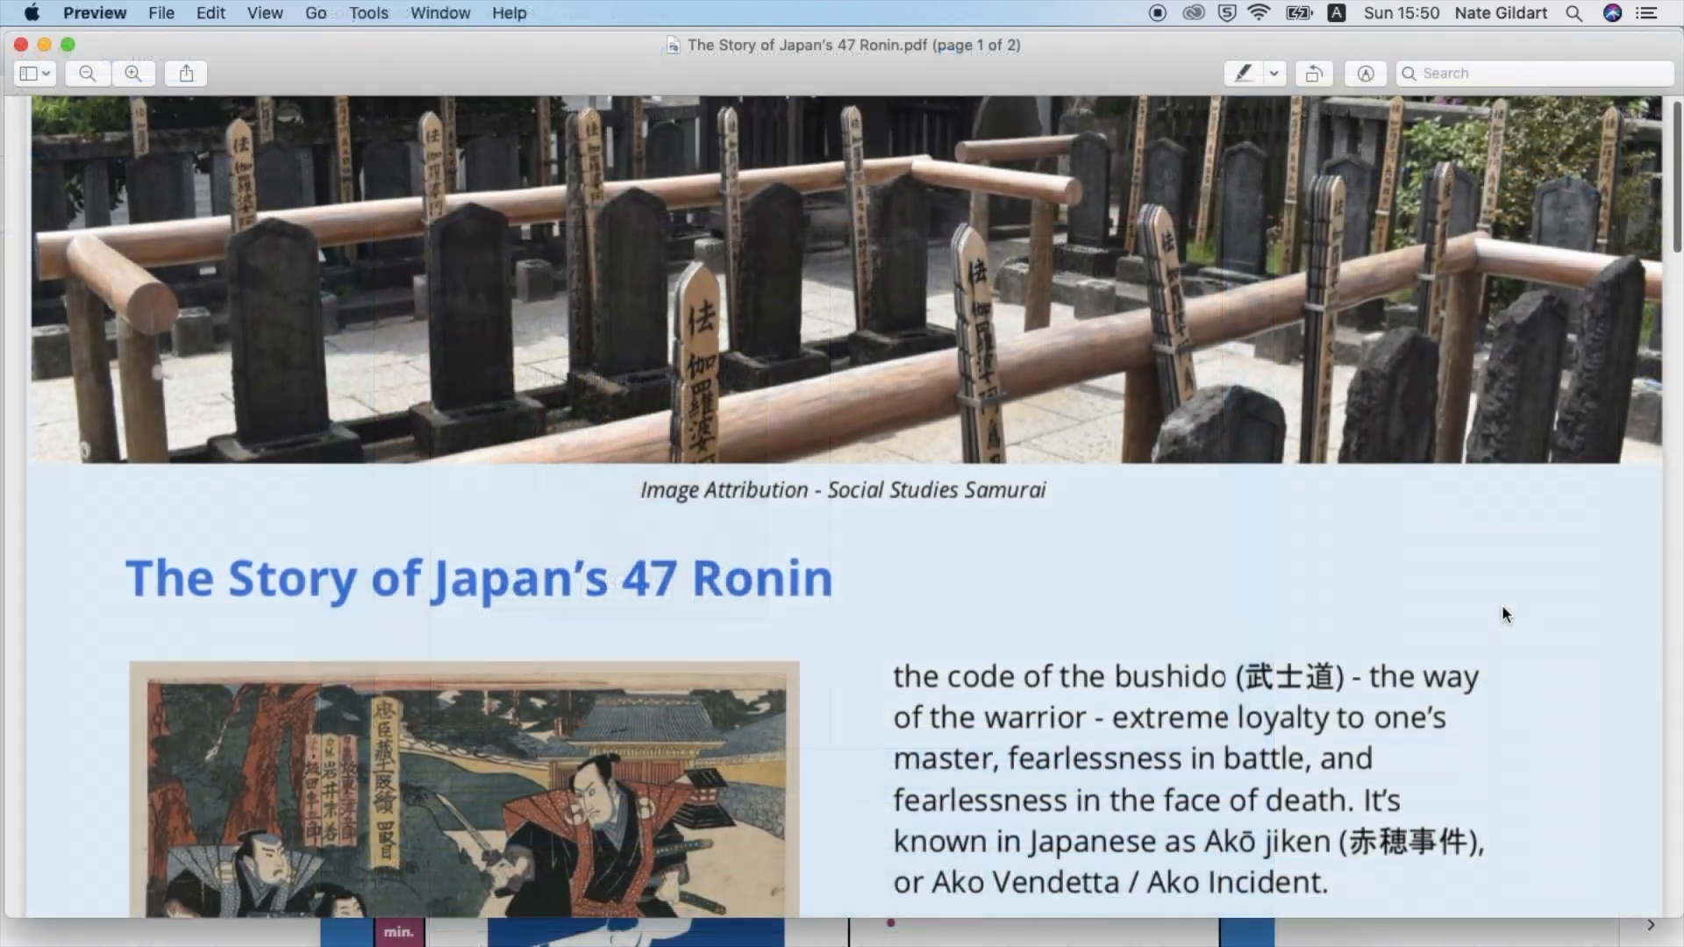
# - Read through the two-page 47 Ronin PDF, including its introduction, task list, activities, assessment and other learning resources
pyautogui.scroll(-12, 1502, 611)
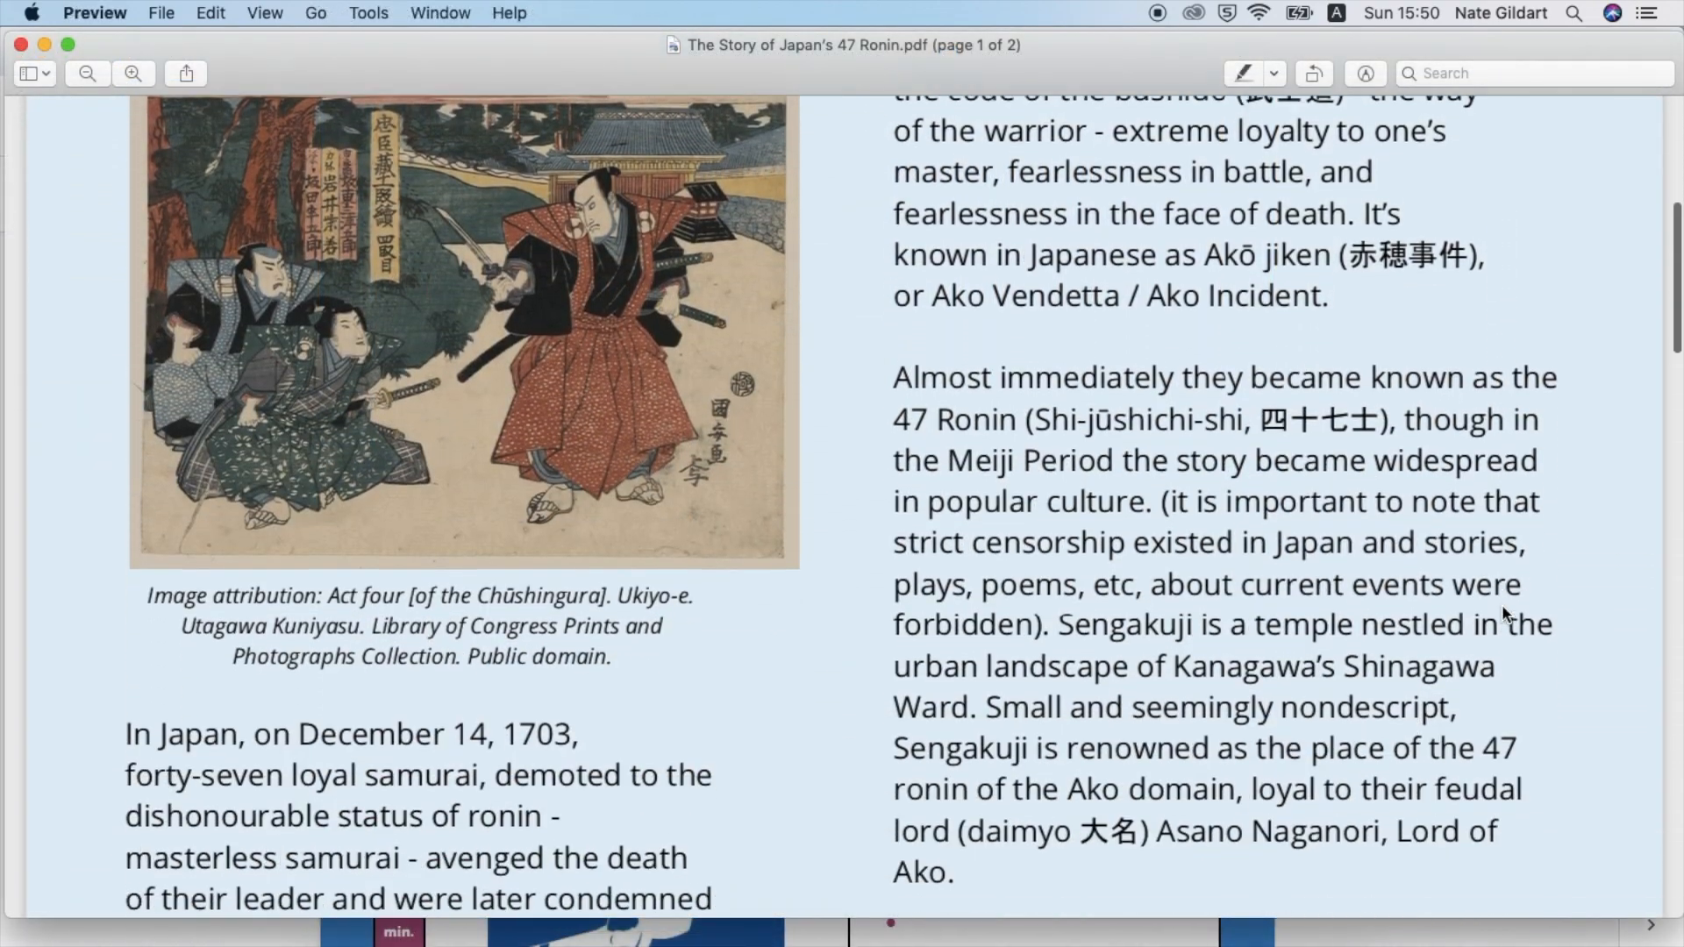
pyautogui.scroll(-15, 1503, 611)
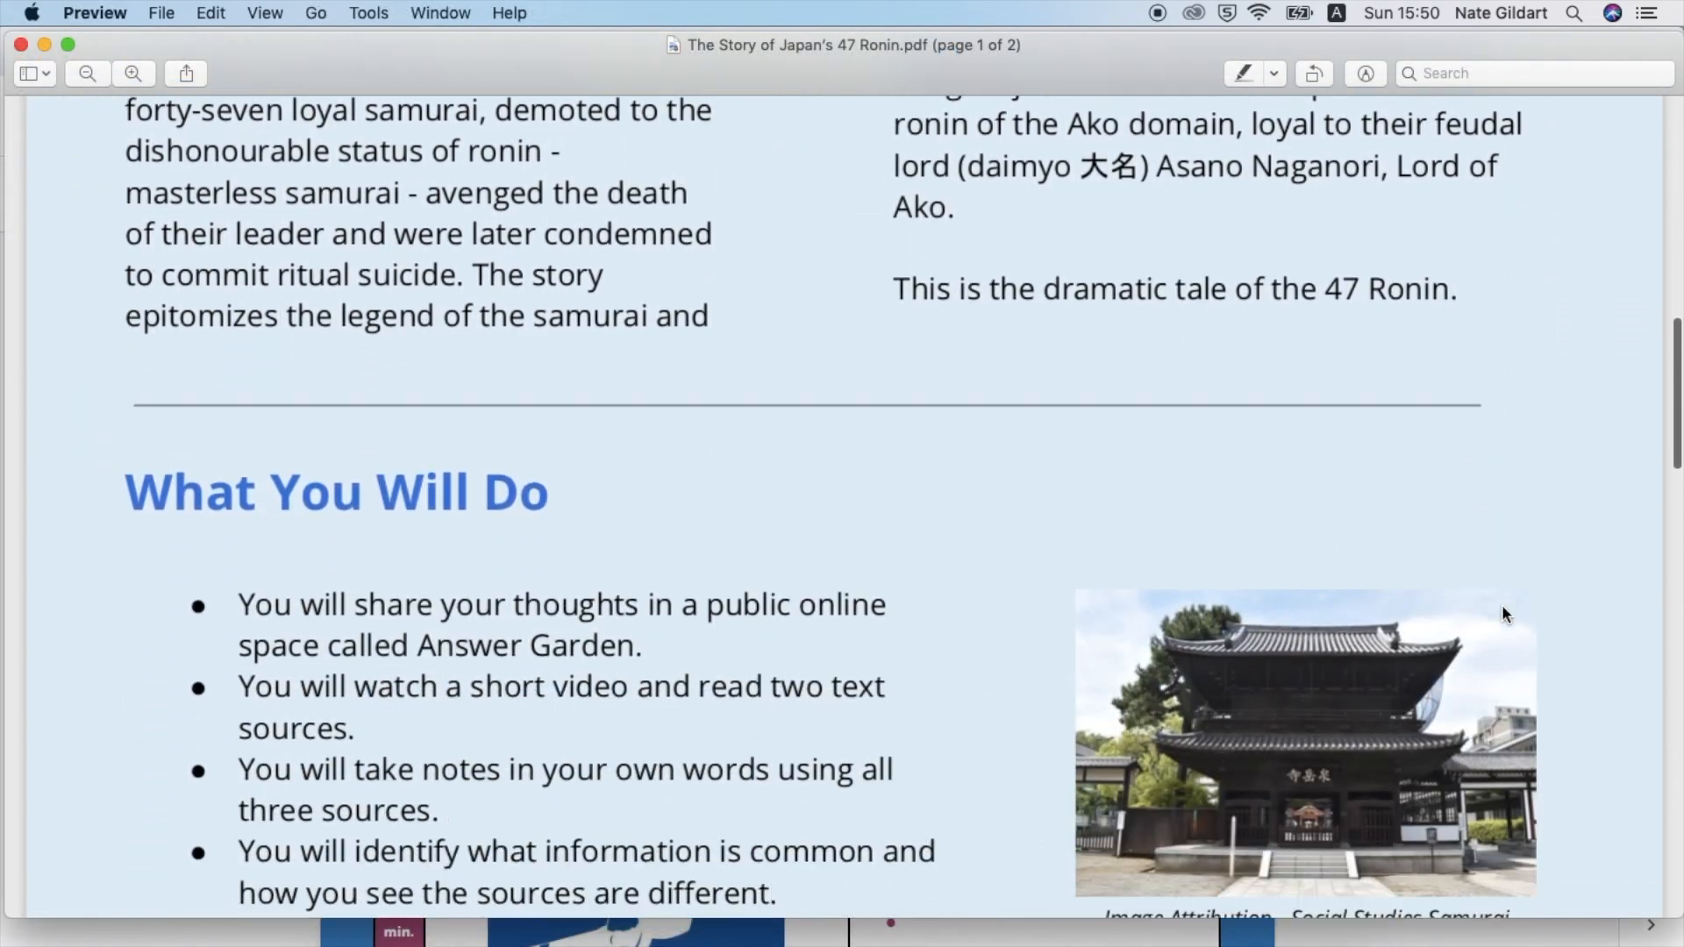
pyautogui.scroll(-17, 1502, 606)
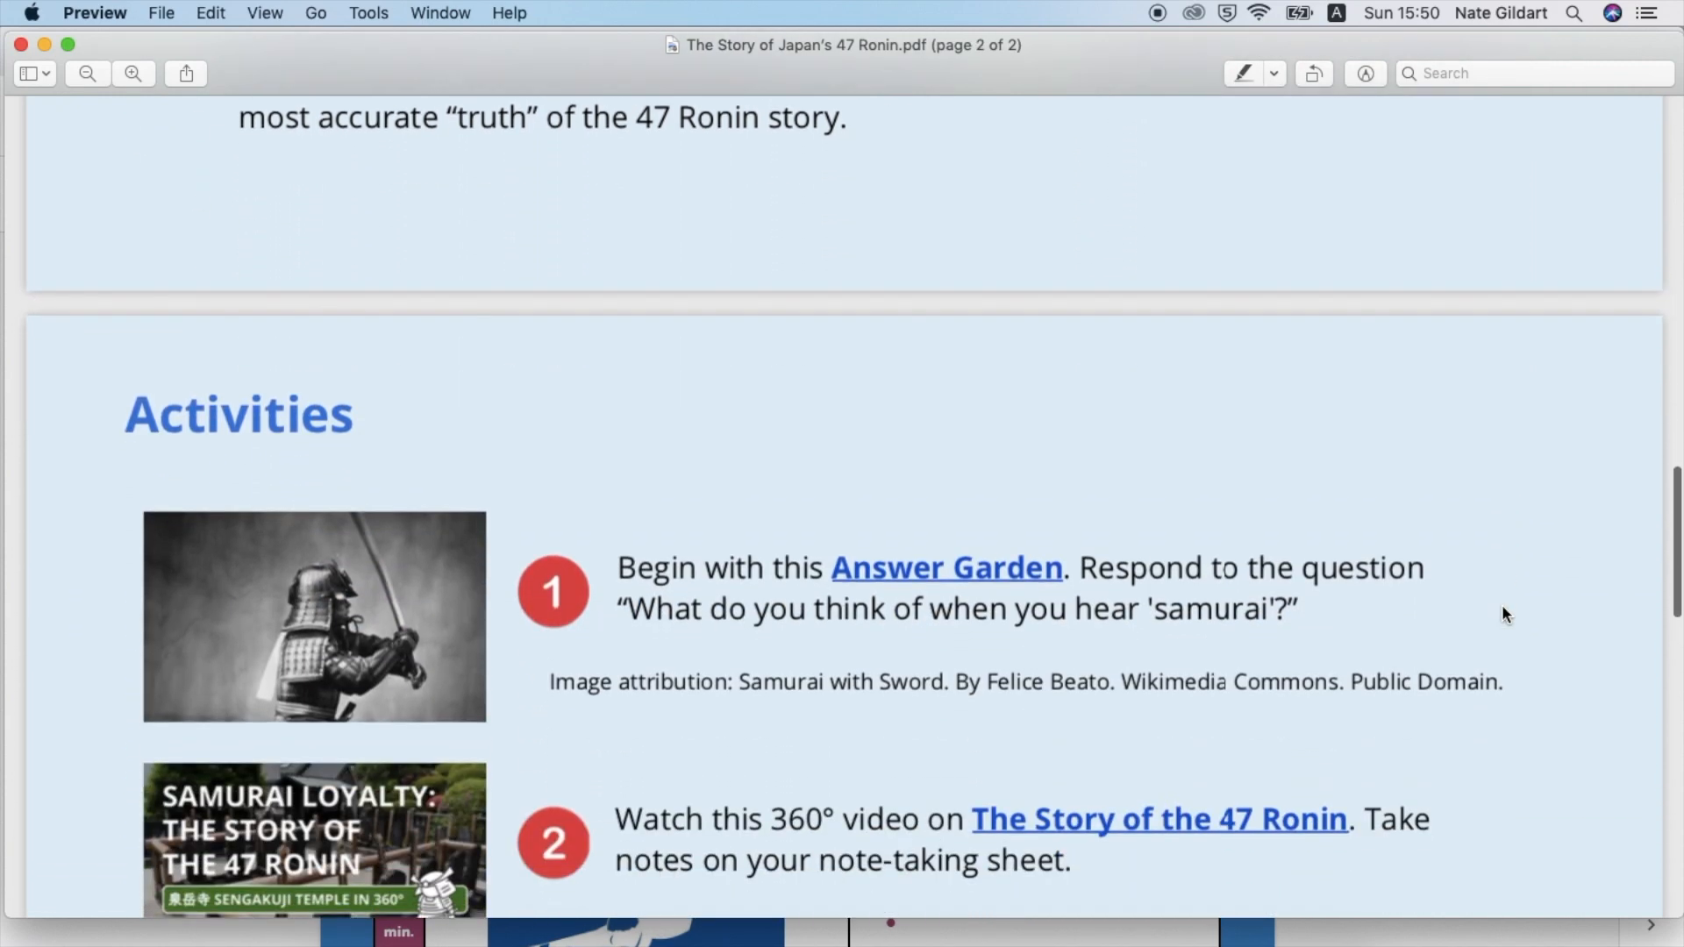
pyautogui.scroll(-13, 1505, 614)
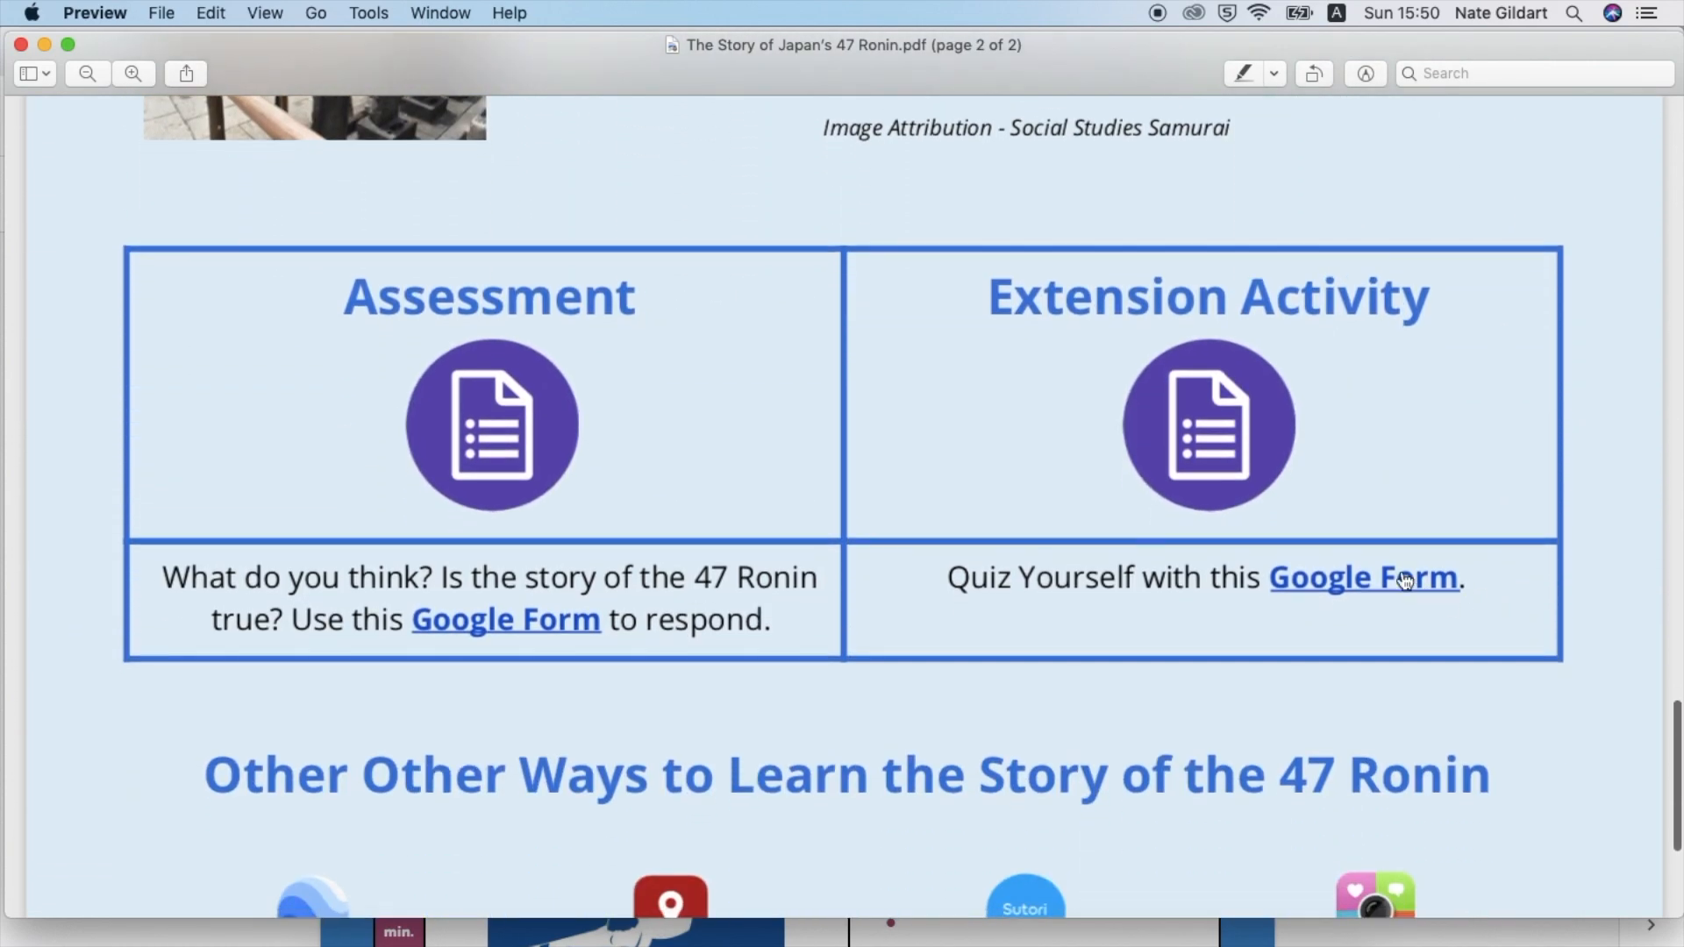
pyautogui.scroll(-7, 575, 629)
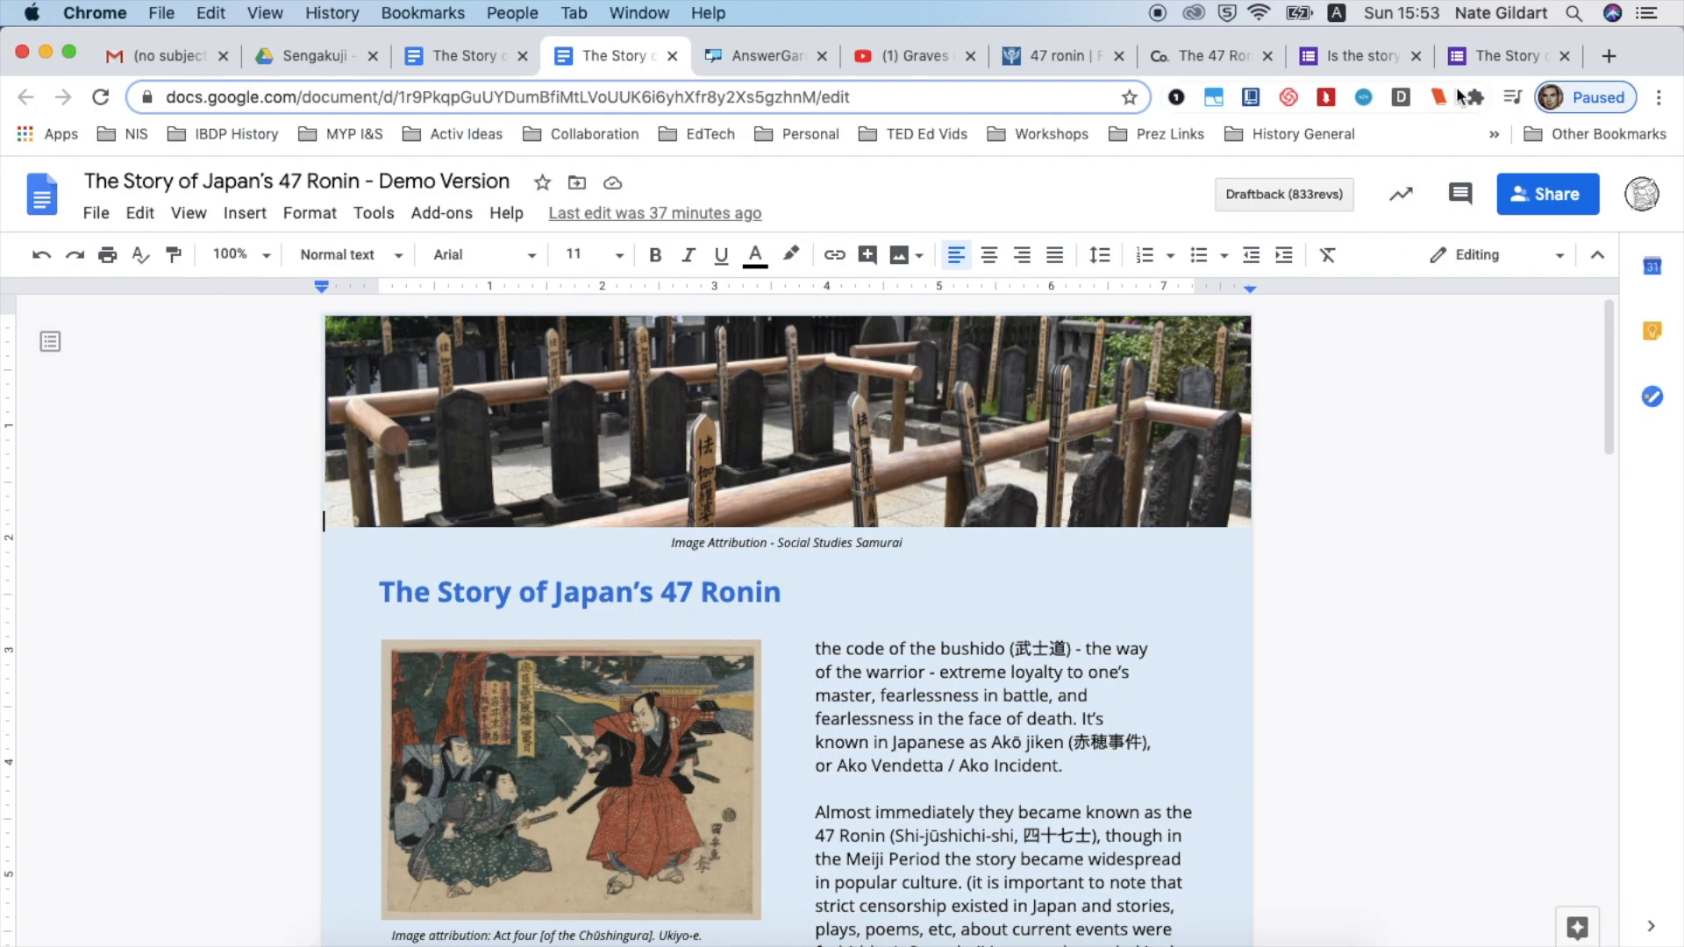
# - Look through the open Answer Garden, Sengakuji YouTube video, two 47 Ronin articles and two Google Forms used by the lesson
pyautogui.click(741, 54)
pyautogui.click(876, 55)
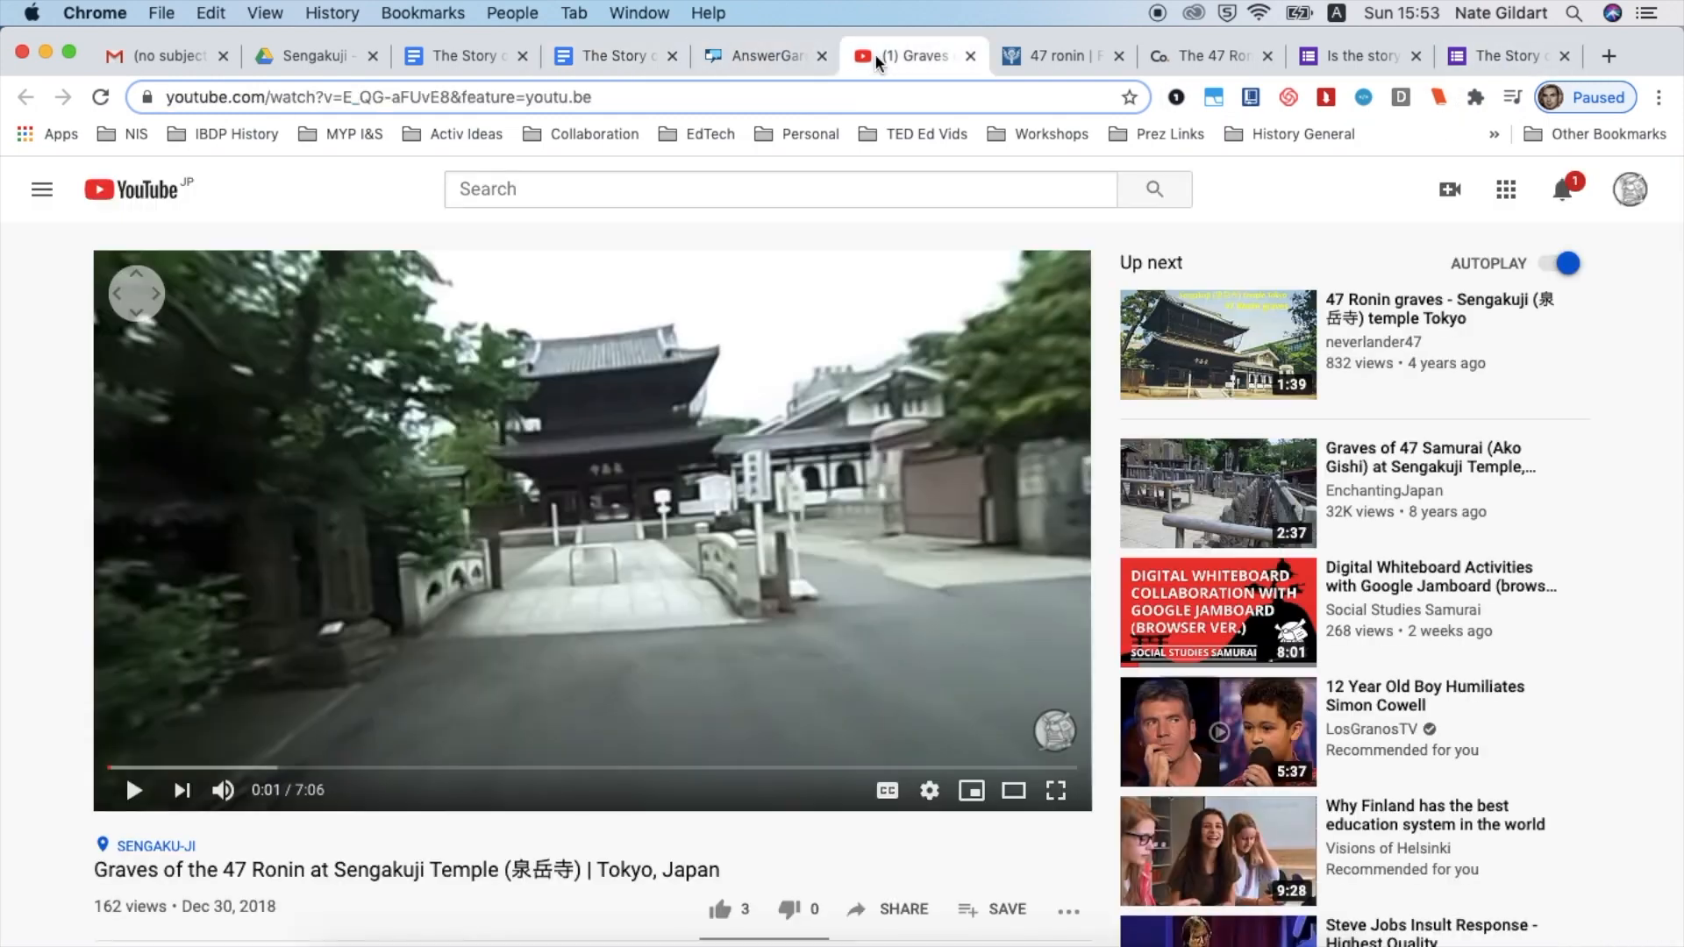
pyautogui.click(1017, 54)
pyautogui.click(1179, 55)
pyautogui.click(1329, 50)
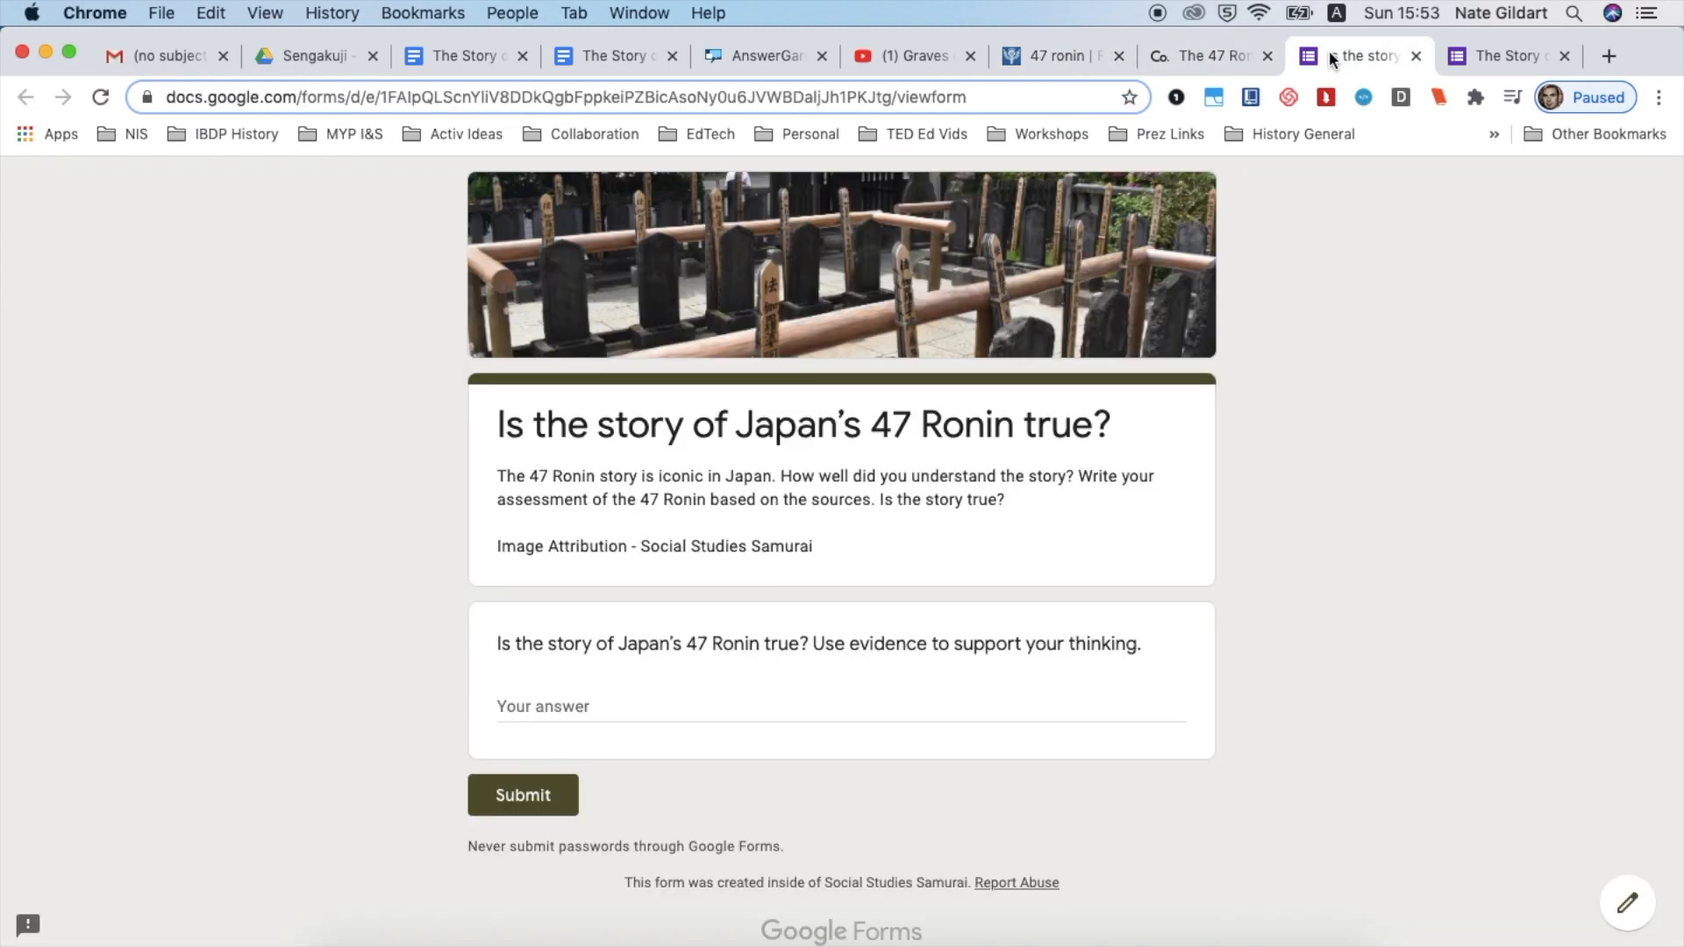
pyautogui.click(1491, 56)
# - Return to the Demo Version document and examine its layout from the header image to the Activities section
pyautogui.click(592, 54)
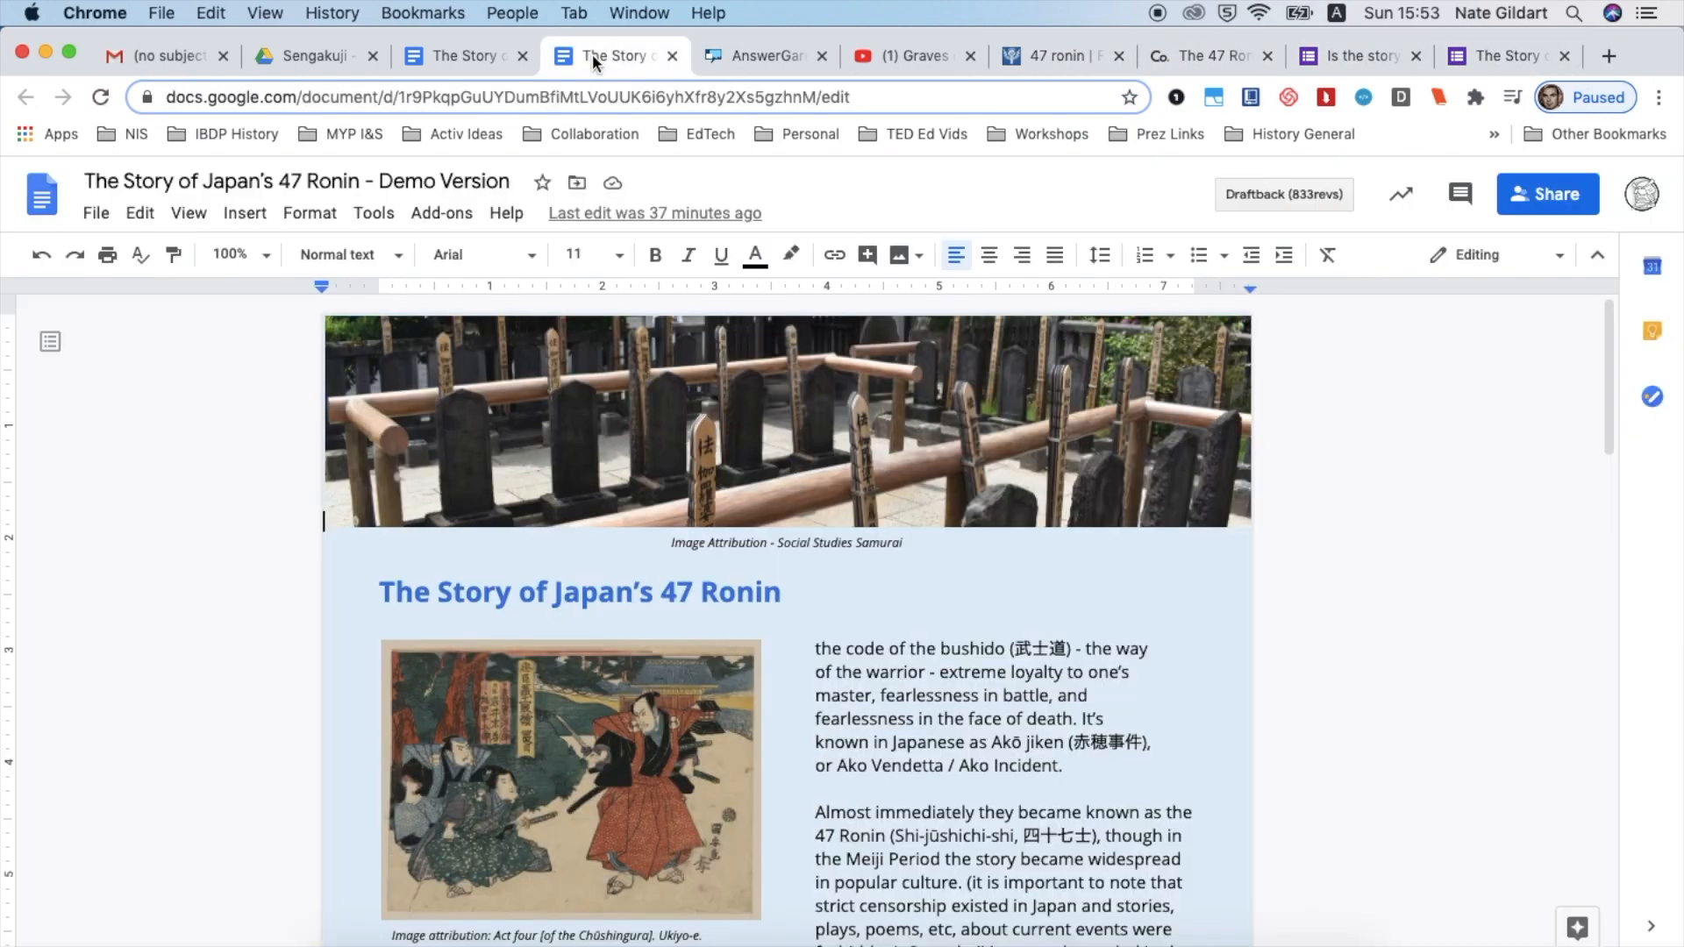
pyautogui.scroll(-10, 726, 492)
pyautogui.scroll(-5, 726, 492)
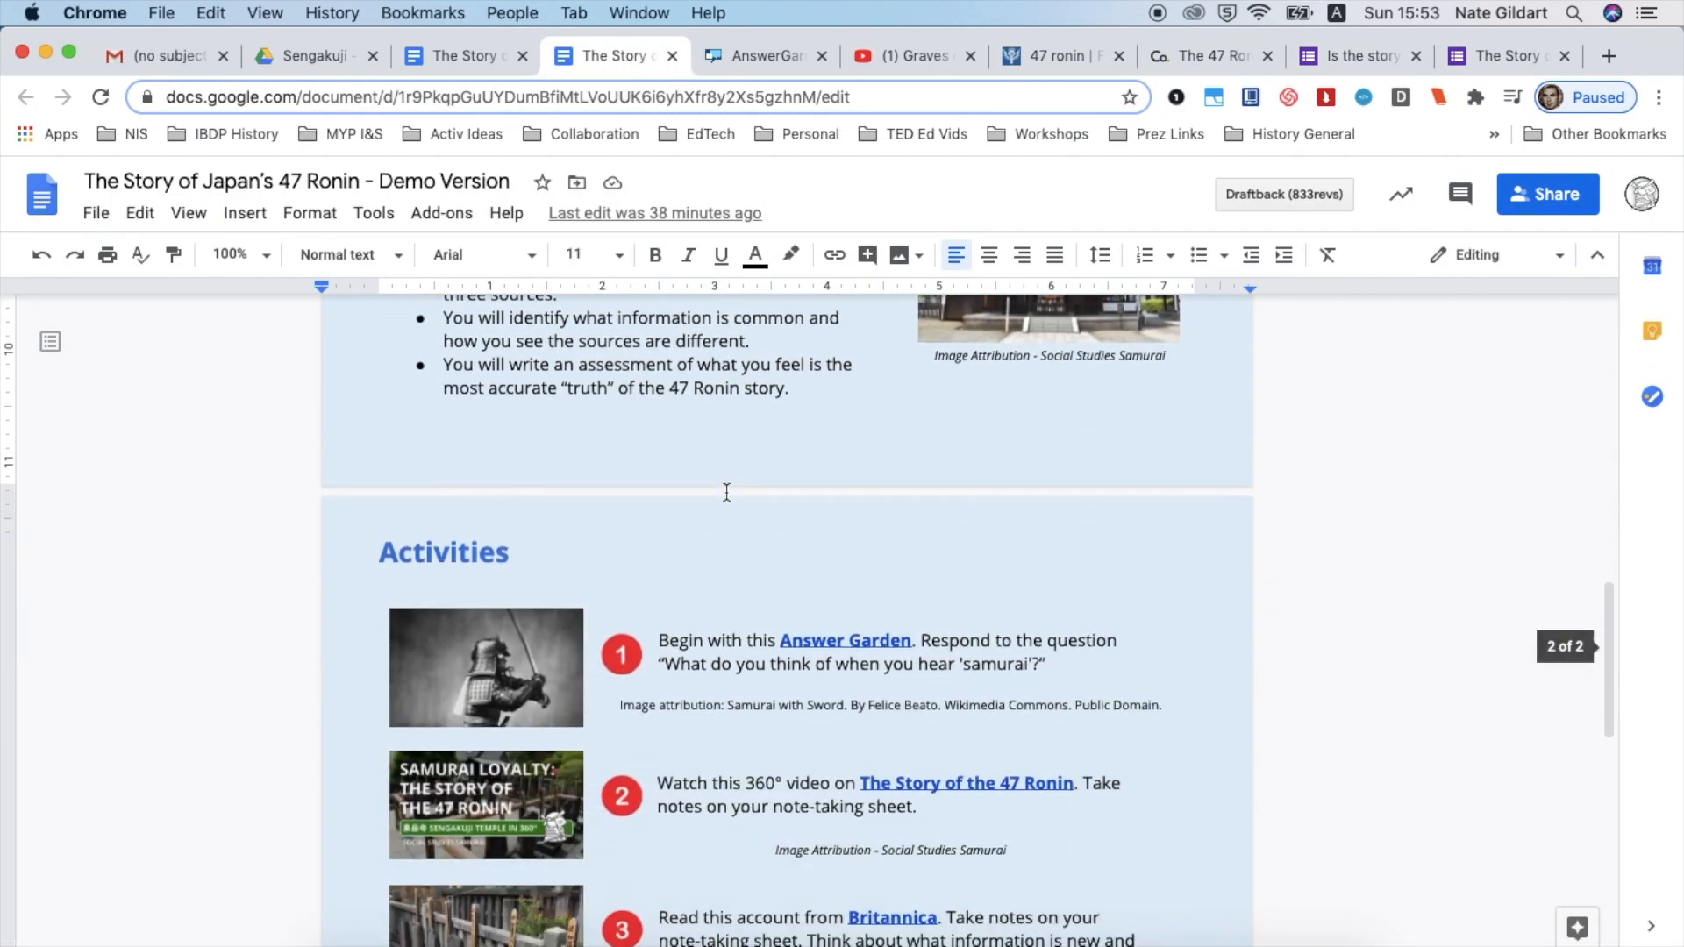
pyautogui.scroll(20, 725, 489)
# - Switch to the blank document "The Story of Japan's 47 Ronin" and add four empty lines at its start
pyautogui.click(477, 56)
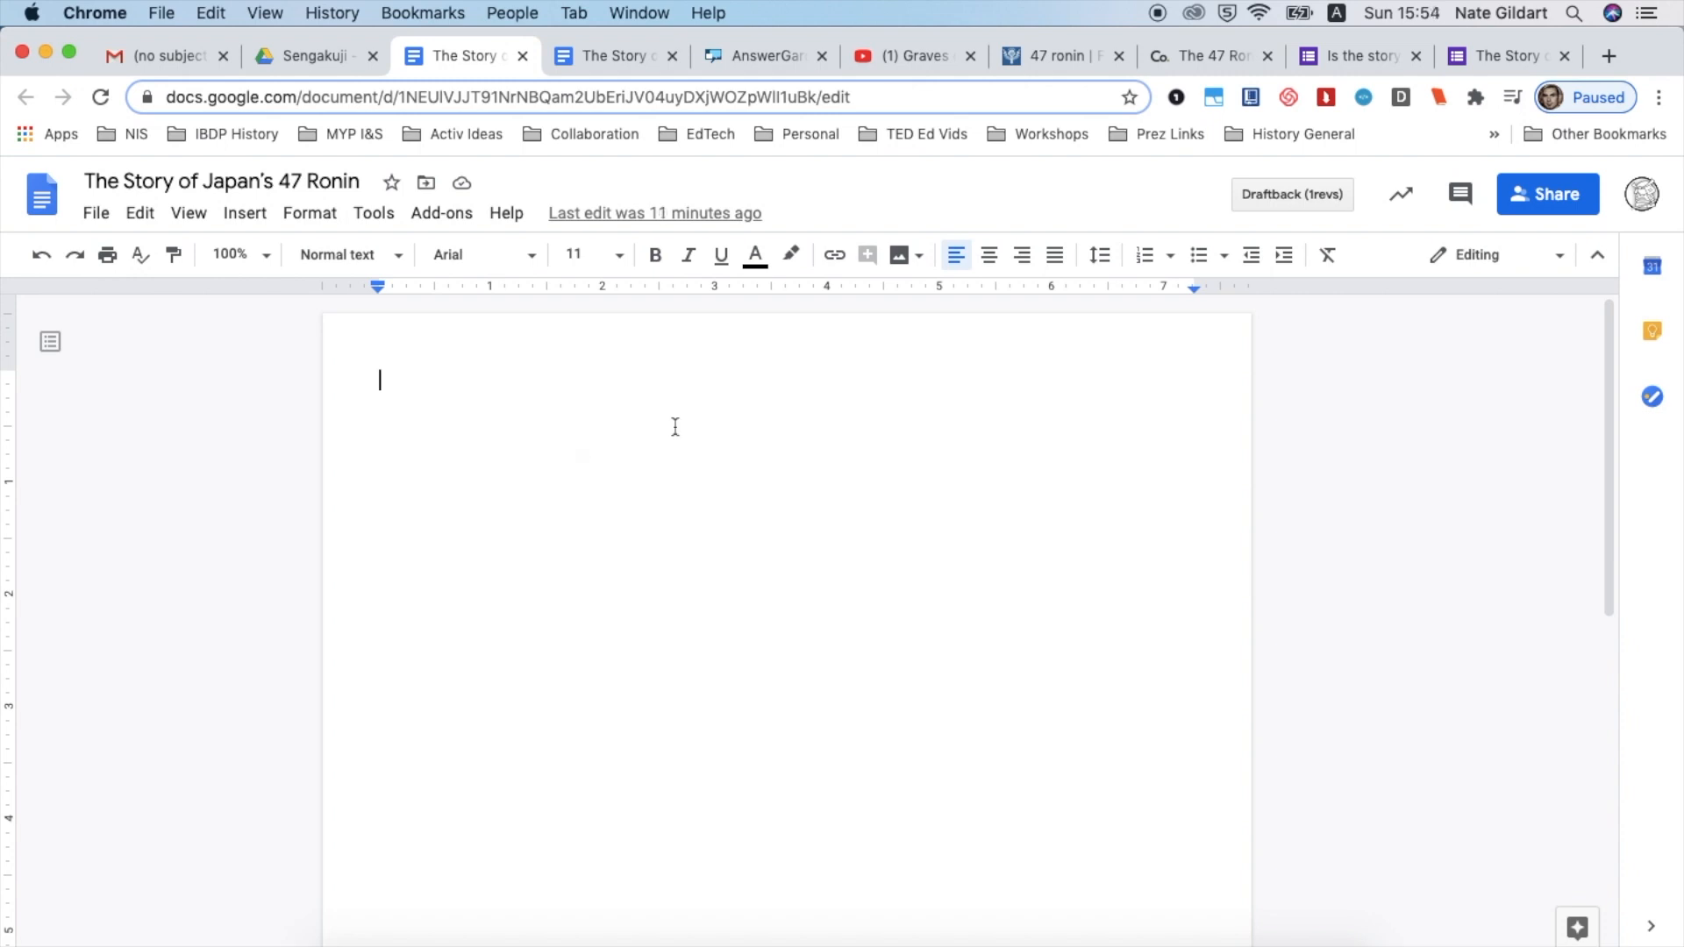
pyautogui.press('Return')
pyautogui.press('Return')
pyautogui.press('Return')
pyautogui.press('Return')
pyautogui.scroll(-5, 452, 550)
pyautogui.scroll(5, 452, 550)
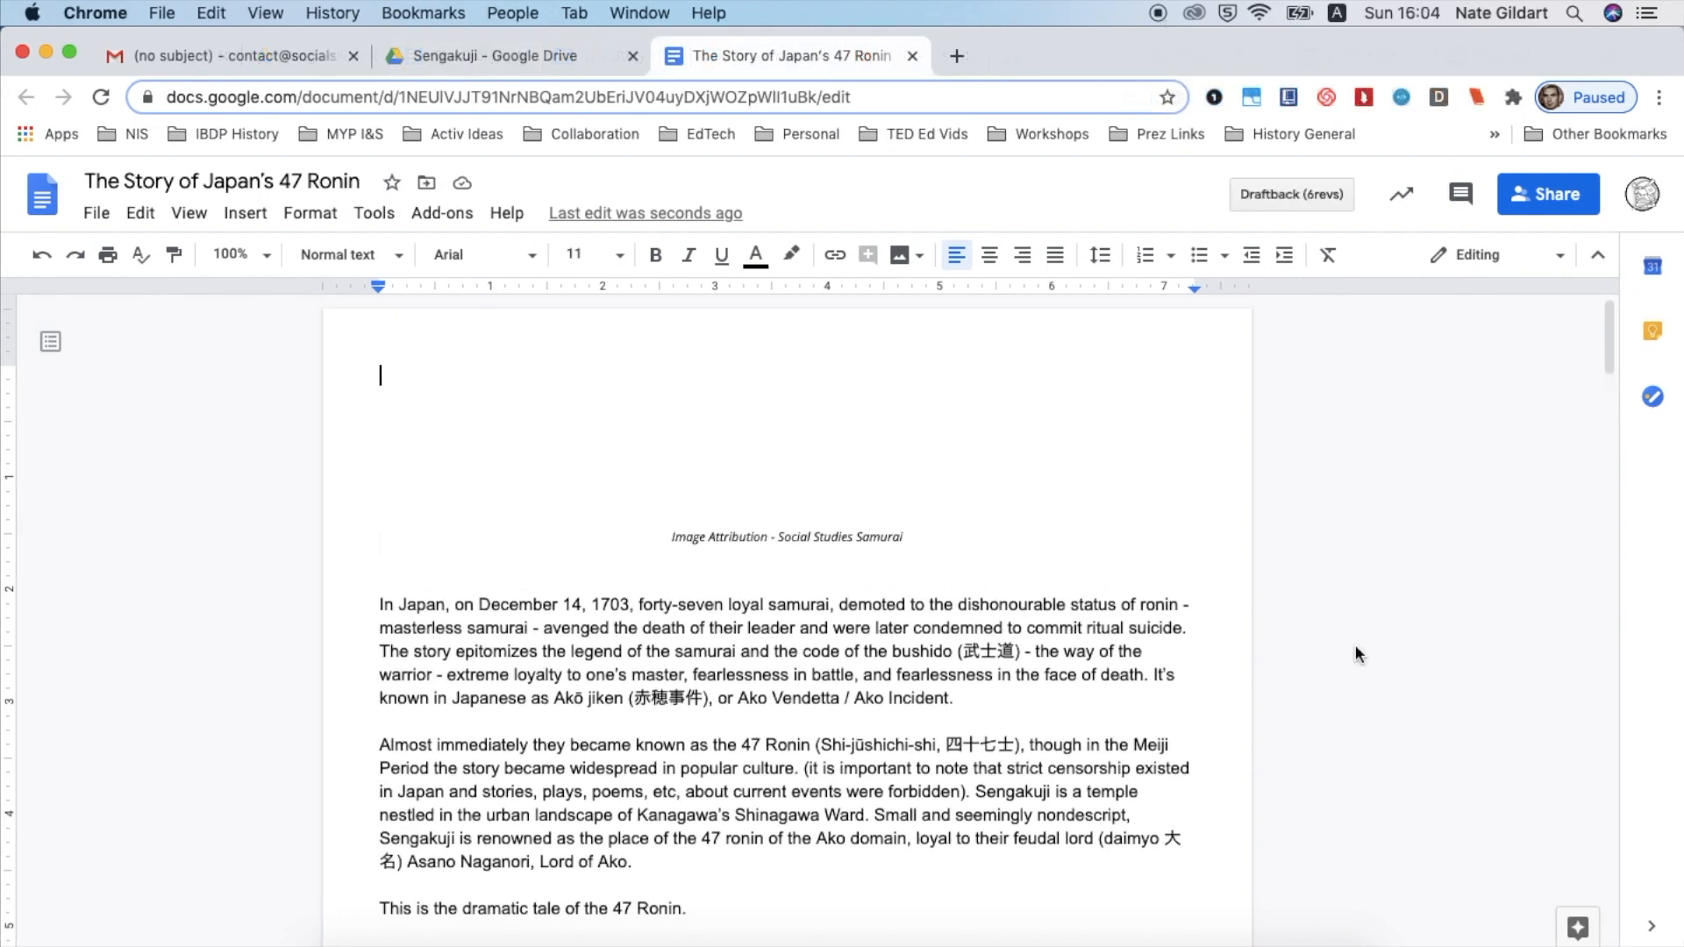
# - Examine the document's unformatted text, links, number icons and app icons through to the ThingLink entry, ending back at the start
pyautogui.scroll(-4, 1355, 649)
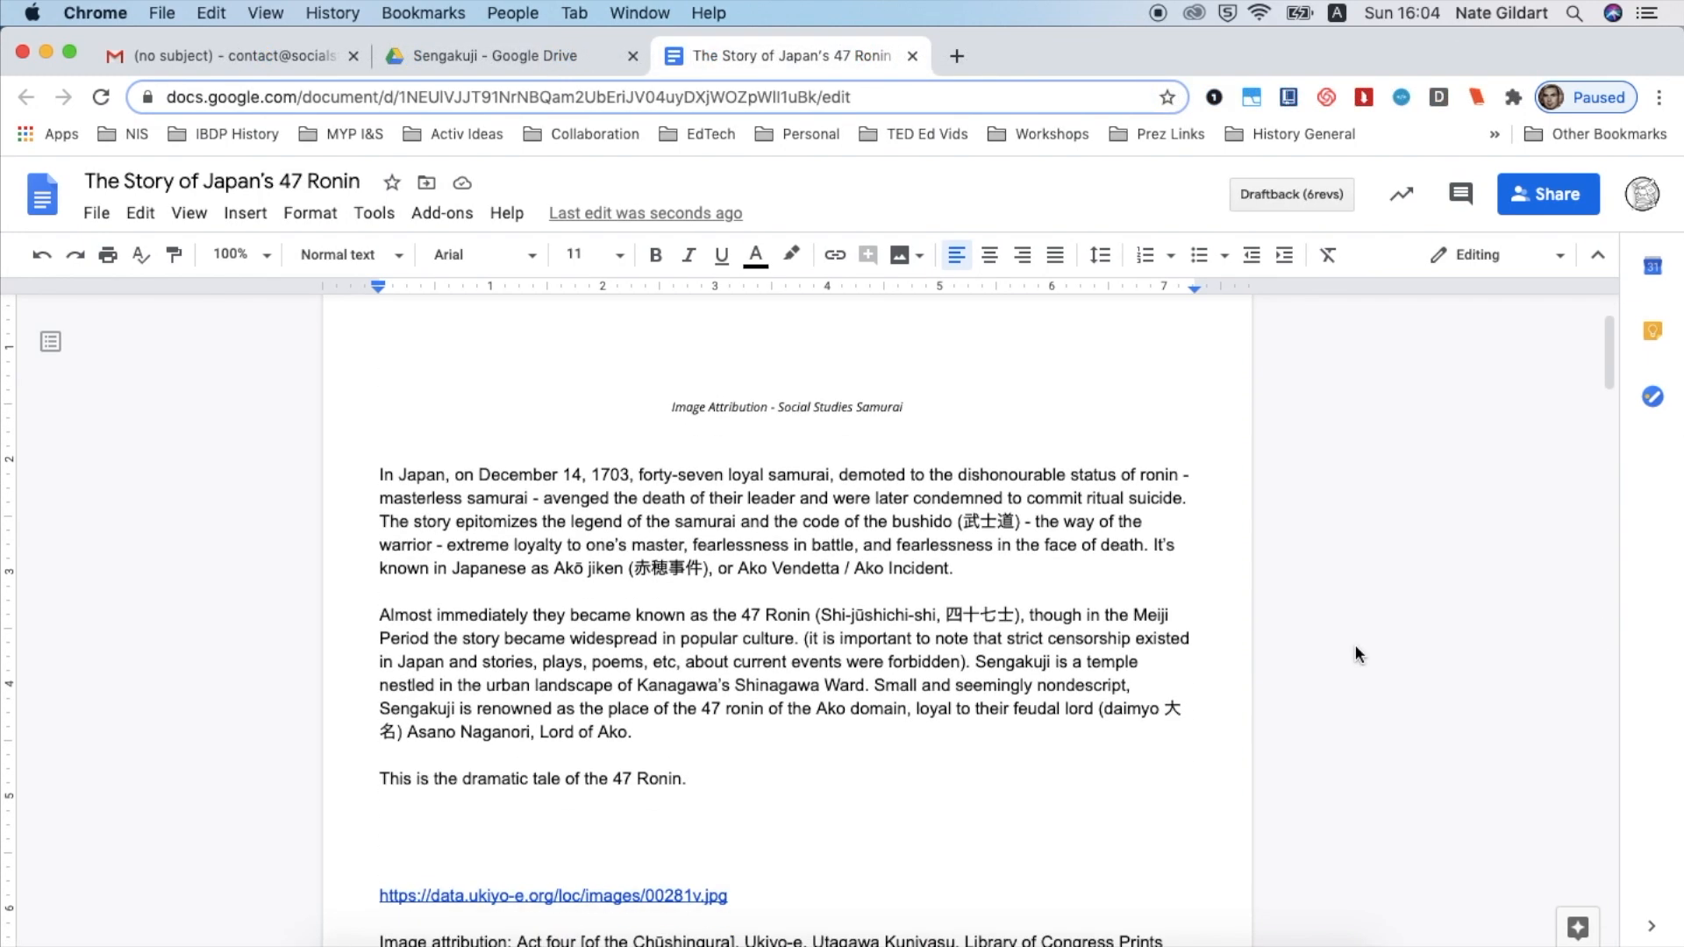
pyautogui.scroll(-5, 1354, 647)
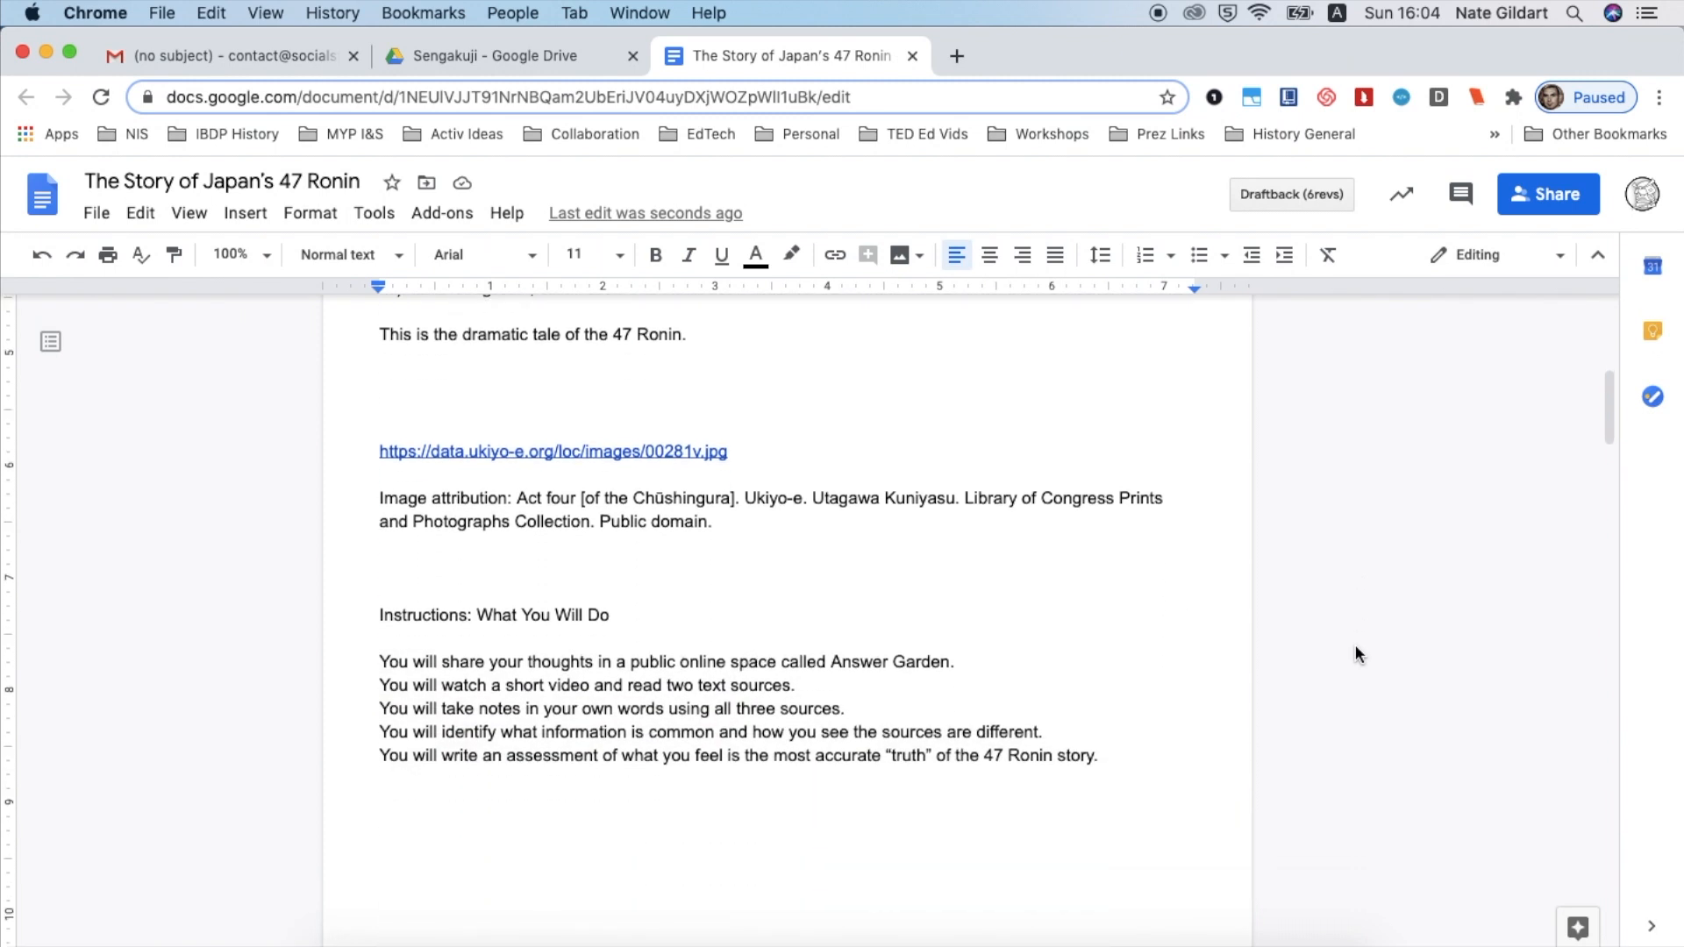
pyautogui.scroll(-6, 1355, 649)
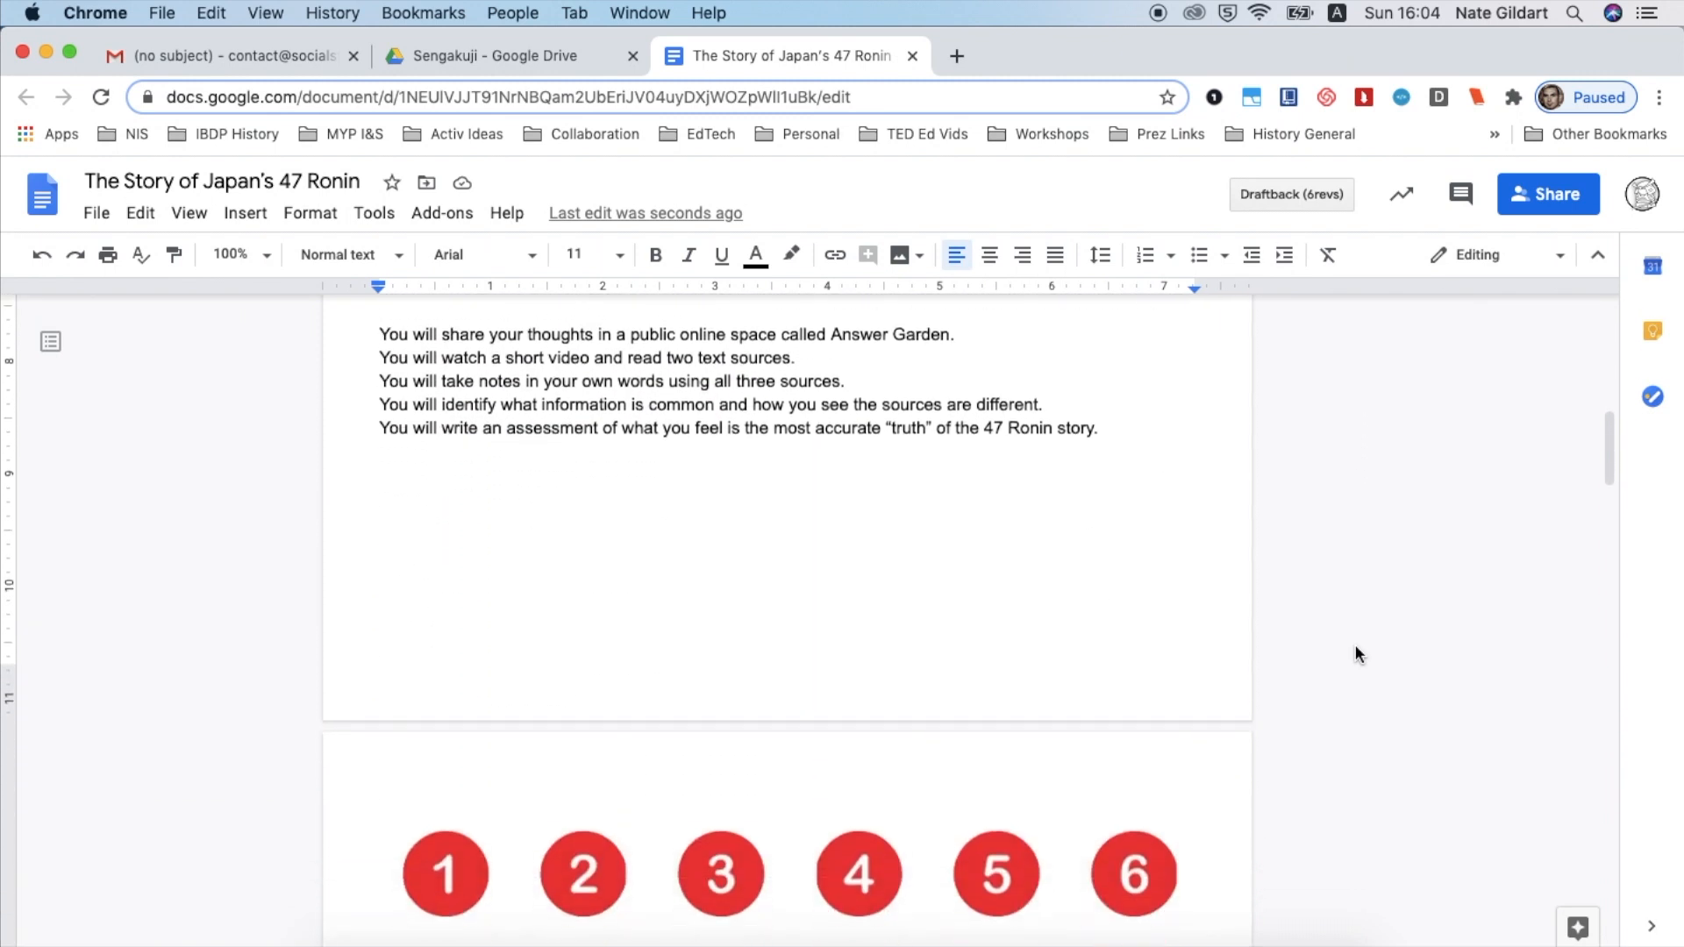
pyautogui.scroll(-6, 1355, 654)
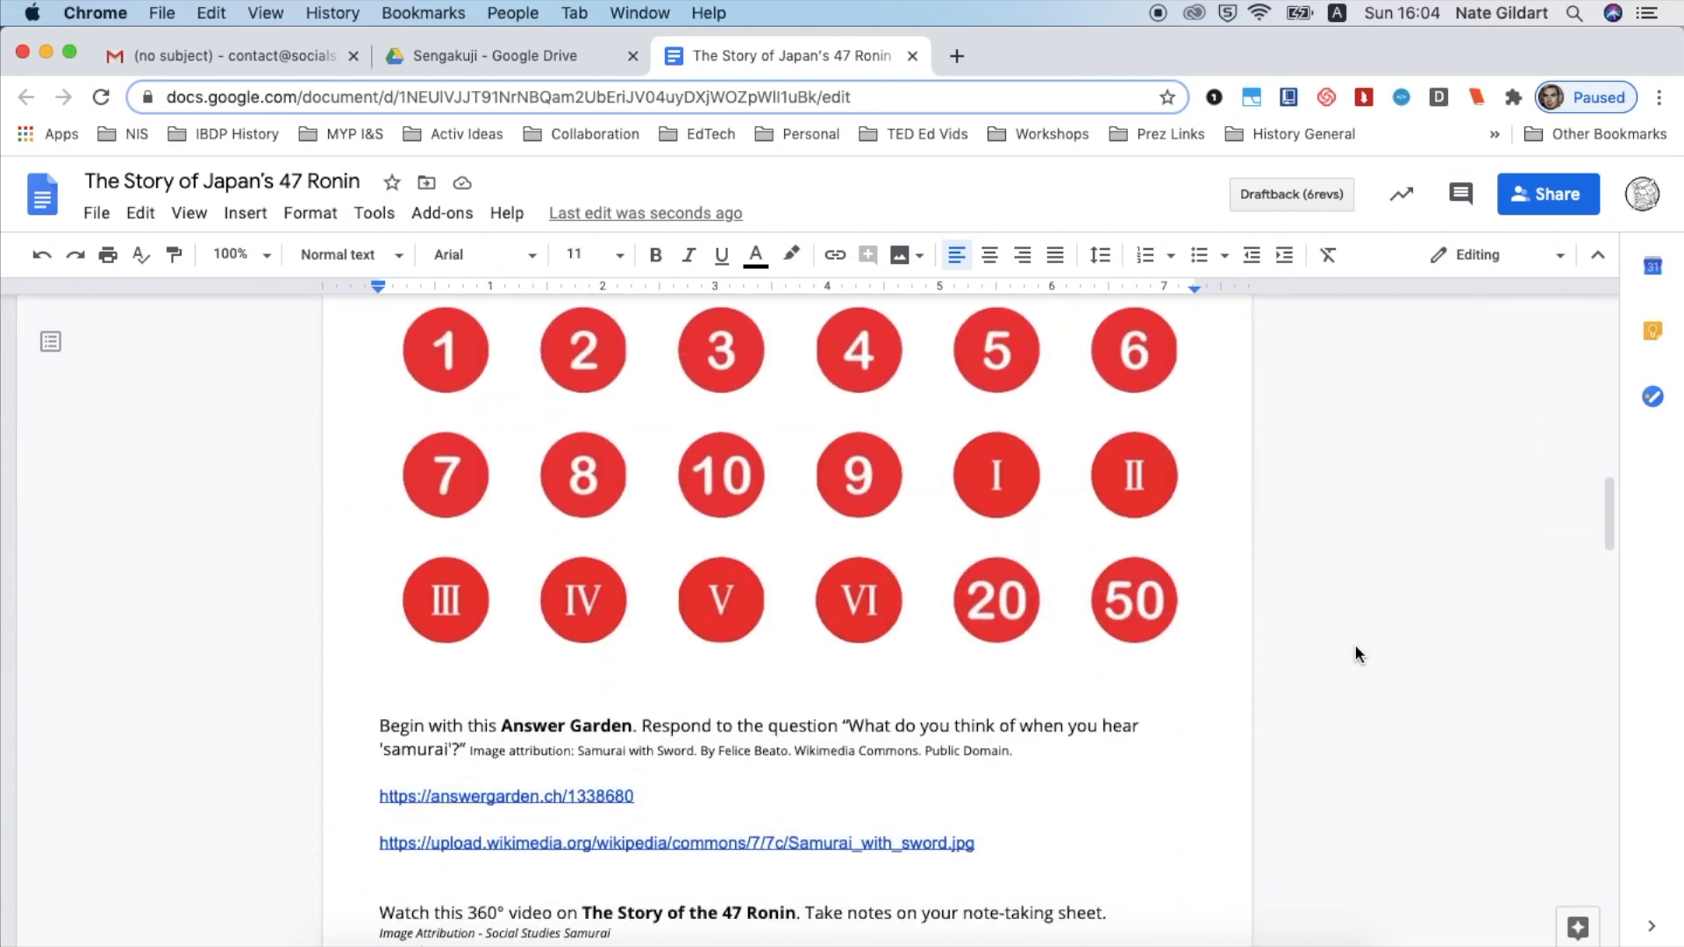
pyautogui.scroll(-8, 1354, 654)
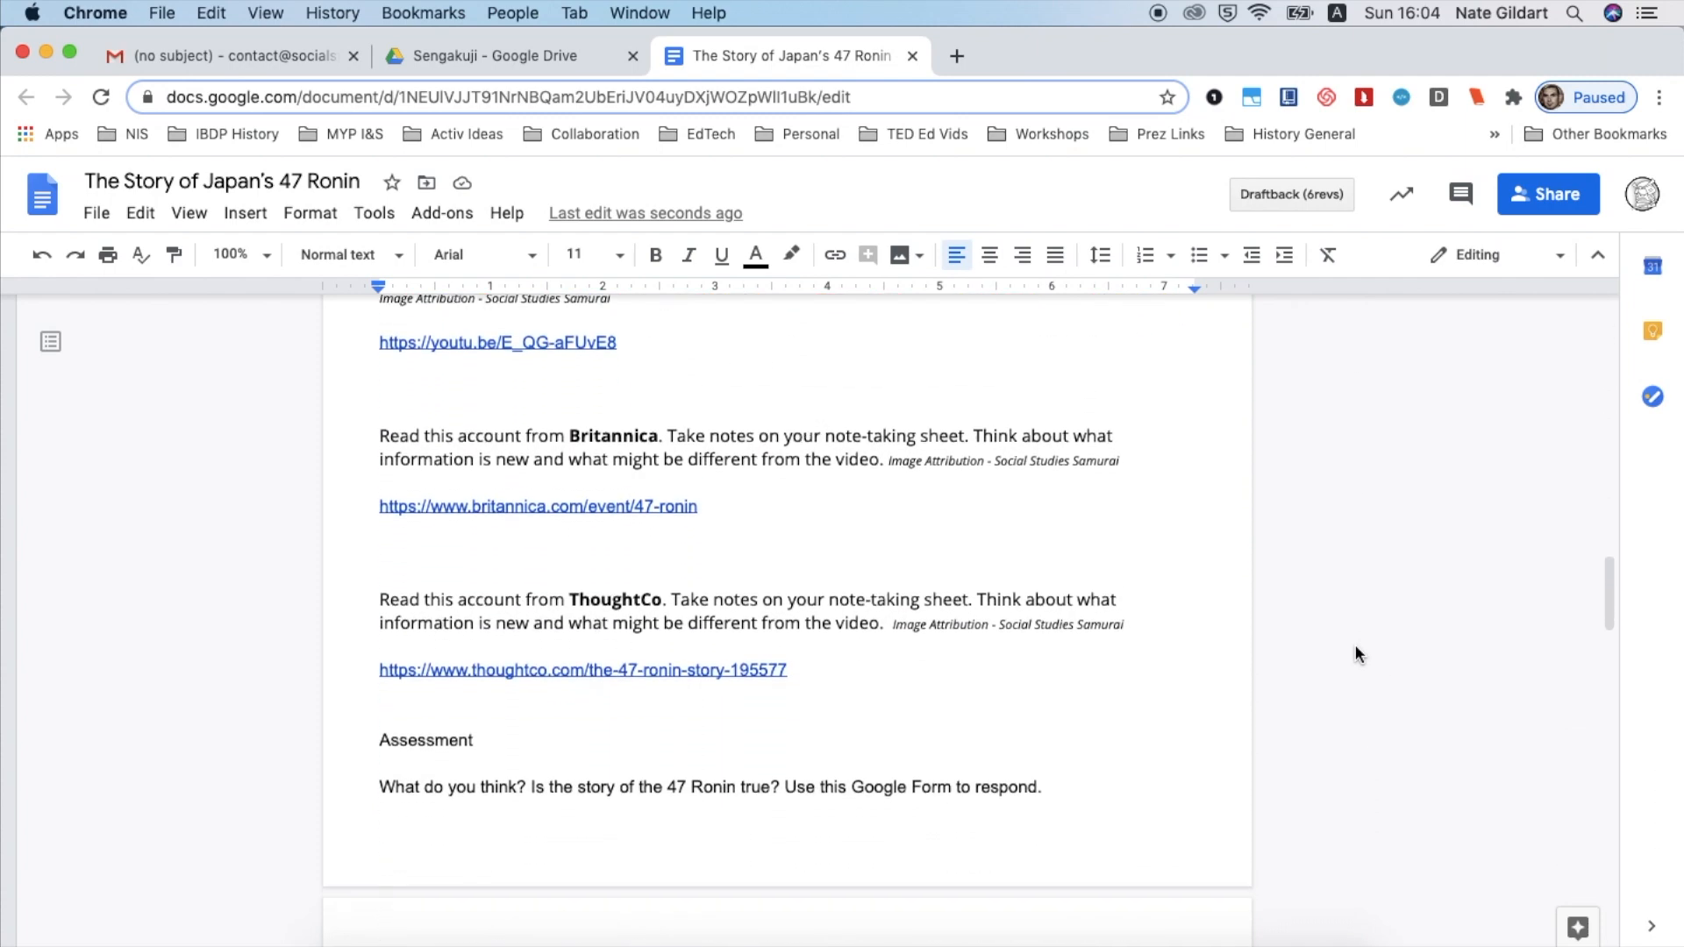
pyautogui.scroll(-6, 1354, 653)
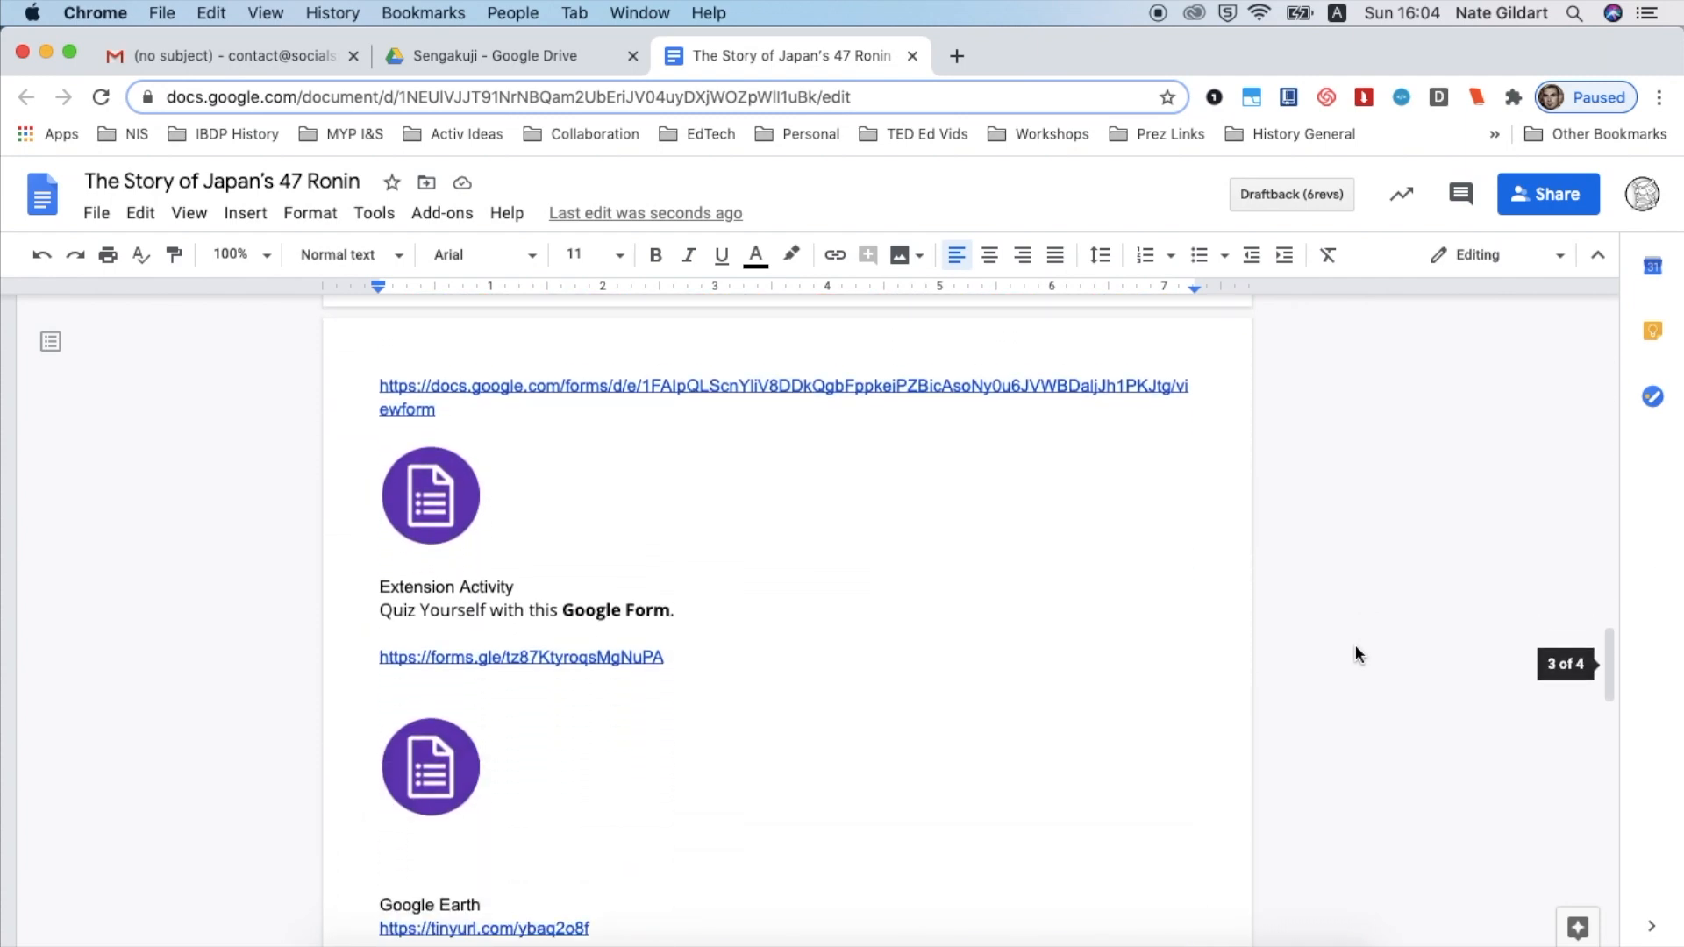
pyautogui.scroll(-7, 1354, 653)
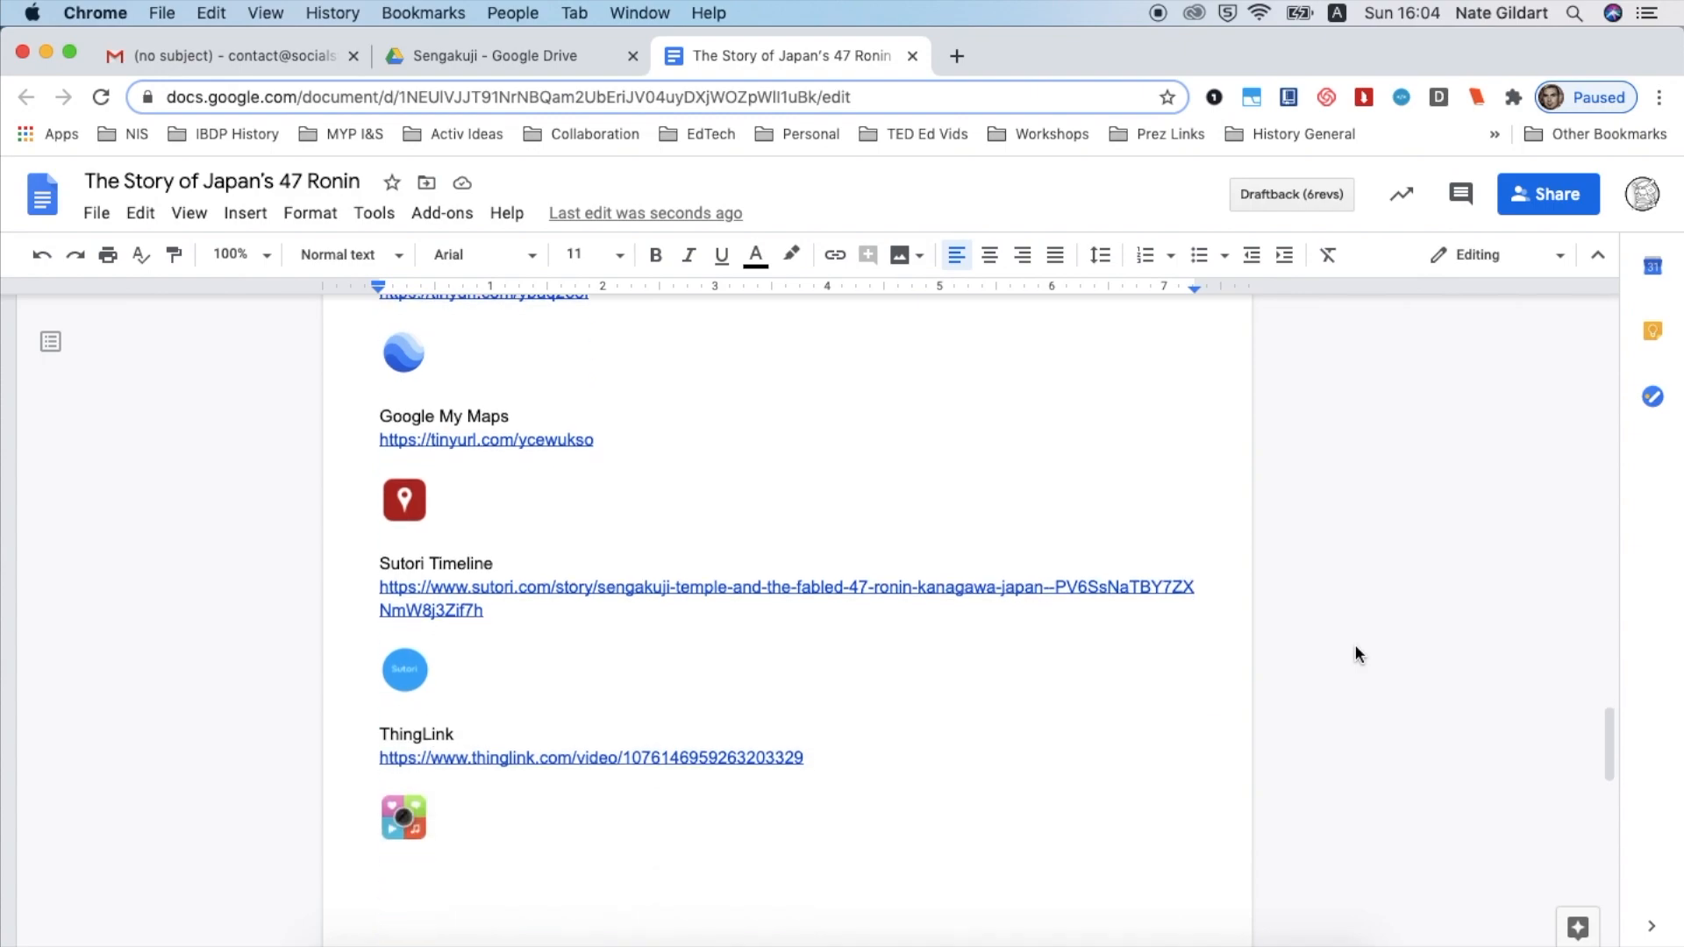
pyautogui.scroll(20, 1355, 654)
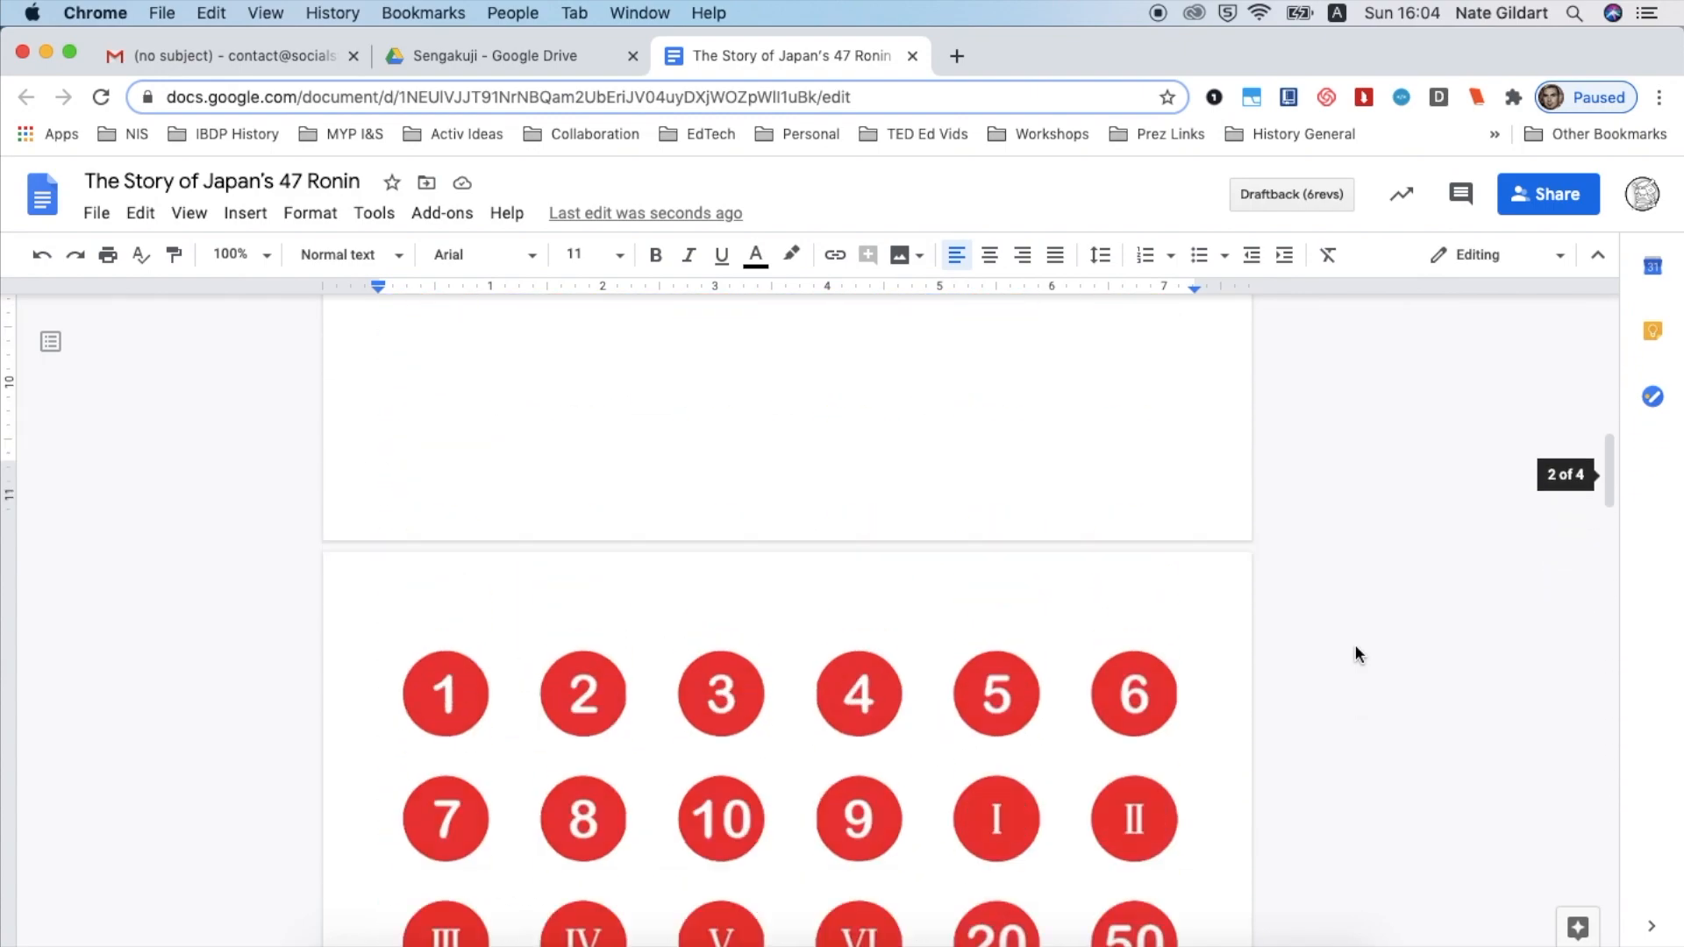
pyautogui.scroll(8, 1354, 645)
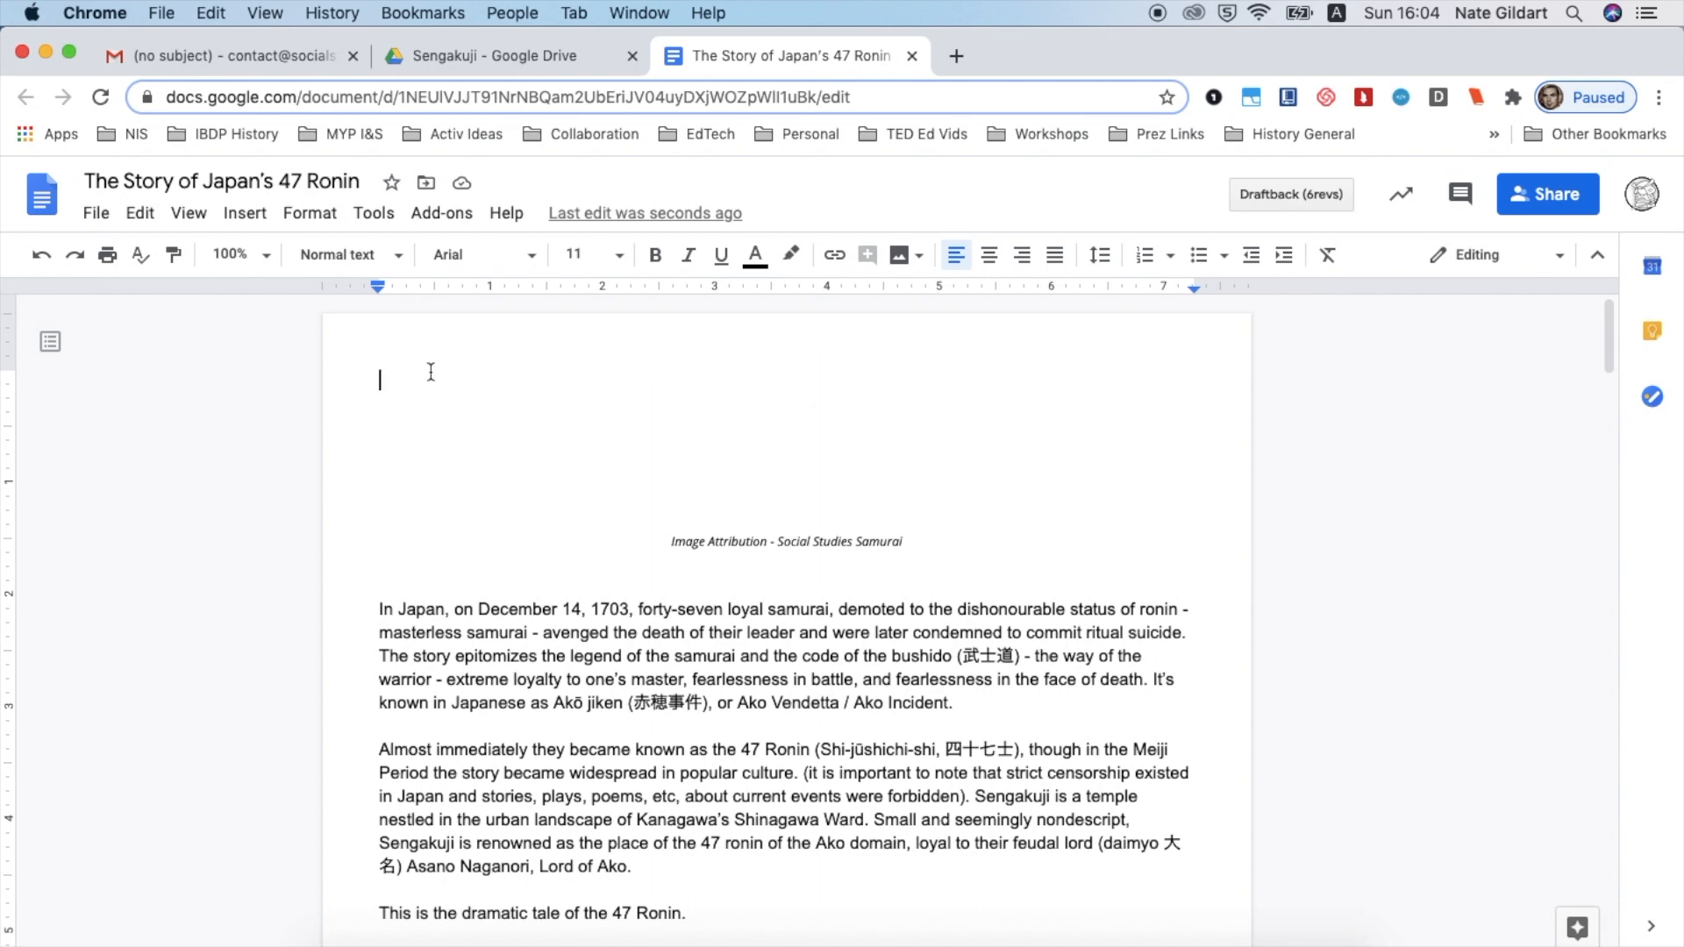
# - Insert the image "Sengakuji Topbar.JPG" from the computer's HYPERDOCS 2 folder at the start of the document
pyautogui.click(244, 214)
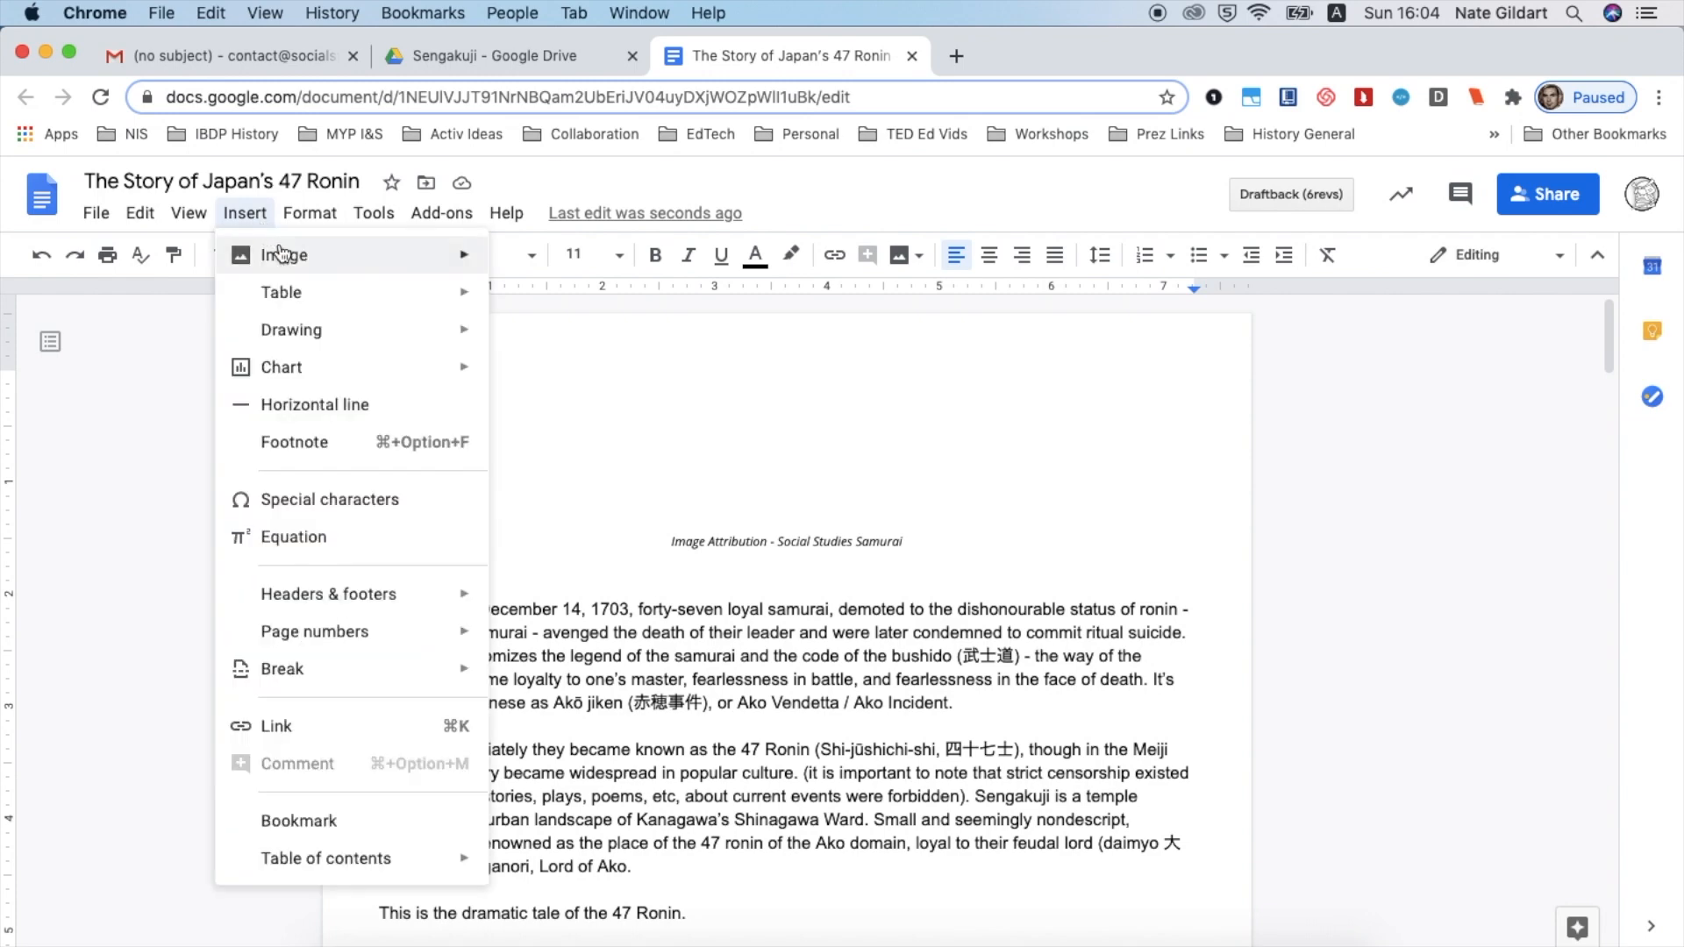
pyautogui.moveTo(272, 256)
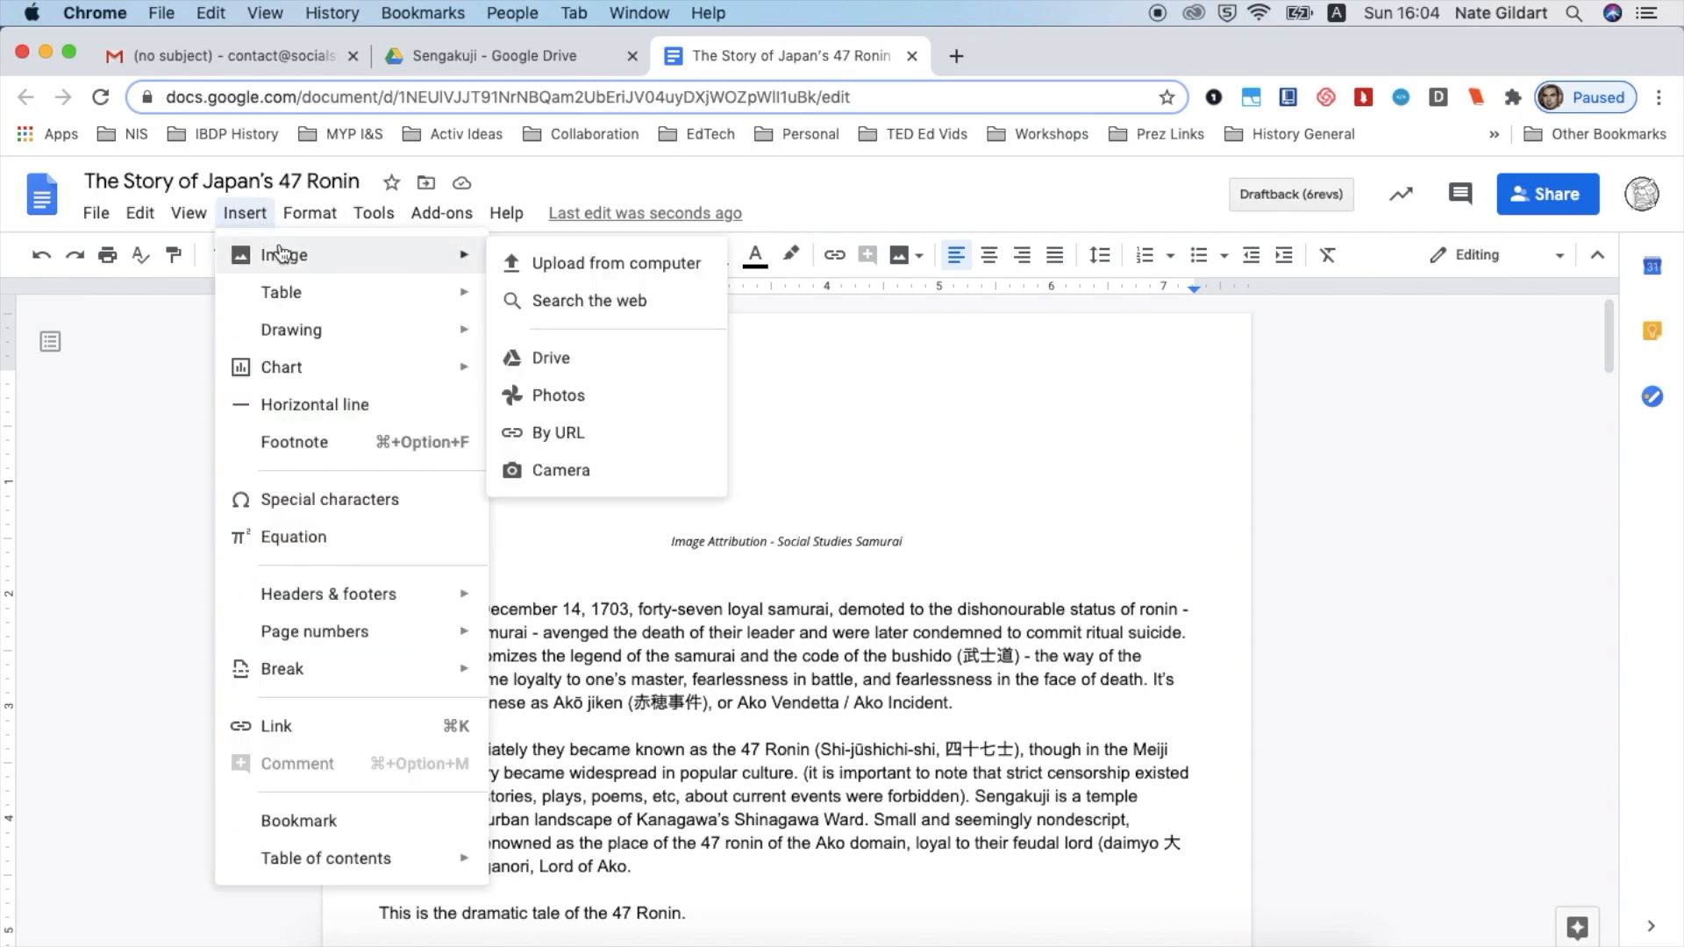
pyautogui.click(561, 264)
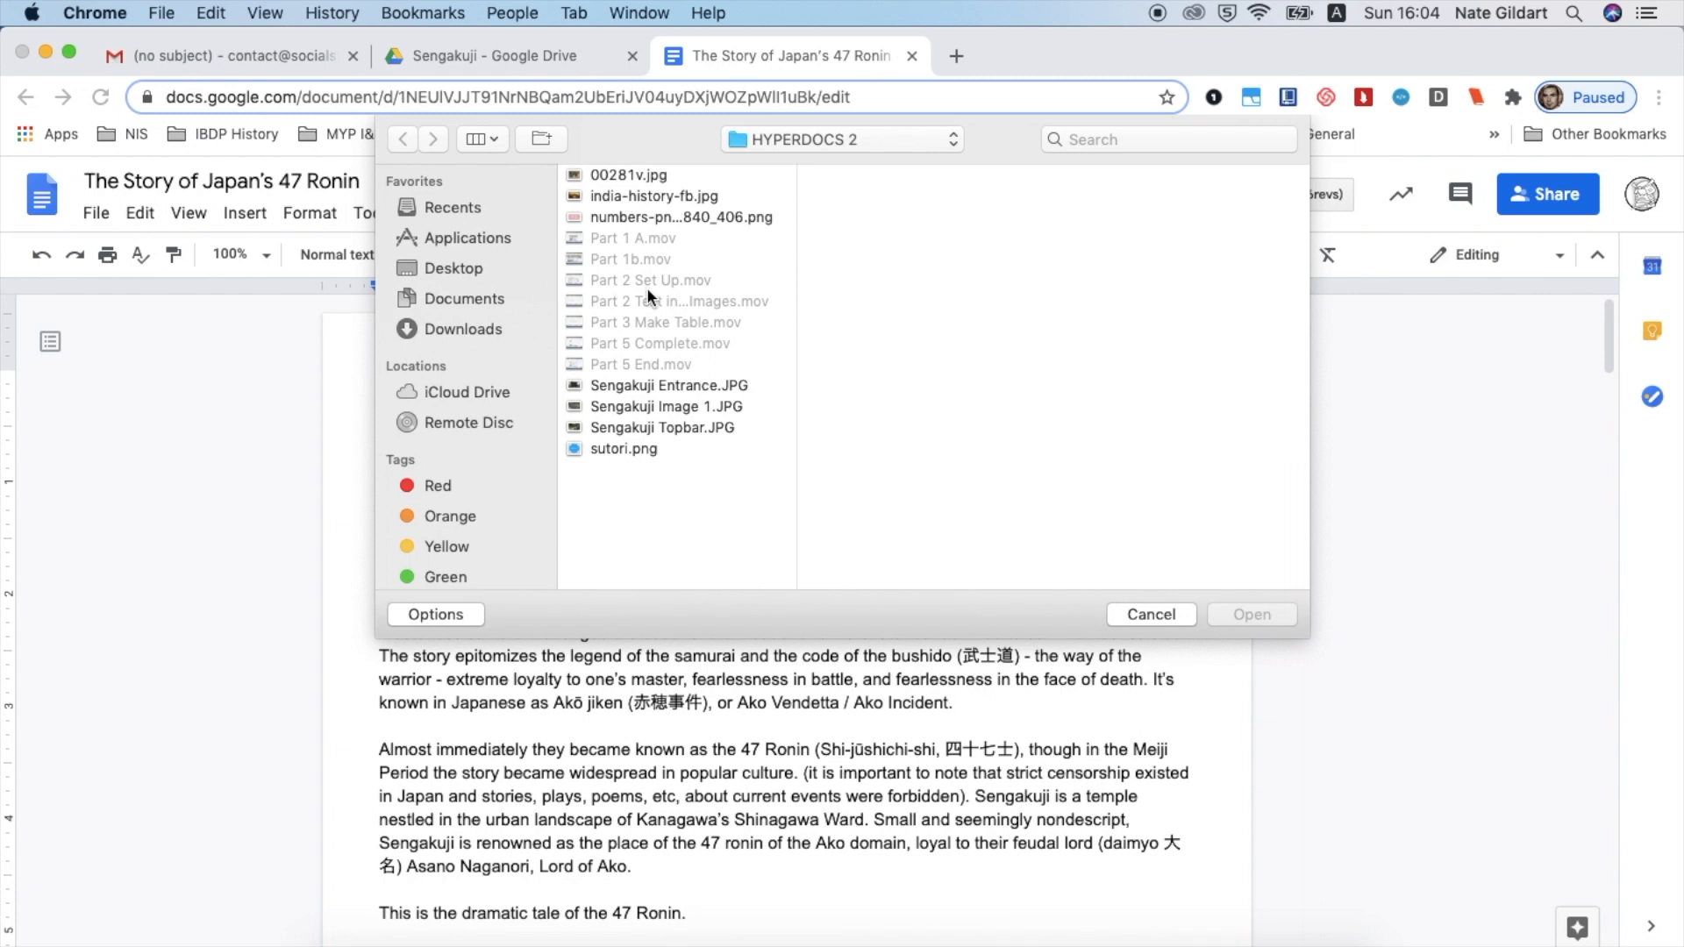
pyautogui.click(635, 380)
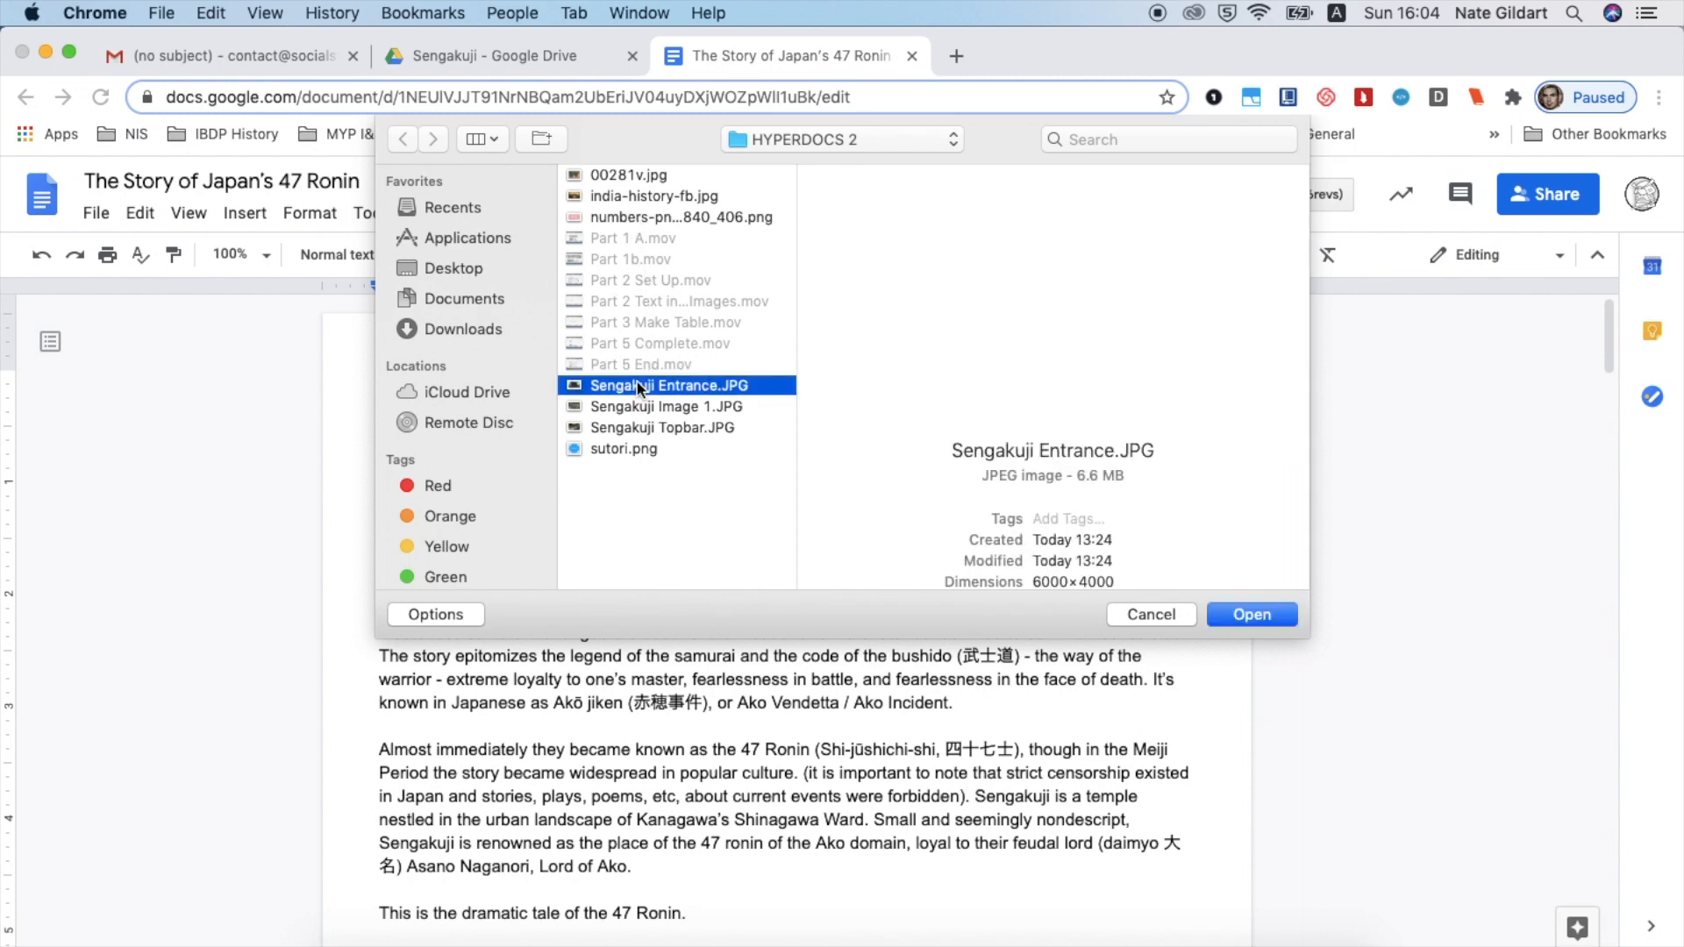
pyautogui.press('Down')
pyautogui.press('Down')
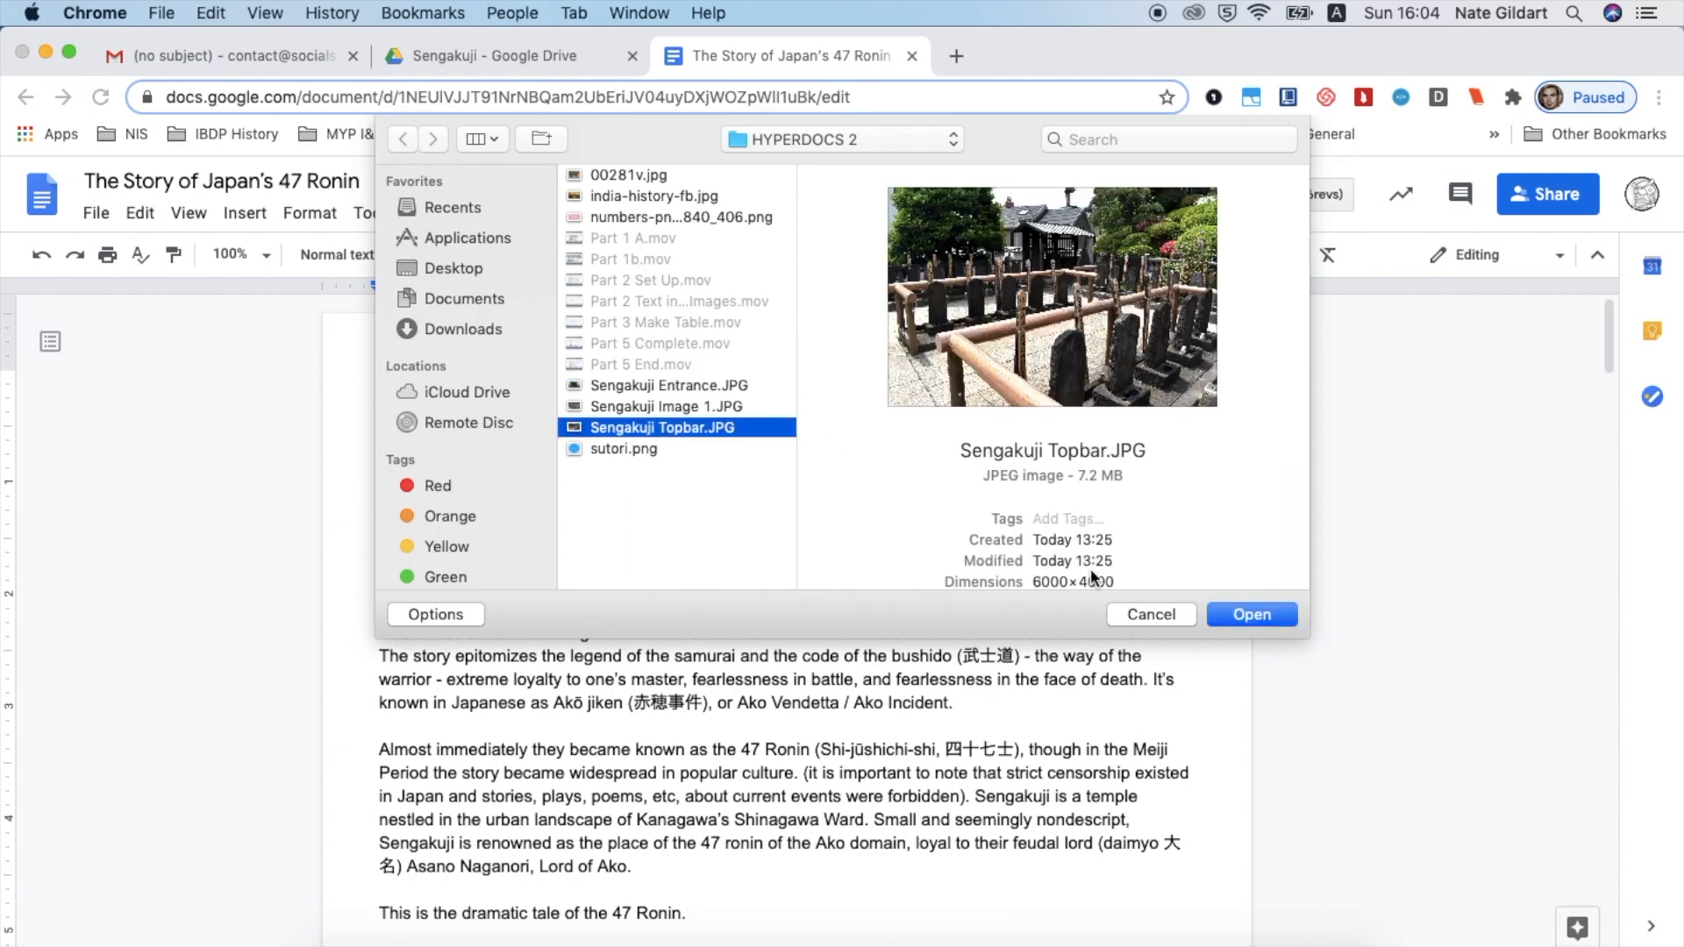
pyautogui.click(1233, 612)
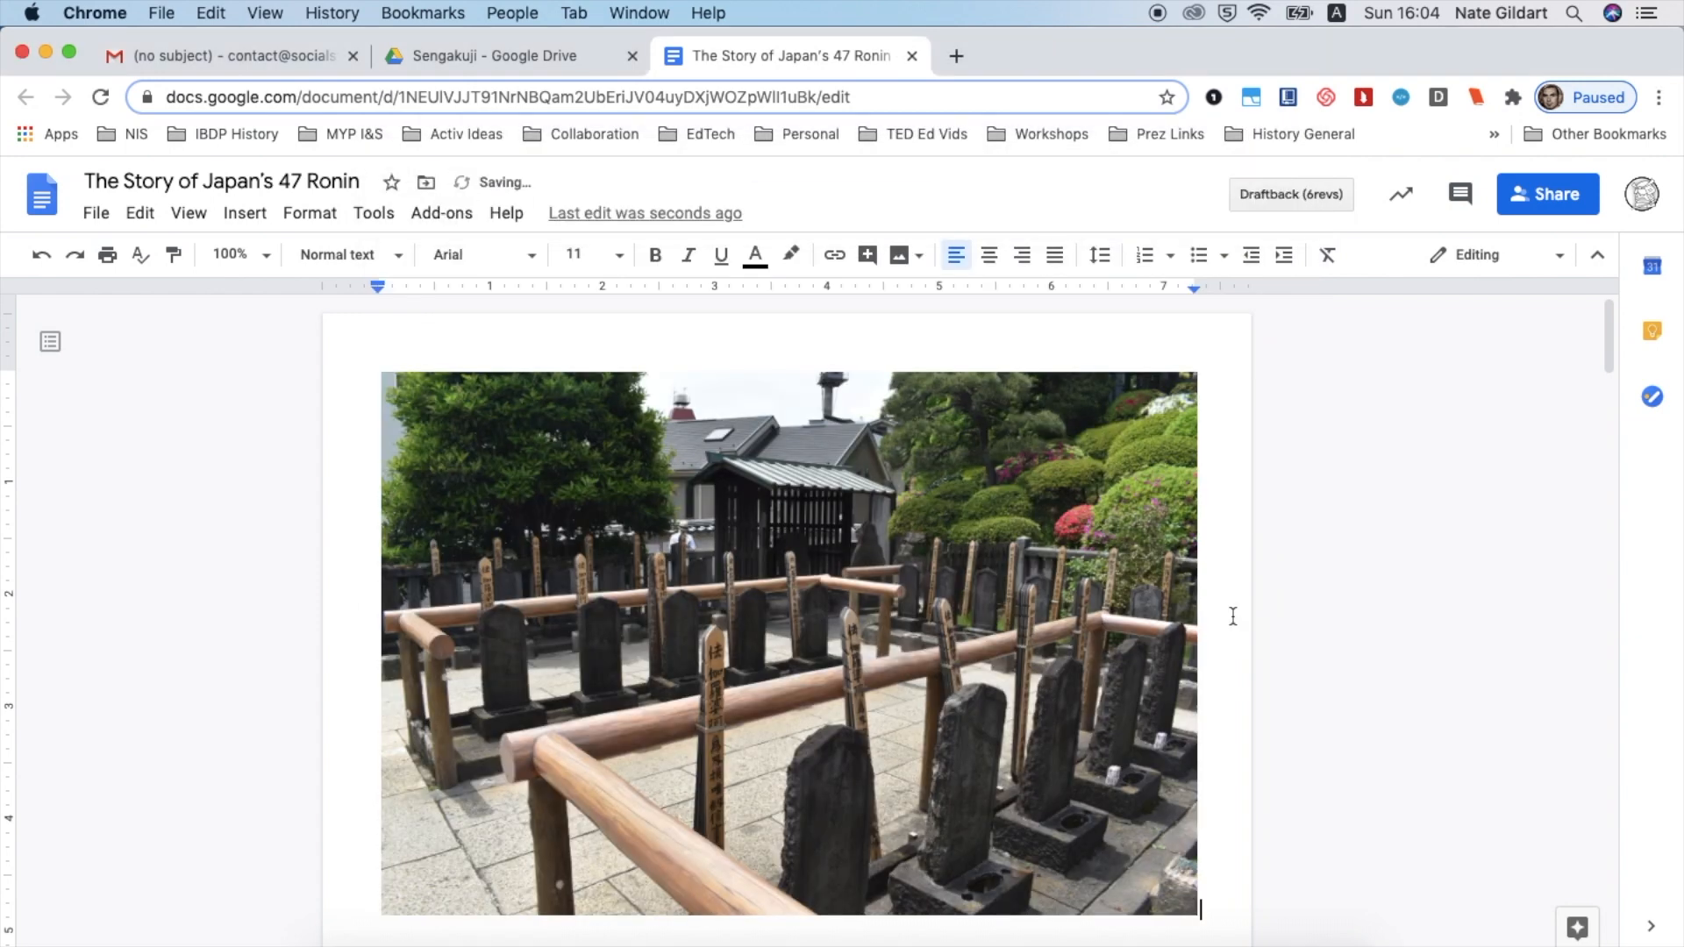
# - Extend the image paragraph's left and right indents to the page edges and reduce the page's top margin to zero
pyautogui.scroll(-1, 1045, 633)
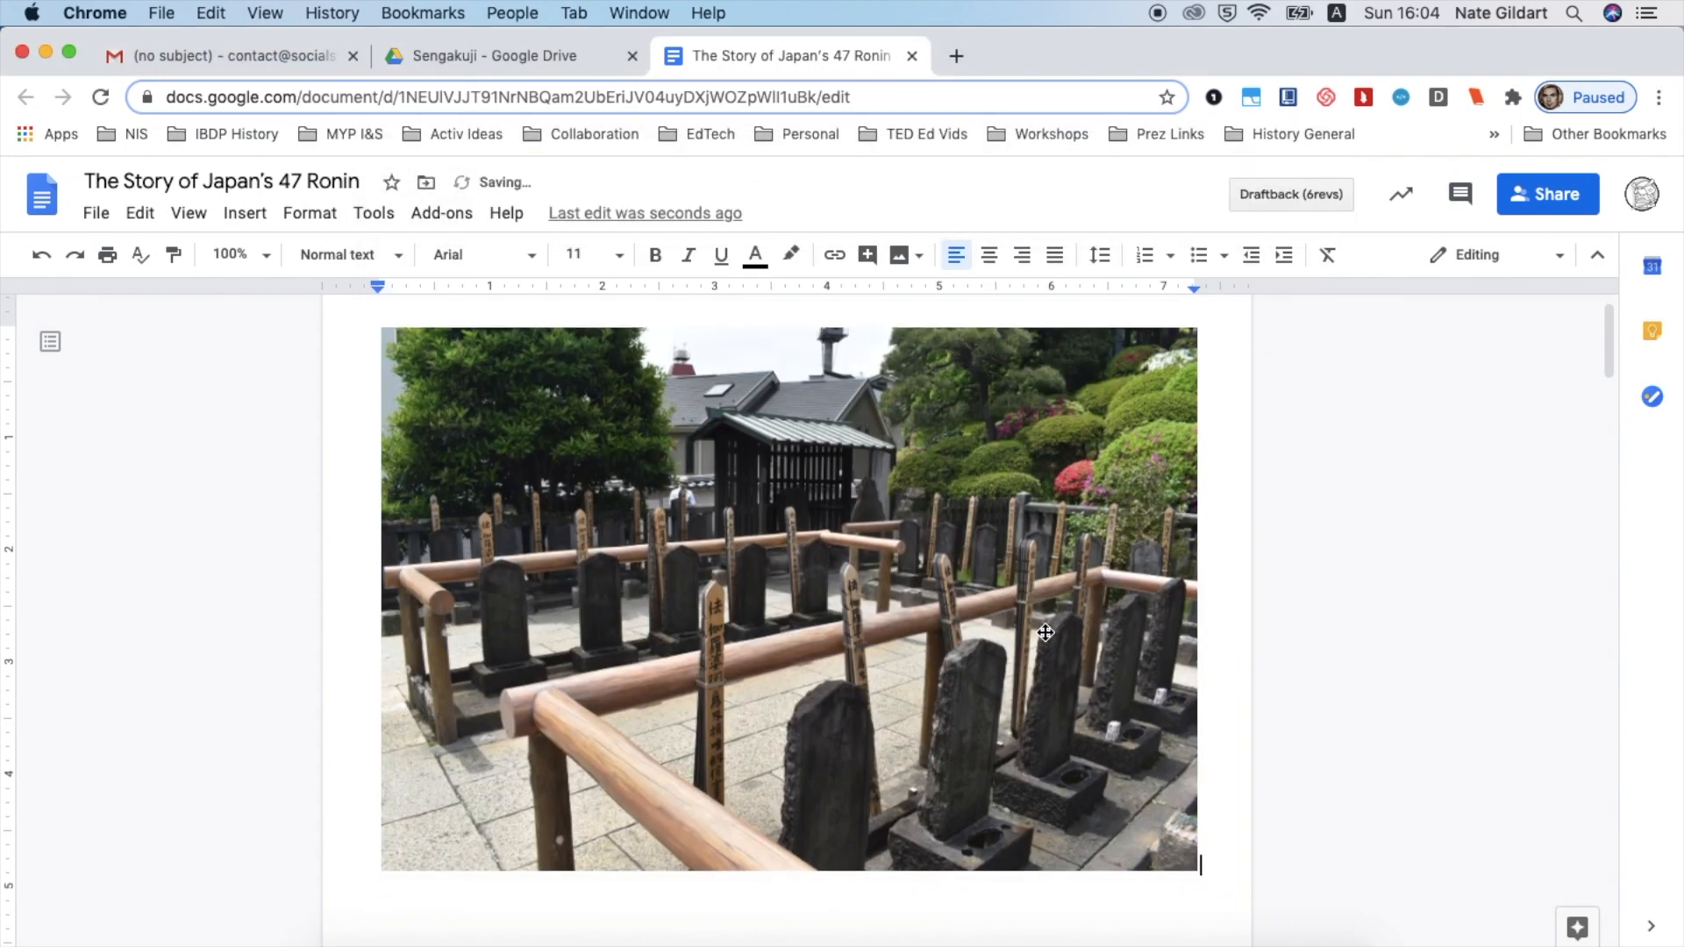
pyautogui.scroll(1, 1045, 634)
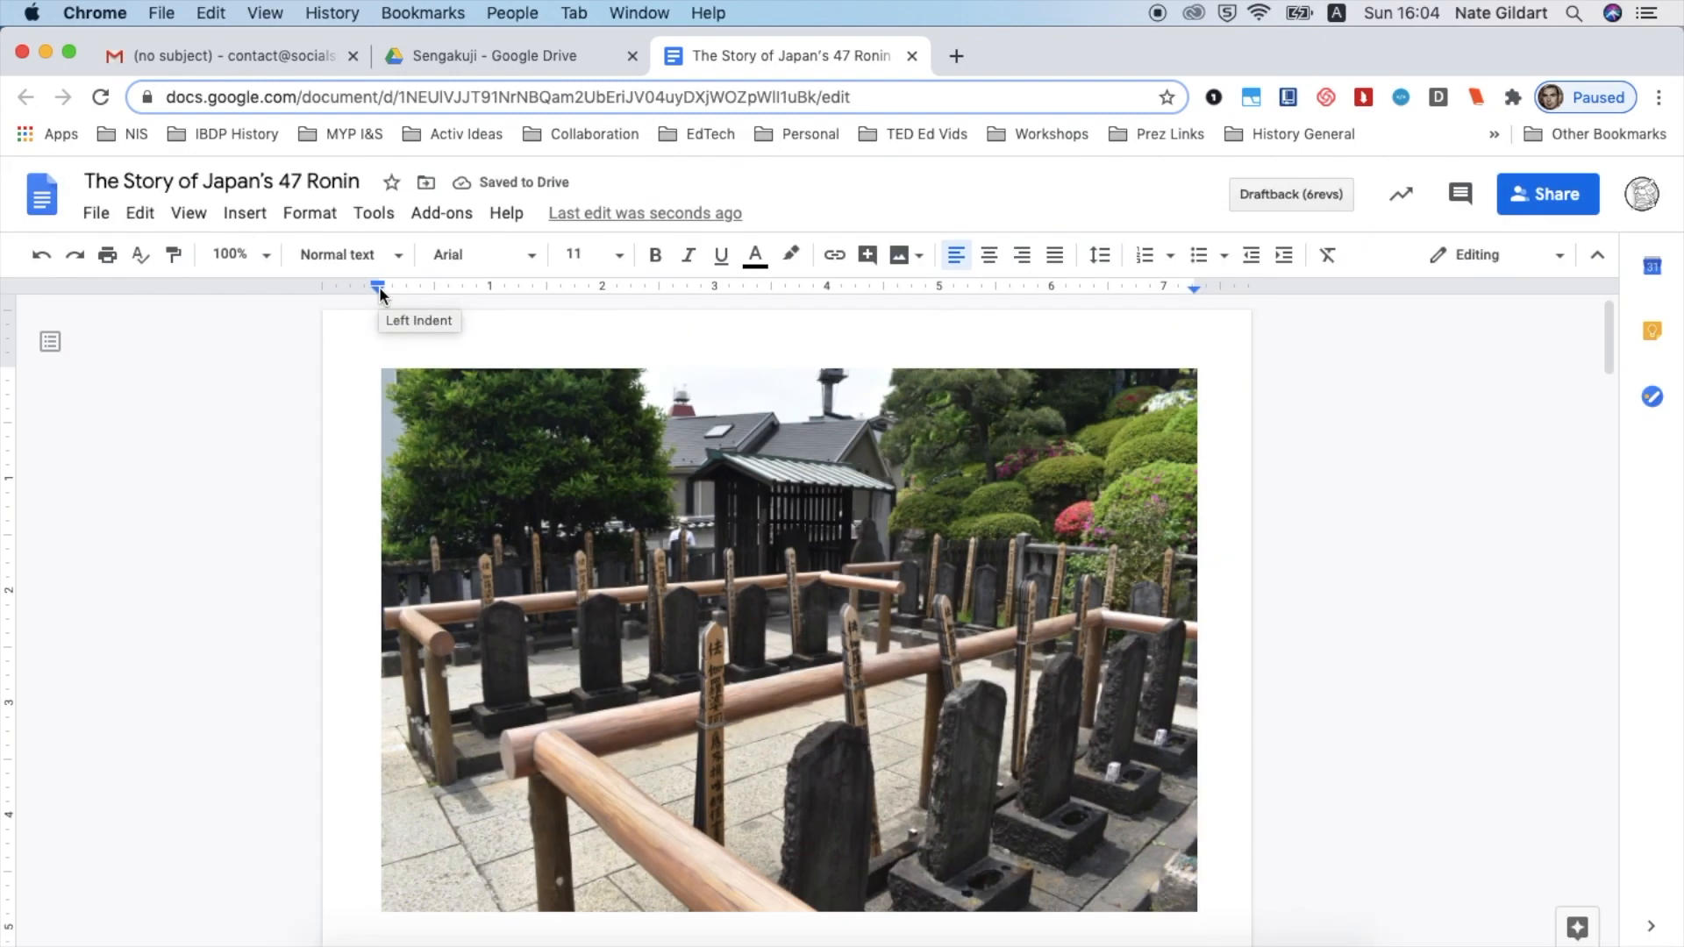
pyautogui.moveTo(378, 289); pyautogui.dragTo(321, 293)
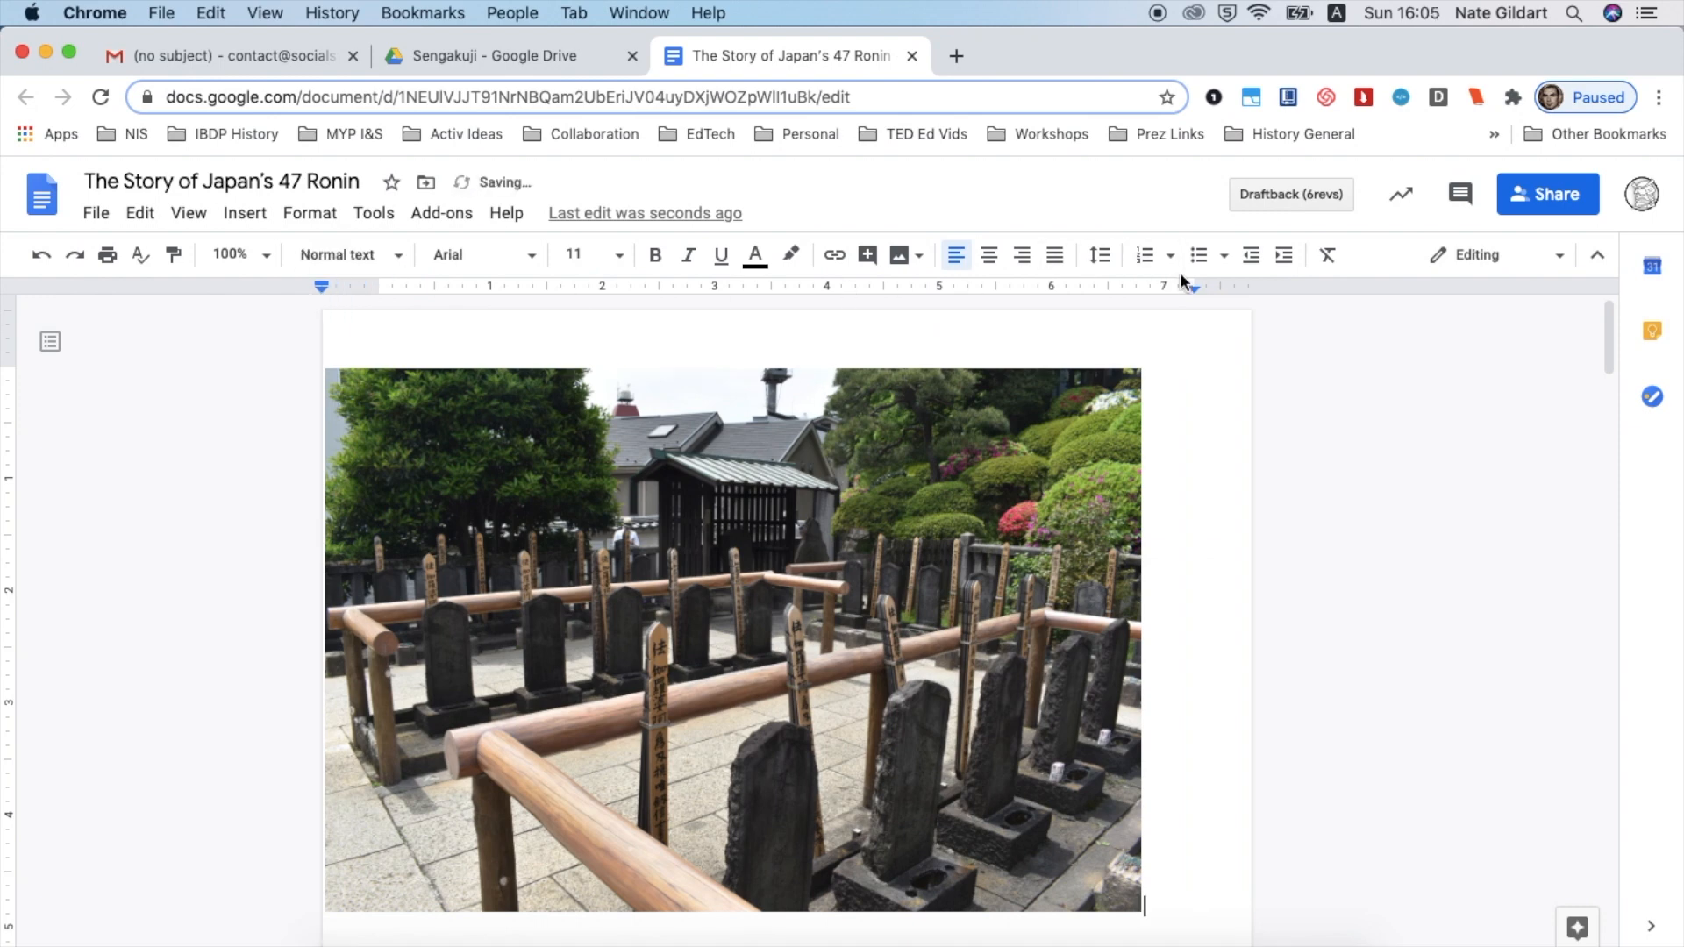
pyautogui.moveTo(1195, 286); pyautogui.dragTo(1264, 296)
pyautogui.scroll(5, 10, 368)
pyautogui.scroll(-5, 10, 368)
pyautogui.moveTo(10, 368); pyautogui.dragTo(15, 311)
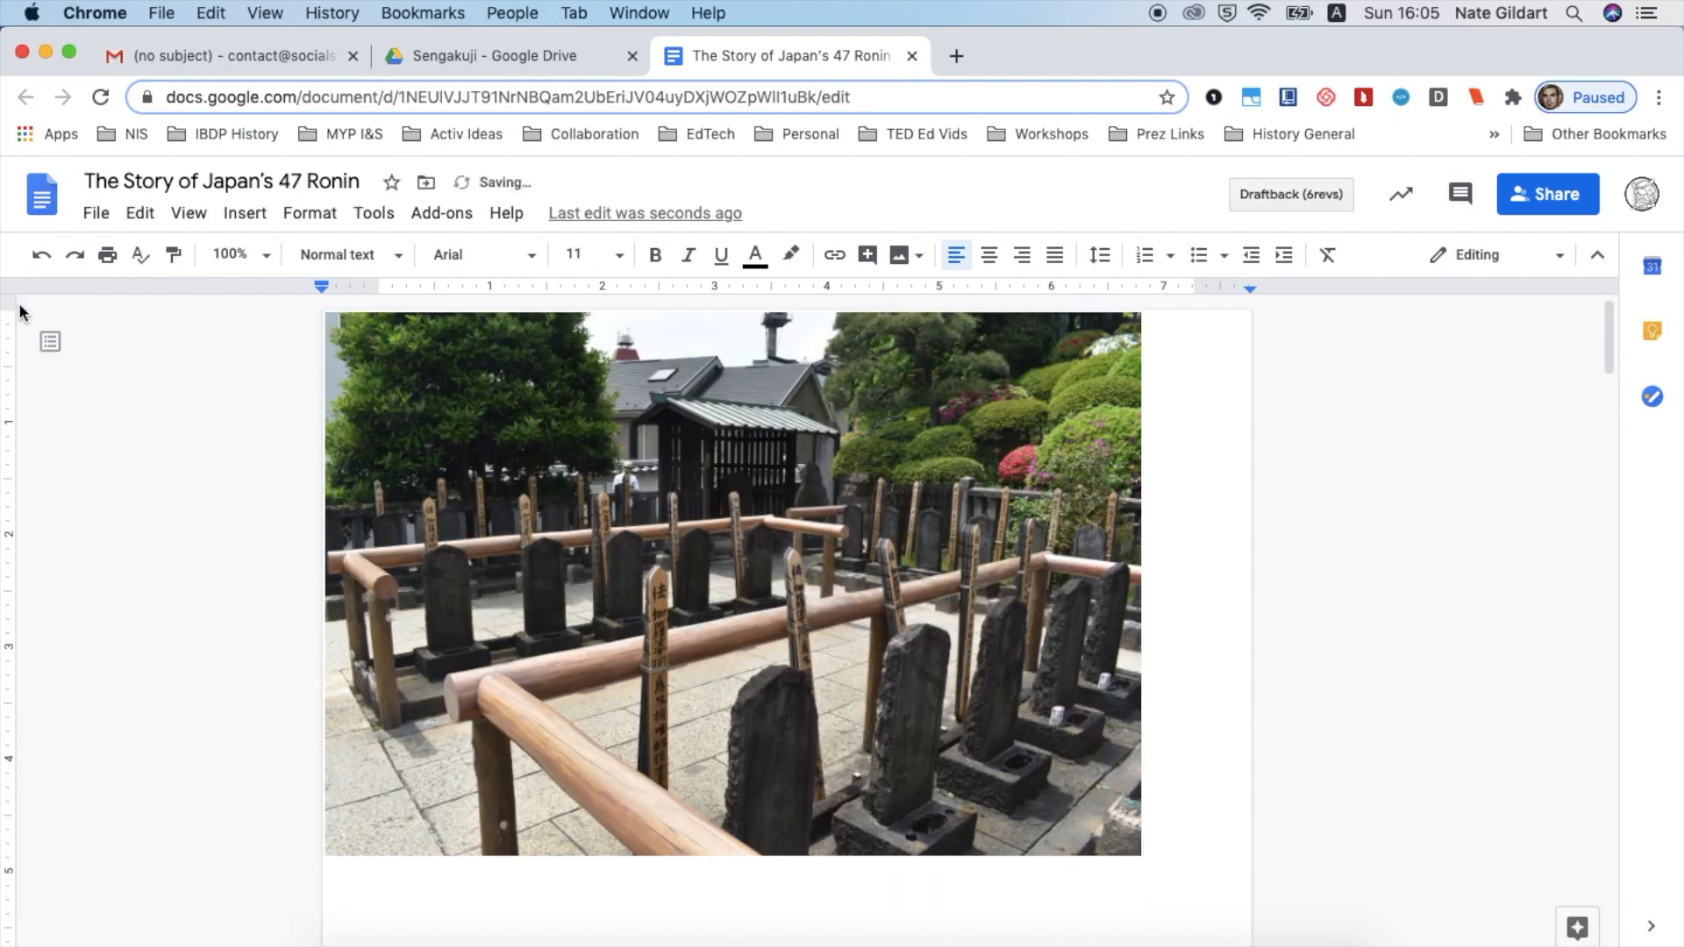
# - Enlarge the inserted cemetery image proportionally until it spans the full page width
pyautogui.click(923, 462)
pyautogui.scroll(-5, 921, 461)
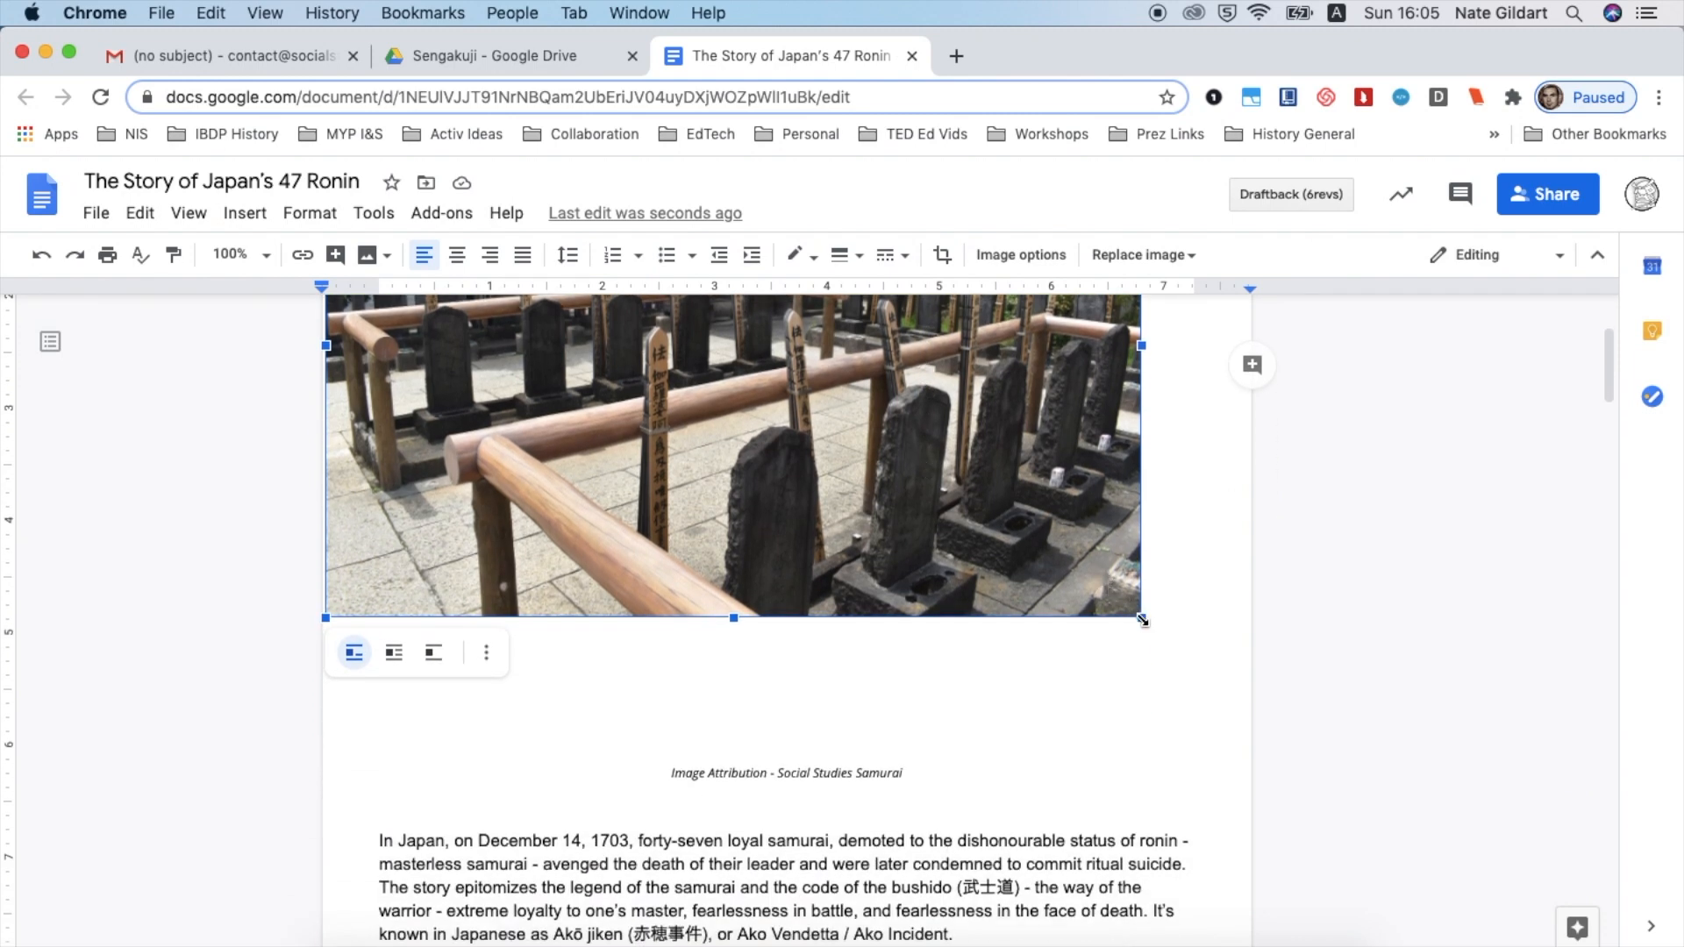
pyautogui.moveTo(1142, 619); pyautogui.dragTo(1252, 690)
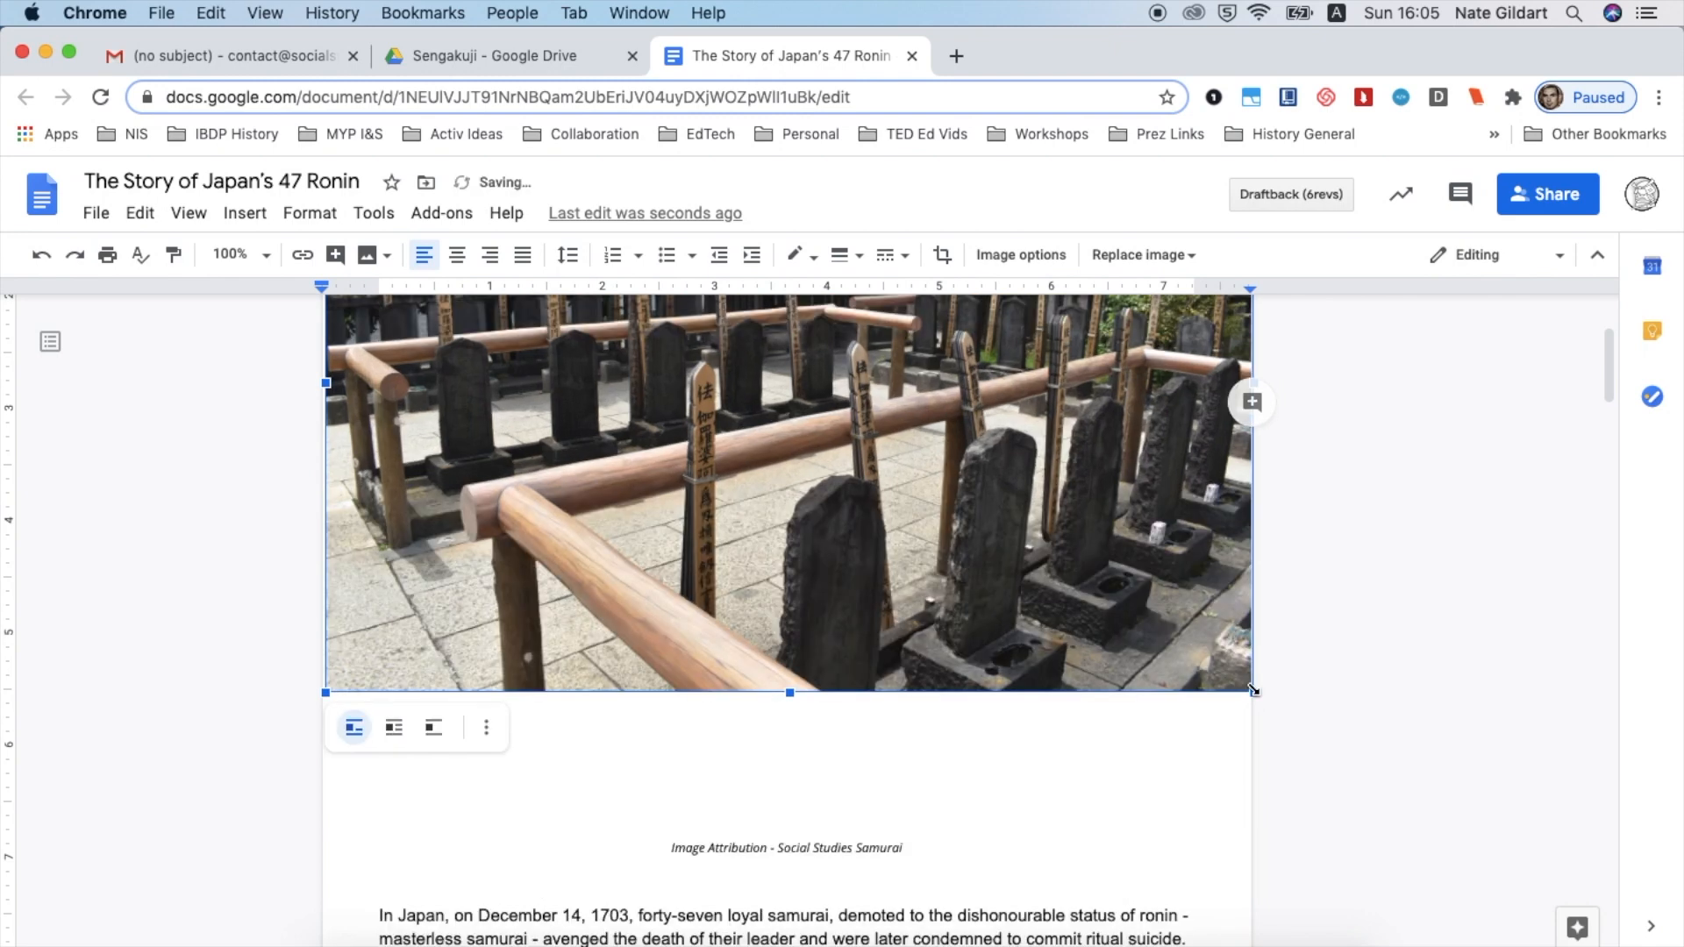
pyautogui.click(1340, 603)
pyautogui.scroll(5, 1339, 604)
pyautogui.scroll(-3, 1339, 603)
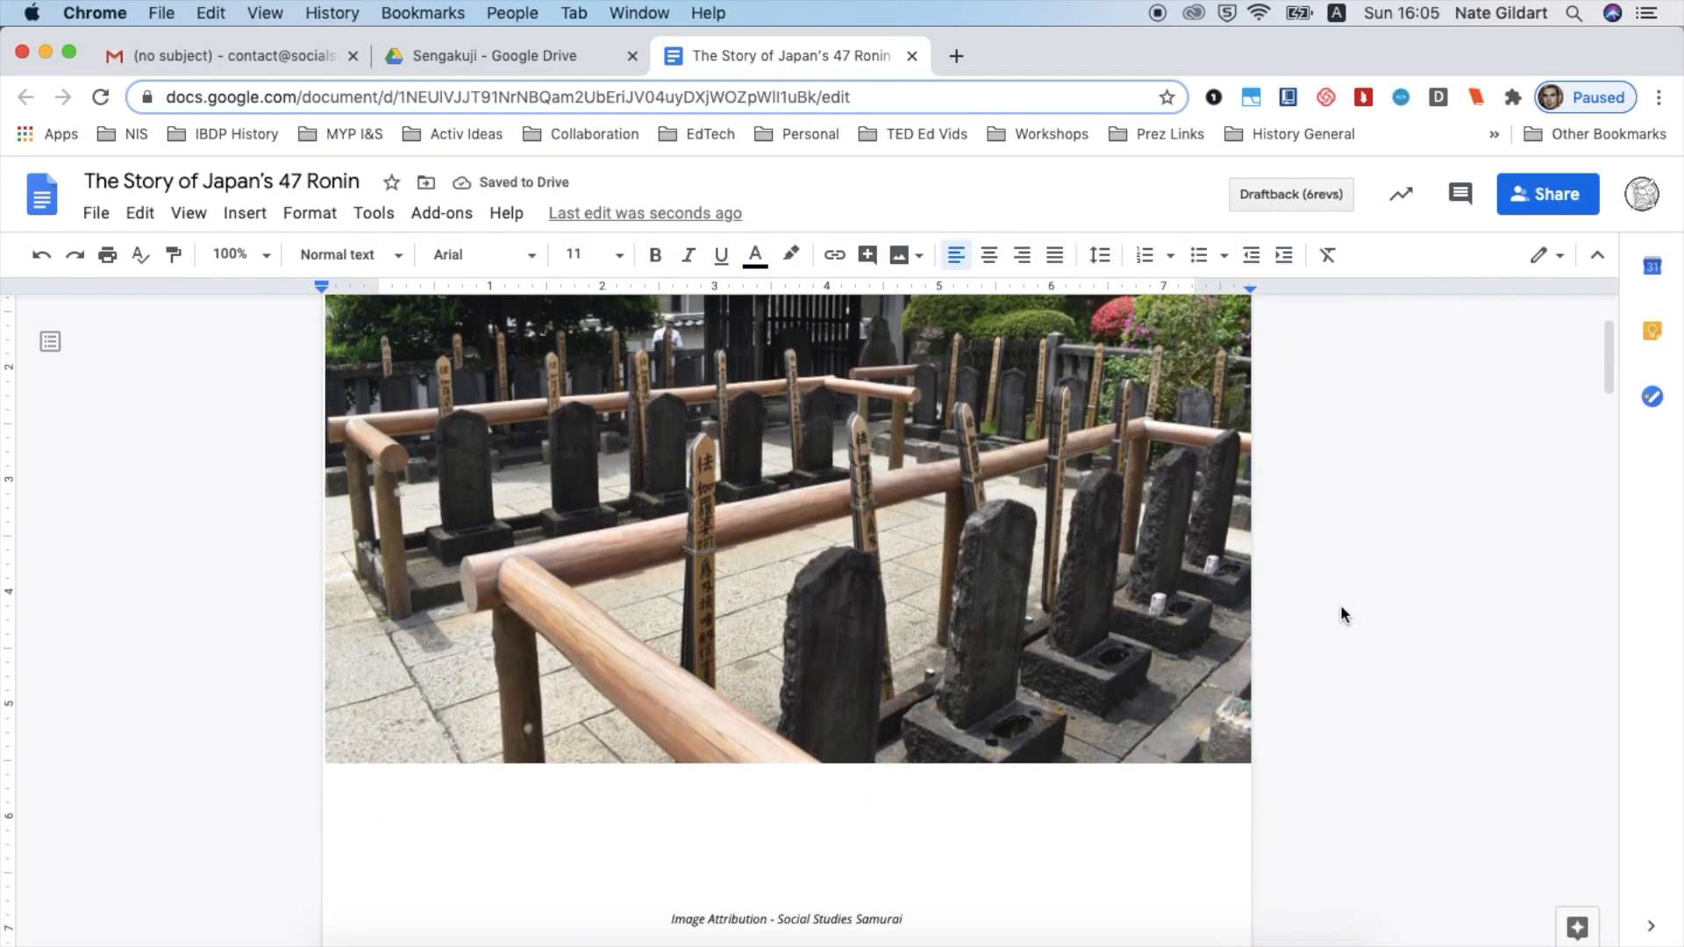
pyautogui.scroll(3, 1340, 603)
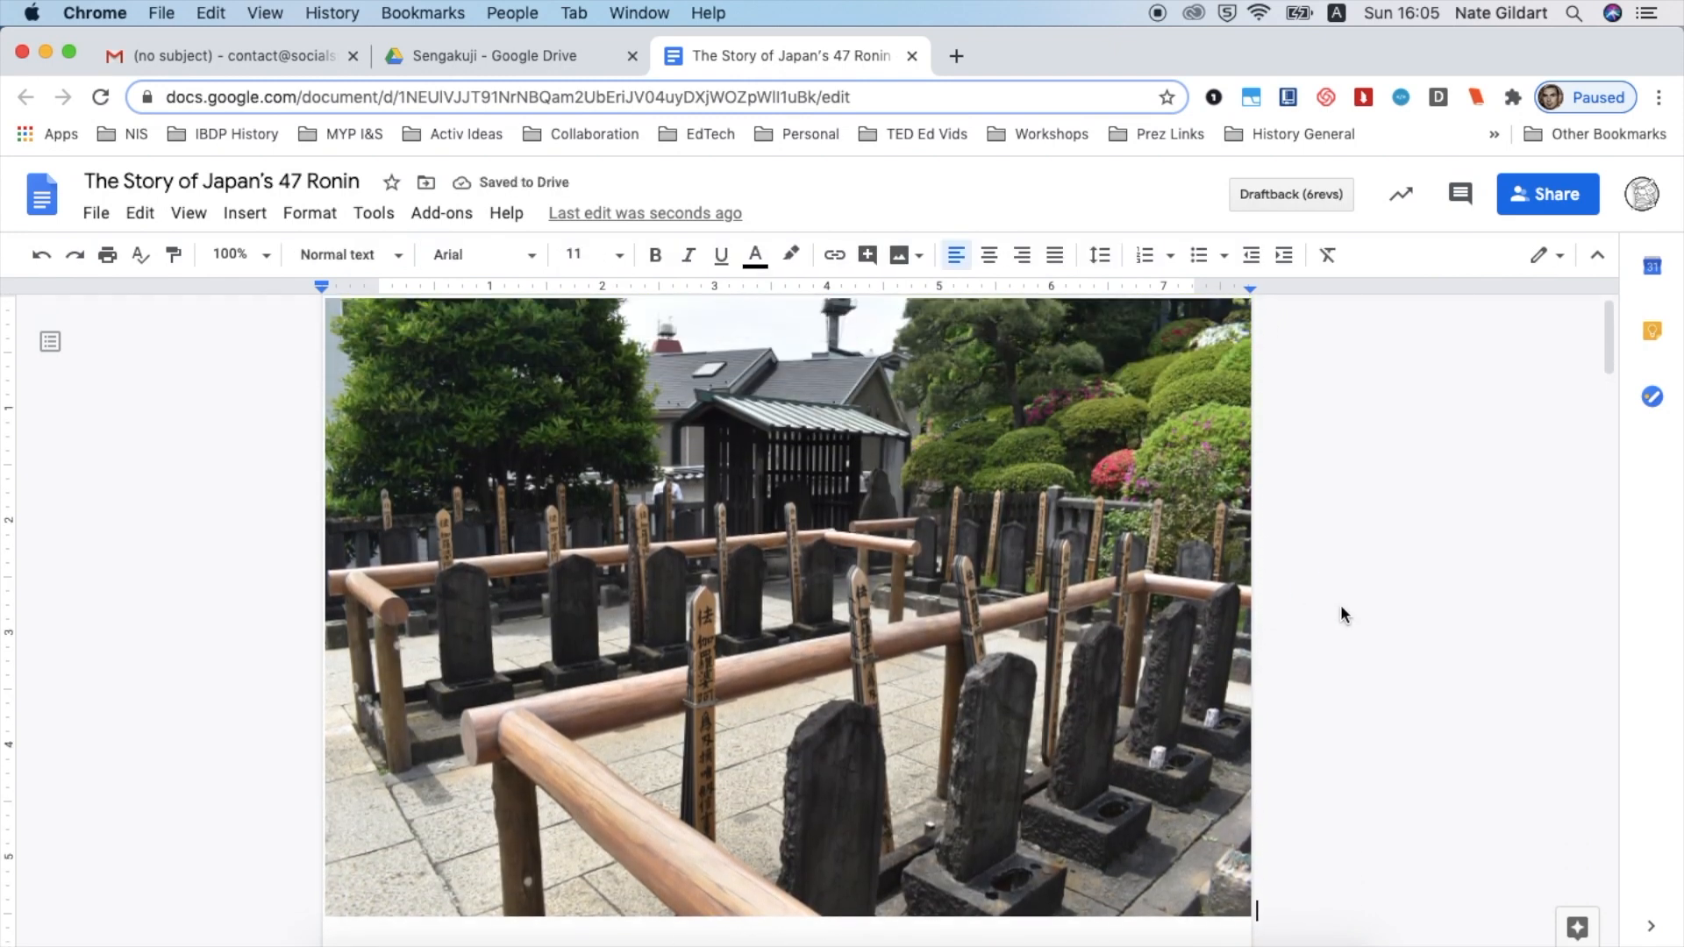
# - Crop the cemetery image from above and below into a narrow full-width banner strip
pyautogui.click(998, 566)
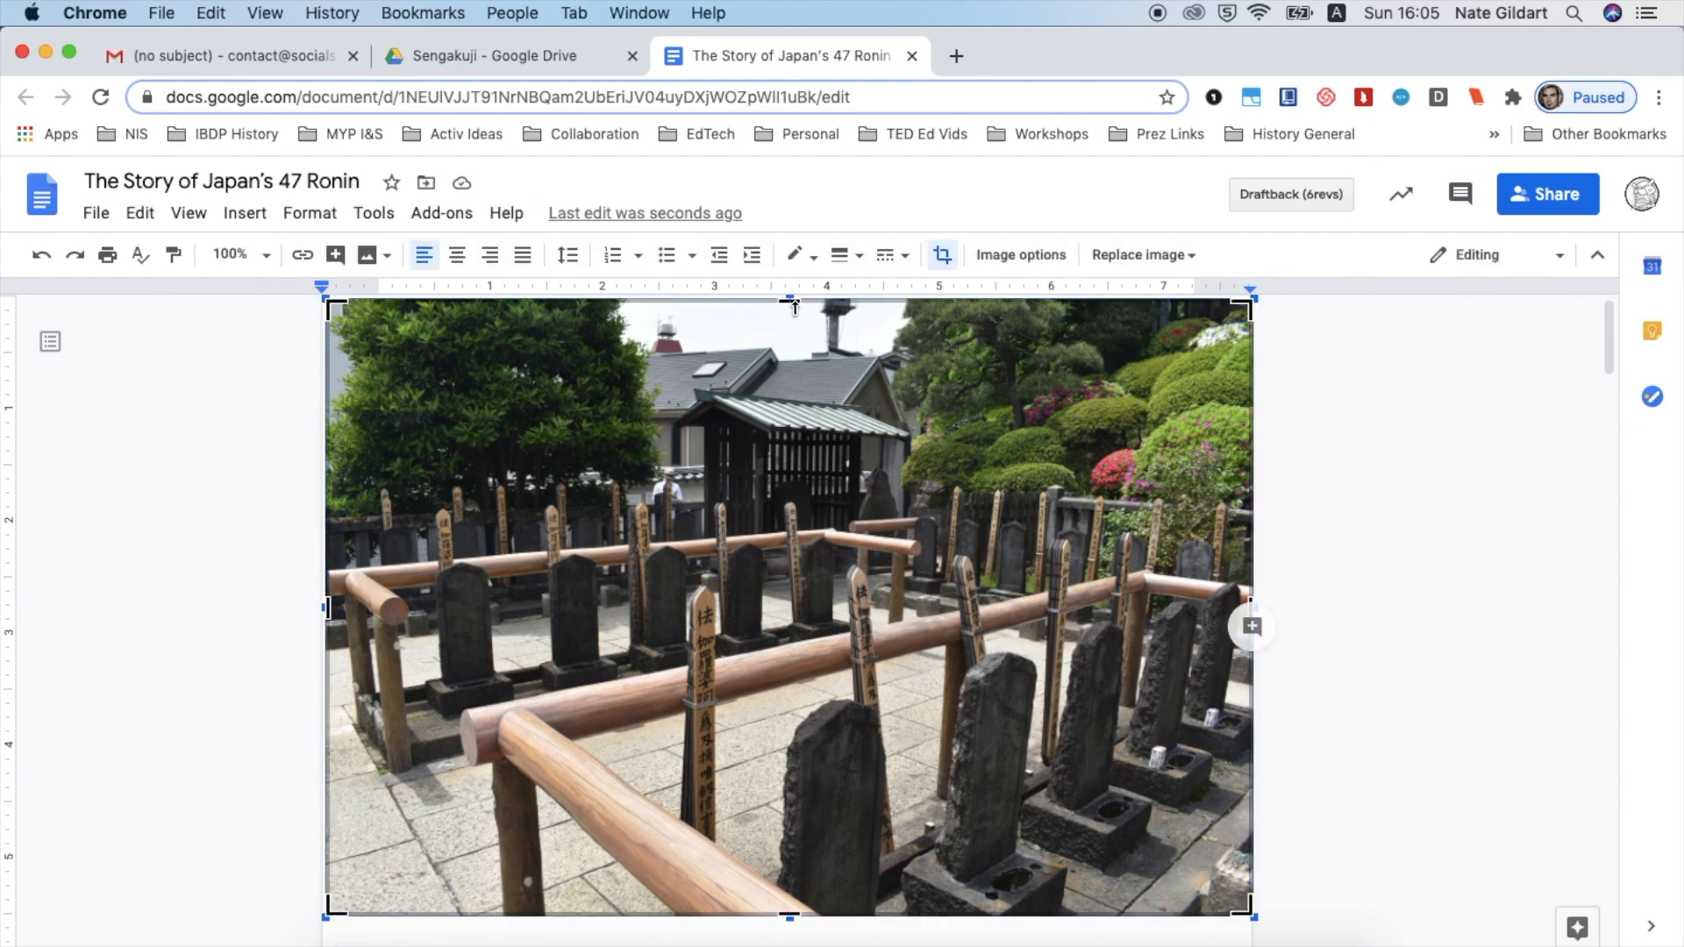
pyautogui.moveTo(790, 305); pyautogui.dragTo(791, 499)
pyautogui.moveTo(788, 723); pyautogui.dragTo(770, 541)
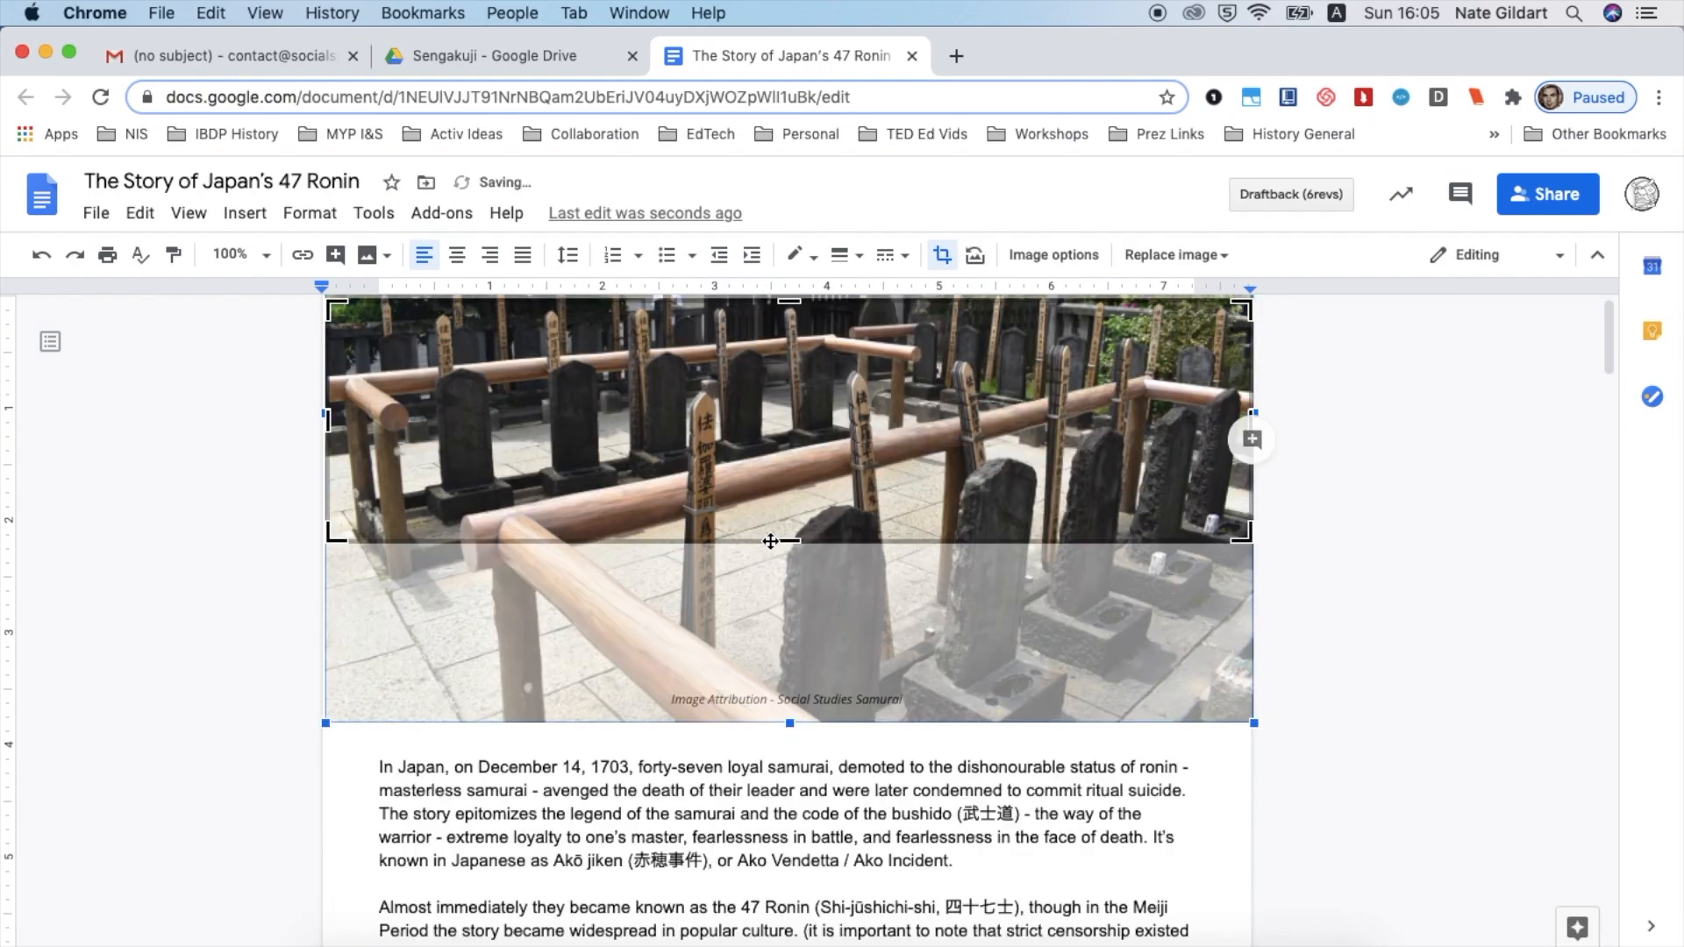
pyautogui.press('Return')
pyautogui.click(1339, 481)
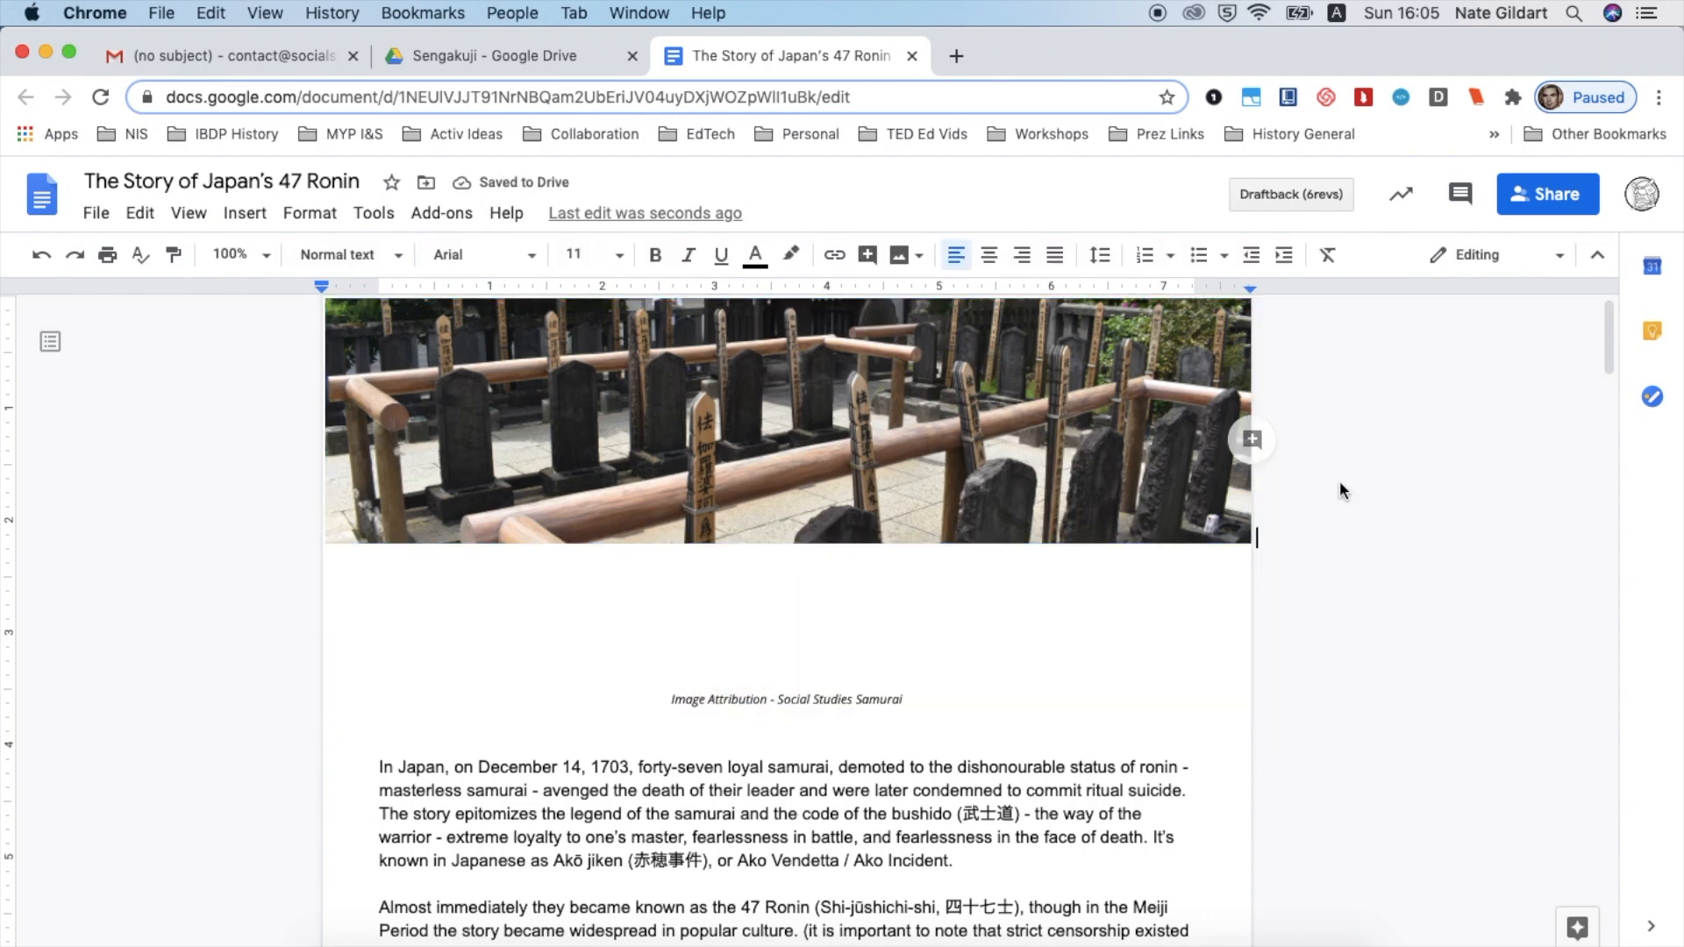
# - Remove the blank lines between the banner and the "Image Attribution - Social Studies Samurai" line, and centre that line
pyautogui.scroll(1, 1339, 480)
pyautogui.click(721, 694)
pyautogui.press('BackSpace')
pyautogui.press('BackSpace')
pyautogui.press('BackSpace')
pyautogui.press('BackSpace')
pyautogui.press('BackSpace')
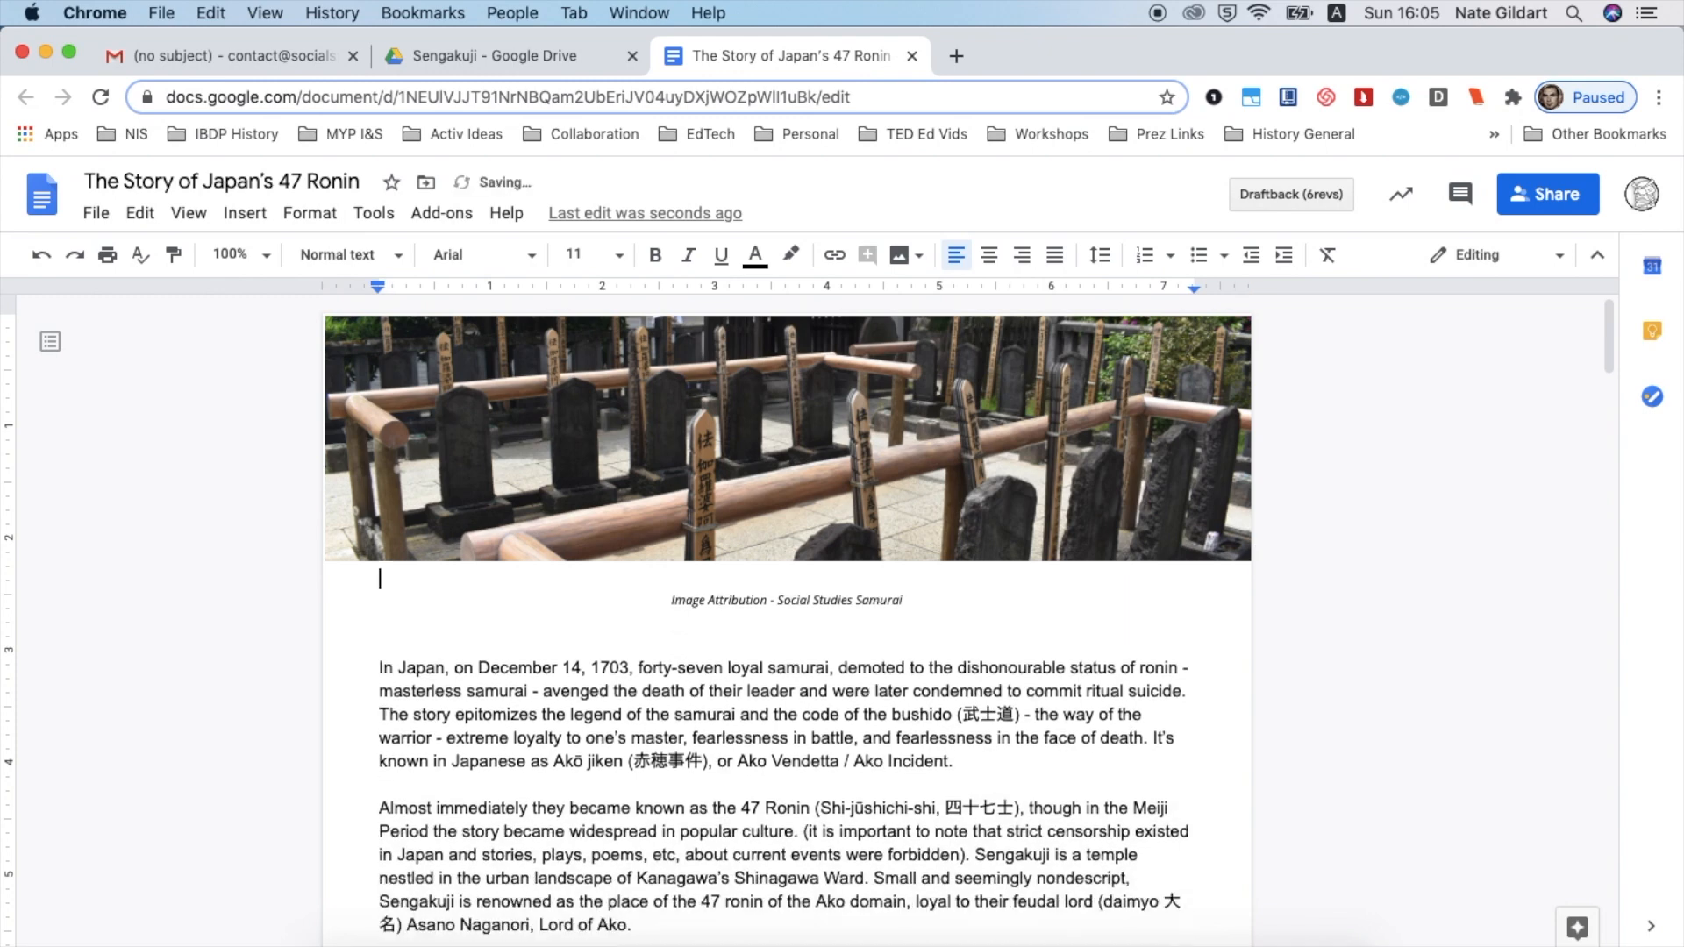
pyautogui.press('Down')
pyautogui.press('super+shift+l')
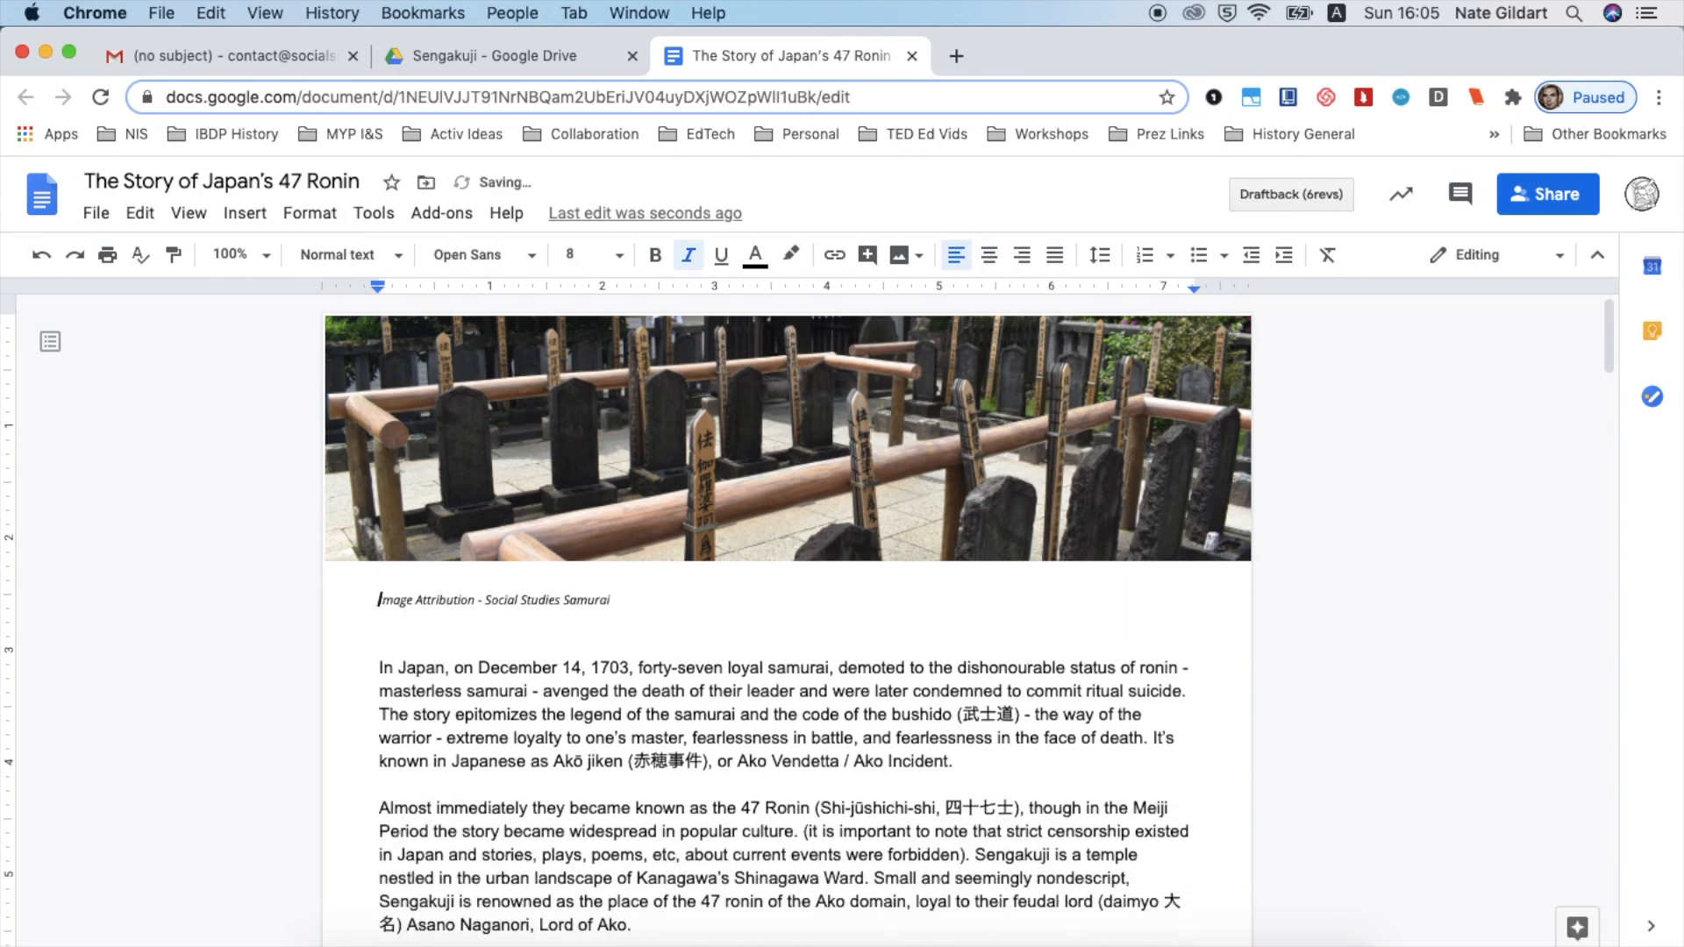
pyautogui.press('BackSpace')
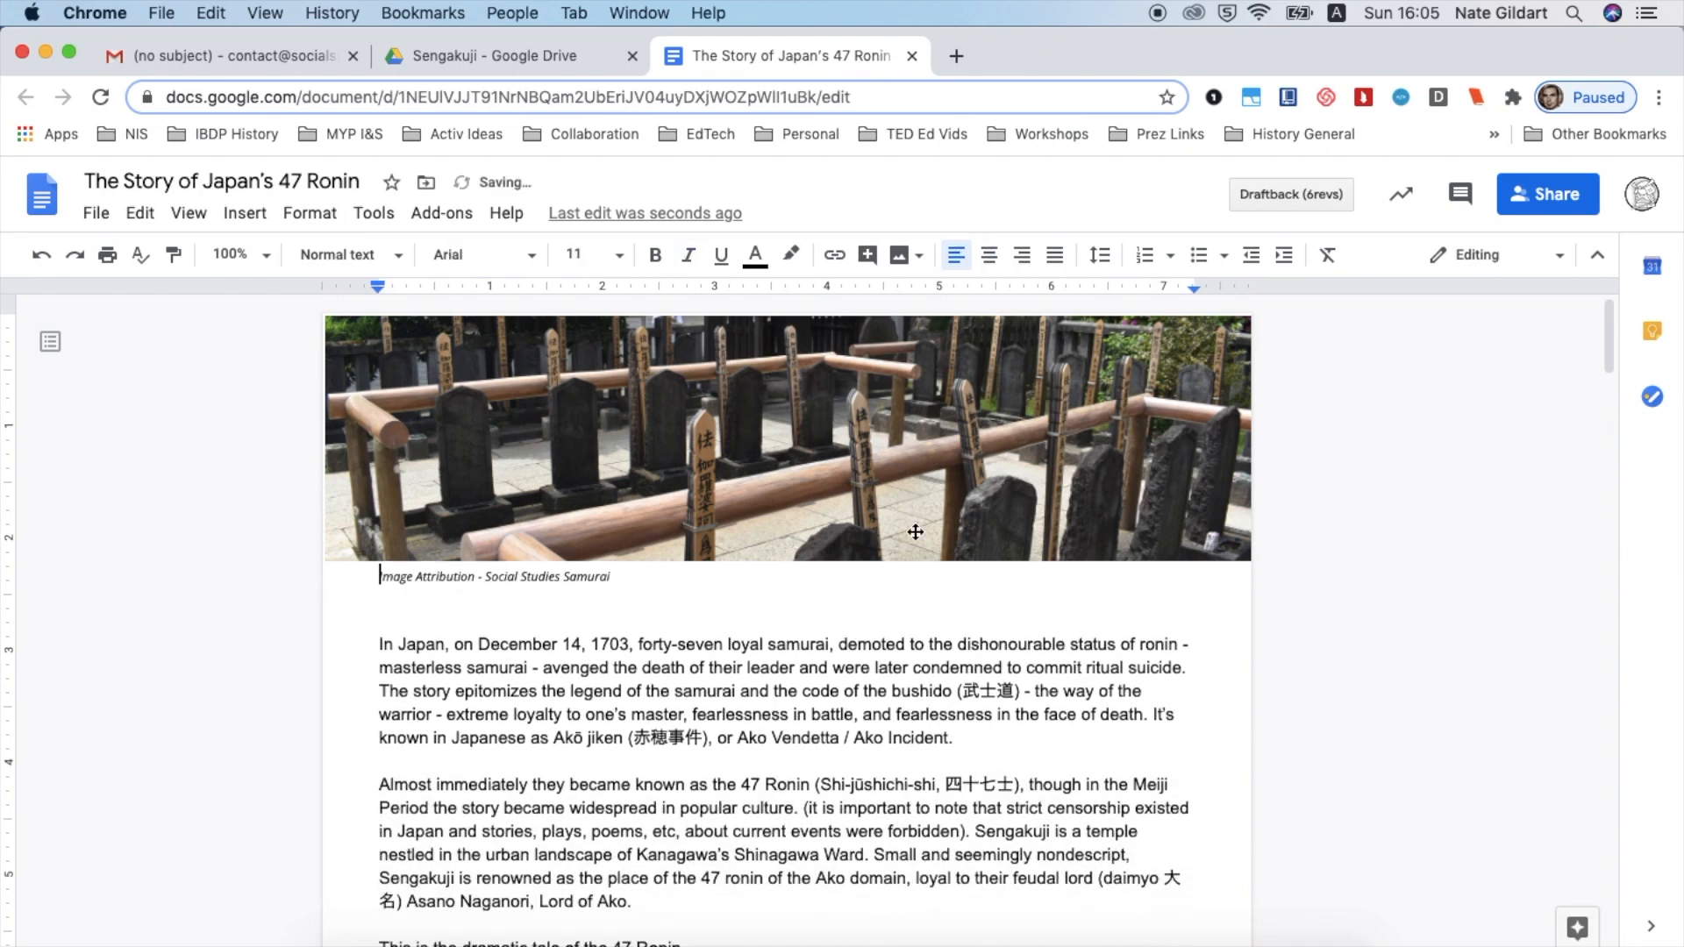
pyautogui.click(990, 256)
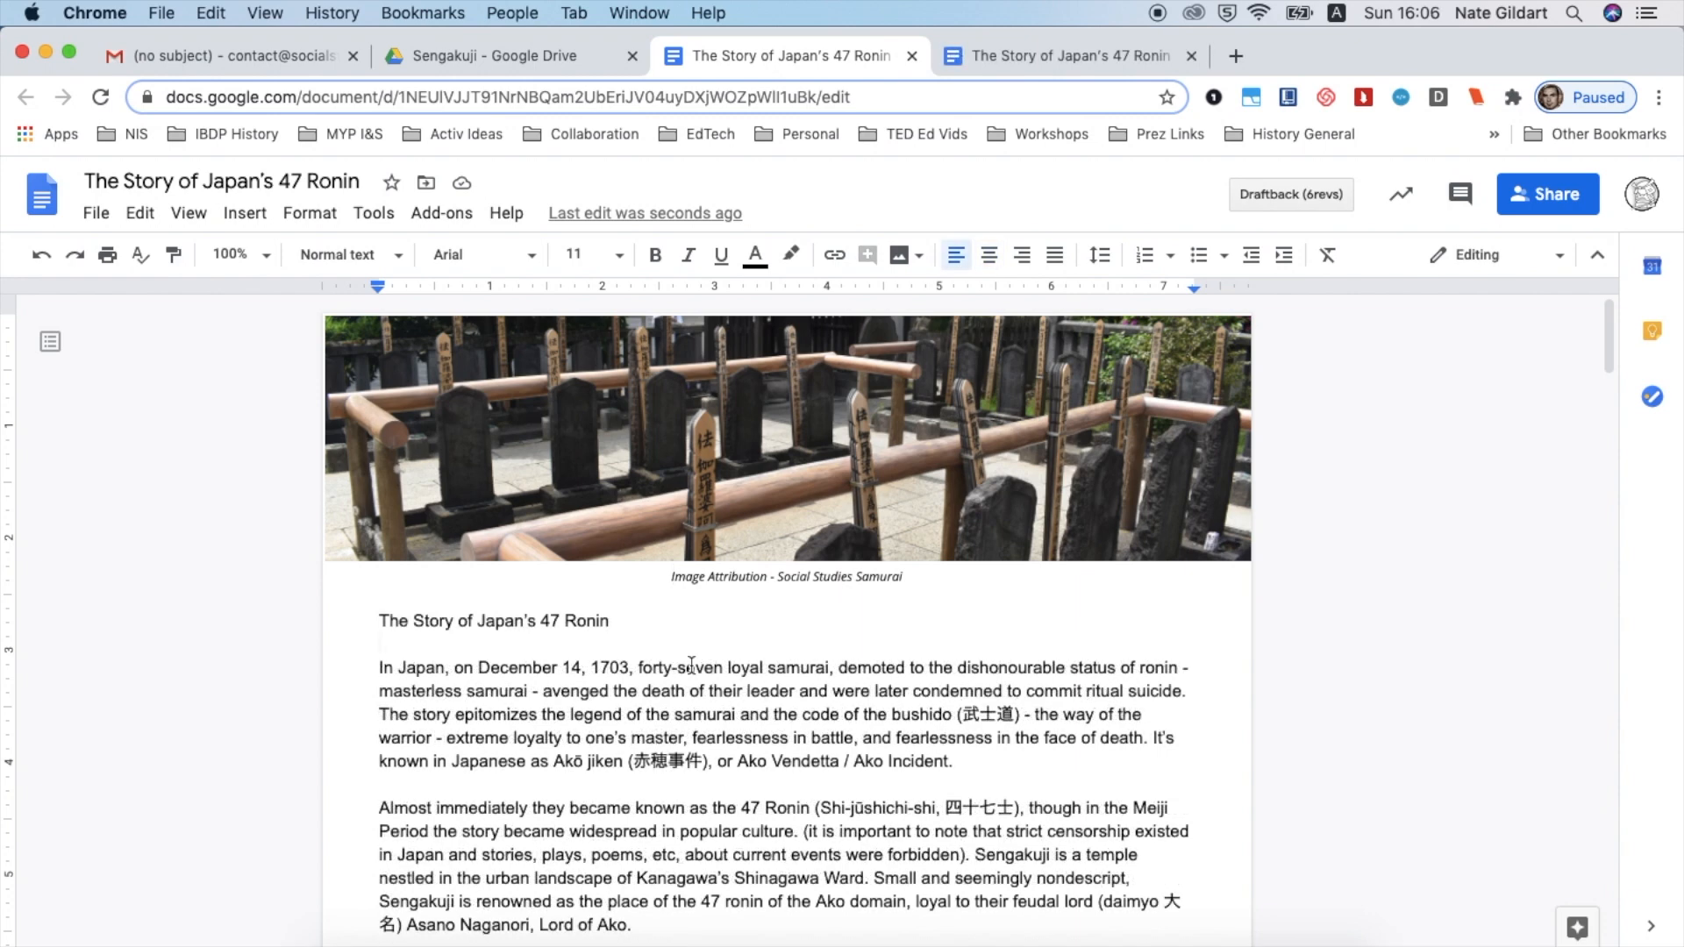
# - Try formatting the title line "The Story of Japan's 47 Ronin" in blue, 18 pt and bold
pyautogui.scroll(-3, 690, 648)
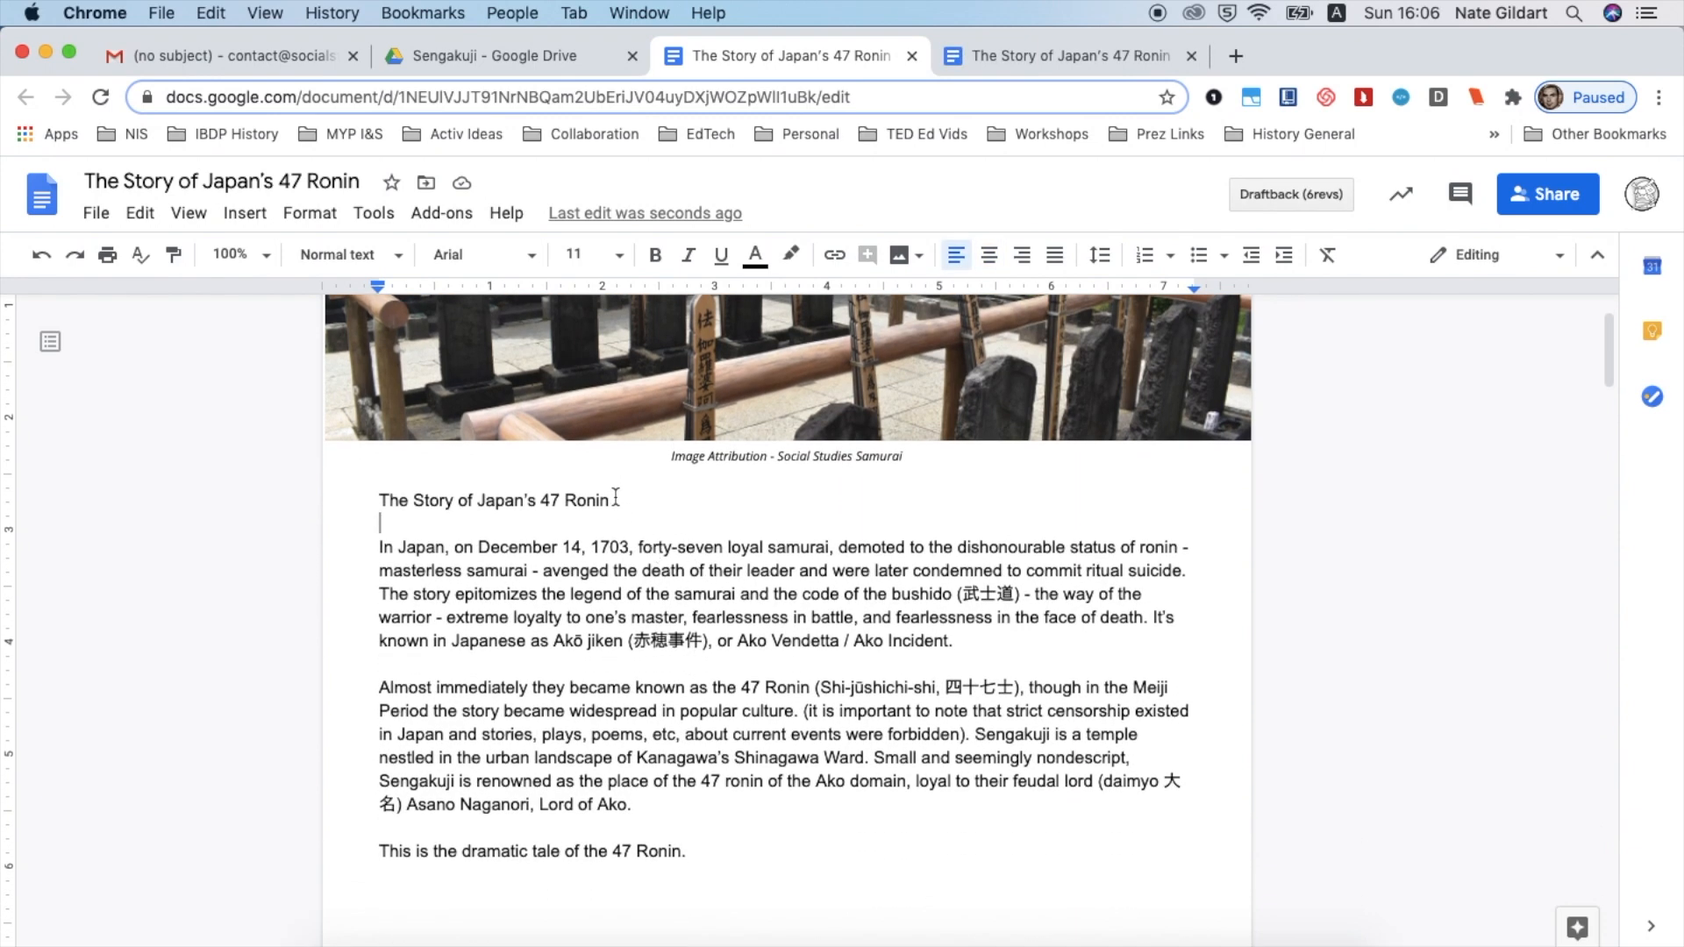
pyautogui.moveTo(616, 499); pyautogui.dragTo(362, 500)
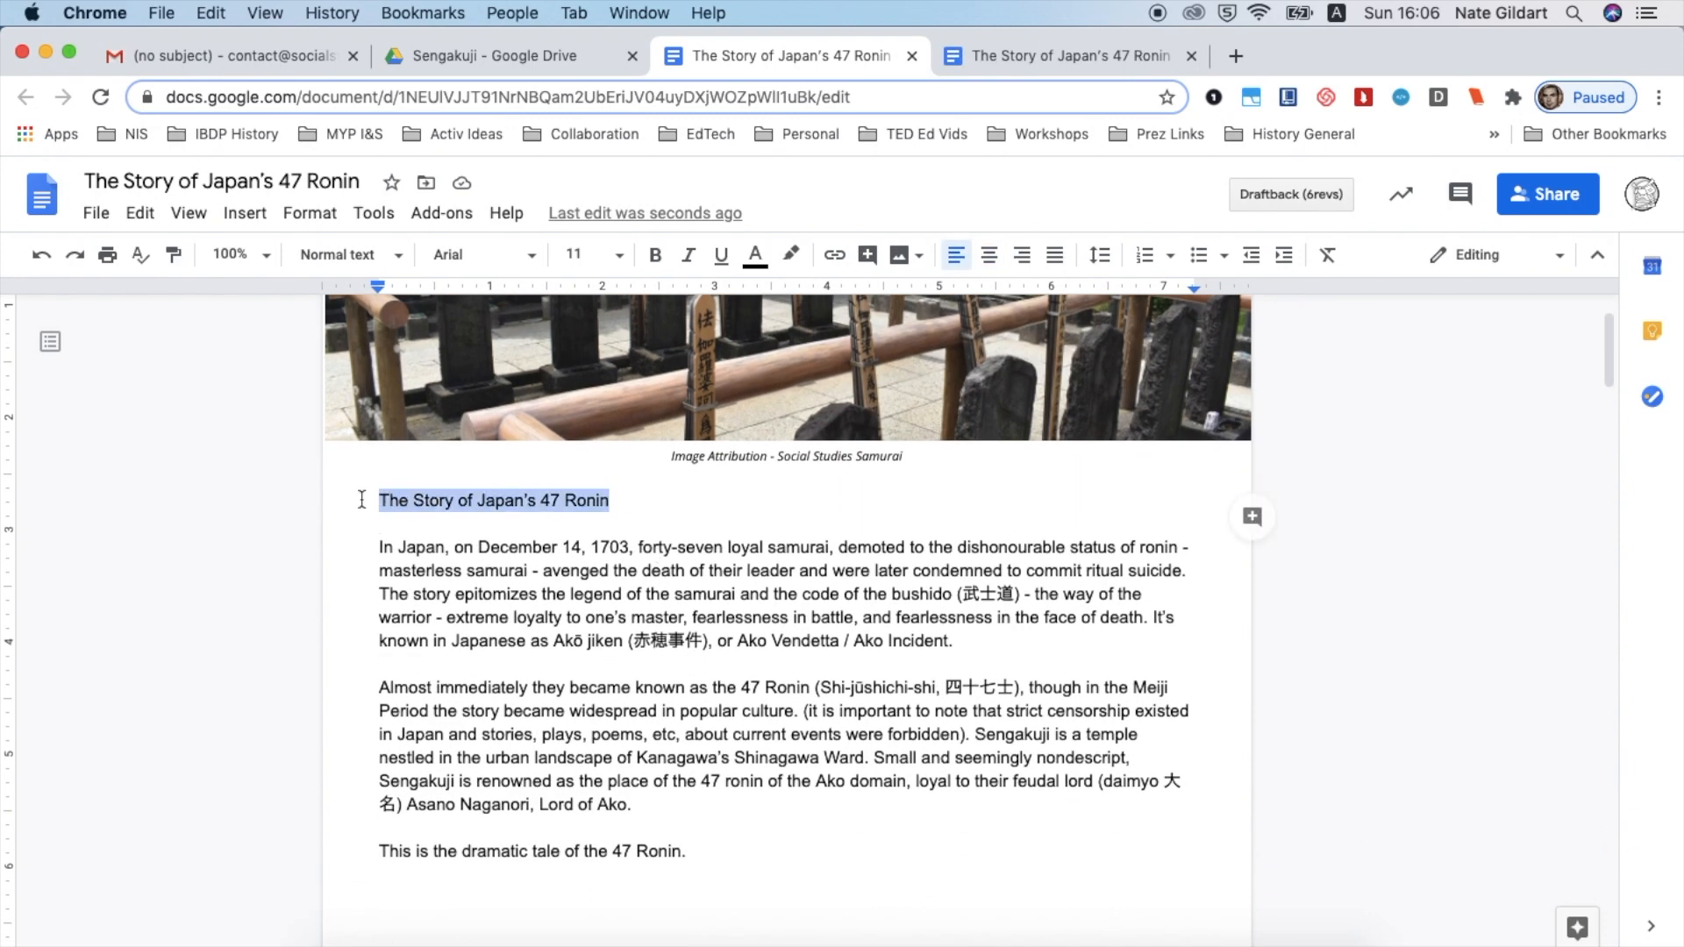
pyautogui.click(754, 254)
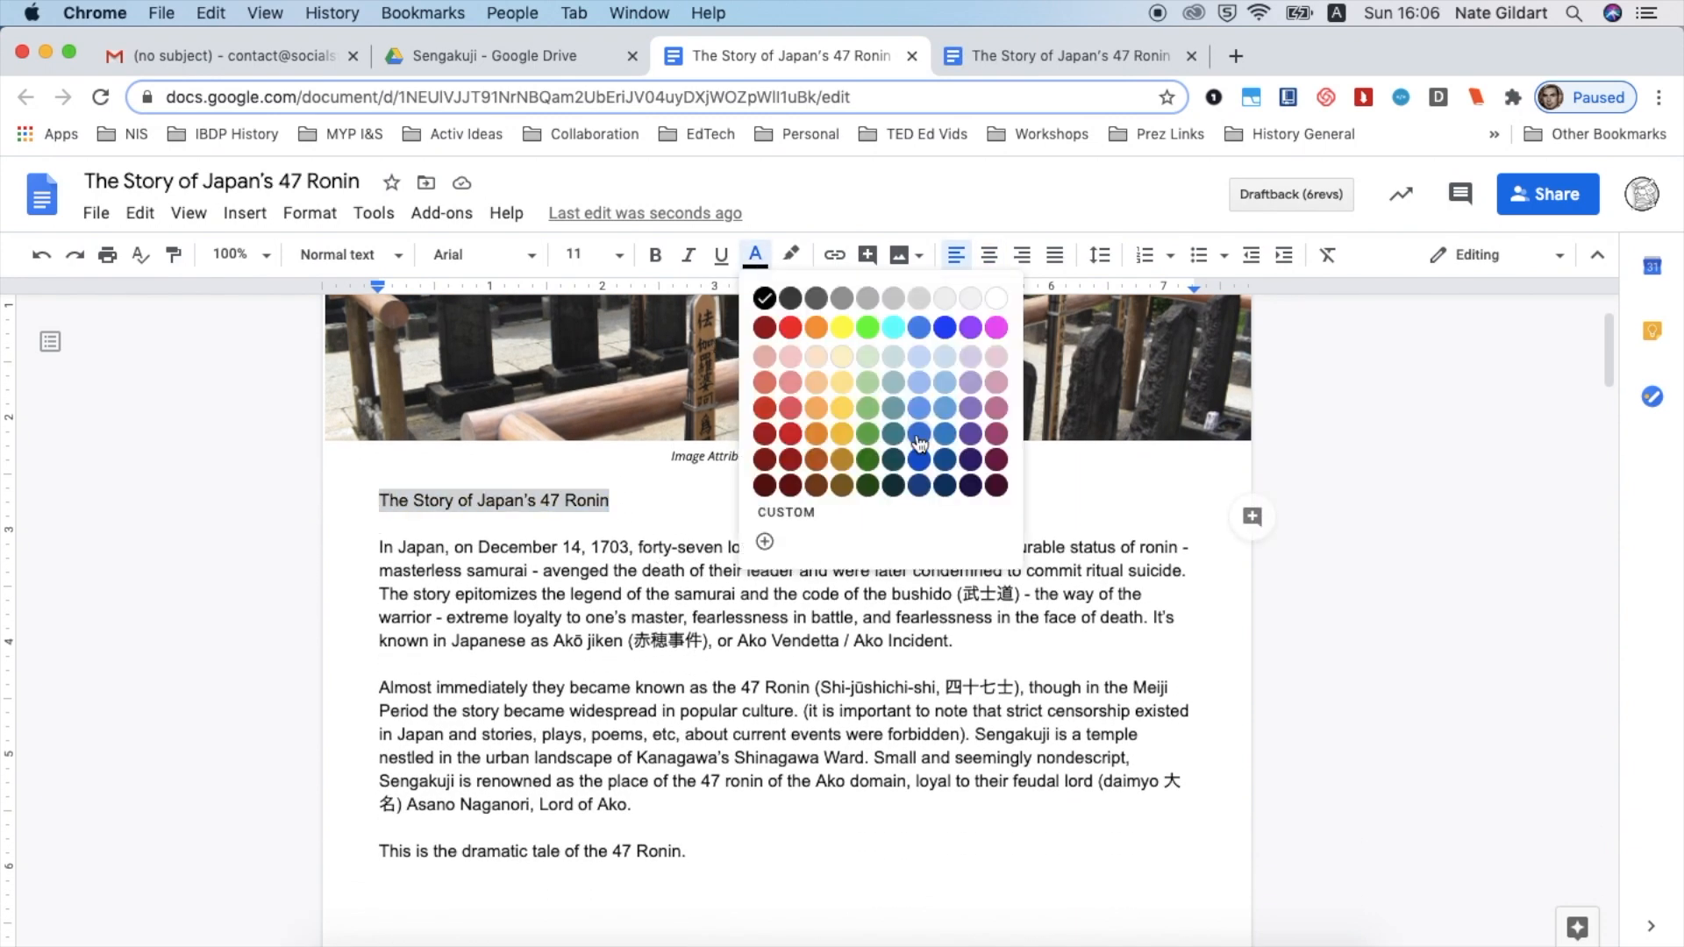
pyautogui.click(919, 434)
pyautogui.click(595, 263)
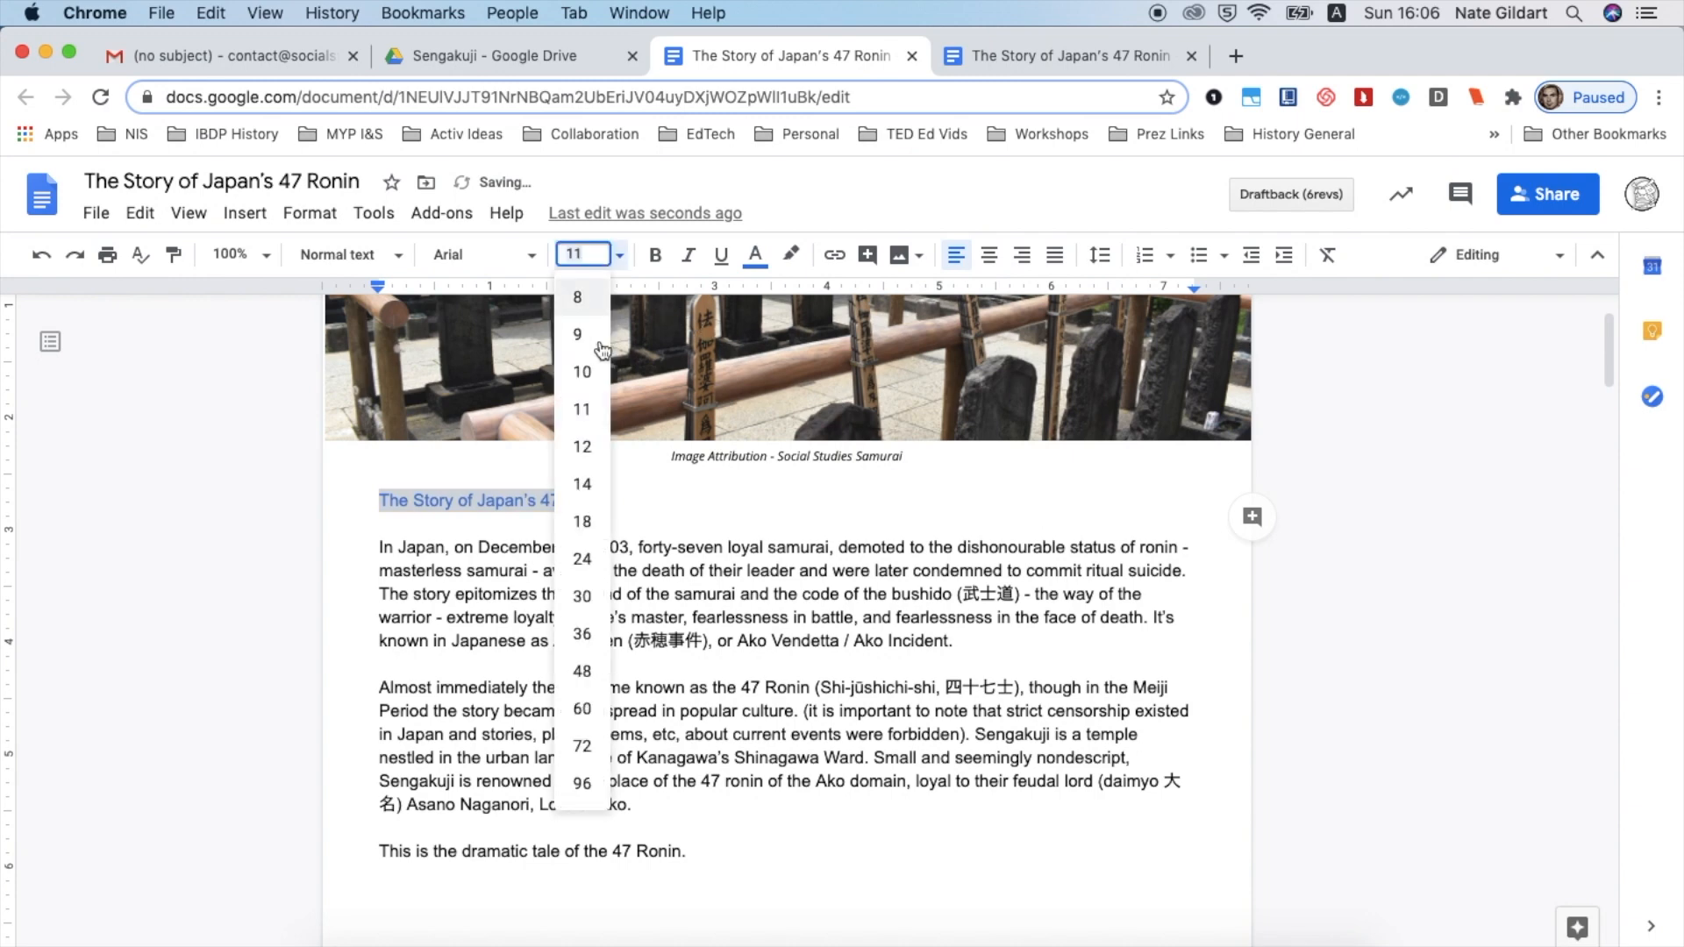
pyautogui.click(599, 517)
pyautogui.click(660, 259)
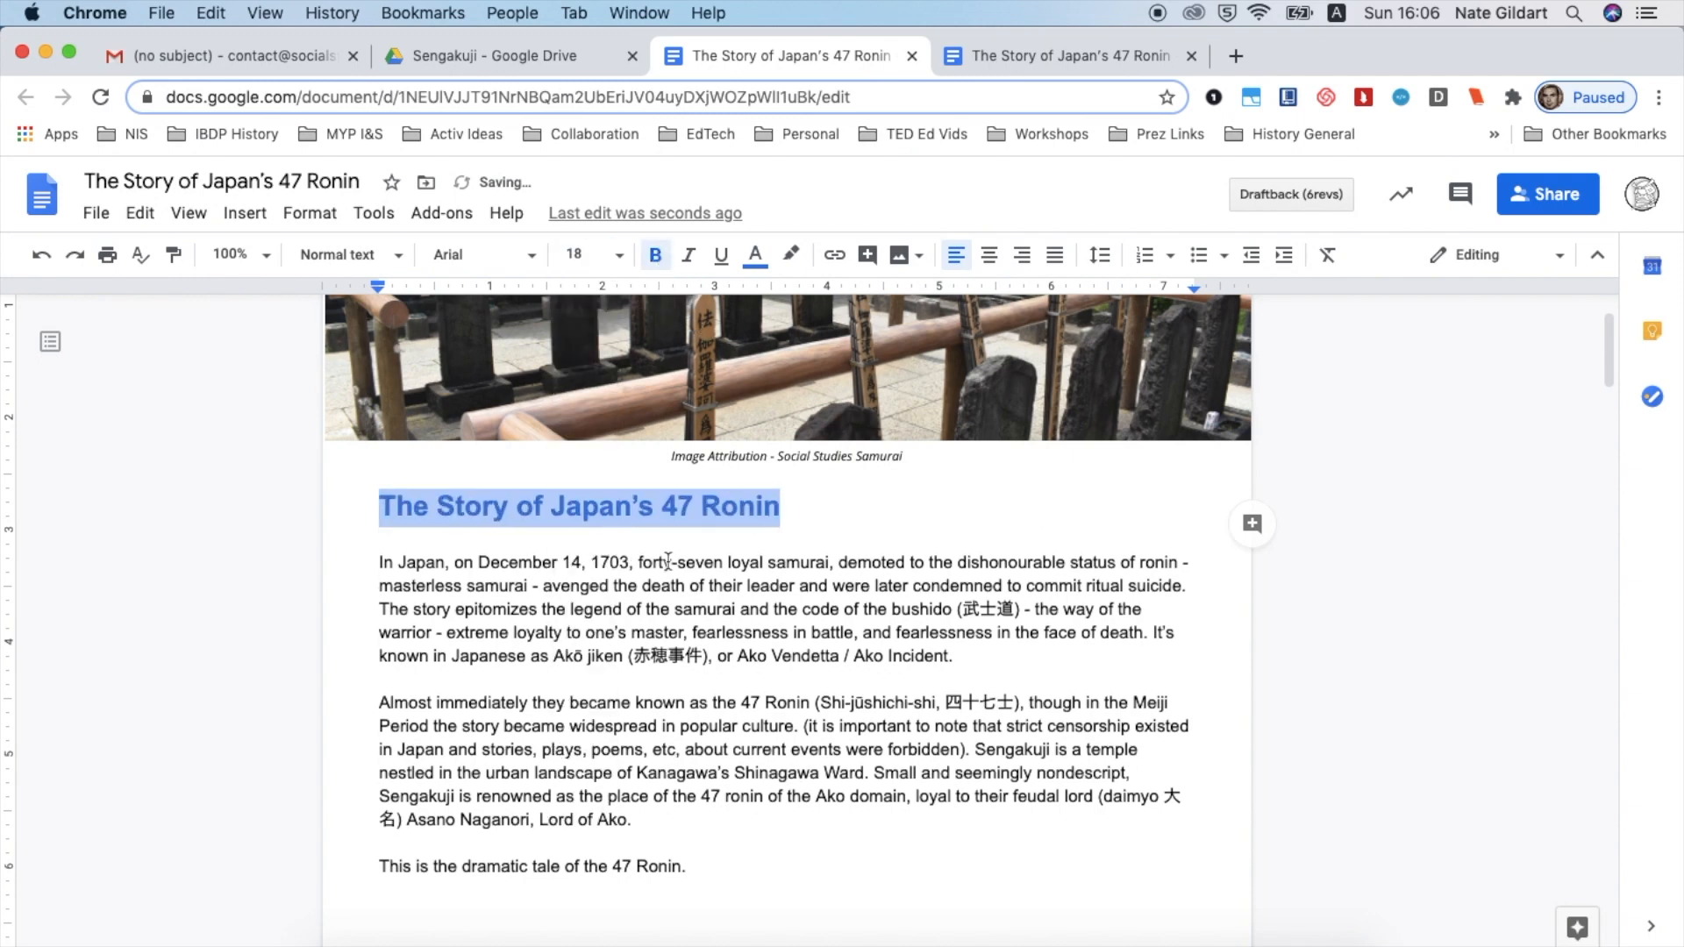
pyautogui.click(668, 563)
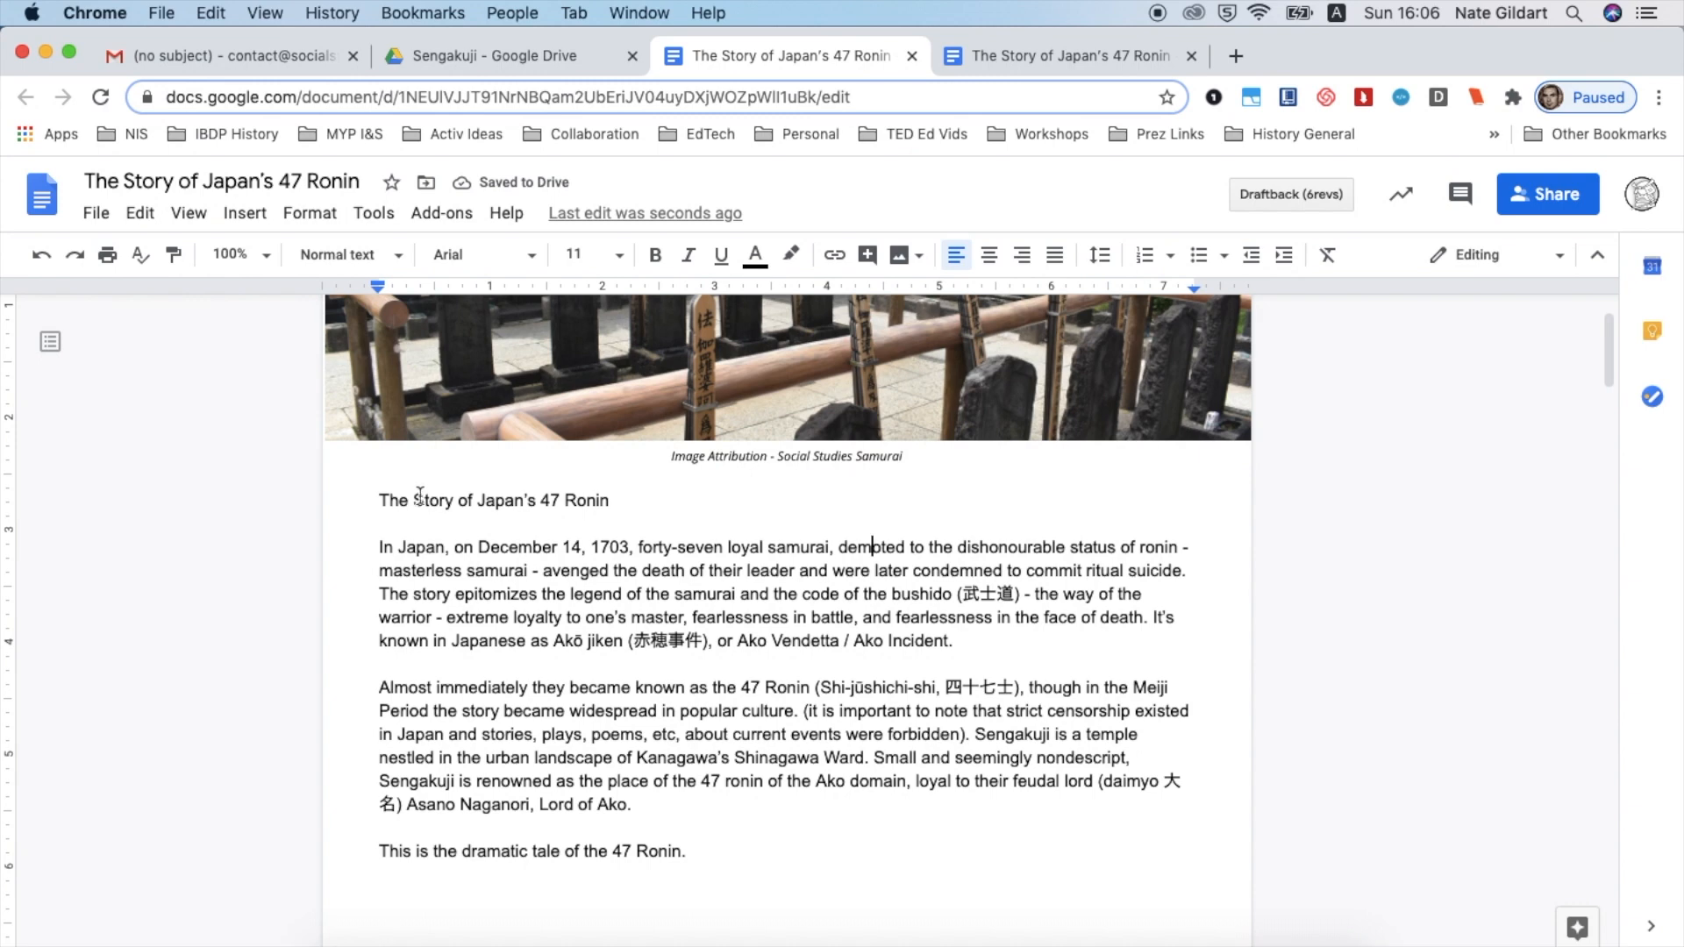
# - Set the title "The Story of Japan's 47 Ronin" to size 18, make it bold and colour it blue
pyautogui.moveTo(377, 500)
pyautogui.mouseDown()
pyautogui.moveTo(626, 516)
pyautogui.moveTo(380, 494)
pyautogui.mouseUp()
pyautogui.click(614, 505)
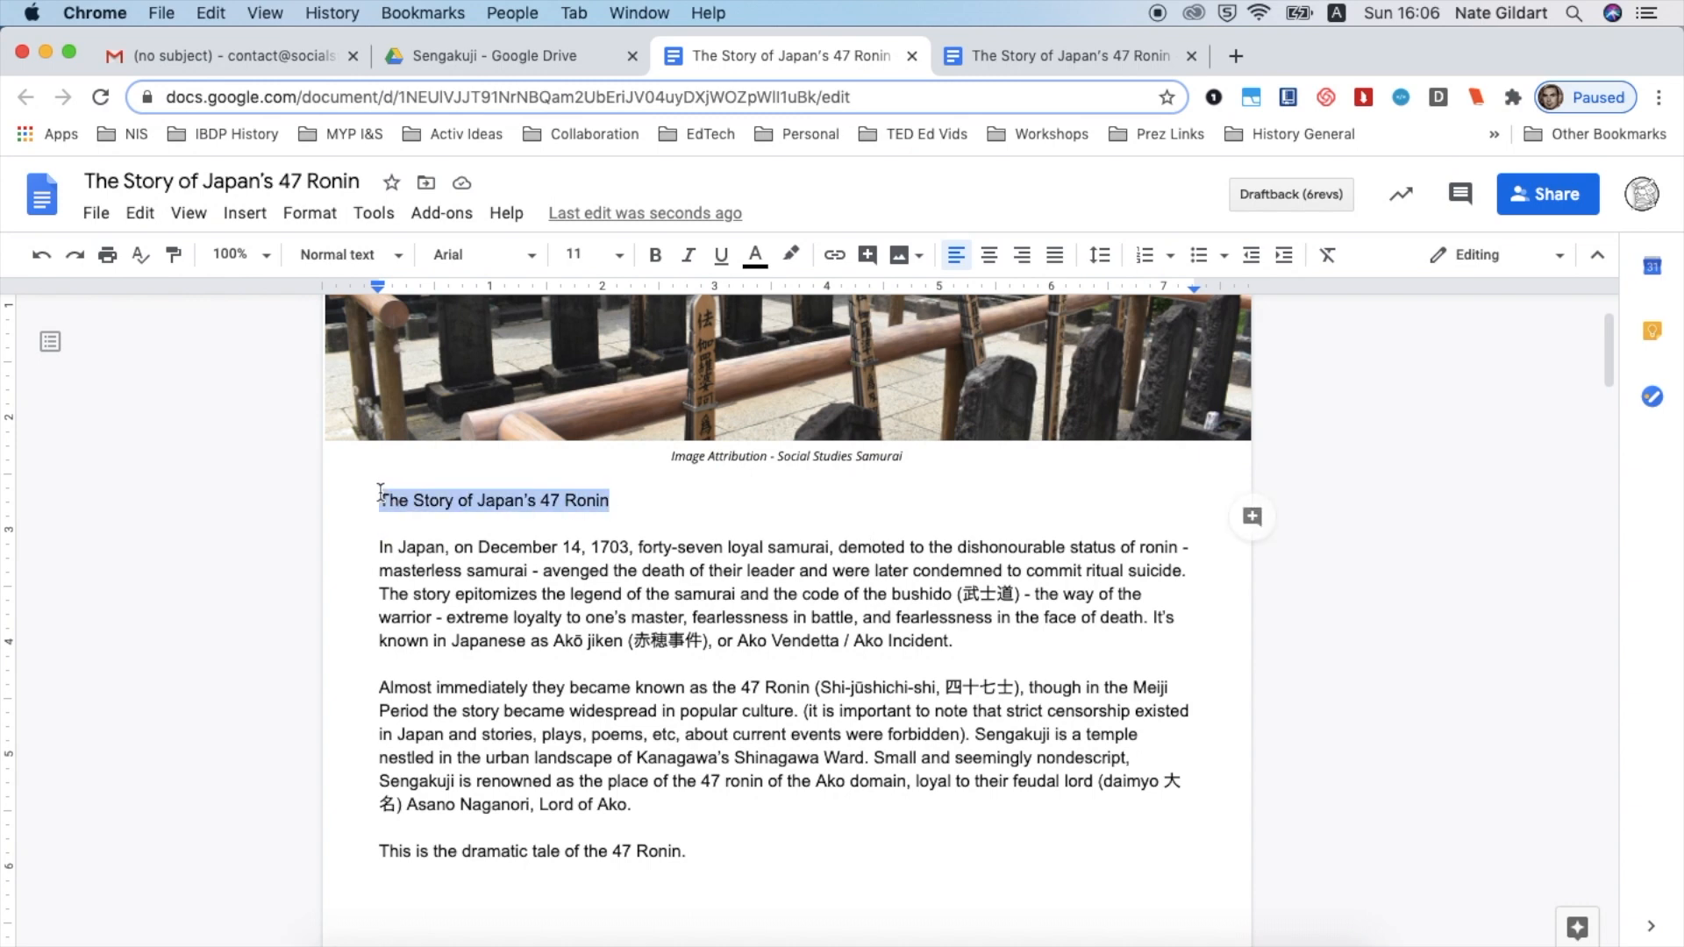
pyautogui.click(586, 255)
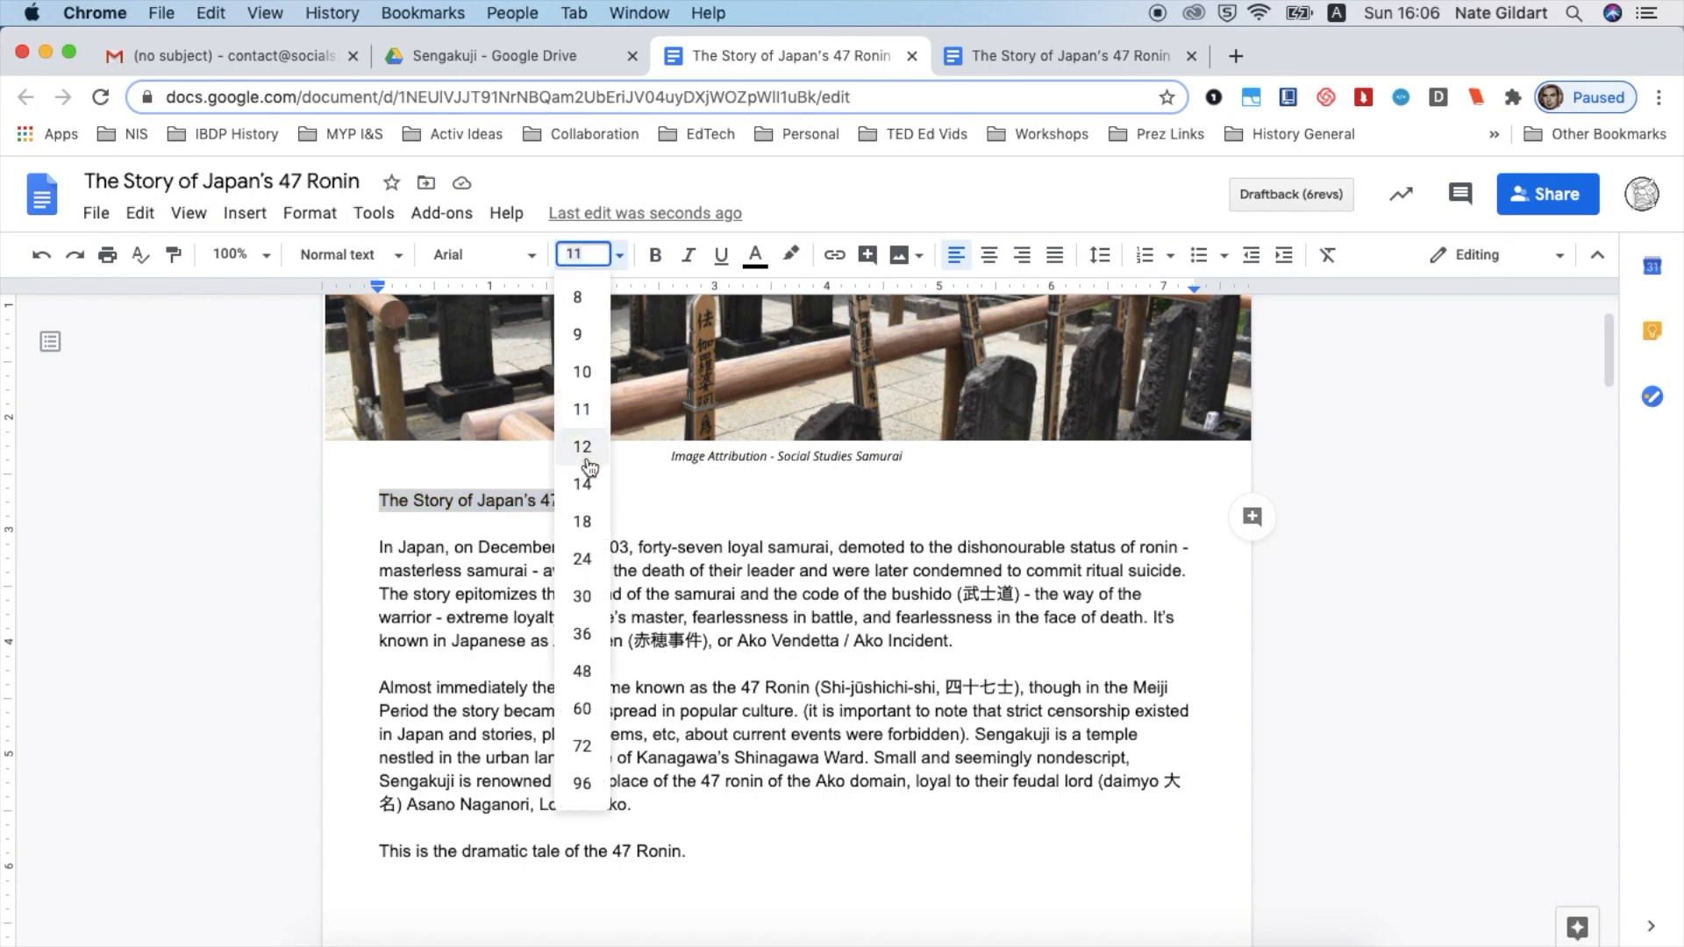
pyautogui.click(581, 524)
pyautogui.click(655, 255)
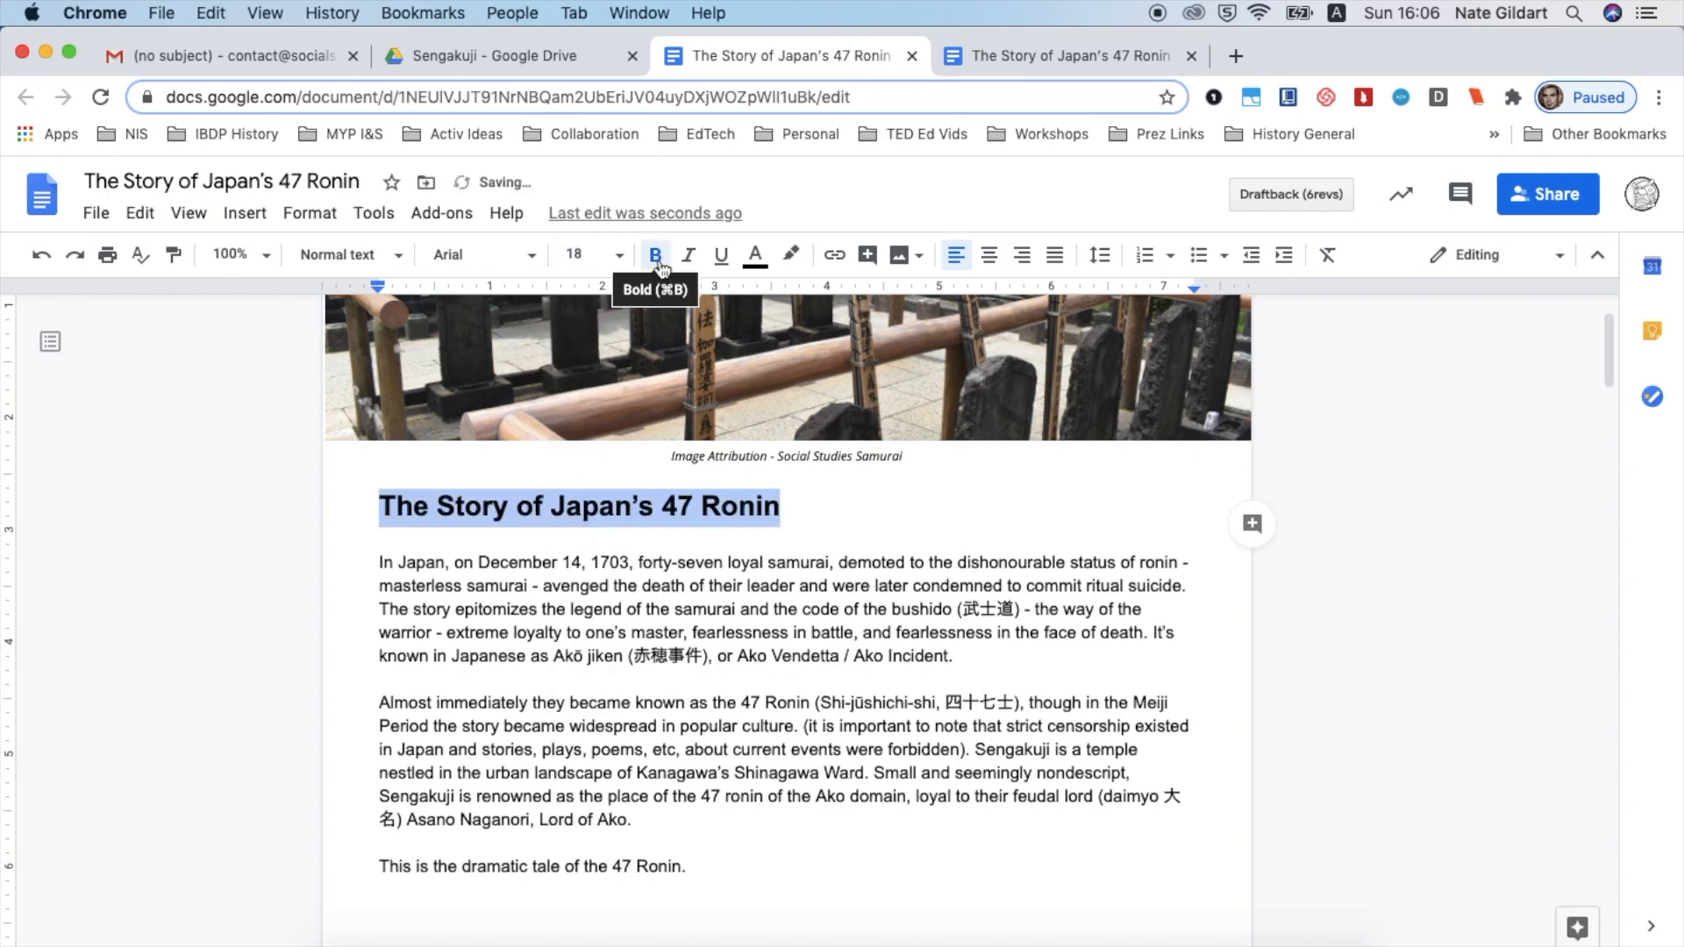
pyautogui.click(752, 256)
pyautogui.click(919, 433)
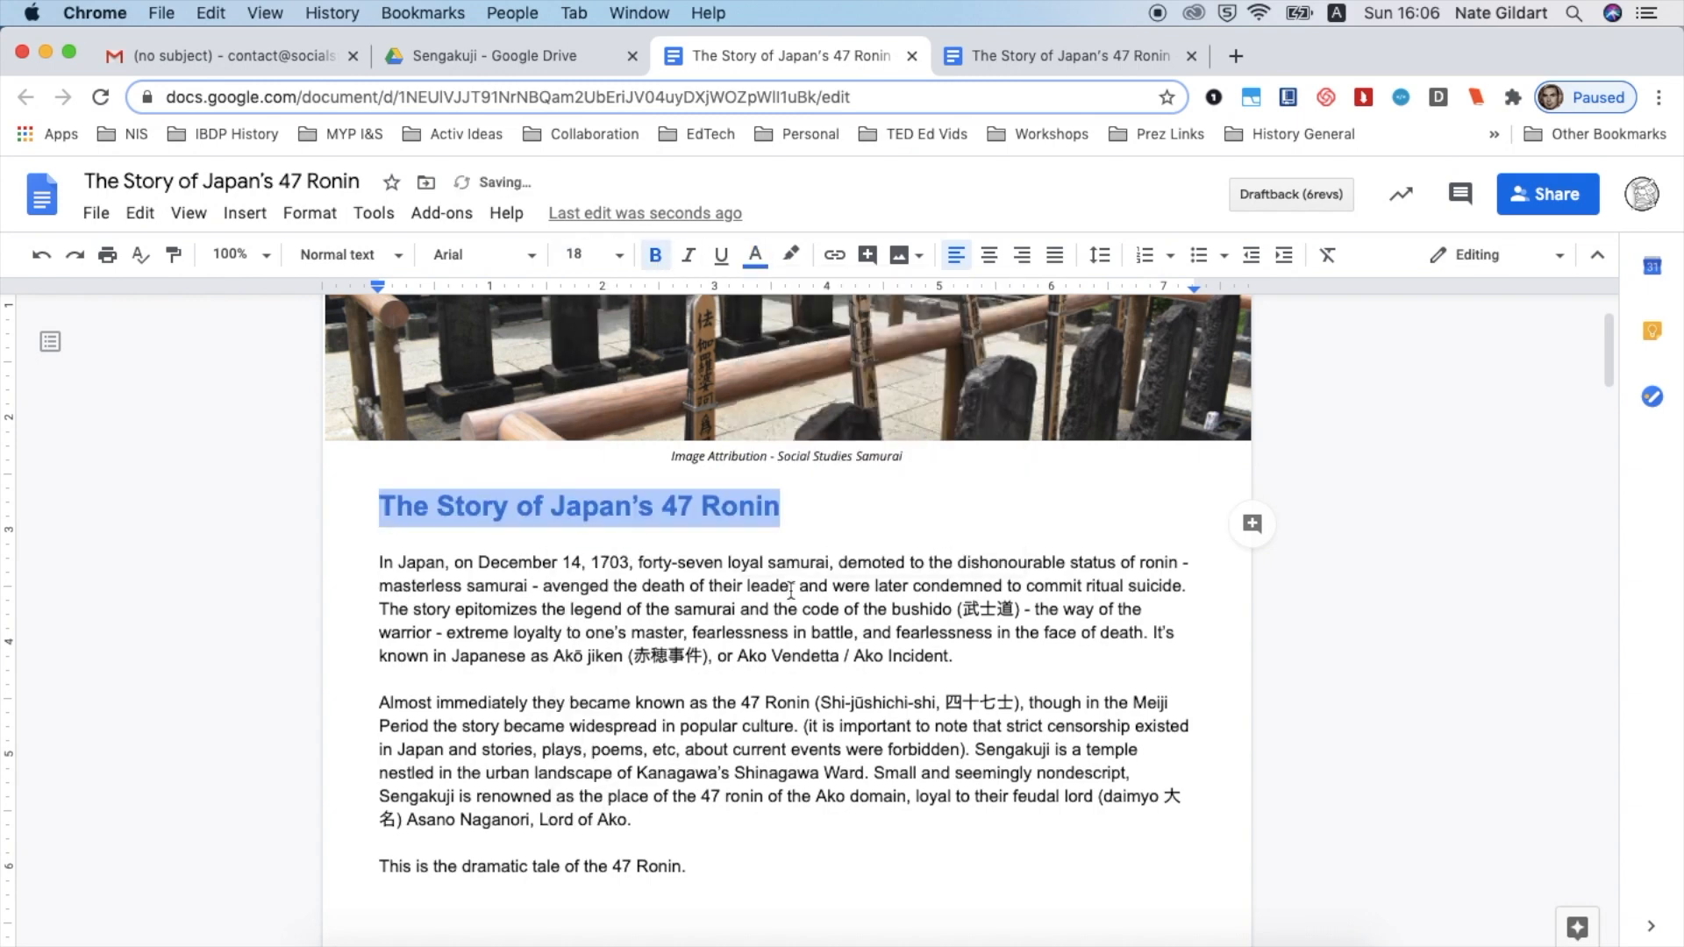
pyautogui.click(771, 590)
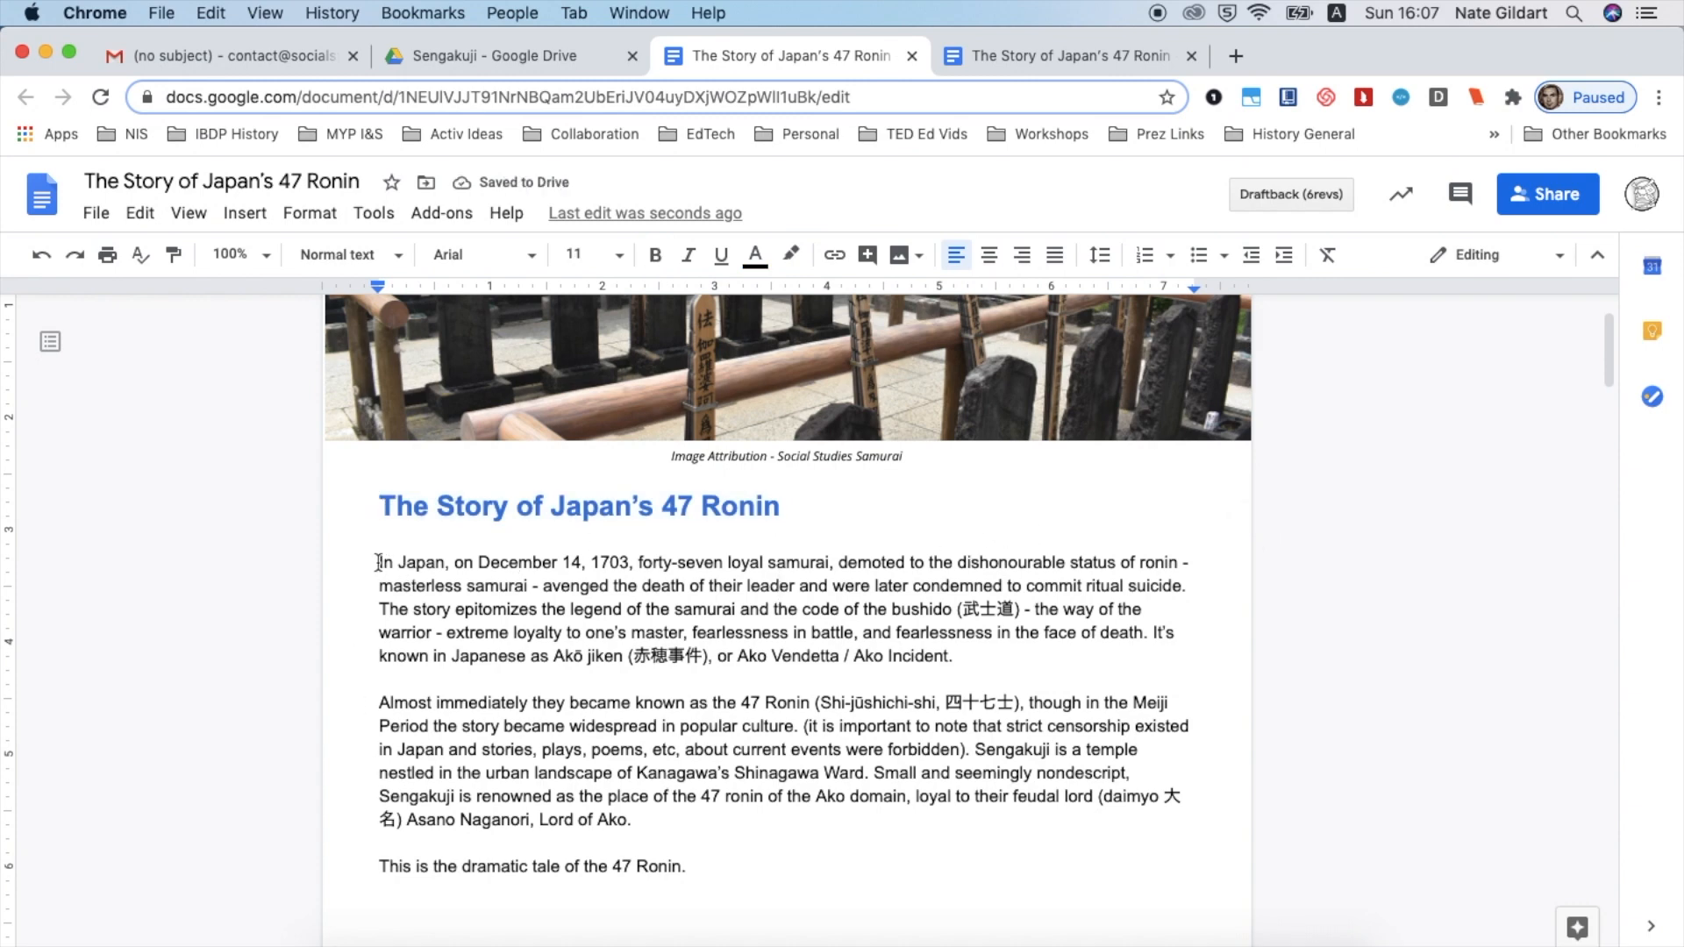
# - Arrange the introductory paragraphs in two columns and remove the blank line between them and the title
pyautogui.moveTo(379, 561); pyautogui.dragTo(699, 858)
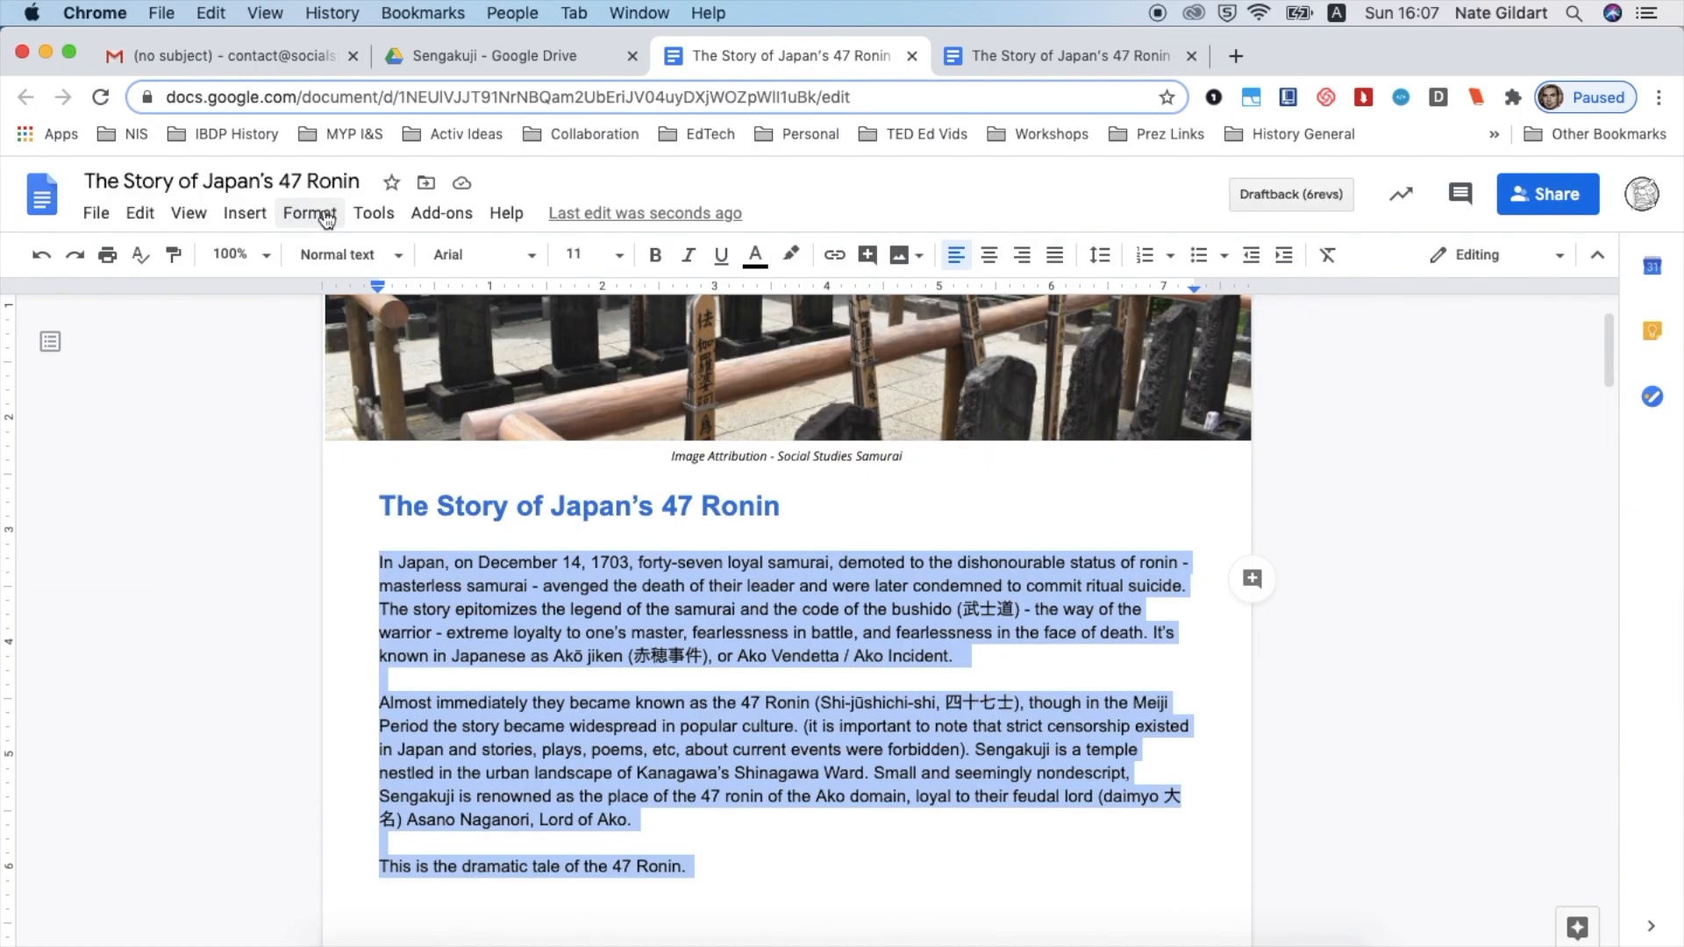
pyautogui.click(326, 218)
pyautogui.moveTo(463, 403)
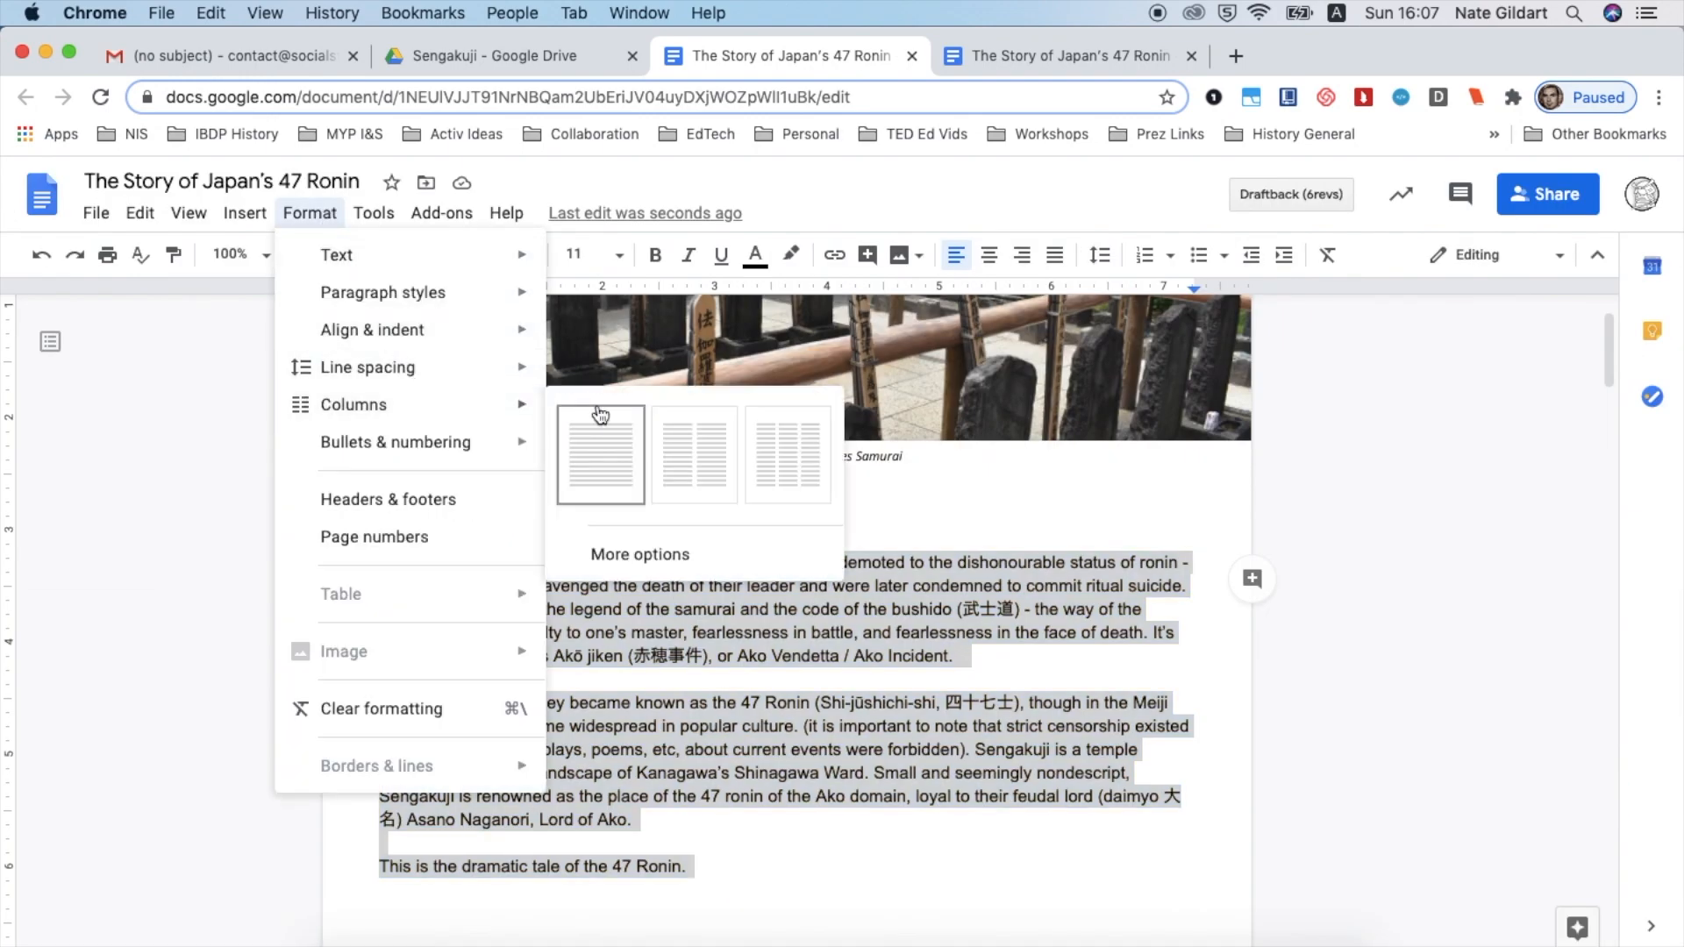
pyautogui.click(690, 444)
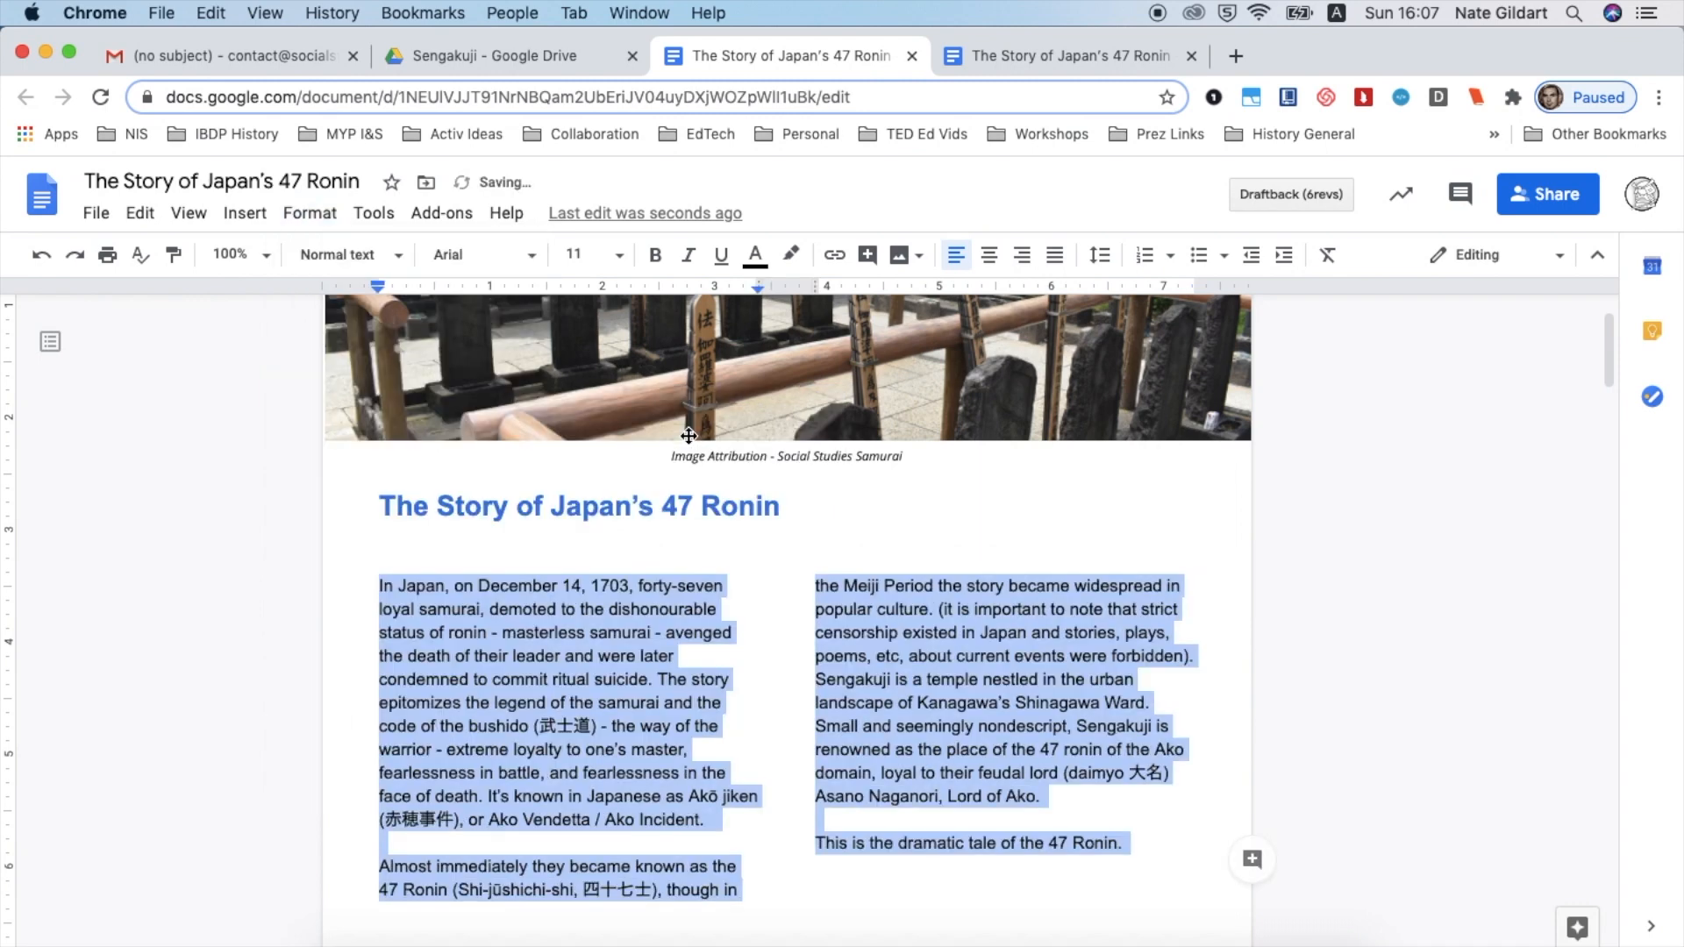
pyautogui.click(891, 689)
pyautogui.scroll(-2, 850, 666)
pyautogui.click(705, 484)
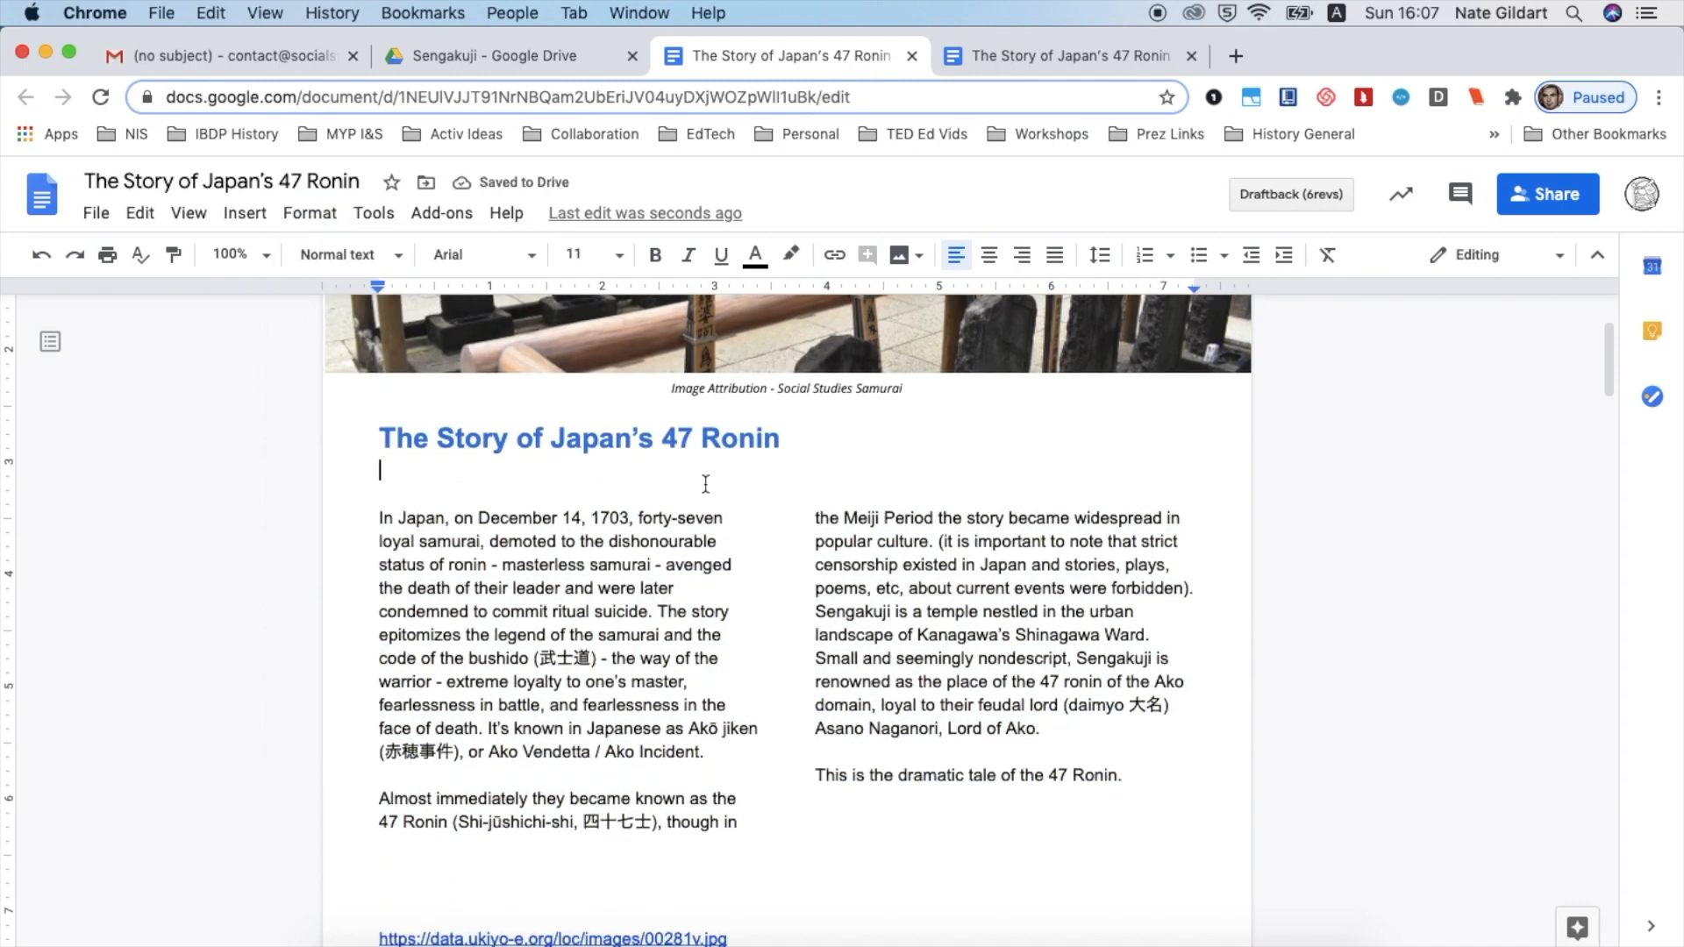
pyautogui.press('BackSpace')
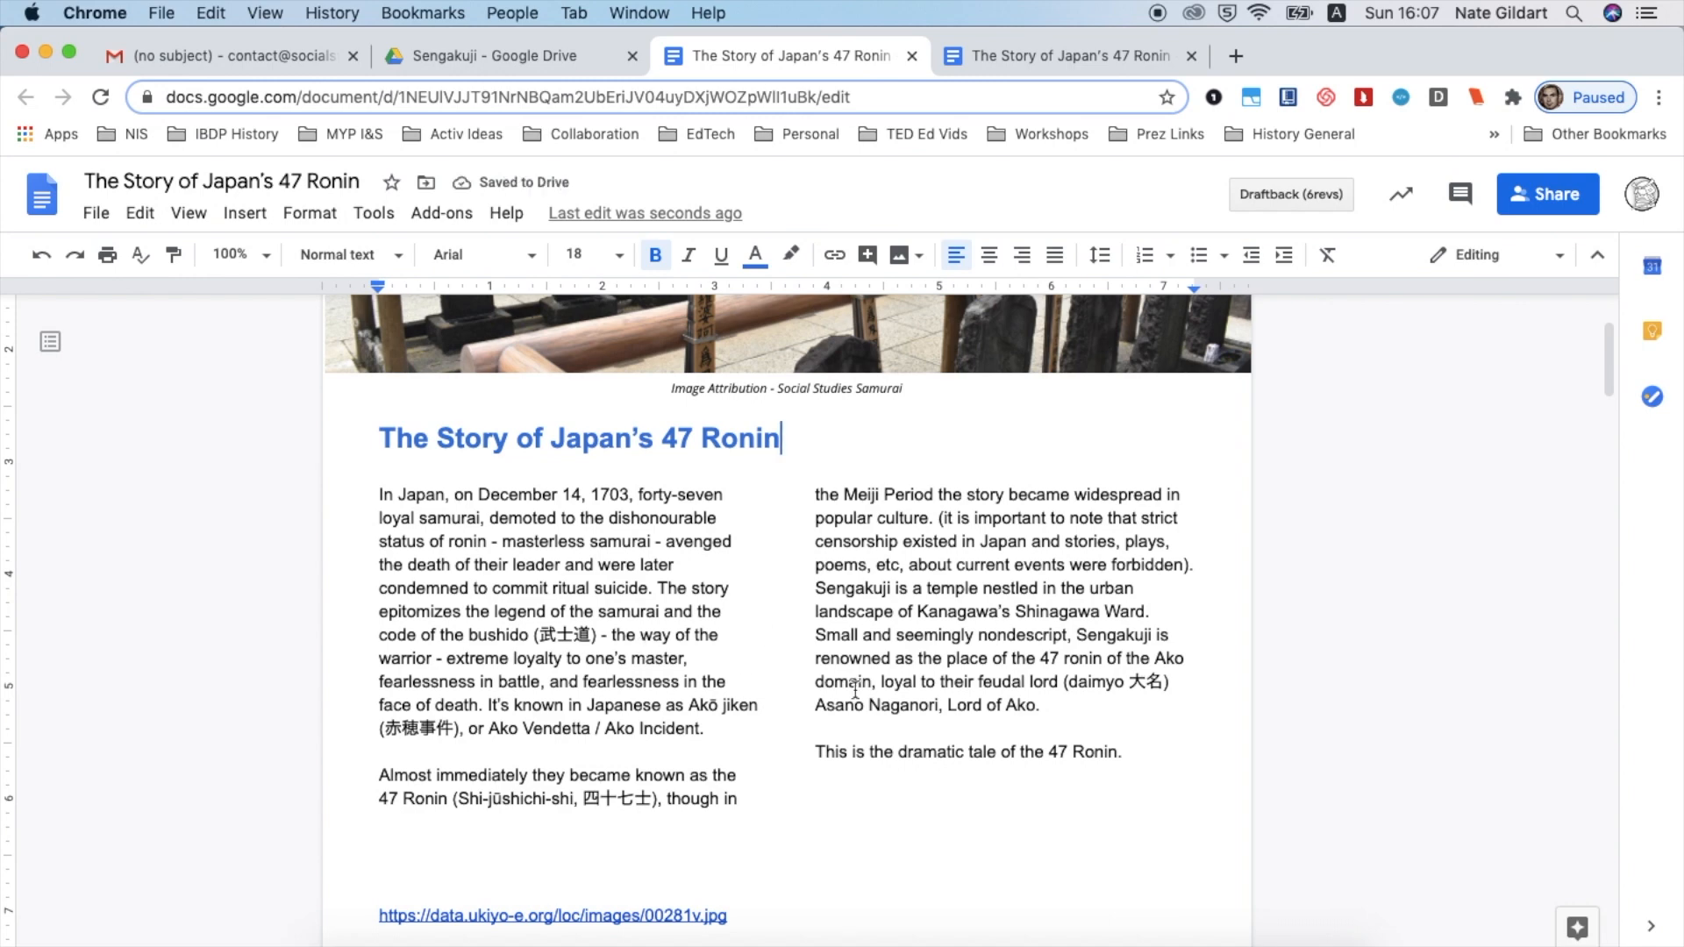
# - Copy the ukiyo-e.org image link below the introduction and insert that image by URL at the start of the first column
pyautogui.scroll(-3, 855, 690)
pyautogui.moveTo(733, 786); pyautogui.dragTo(380, 787)
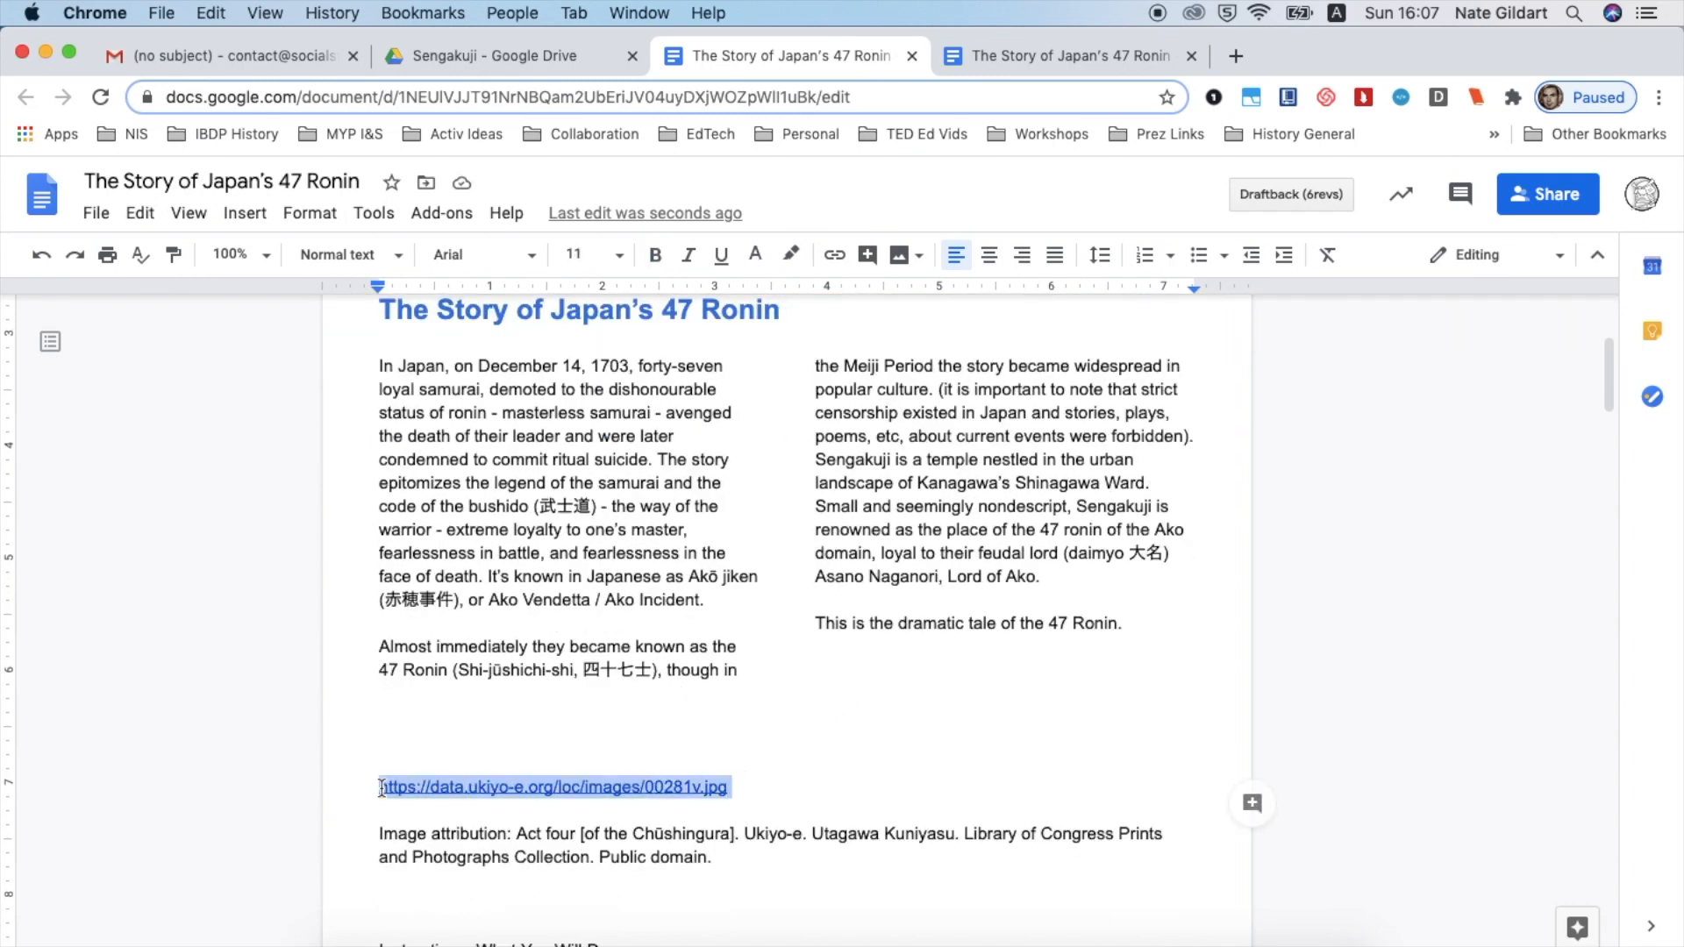
pyautogui.click(454, 792)
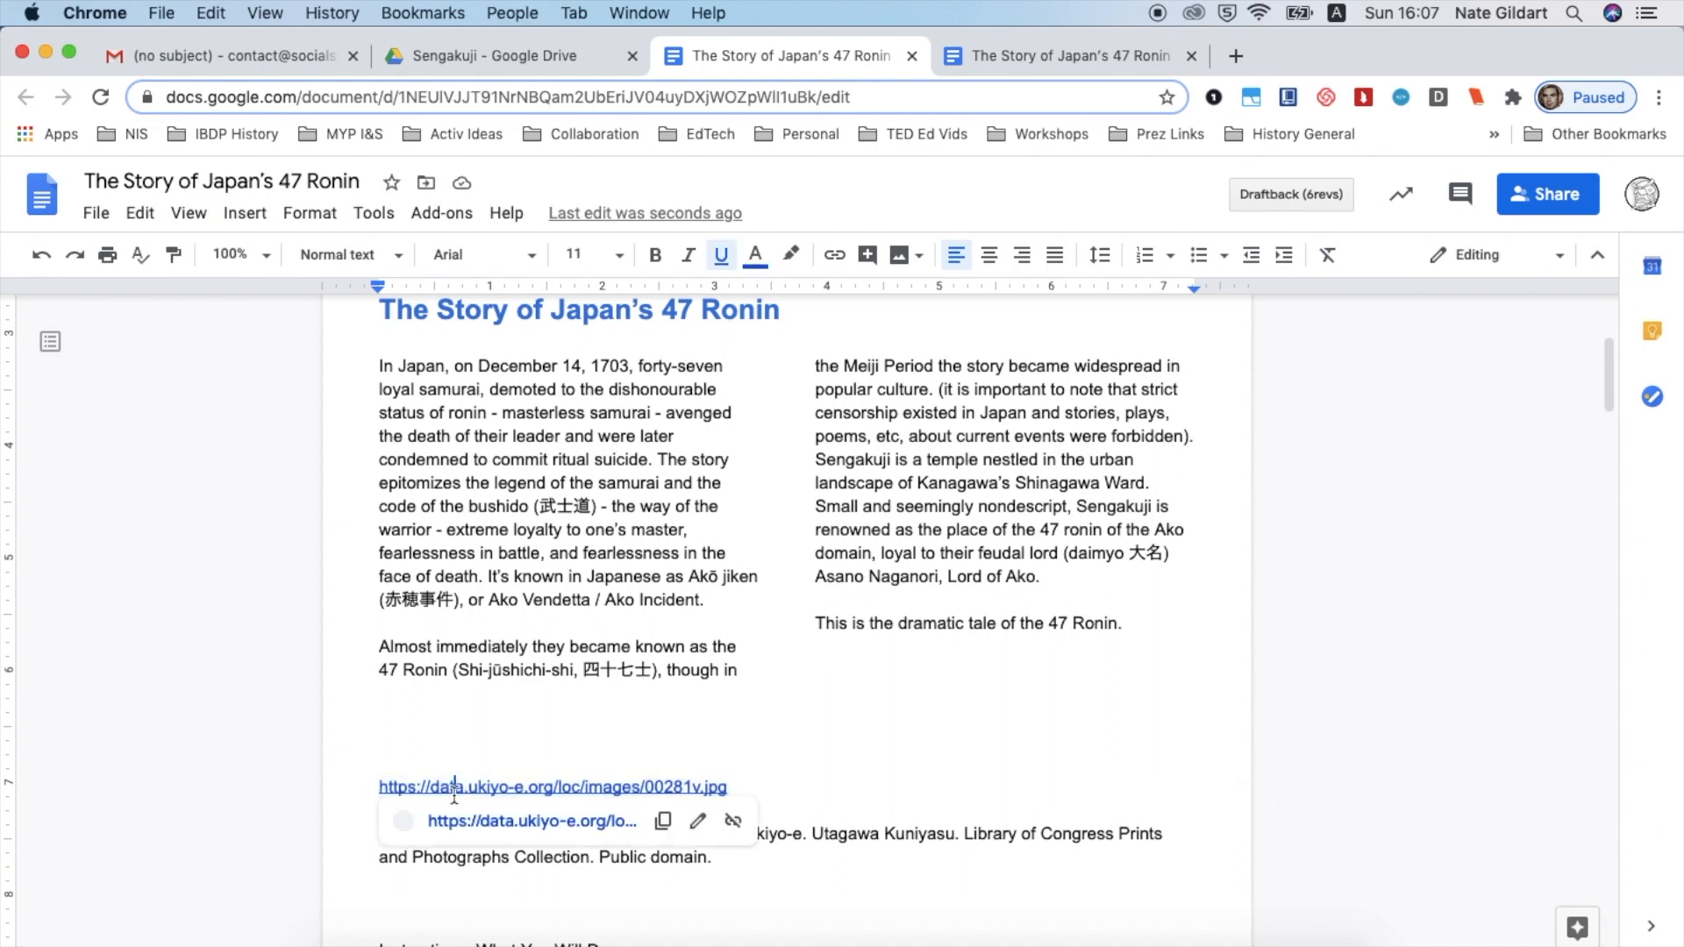
pyautogui.click(663, 823)
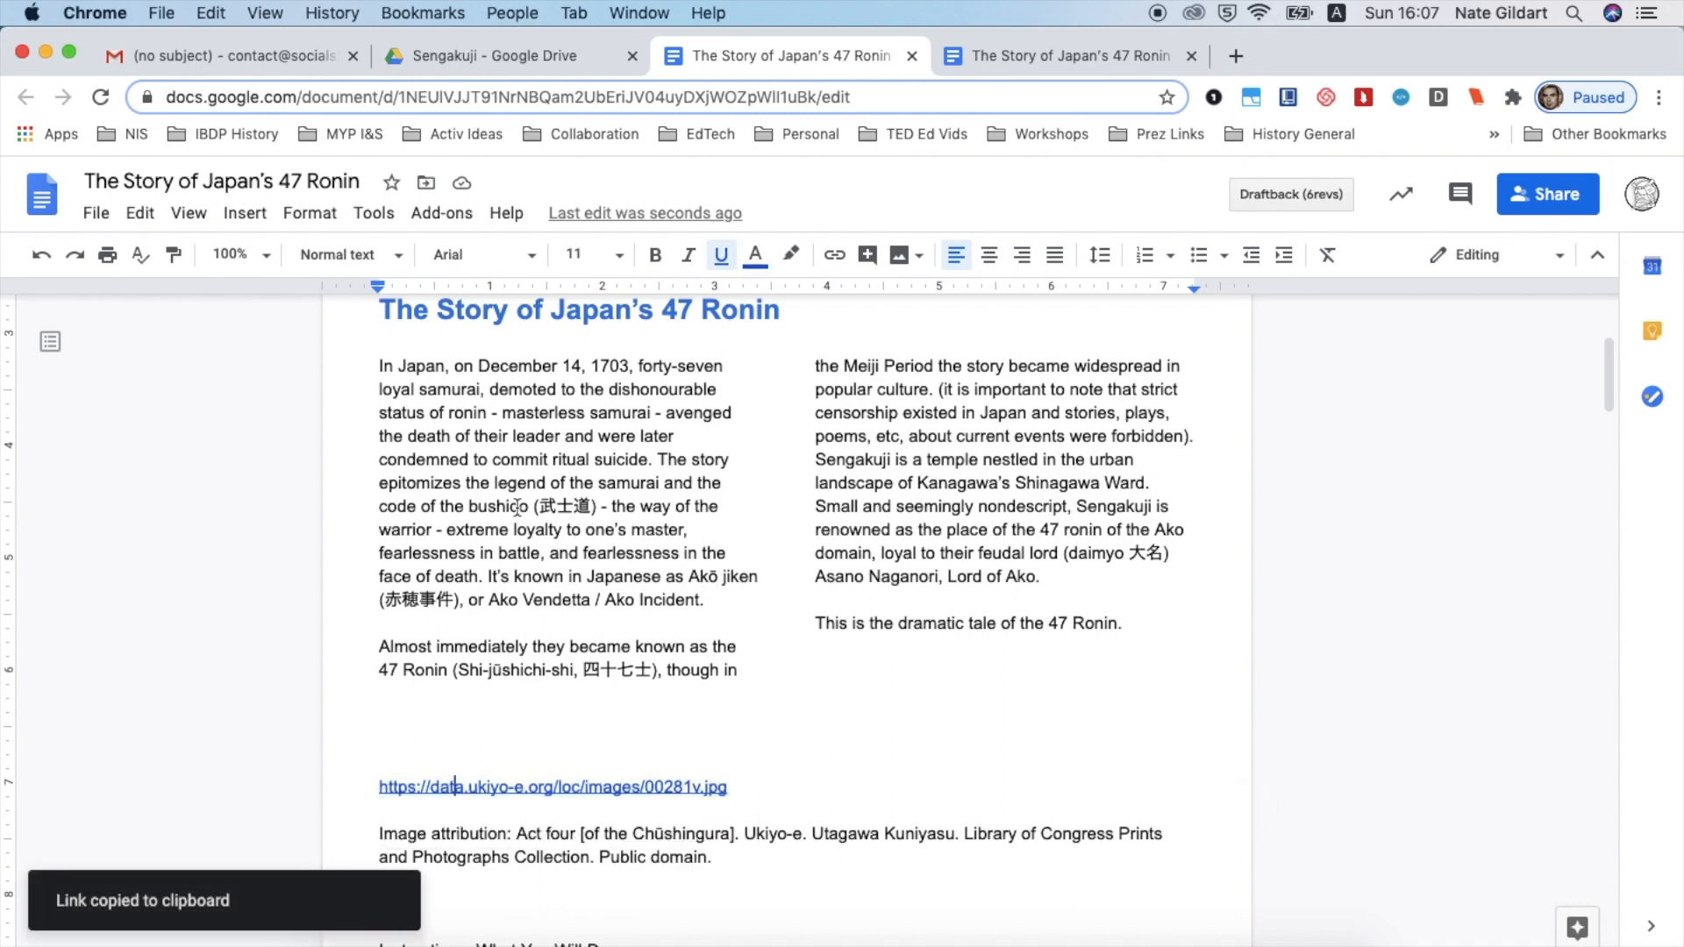
pyautogui.click(367, 372)
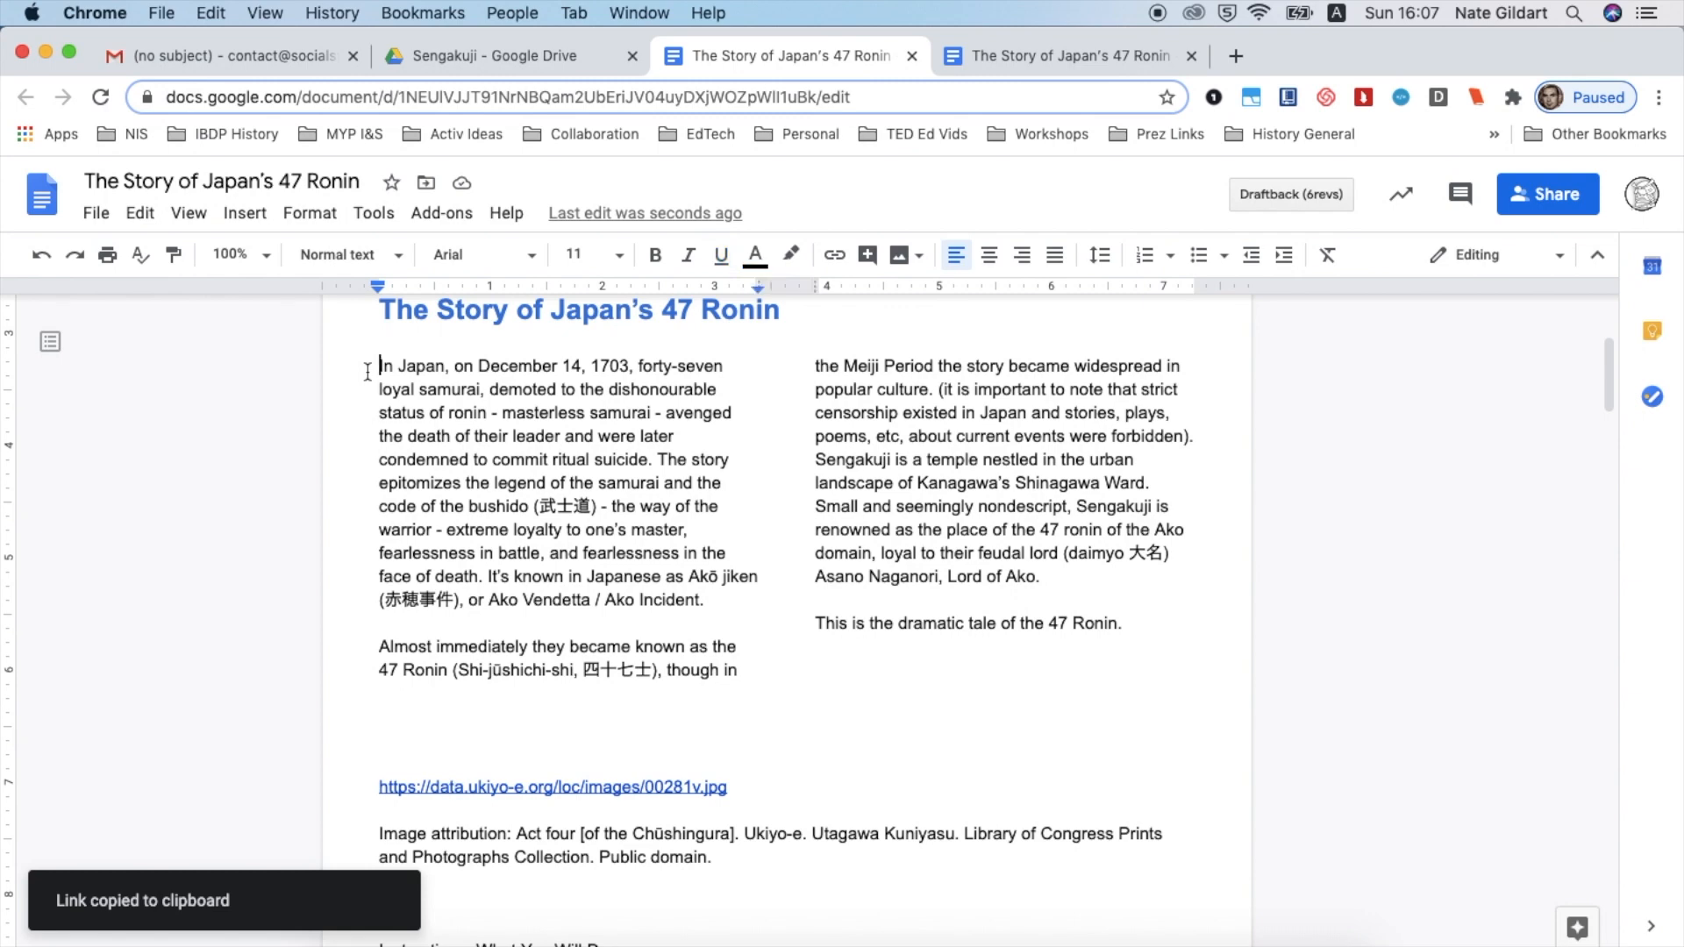
pyautogui.click(245, 213)
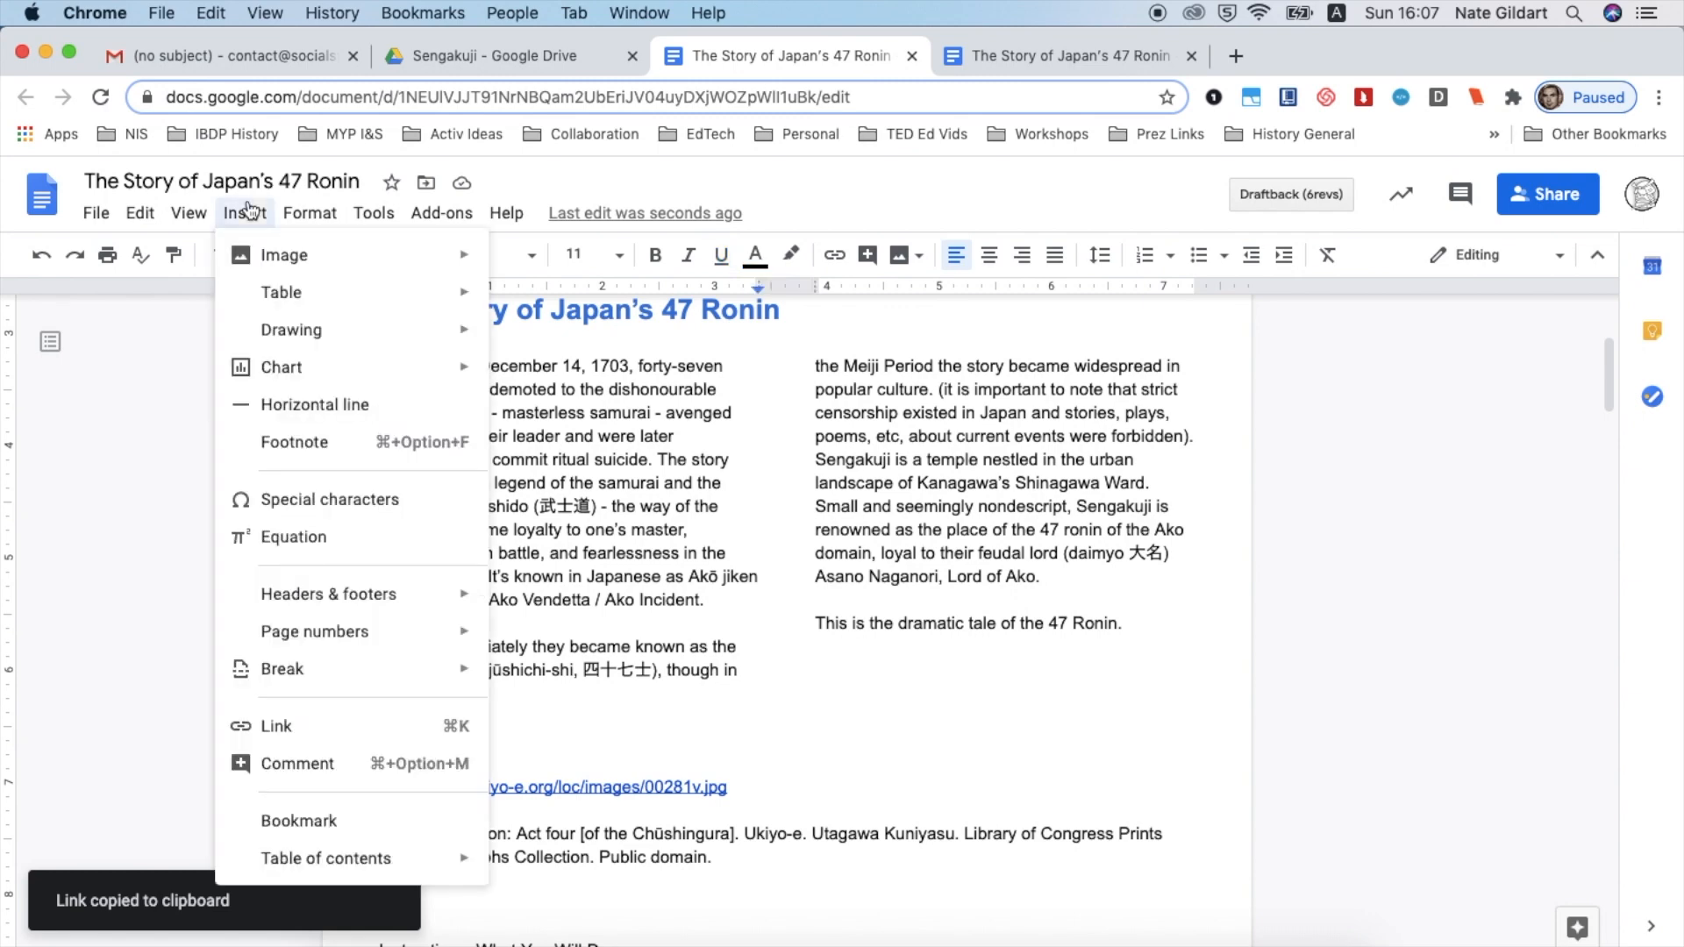
pyautogui.moveTo(282, 257)
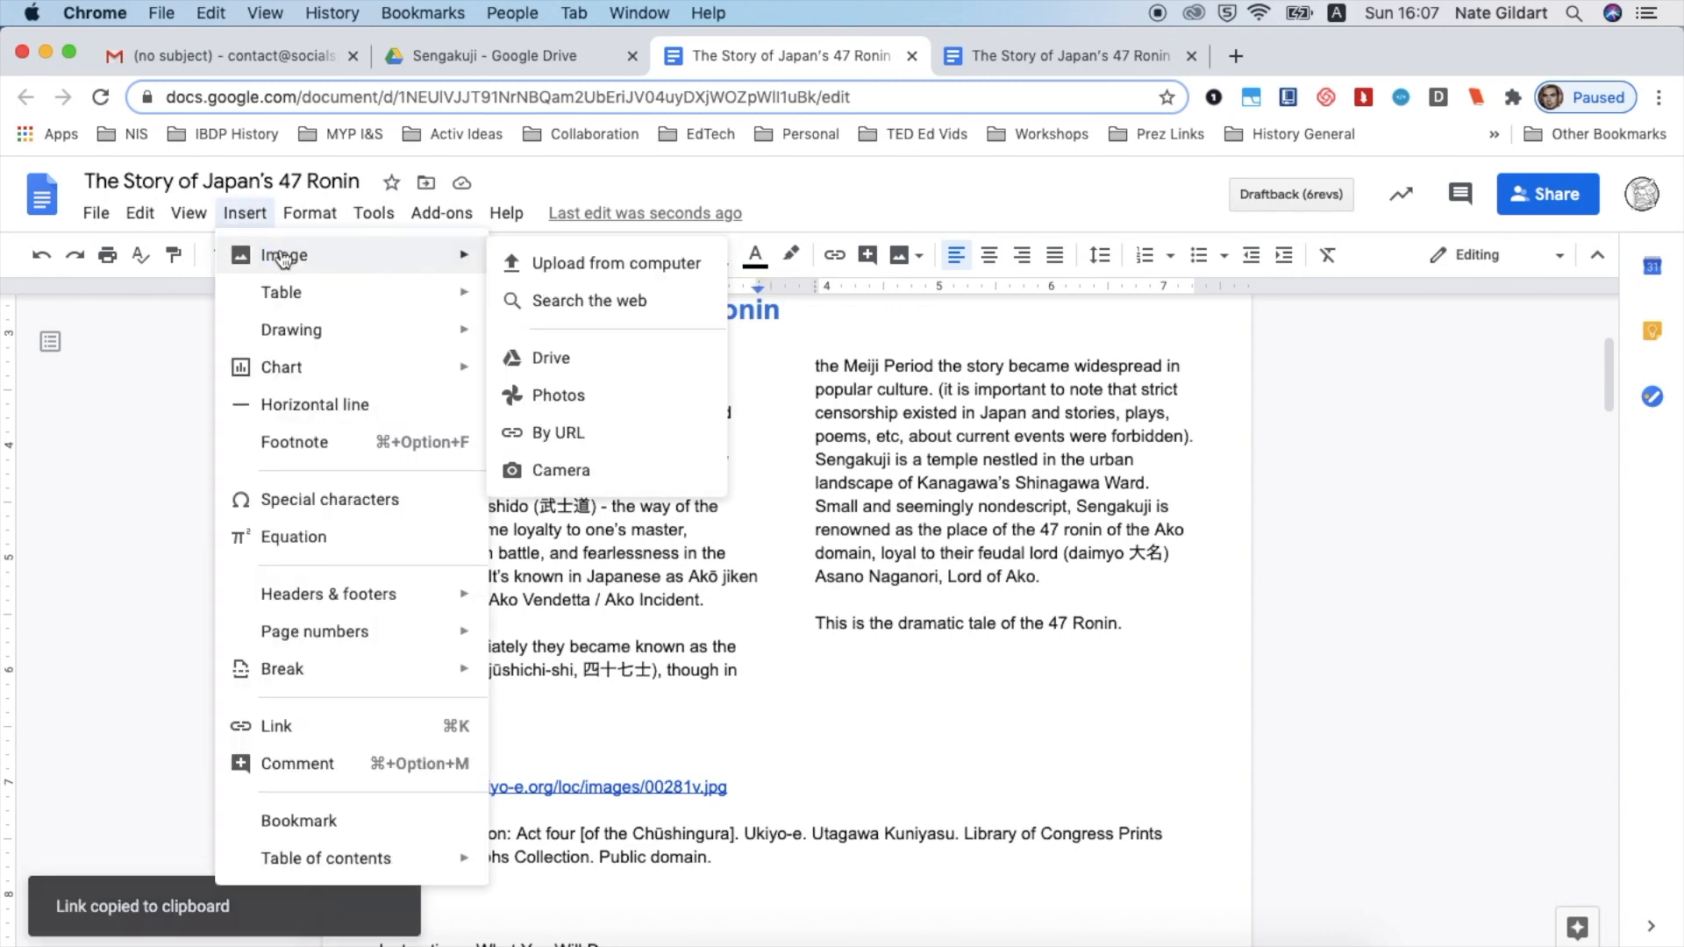
pyautogui.click(568, 432)
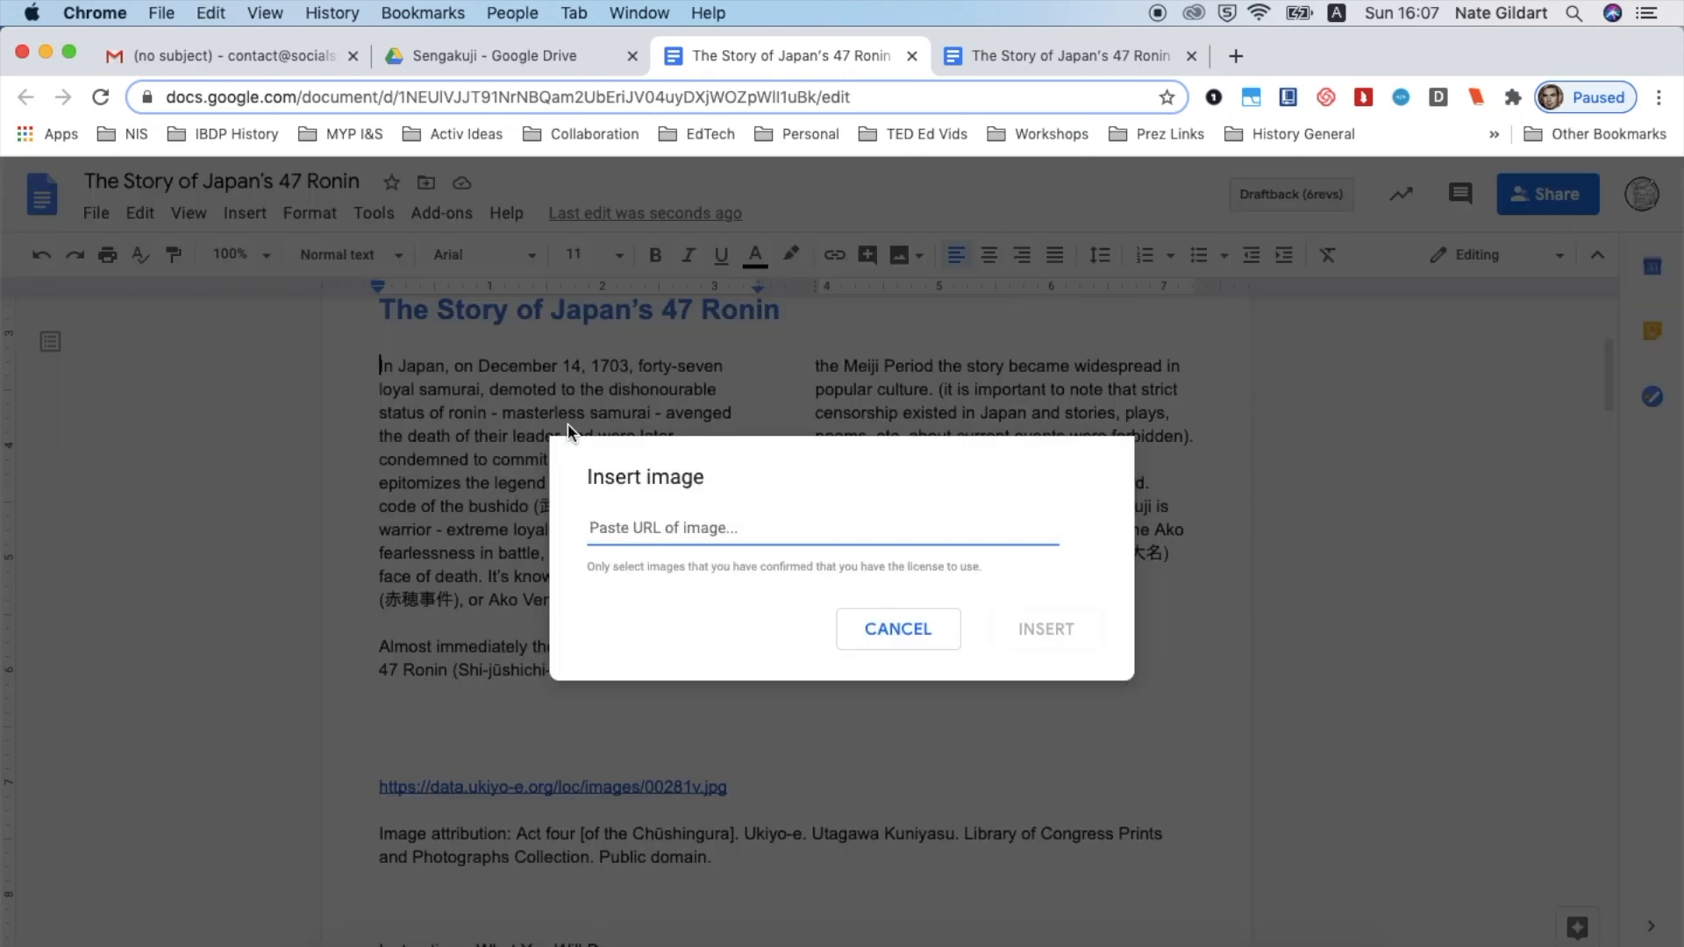
pyautogui.press('super+v')
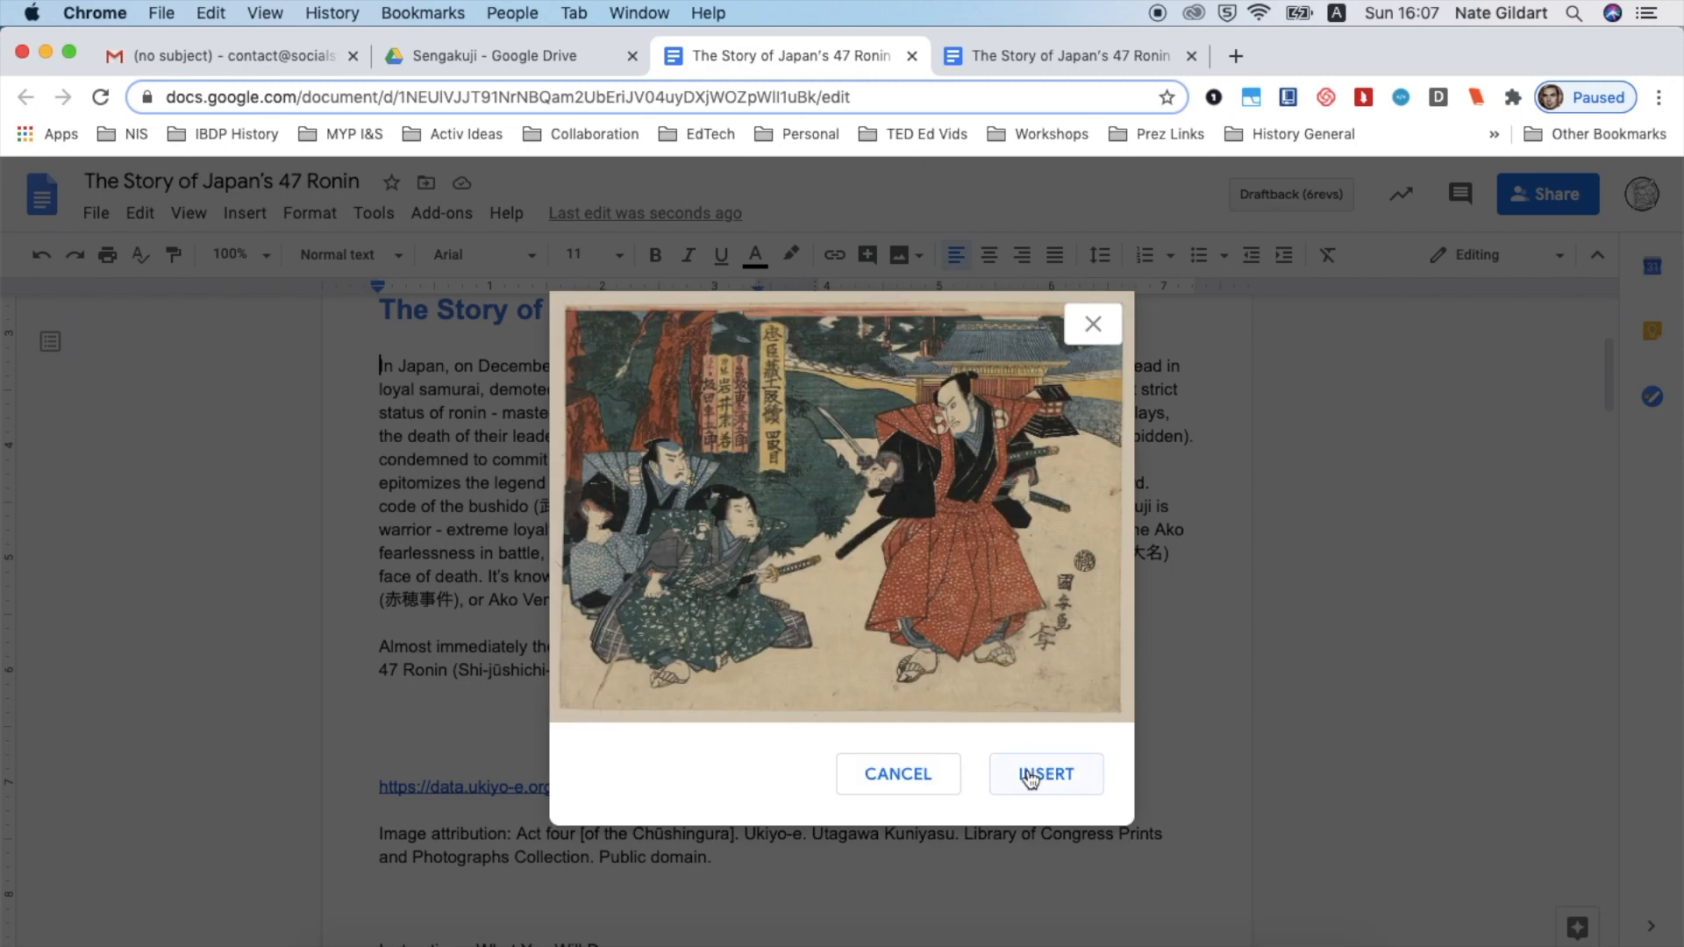
pyautogui.click(1033, 774)
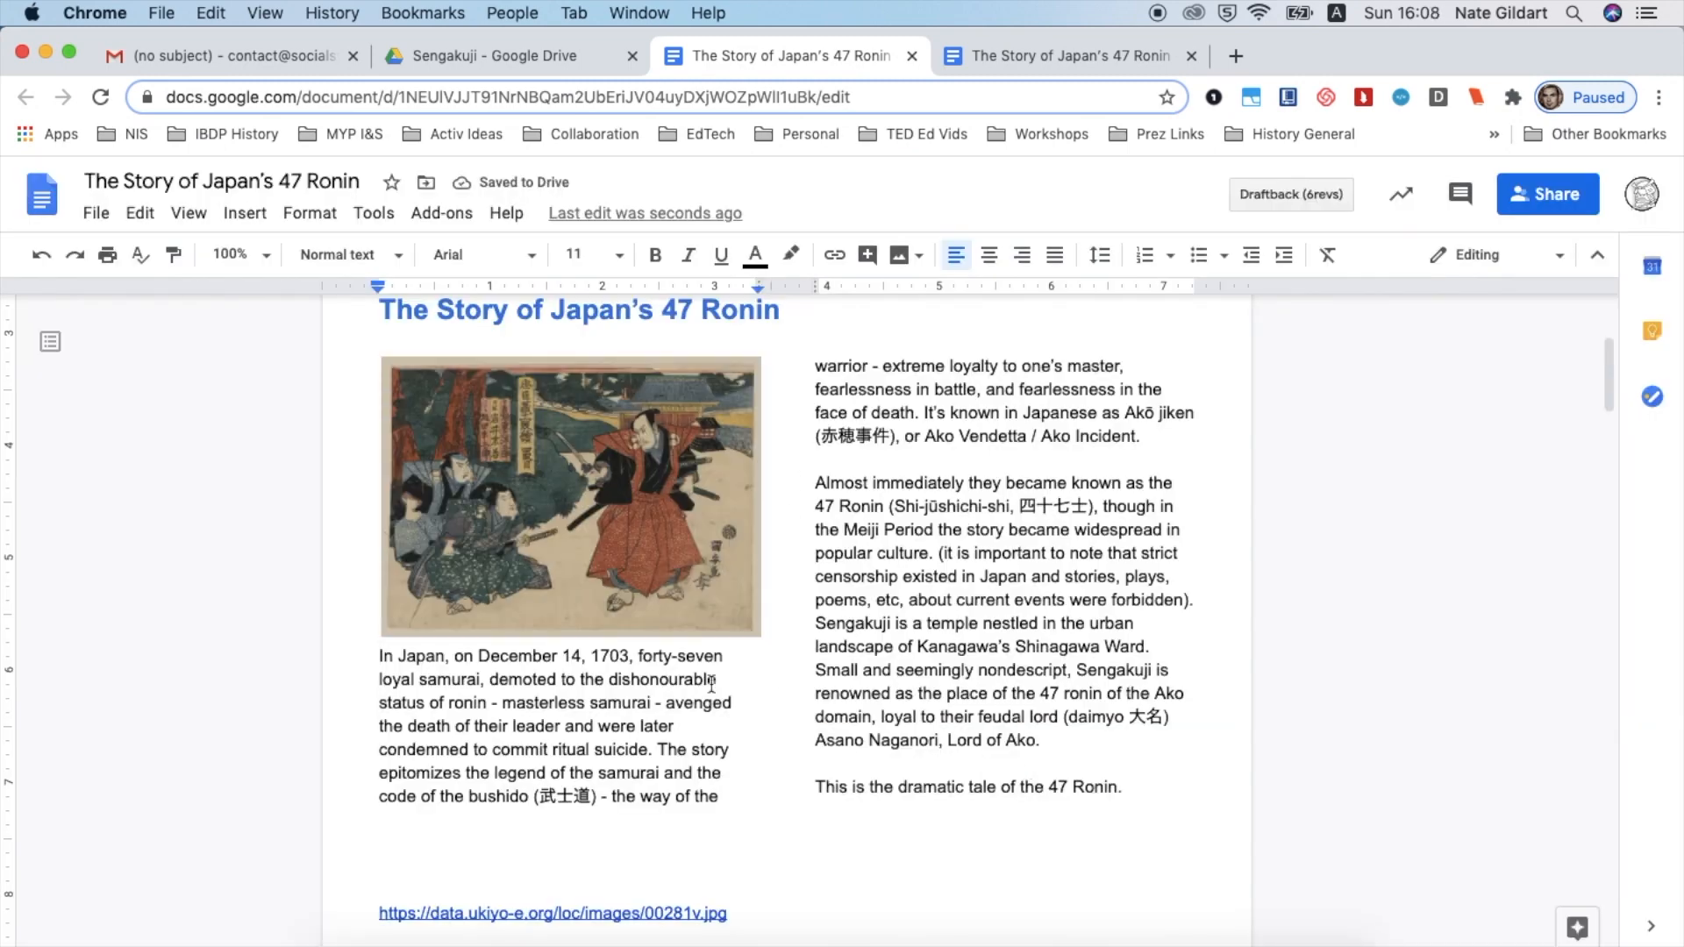
# - Move the ukiyo-e image attribution text from below the introduction to a new line directly under the image in the first column
pyautogui.click(380, 656)
pyautogui.press('Return')
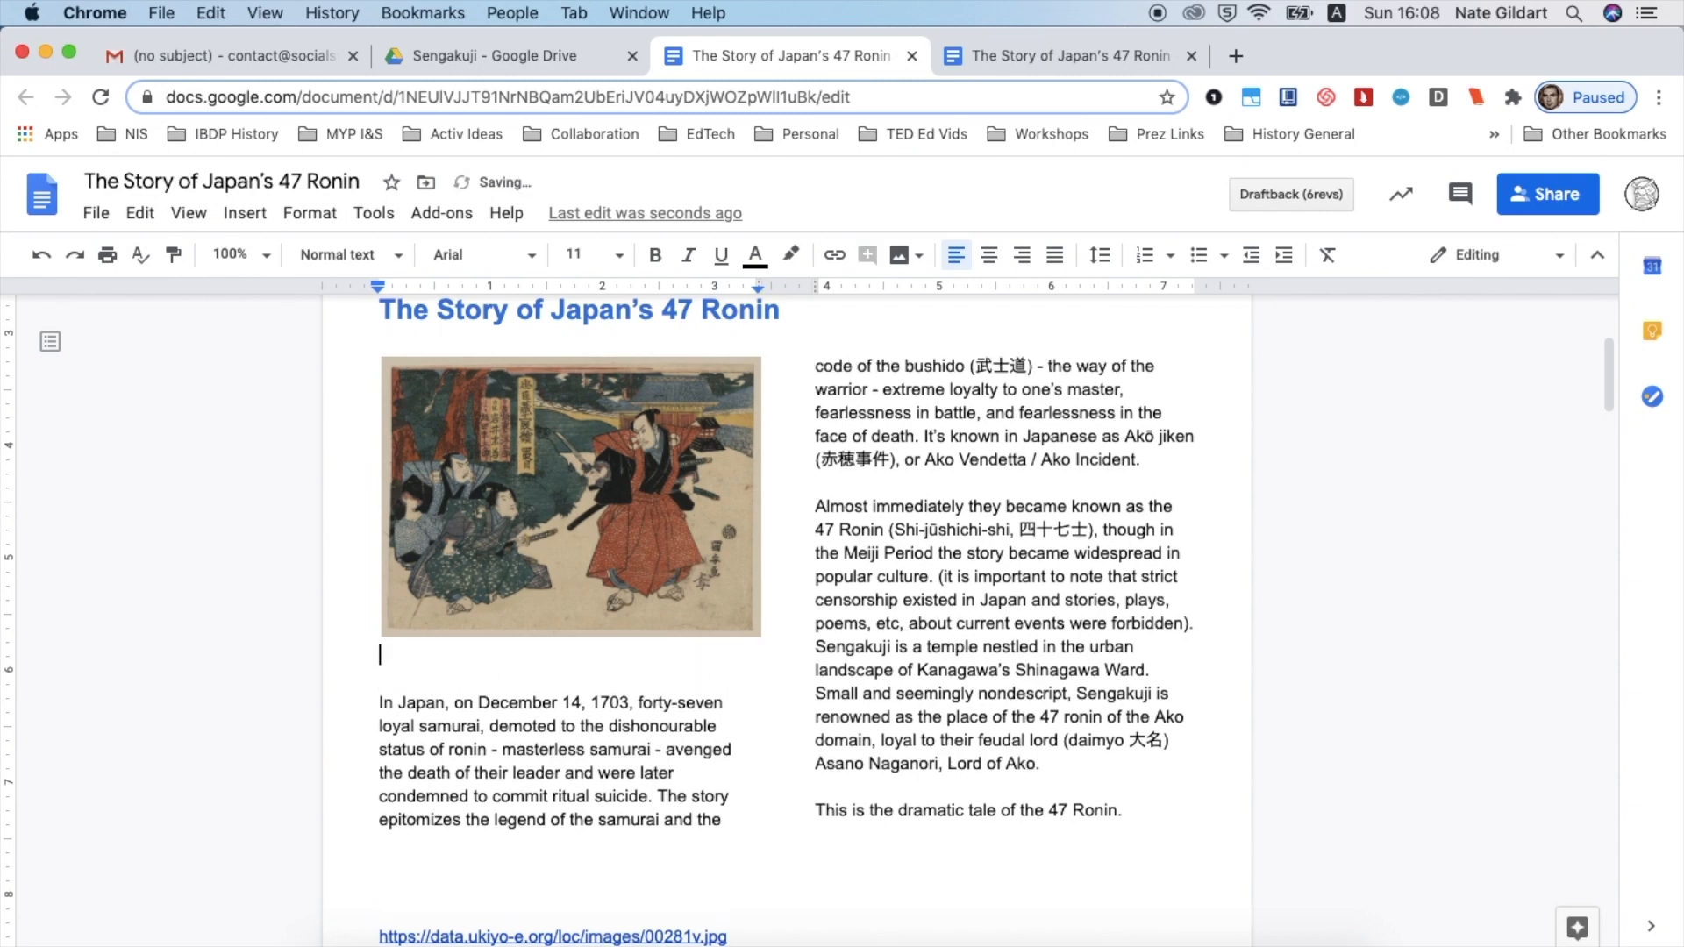
pyautogui.scroll(-3, 754, 674)
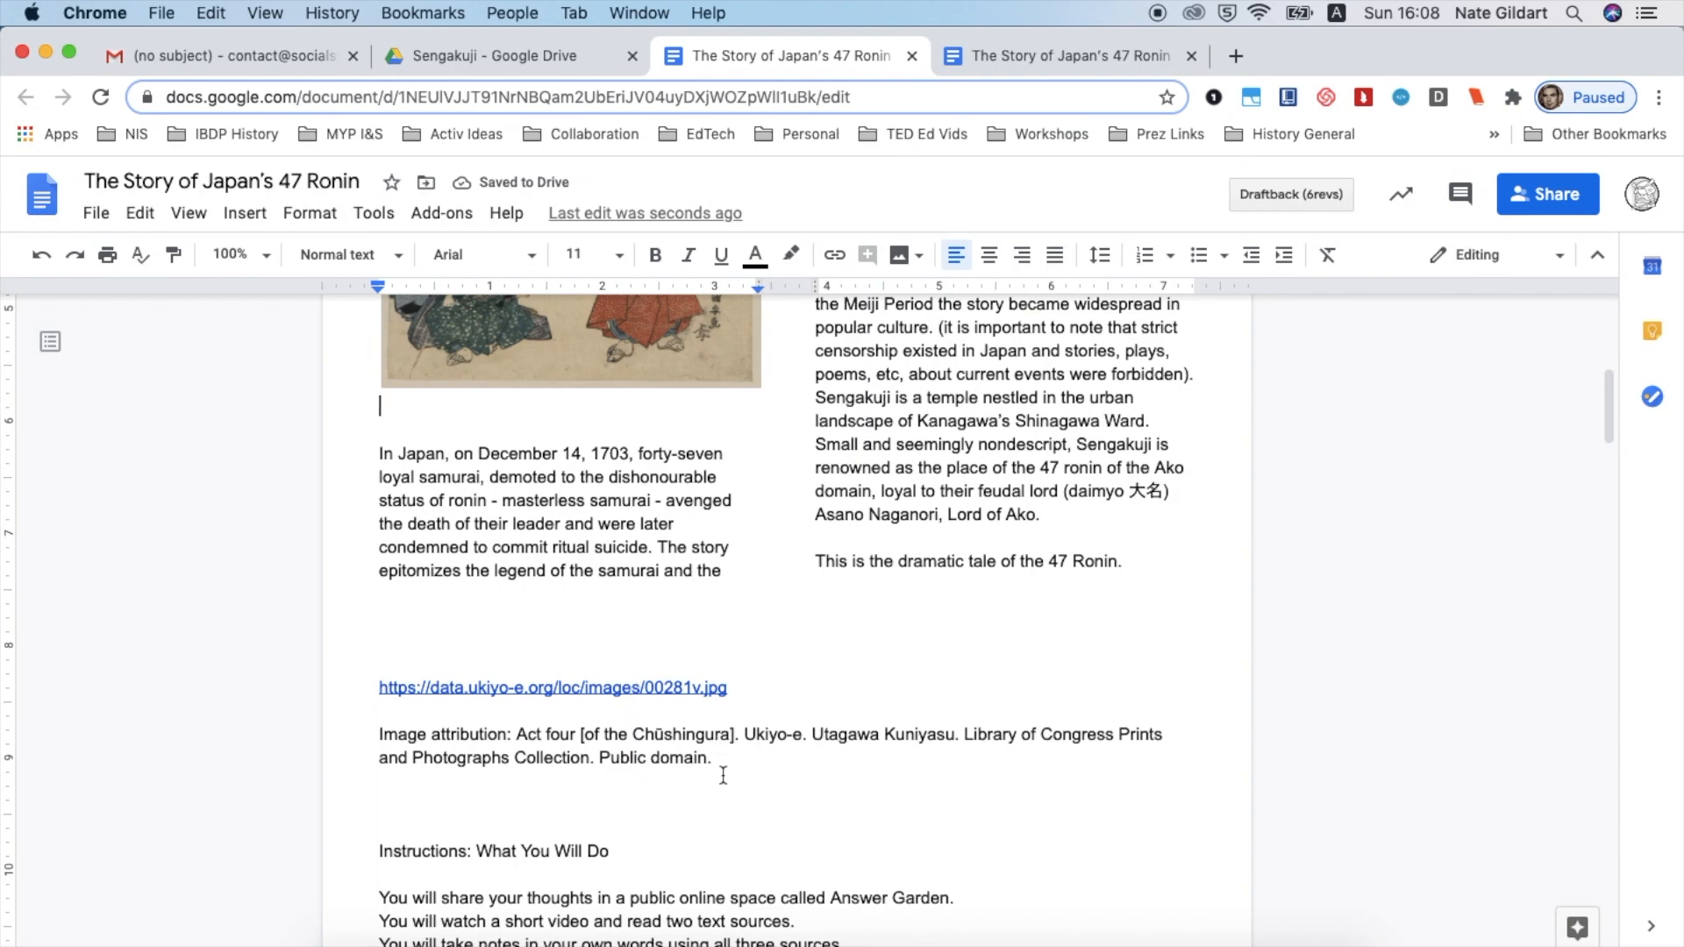
pyautogui.moveTo(716, 761); pyautogui.dragTo(356, 733)
pyautogui.press('super+x')
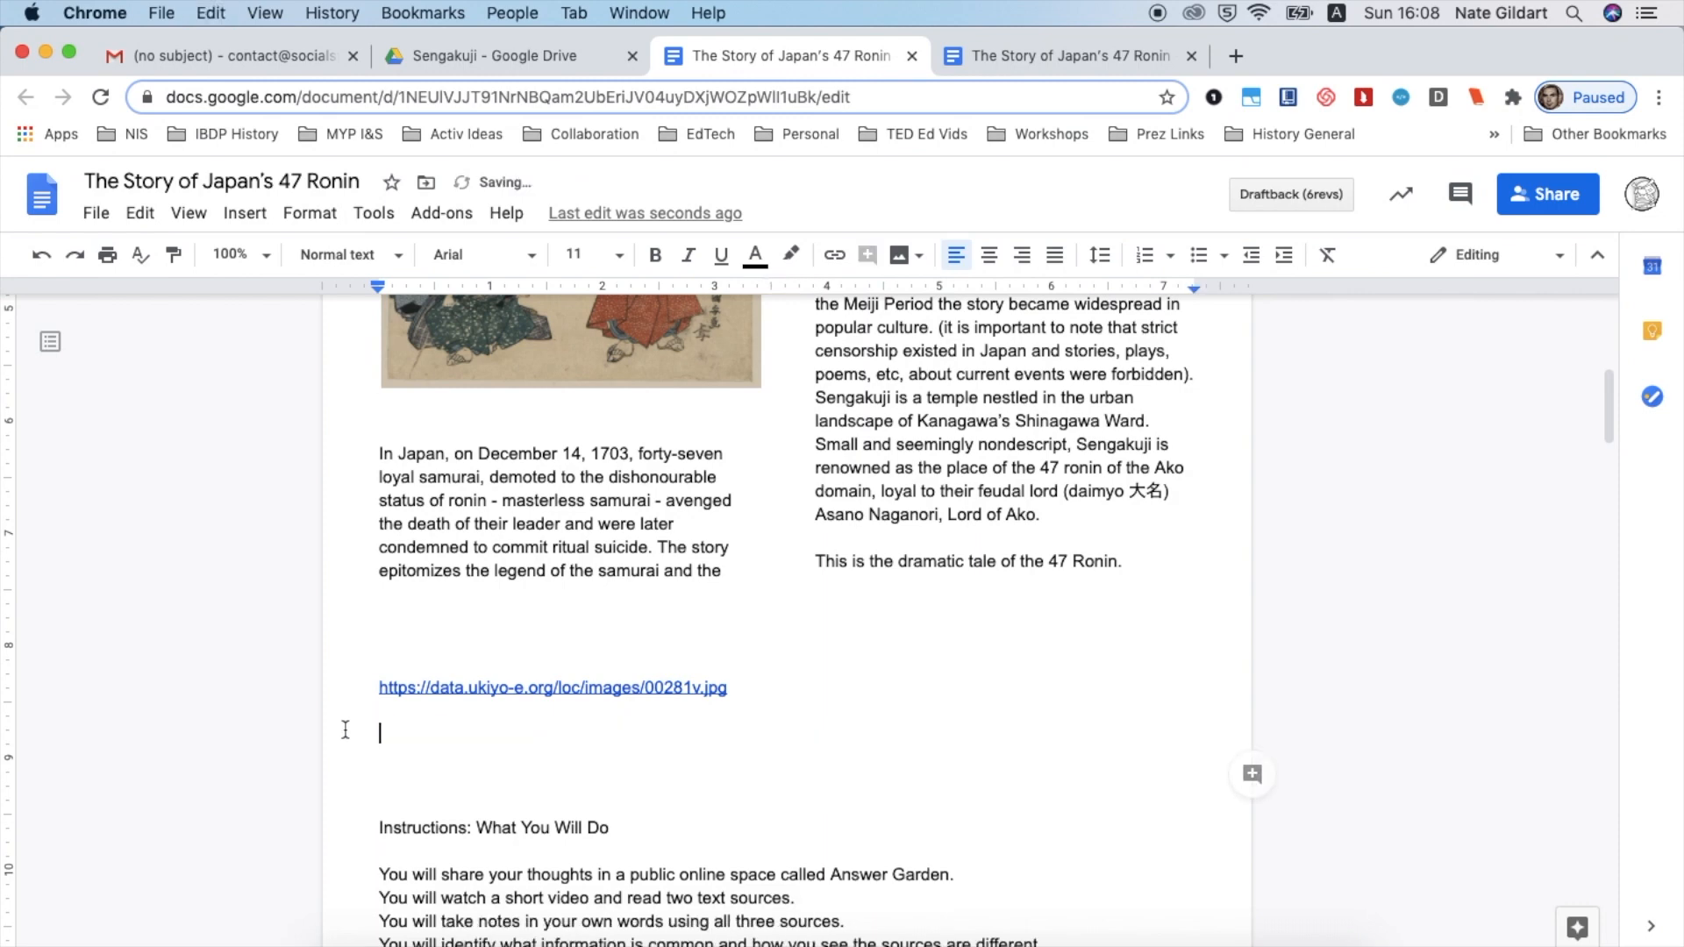
pyautogui.click(493, 404)
pyautogui.press('super+v')
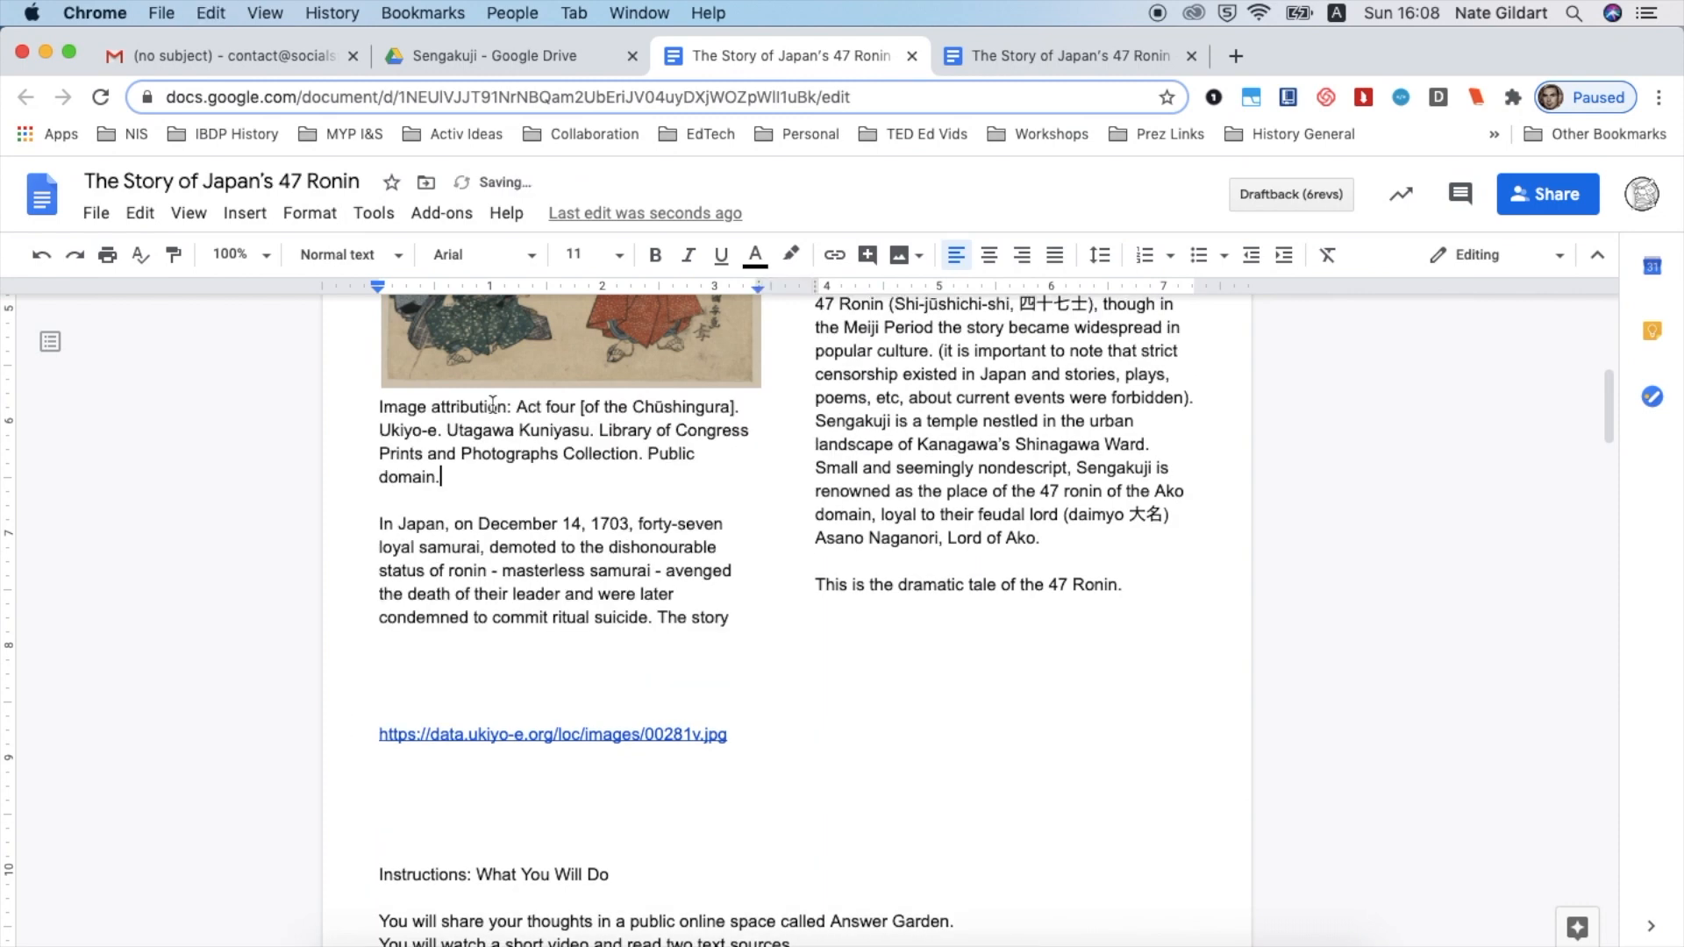
# - Format the attribution under the ukiyo-e image at size 8, centred and in italics
pyautogui.moveTo(441, 477); pyautogui.dragTo(371, 407)
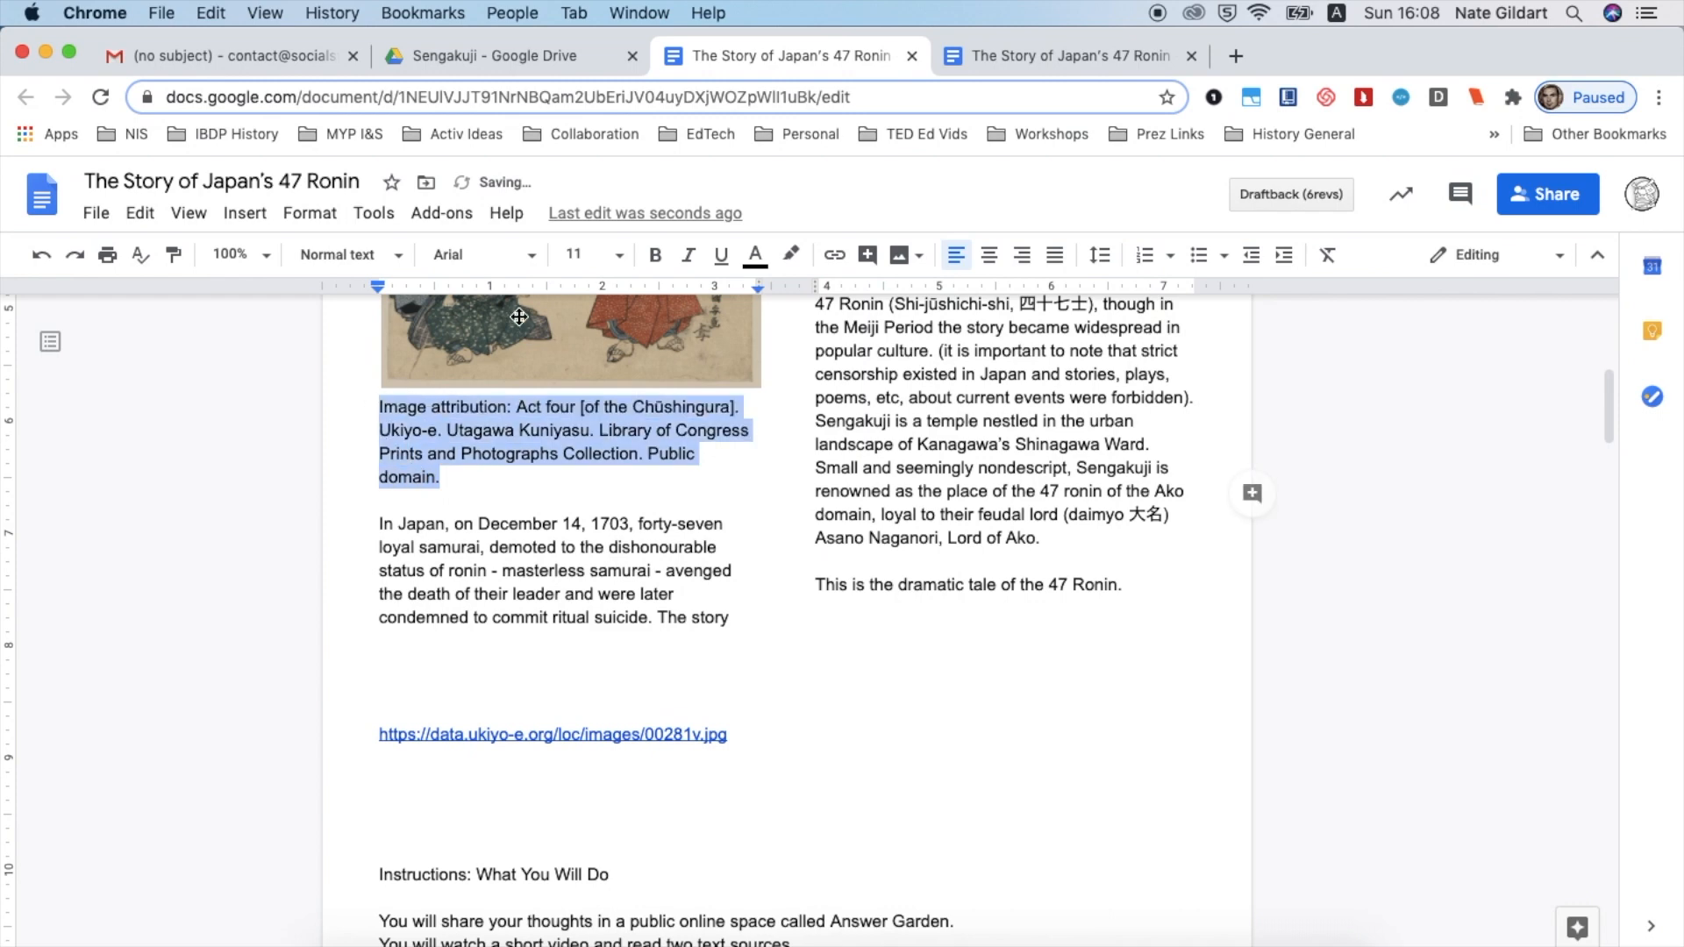
pyautogui.click(578, 254)
pyautogui.click(595, 301)
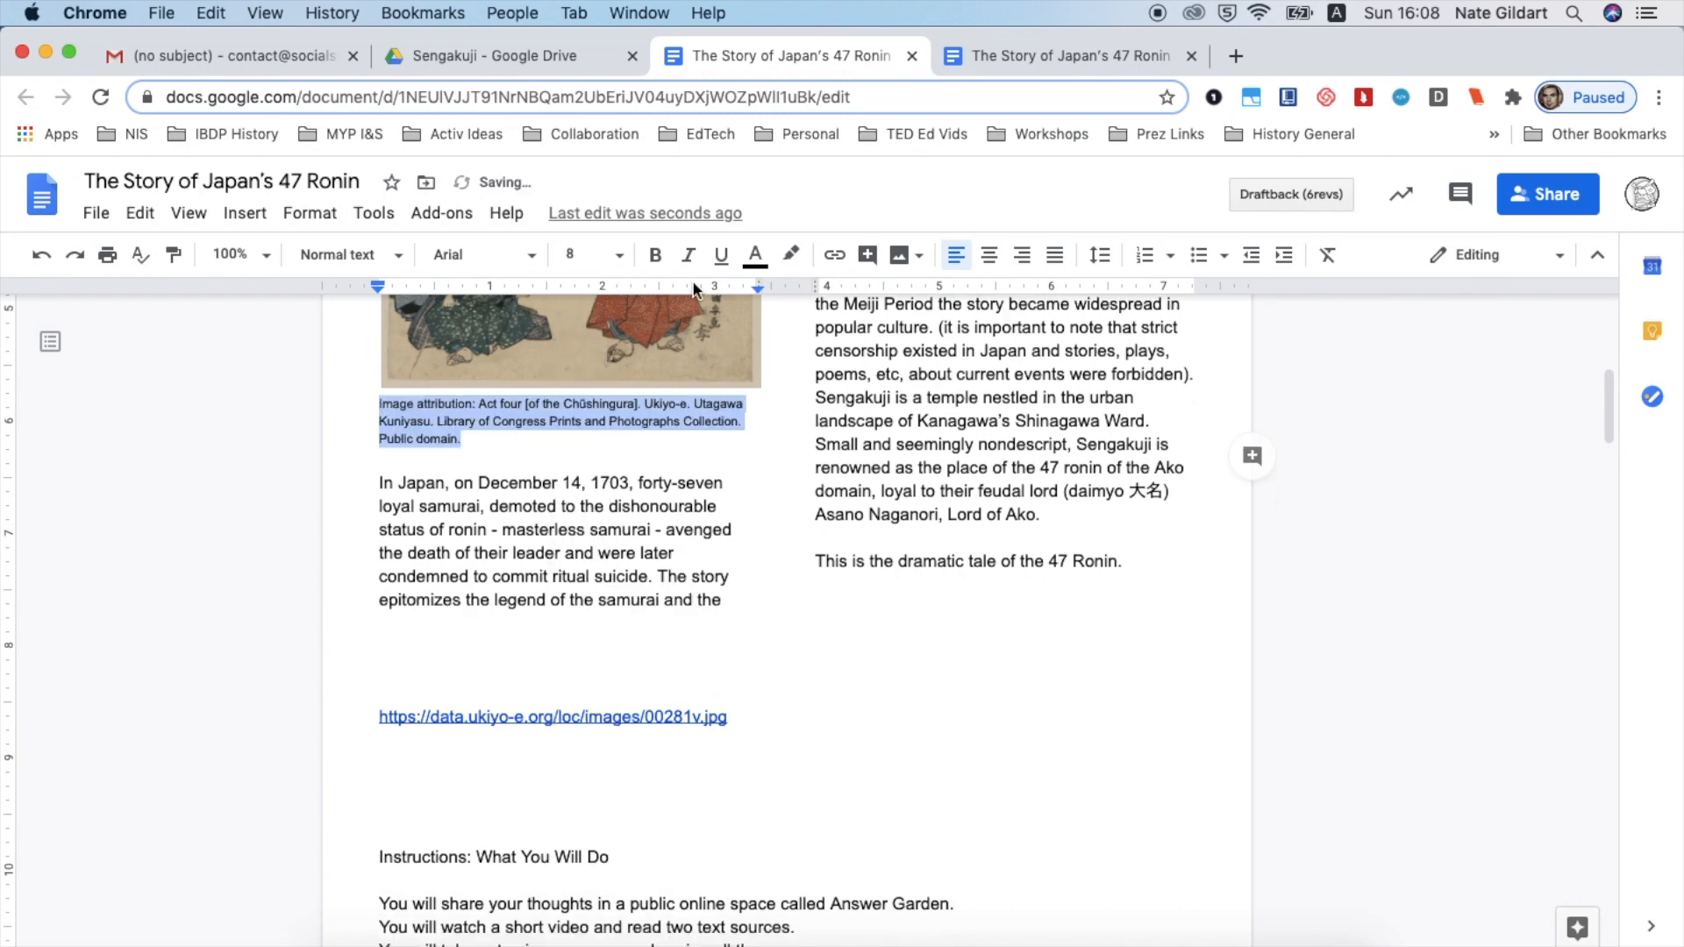
pyautogui.click(988, 255)
pyautogui.click(688, 255)
# - Delete the leftover ukiyo-e.org image link and the surplus blank lines above "Instructions: What You Will Do"
pyautogui.moveTo(597, 667); pyautogui.dragTo(815, 763)
pyautogui.press('BackSpace')
pyautogui.press('BackSpace')
pyautogui.press('BackSpace')
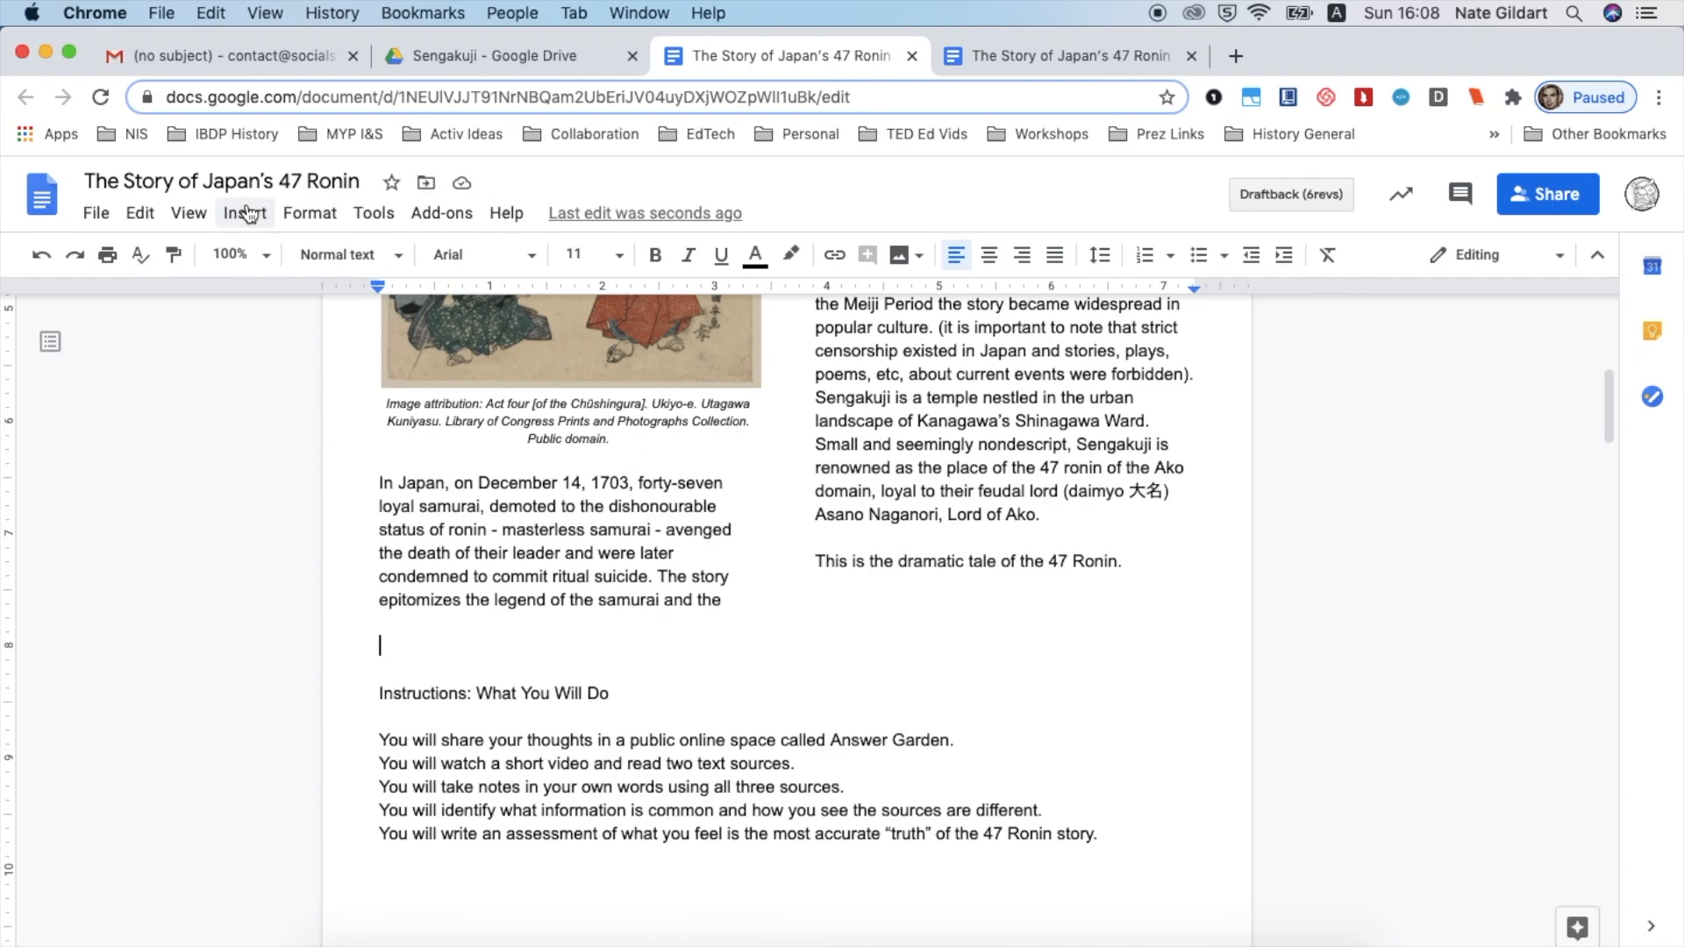
# - Insert a horizontal line between the introduction and the Instructions heading and remove the extra blank lines around it
pyautogui.click(246, 213)
pyautogui.click(287, 404)
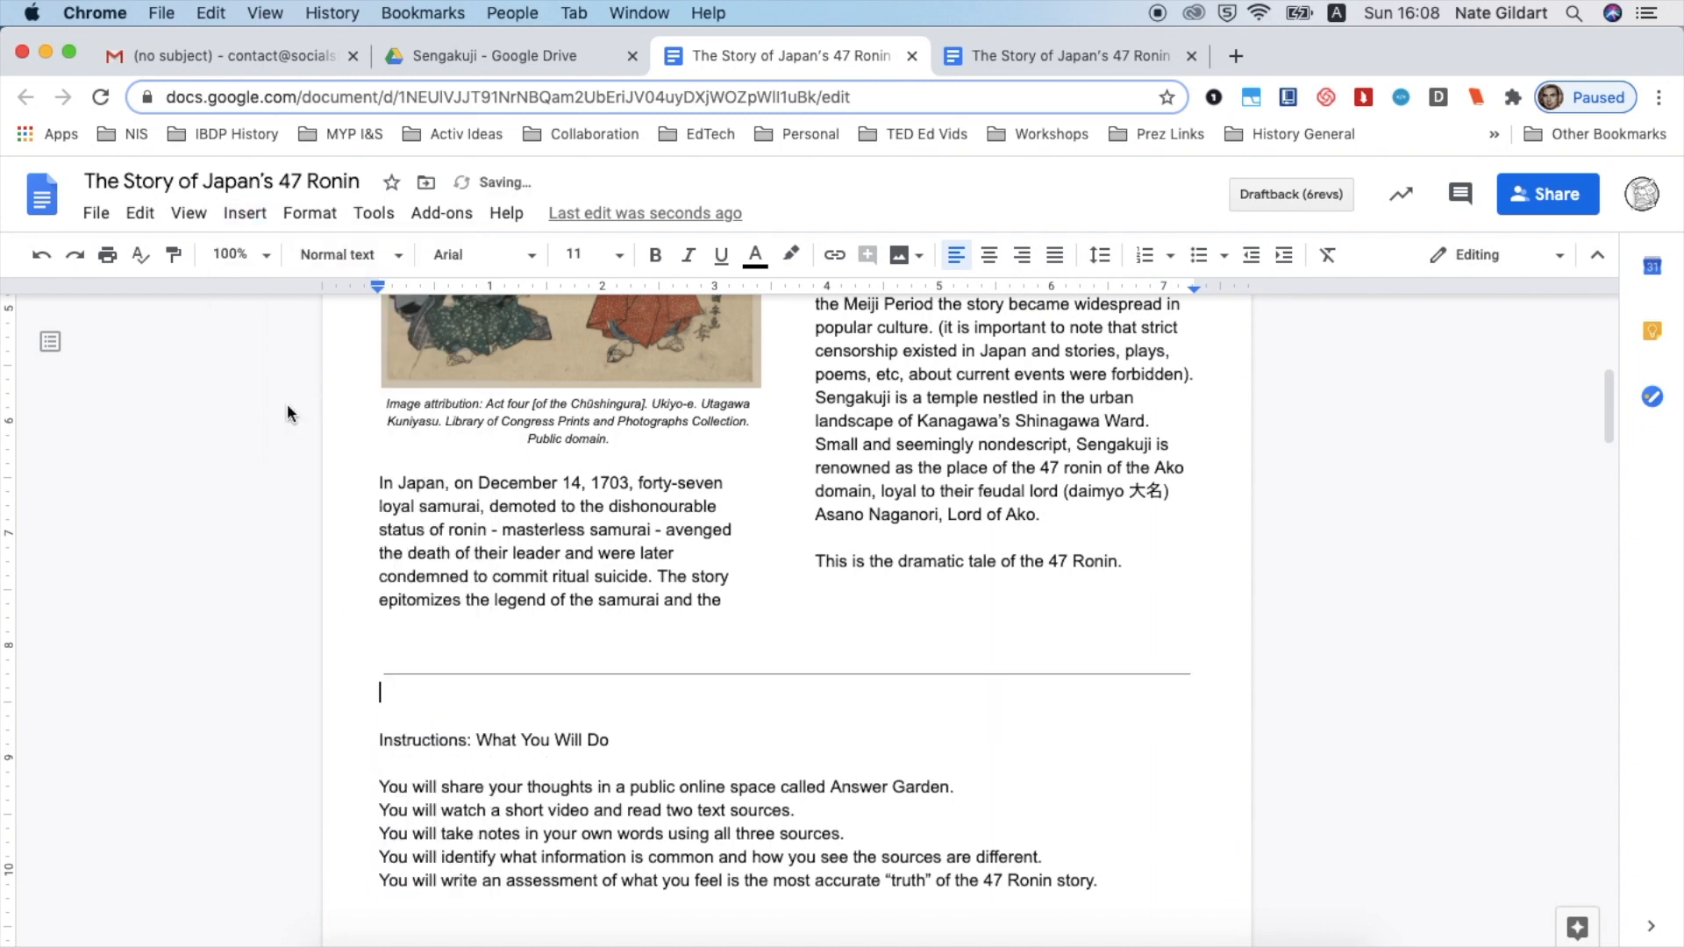
pyautogui.press('BackSpace')
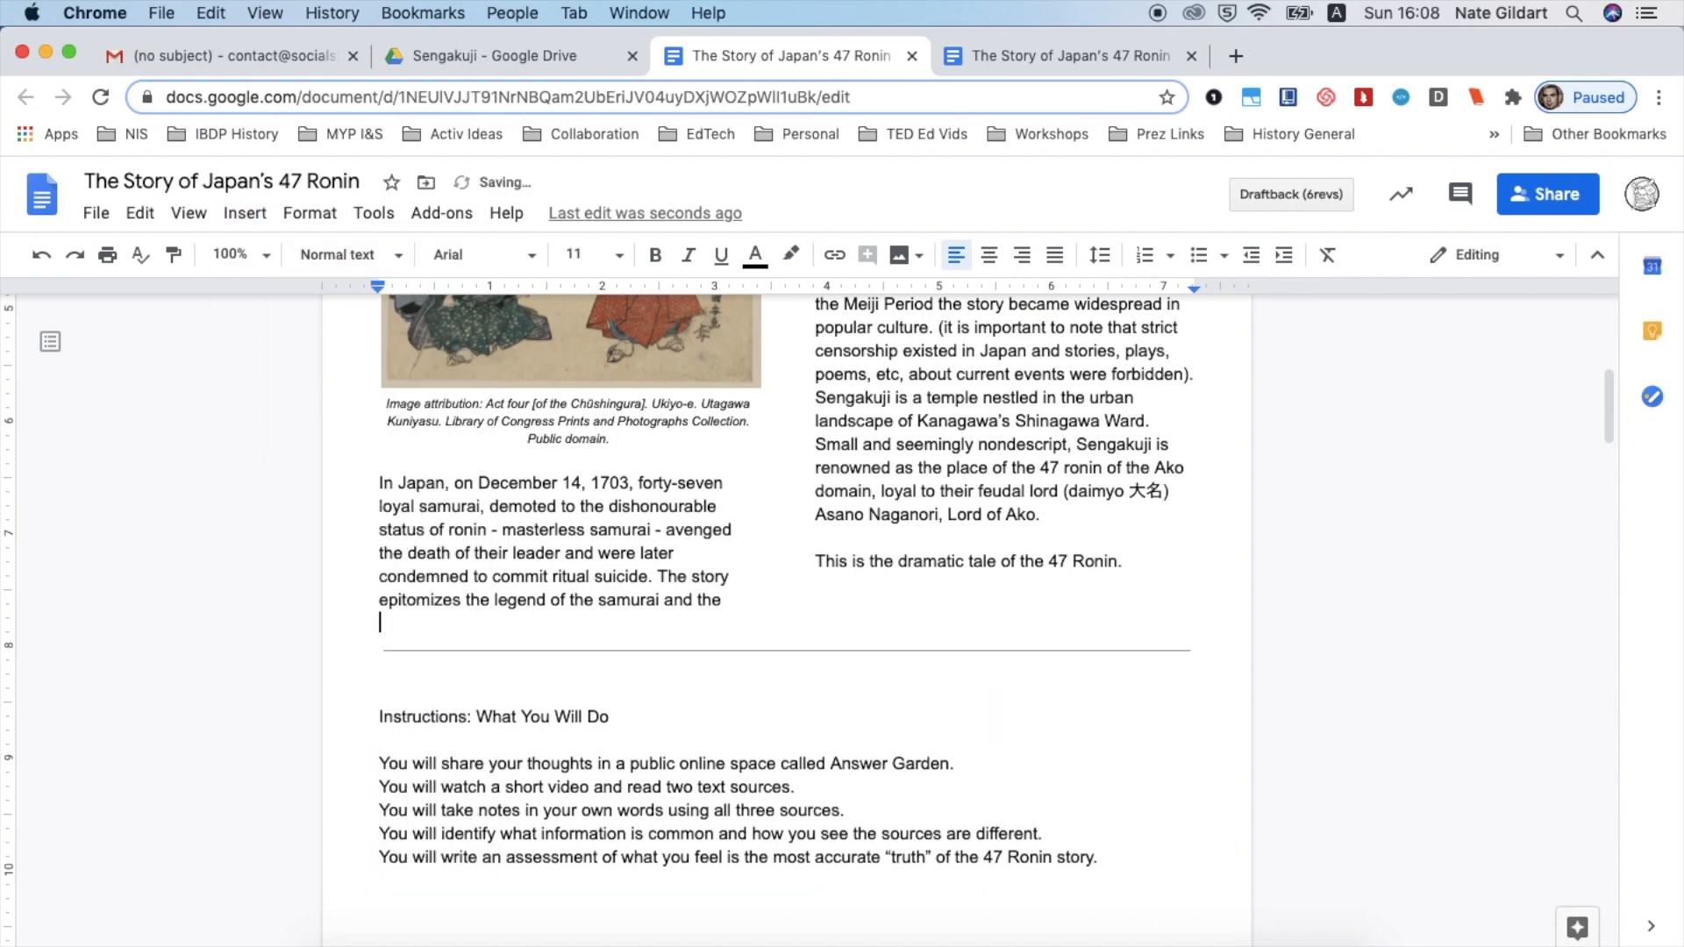
pyautogui.press('BackSpace')
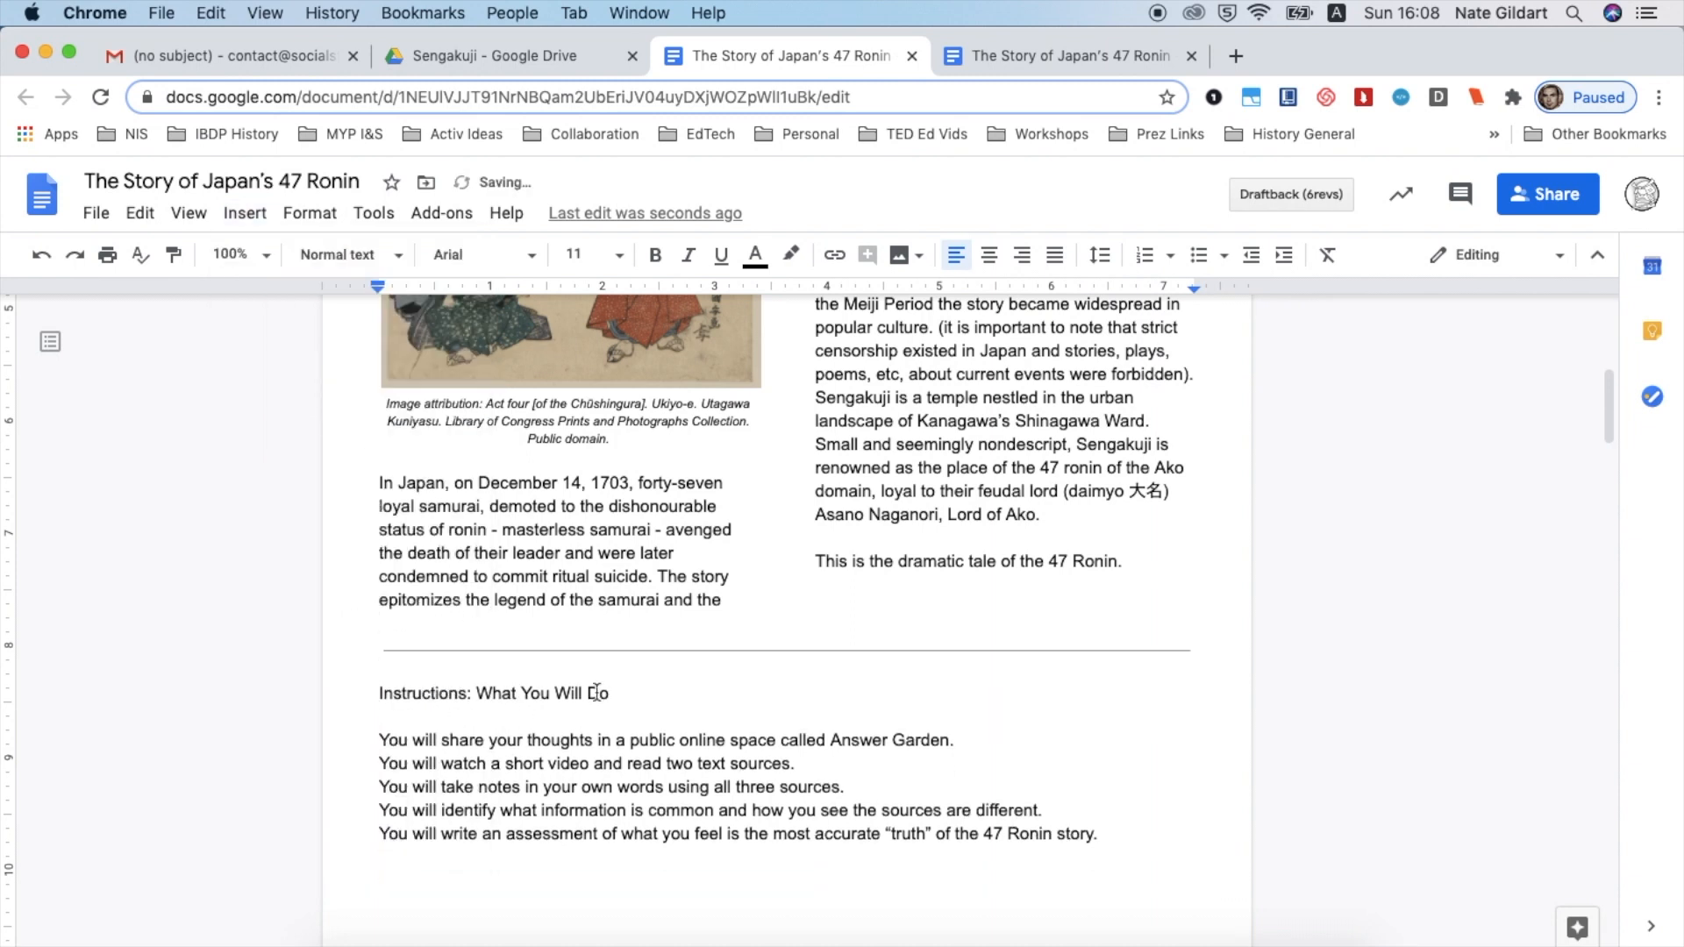
# - Make the heading "Instructions: What You Will Do" bold and blue at size 18
pyautogui.moveTo(613, 693); pyautogui.dragTo(377, 693)
pyautogui.click(657, 257)
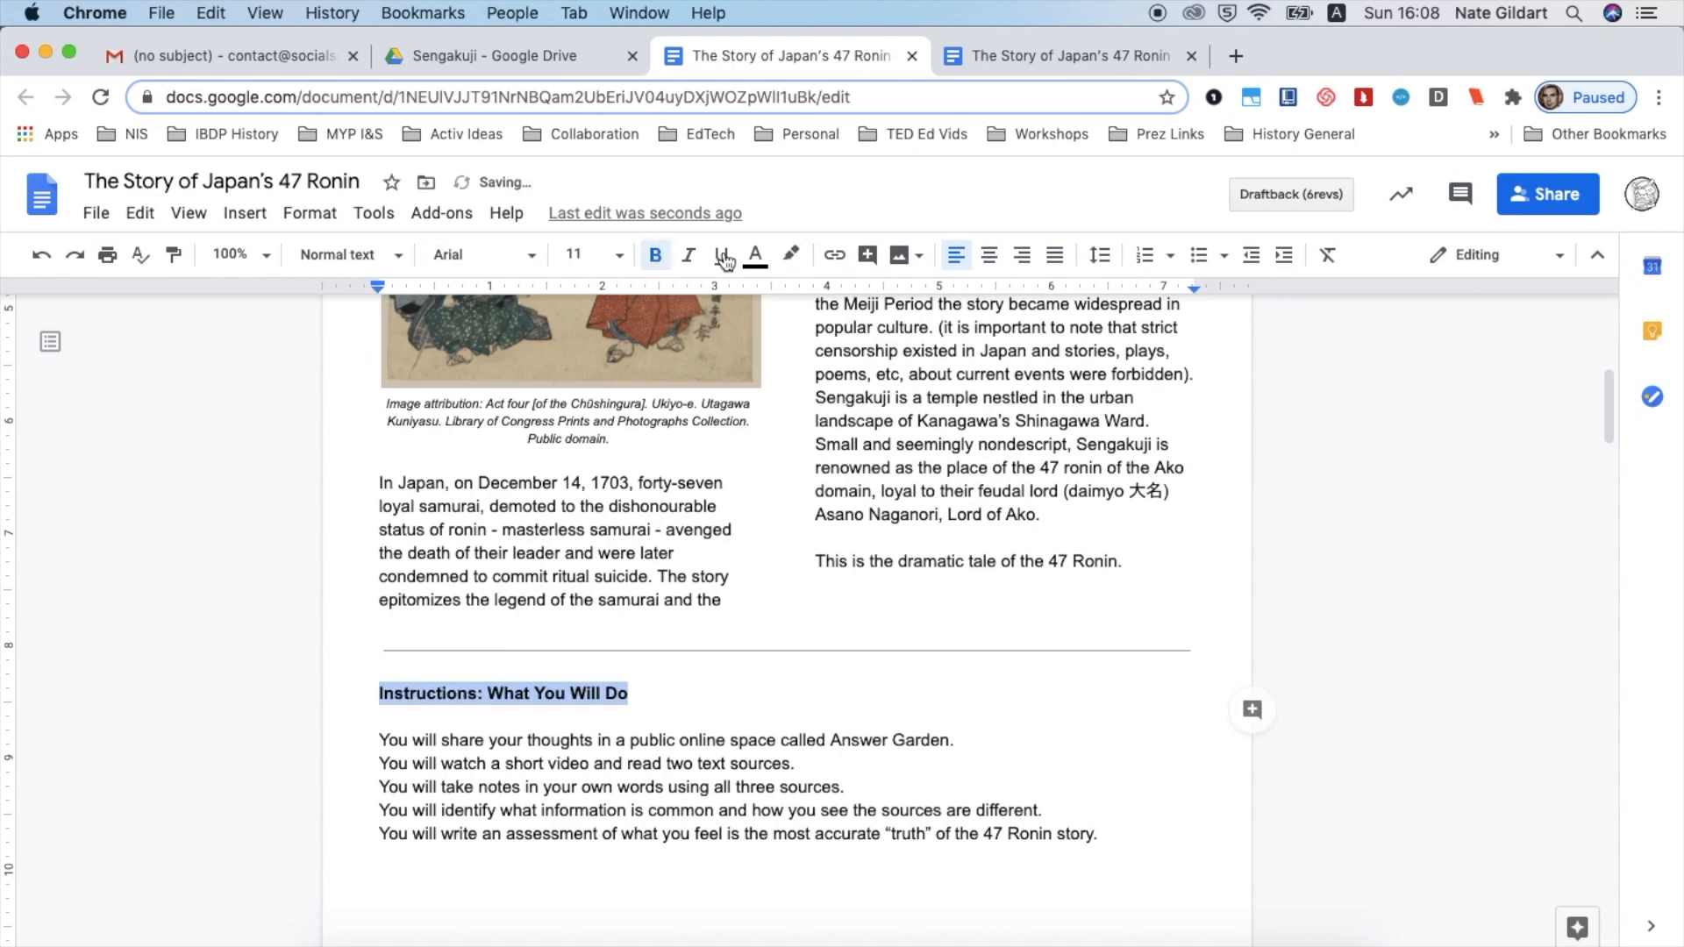
pyautogui.click(755, 256)
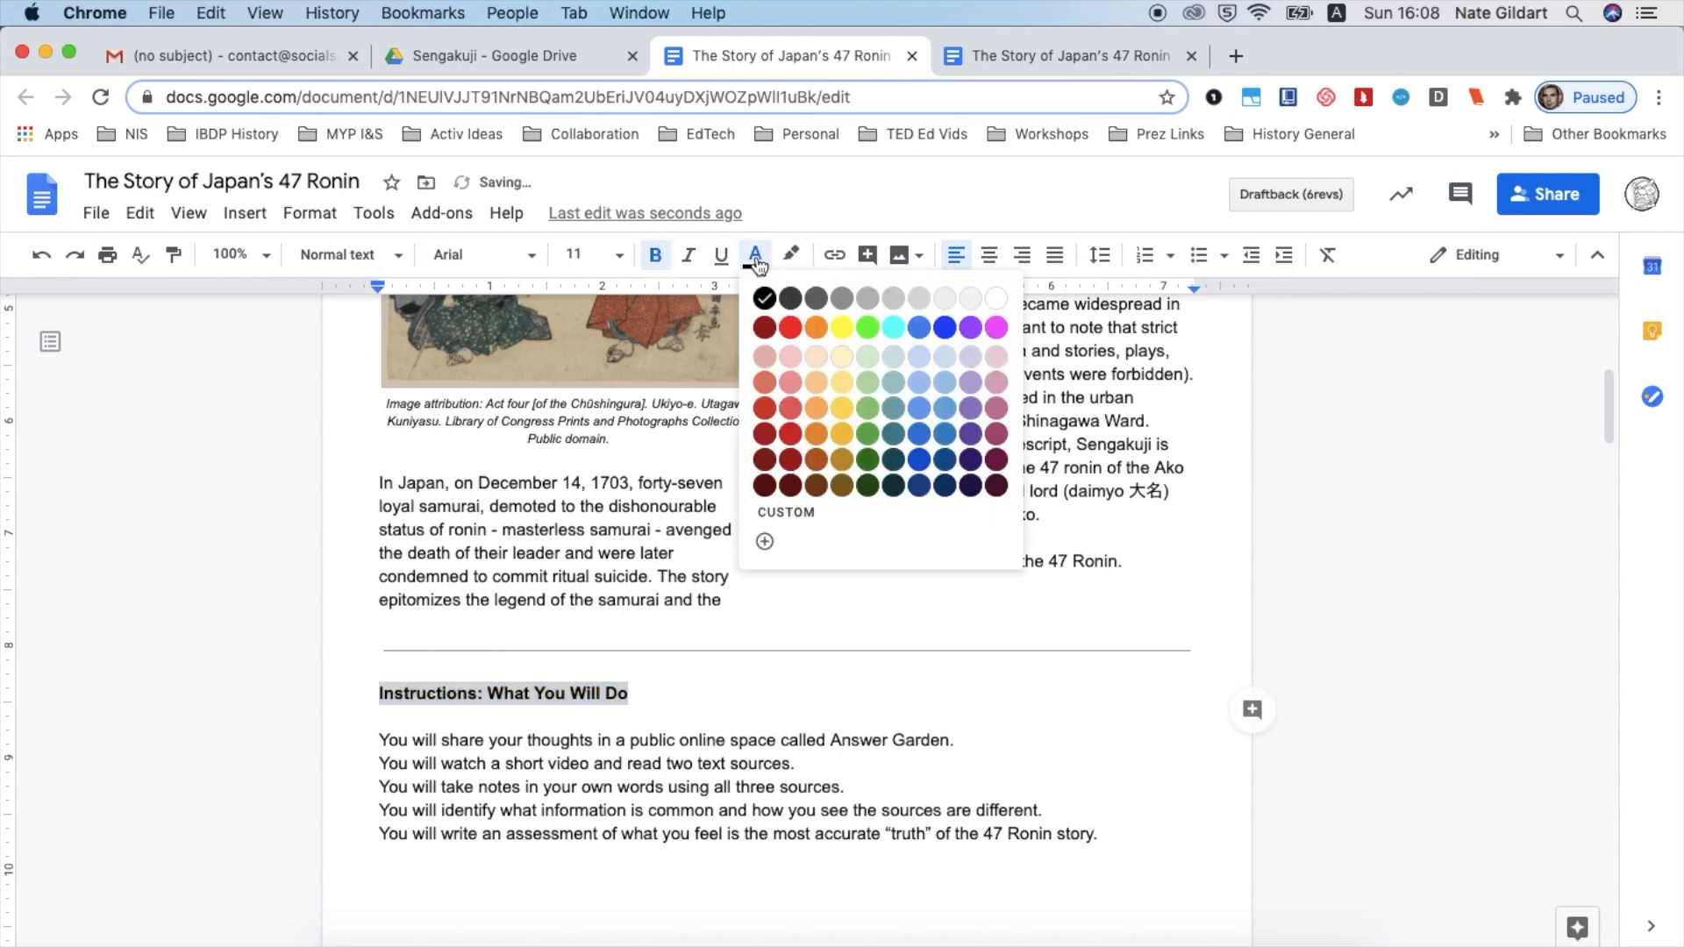
pyautogui.click(918, 433)
pyautogui.click(588, 256)
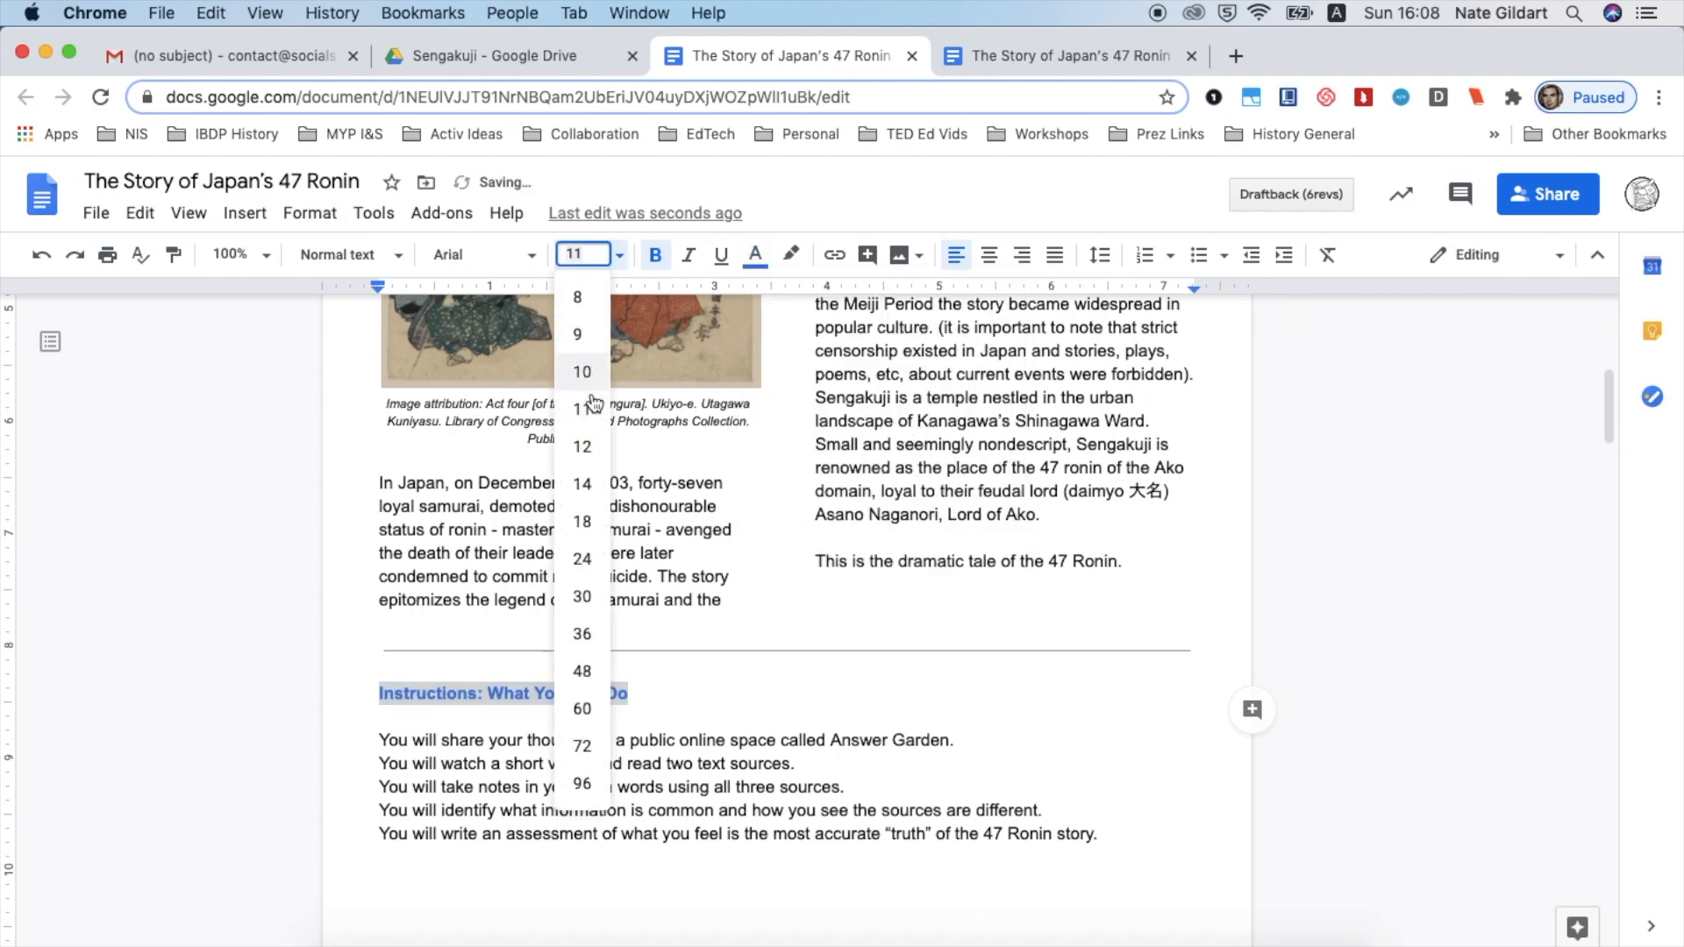
pyautogui.click(580, 484)
pyautogui.click(572, 696)
pyautogui.scroll(3, 571, 697)
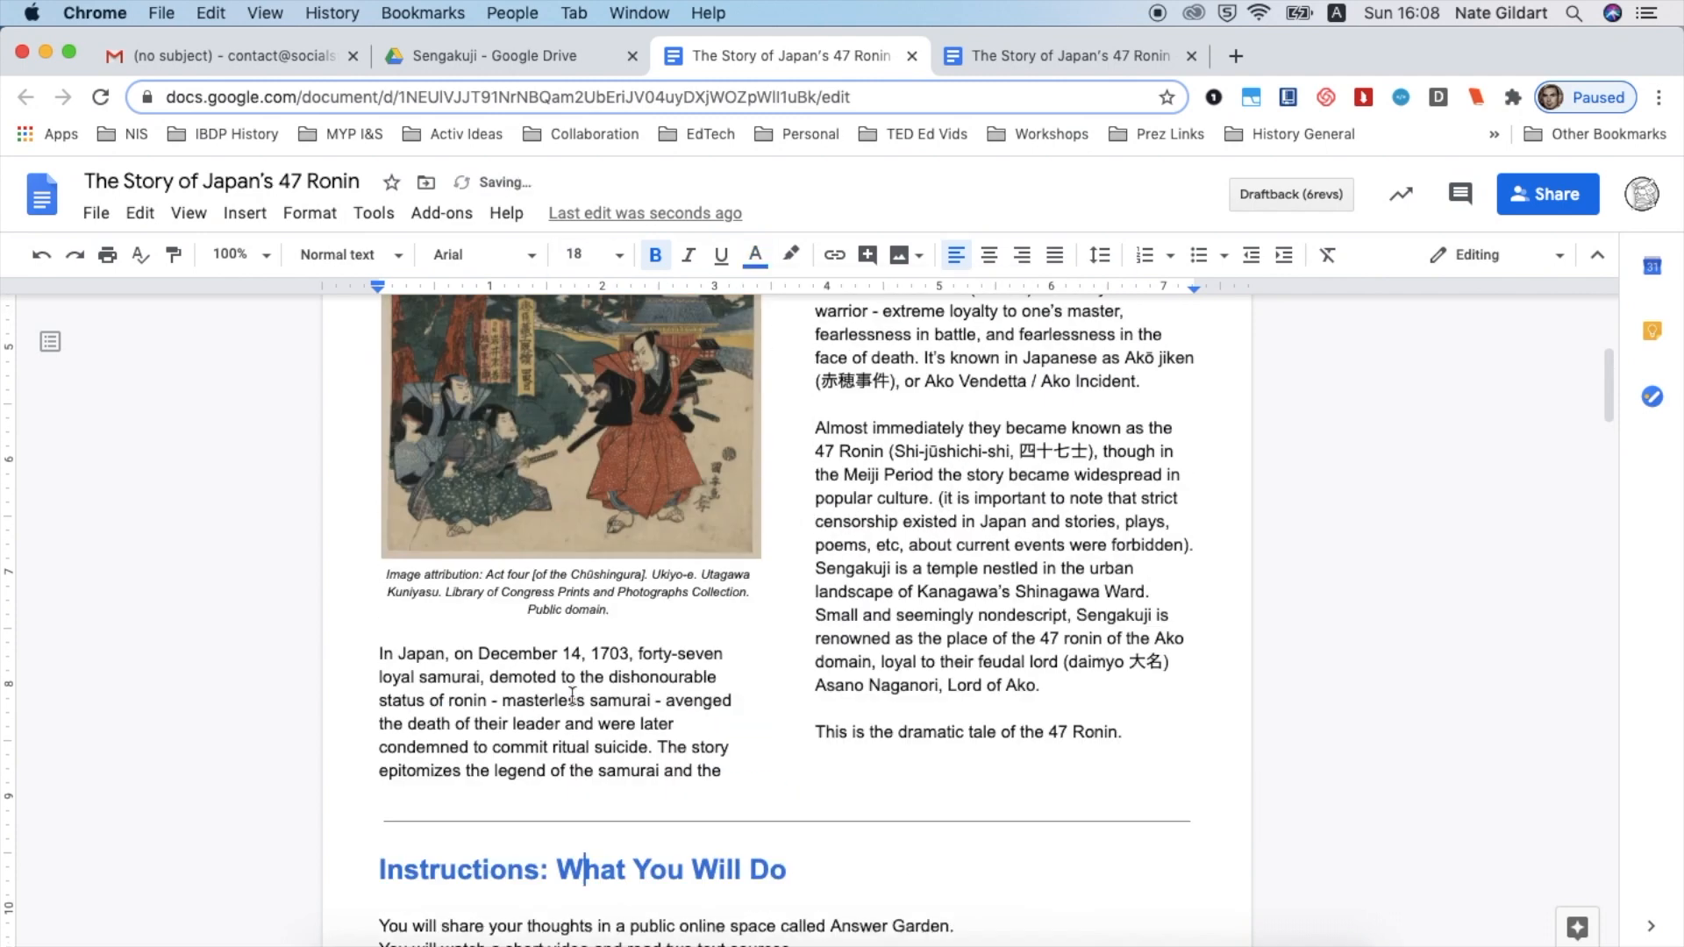
# - Insert a one-row, two-column table between the Instructions heading and the five "You will" lines
pyautogui.scroll(-5, 697, 653)
pyautogui.scroll(-2, 697, 653)
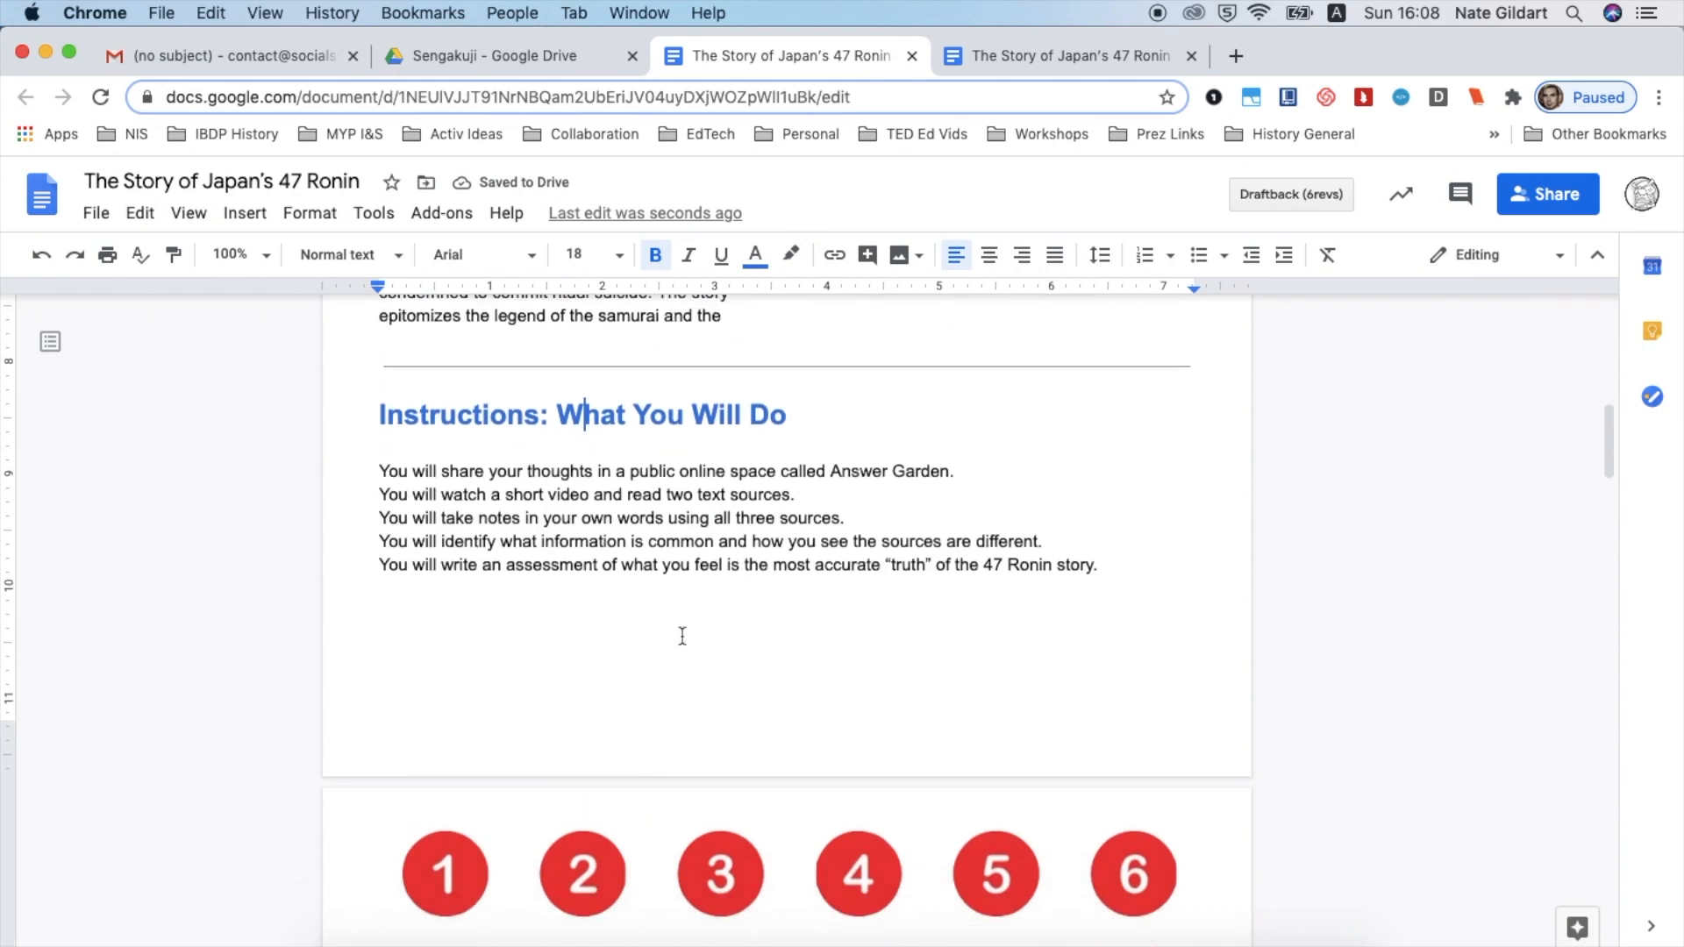
pyautogui.click(379, 470)
pyautogui.press('Return')
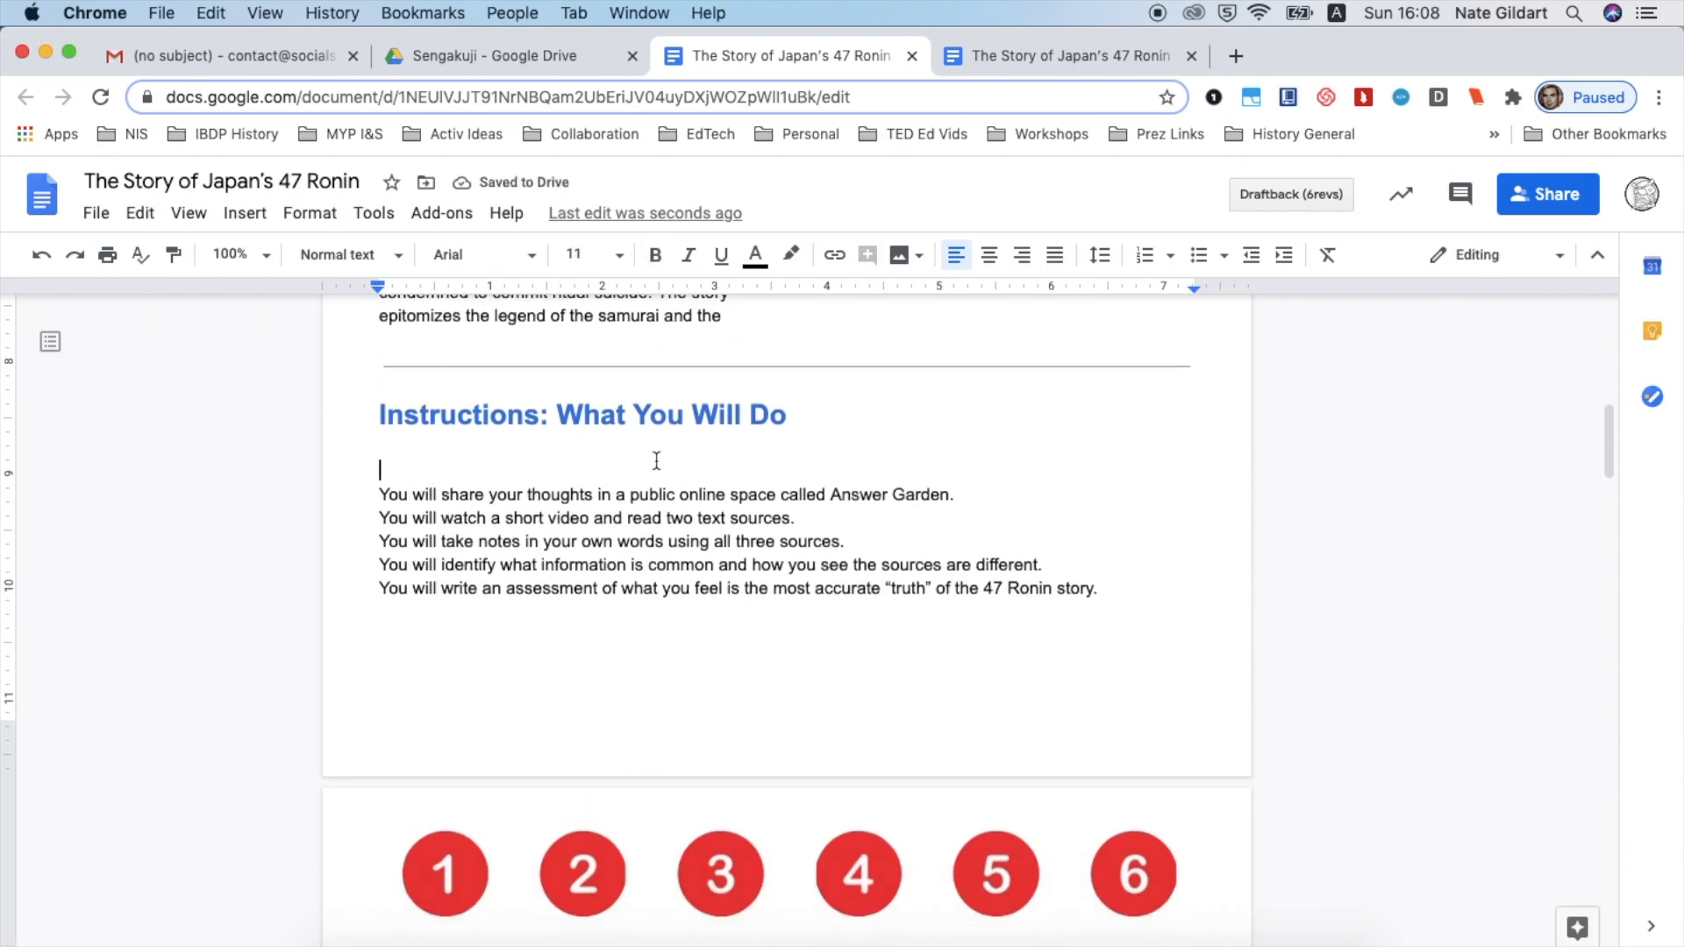
pyautogui.click(245, 213)
pyautogui.moveTo(292, 293)
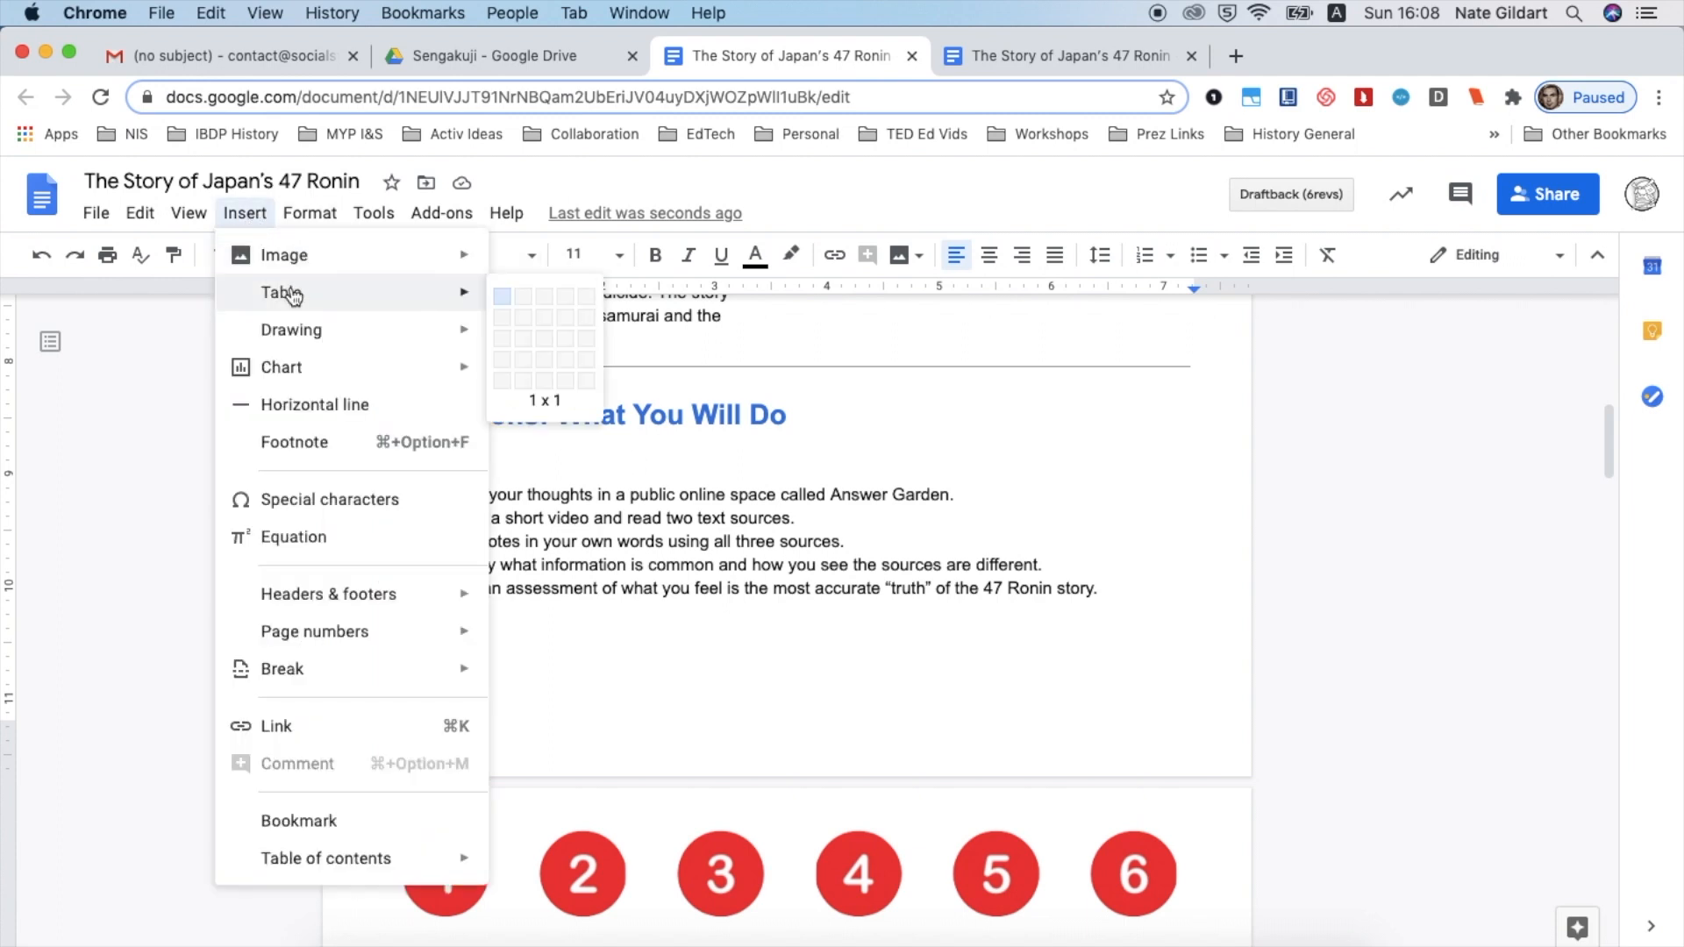
pyautogui.click(528, 293)
# - Move the five "You will" lines into the table's first cell and remove the blank line above the table
pyautogui.moveTo(373, 557); pyautogui.dragTo(1105, 658)
pyautogui.press('super+x')
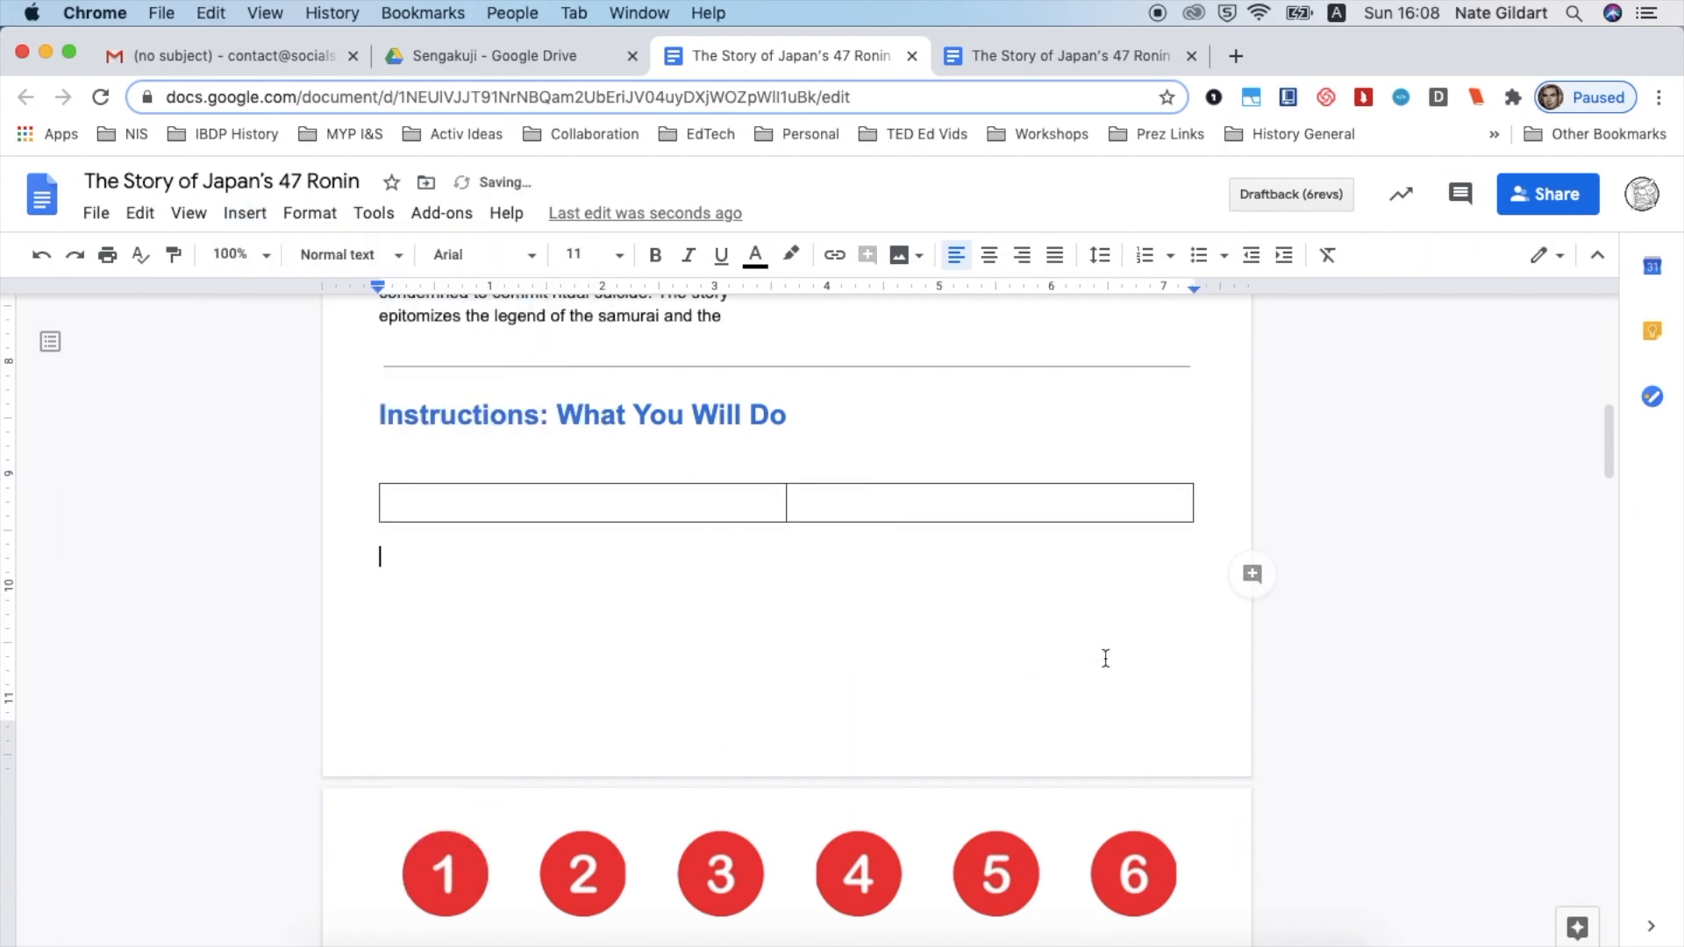
pyautogui.click(707, 512)
pyautogui.press('super+v')
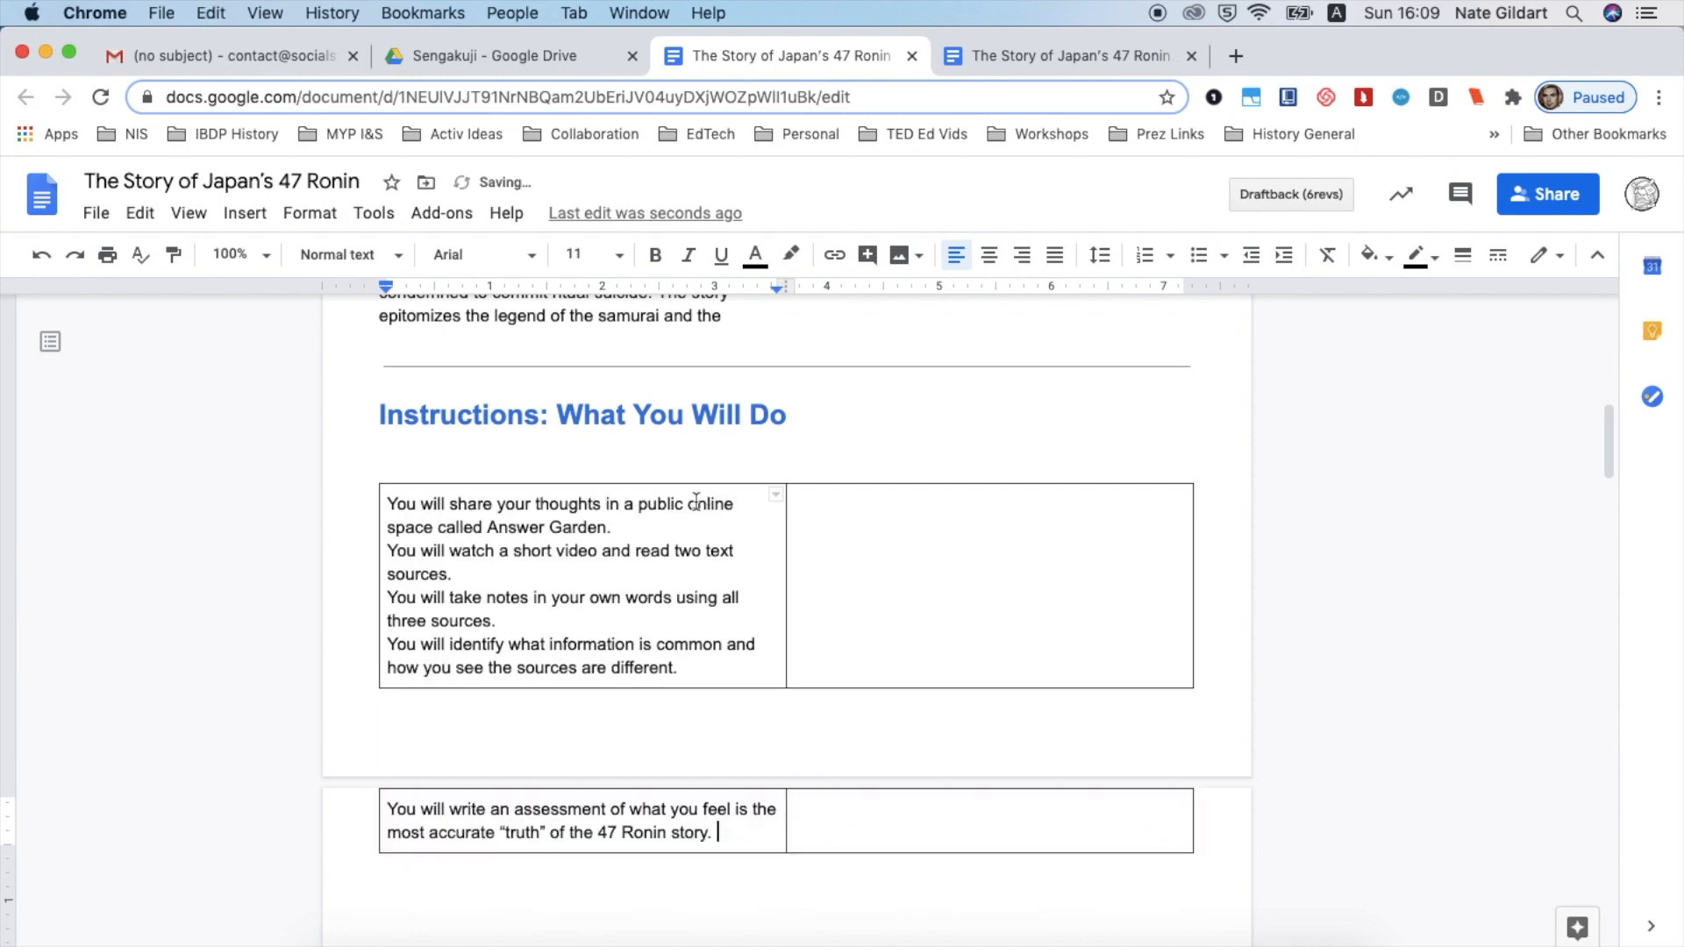
pyautogui.click(674, 471)
pyautogui.press('BackSpace')
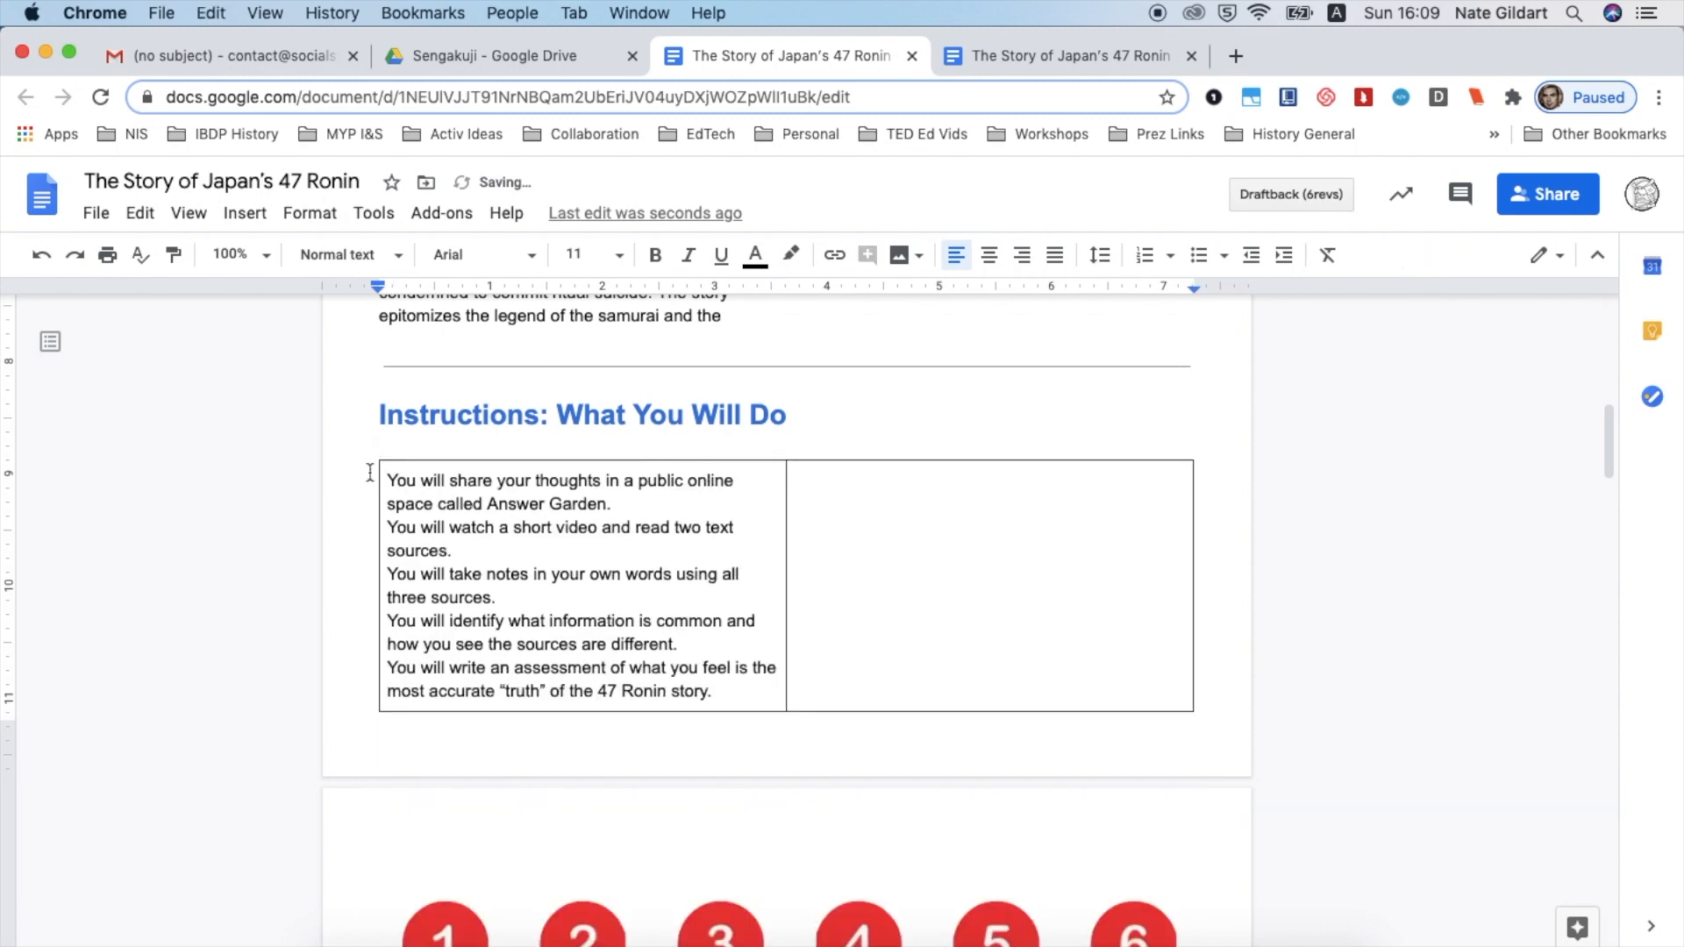
# - Turn the instructions in the first cell into a bulleted list and slightly narrow the table's first column
pyautogui.moveTo(390, 480); pyautogui.dragTo(718, 688)
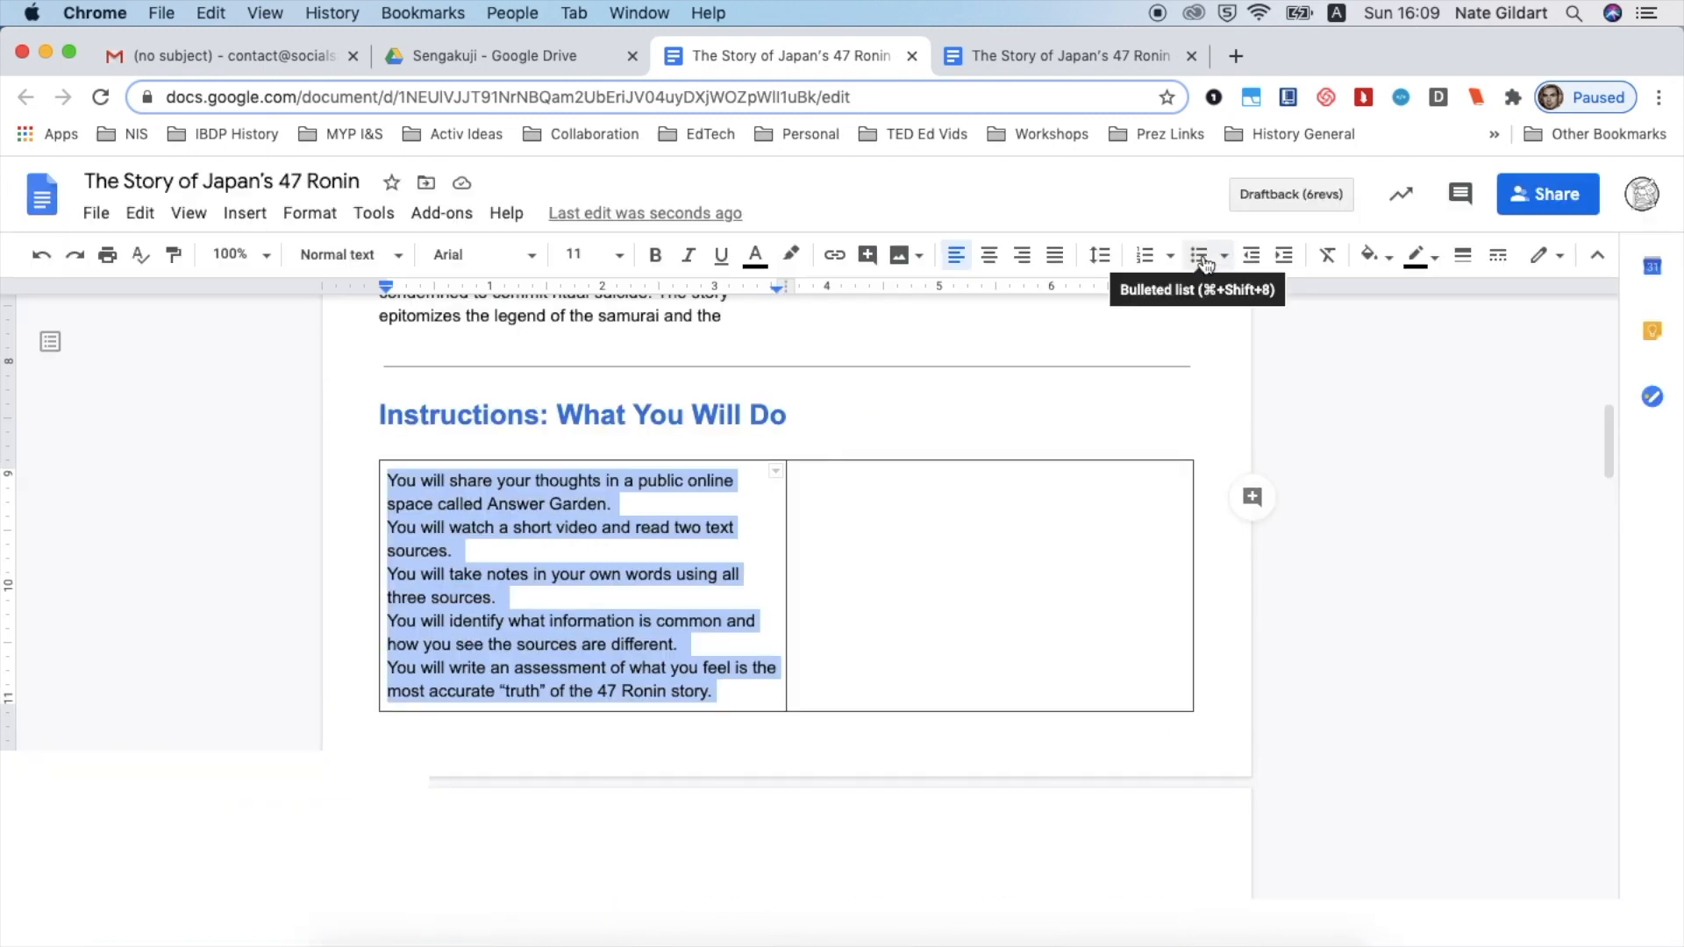
pyautogui.click(1201, 256)
pyautogui.click(911, 597)
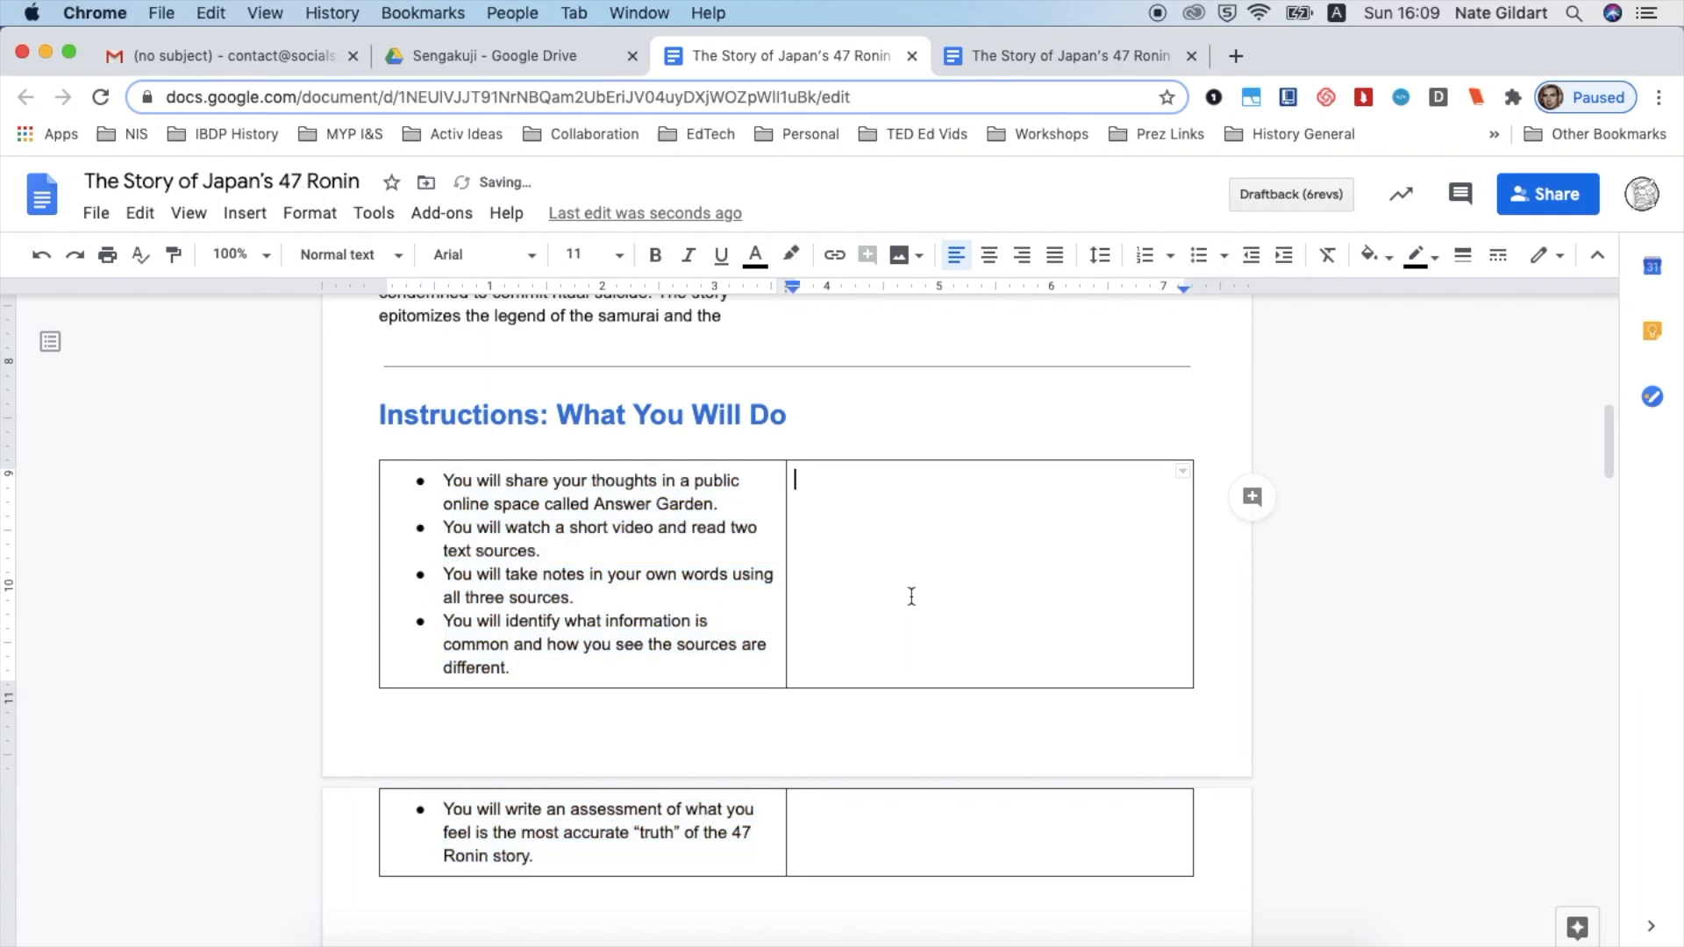
pyautogui.moveTo(785, 564); pyautogui.dragTo(756, 559)
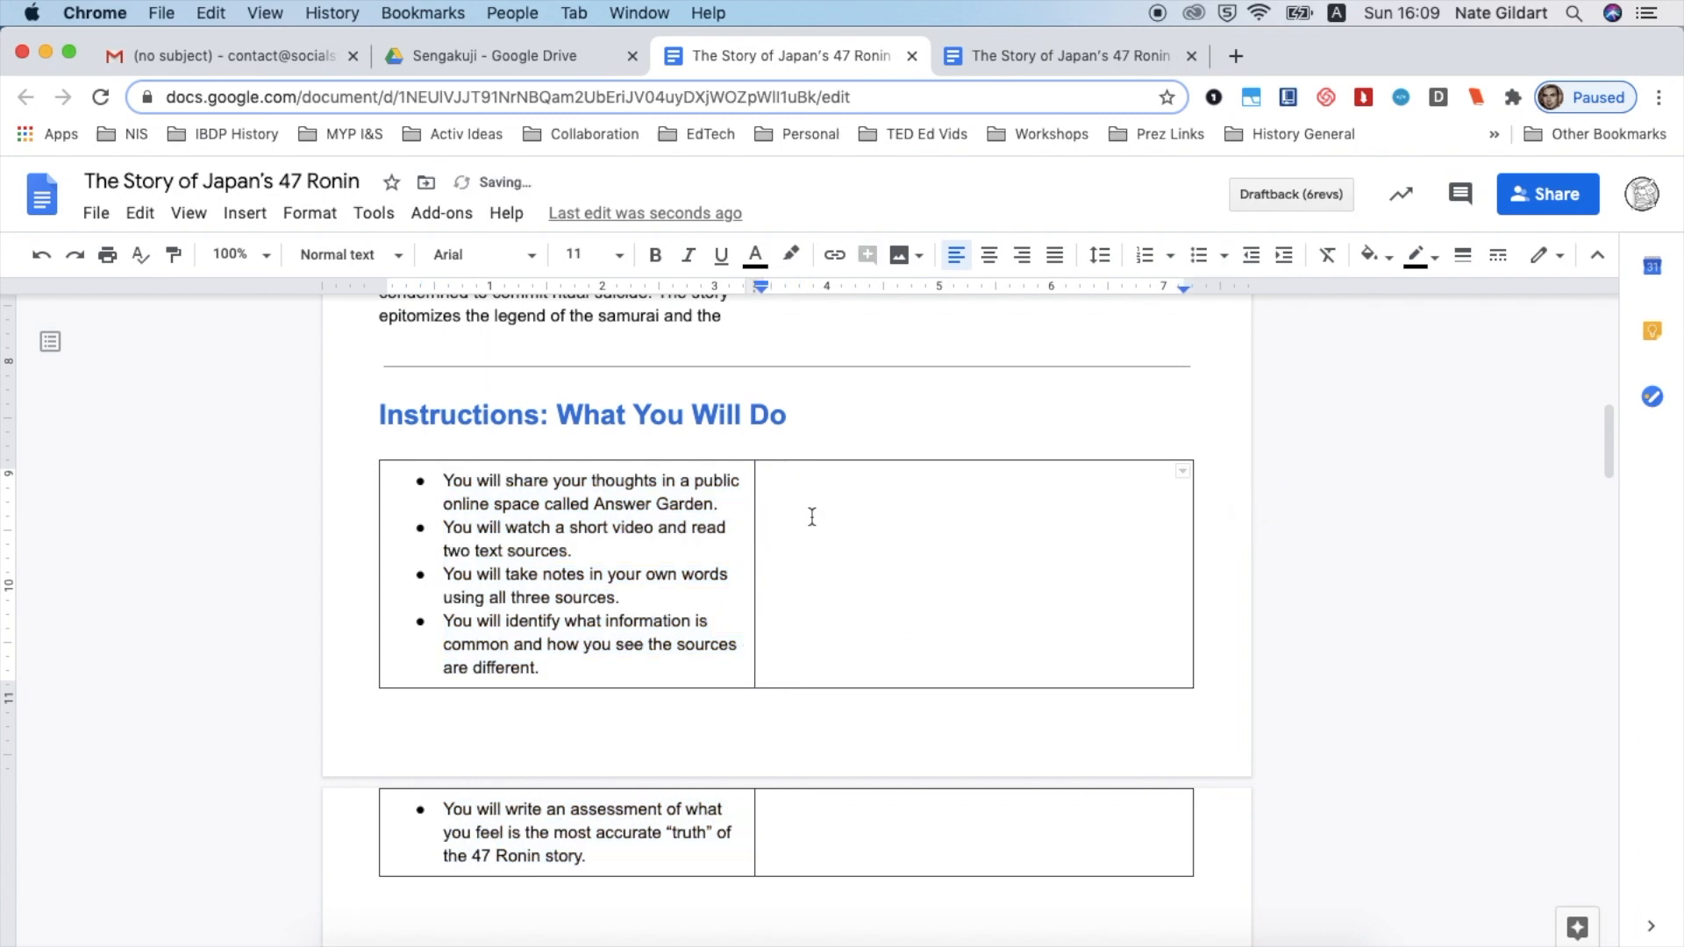
# - Insert the image Sengakuji Entrance.JPG from the computer into the table's empty second cell
pyautogui.click(883, 526)
pyautogui.click(246, 213)
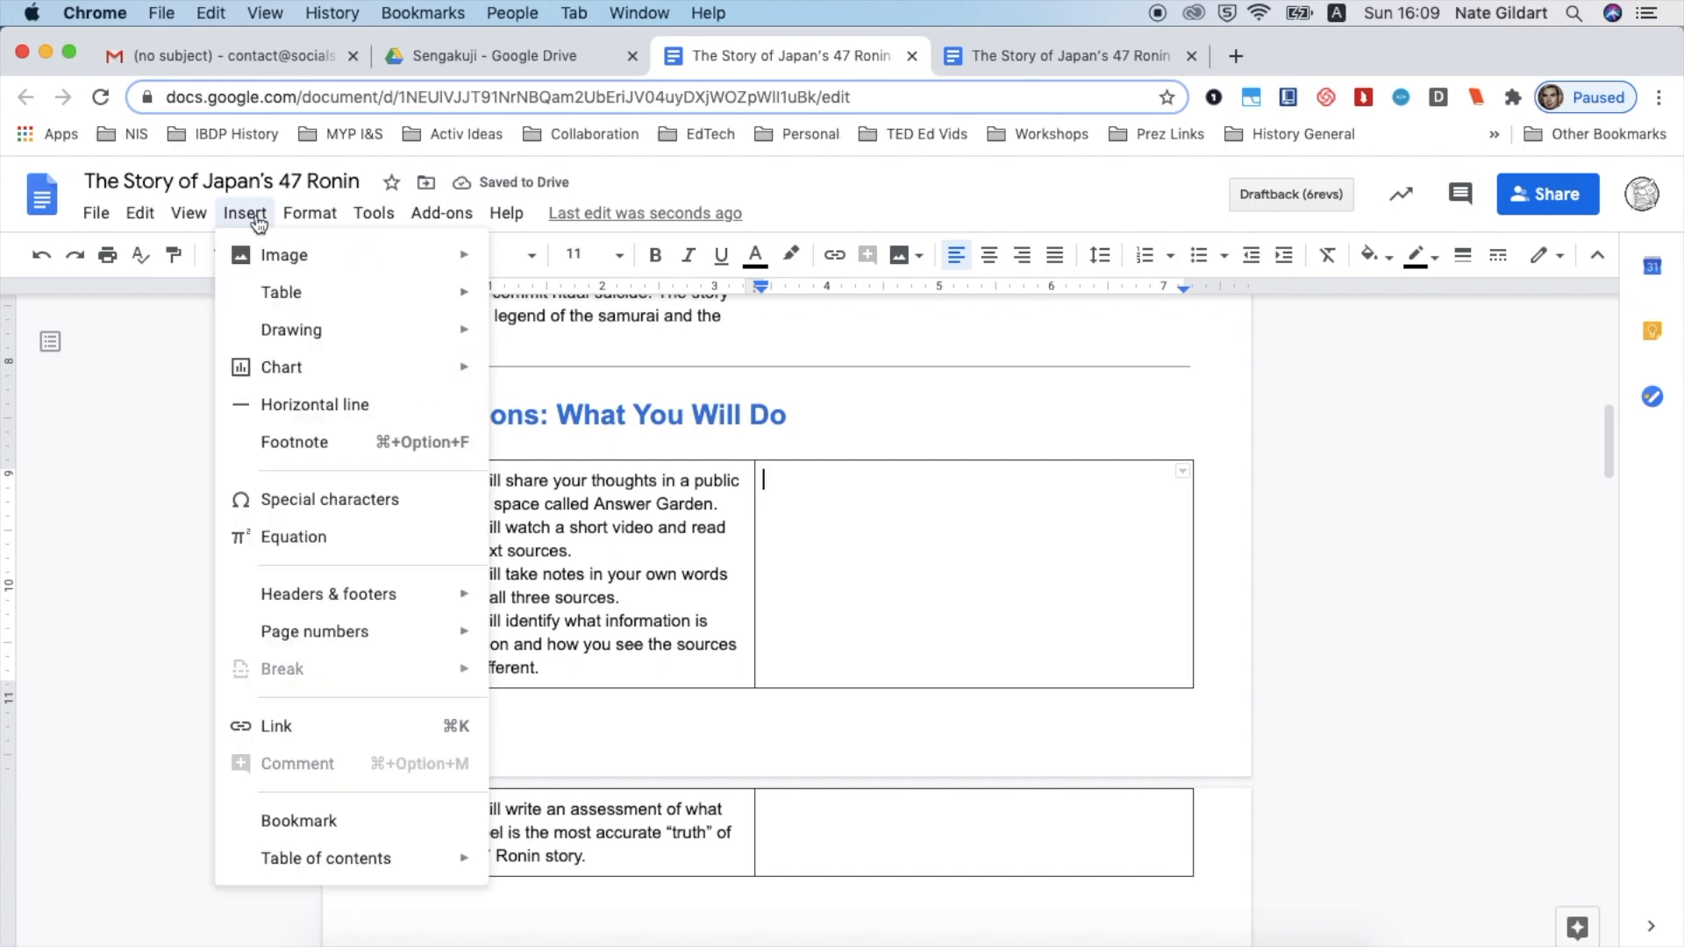
pyautogui.moveTo(248, 255)
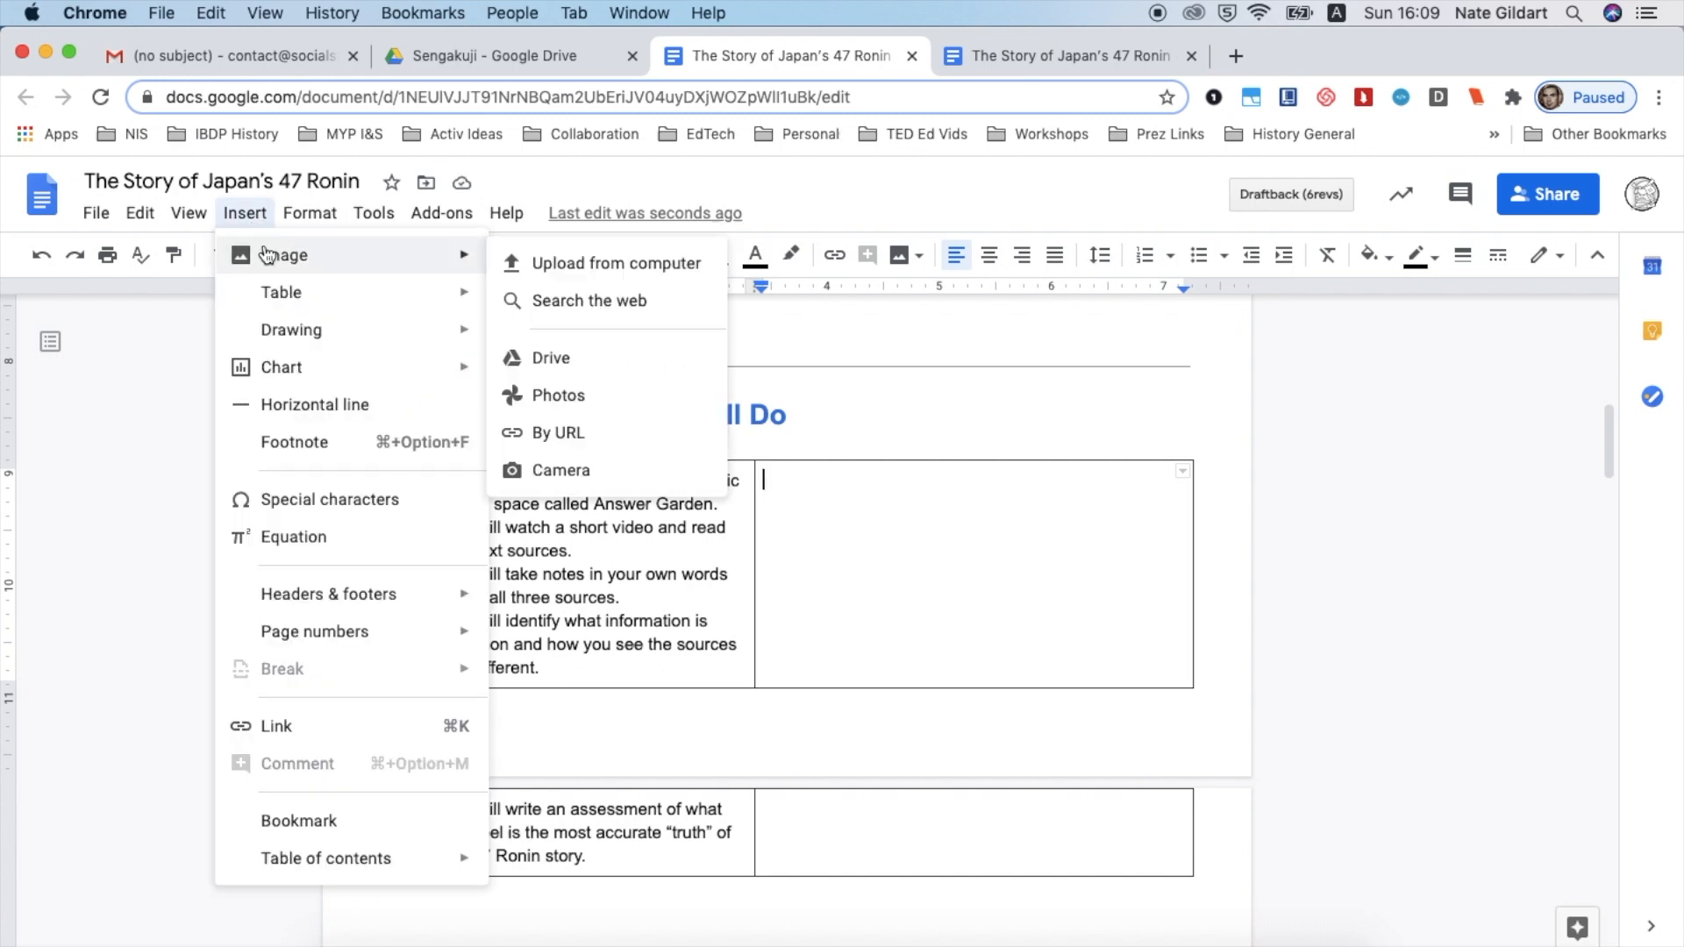
pyautogui.click(572, 267)
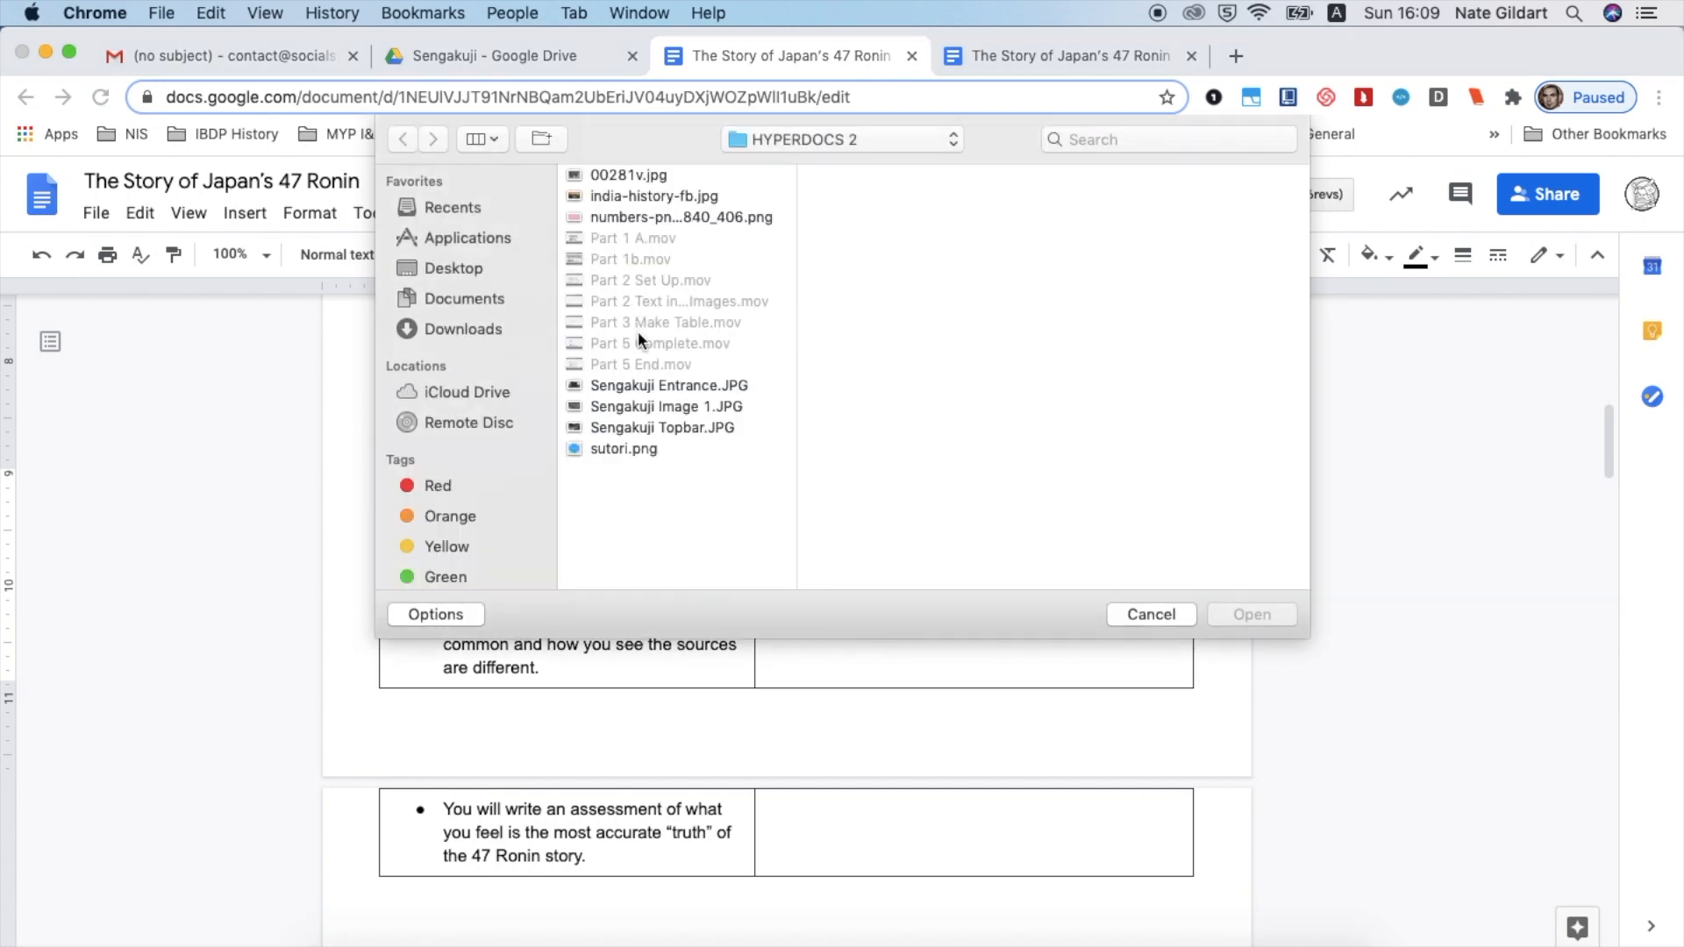
pyautogui.click(628, 387)
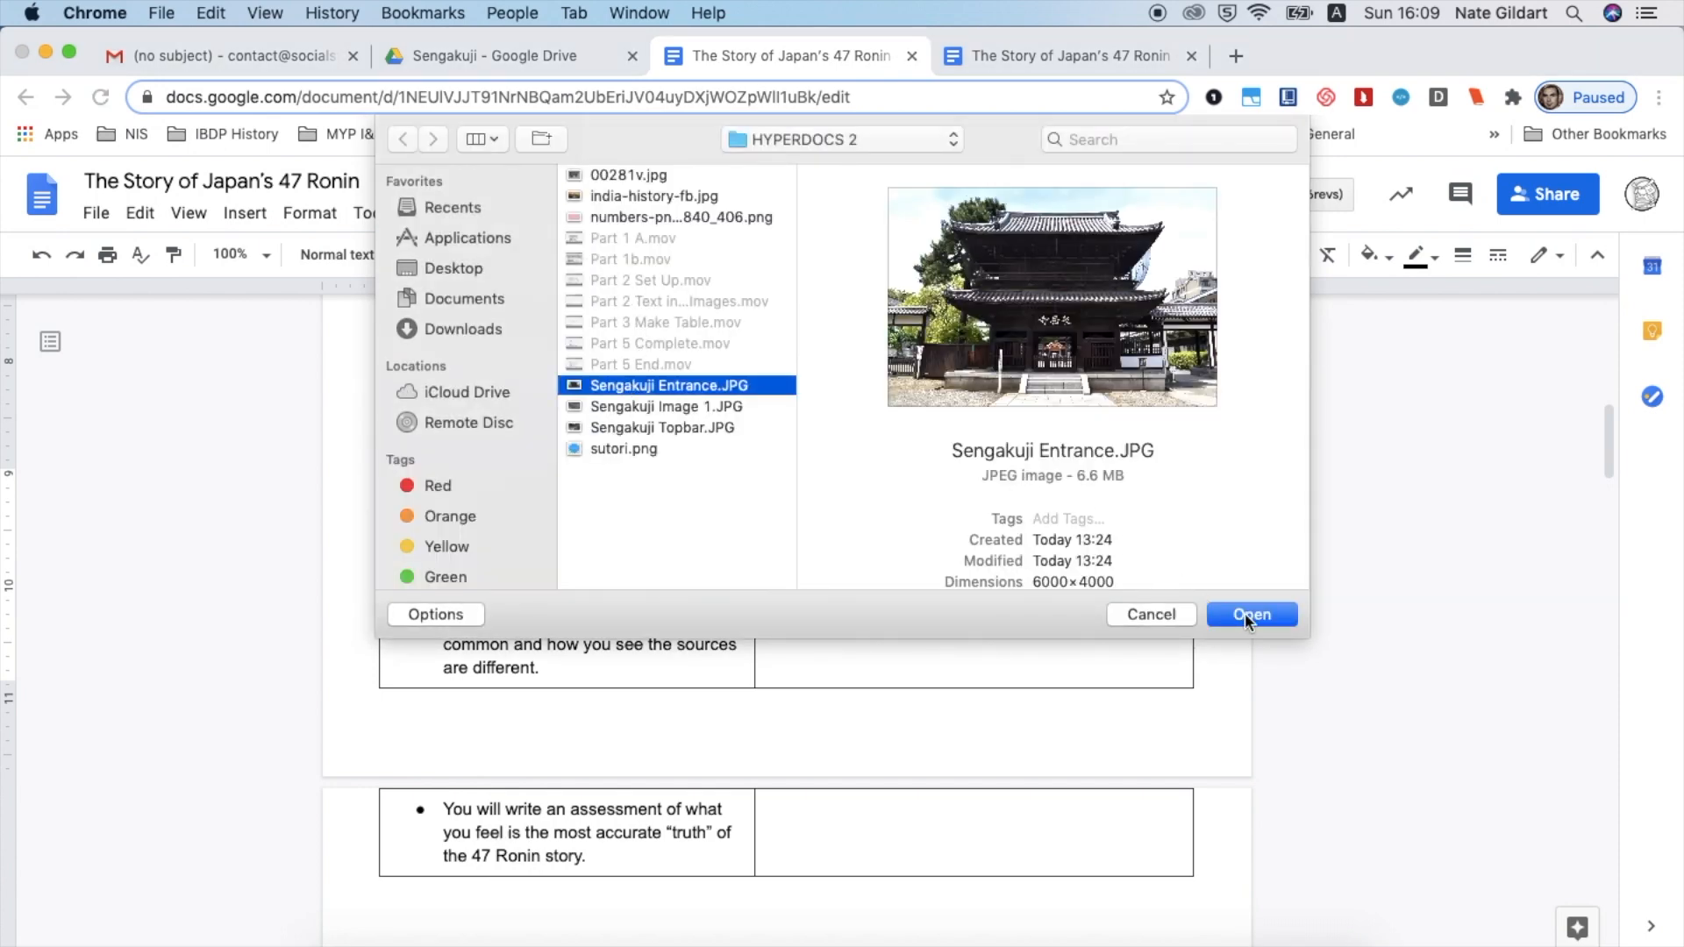
pyautogui.click(1248, 614)
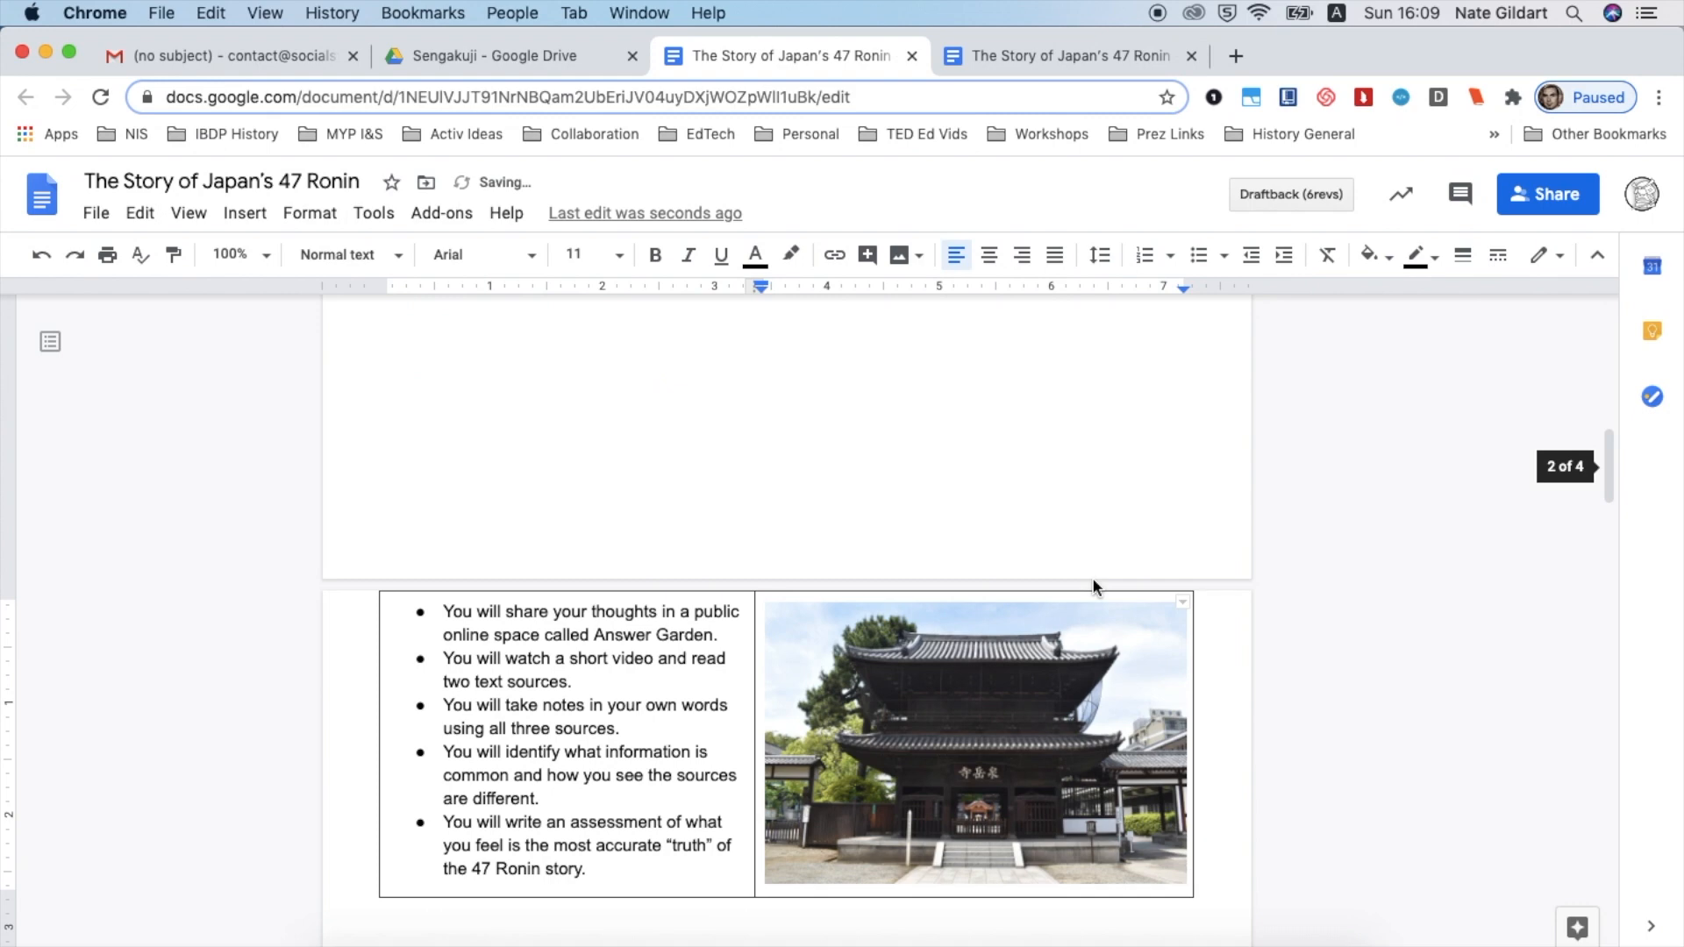
# - Shrink the temple entrance image in the table to about half its width
pyautogui.scroll(5, 1094, 580)
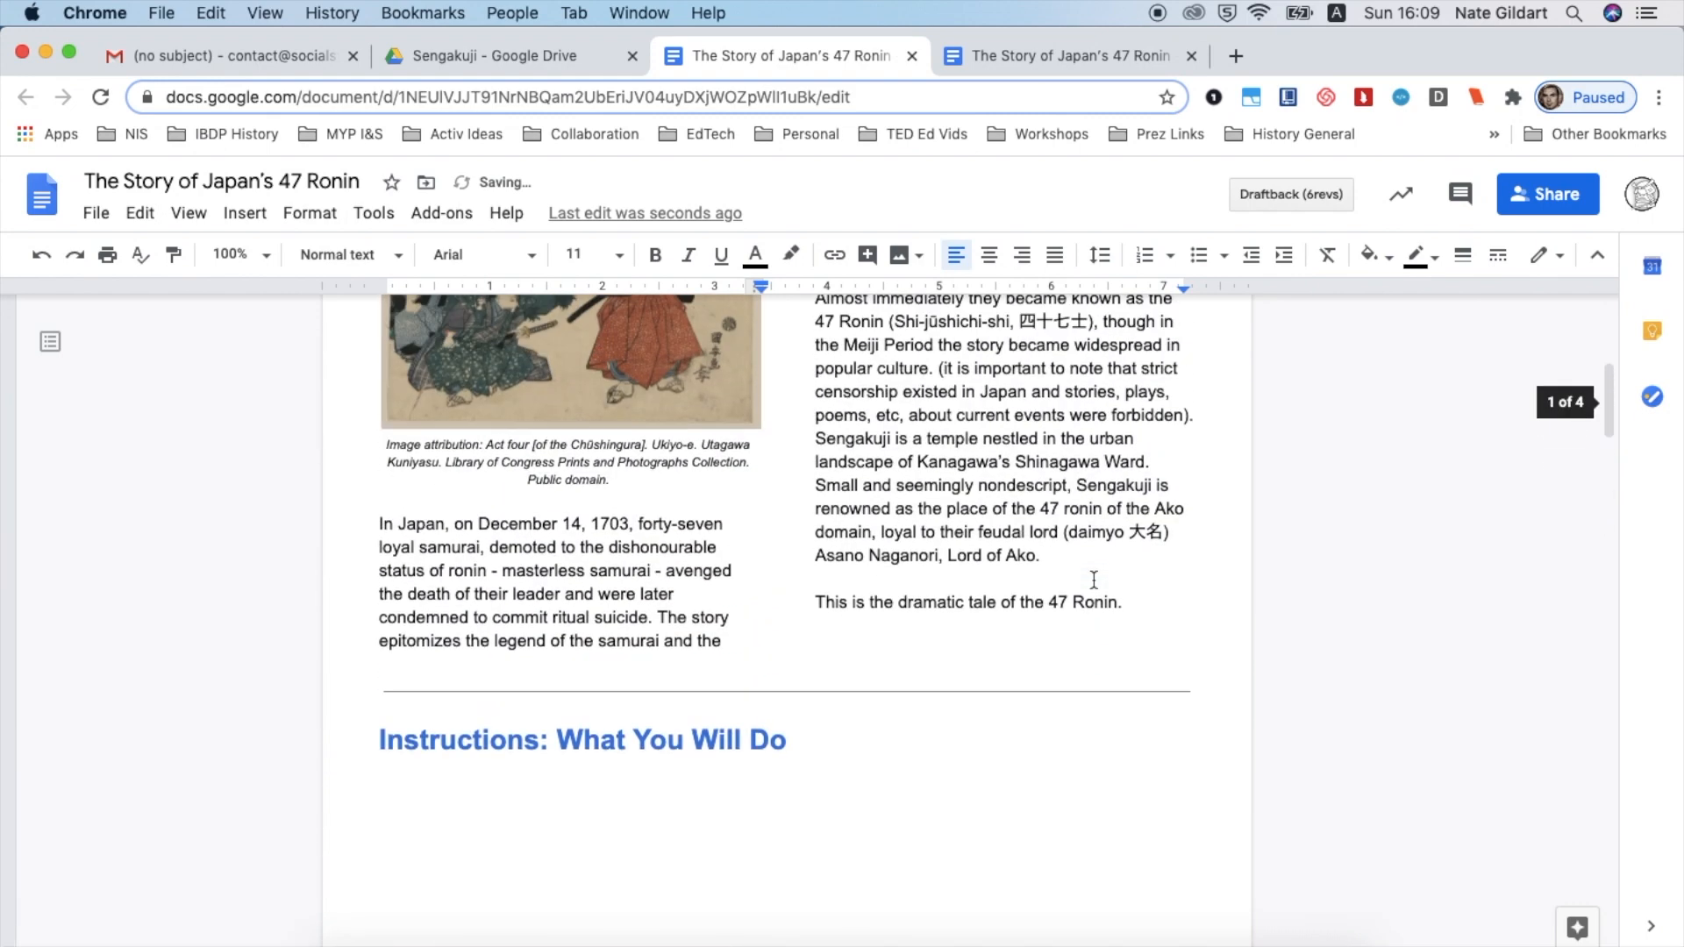
pyautogui.scroll(-4, 1094, 580)
pyautogui.click(1093, 579)
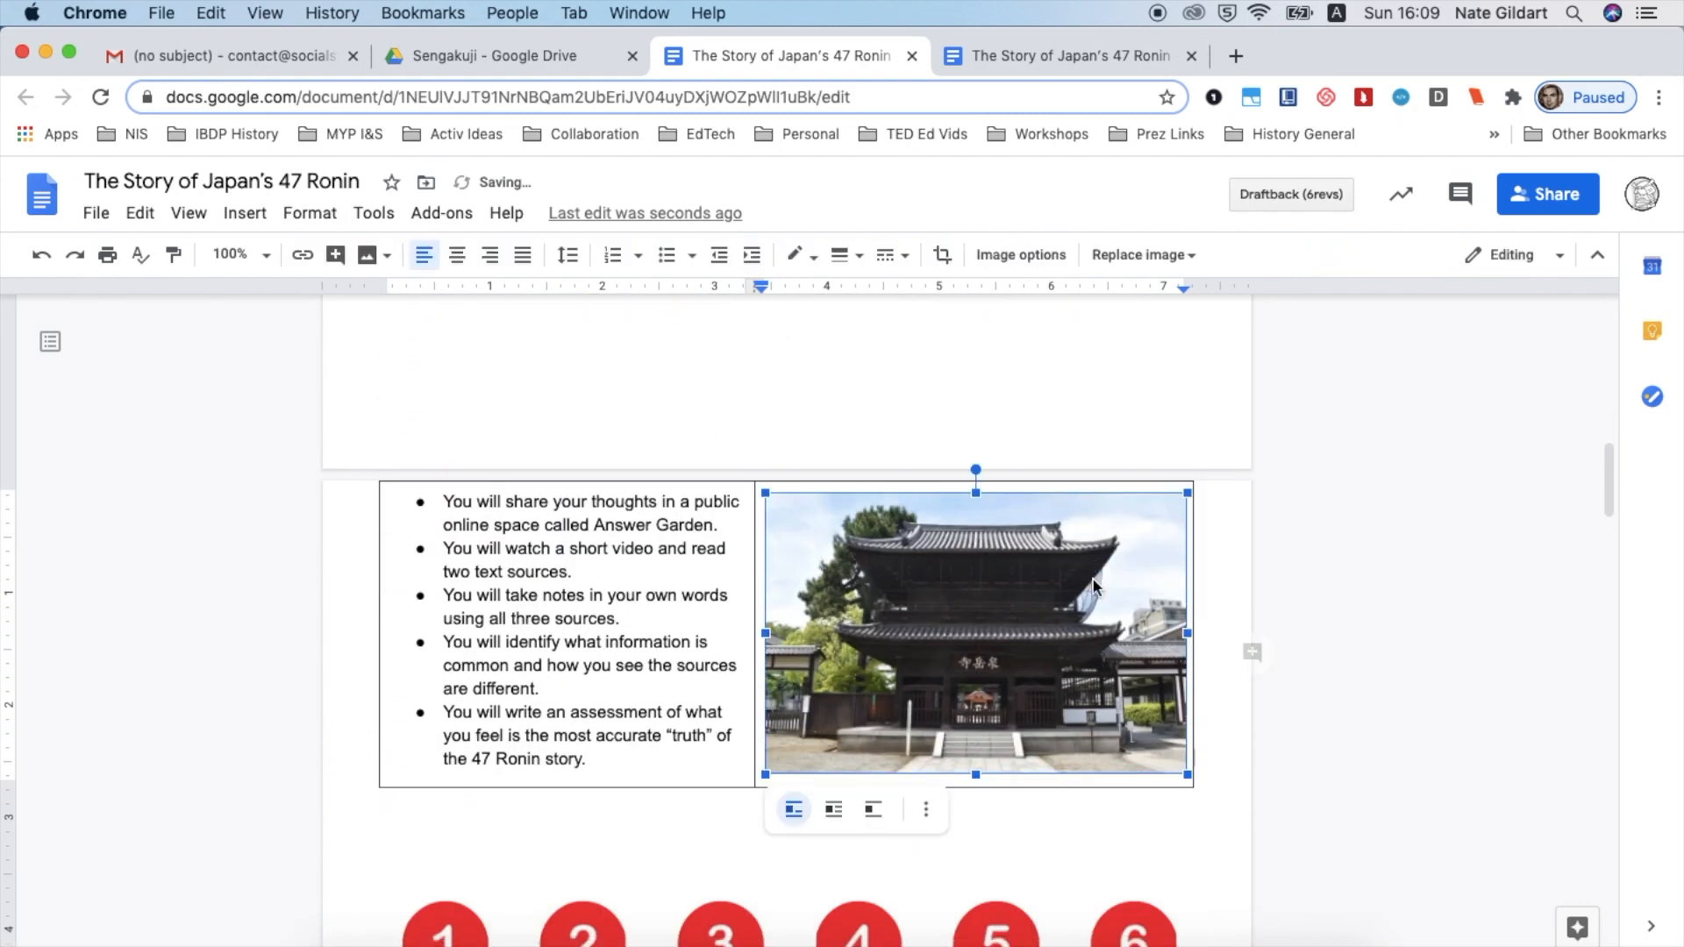
pyautogui.moveTo(1187, 772); pyautogui.dragTo(972, 629)
pyautogui.scroll(3, 856, 481)
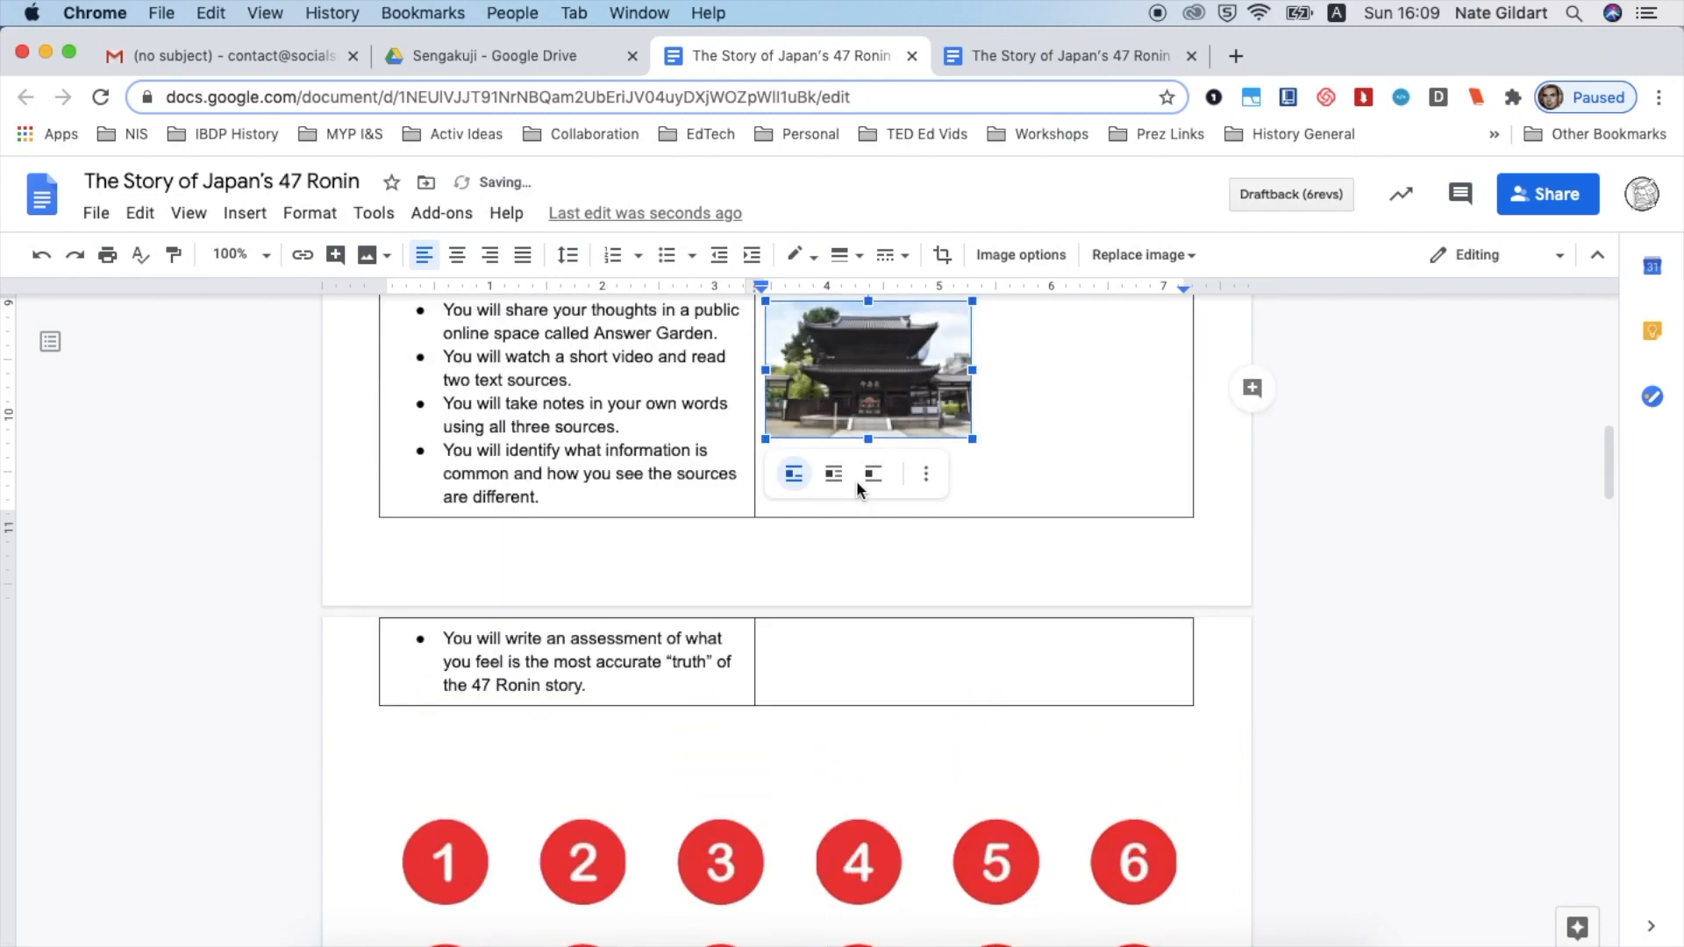
# - Copy the banner's caption "Image Attribution - Social Studies Samurai" onto a new line under the temple image in the table
pyautogui.click(988, 518)
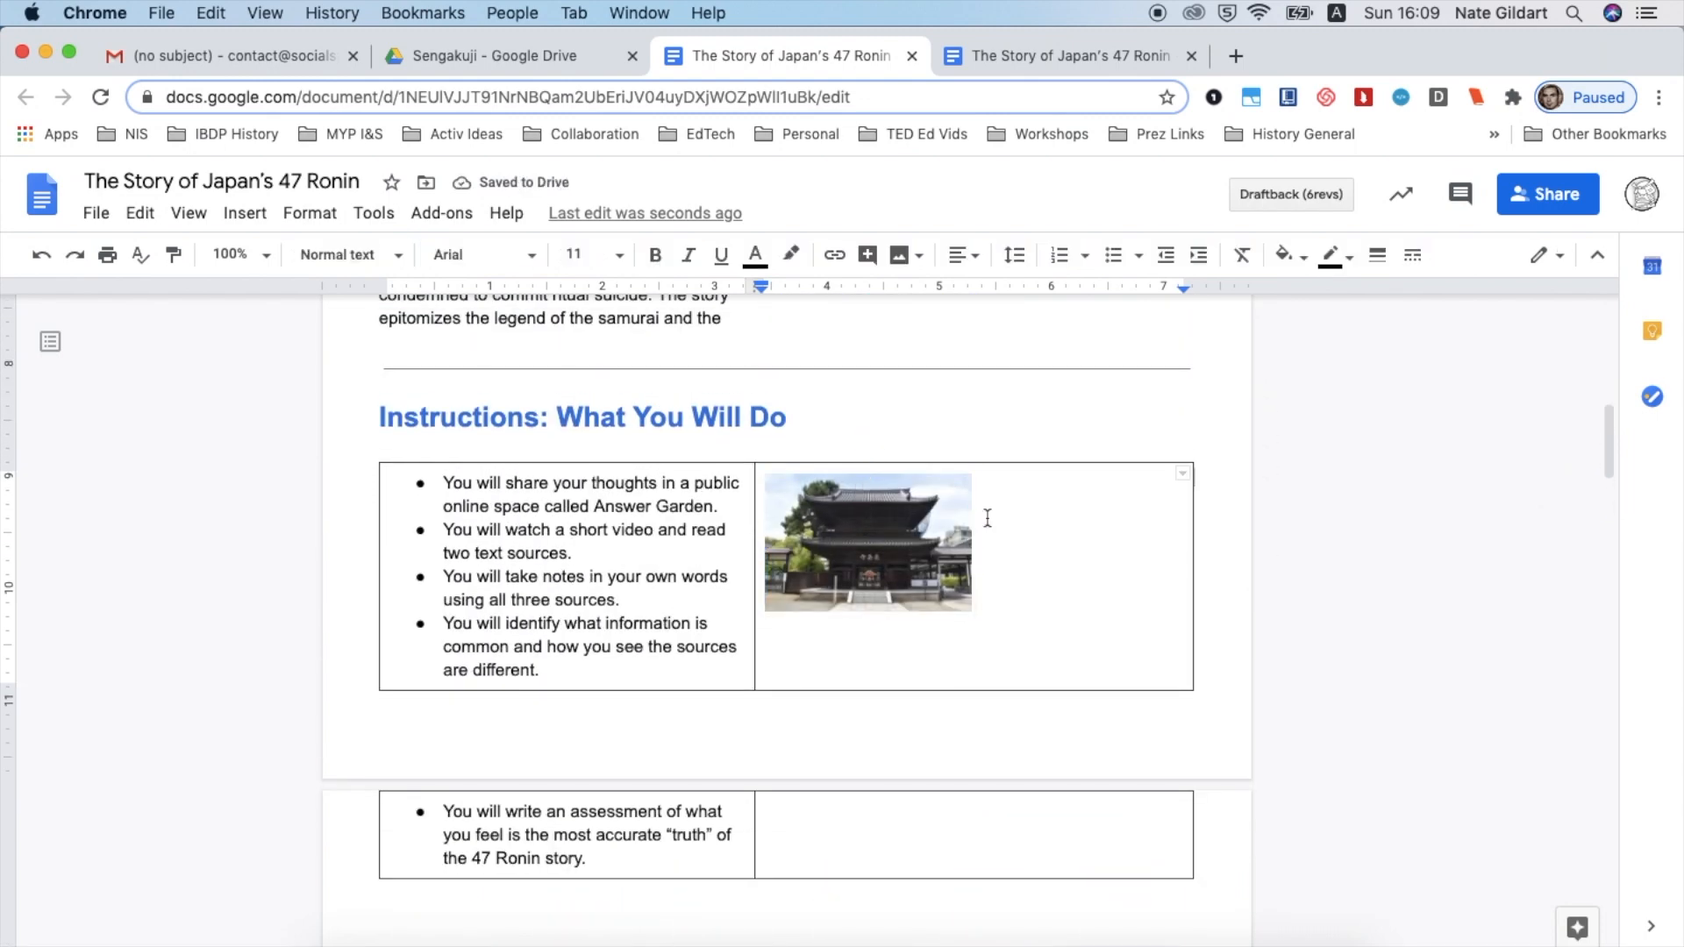
pyautogui.press('Return')
pyautogui.scroll(10, 987, 517)
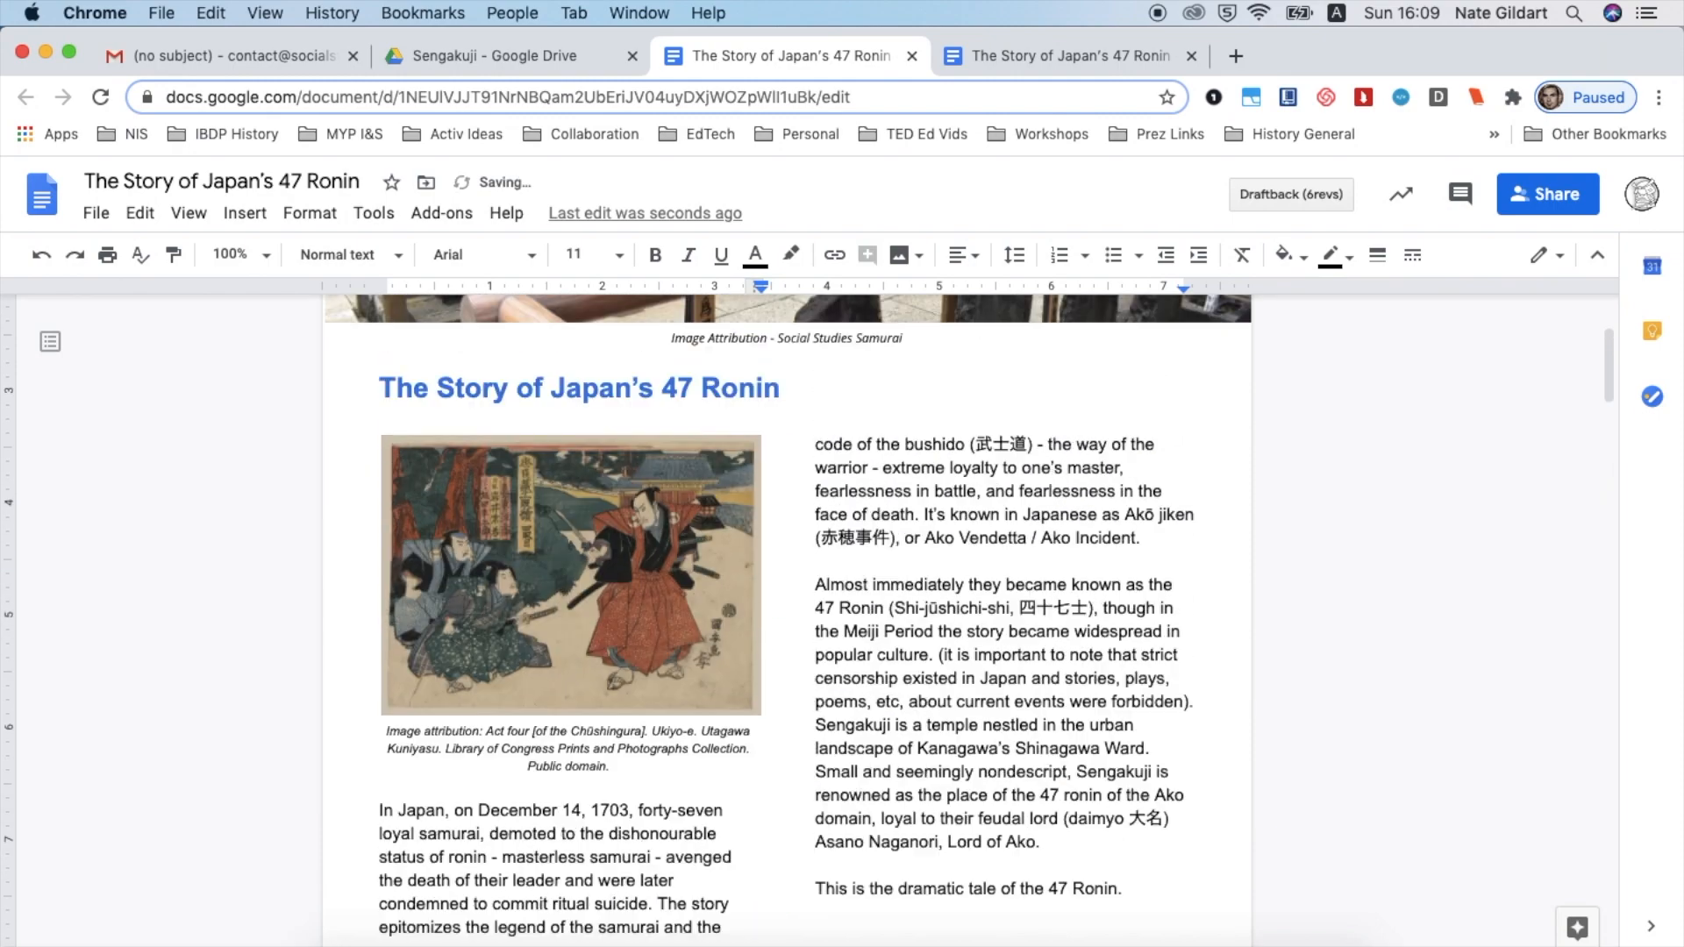
pyautogui.moveTo(912, 576); pyautogui.dragTo(654, 581)
pyautogui.scroll(-8, 654, 581)
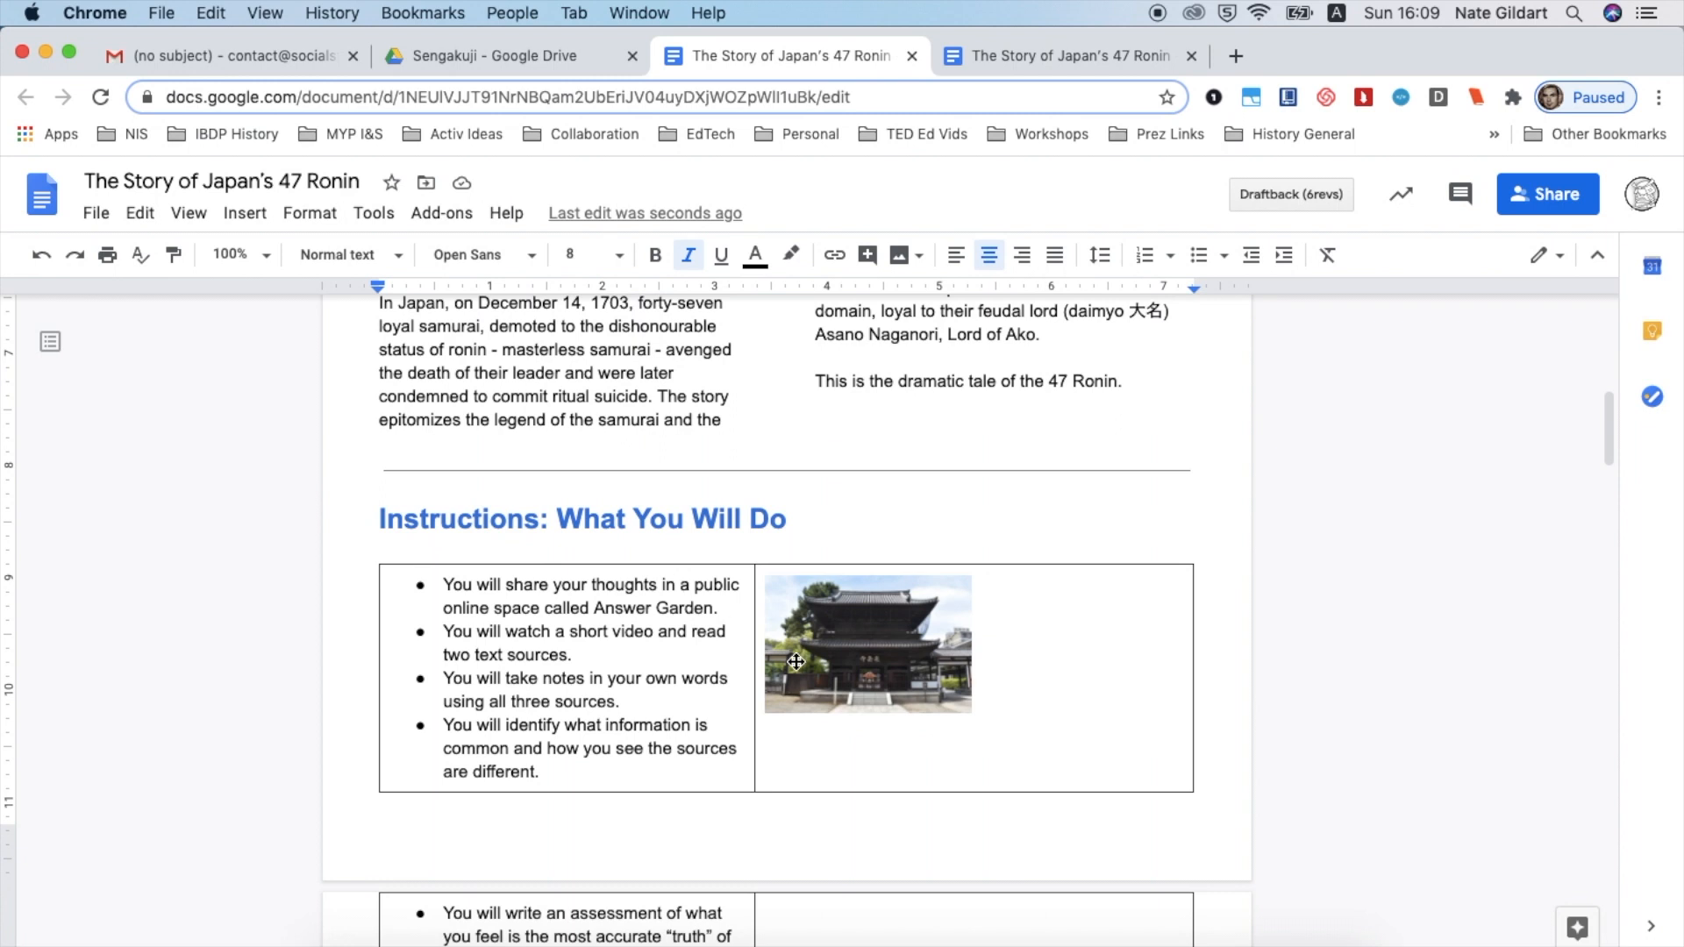
pyautogui.click(818, 736)
pyautogui.press('super+v')
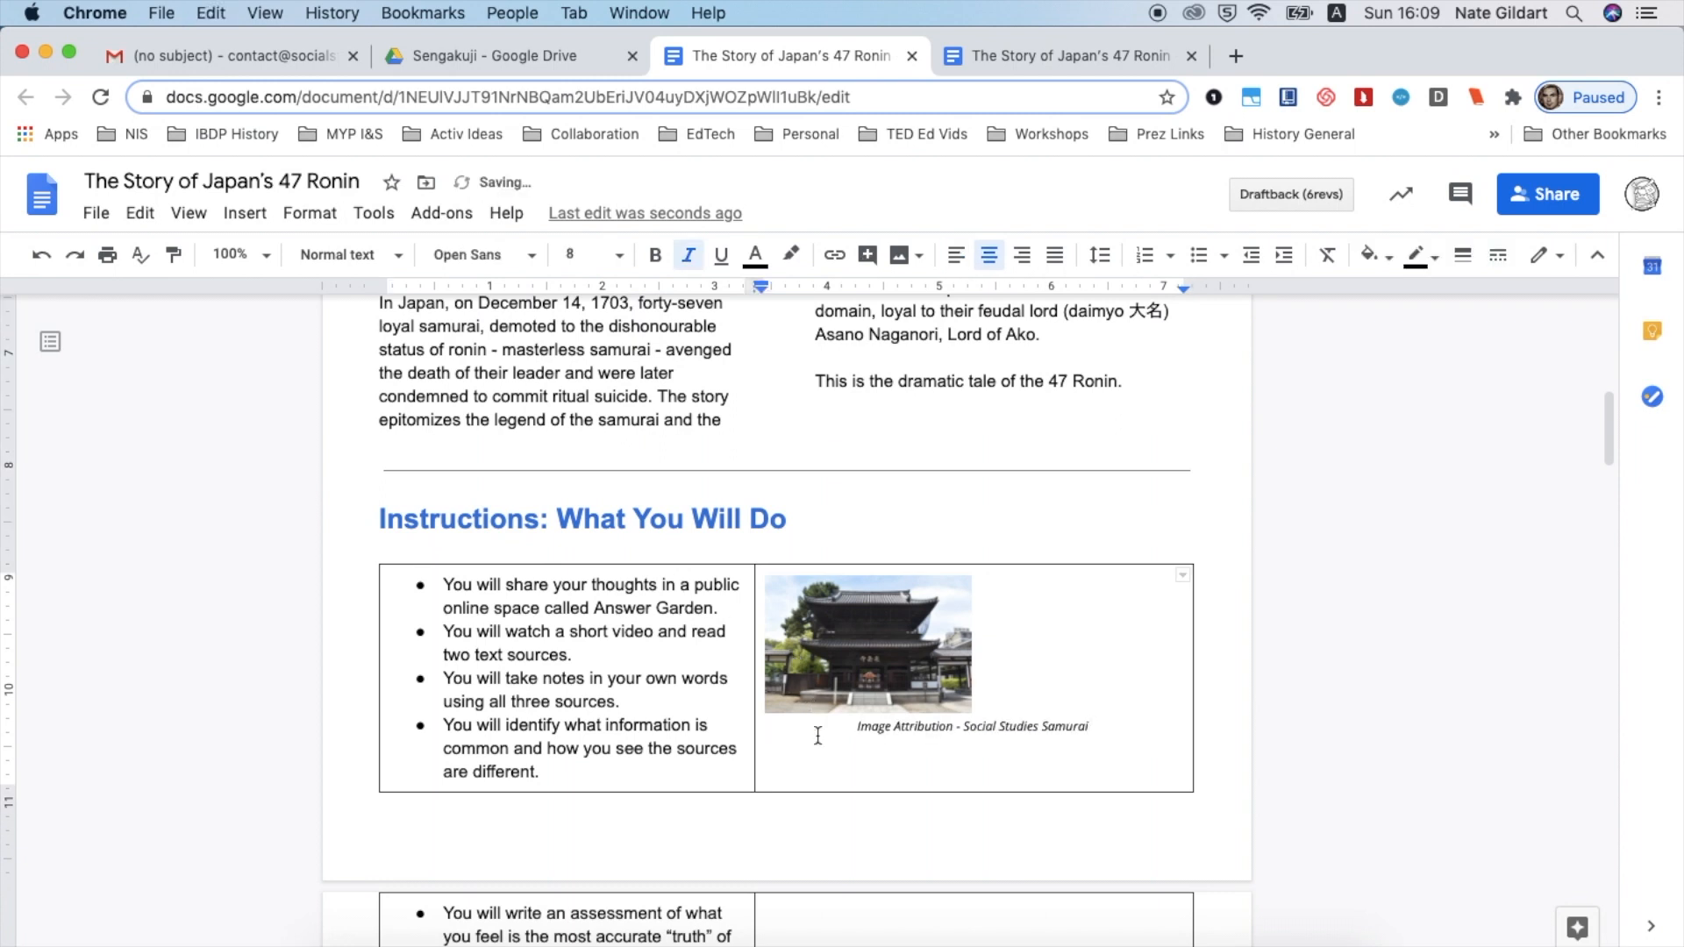
# - Centre the temple image in its table cell and widen the table's first column until the image column is just wider than the picture
pyautogui.click(868, 647)
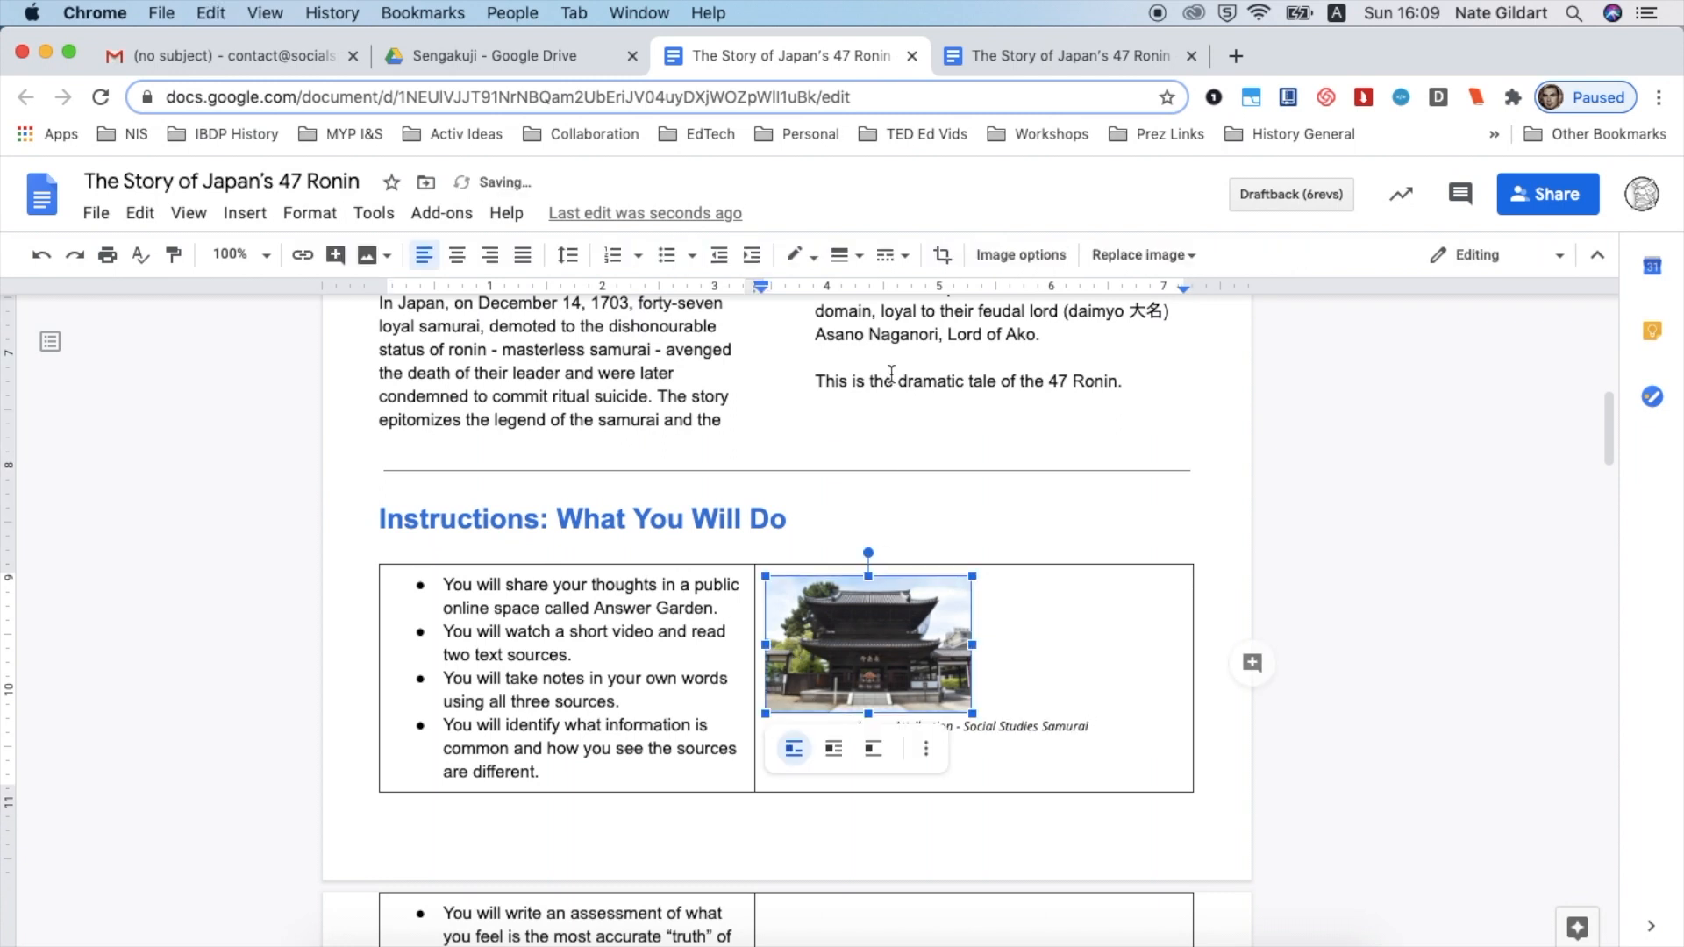
pyautogui.click(457, 254)
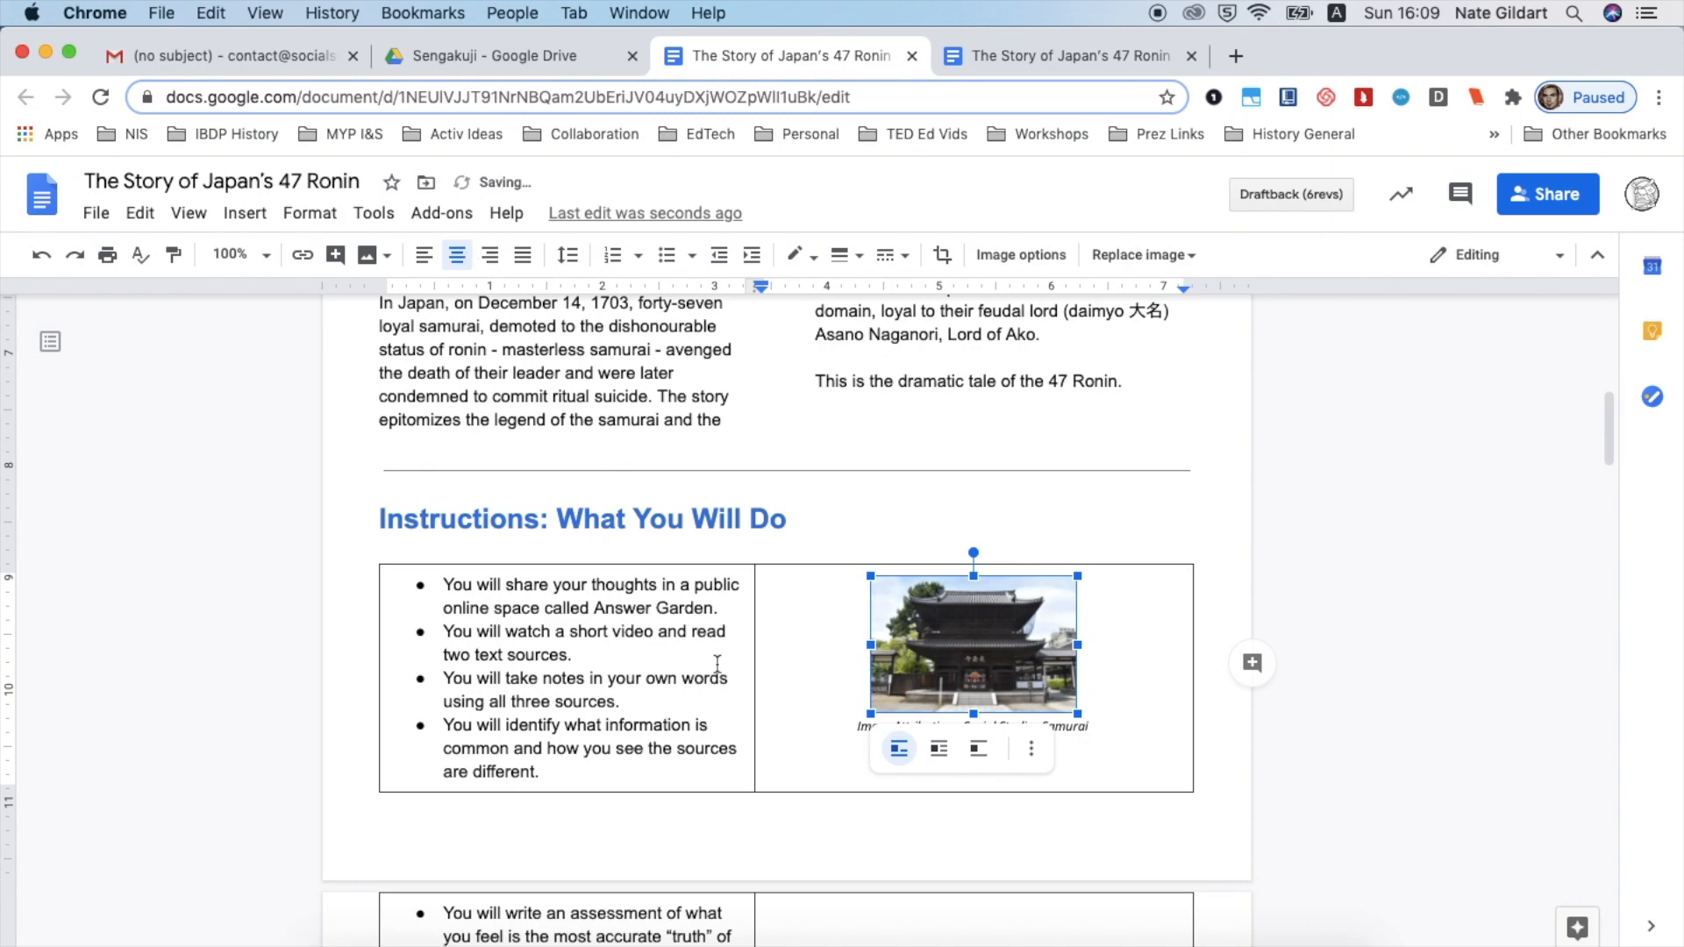
pyautogui.moveTo(754, 649); pyautogui.dragTo(911, 650)
pyautogui.click(767, 673)
pyautogui.scroll(-2, 766, 674)
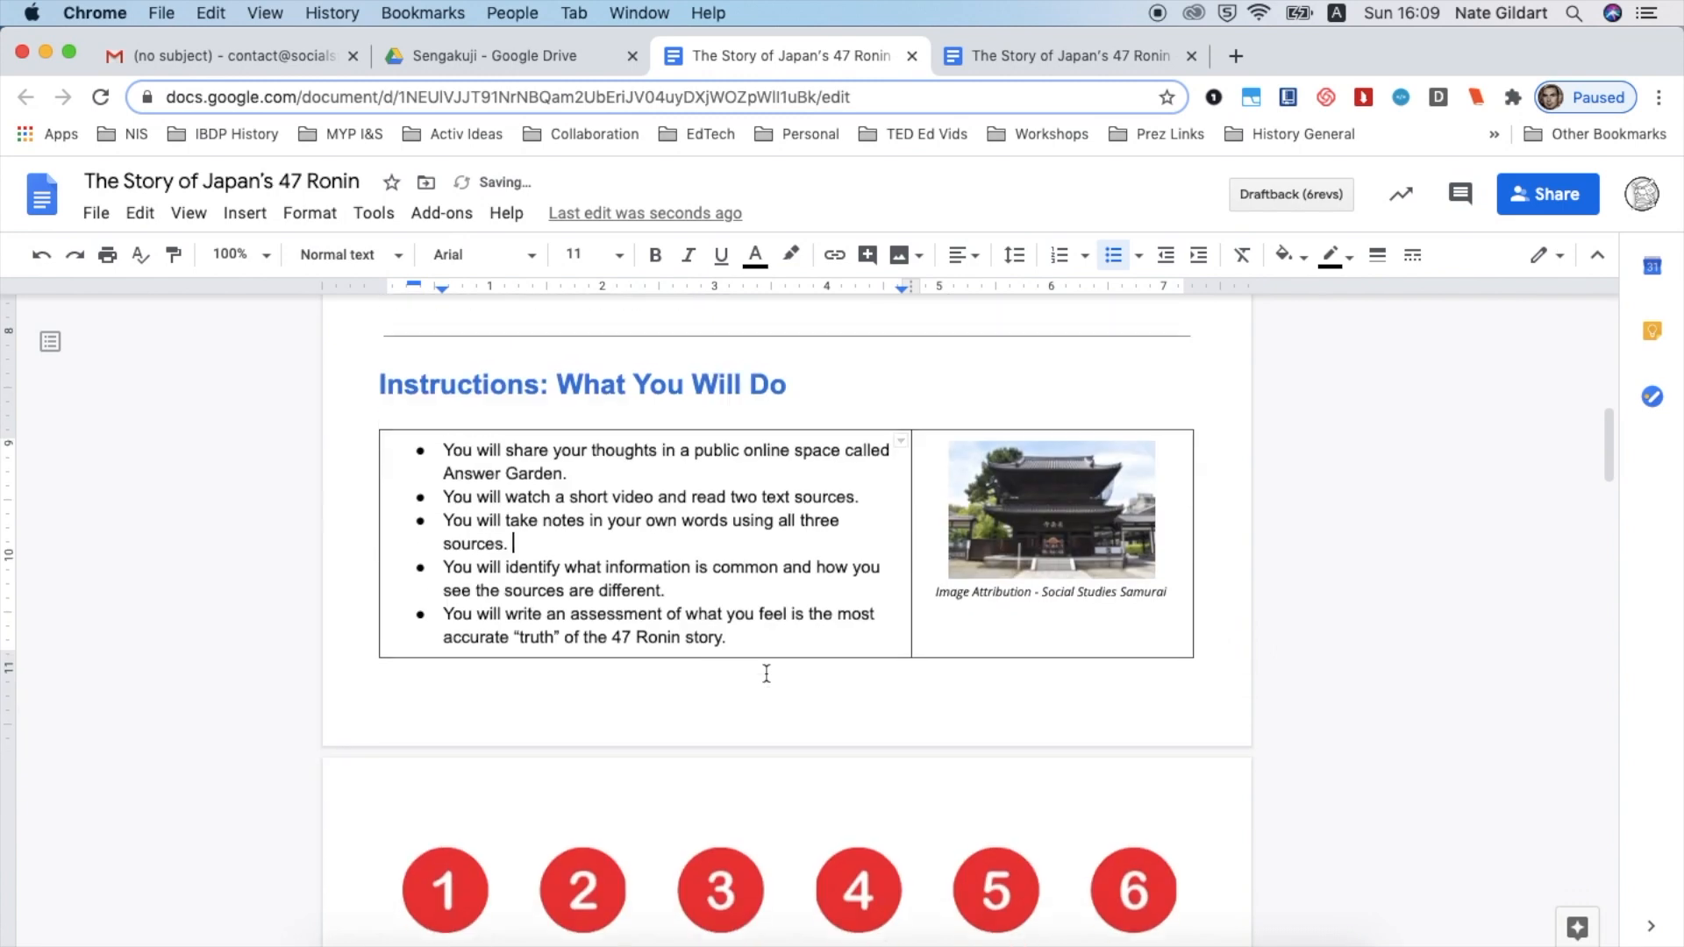
pyautogui.scroll(4, 647, 459)
pyautogui.scroll(-3, 647, 458)
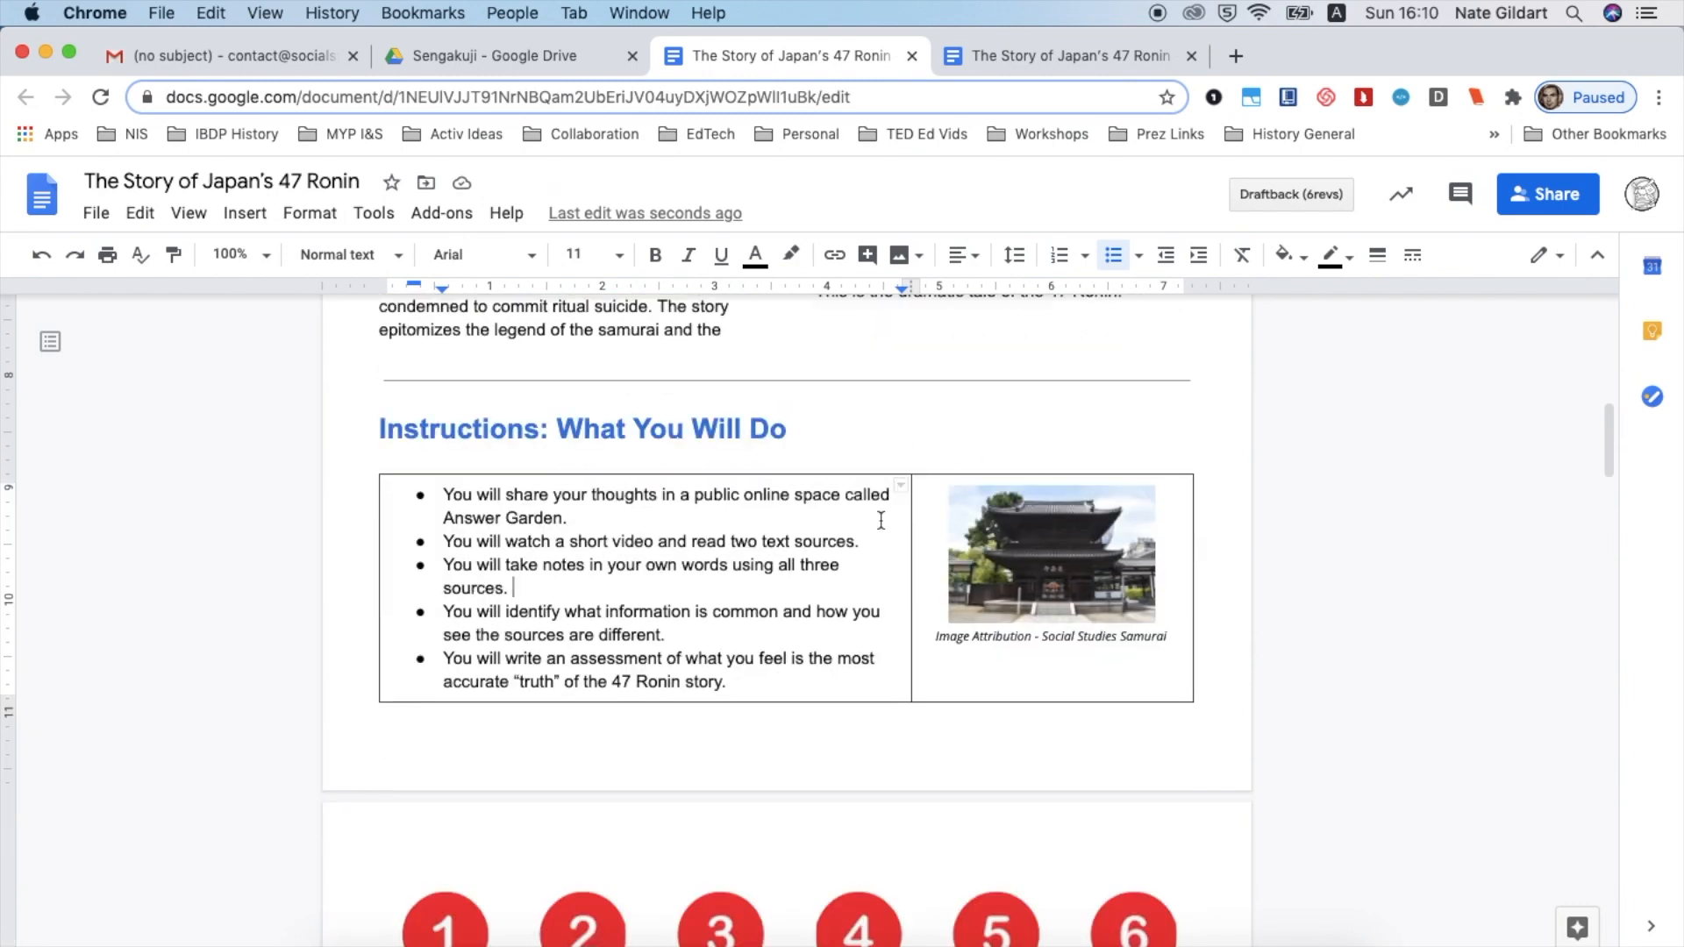
# - Hide the instructions table's borders by setting the table border width to 0 pt
pyautogui.rightClick(847, 517)
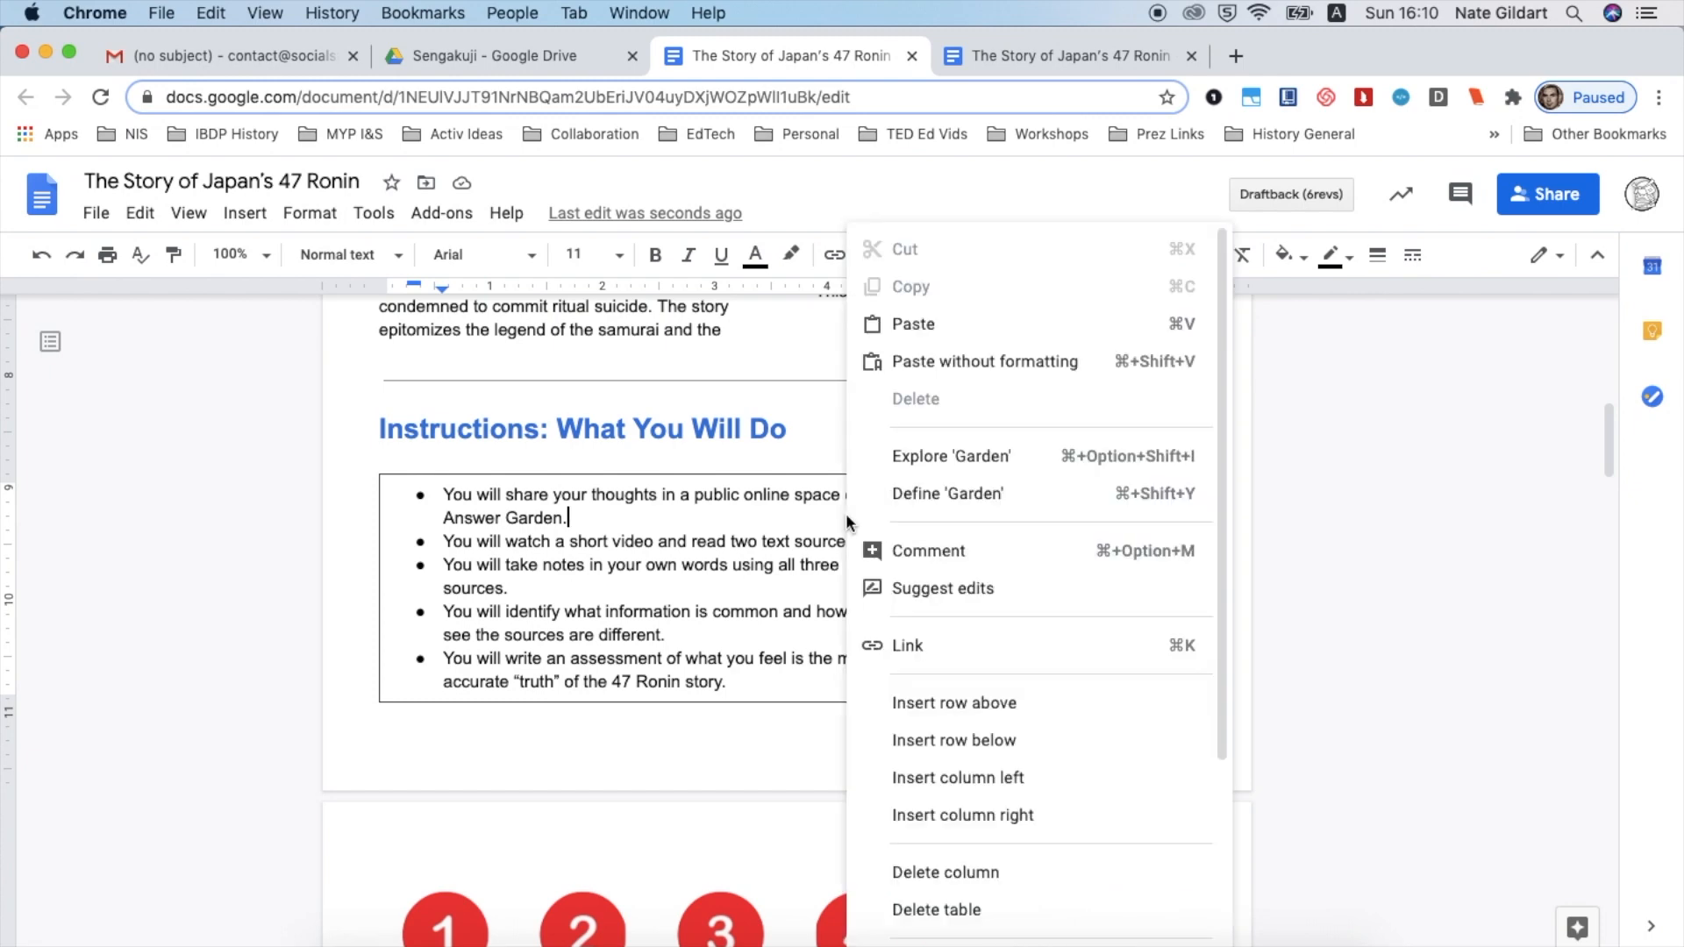
pyautogui.scroll(-5, 870, 514)
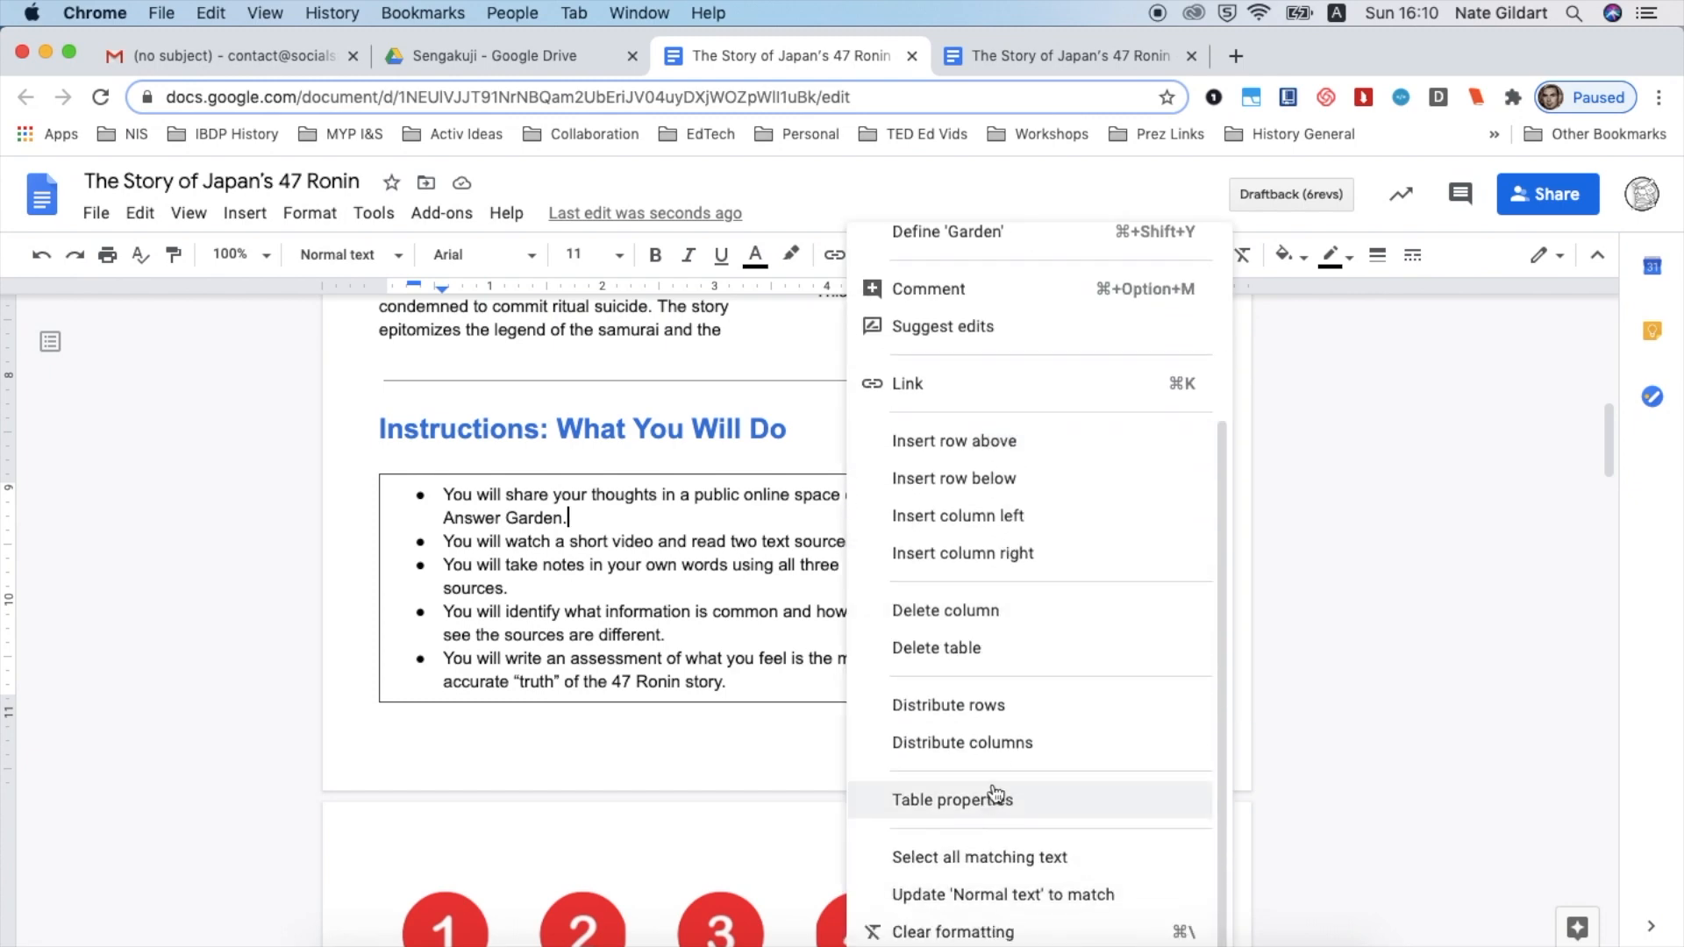
pyautogui.click(990, 802)
pyautogui.click(706, 426)
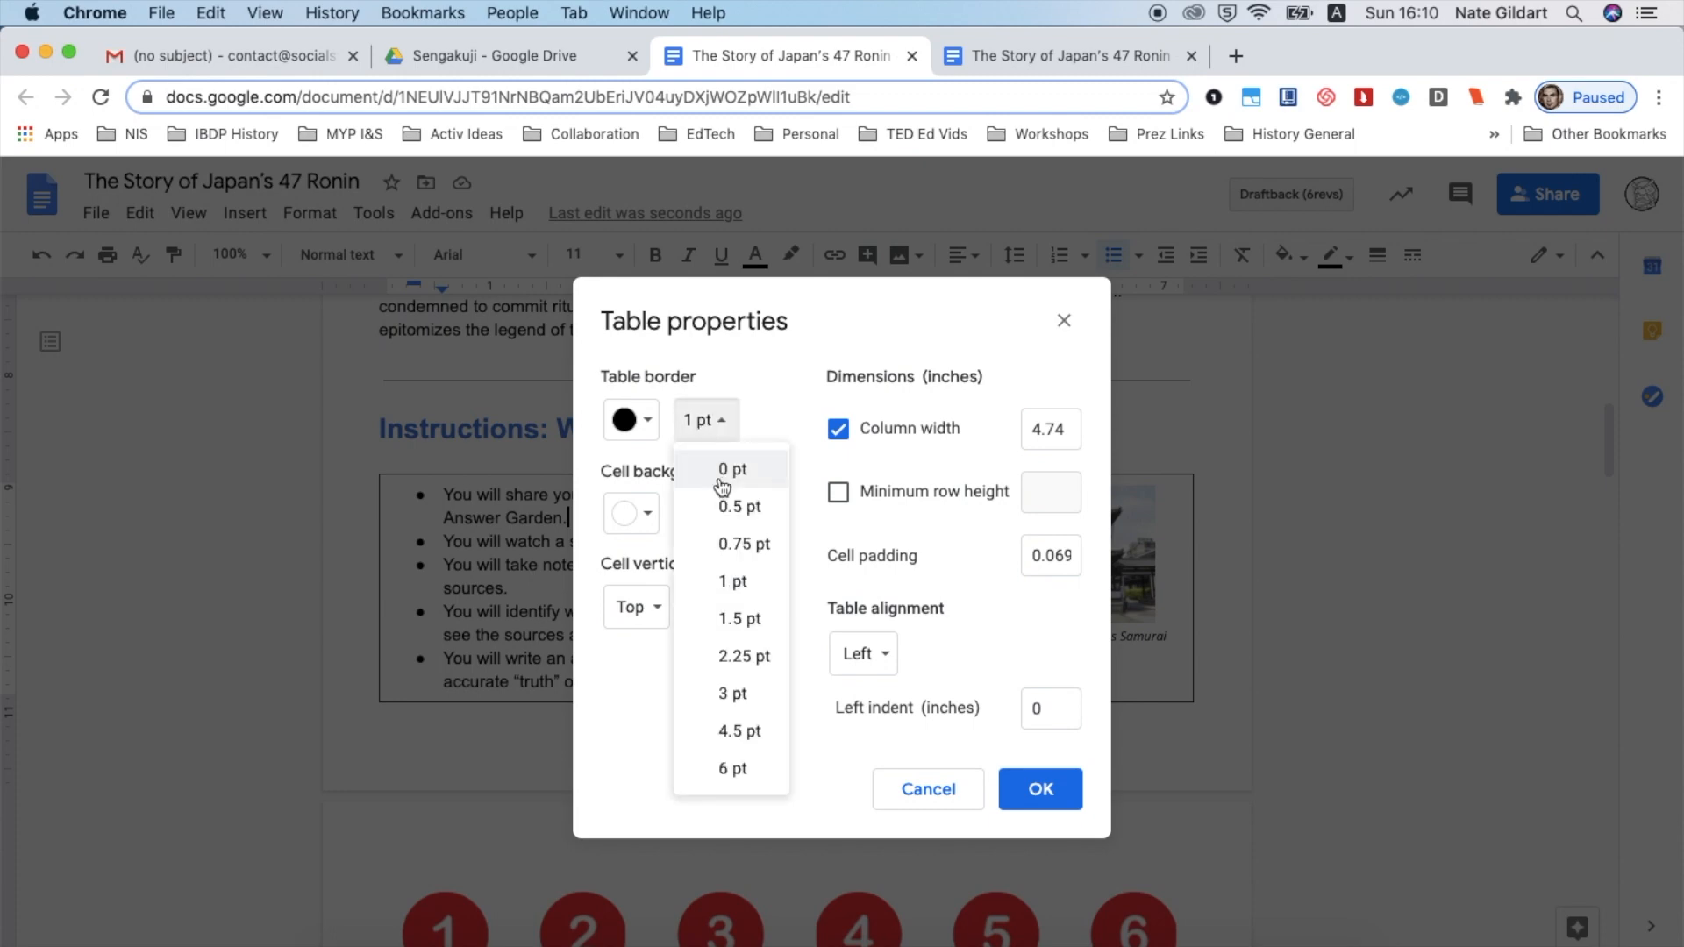
pyautogui.click(728, 465)
pyautogui.click(1023, 787)
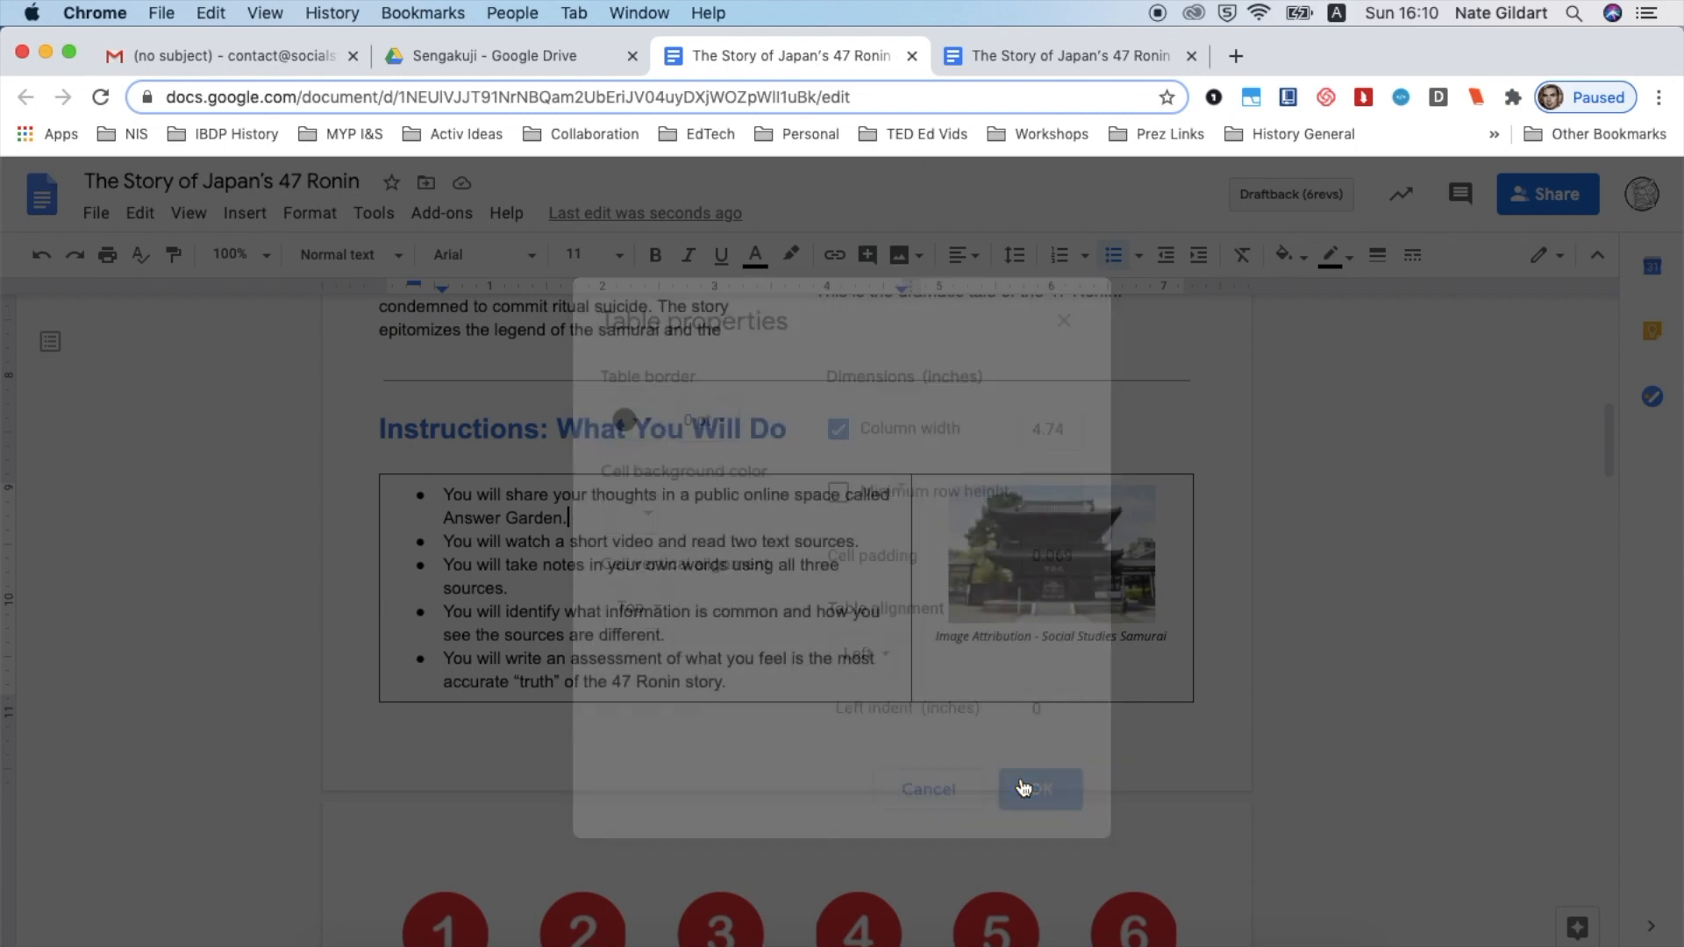
# - Add two blank lines between the red numbered-circles image and the Answer Garden paragraph
pyautogui.scroll(-10, 684, 583)
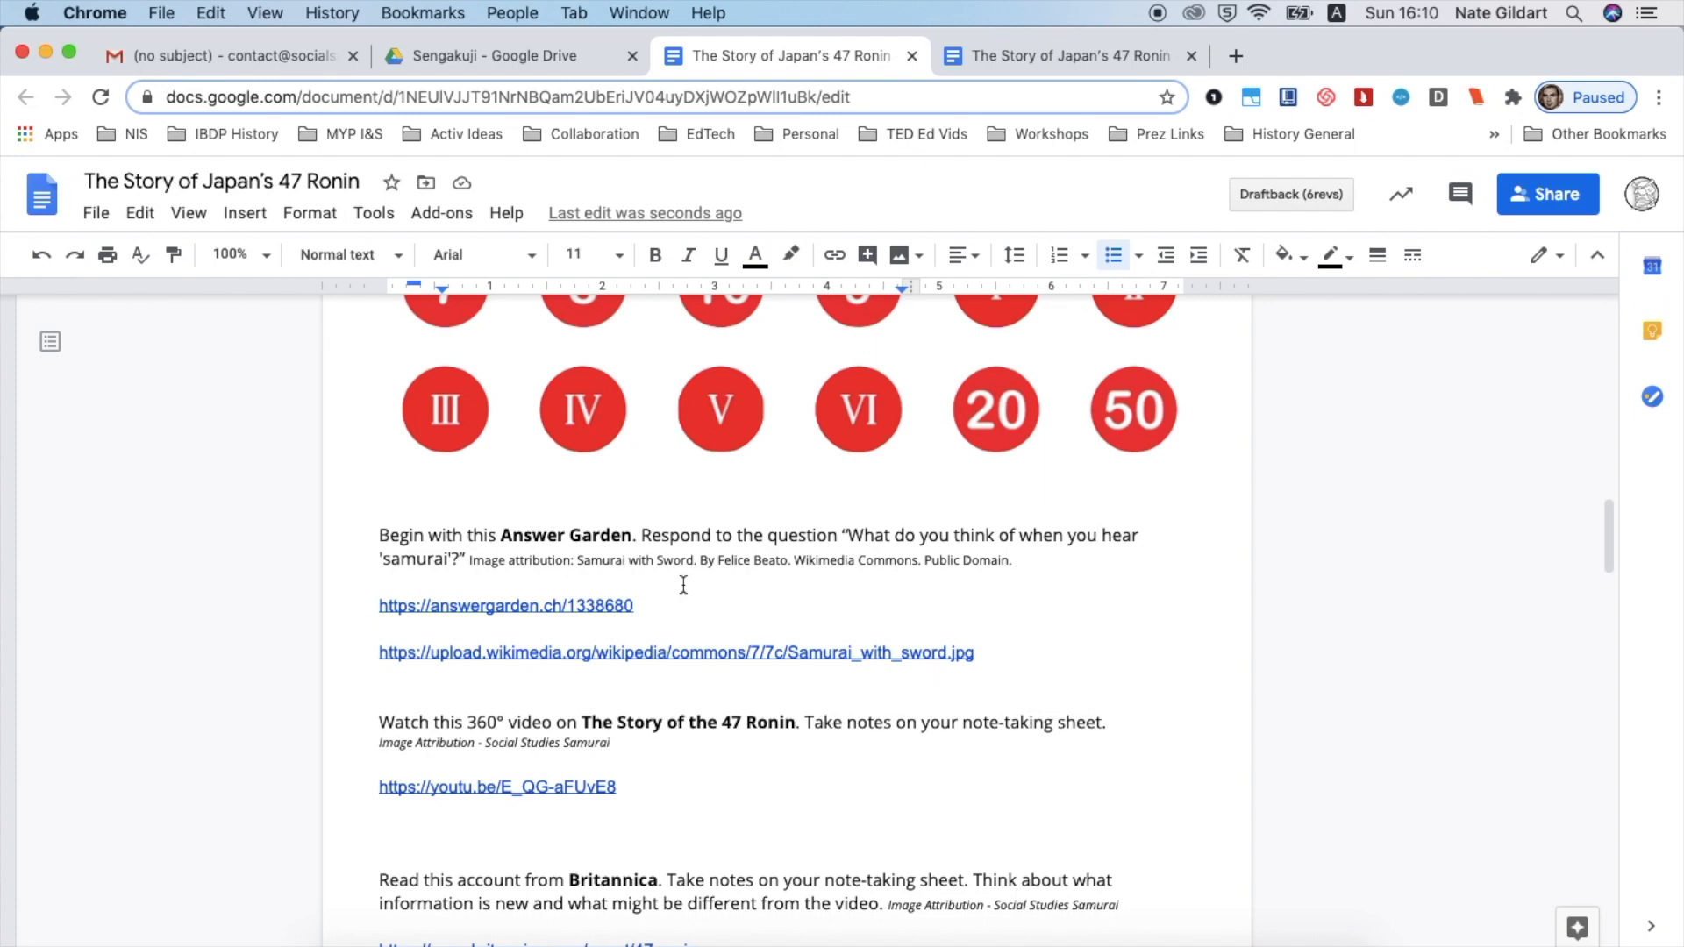
pyautogui.scroll(3, 683, 584)
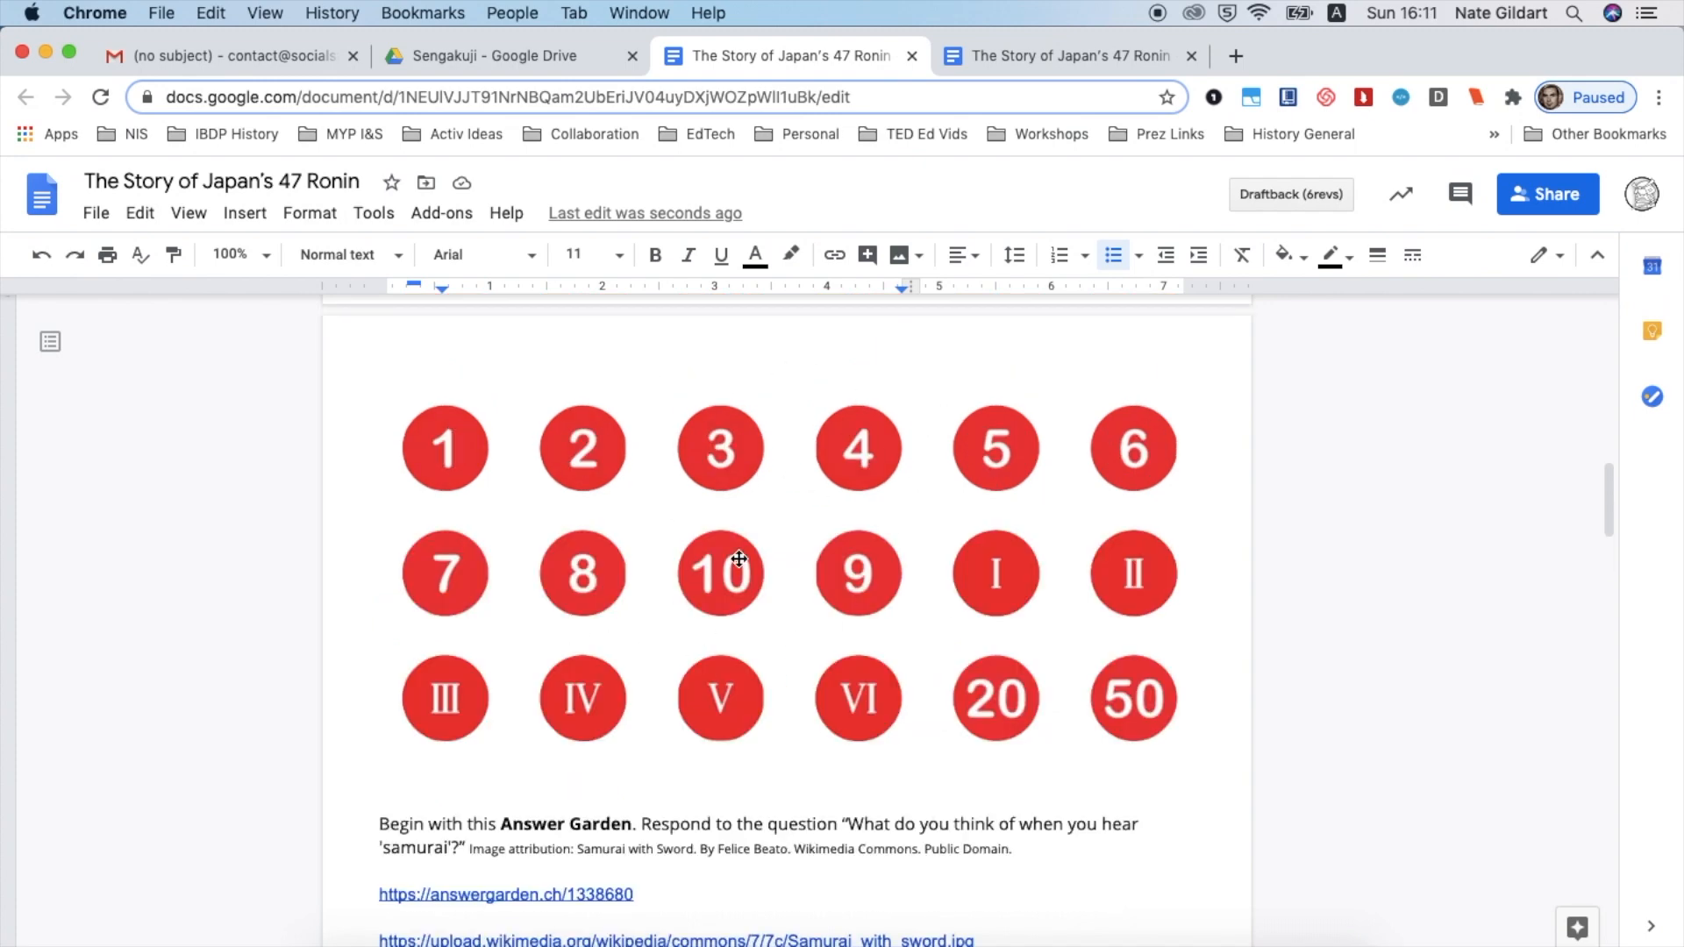
pyautogui.scroll(-4, 738, 559)
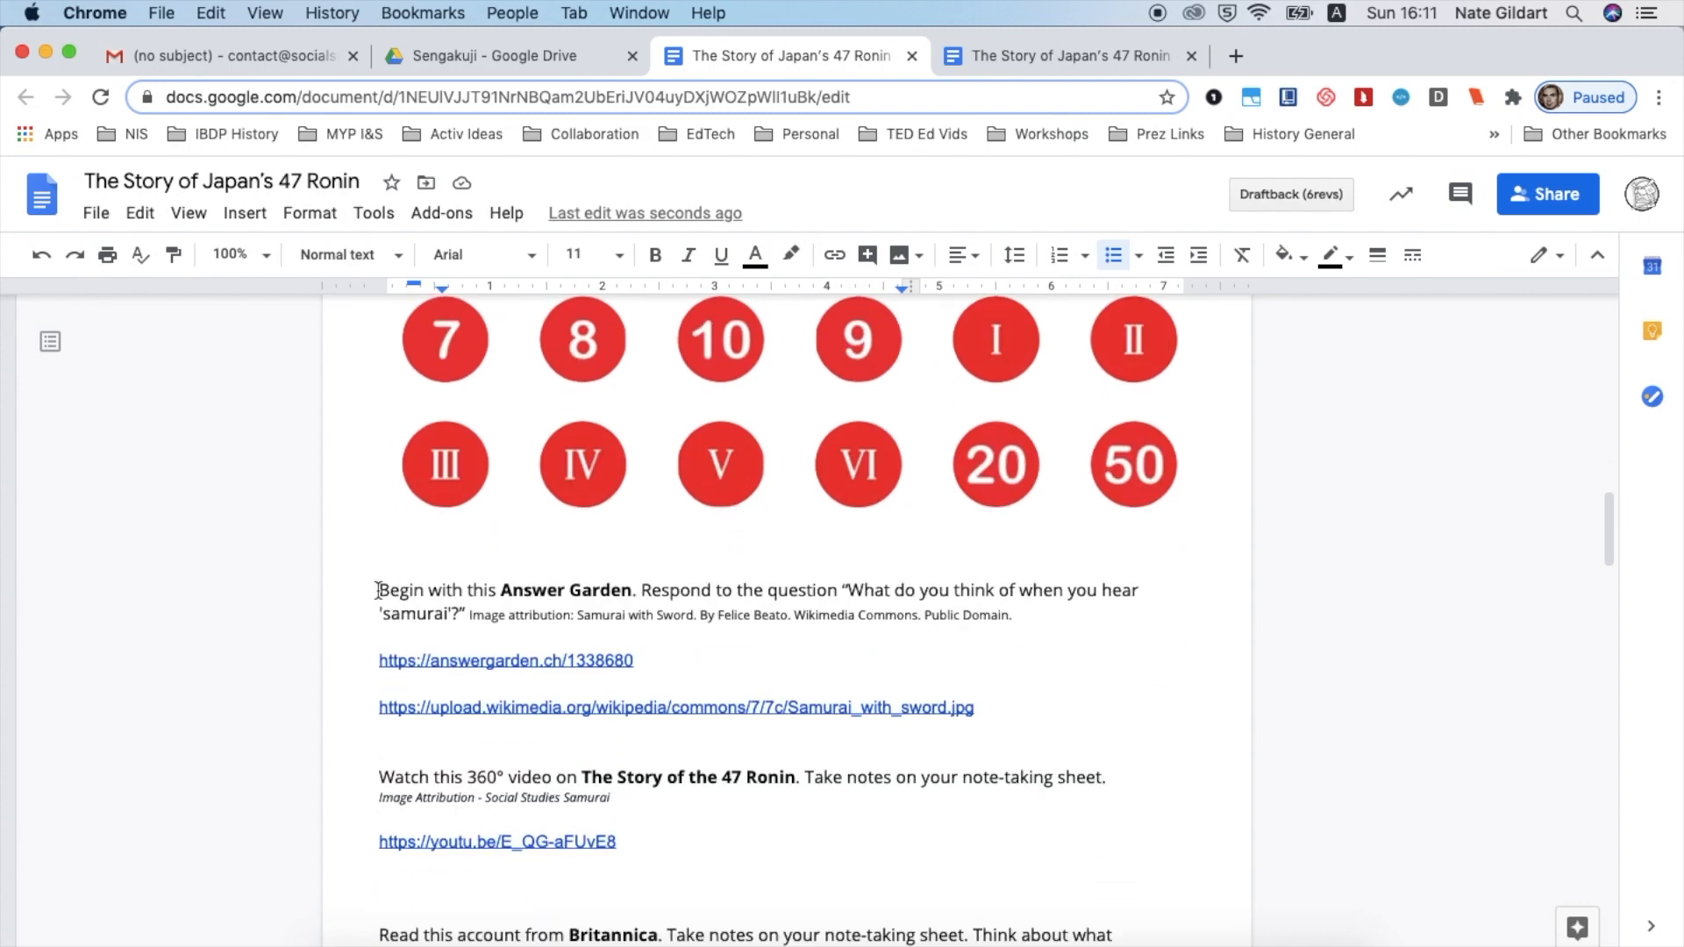
pyautogui.click(368, 776)
pyautogui.scroll(3, 534, 598)
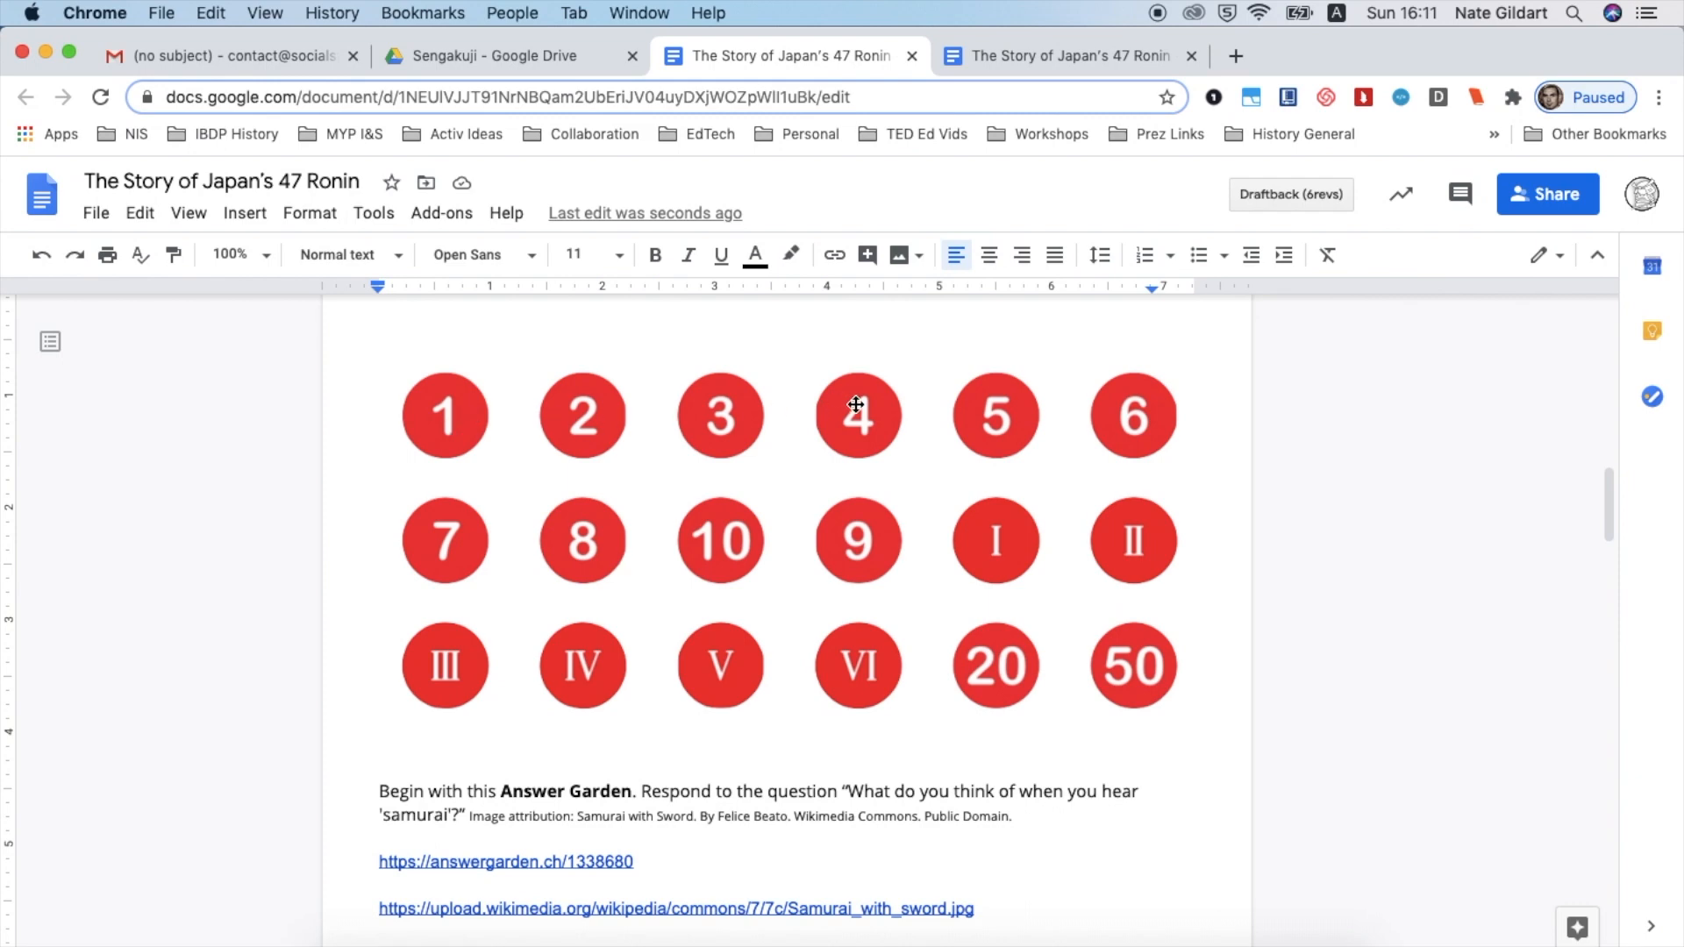
pyautogui.scroll(-2, 855, 404)
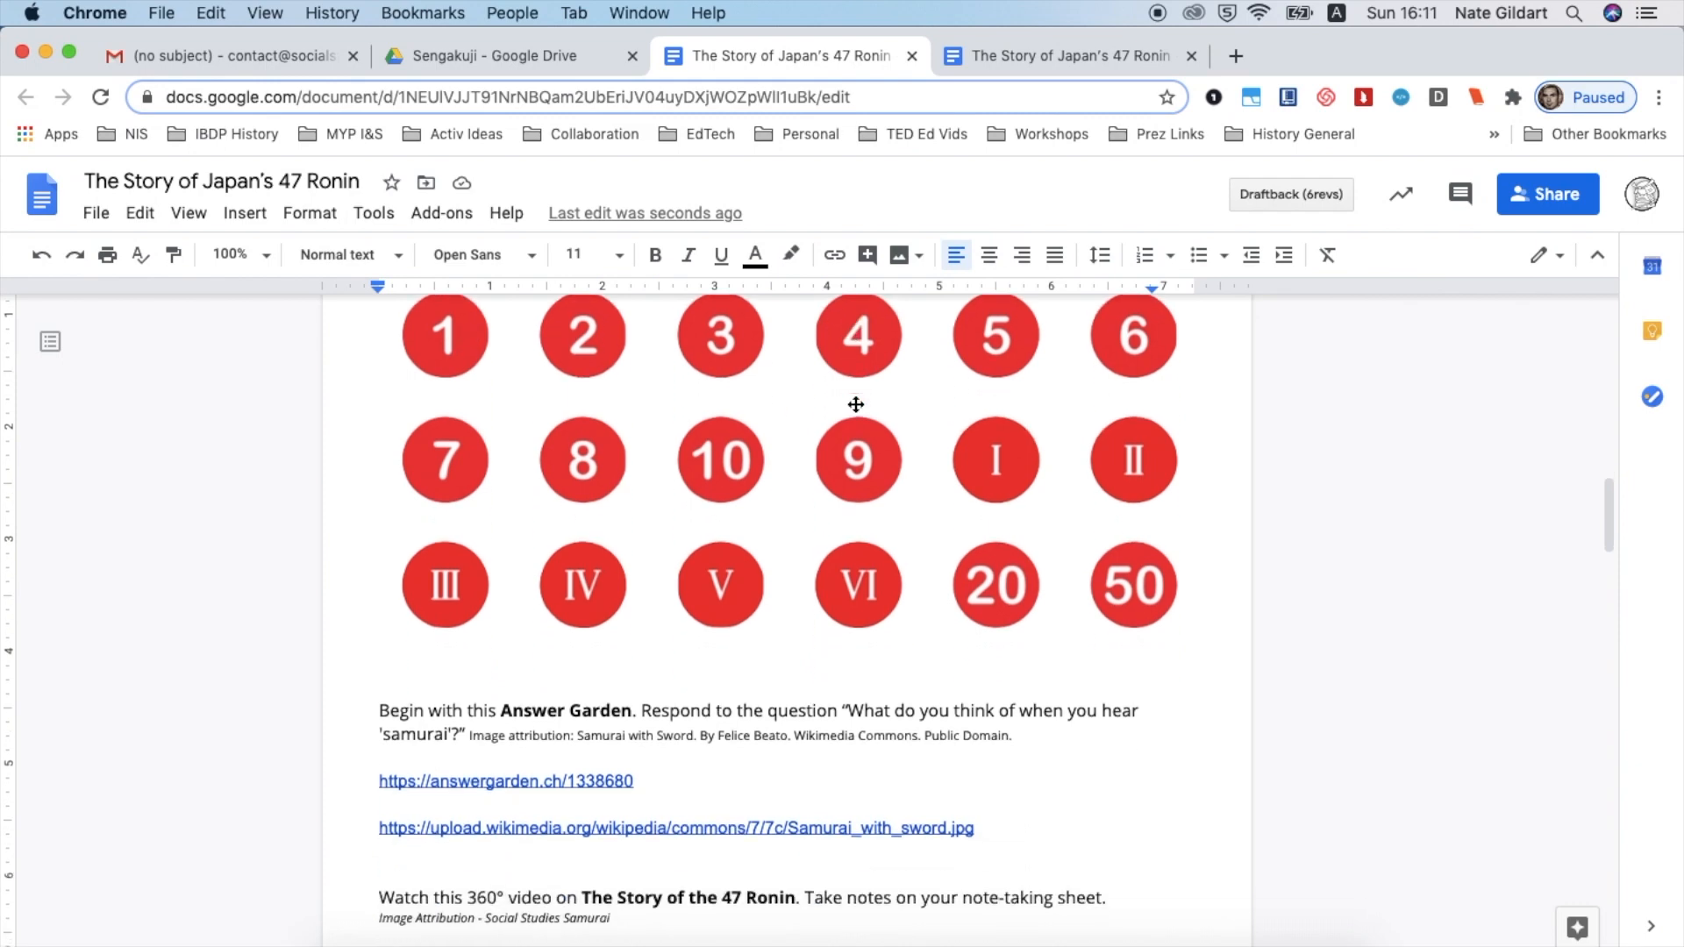
pyautogui.click(771, 658)
pyautogui.press('Return')
pyautogui.press('Return')
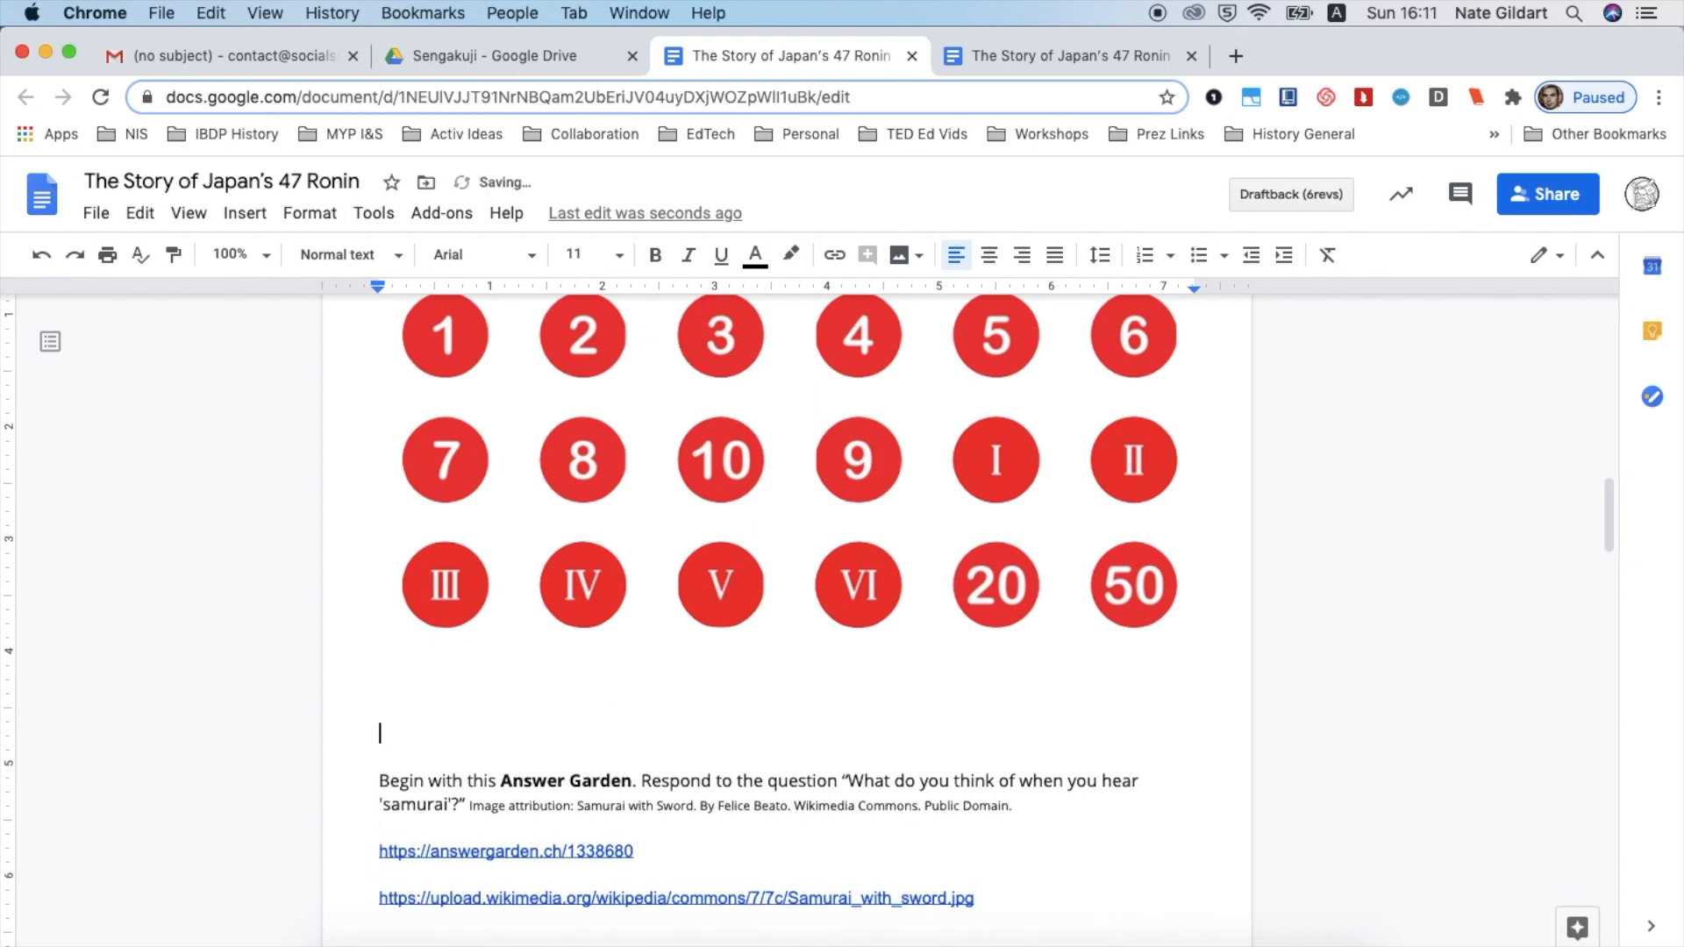
# - Paste a duplicate of the red numbered-circles image below the original and start a new line after it
pyautogui.click(778, 428)
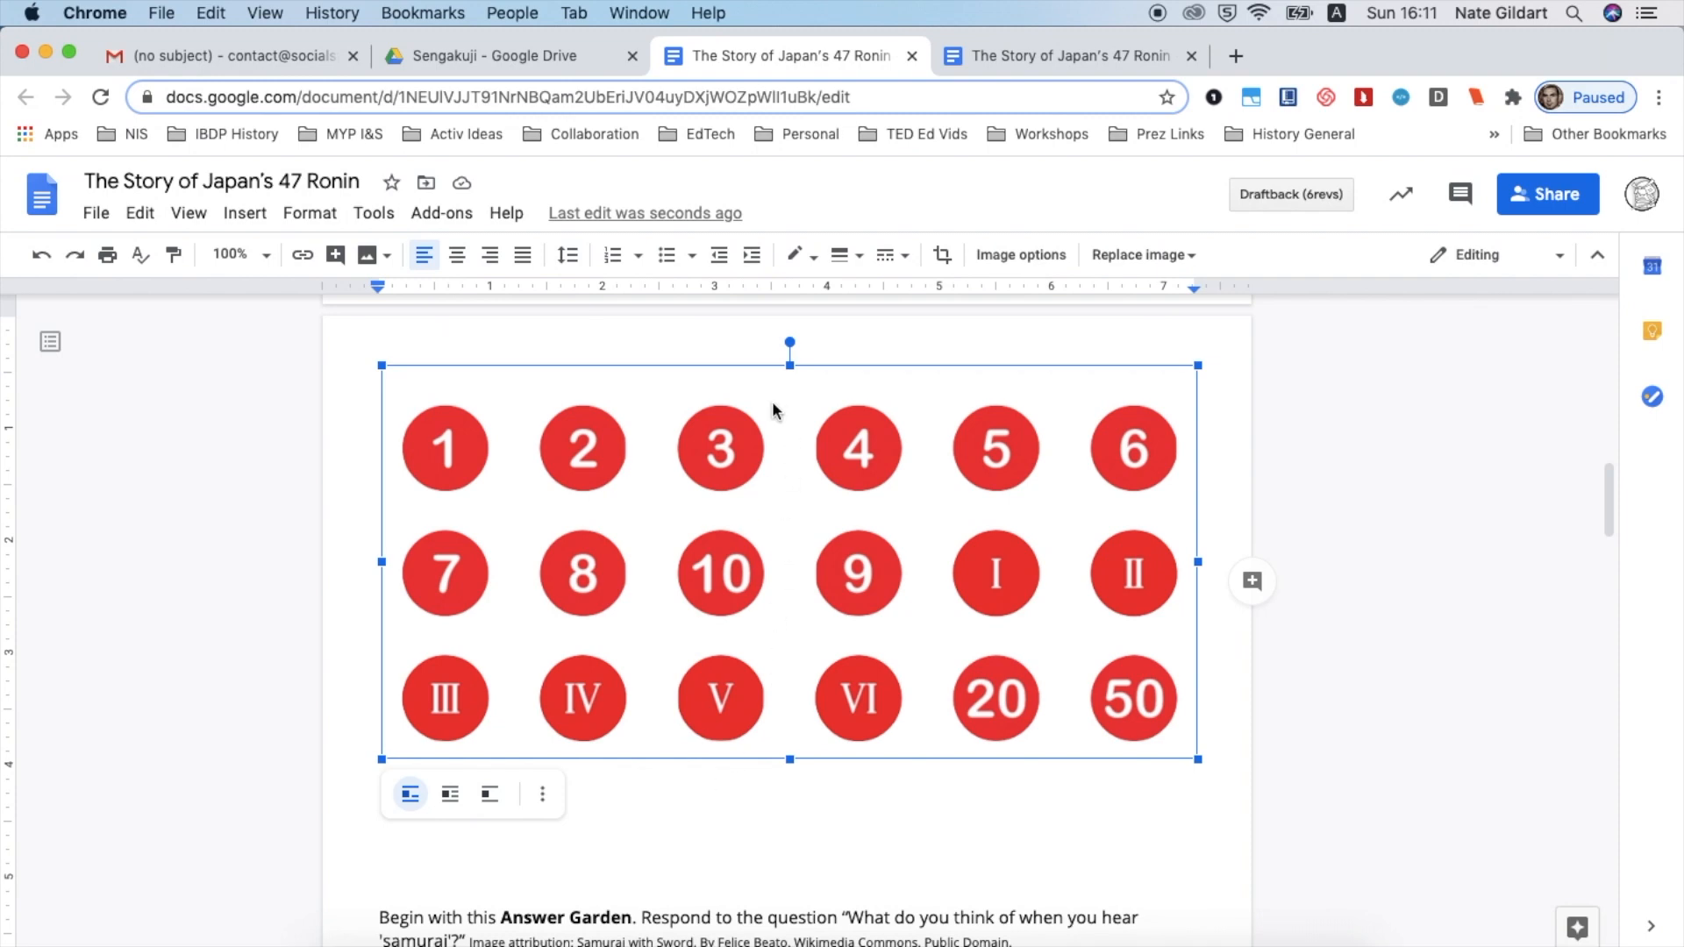
pyautogui.click(757, 814)
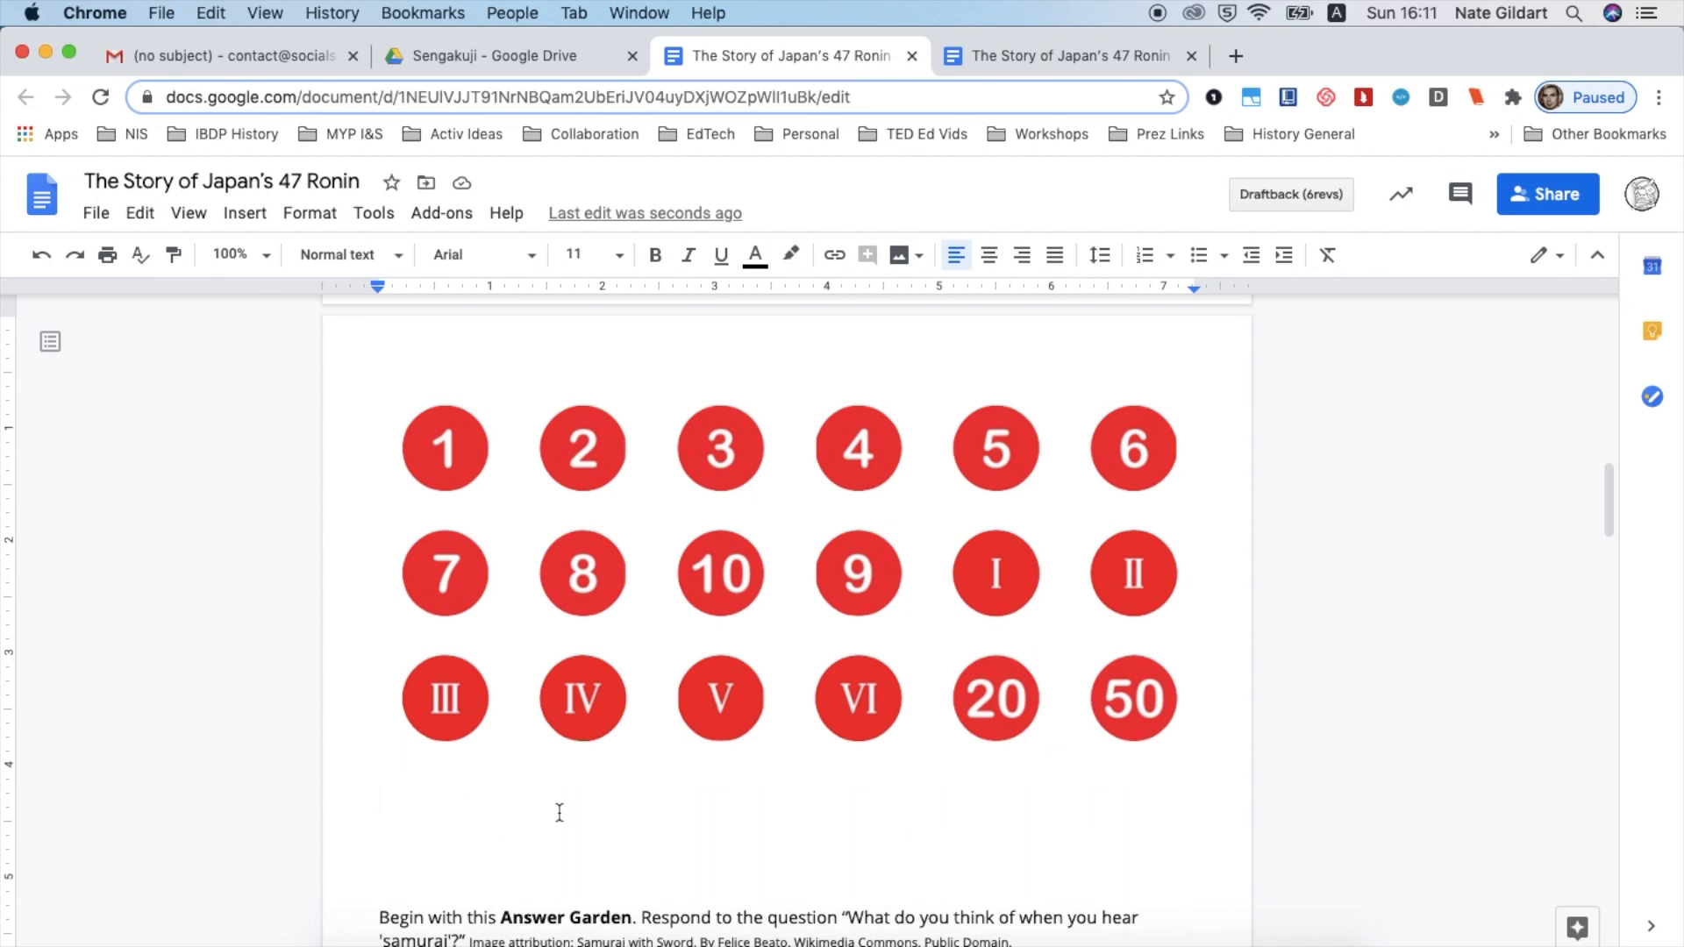
pyautogui.press('cmd+v')
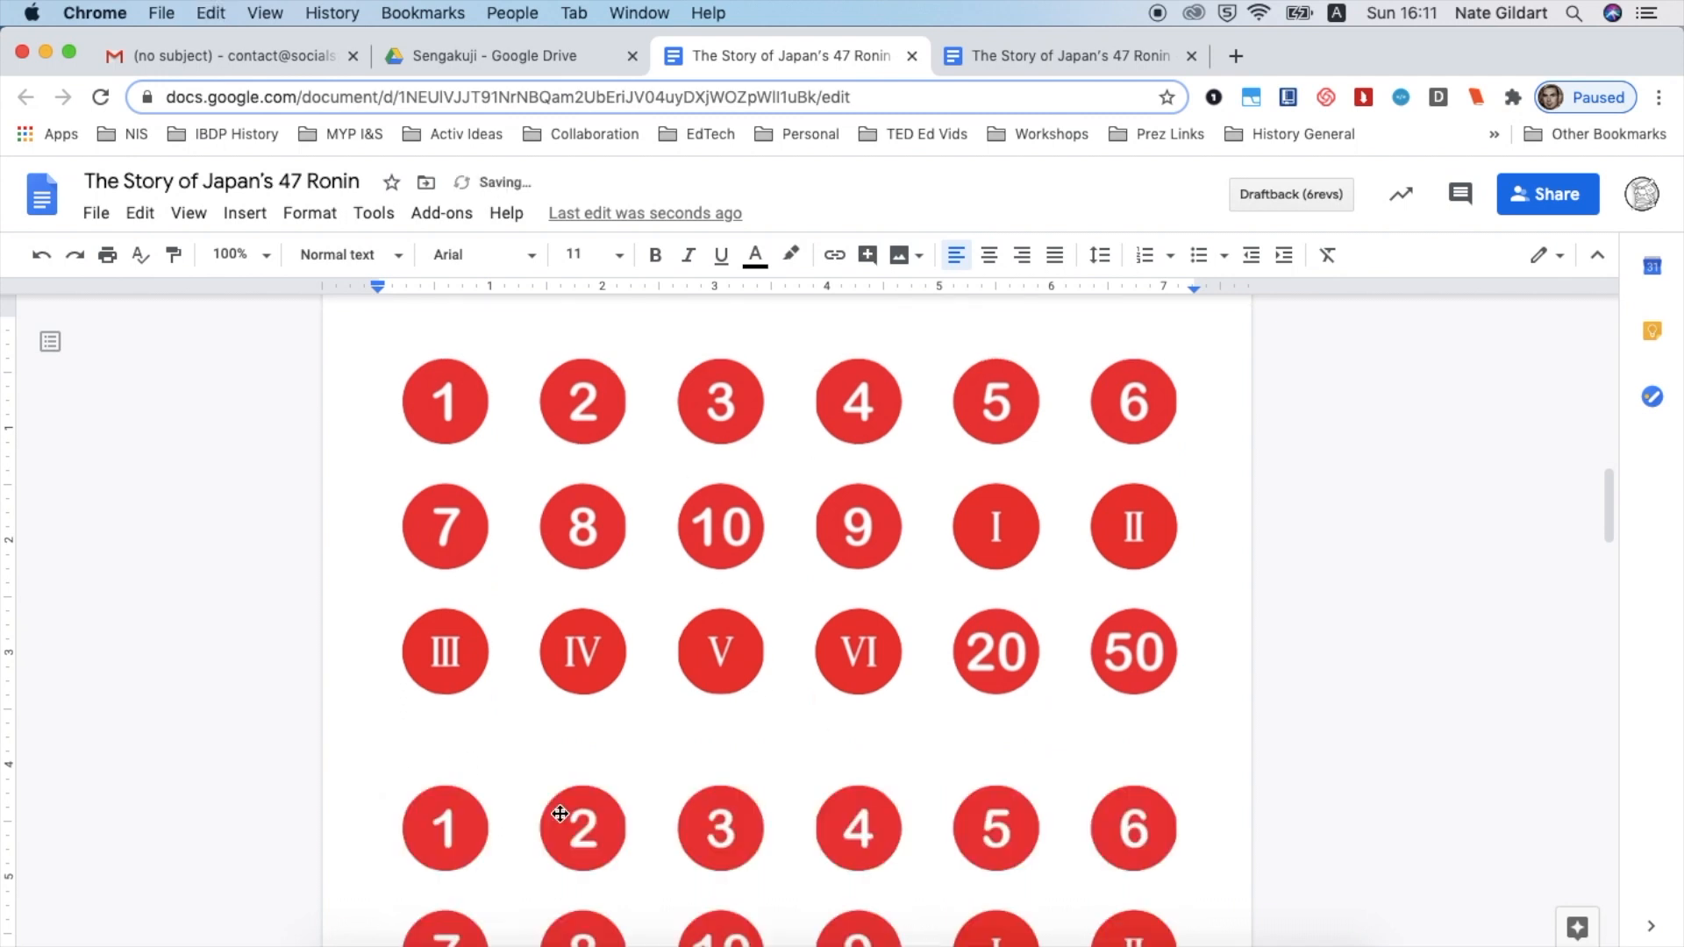
pyautogui.press('Return')
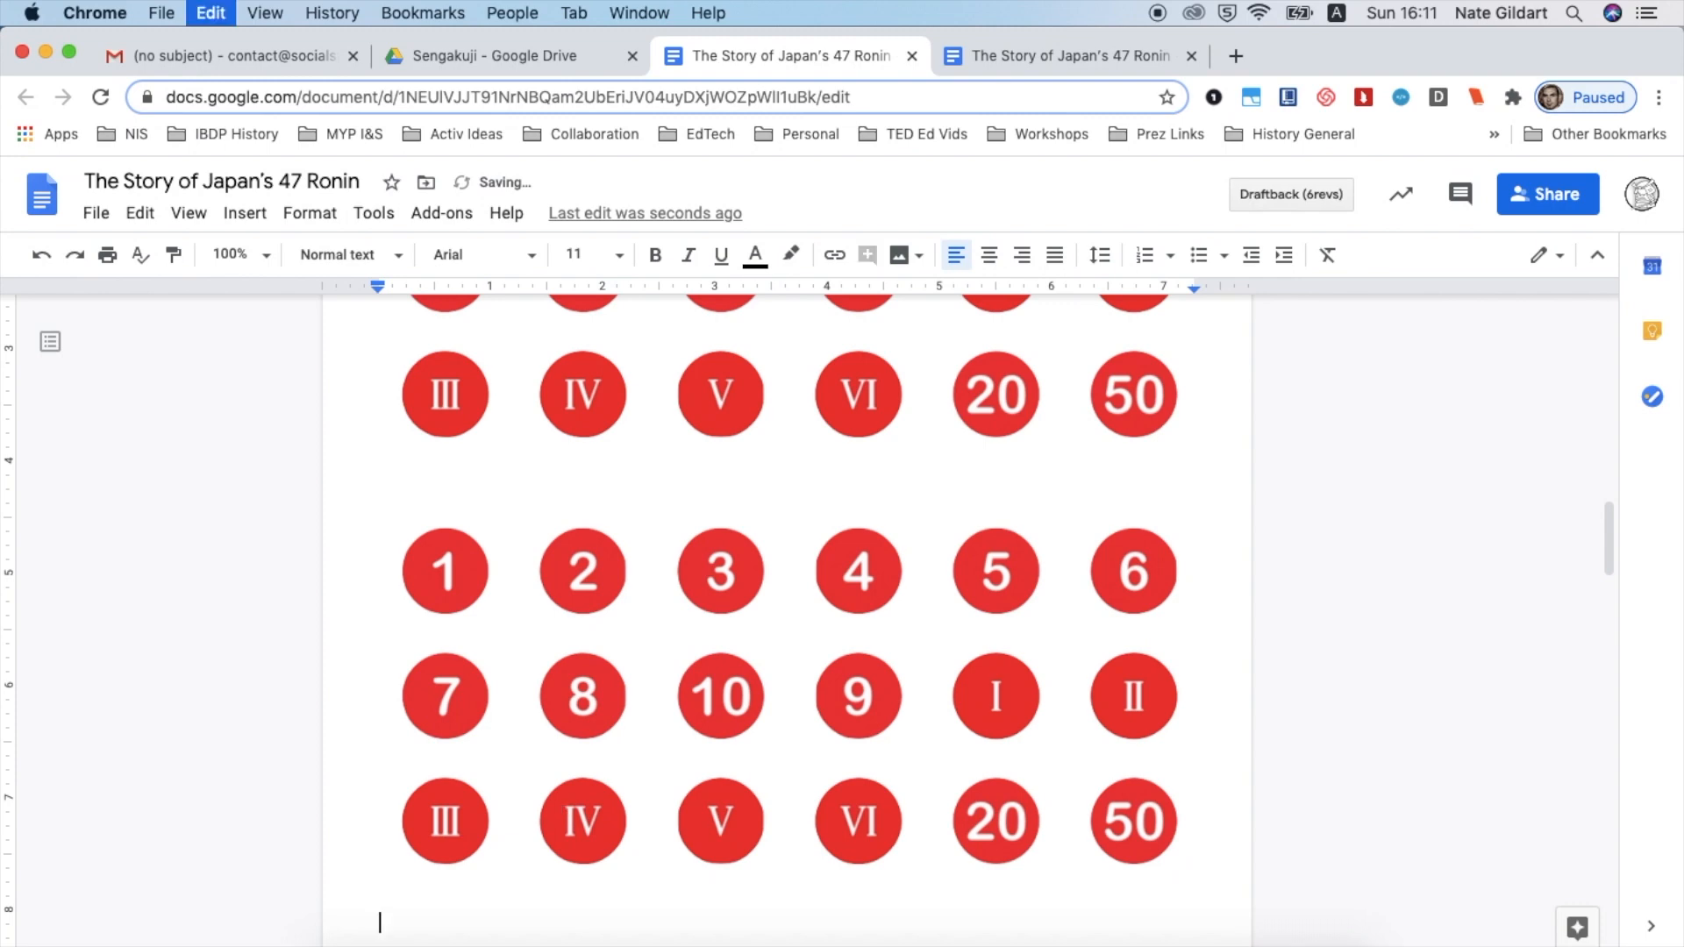
# - Crop the upper numbered-circles image so that only the circle with number 1 remains
pyautogui.scroll(6, 520, 603)
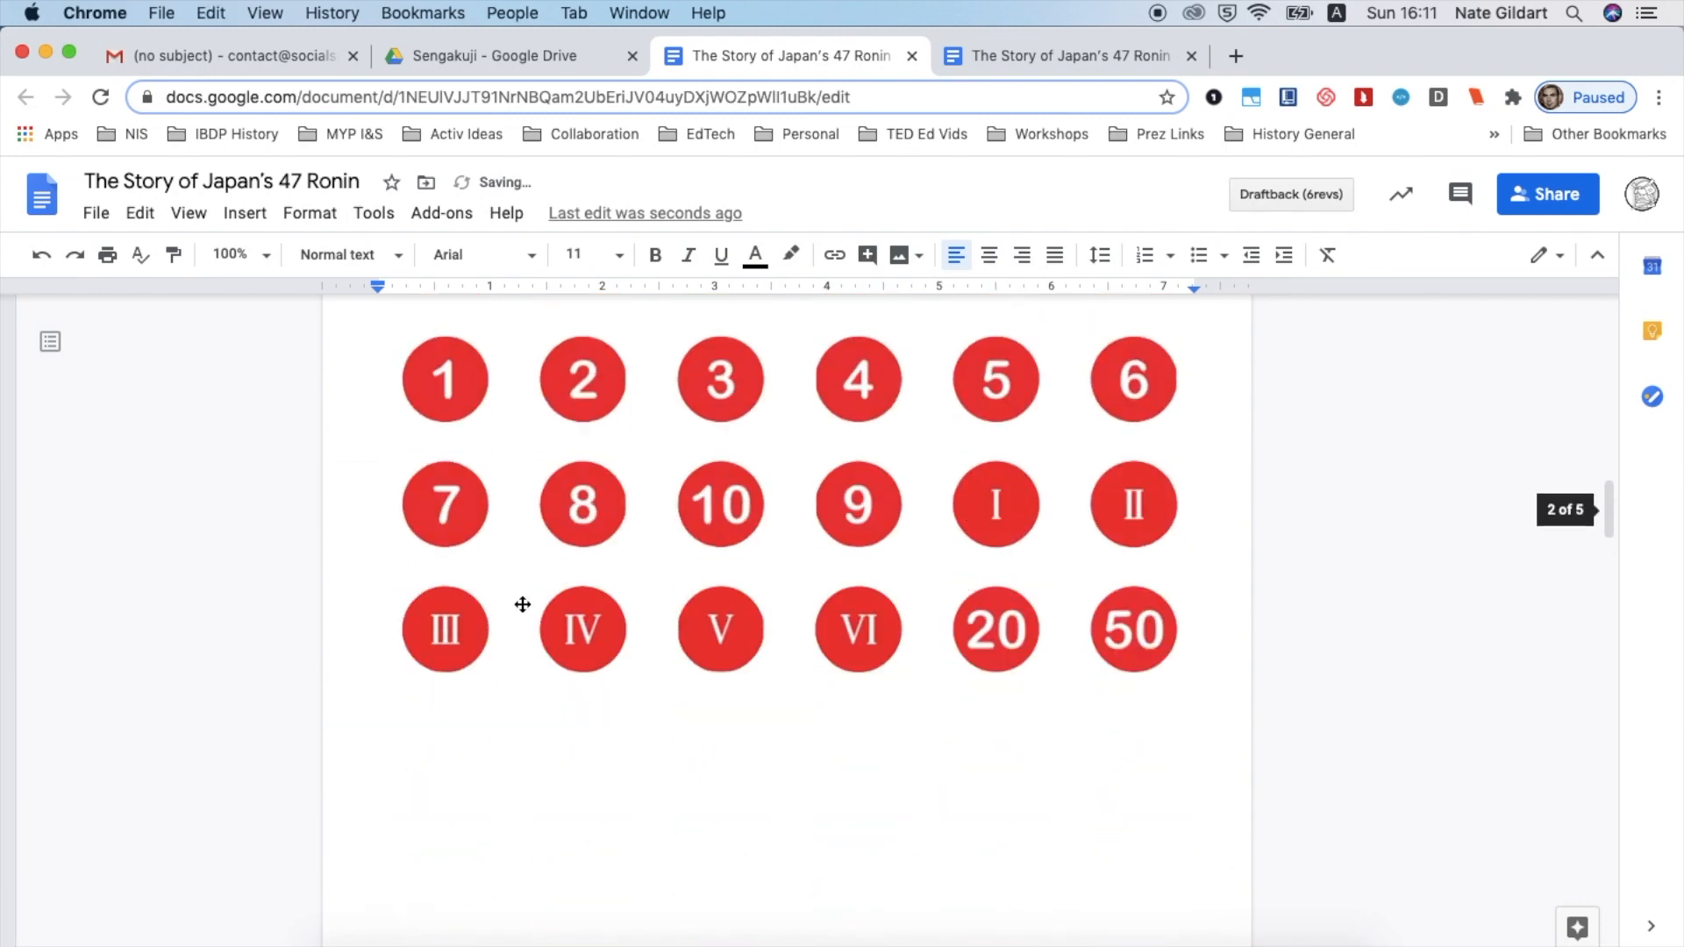
pyautogui.click(522, 604)
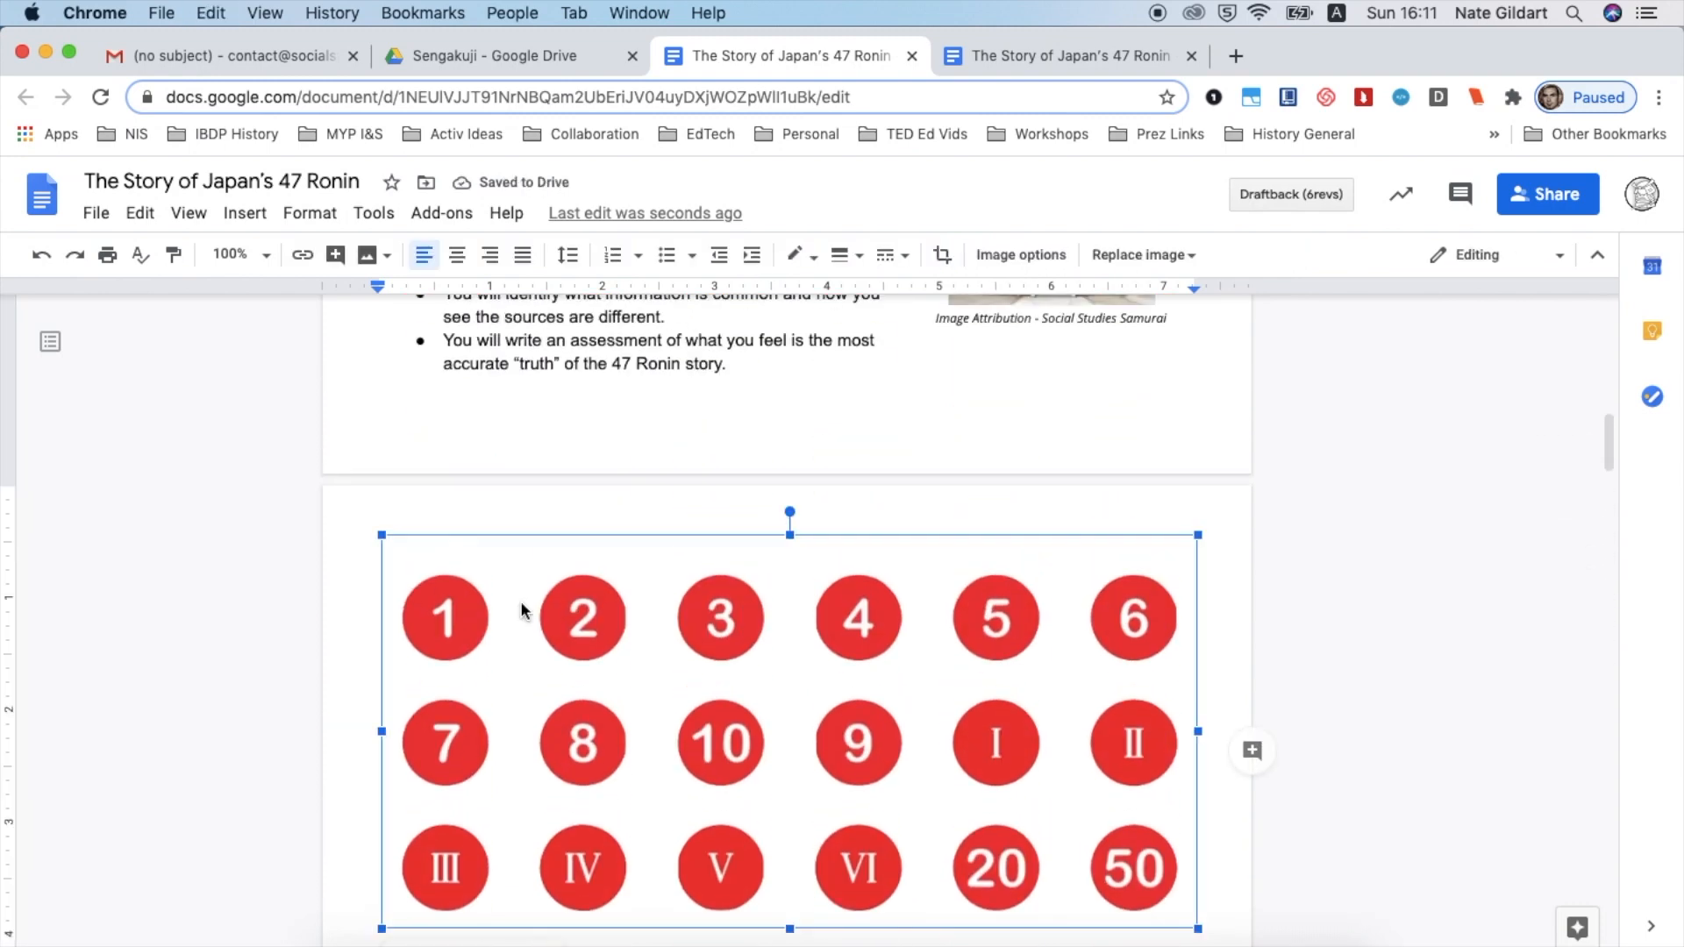
pyautogui.doubleClick(521, 604)
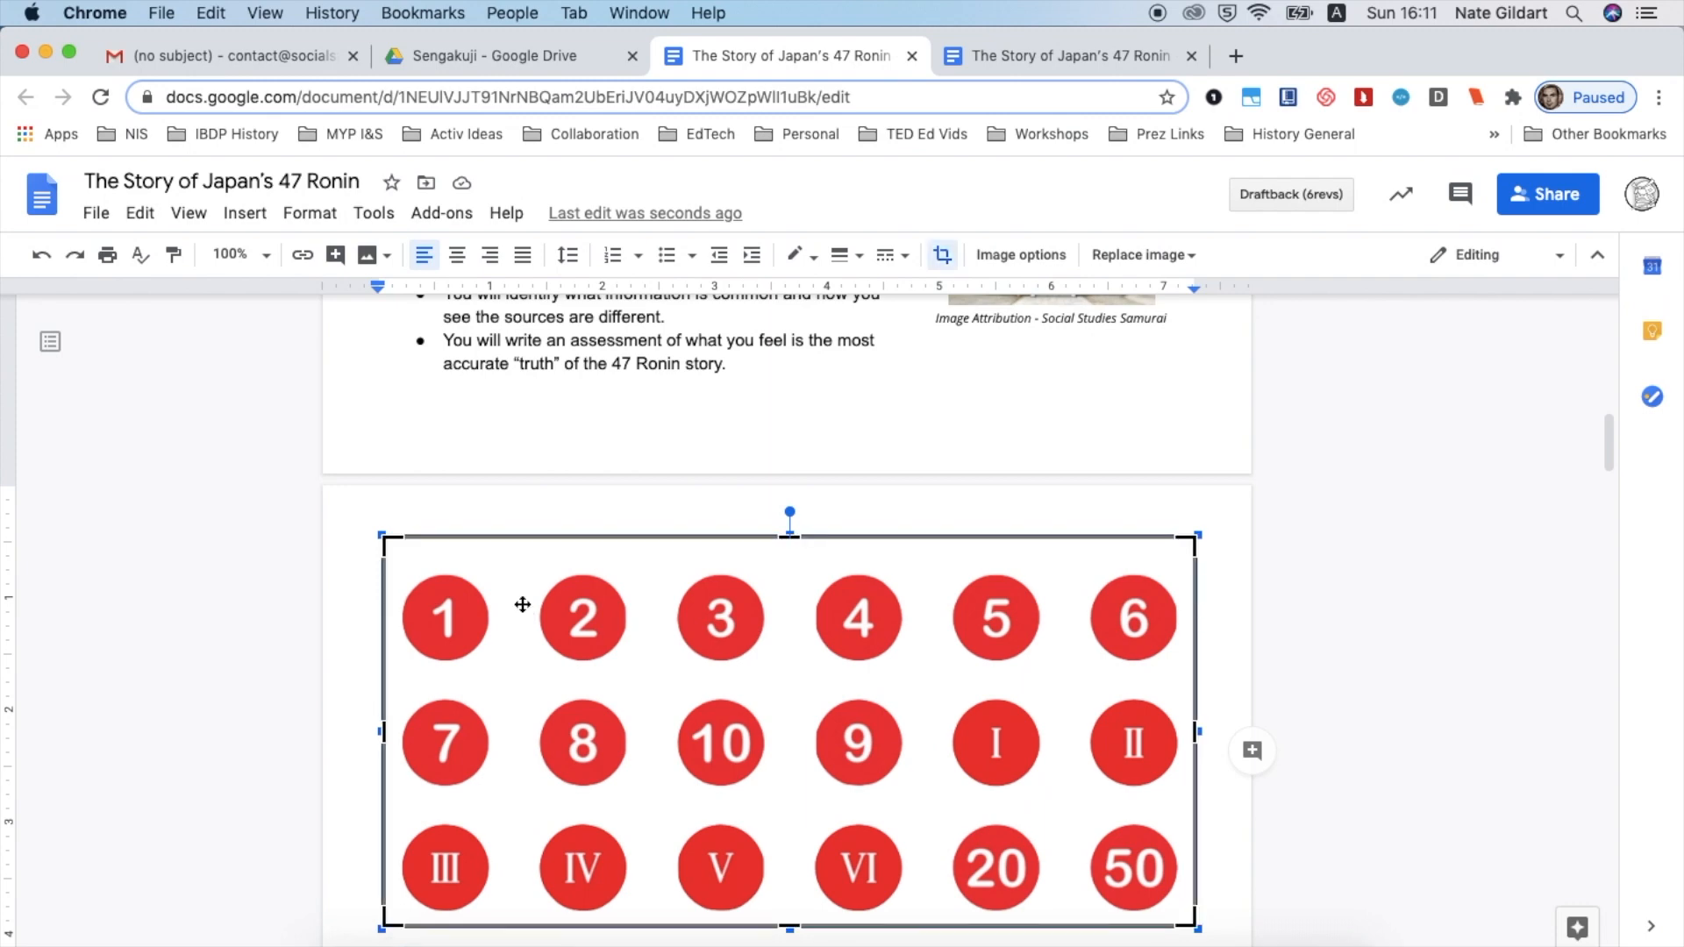
pyautogui.moveTo(788, 537); pyautogui.dragTo(787, 563)
pyautogui.moveTo(786, 566); pyautogui.dragTo(786, 569)
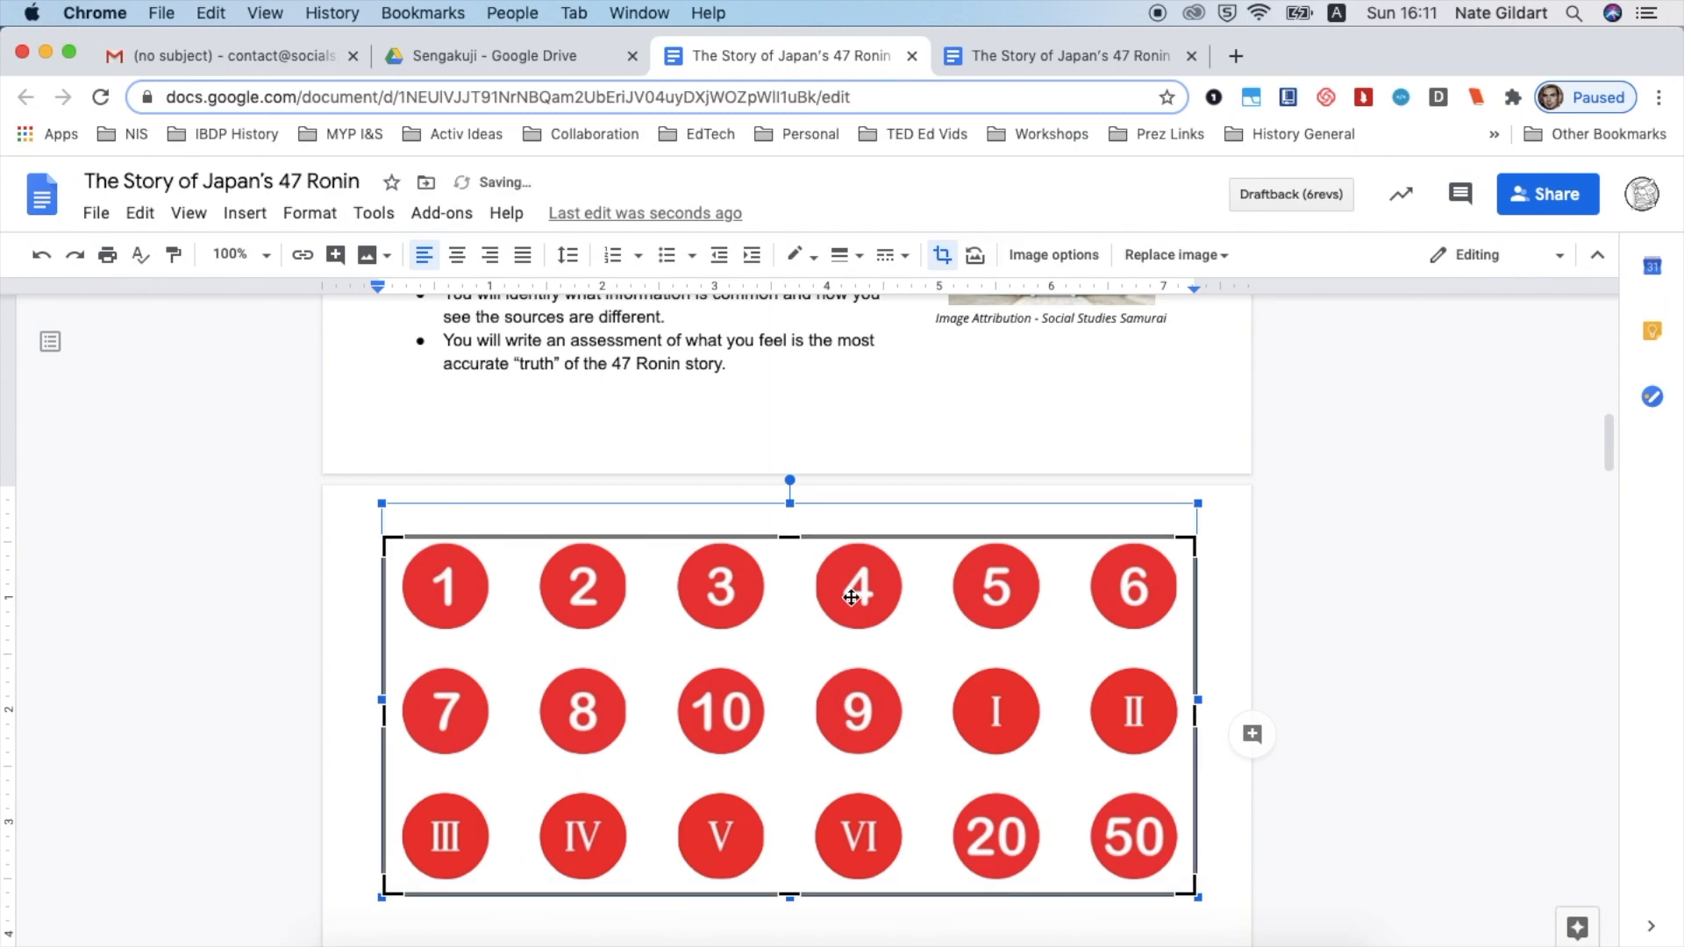
pyautogui.moveTo(1194, 721); pyautogui.dragTo(487, 698)
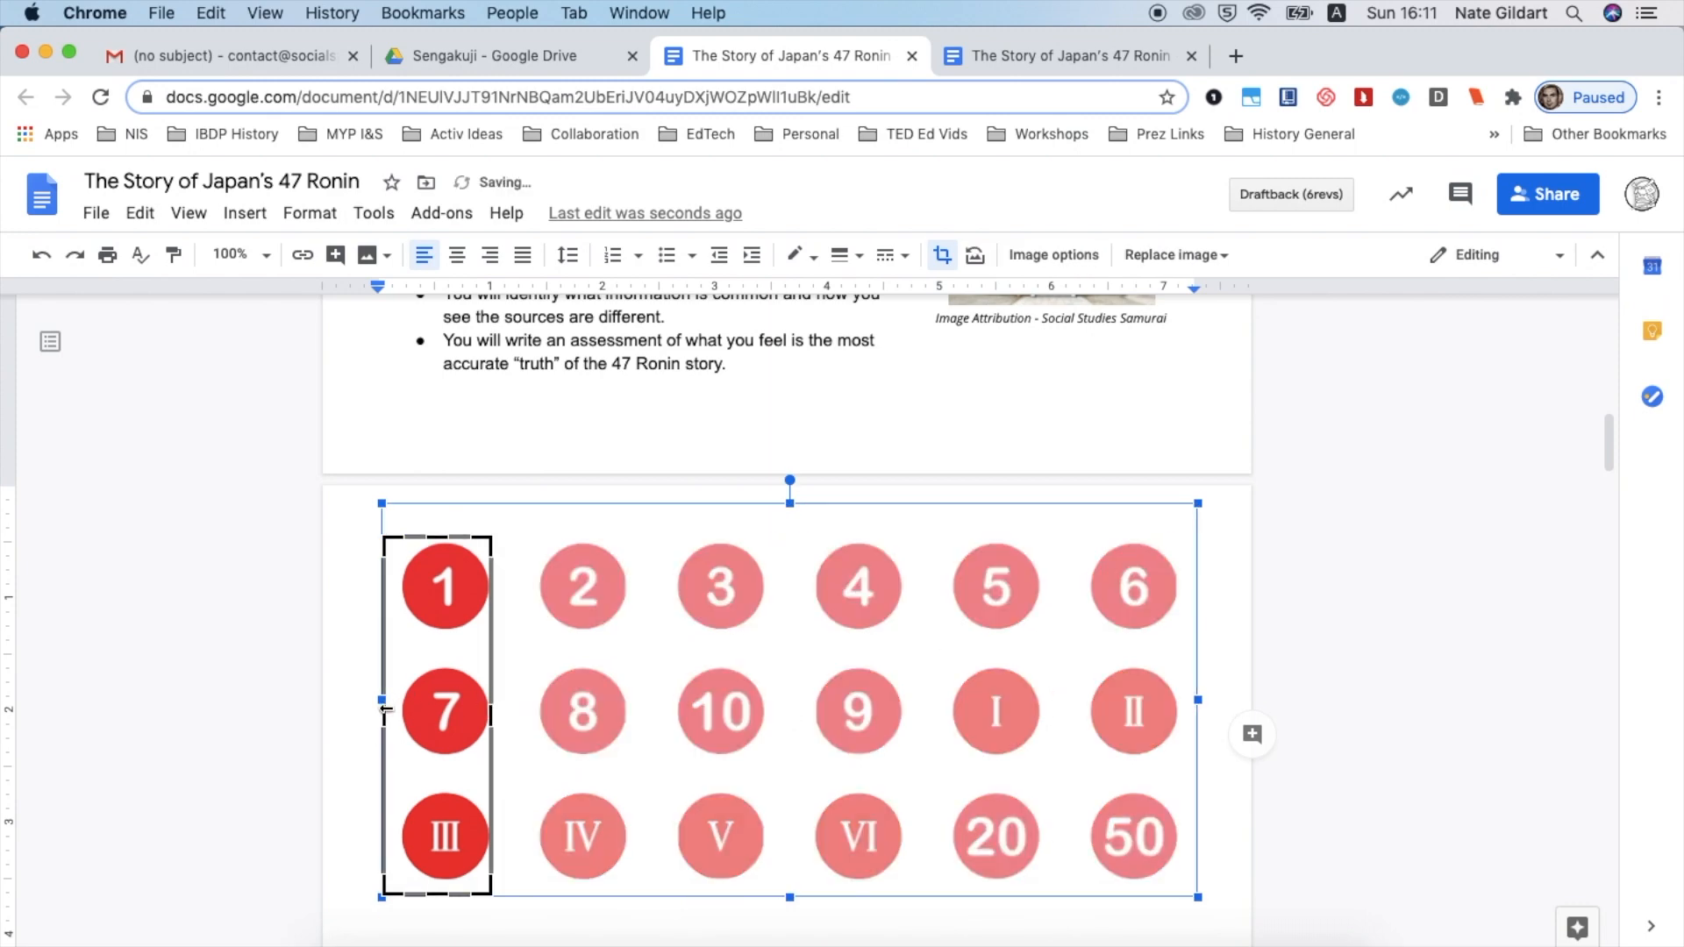
pyautogui.moveTo(384, 702); pyautogui.dragTo(409, 715)
pyautogui.moveTo(436, 896); pyautogui.dragTo(435, 631)
pyautogui.press('Return')
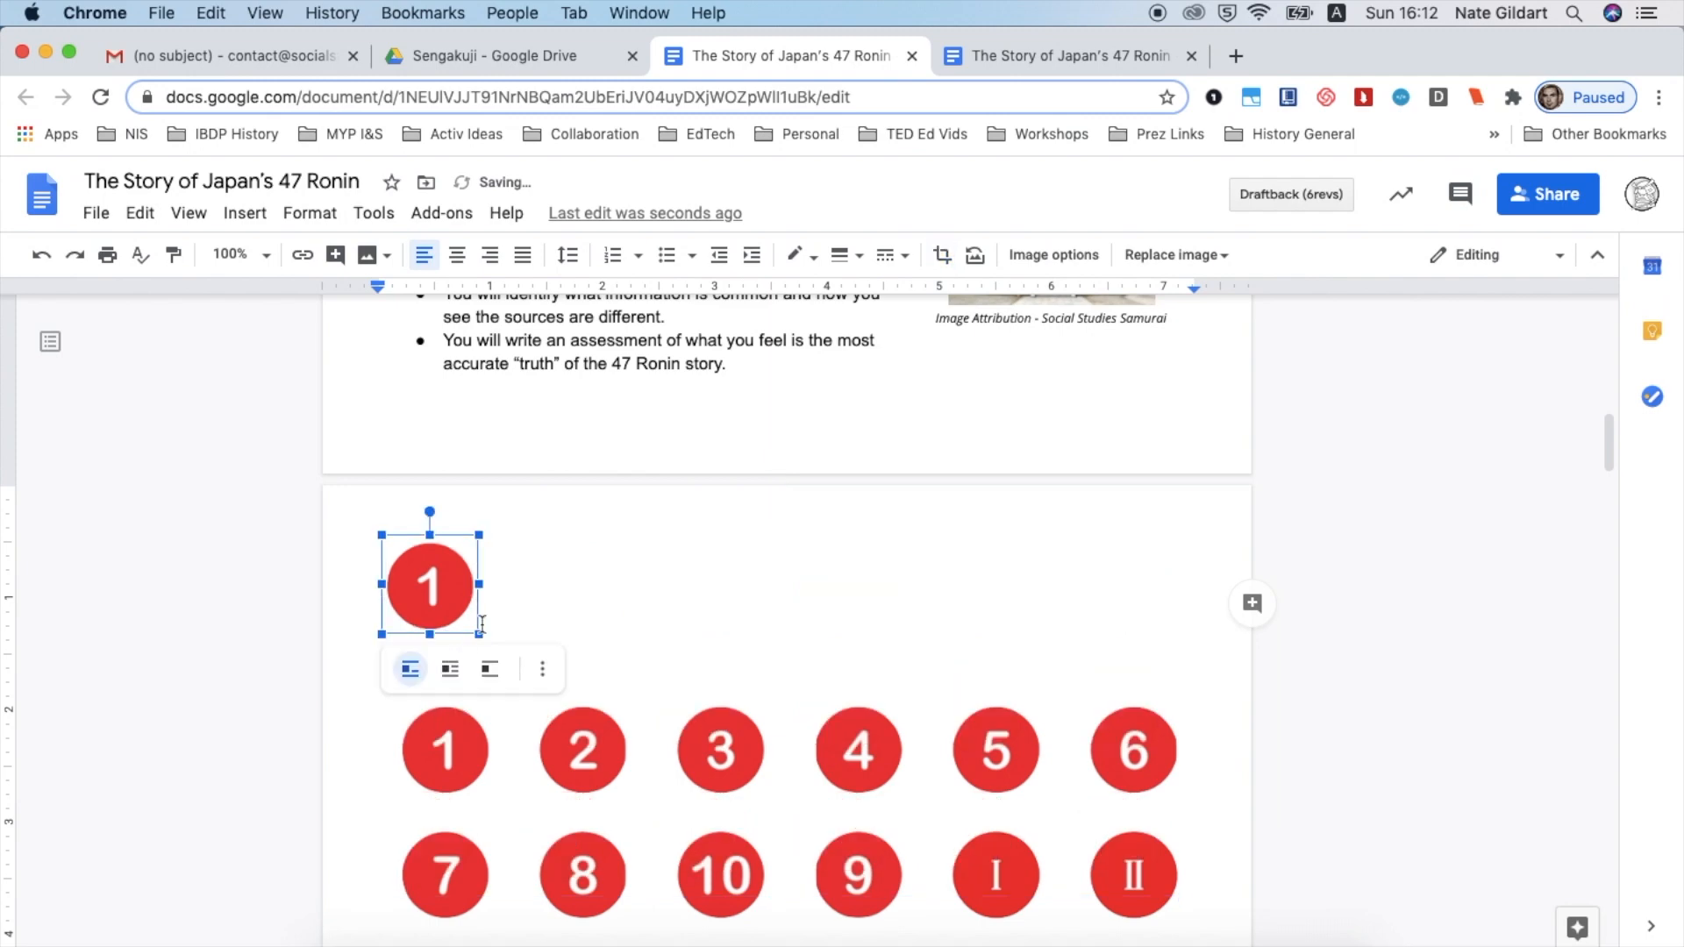
# - Shrink the cropped number 1 circle to small icon size and delete the full numbered-circles image below it
pyautogui.moveTo(479, 633); pyautogui.dragTo(423, 570)
pyautogui.click(509, 571)
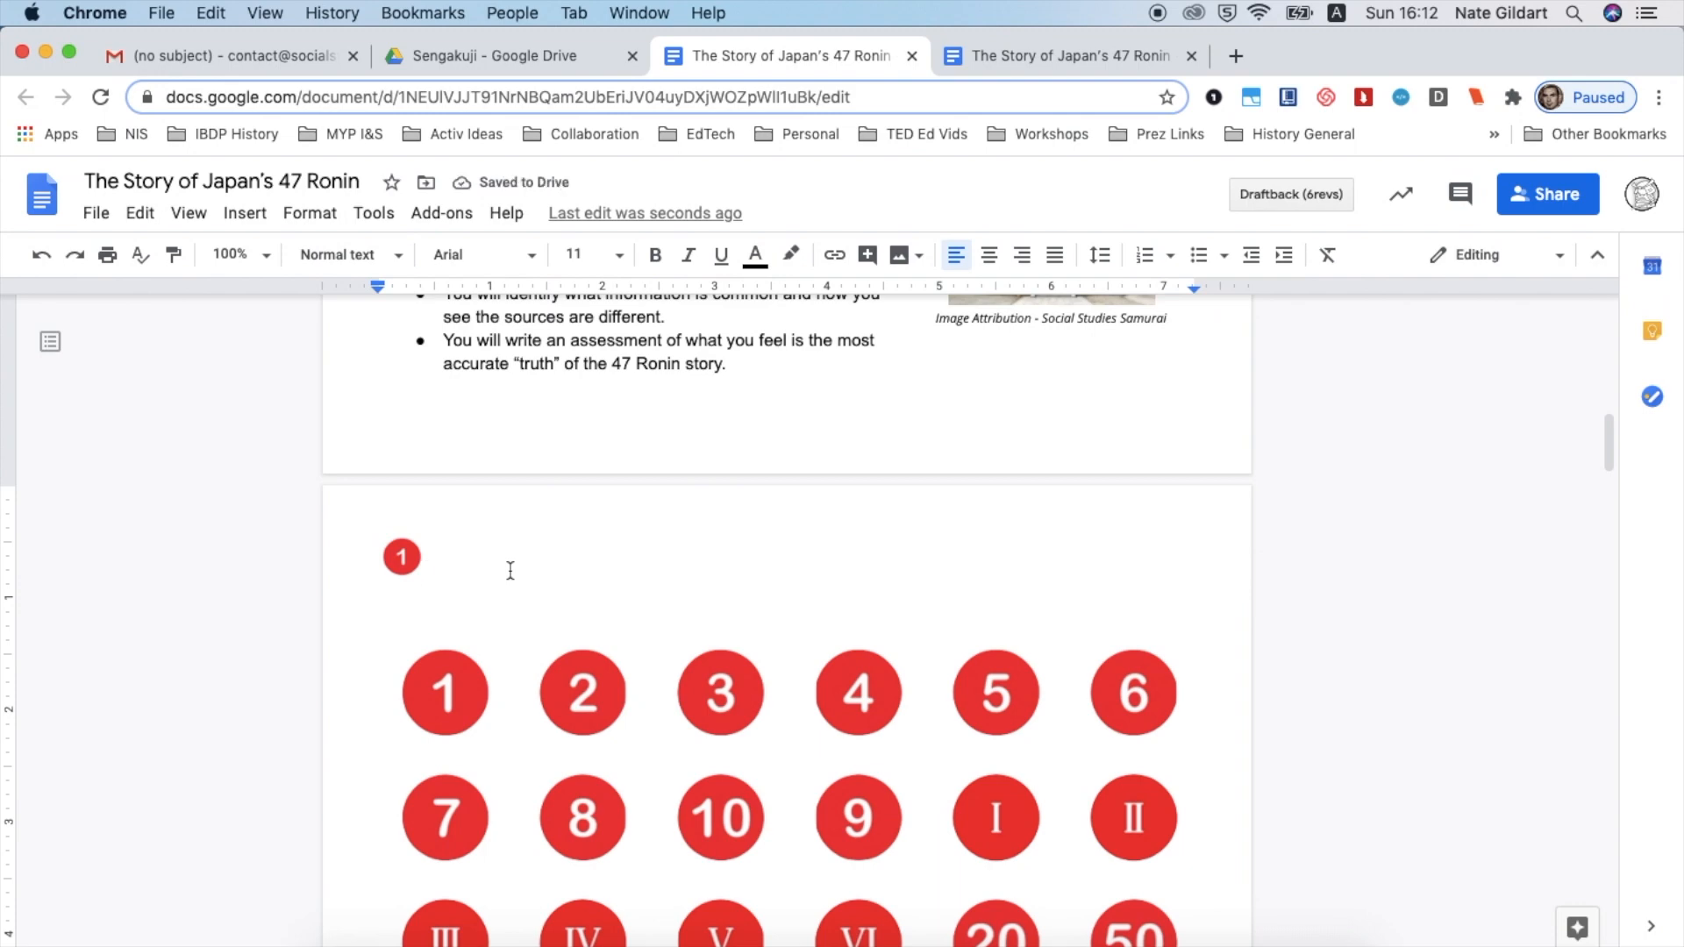
pyautogui.click(587, 748)
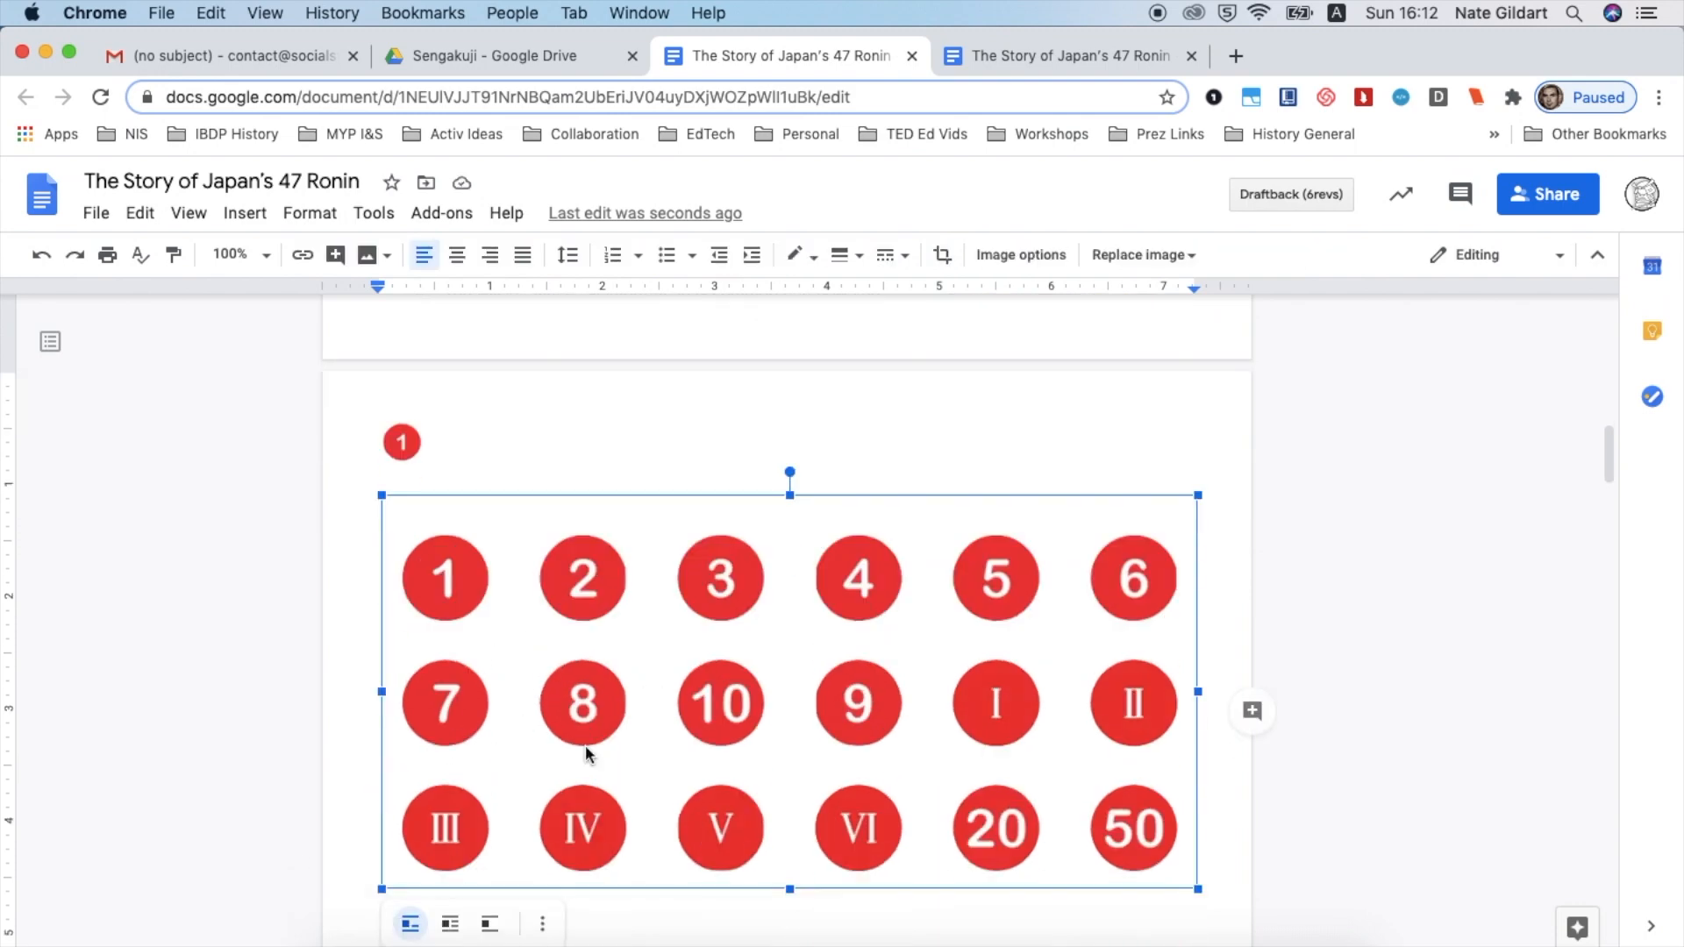
pyautogui.press('BackSpace')
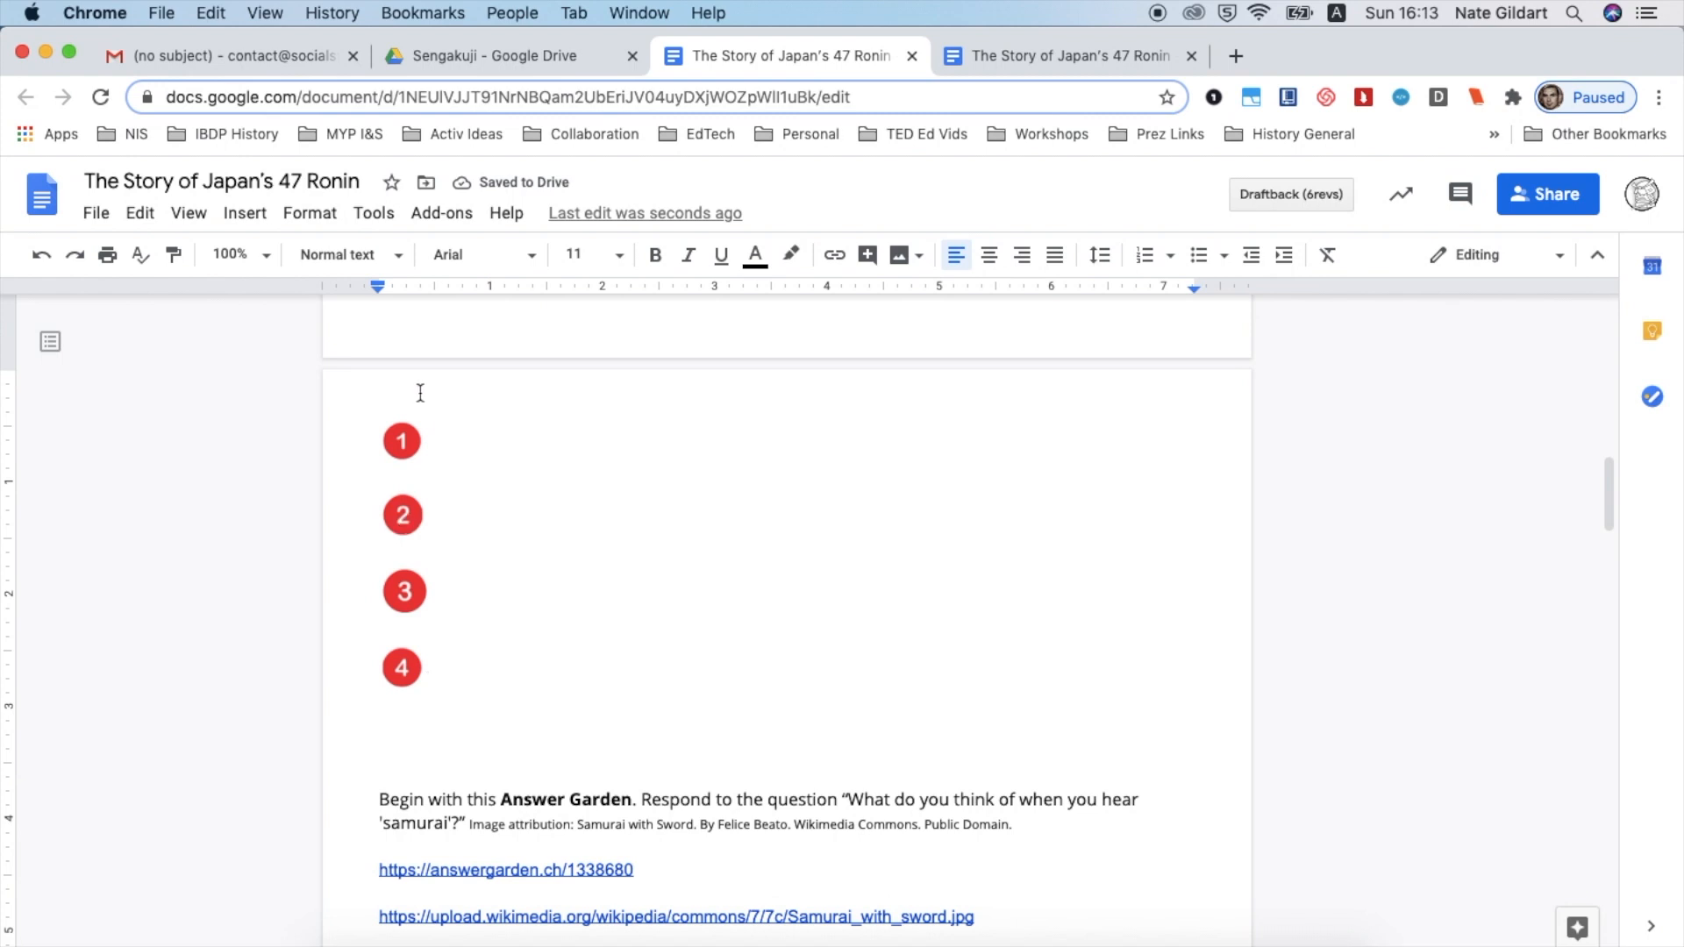
# - Move the number 1 circle to the start of the "Begin with this Answer Garden" paragraph
pyautogui.click(398, 444)
pyautogui.press('BackSpace')
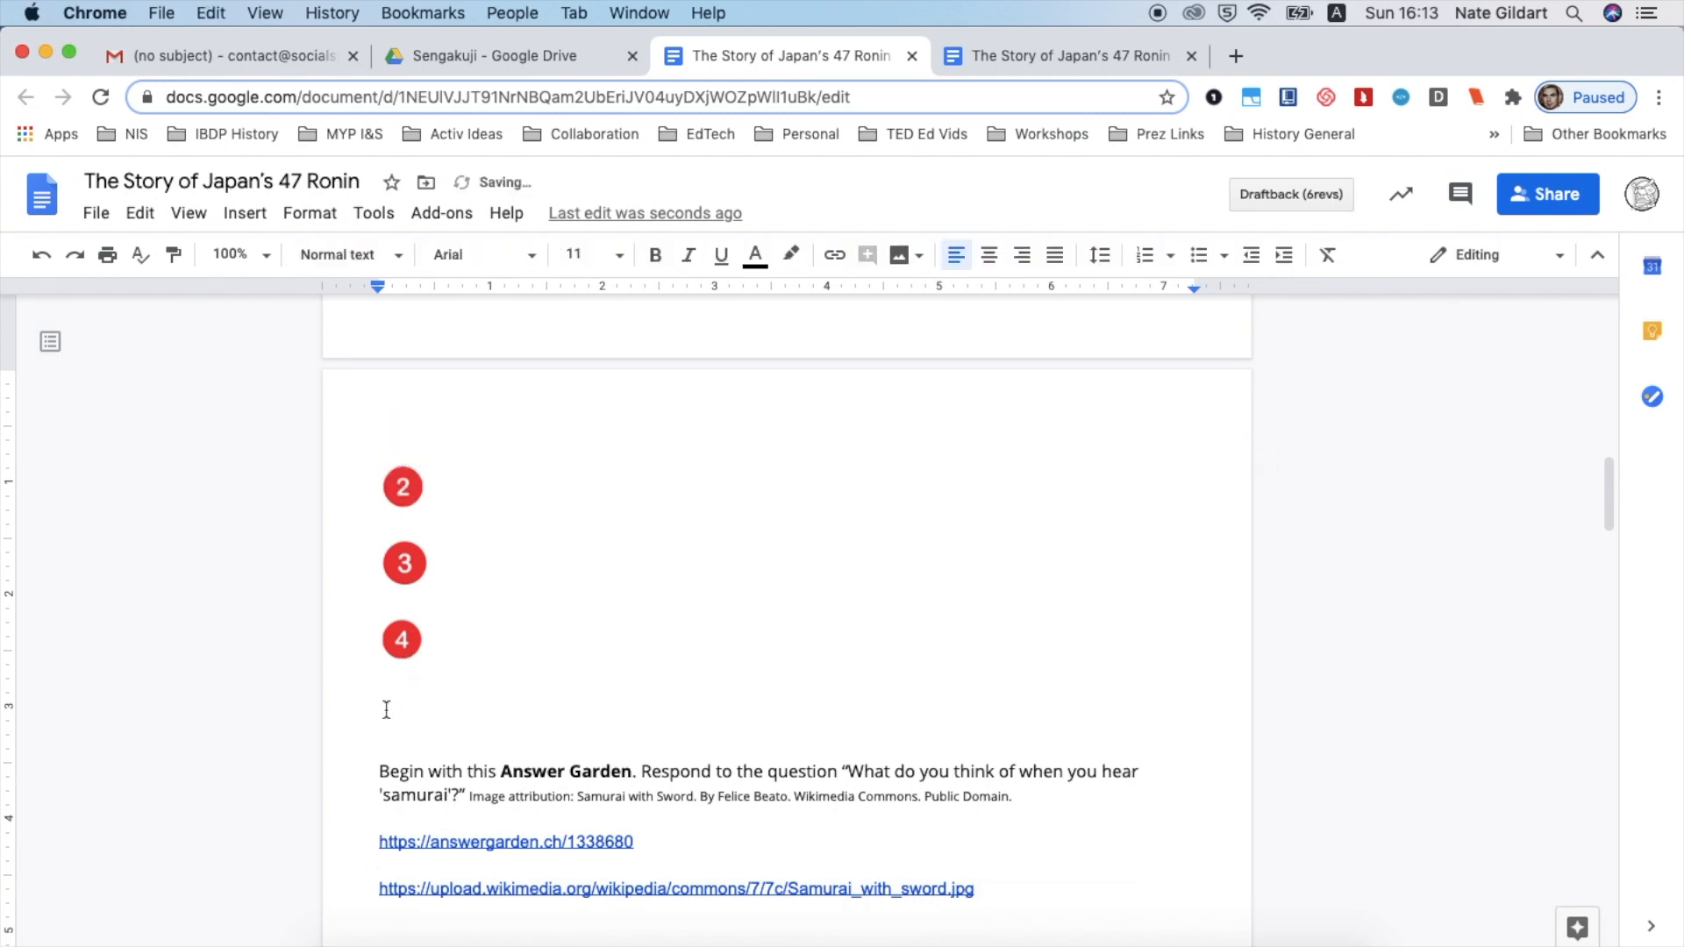
pyautogui.click(368, 778)
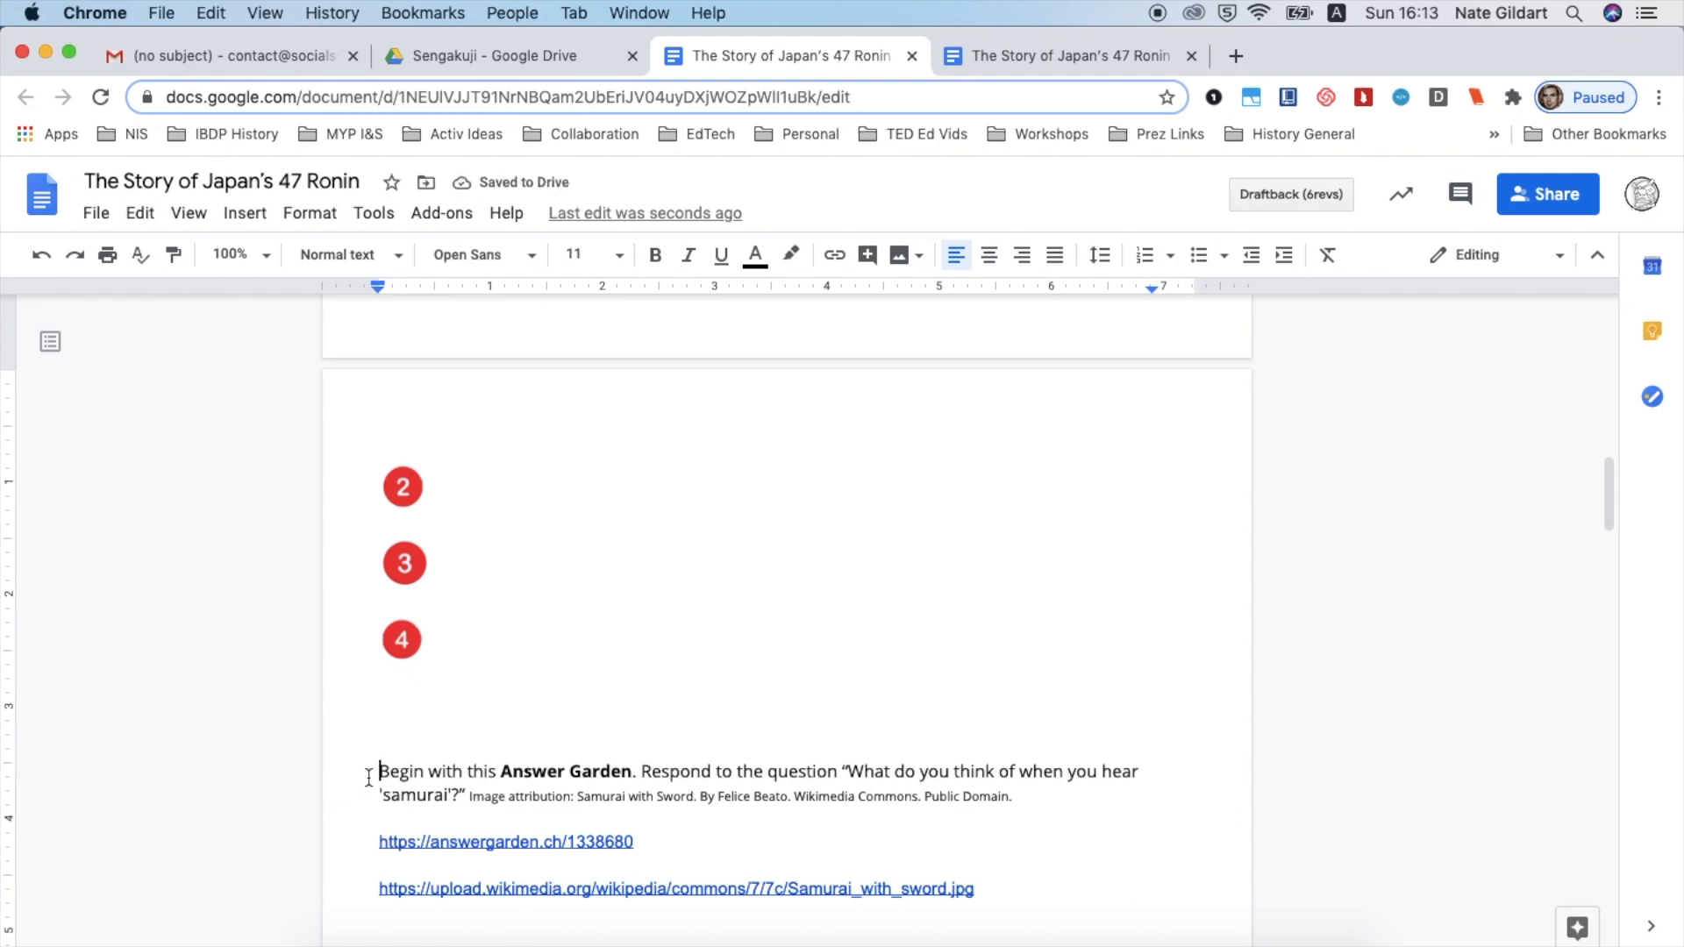
pyautogui.press('super+v')
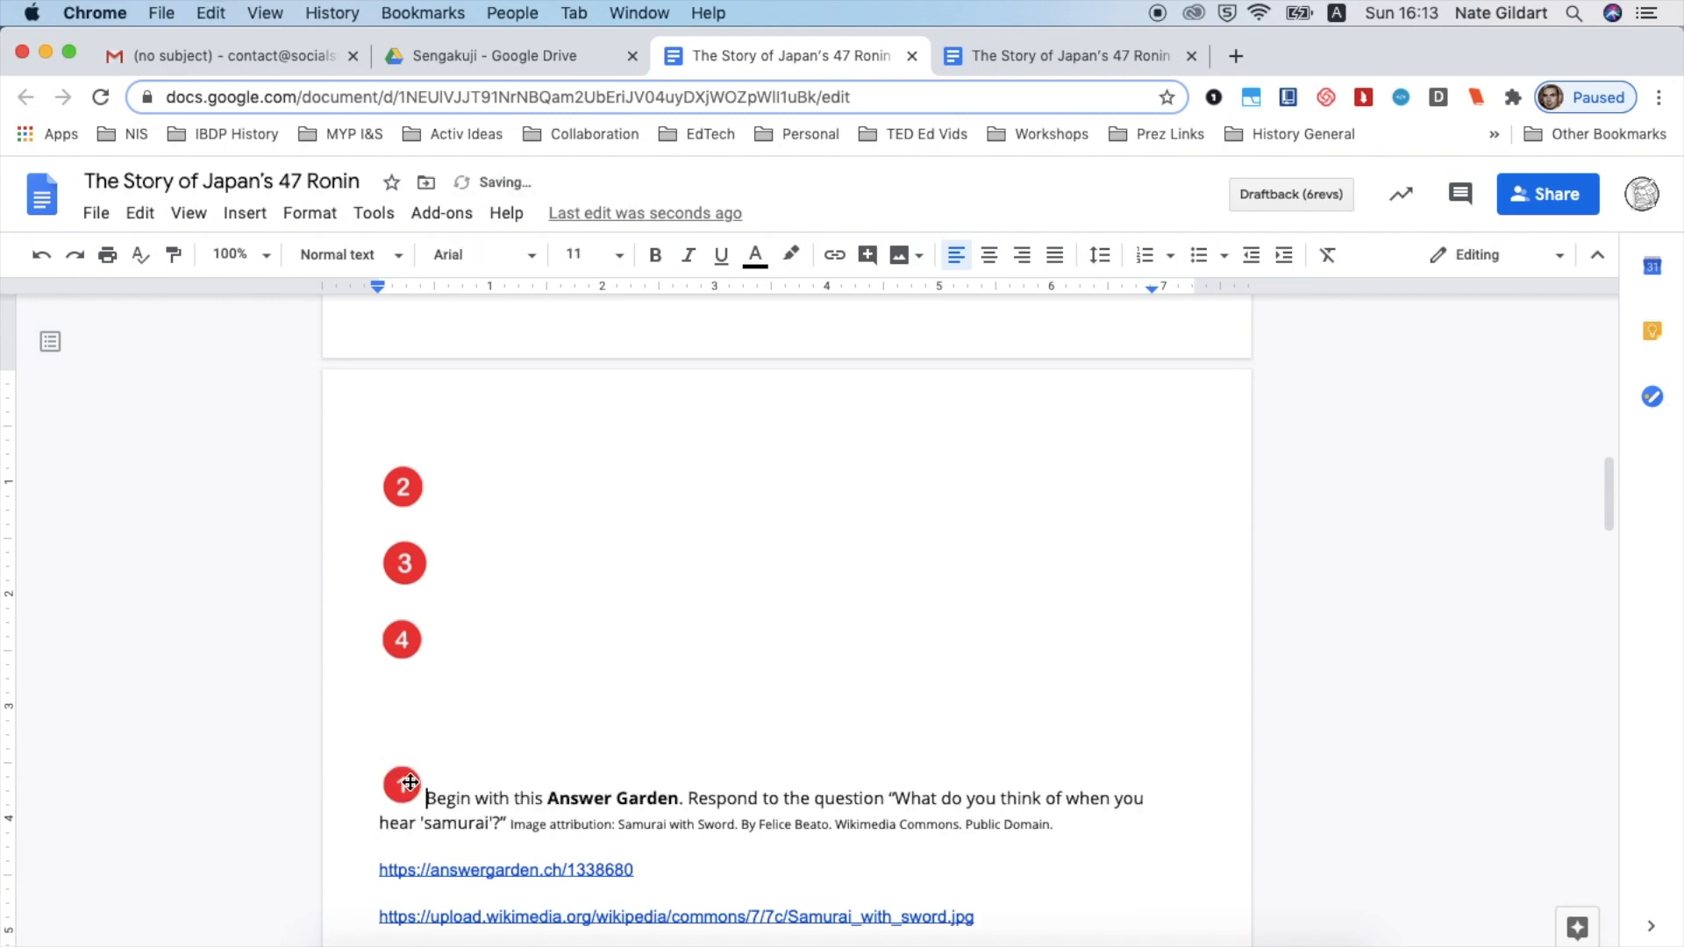
# - Set the number 1 circle to wrap text so the Answer Garden instruction flows beside it
pyautogui.click(410, 783)
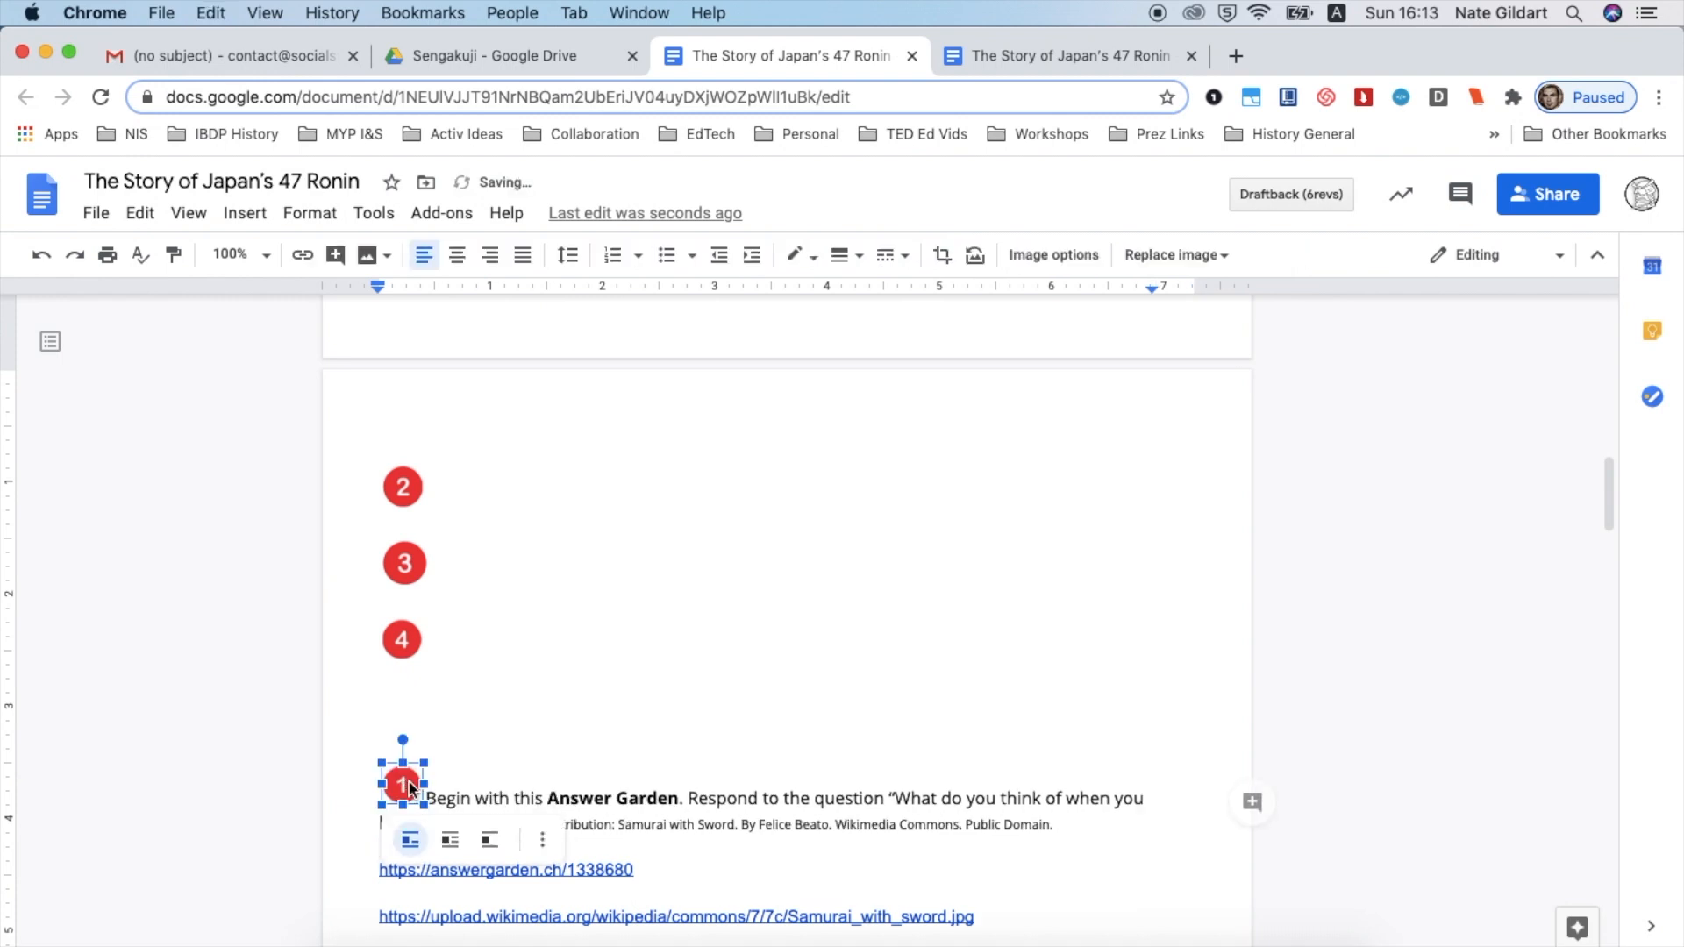
pyautogui.click(450, 844)
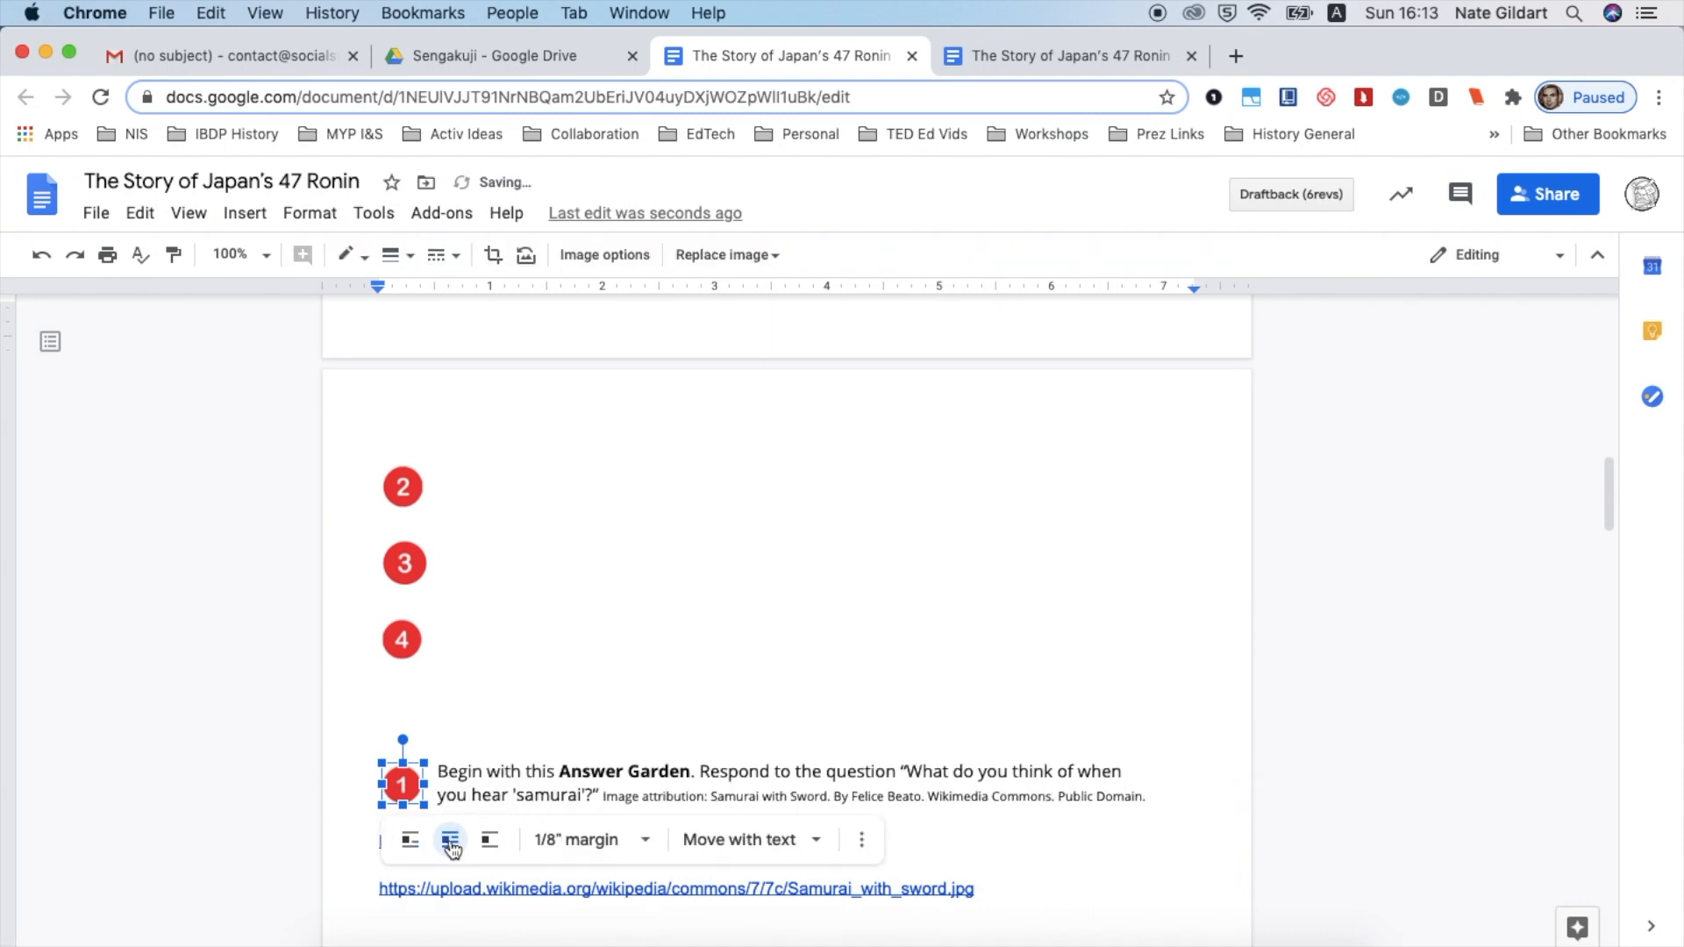
pyautogui.click(536, 777)
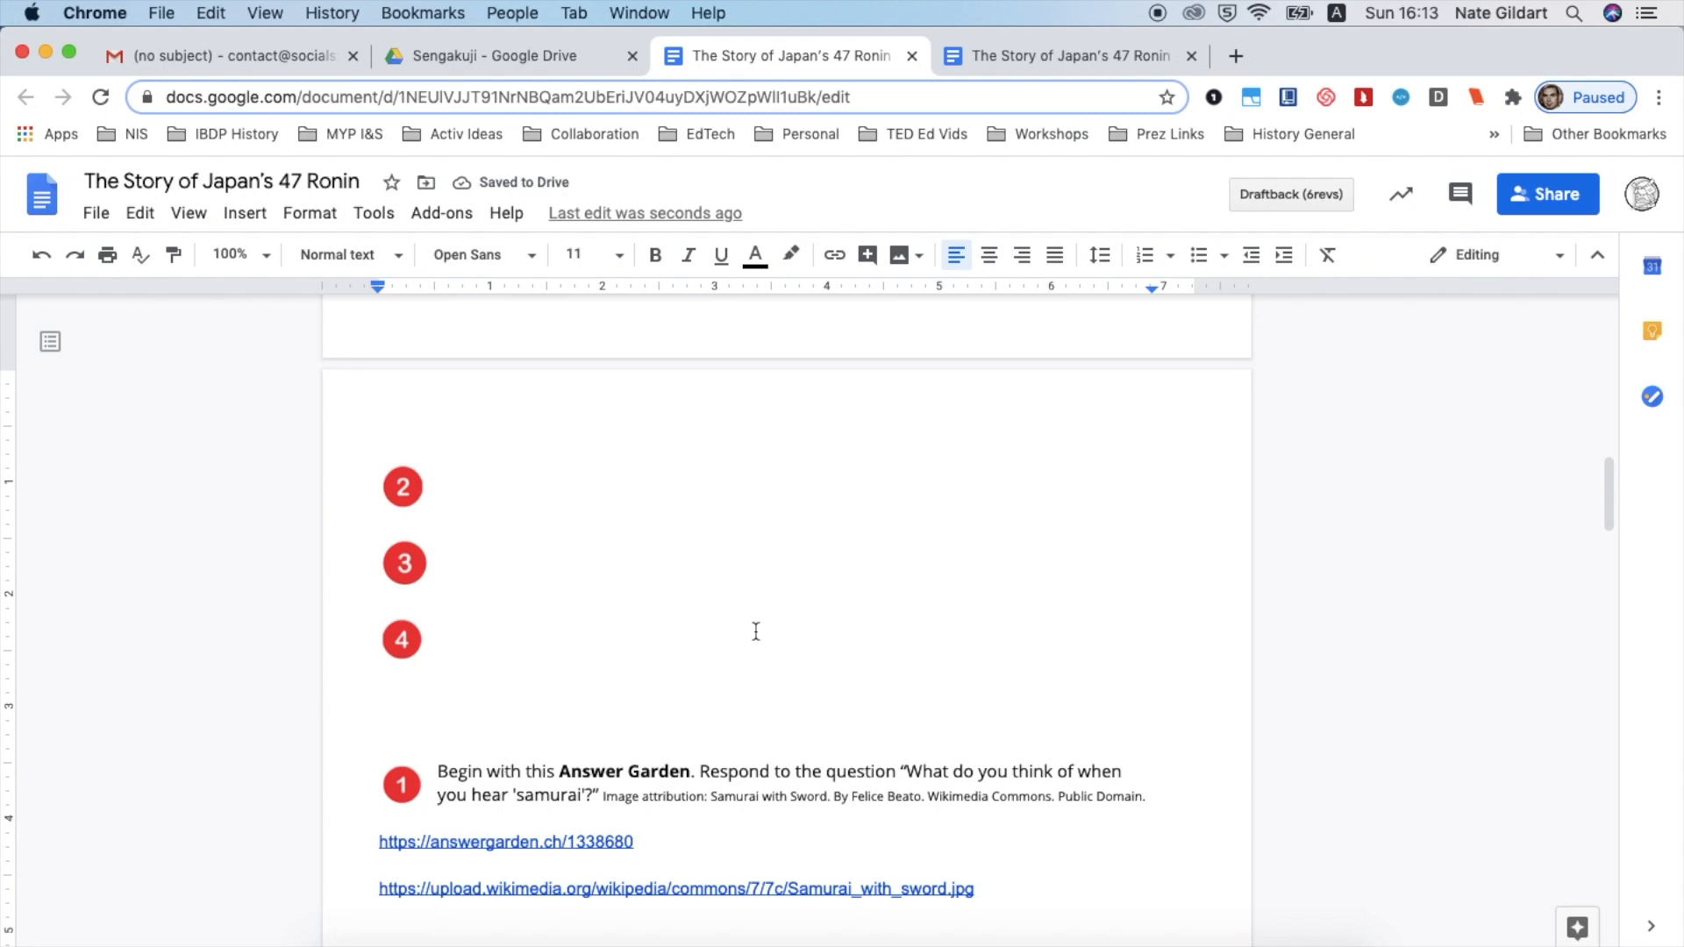
pyautogui.scroll(10, 829, 425)
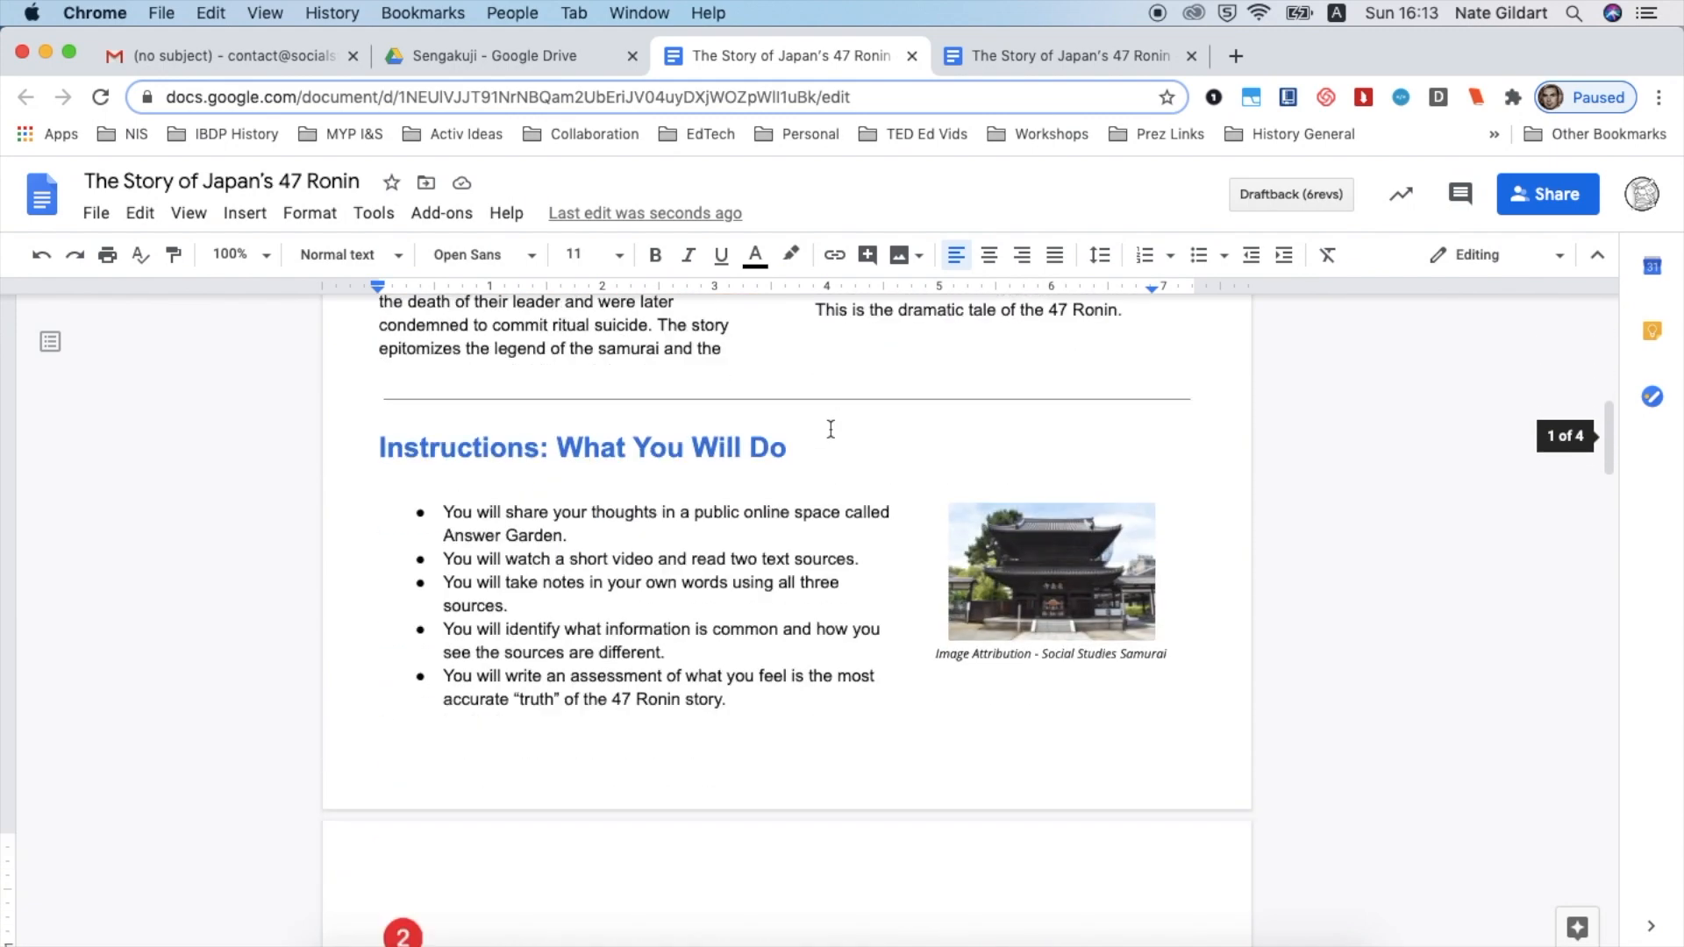
pyautogui.scroll(-8, 831, 429)
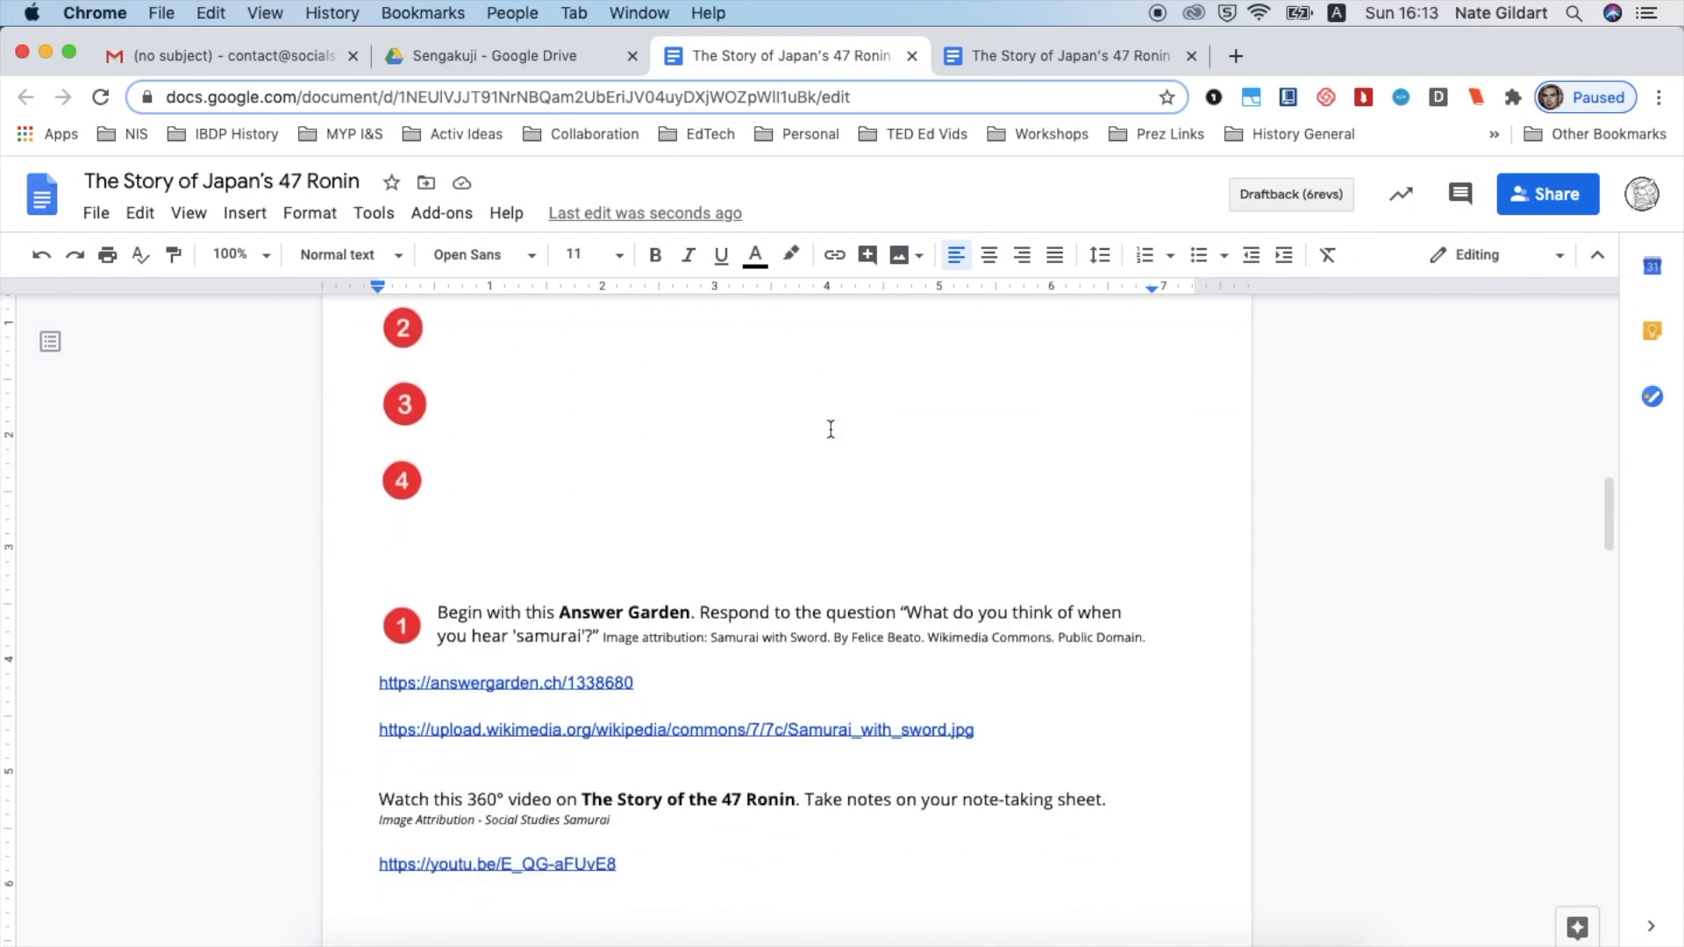
# - Move the number 2 circle to the start of the "Watch this 360° video" paragraph, with the text wrapped beside it
pyautogui.click(405, 329)
pyautogui.press('BackSpace')
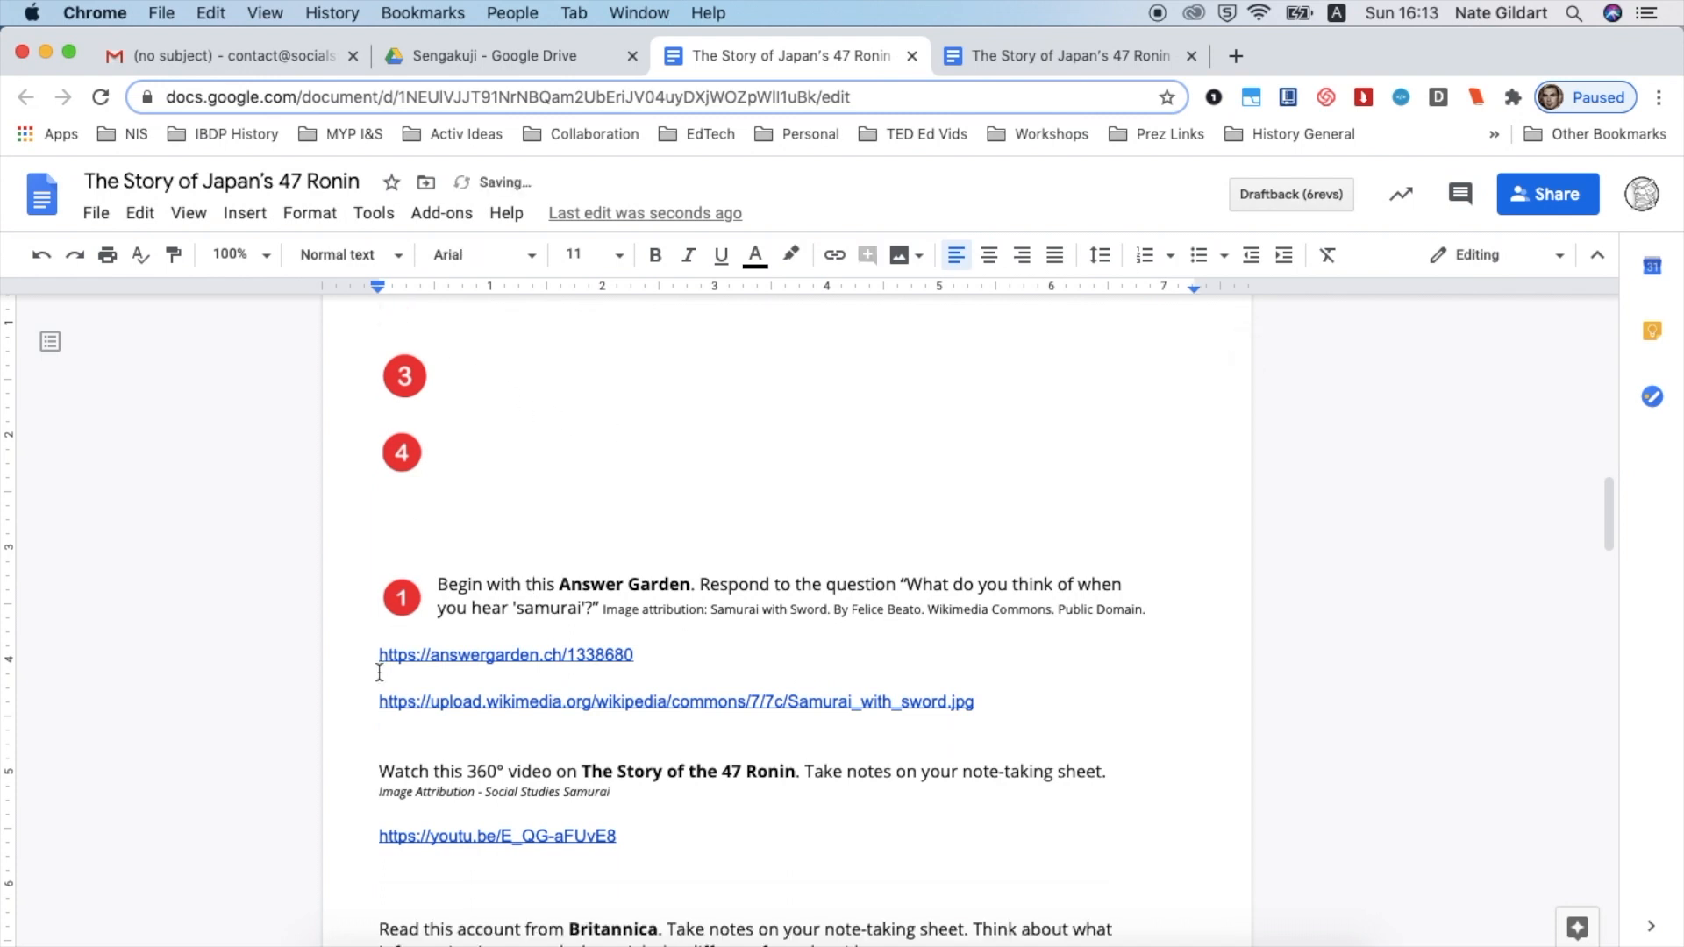
pyautogui.click(371, 762)
pyautogui.press('super+z')
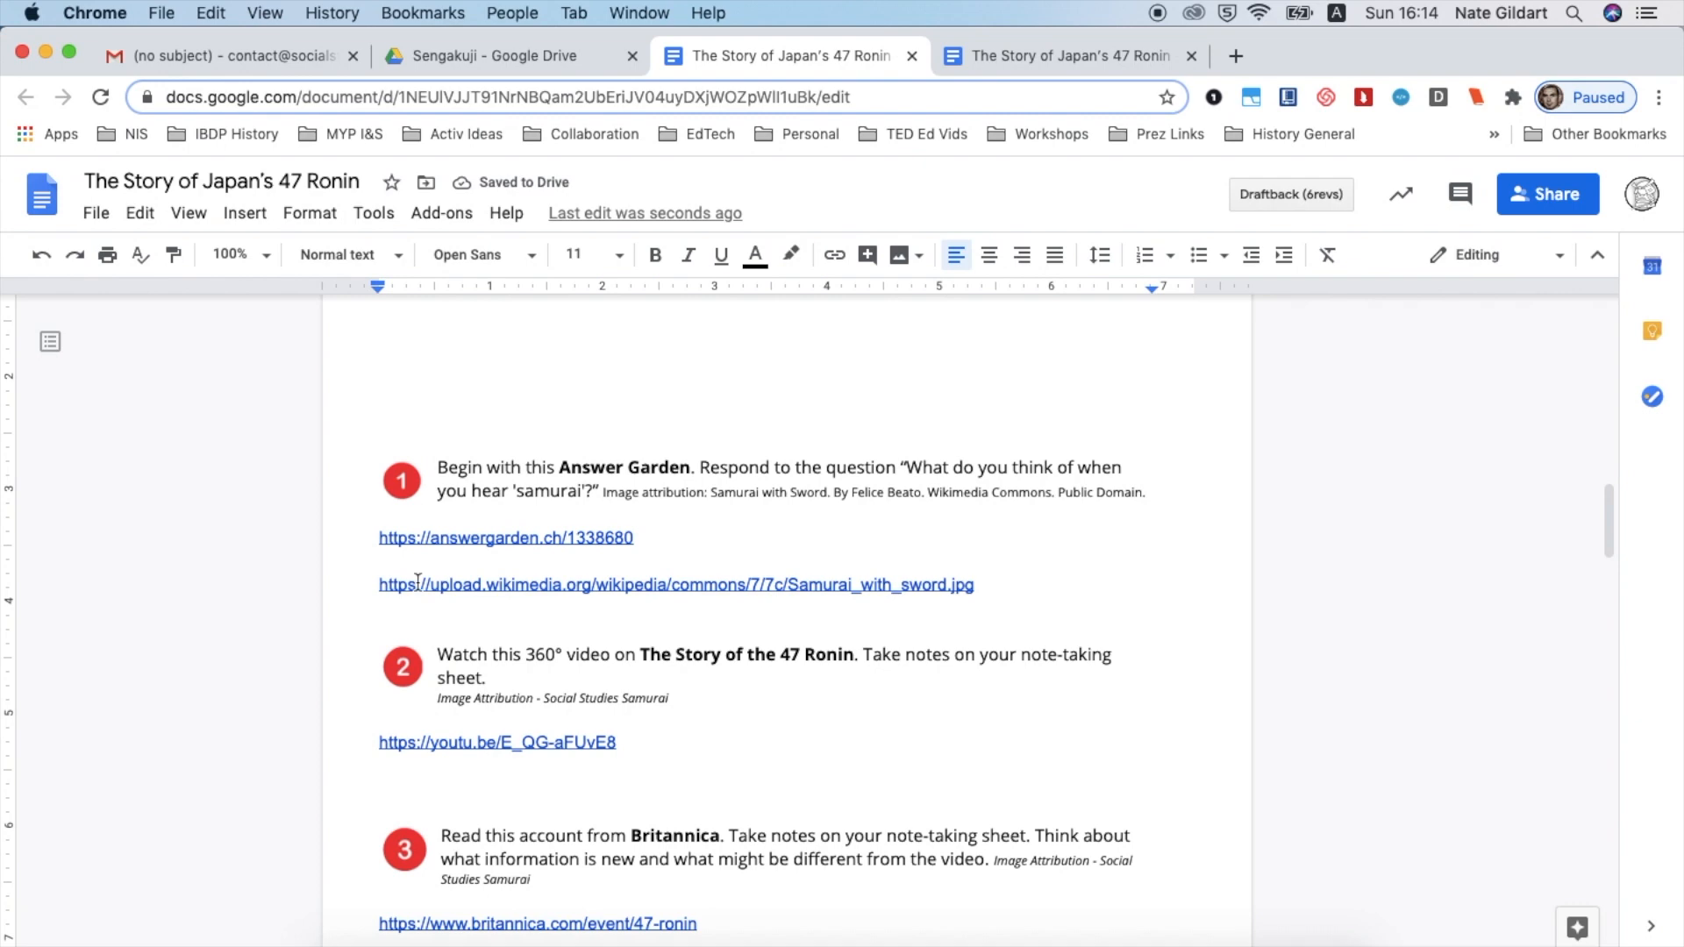
# - Set the number 1 circle's width to 0.40 in with the aspect ratio locked
pyautogui.click(402, 489)
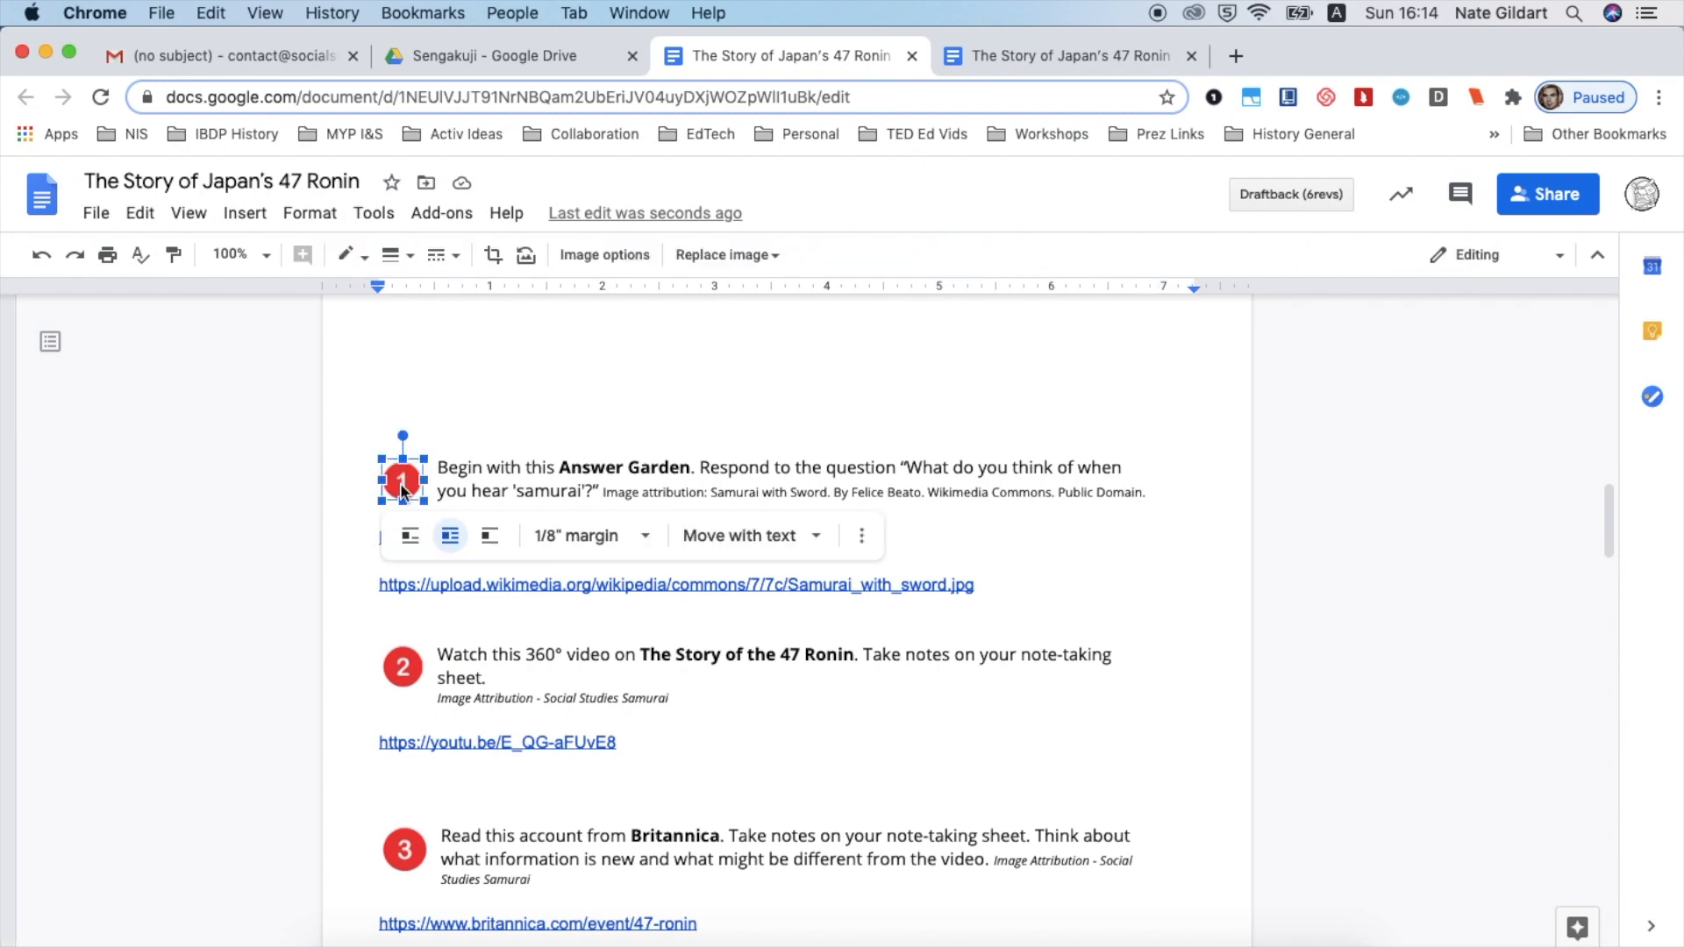
pyautogui.scroll(5, 617, 263)
pyautogui.scroll(-4, 618, 263)
pyautogui.scroll(-2, 618, 263)
pyautogui.click(618, 261)
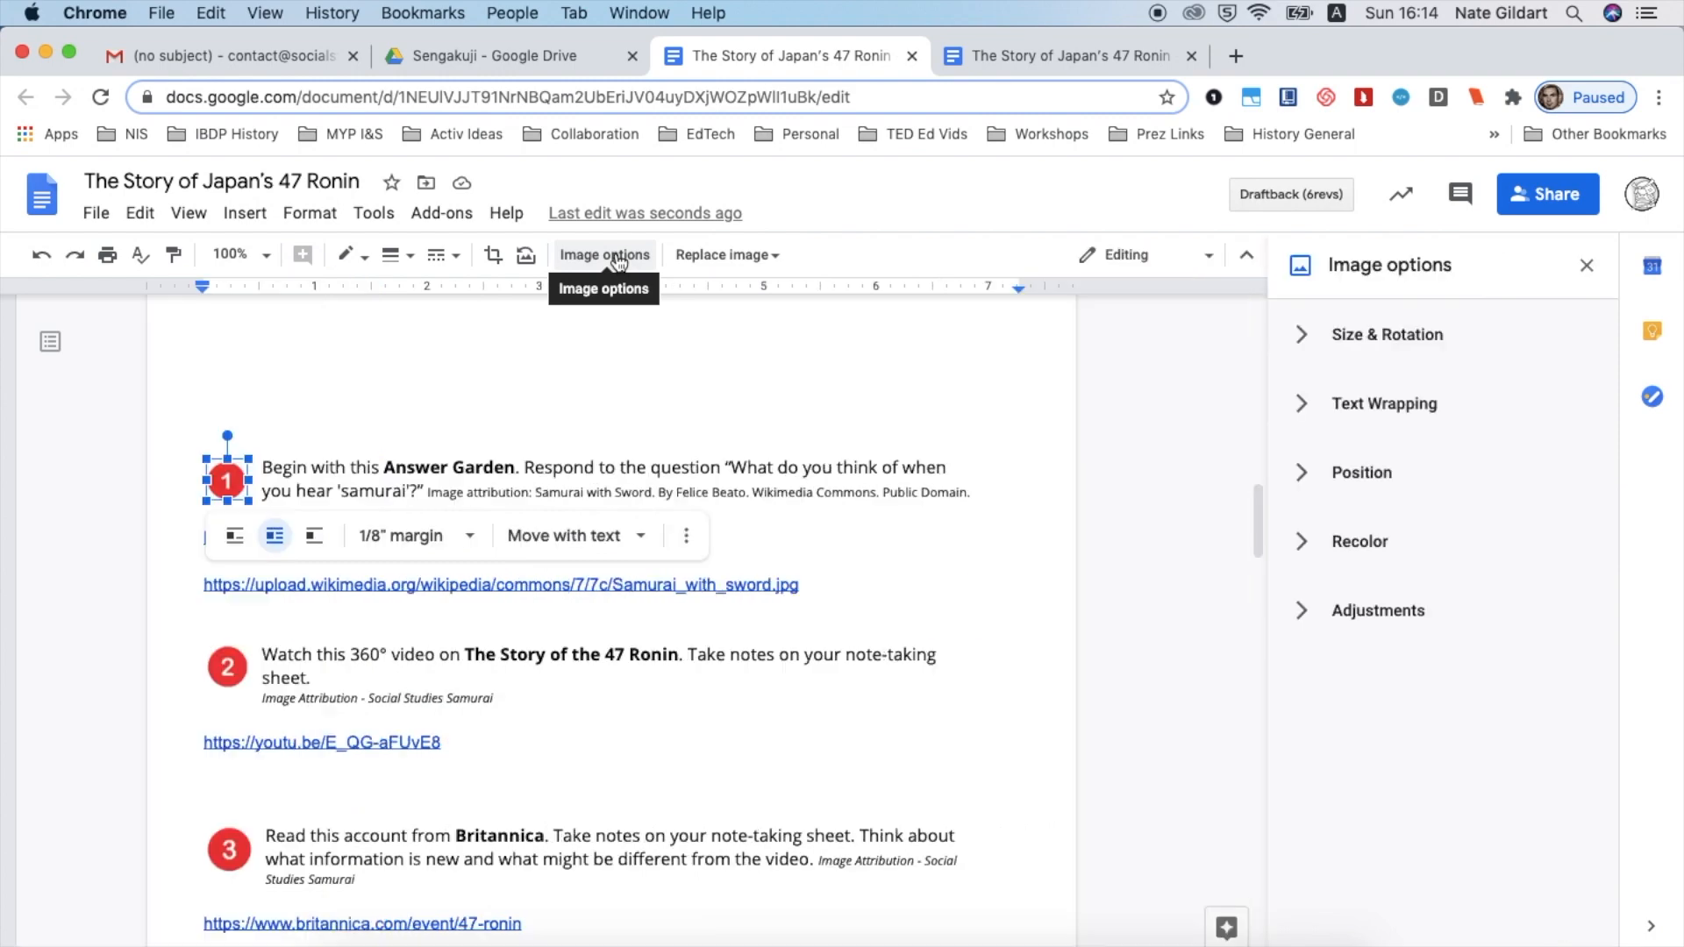
pyautogui.scroll(4, 1395, 344)
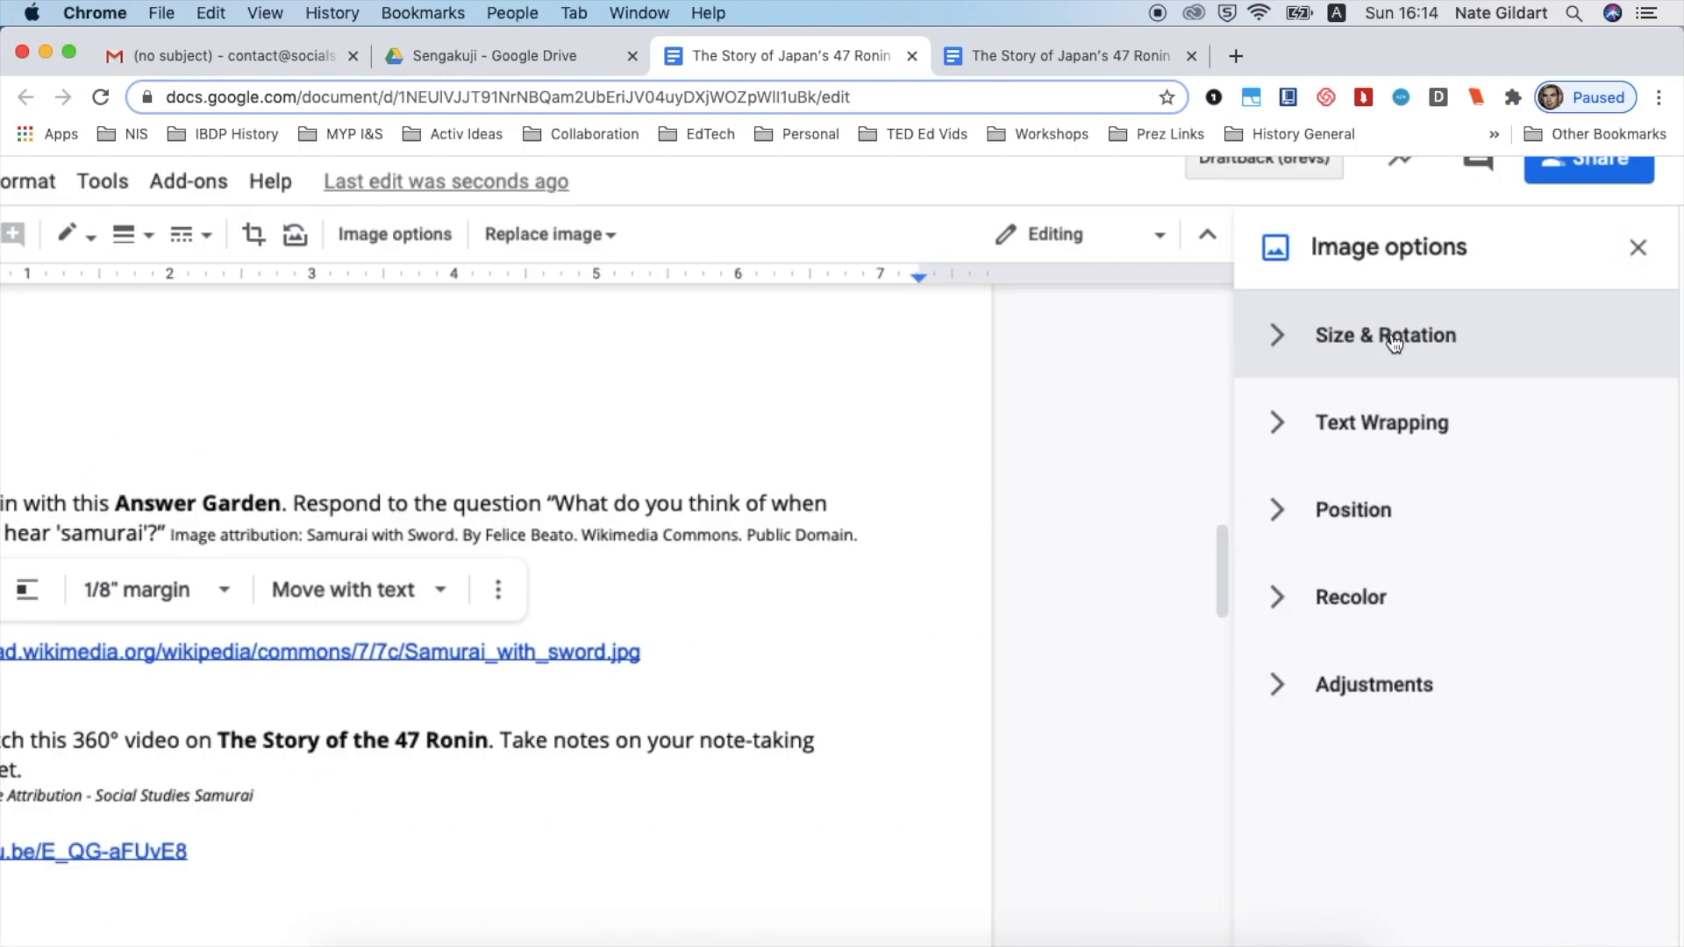
pyautogui.scroll(-4, 1395, 342)
pyautogui.click(1394, 344)
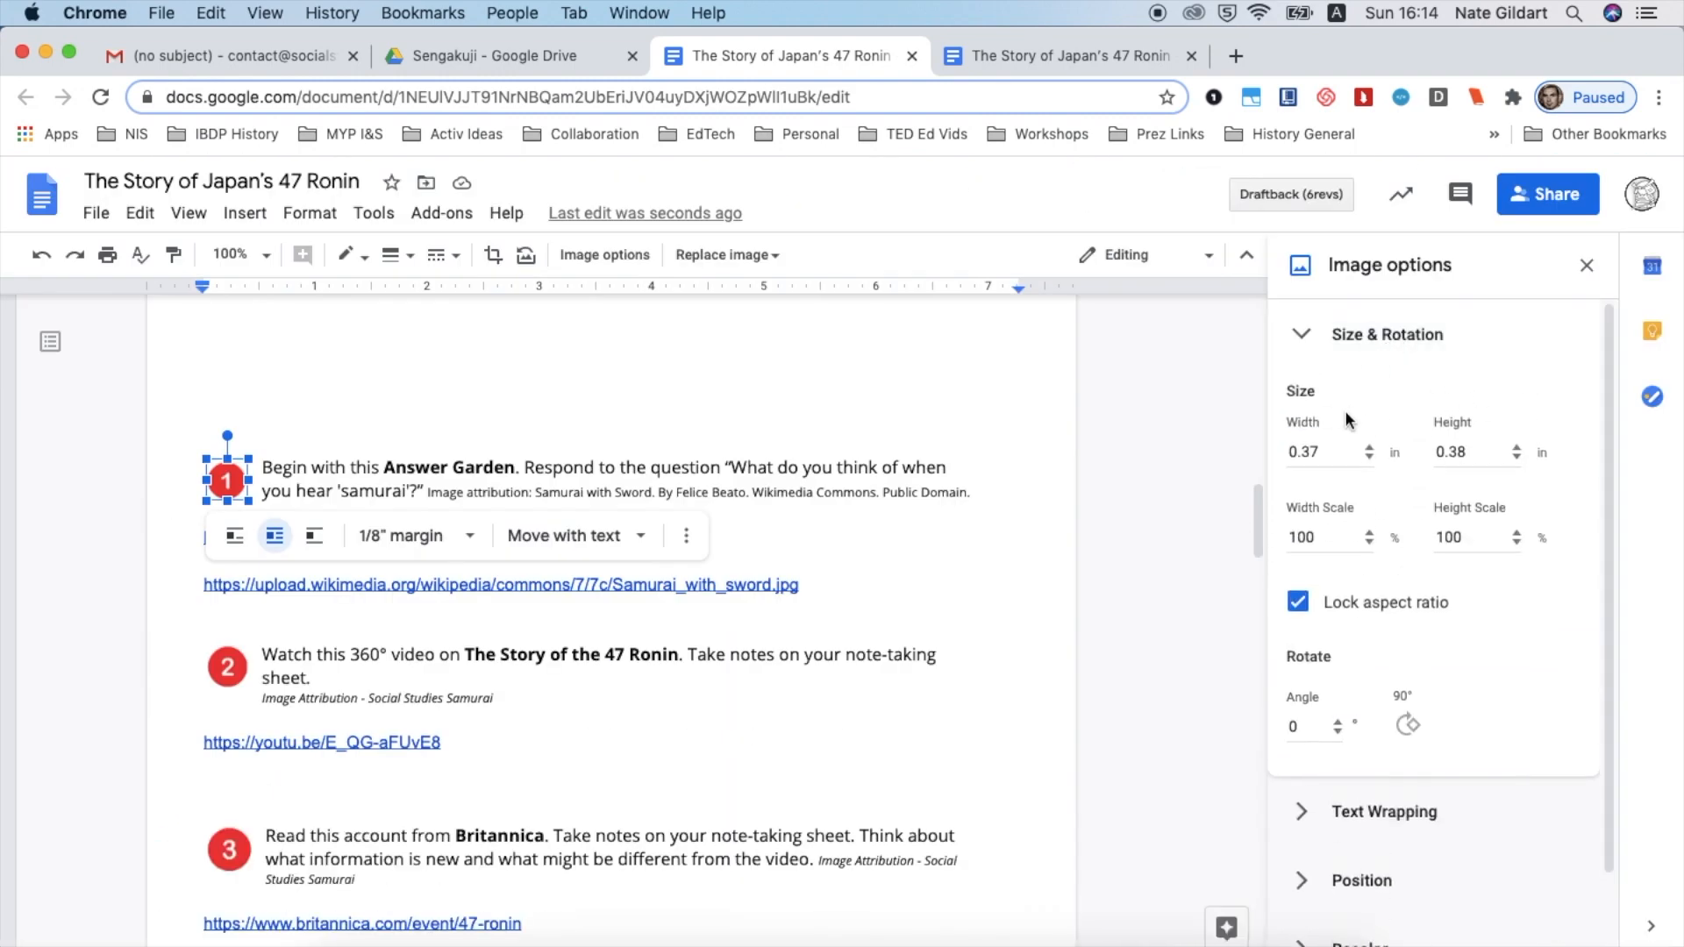
pyautogui.click(1324, 451)
pyautogui.press('BackSpace')
pyautogui.press('BackSpace')
pyautogui.write('40')
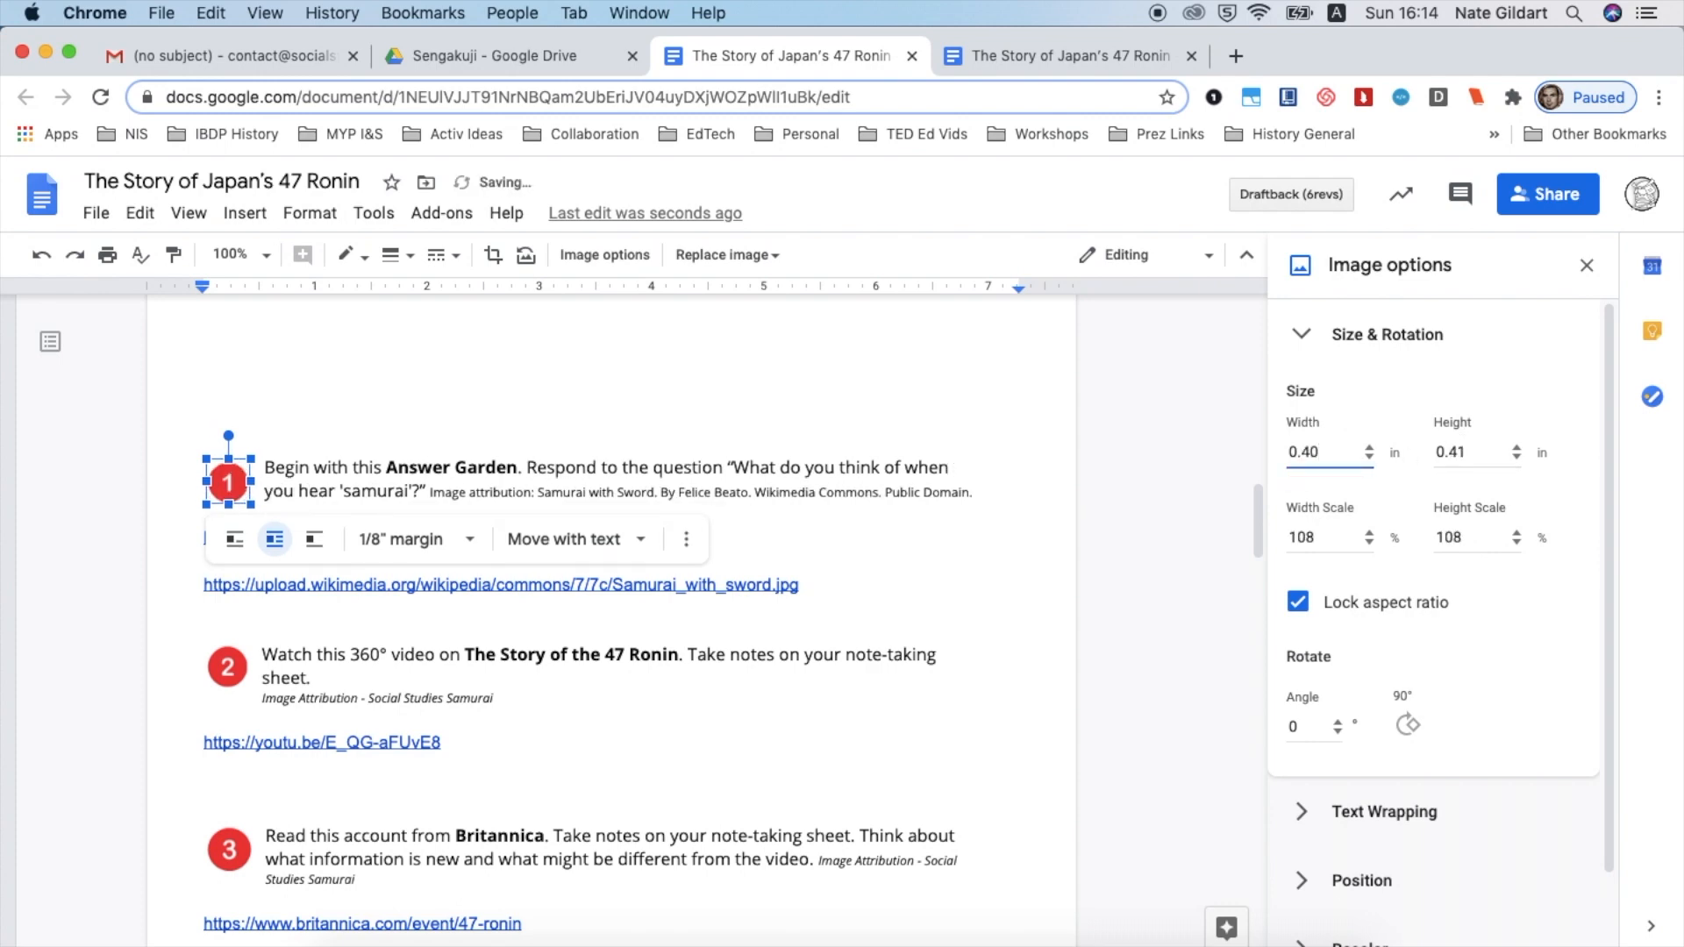
pyautogui.click(808, 540)
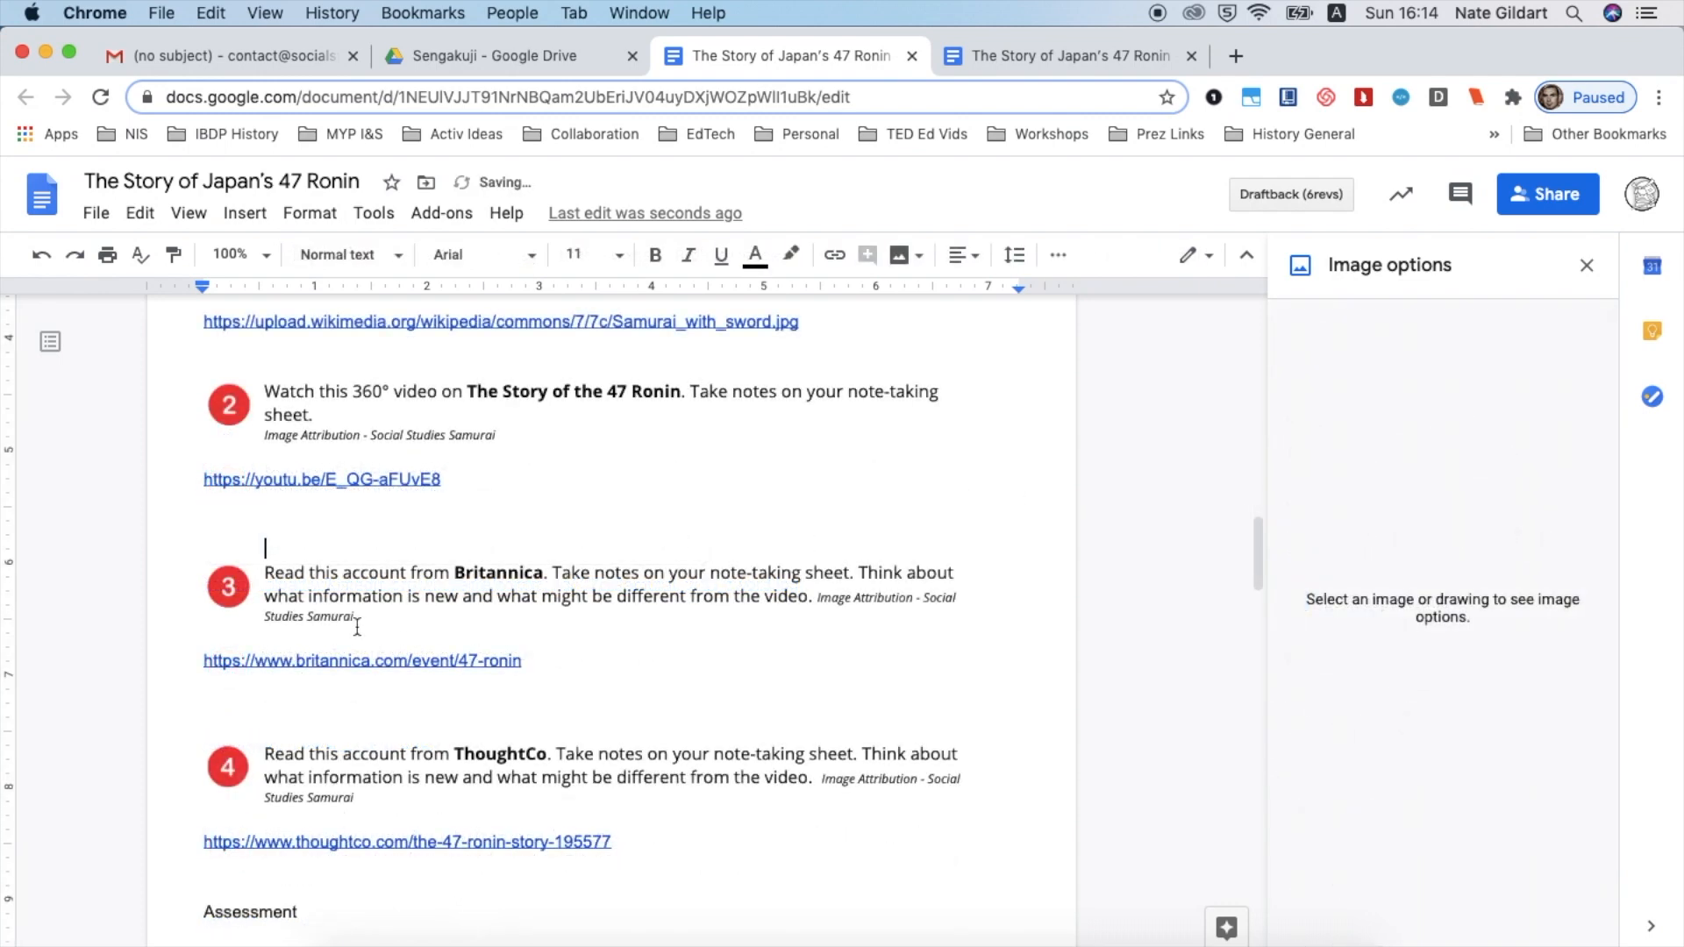
pyautogui.scroll(3, 357, 628)
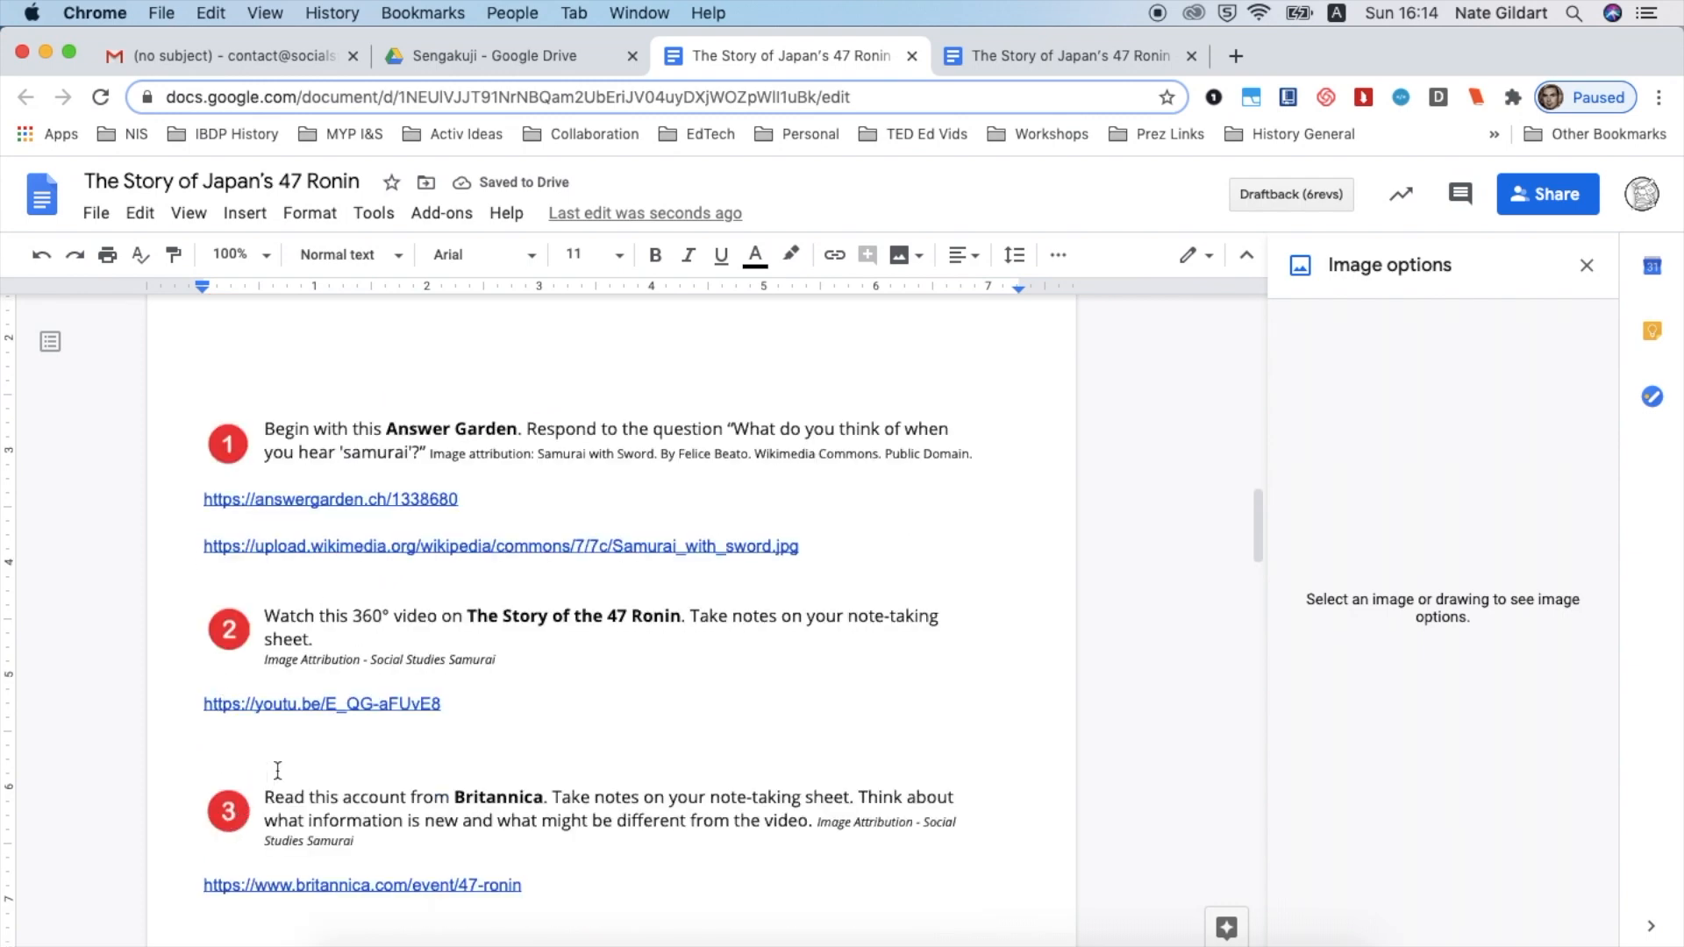
pyautogui.scroll(-2, 277, 770)
pyautogui.scroll(2, 386, 500)
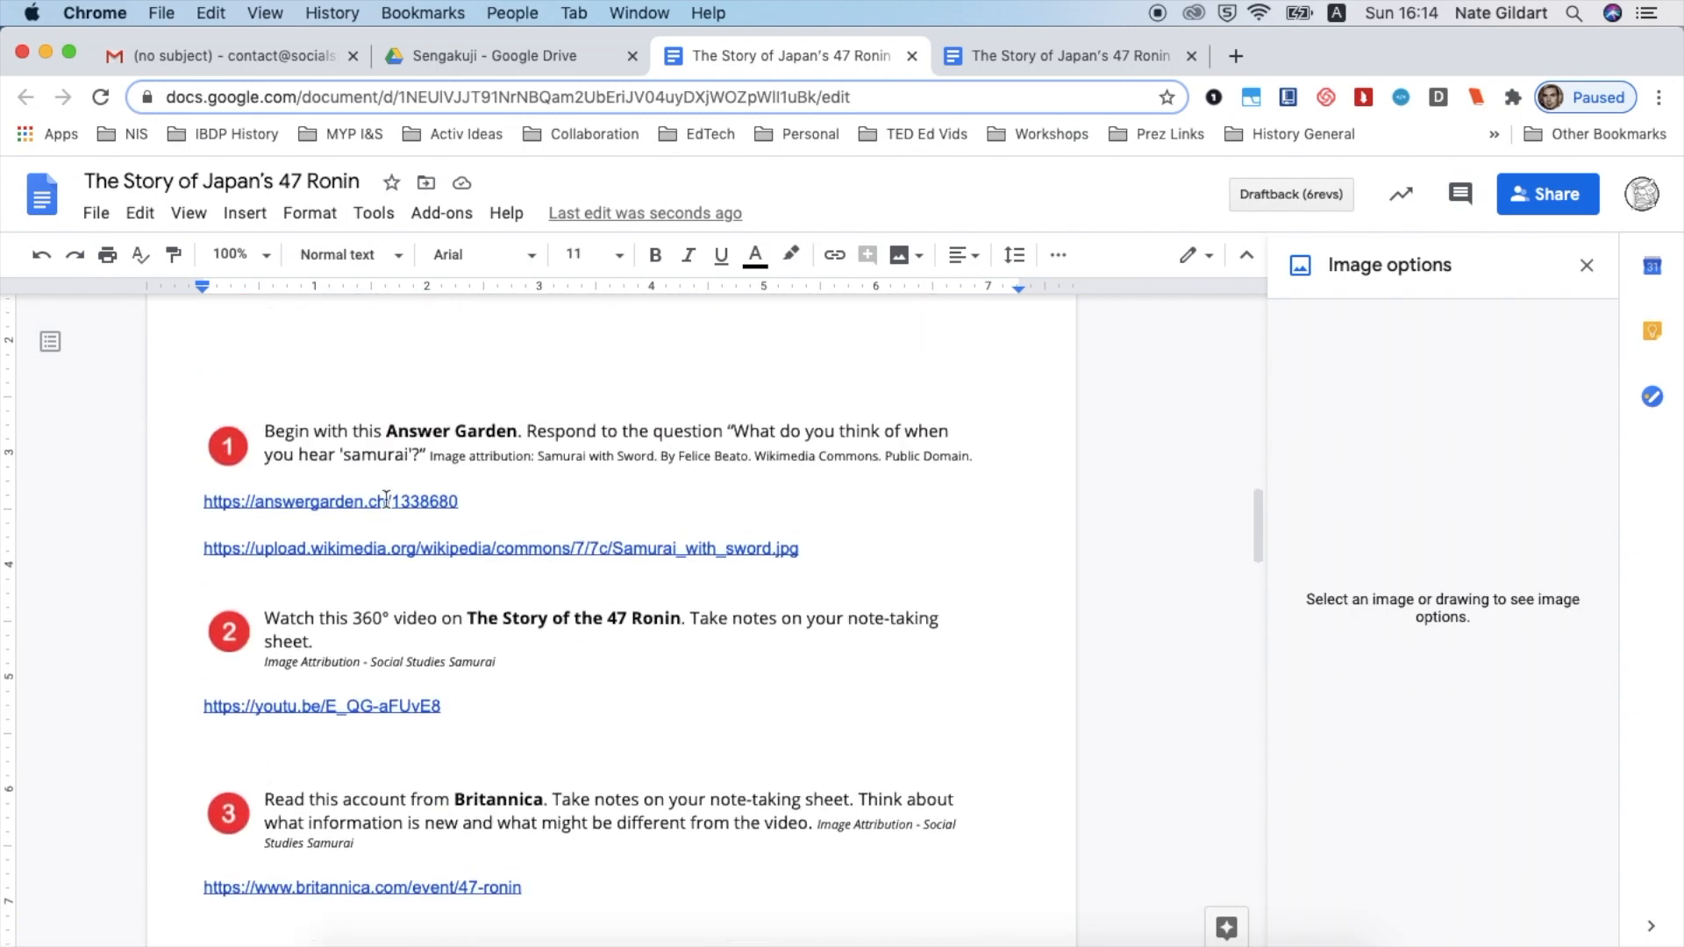
pyautogui.moveTo(464, 498); pyautogui.dragTo(203, 499)
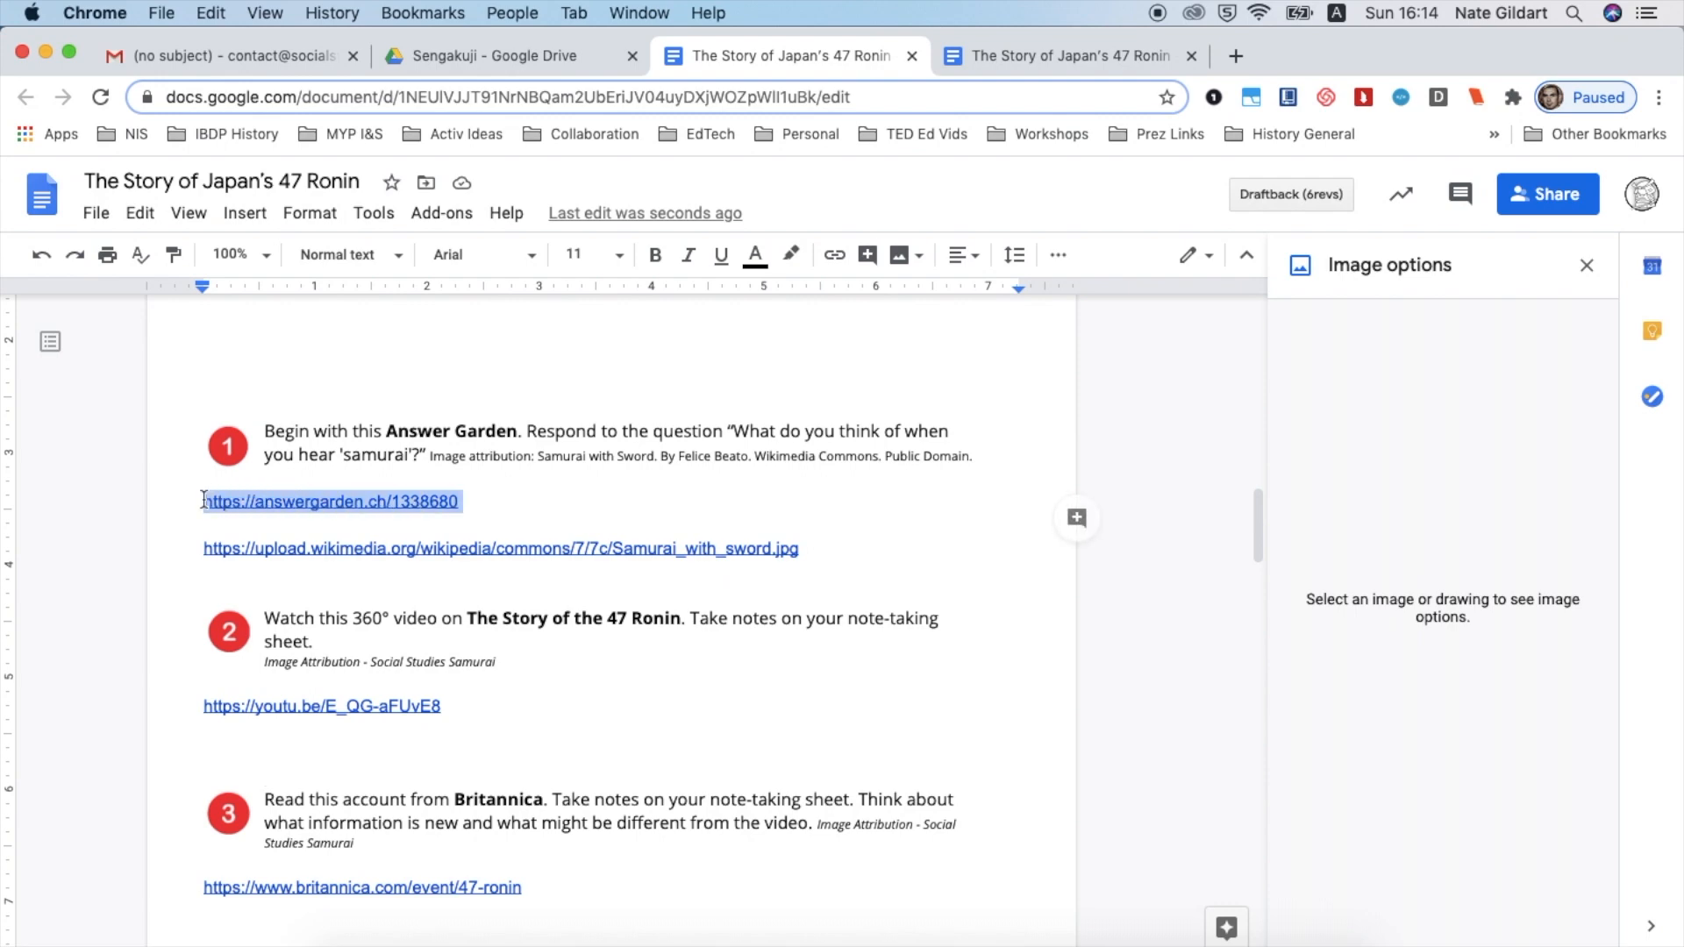
pyautogui.press('super+x')
pyautogui.moveTo(386, 430); pyautogui.dragTo(515, 423)
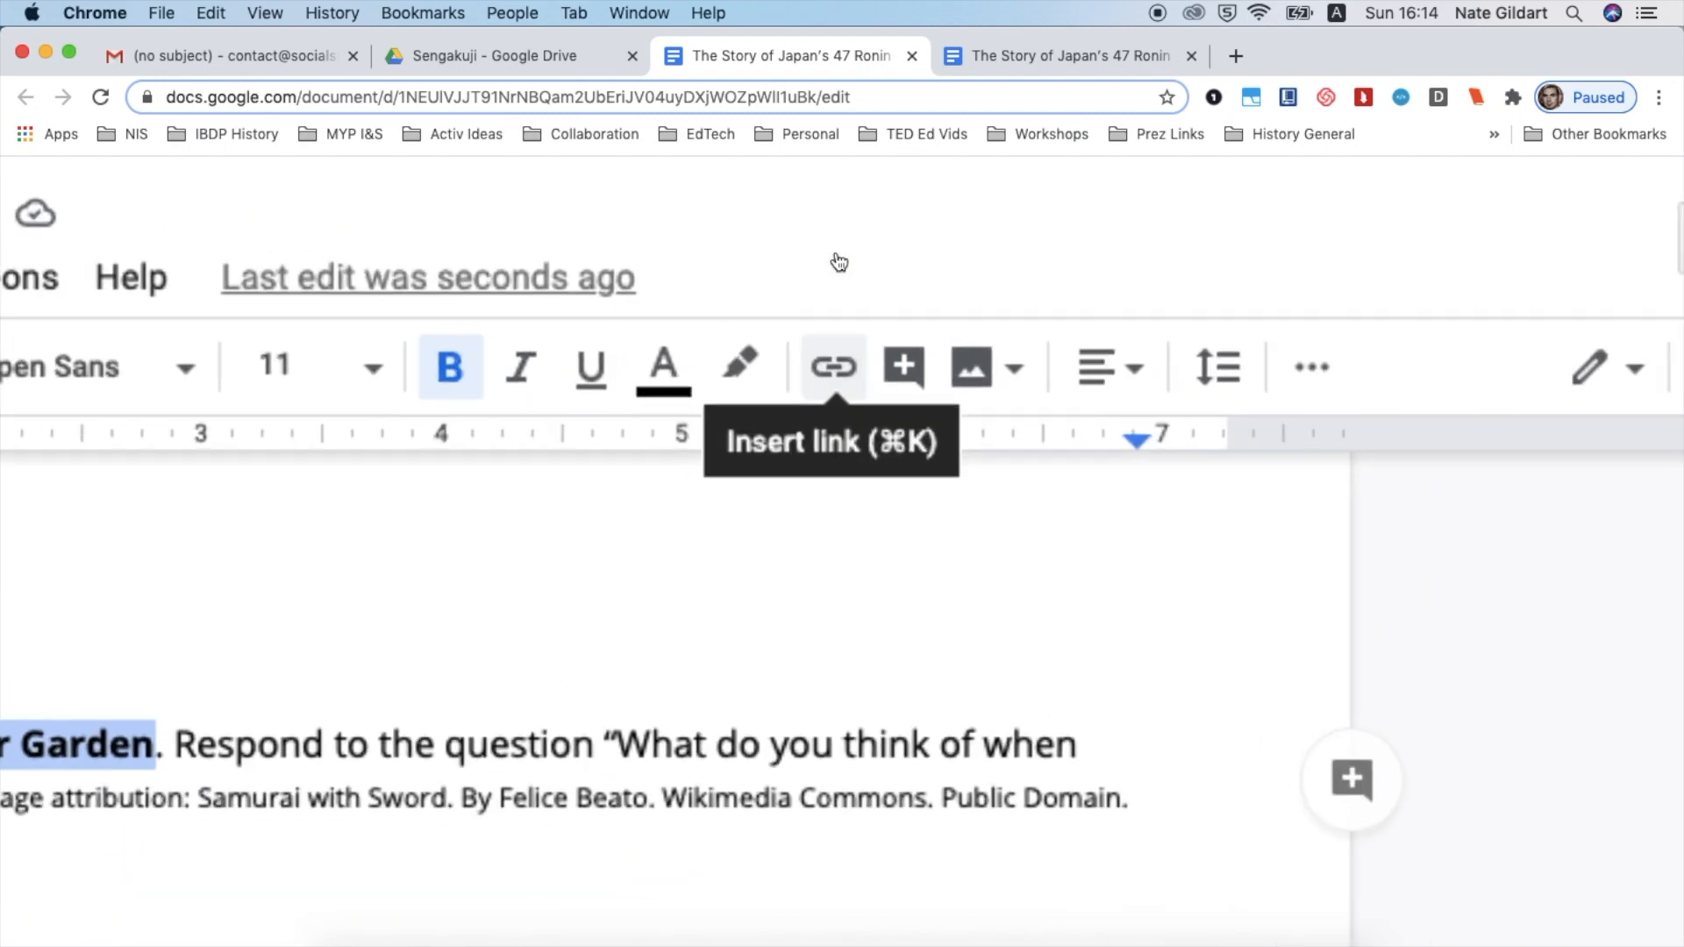
pyautogui.click(833, 366)
pyautogui.press('super+v')
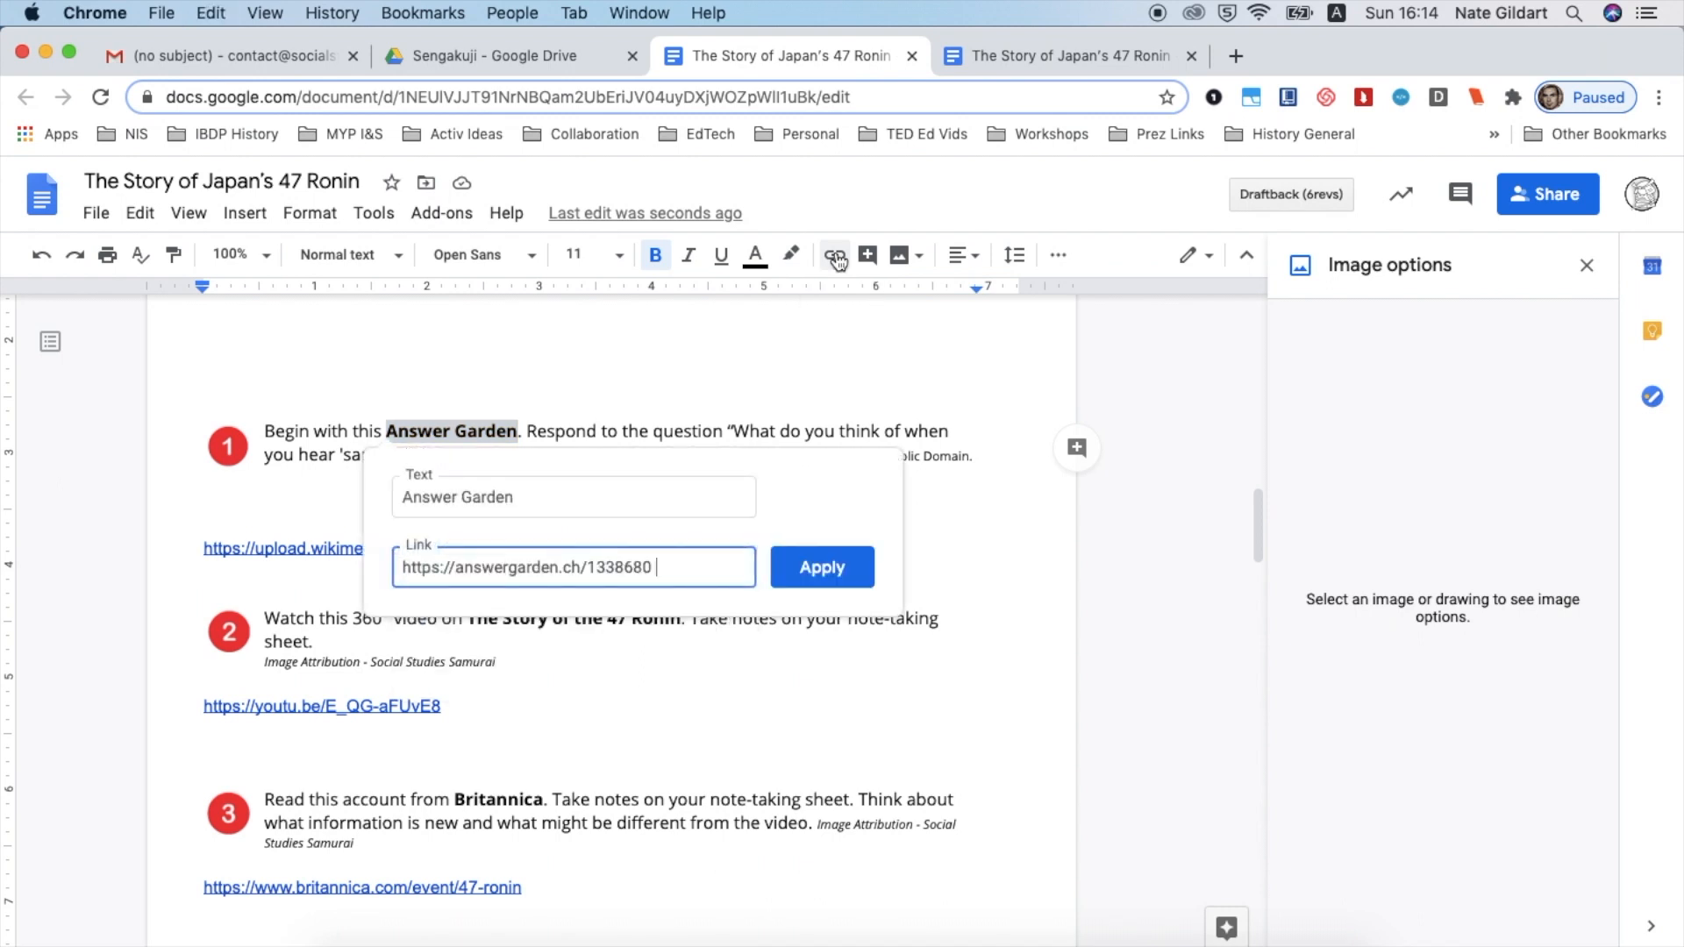
pyautogui.click(822, 567)
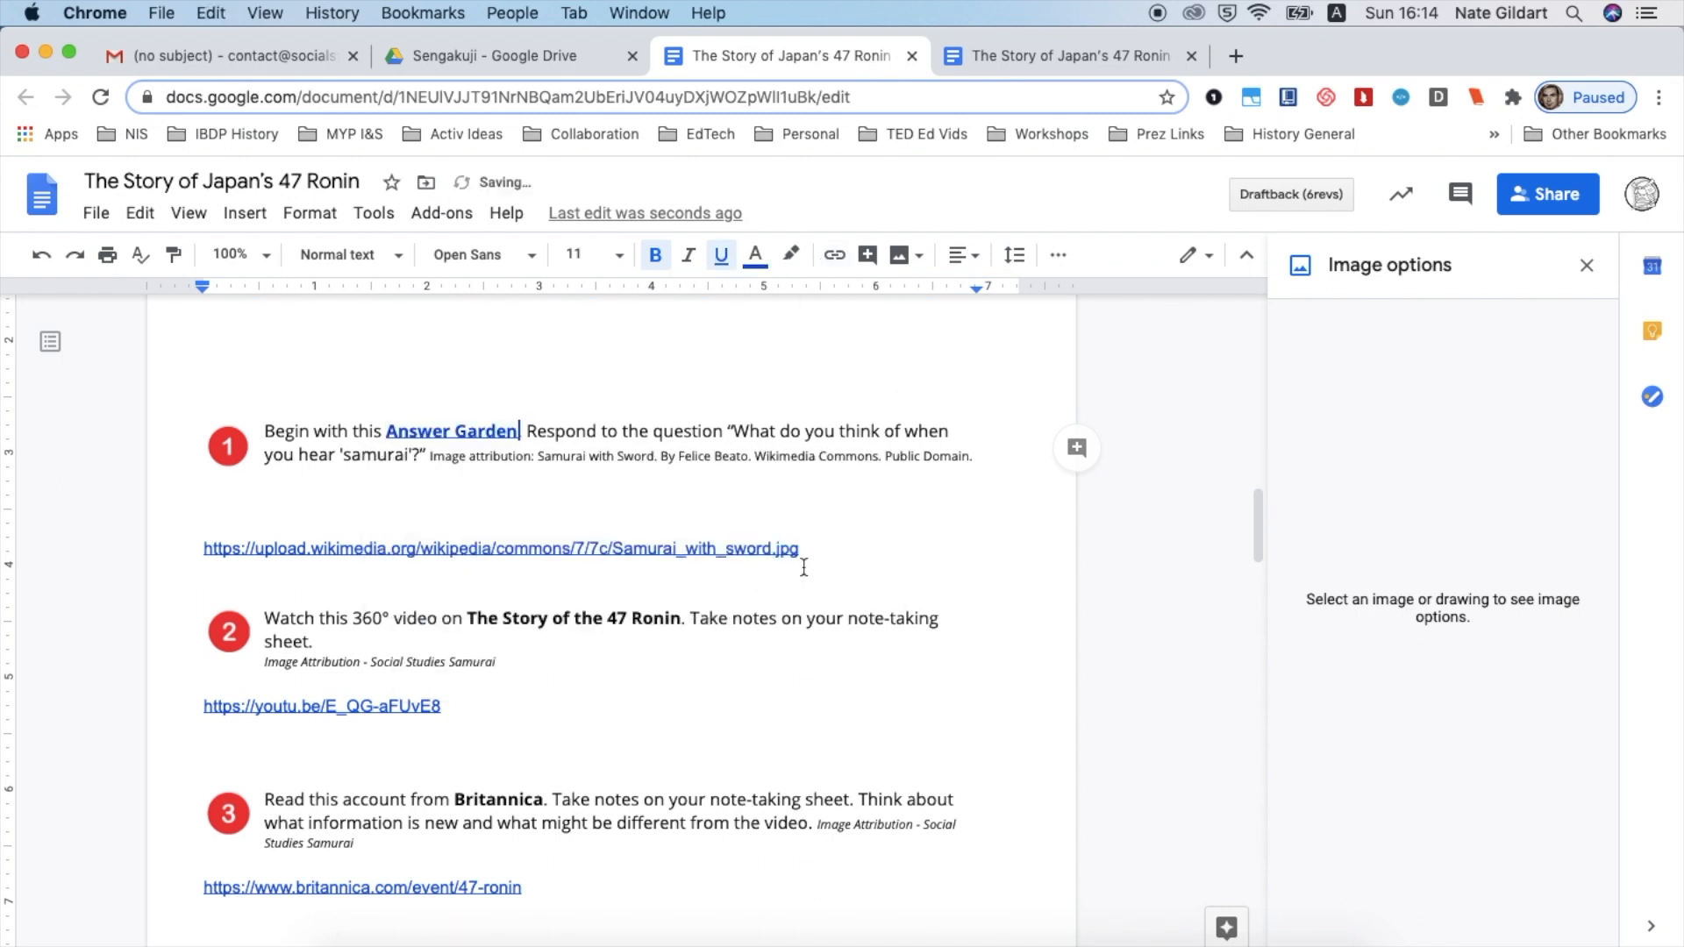
pyautogui.moveTo(453, 707); pyautogui.dragTo(200, 707)
pyautogui.press('super+x')
pyautogui.moveTo(466, 617); pyautogui.dragTo(682, 614)
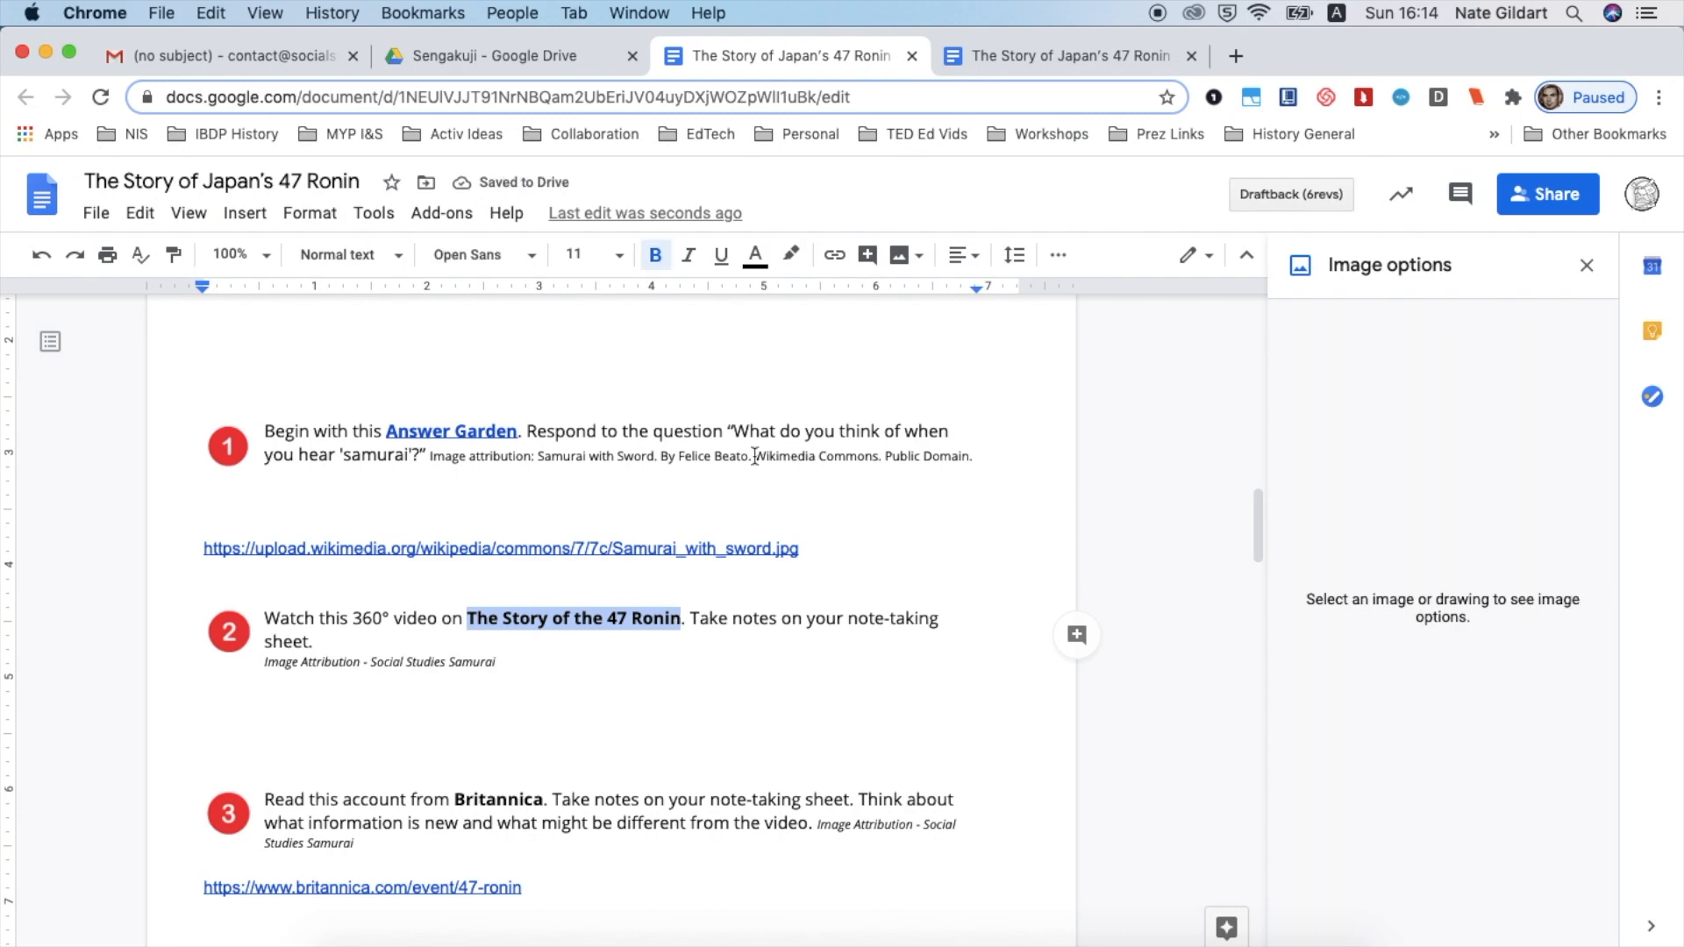
pyautogui.click(833, 256)
pyautogui.press('super+v')
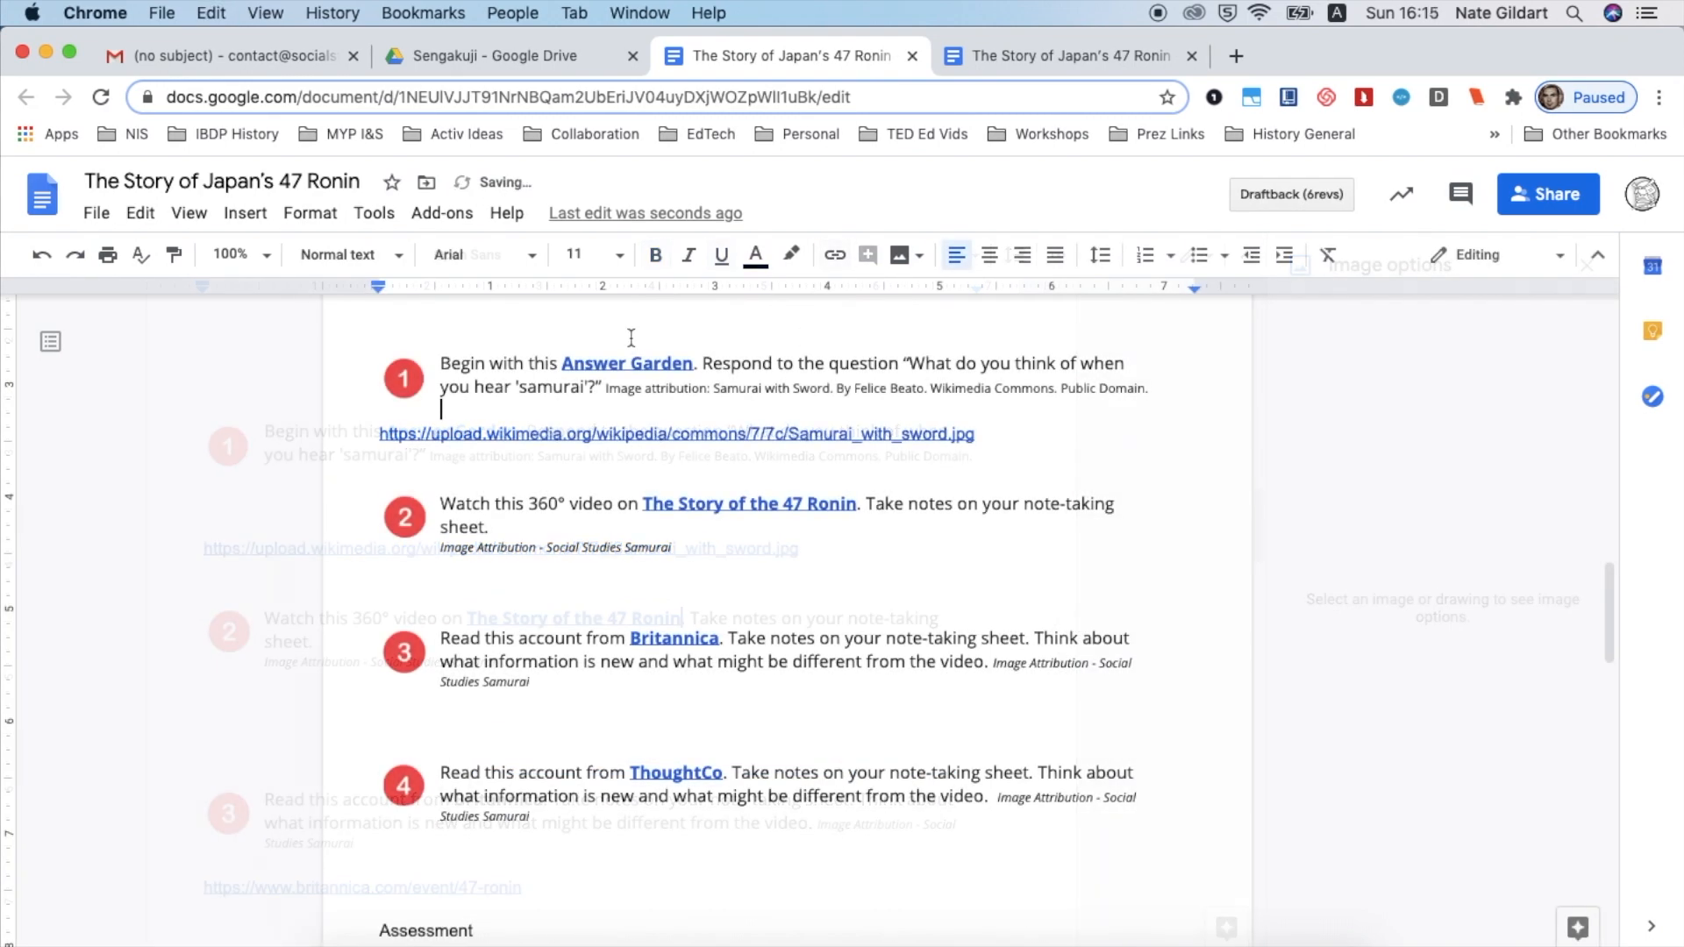
# - Insert a table with two columns and four rows above the numbered tasks and narrow its first column to about a quarter of the width
pyautogui.scroll(5, 536, 756)
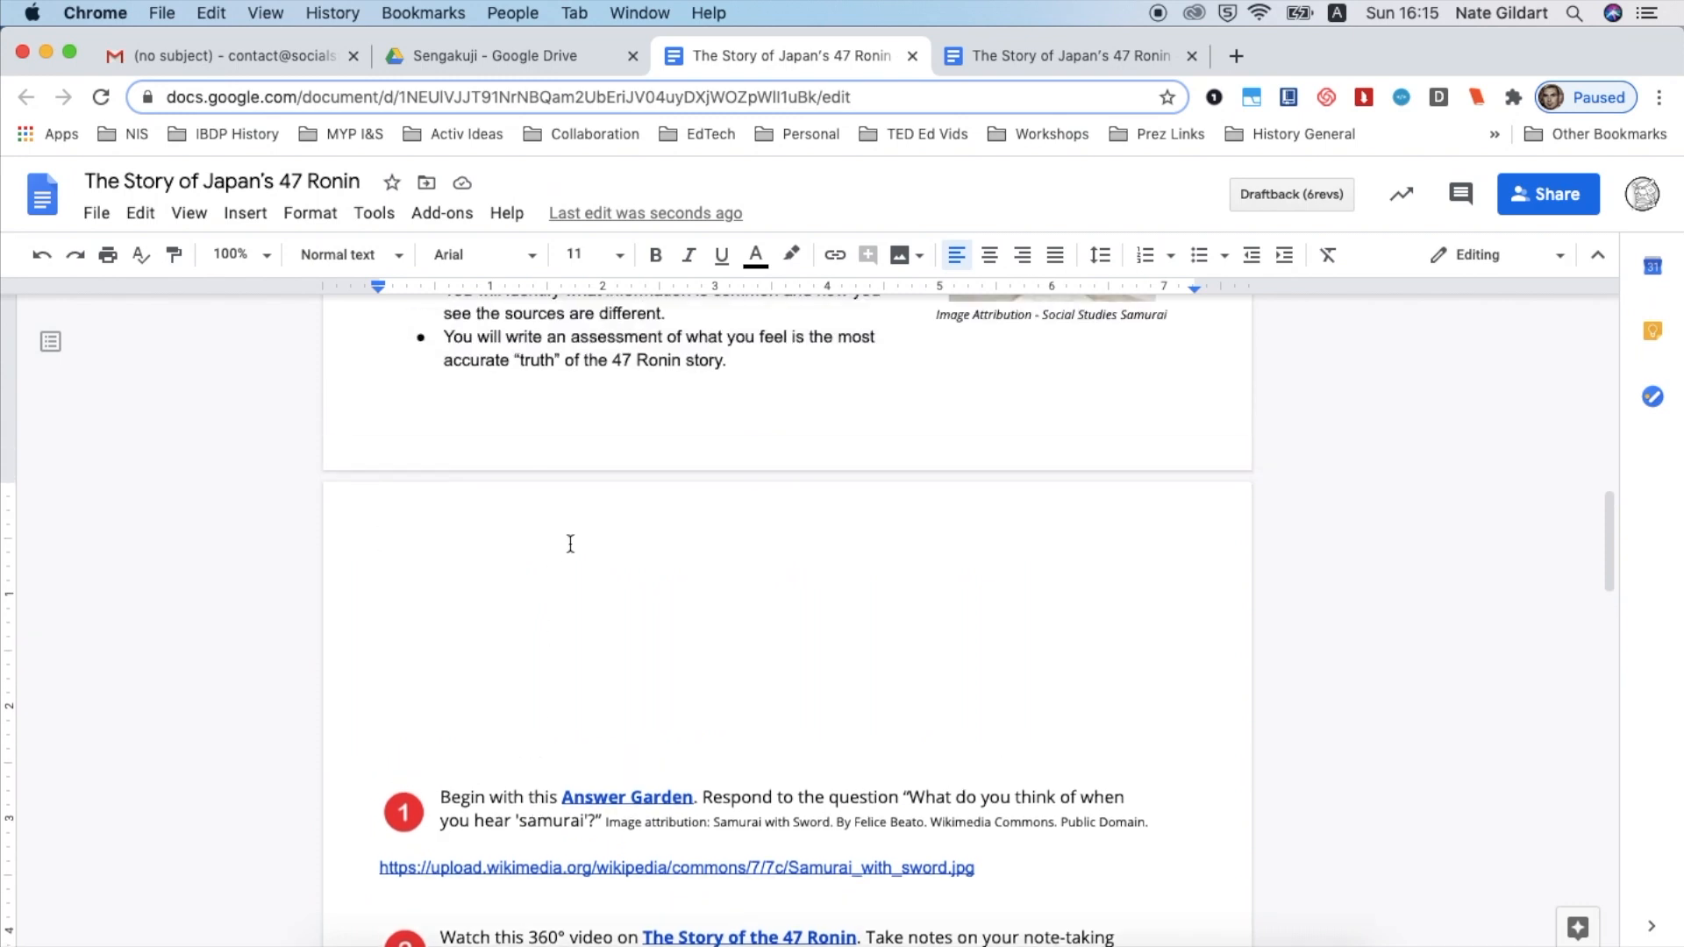
pyautogui.click(245, 213)
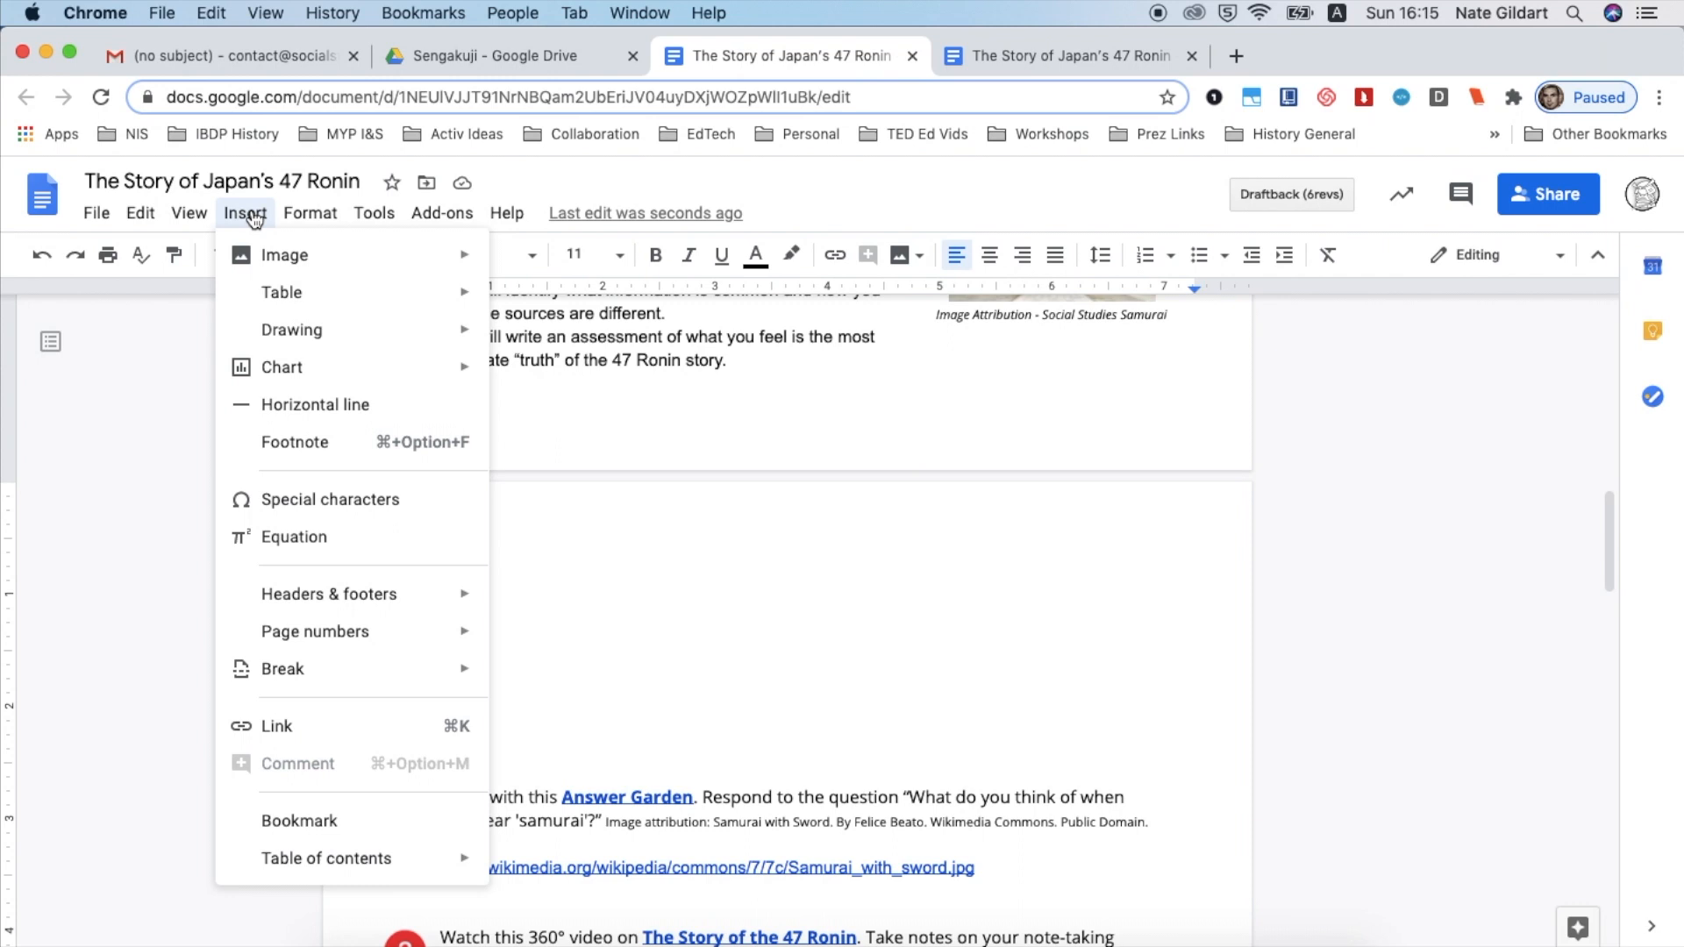
pyautogui.moveTo(274, 296)
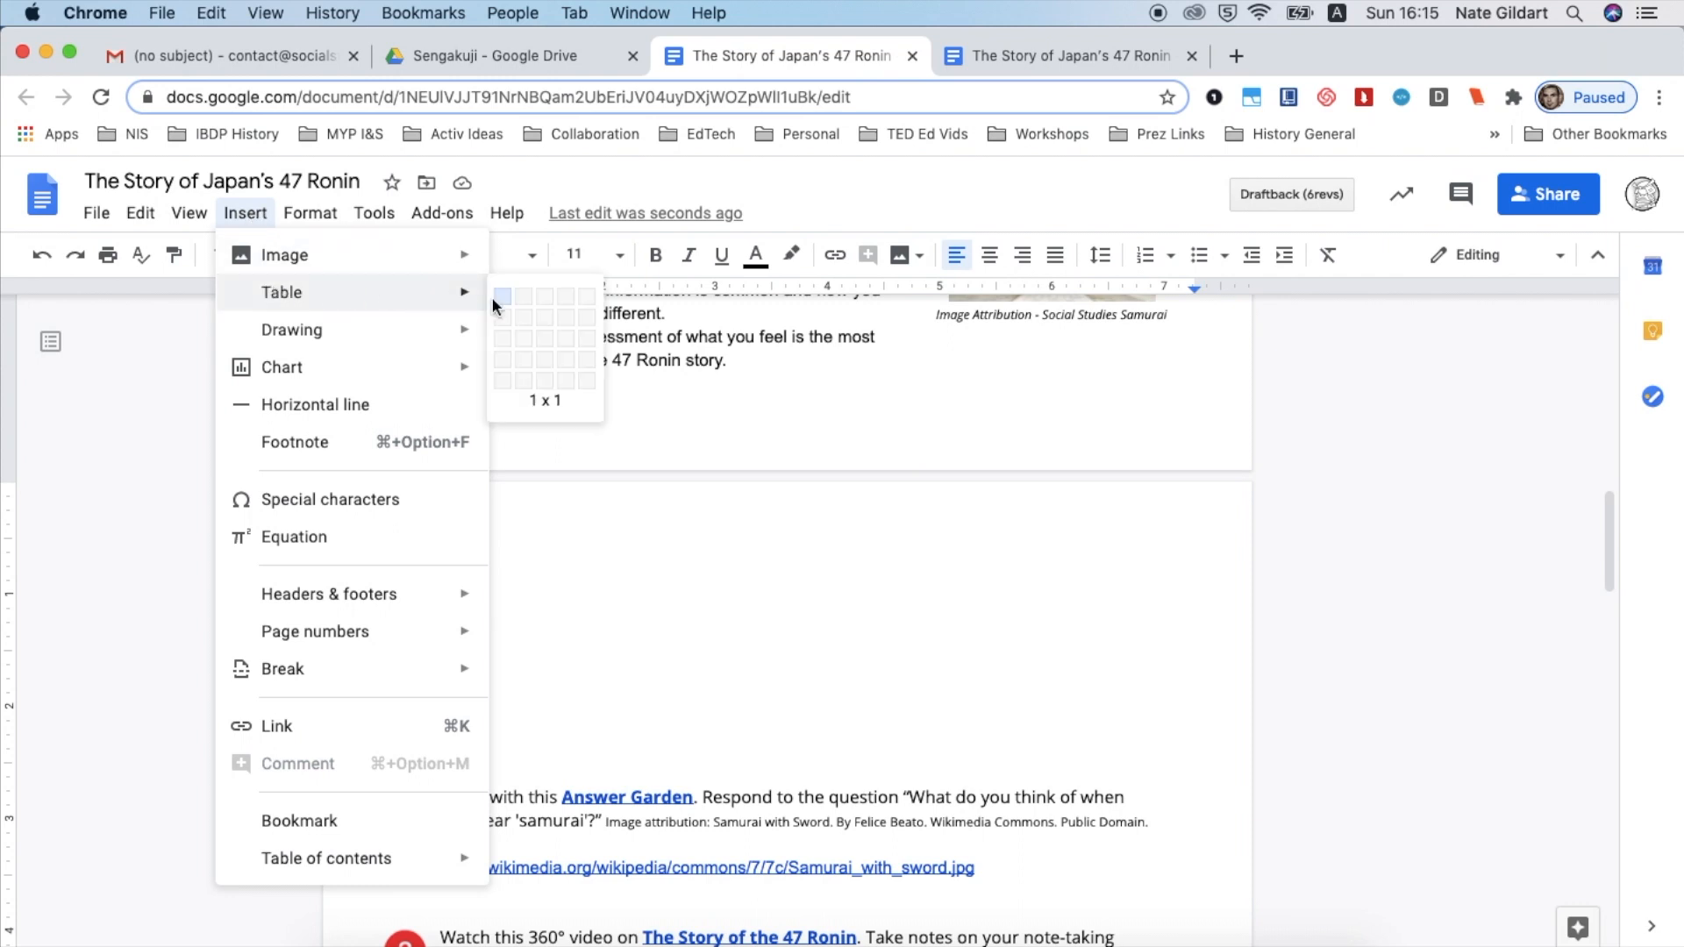
pyautogui.click(530, 356)
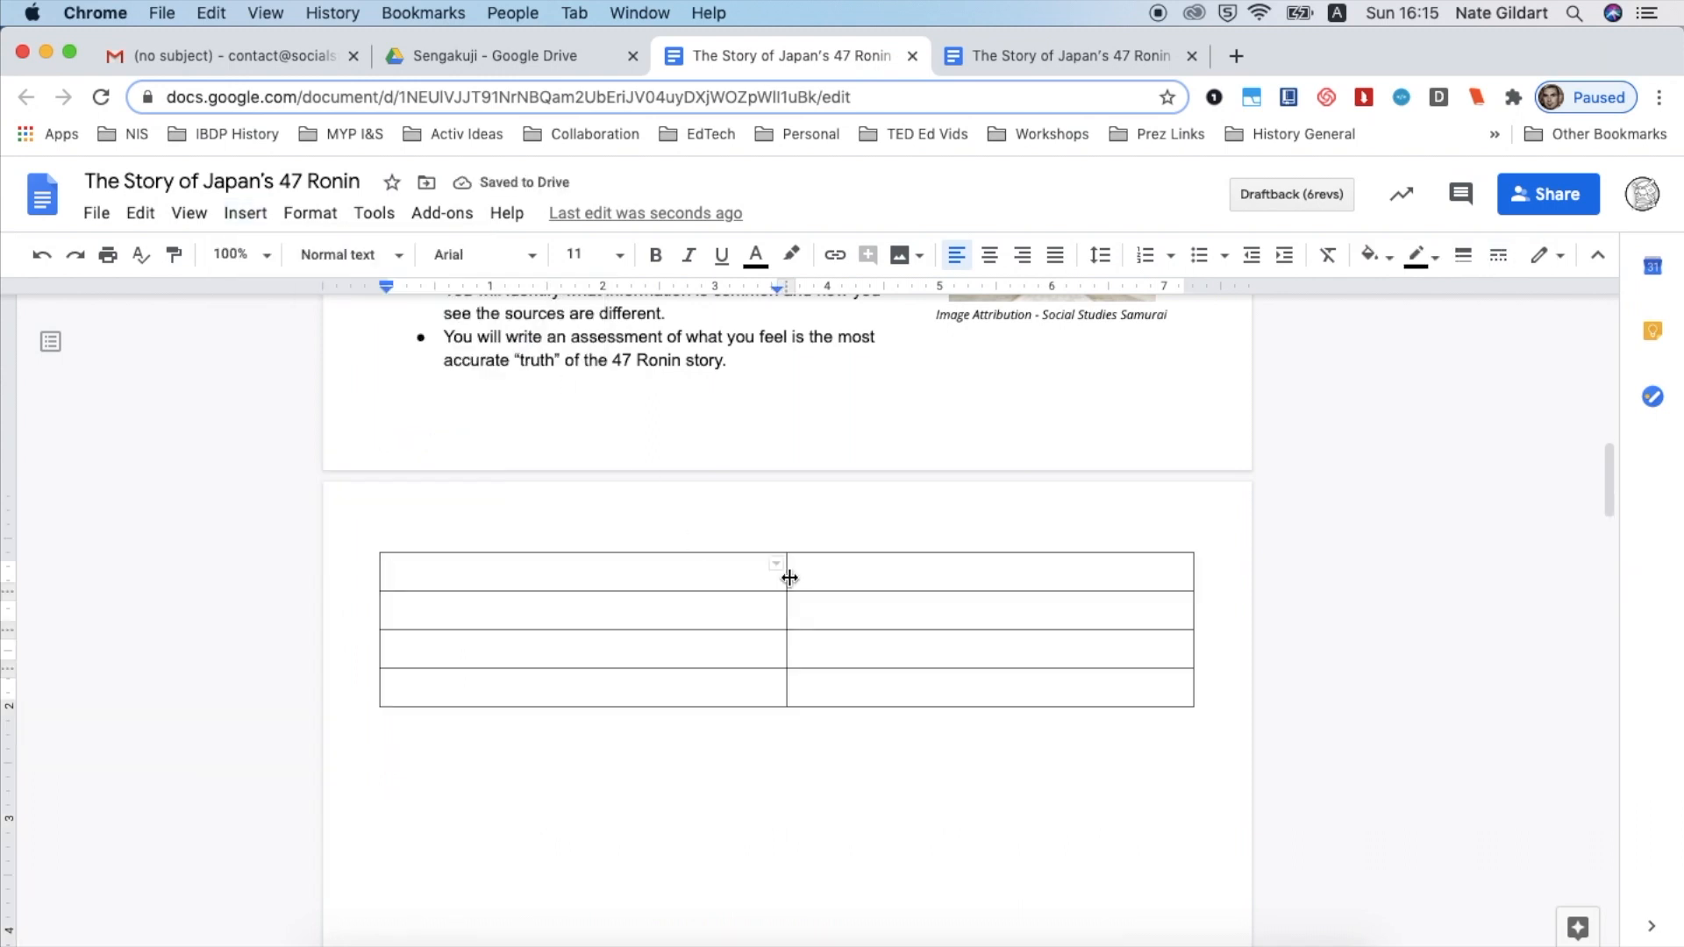
pyautogui.moveTo(789, 577); pyautogui.dragTo(592, 578)
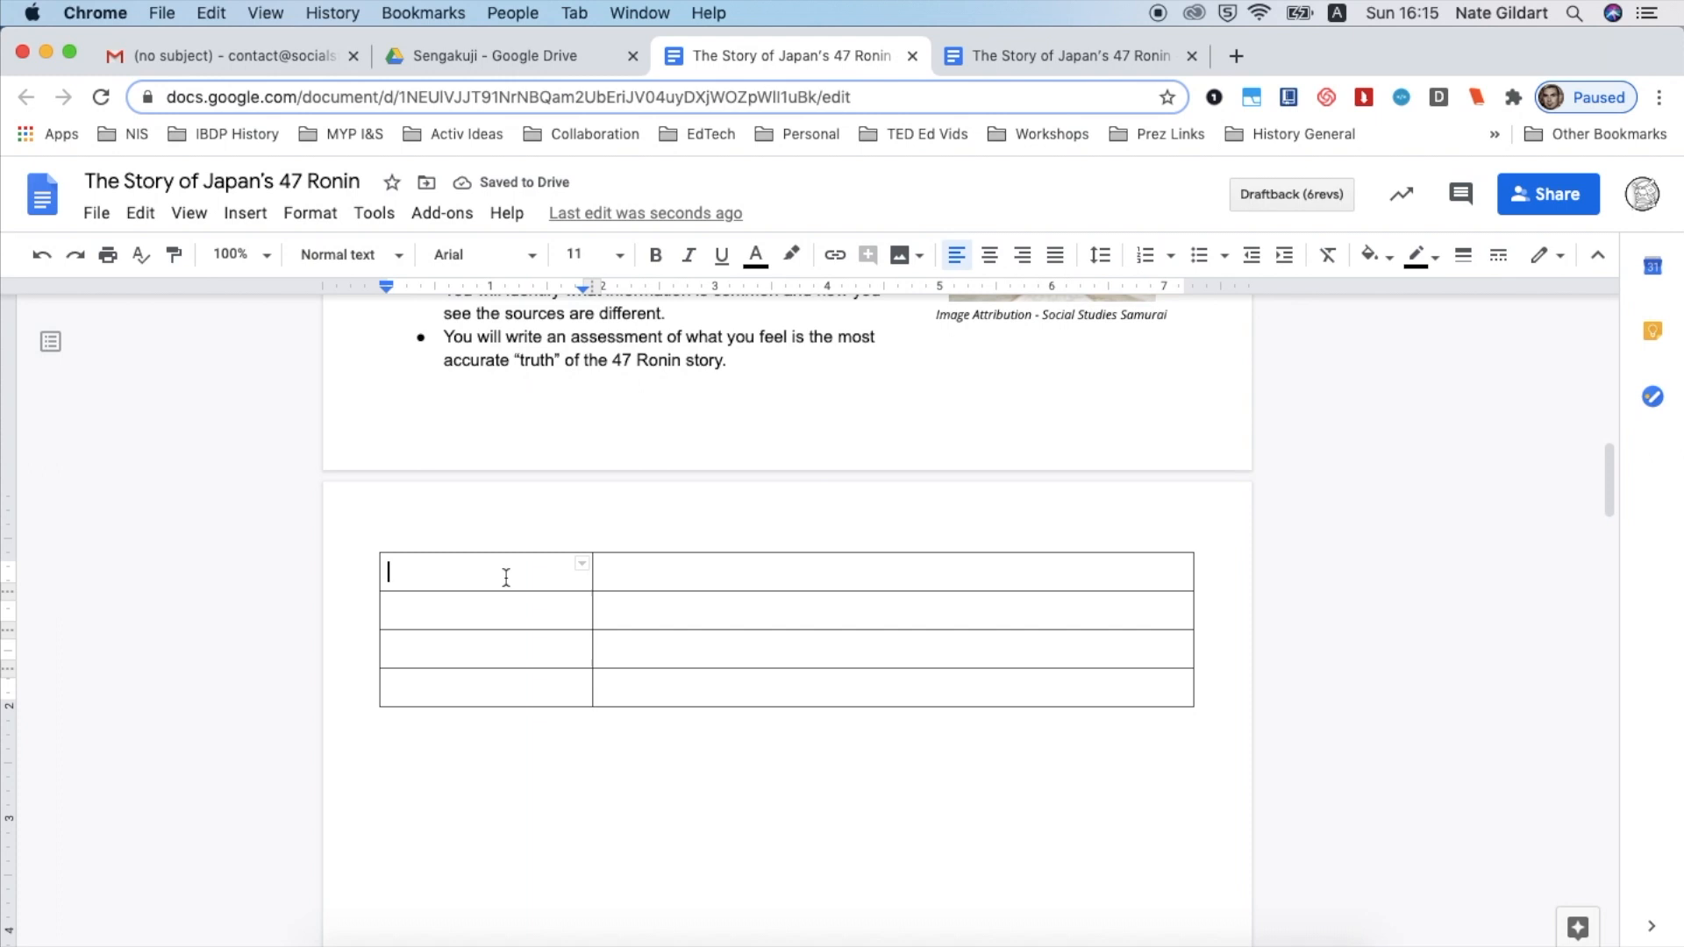
# - Copy the Samurai_with_sword.jpg link below task 1 and insert that image by URL in the table's first cell
pyautogui.scroll(-4, 503, 575)
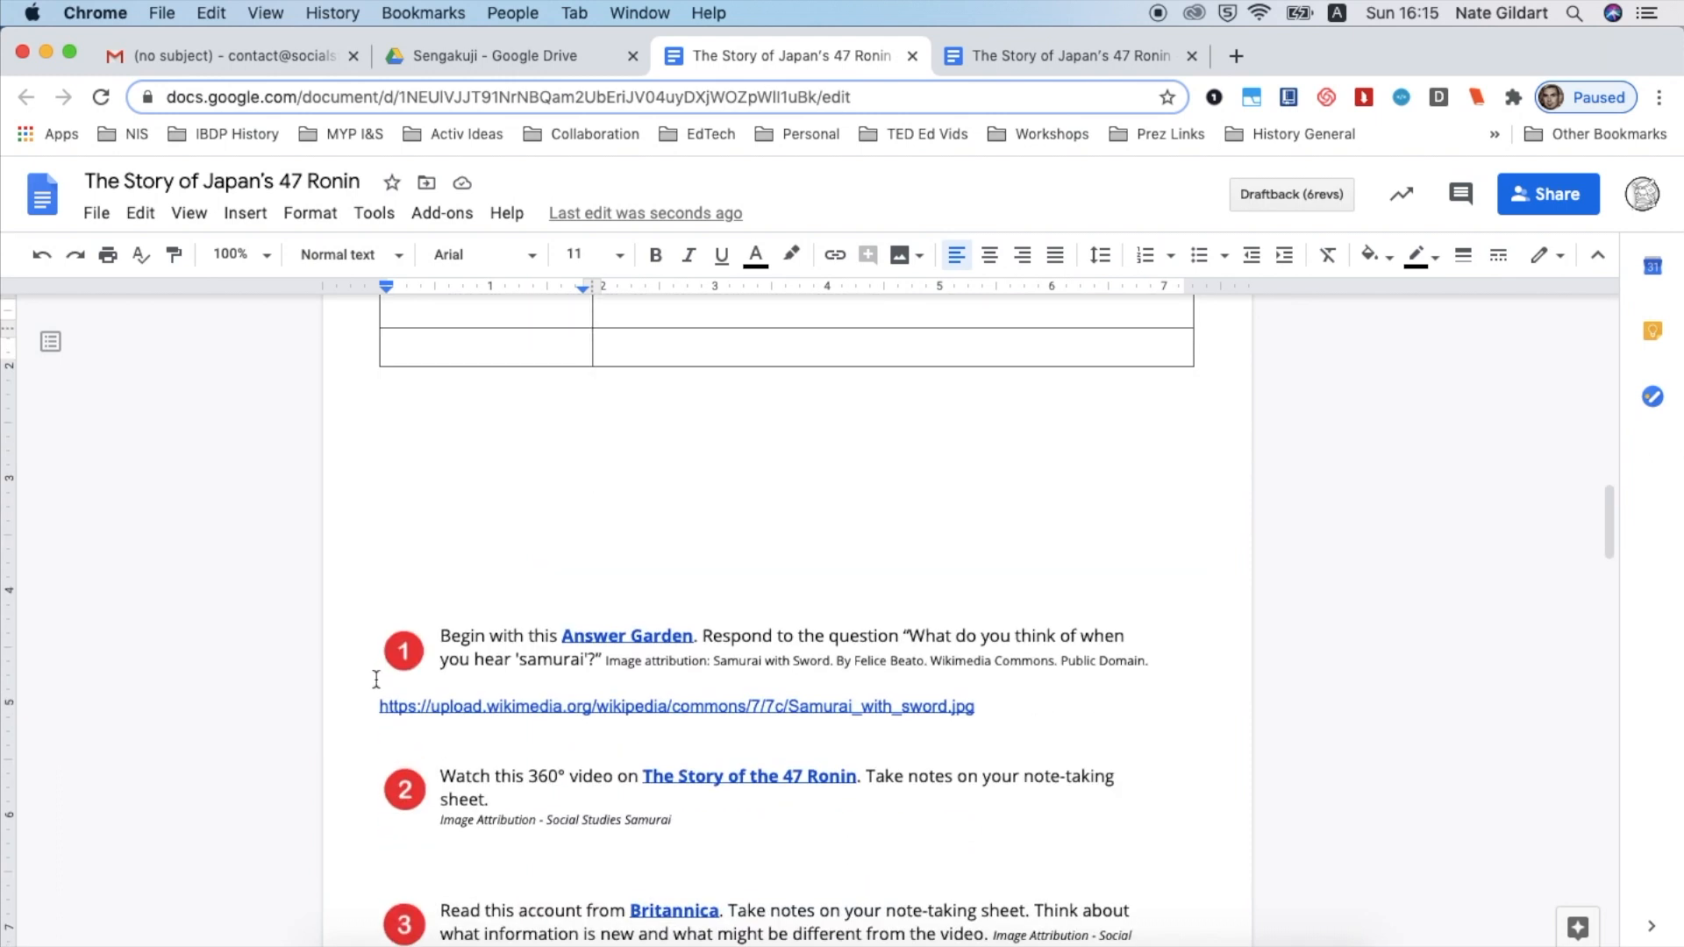
pyautogui.click(409, 706)
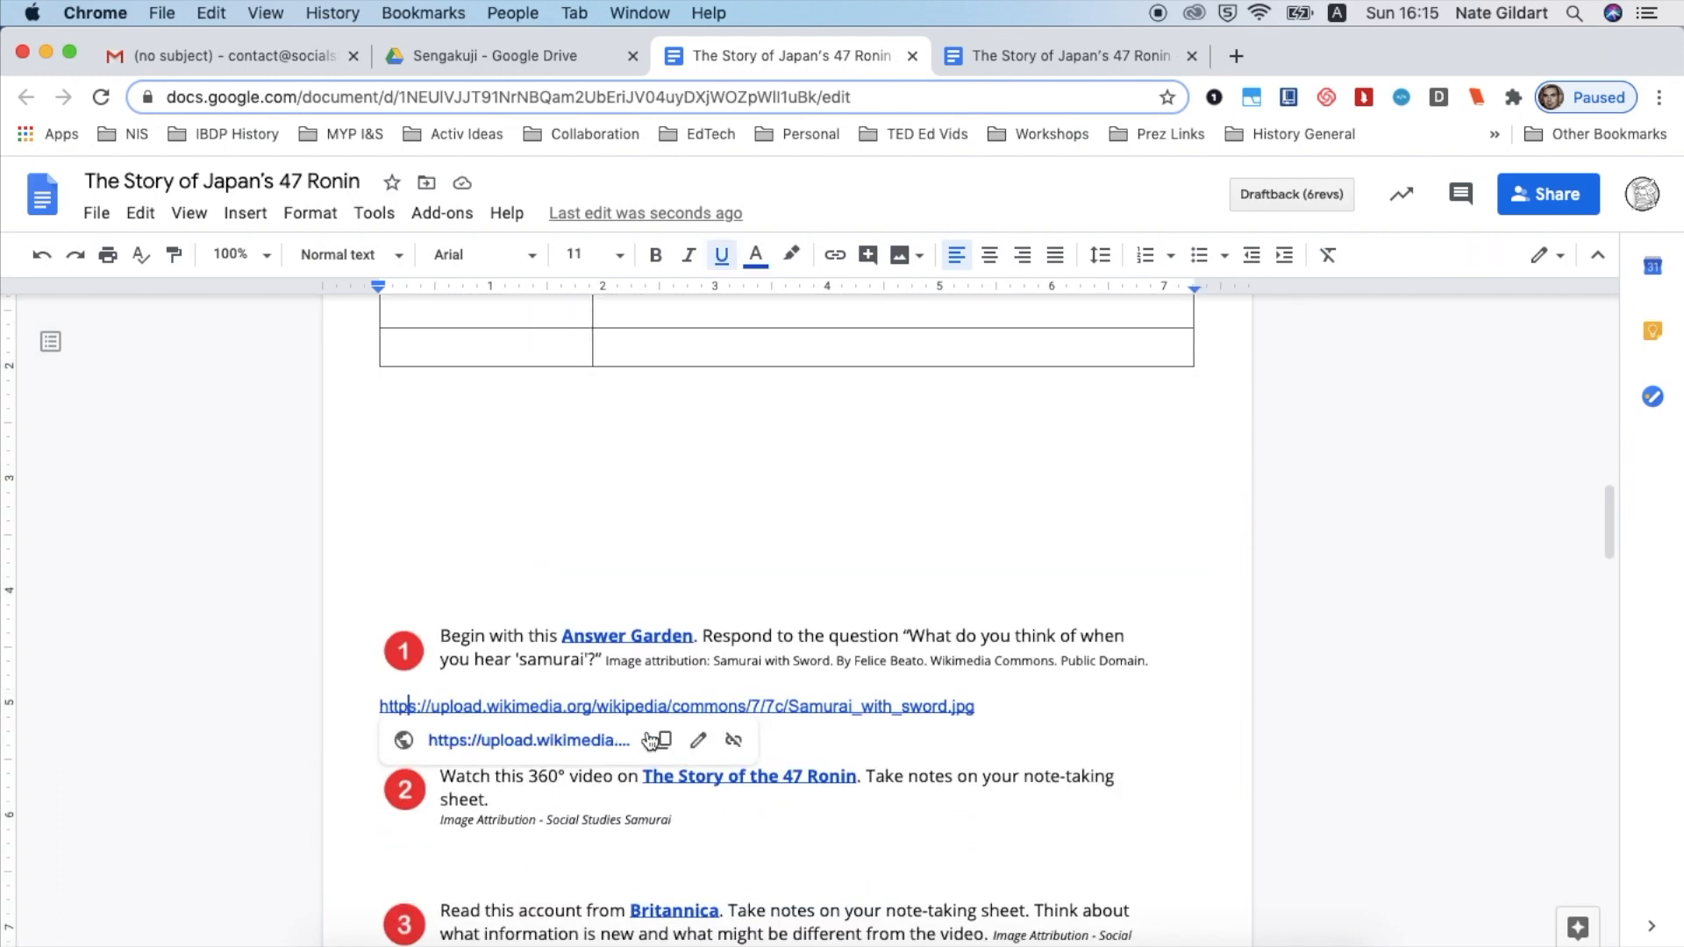
pyautogui.click(660, 736)
pyautogui.scroll(4, 674, 519)
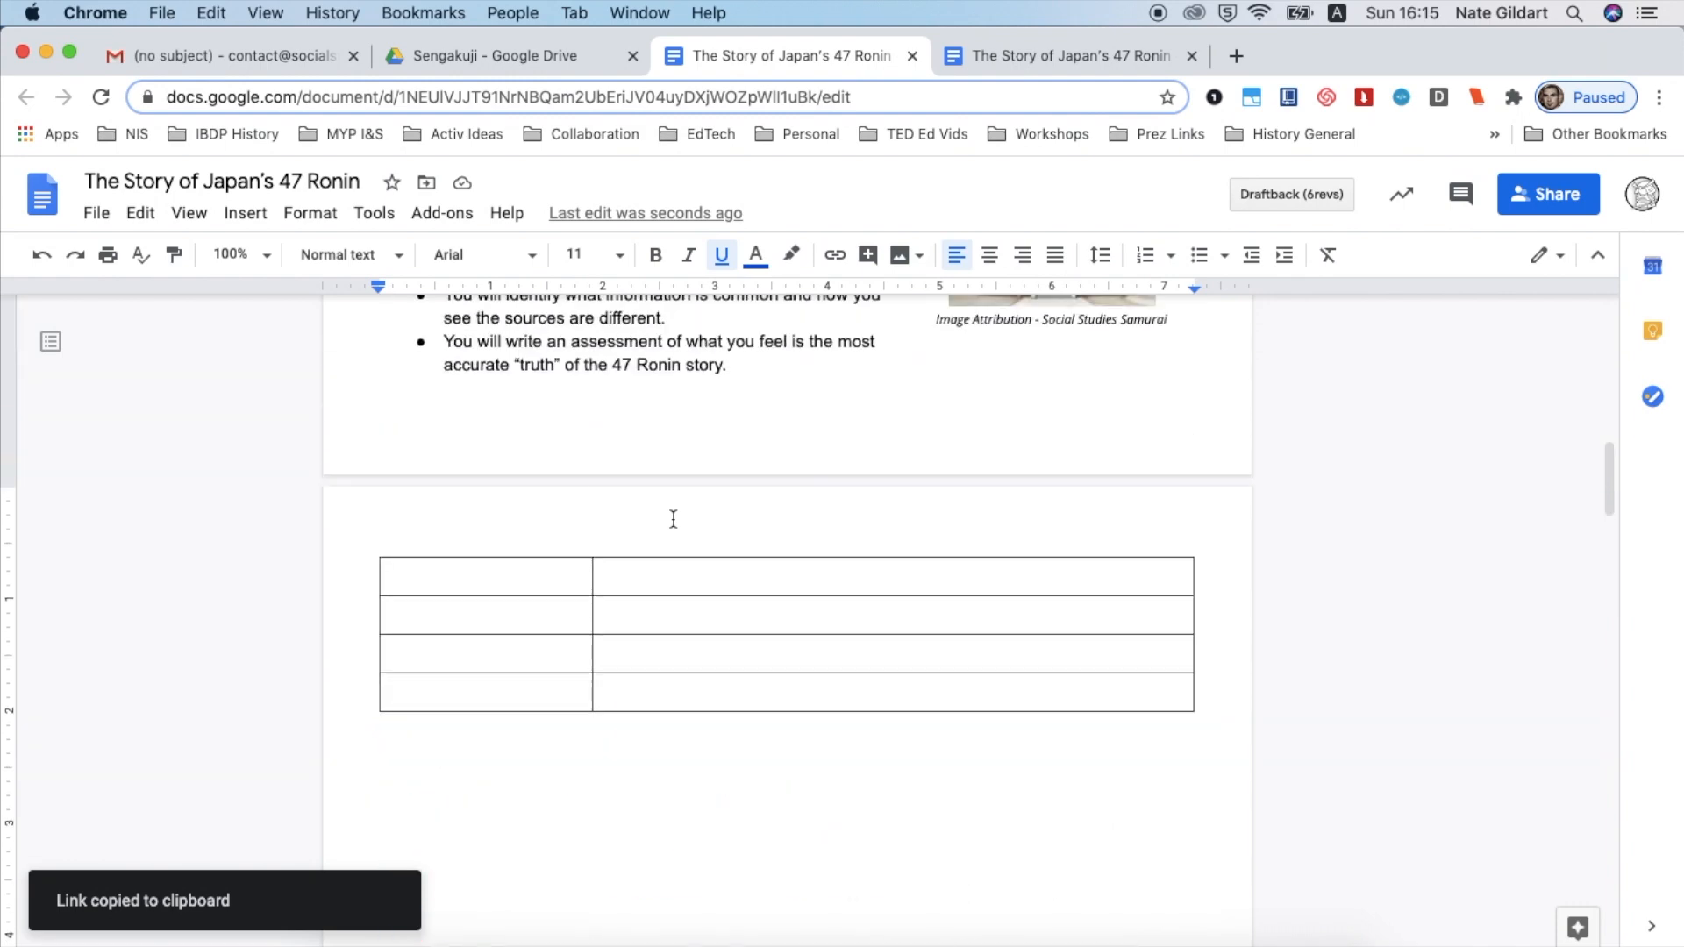
pyautogui.click(546, 579)
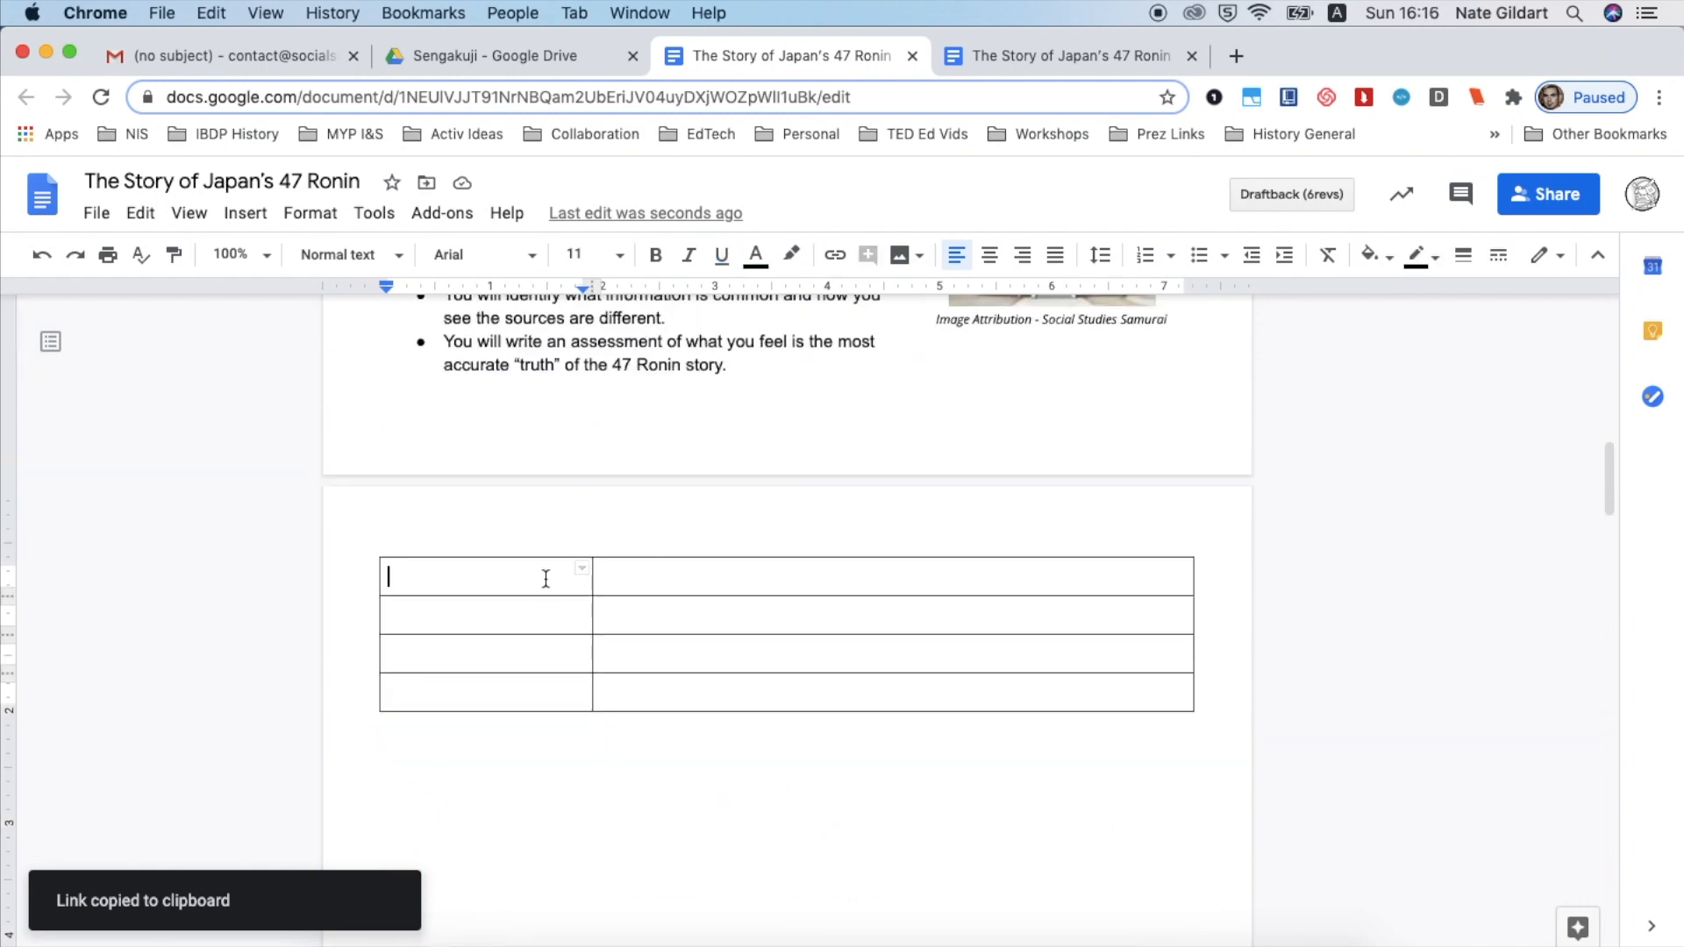
pyautogui.click(250, 214)
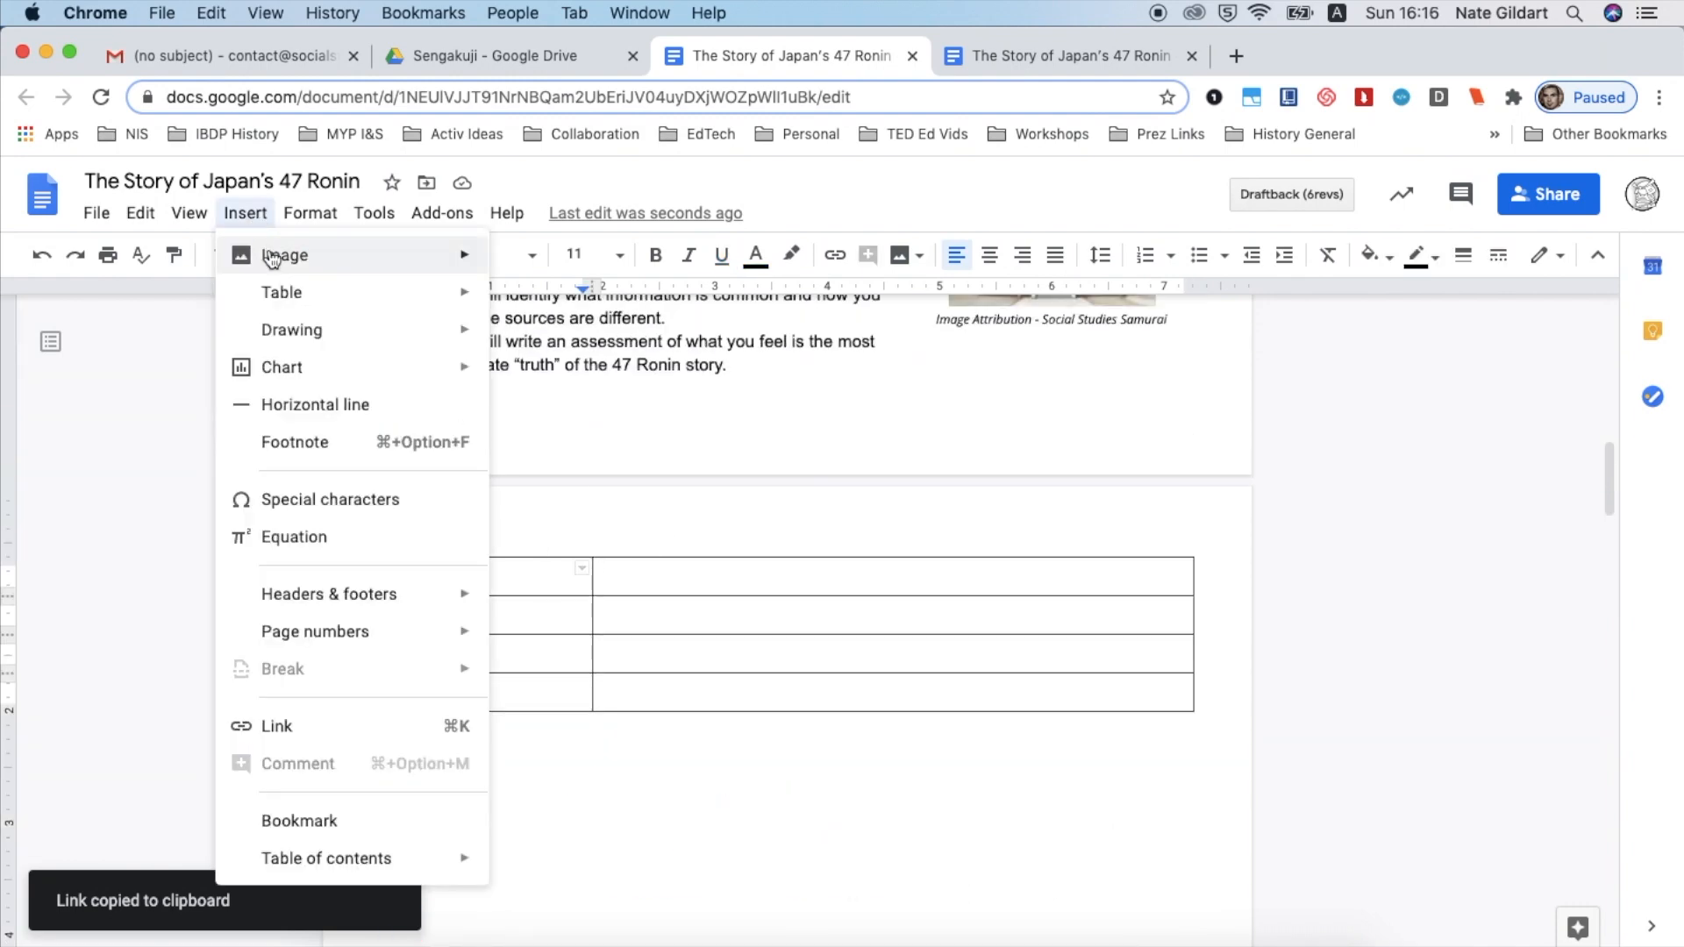
pyautogui.moveTo(263, 255)
pyautogui.click(532, 430)
pyautogui.press('super+v')
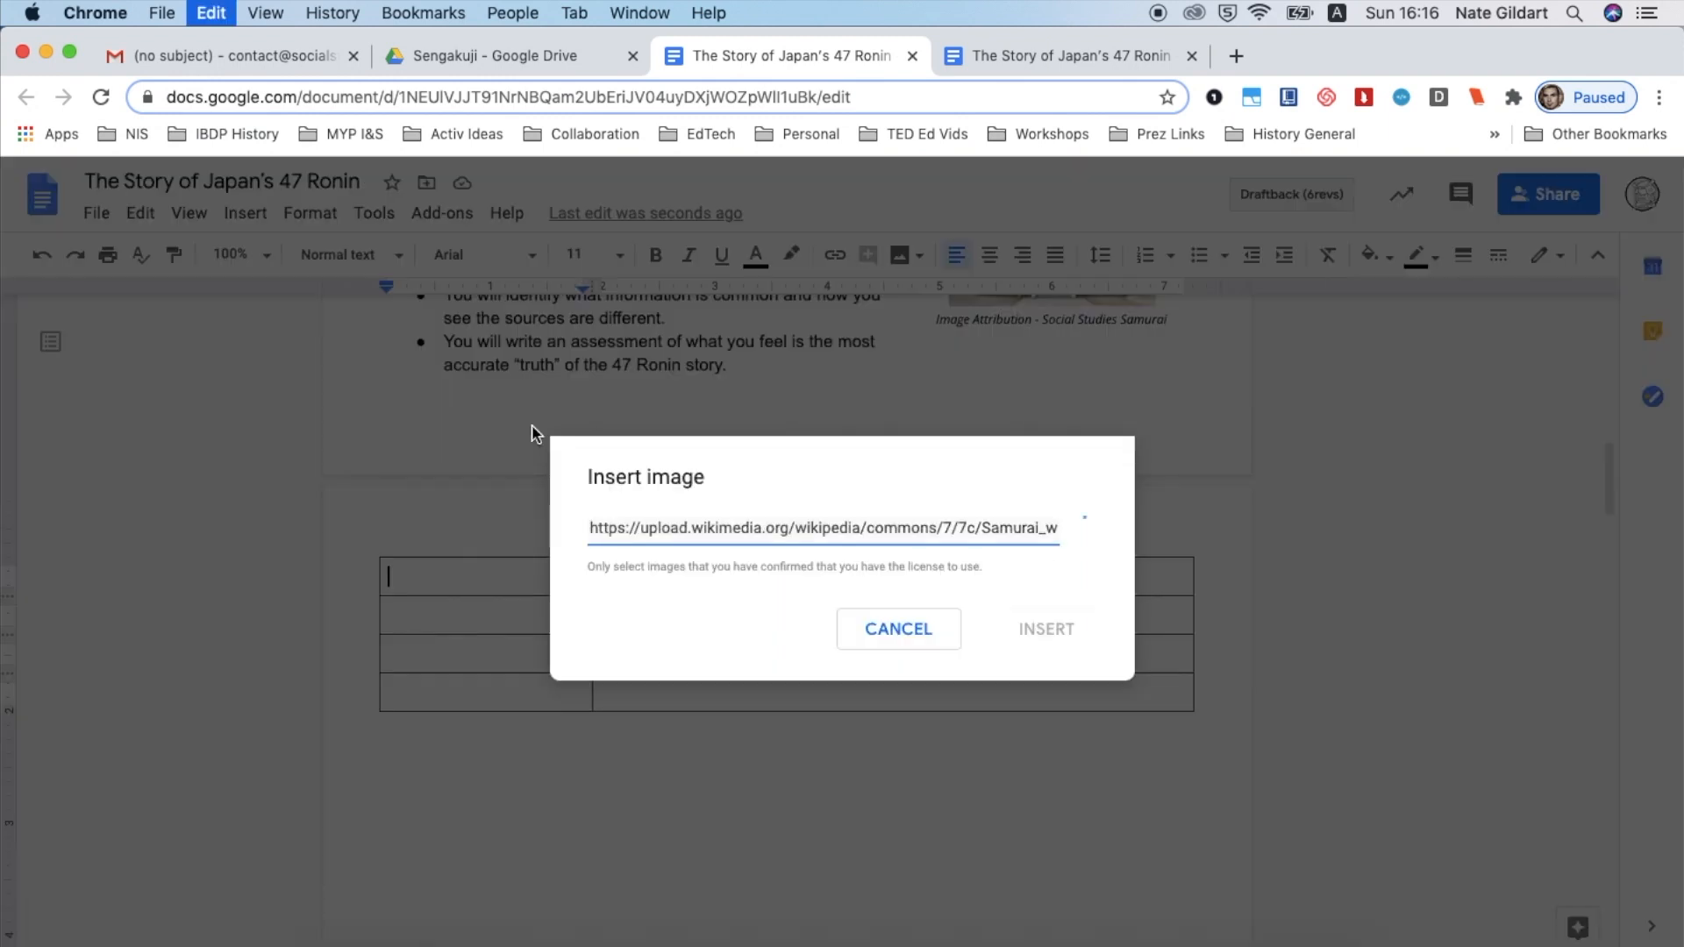
pyautogui.click(941, 794)
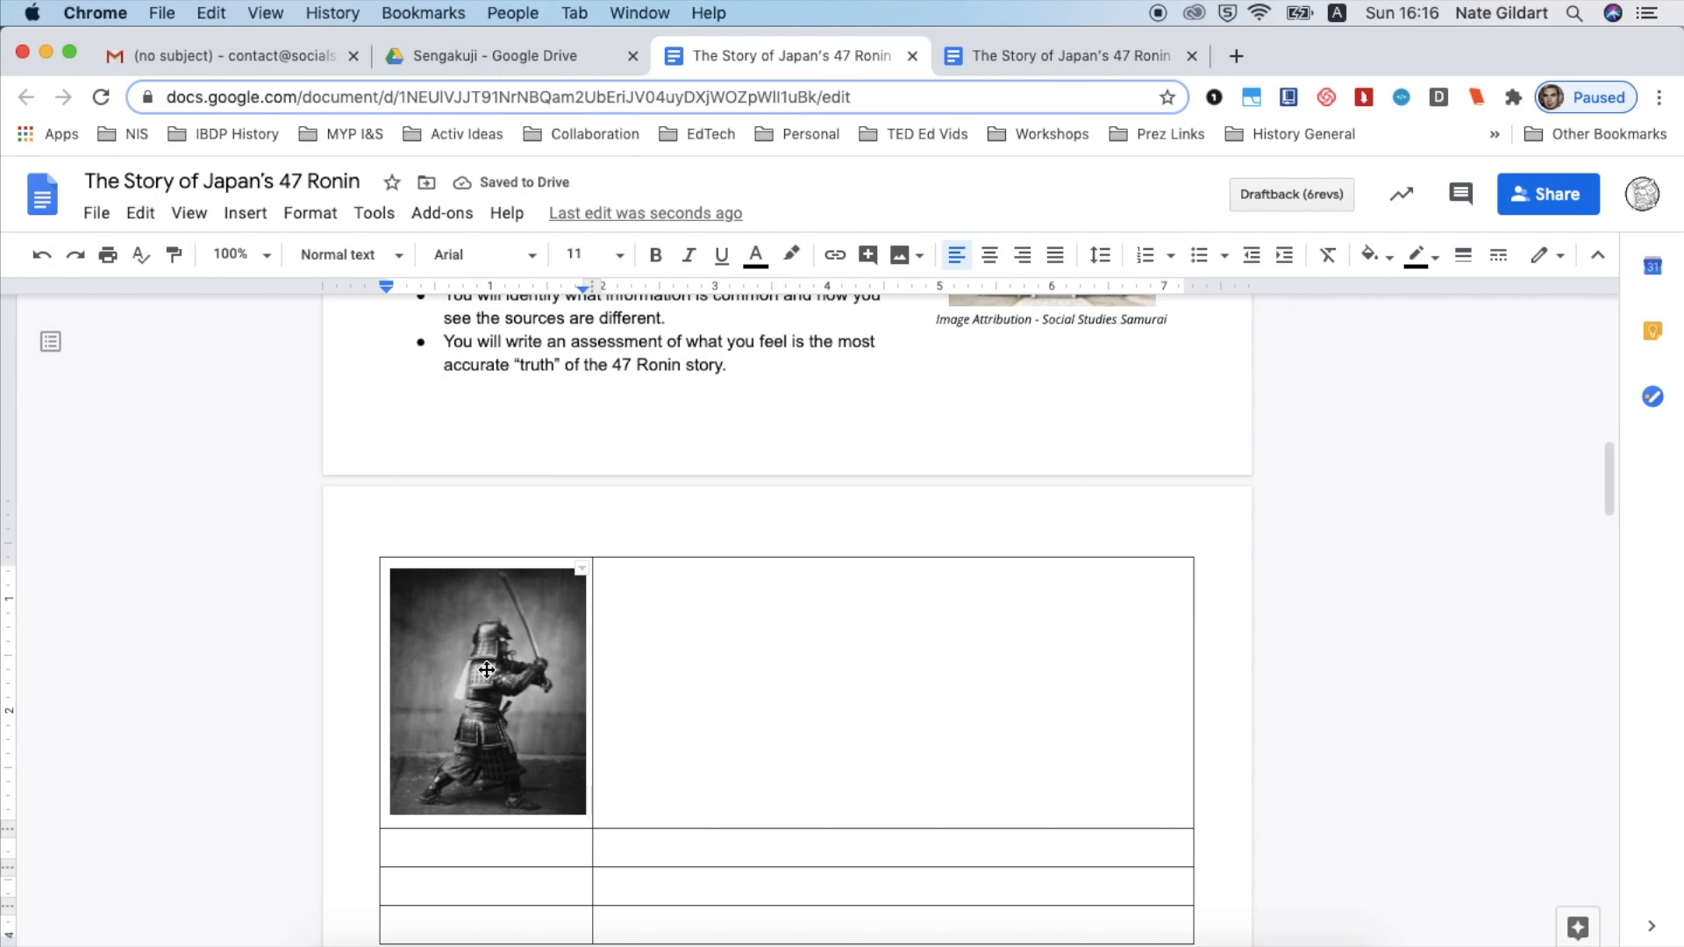
# - Crop the samurai image to the upper body with the sword, trimming the legs and a thin strip above
pyautogui.click(489, 702)
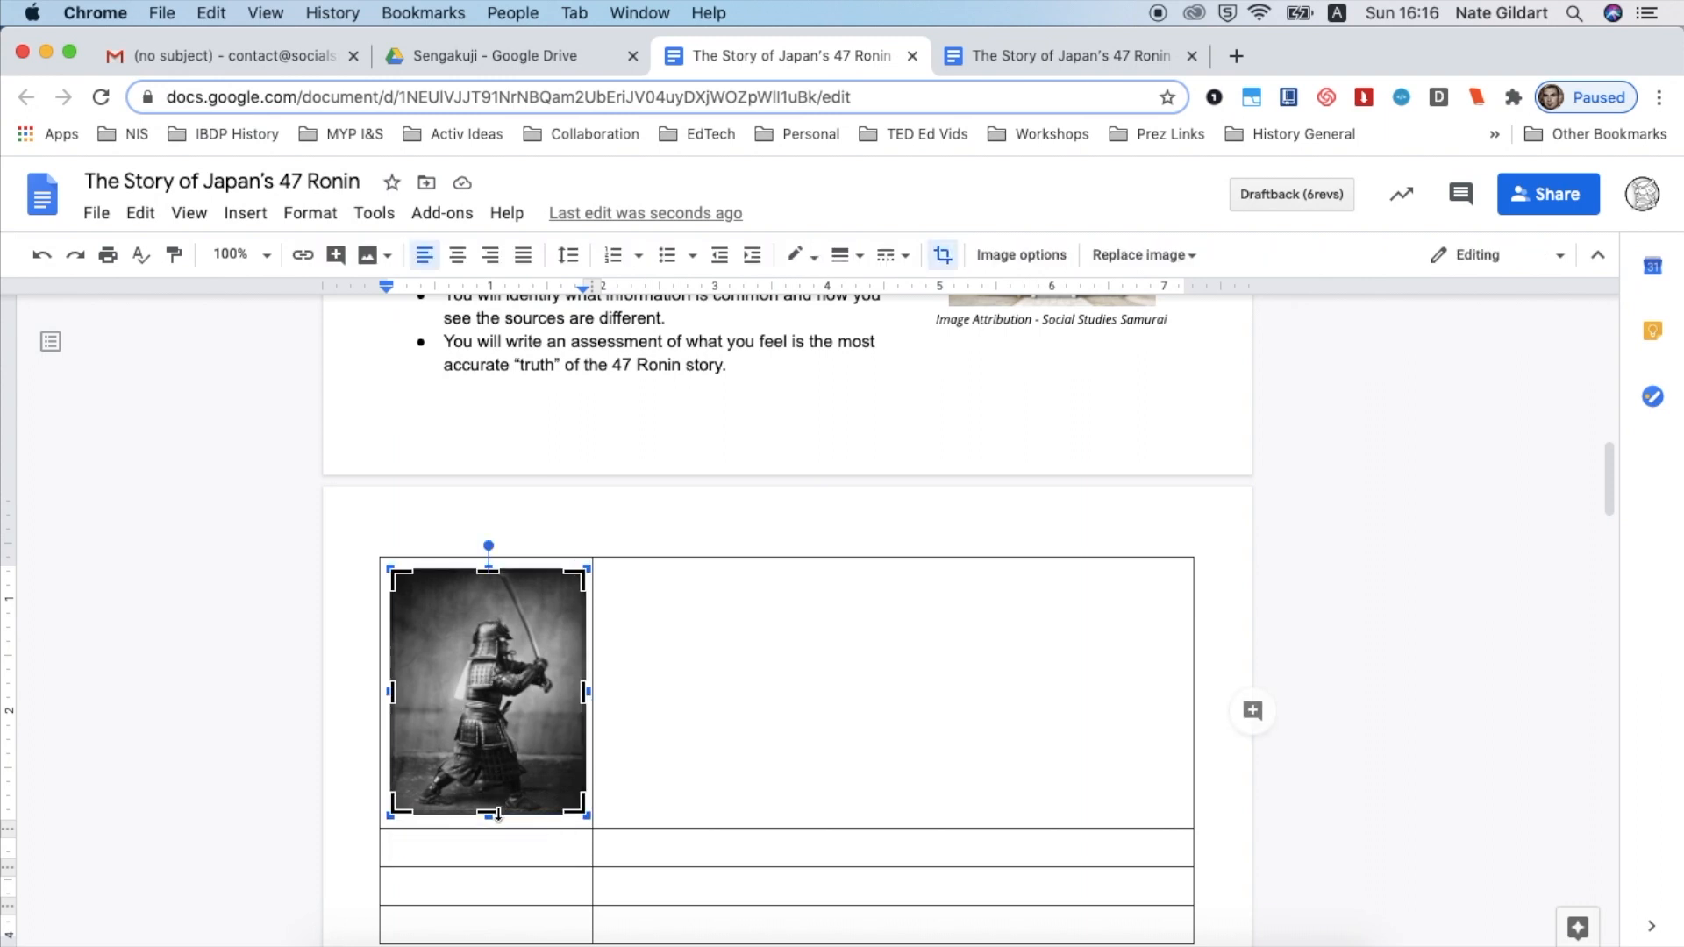
pyautogui.moveTo(492, 814); pyautogui.dragTo(491, 710)
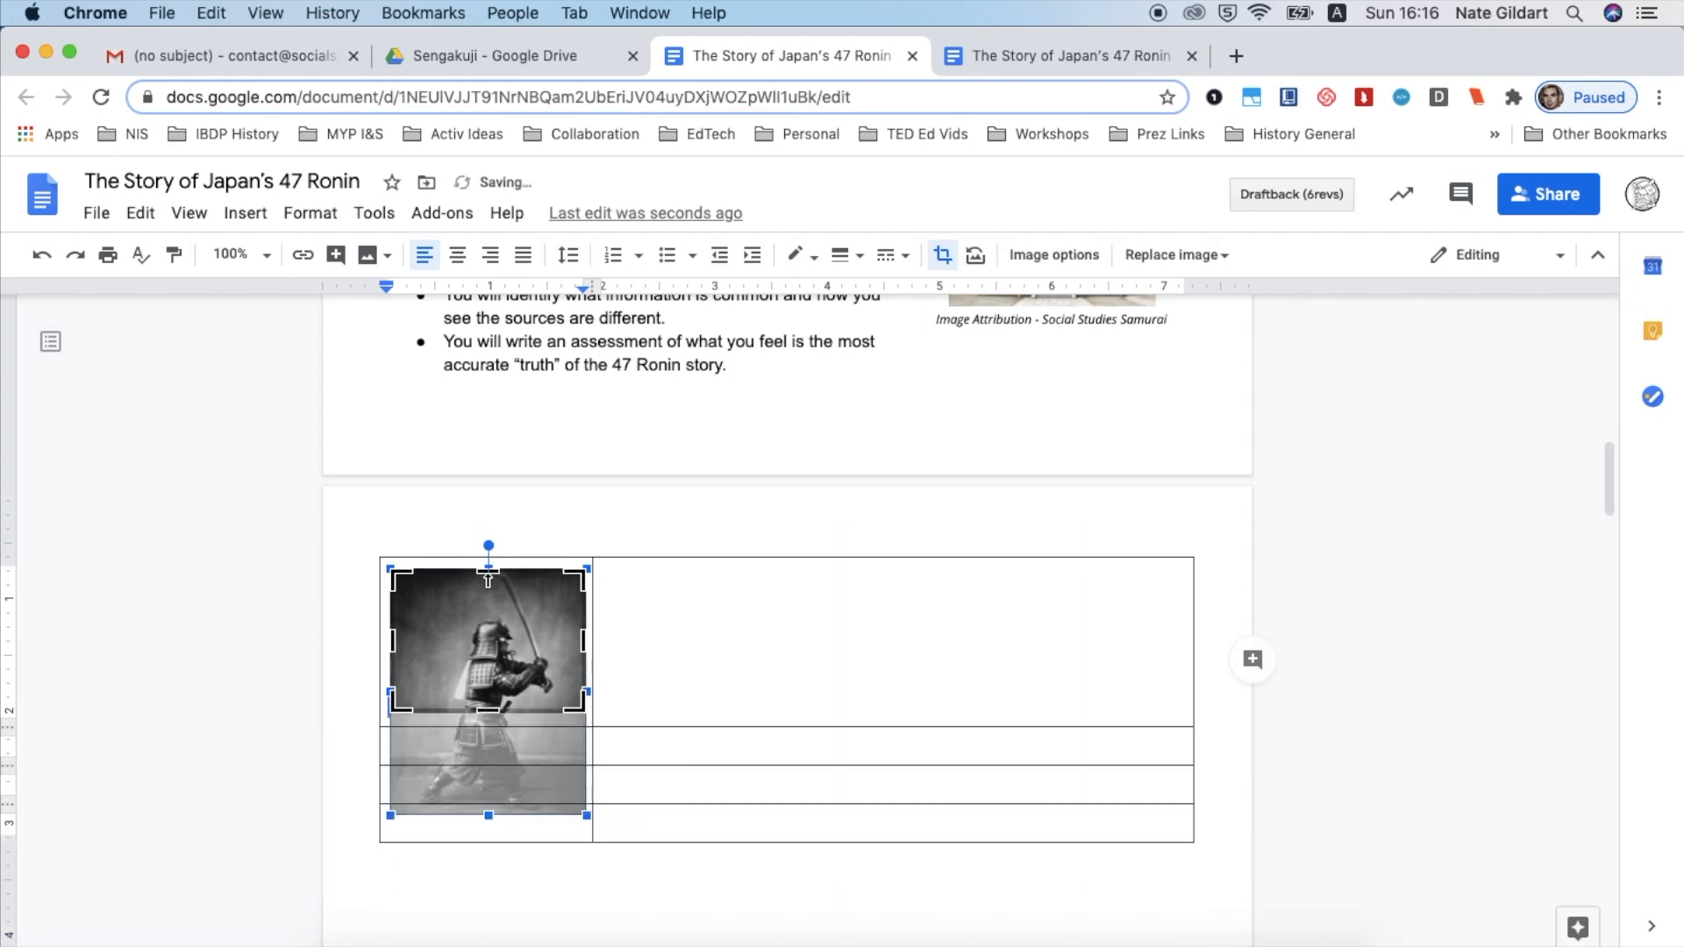
pyautogui.moveTo(489, 575); pyautogui.dragTo(489, 589)
pyautogui.press('Return')
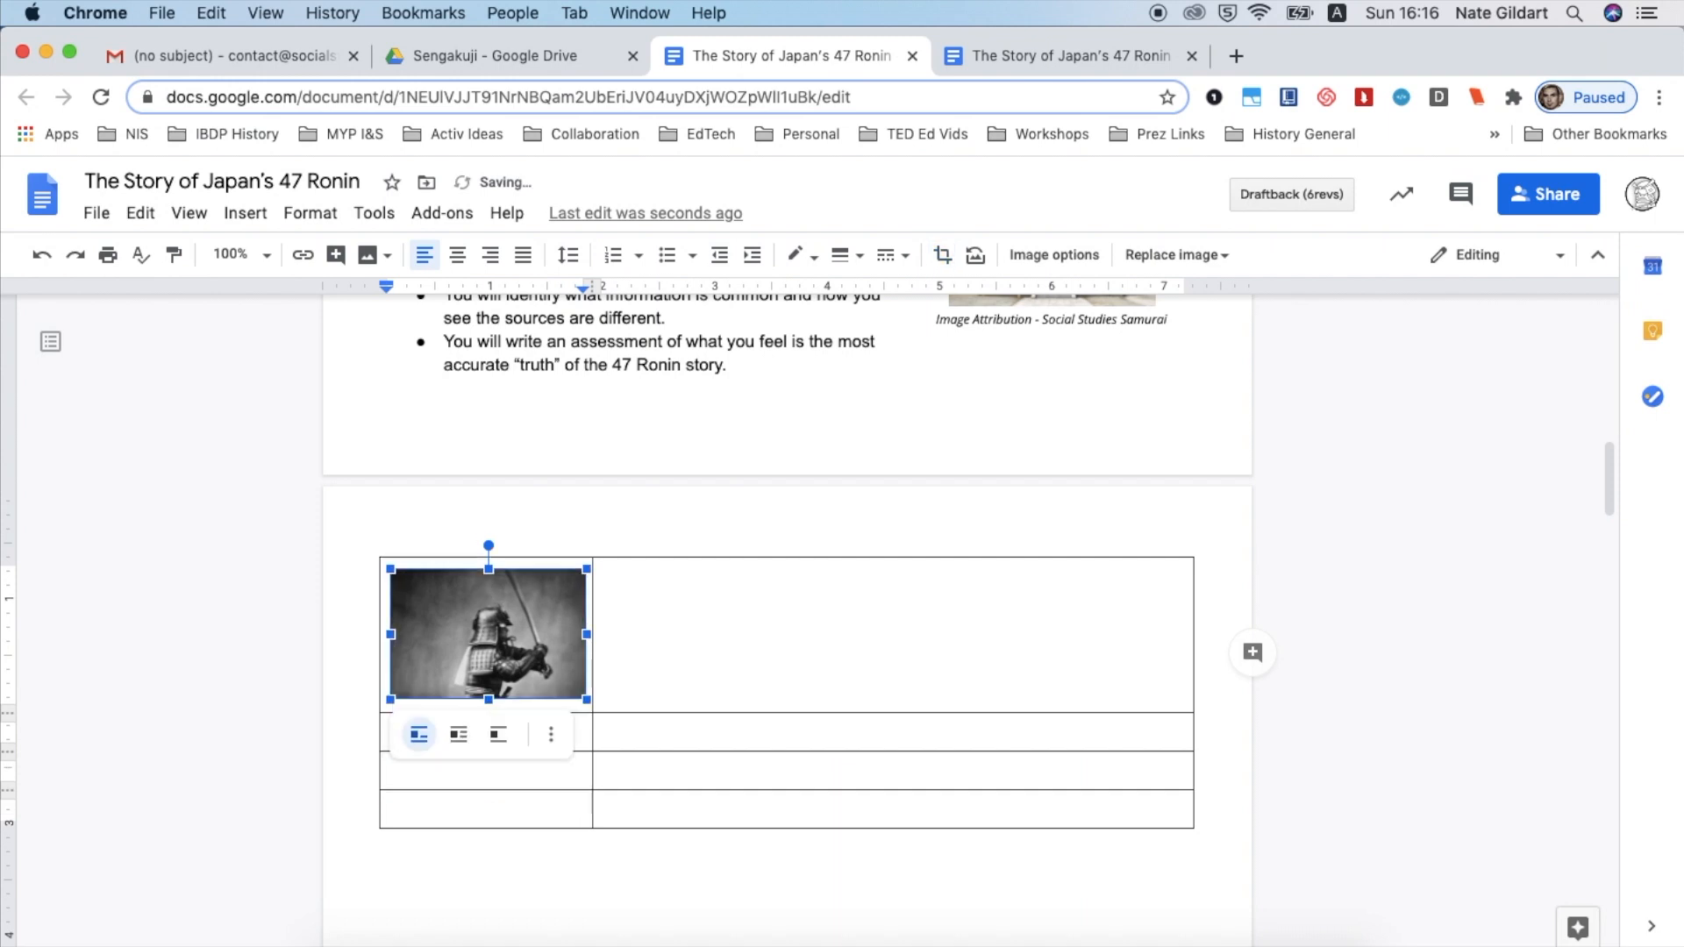
pyautogui.click(642, 620)
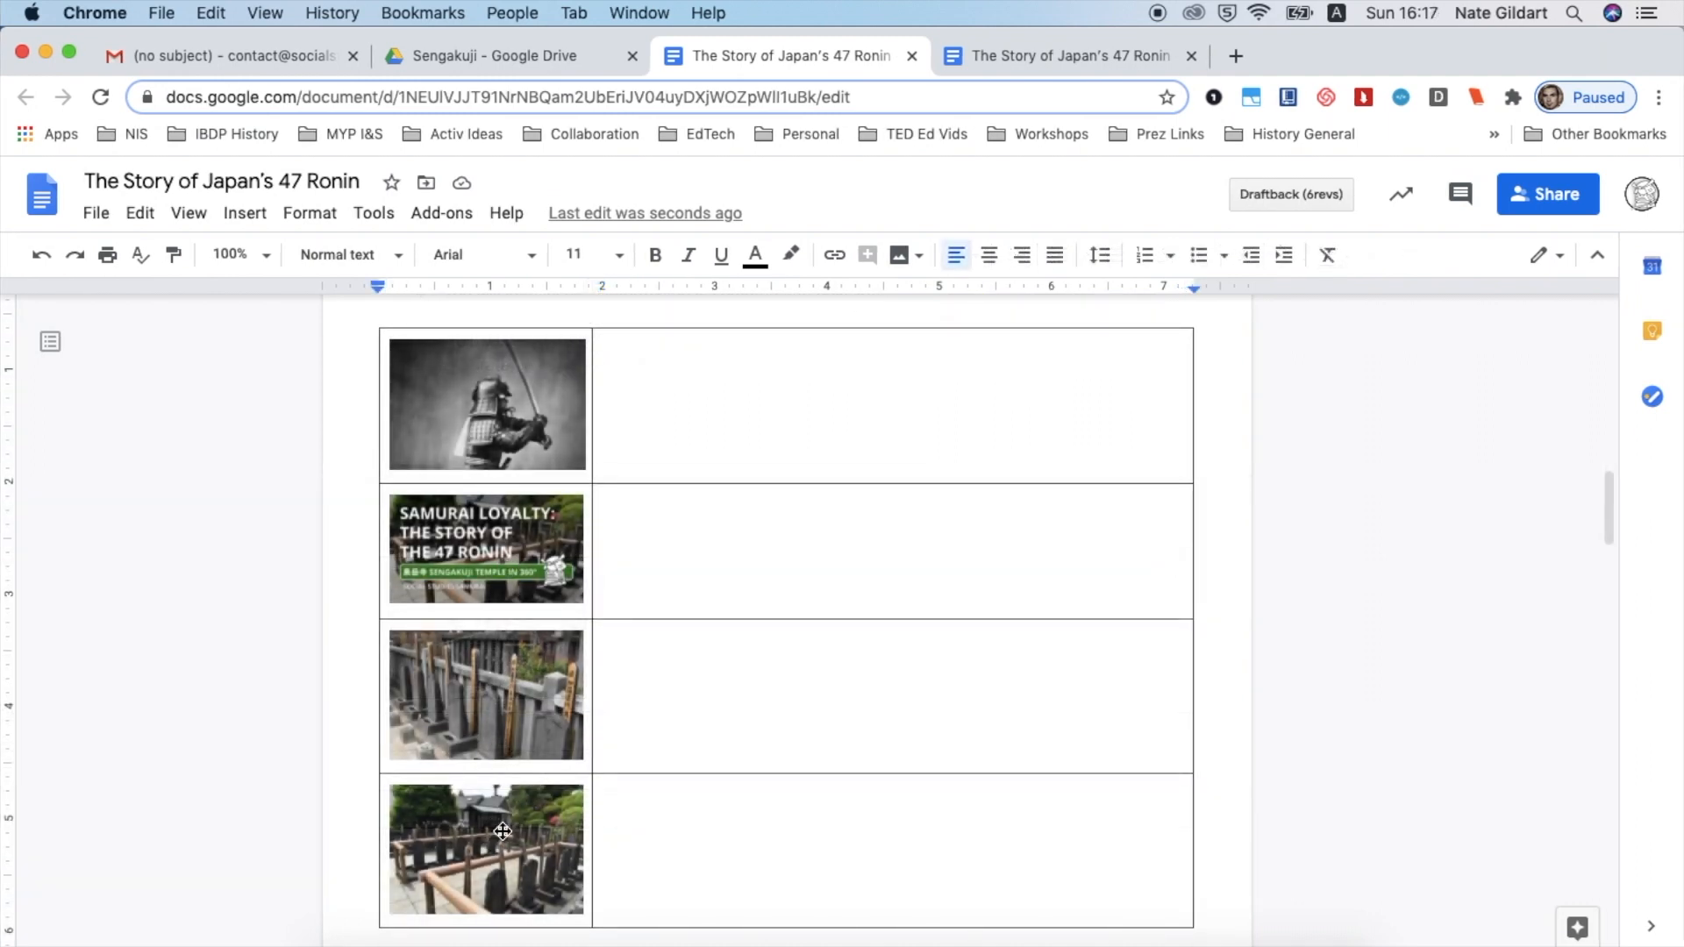
# - Copy the Answer Garden task with its number 1 and attribution from below the table into the cell beside the samurai image
pyautogui.click(489, 418)
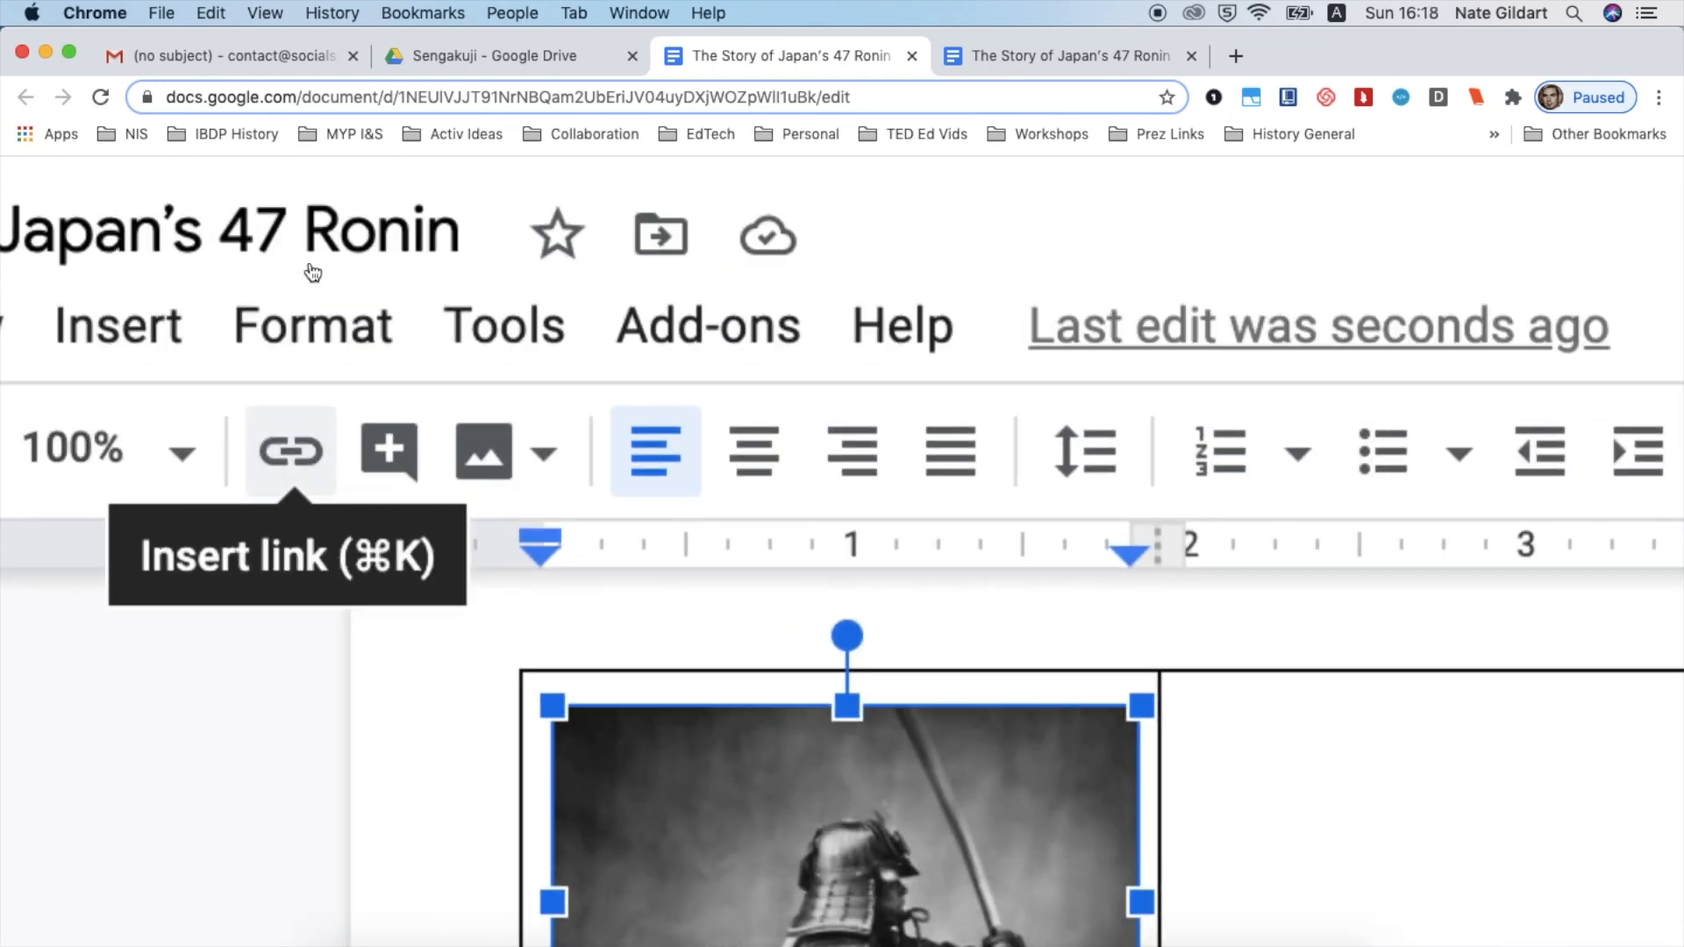
pyautogui.click(1286, 734)
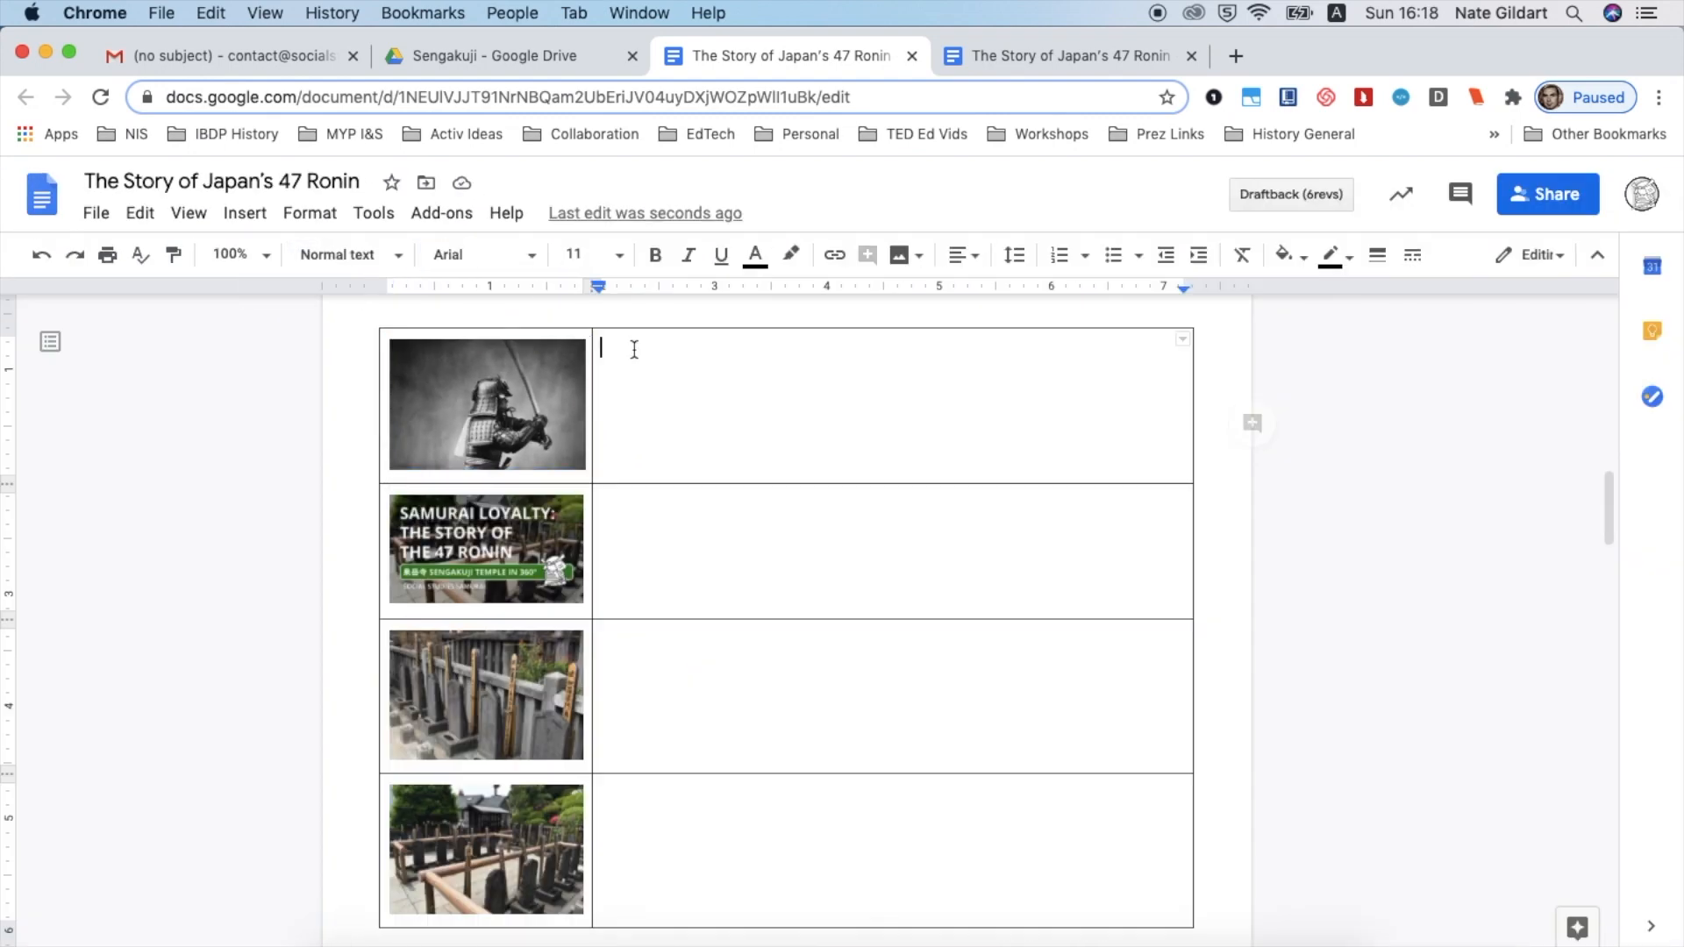
pyautogui.scroll(-10, 634, 350)
pyautogui.moveTo(378, 650); pyautogui.dragTo(462, 742)
pyautogui.moveTo(484, 669); pyautogui.dragTo(477, 742)
pyautogui.press('super+c')
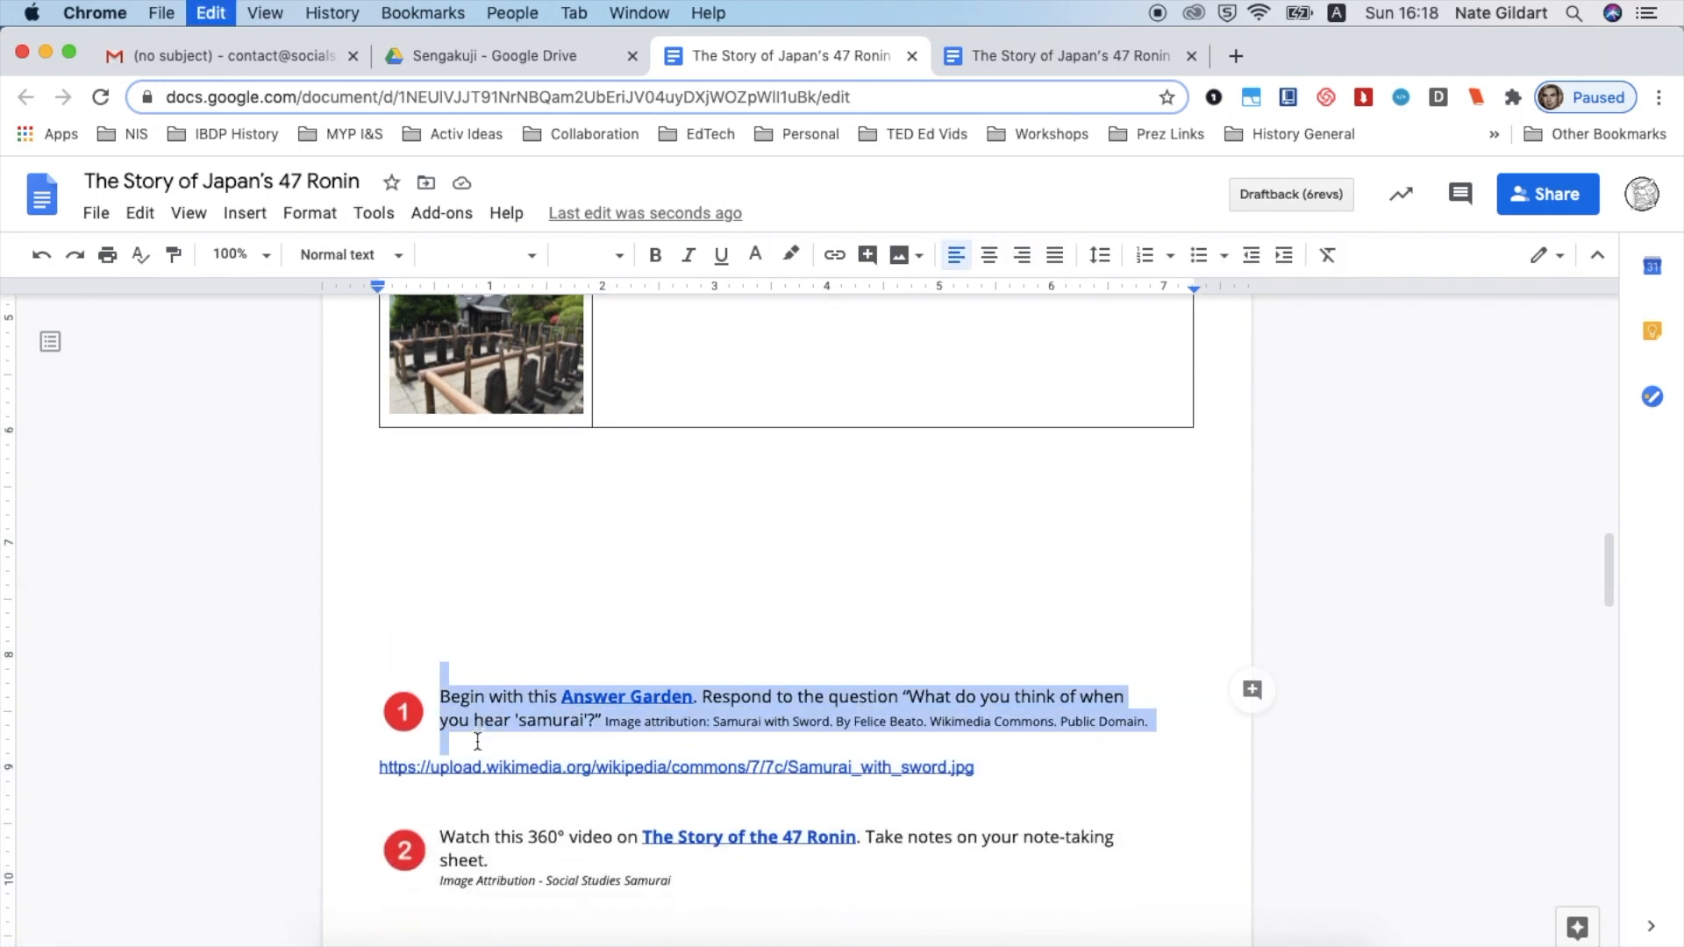
pyautogui.scroll(12, 477, 742)
pyautogui.click(724, 467)
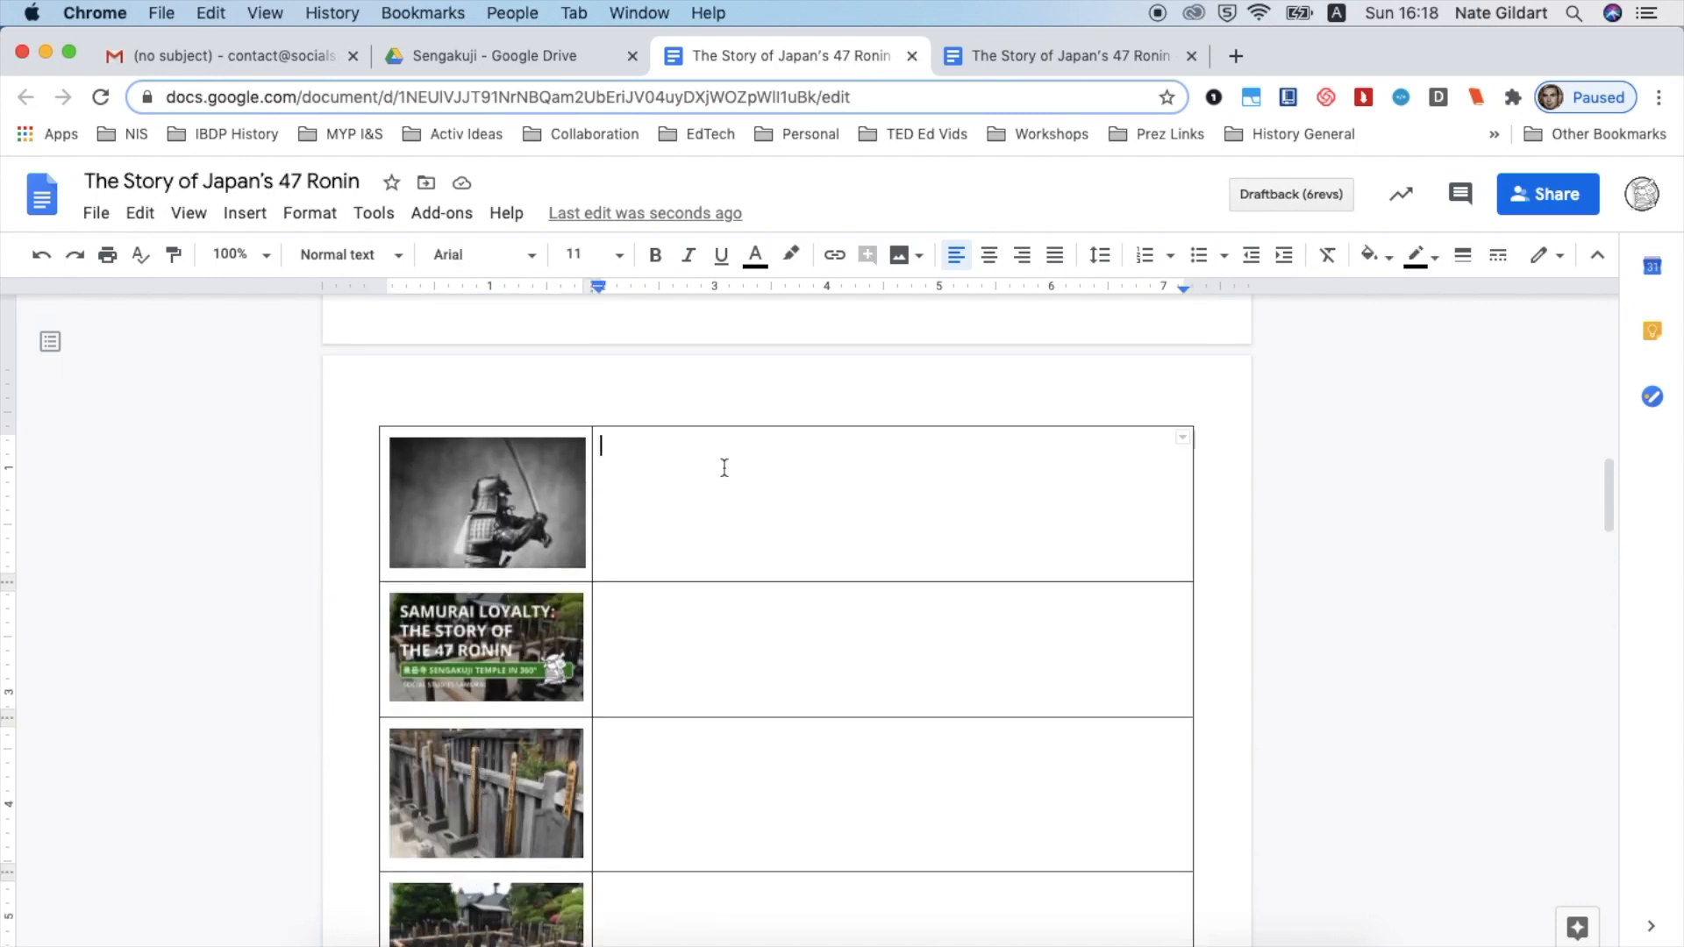
pyautogui.press('super+v')
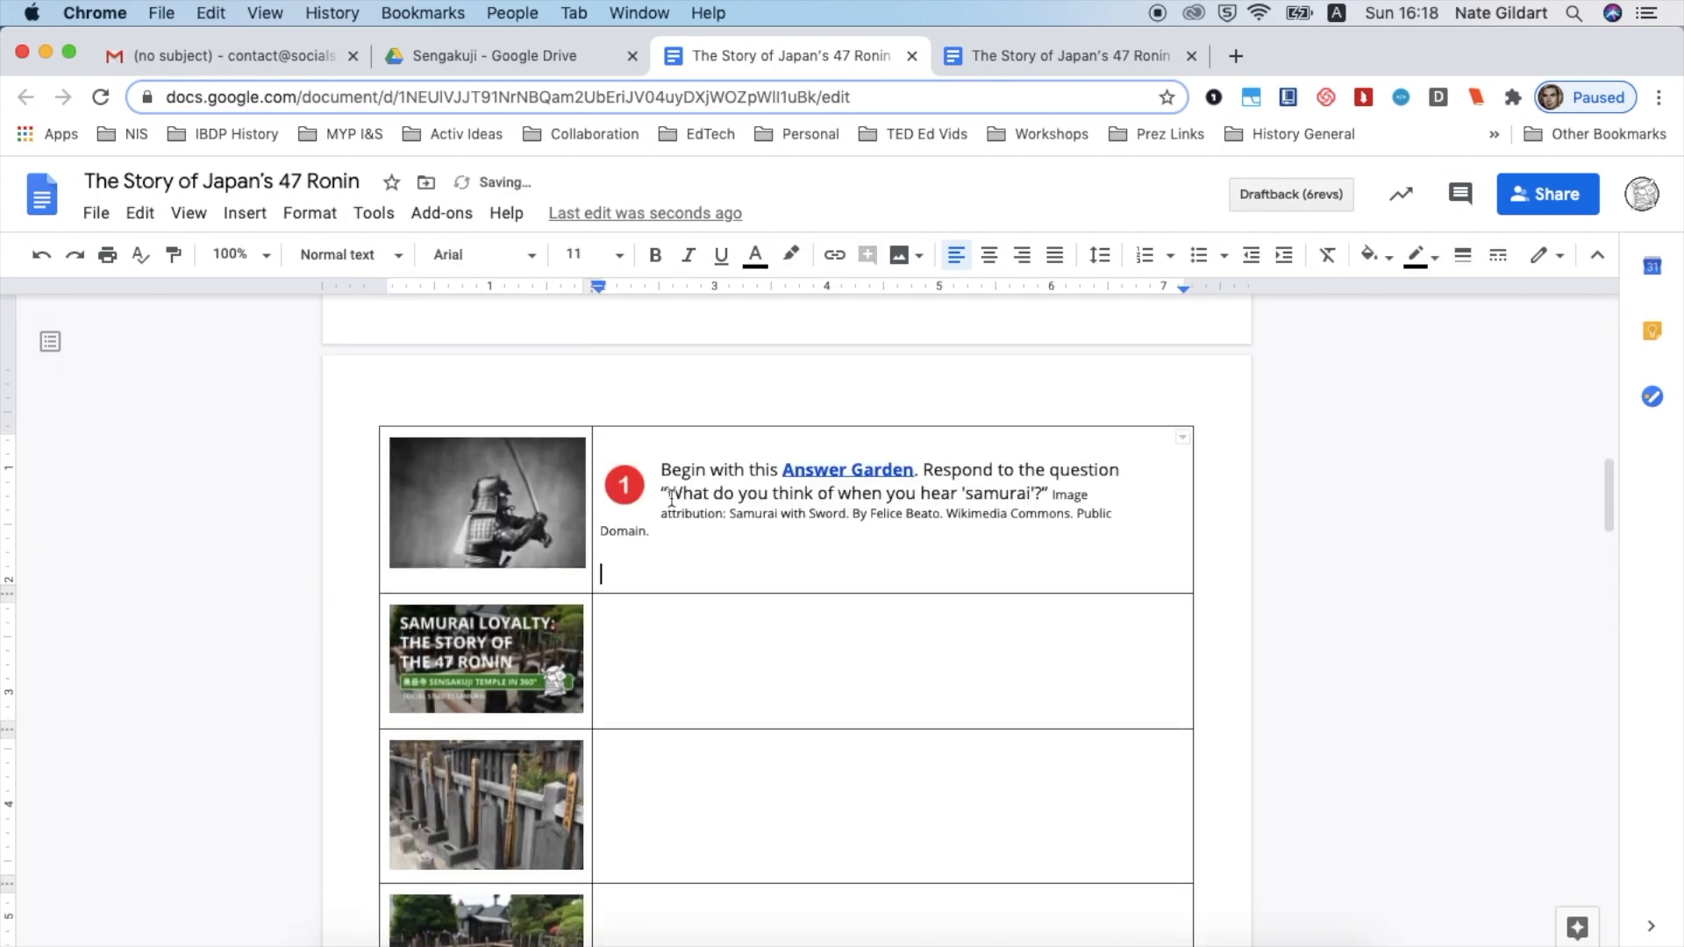
# - Put task 1's image attribution on its own line in the table cell and delete the blank line beneath it
pyautogui.click(1050, 493)
pyautogui.press('Return')
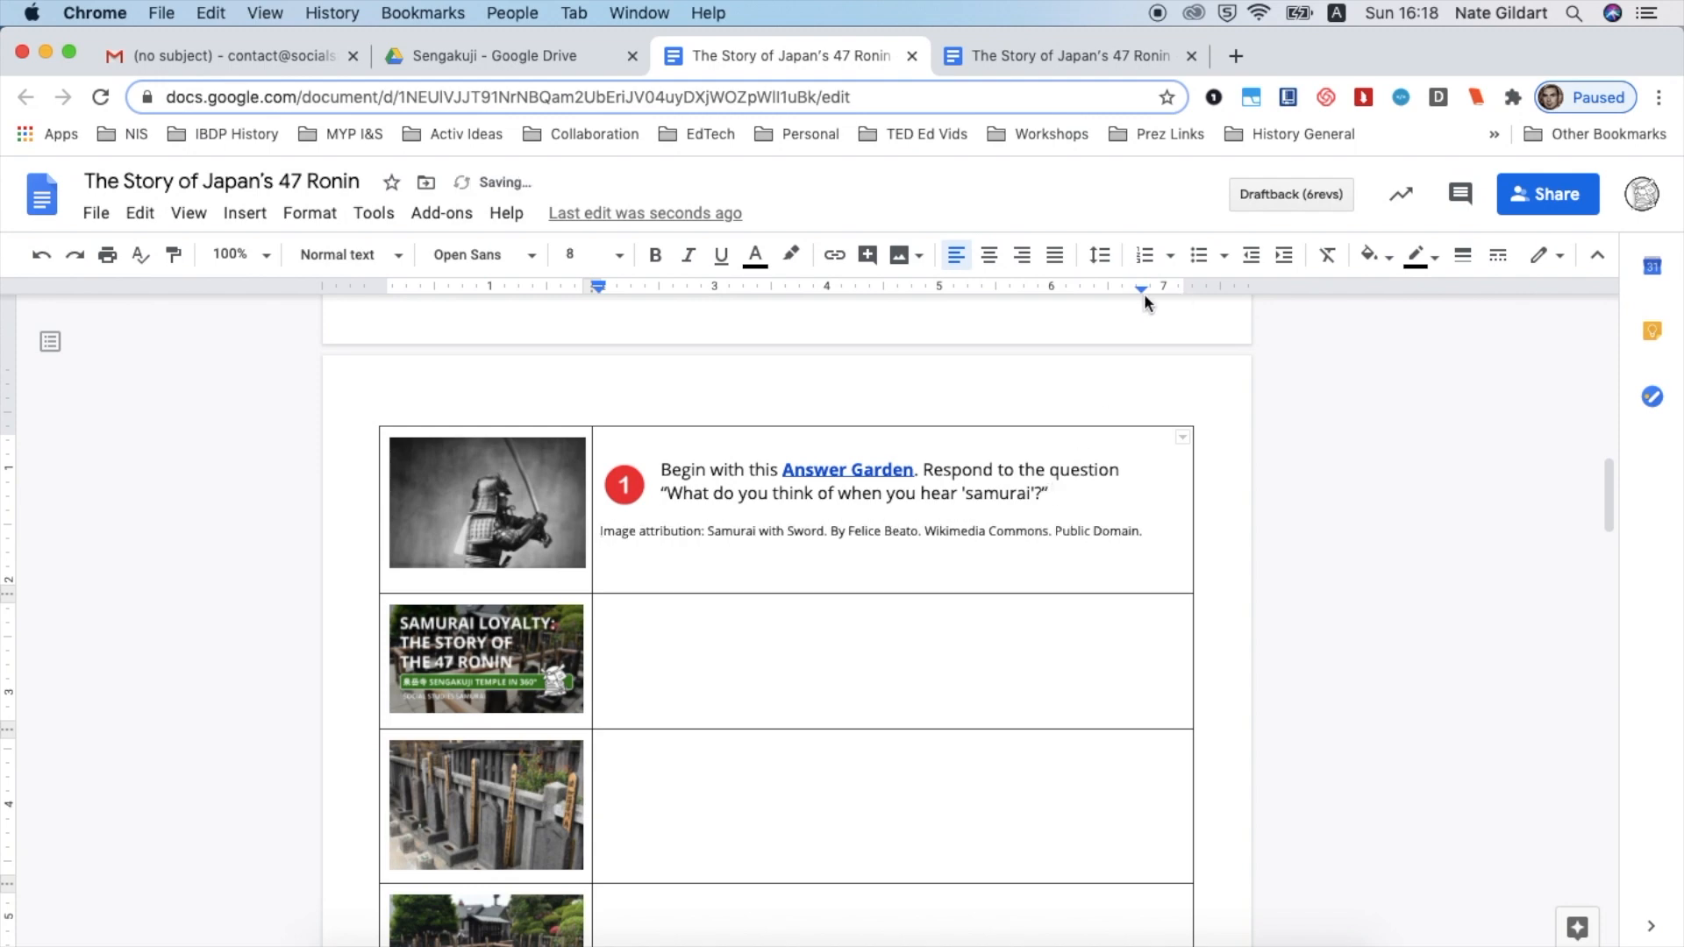
pyautogui.click(859, 563)
pyautogui.press('BackSpace')
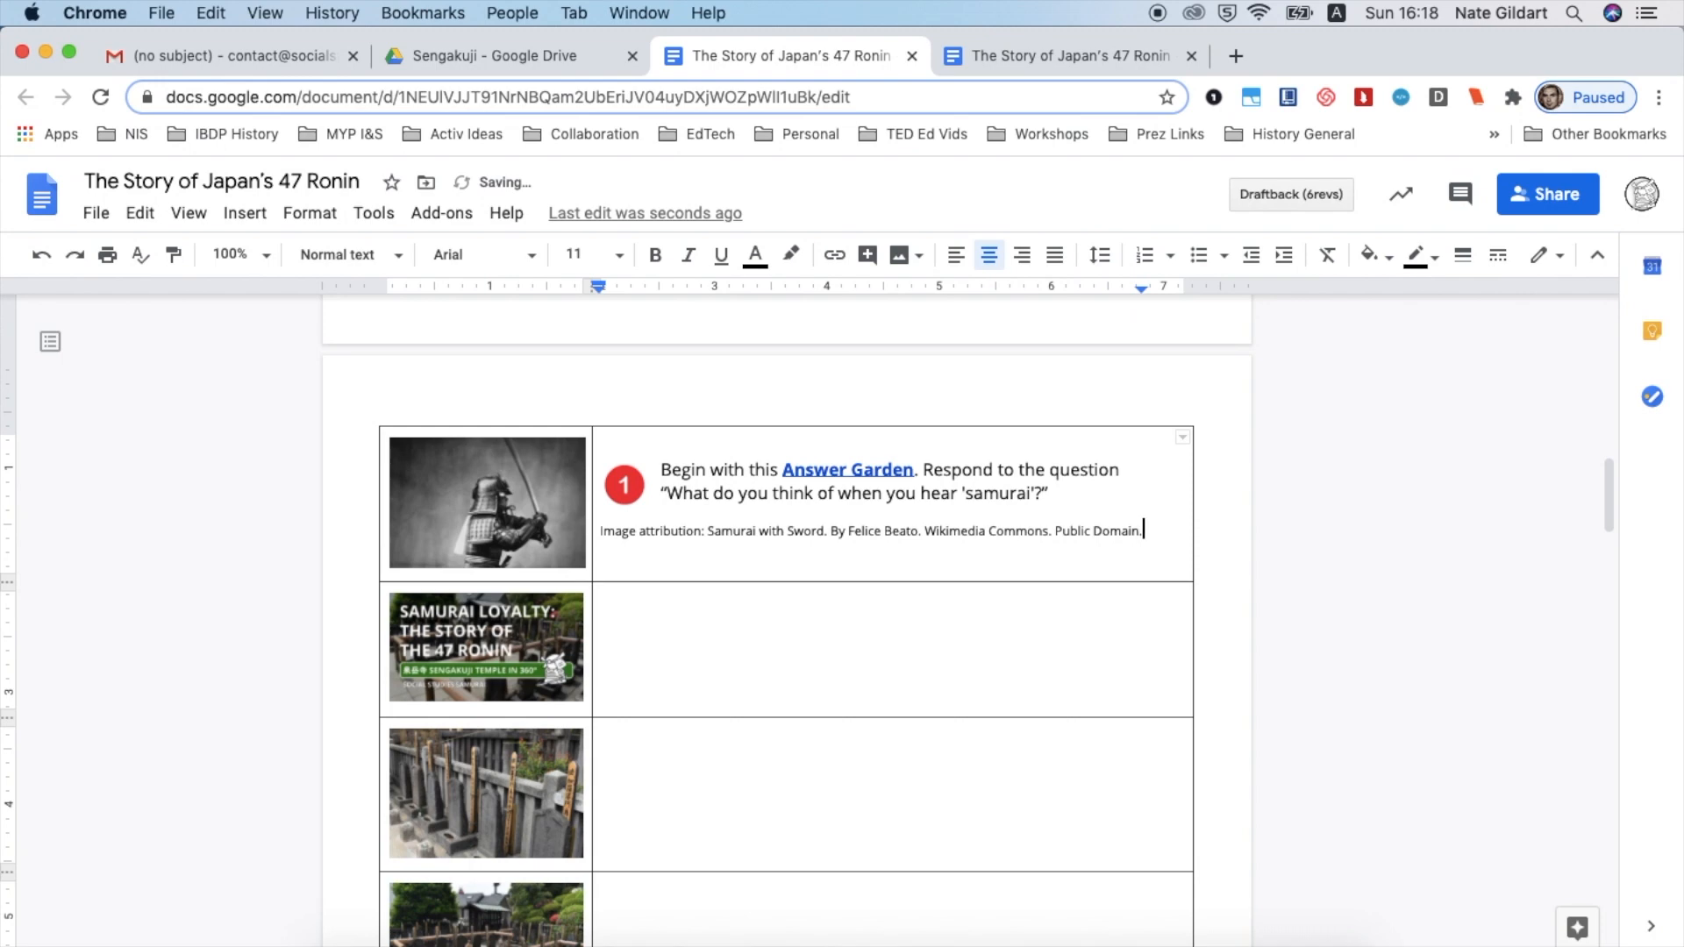
# - Give the samurai image in the table's first row a 2 pt border
pyautogui.scroll(-10, 532, 613)
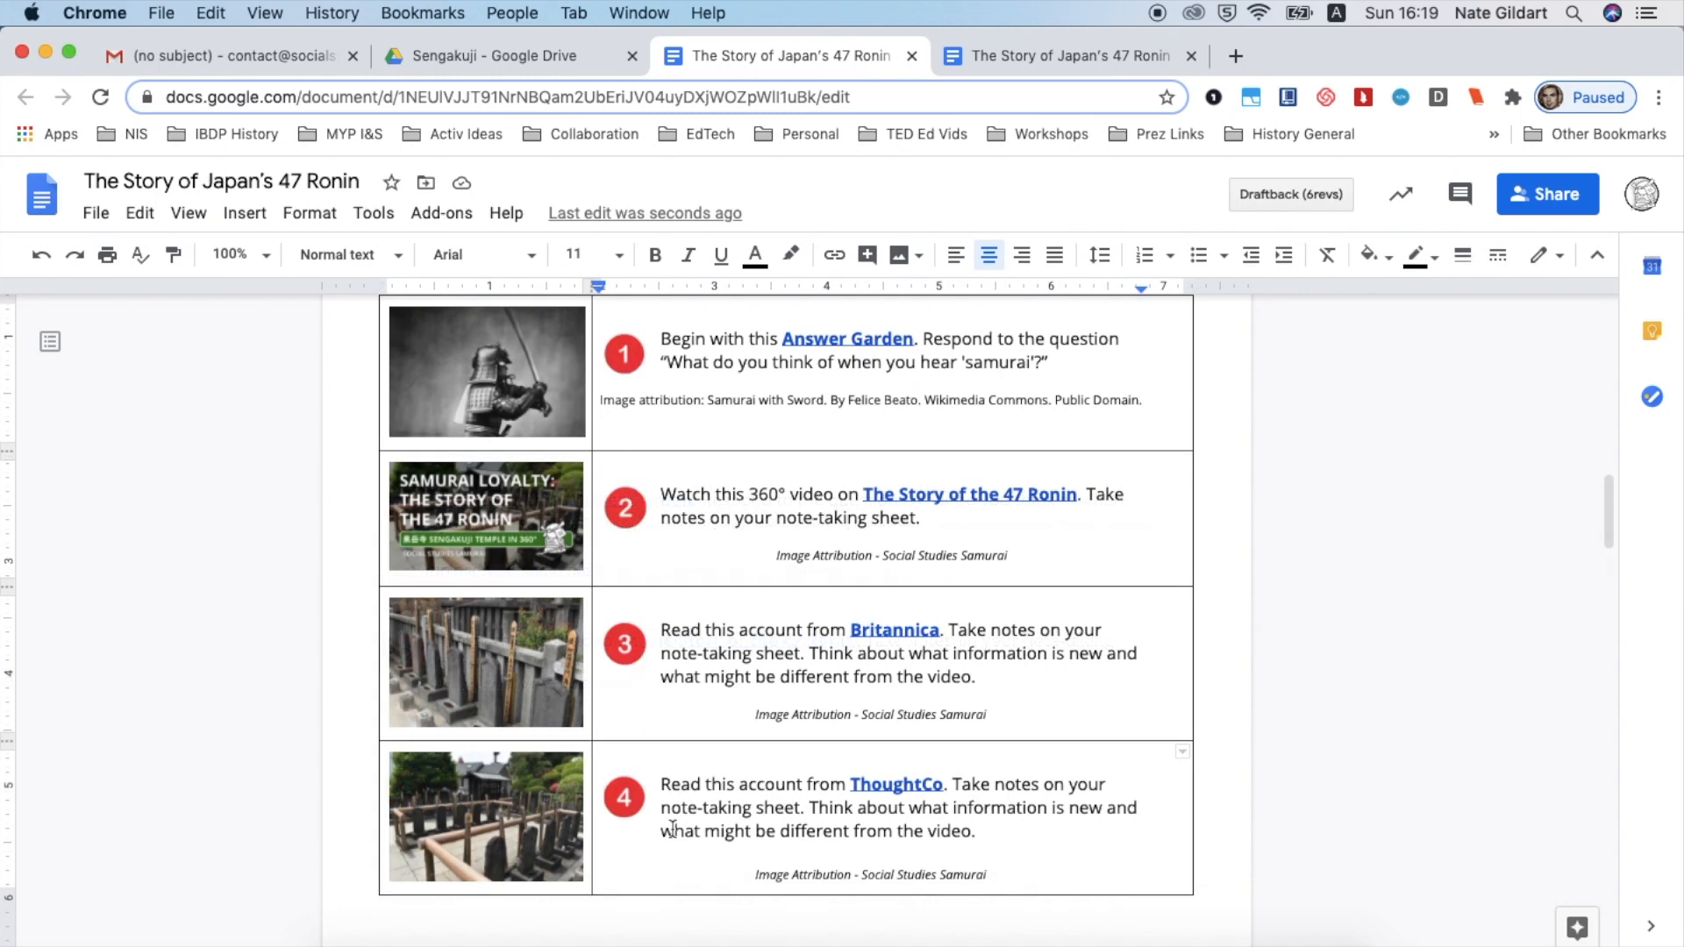
pyautogui.click(526, 392)
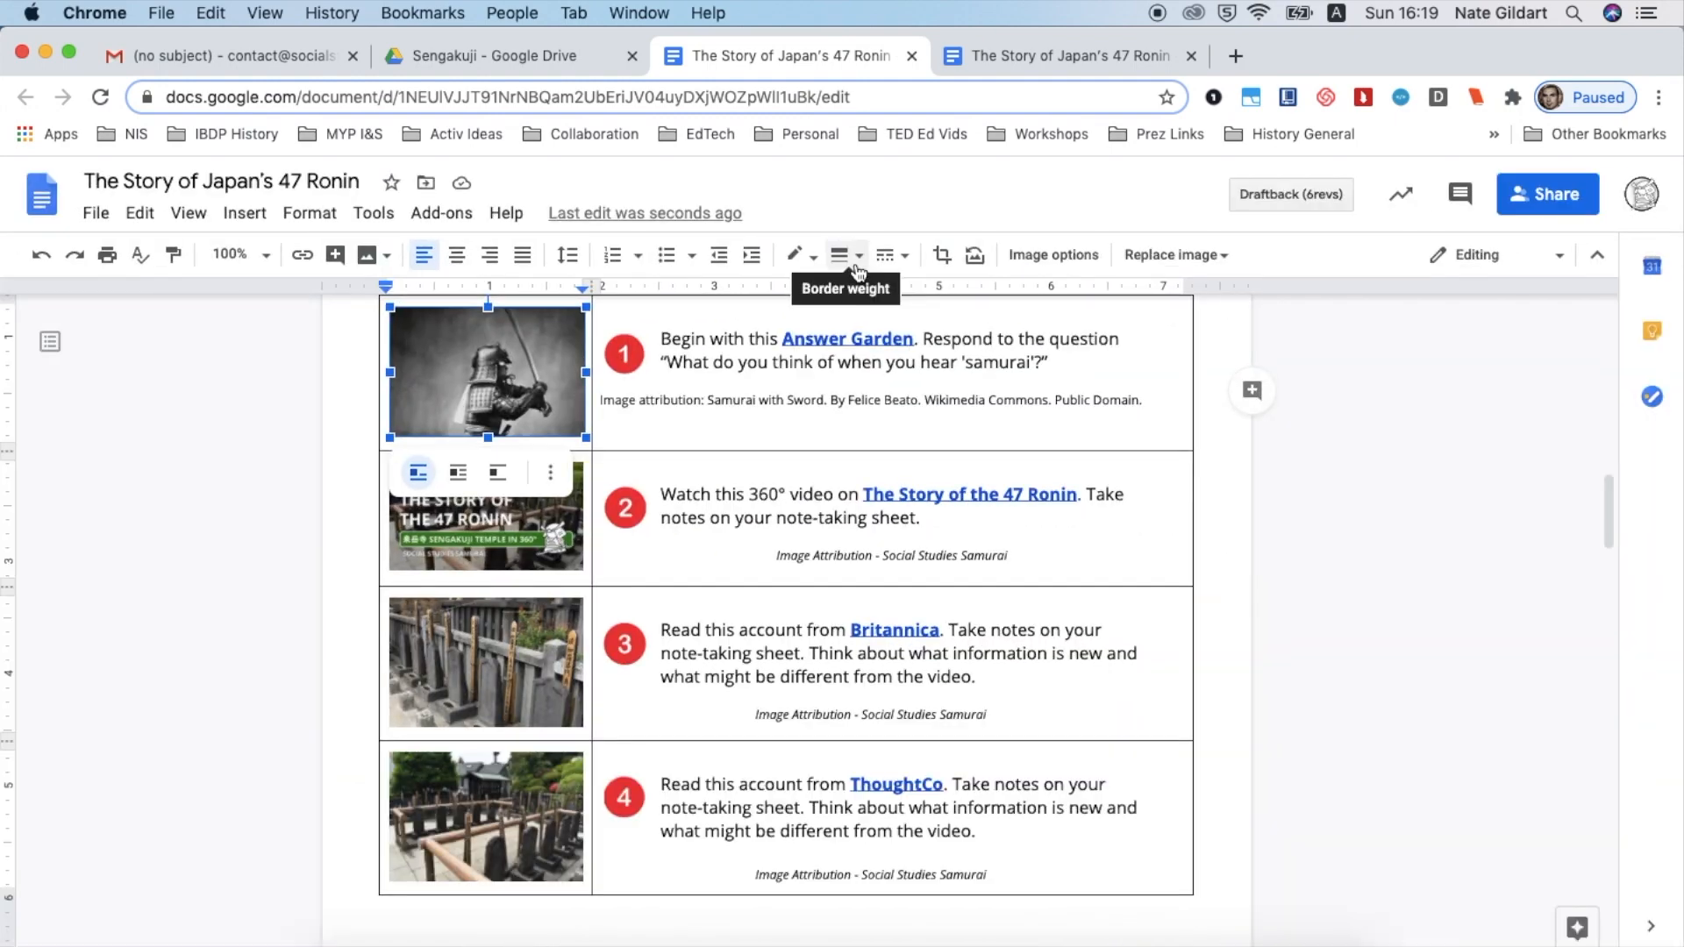
pyautogui.click(857, 268)
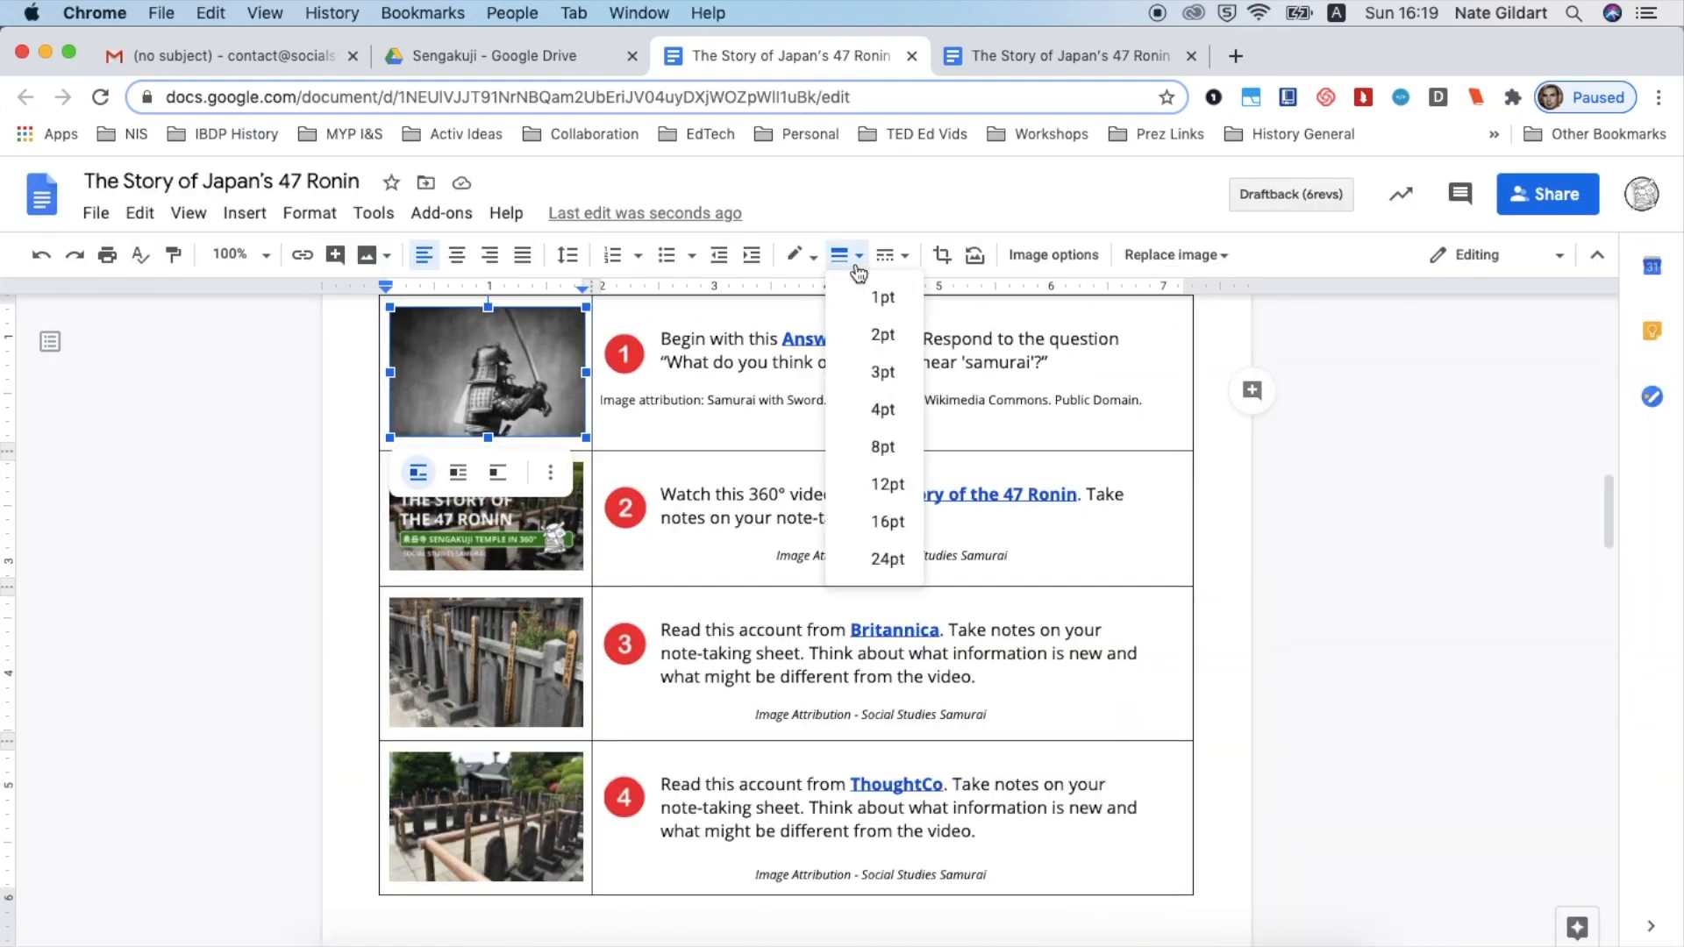
pyautogui.click(870, 408)
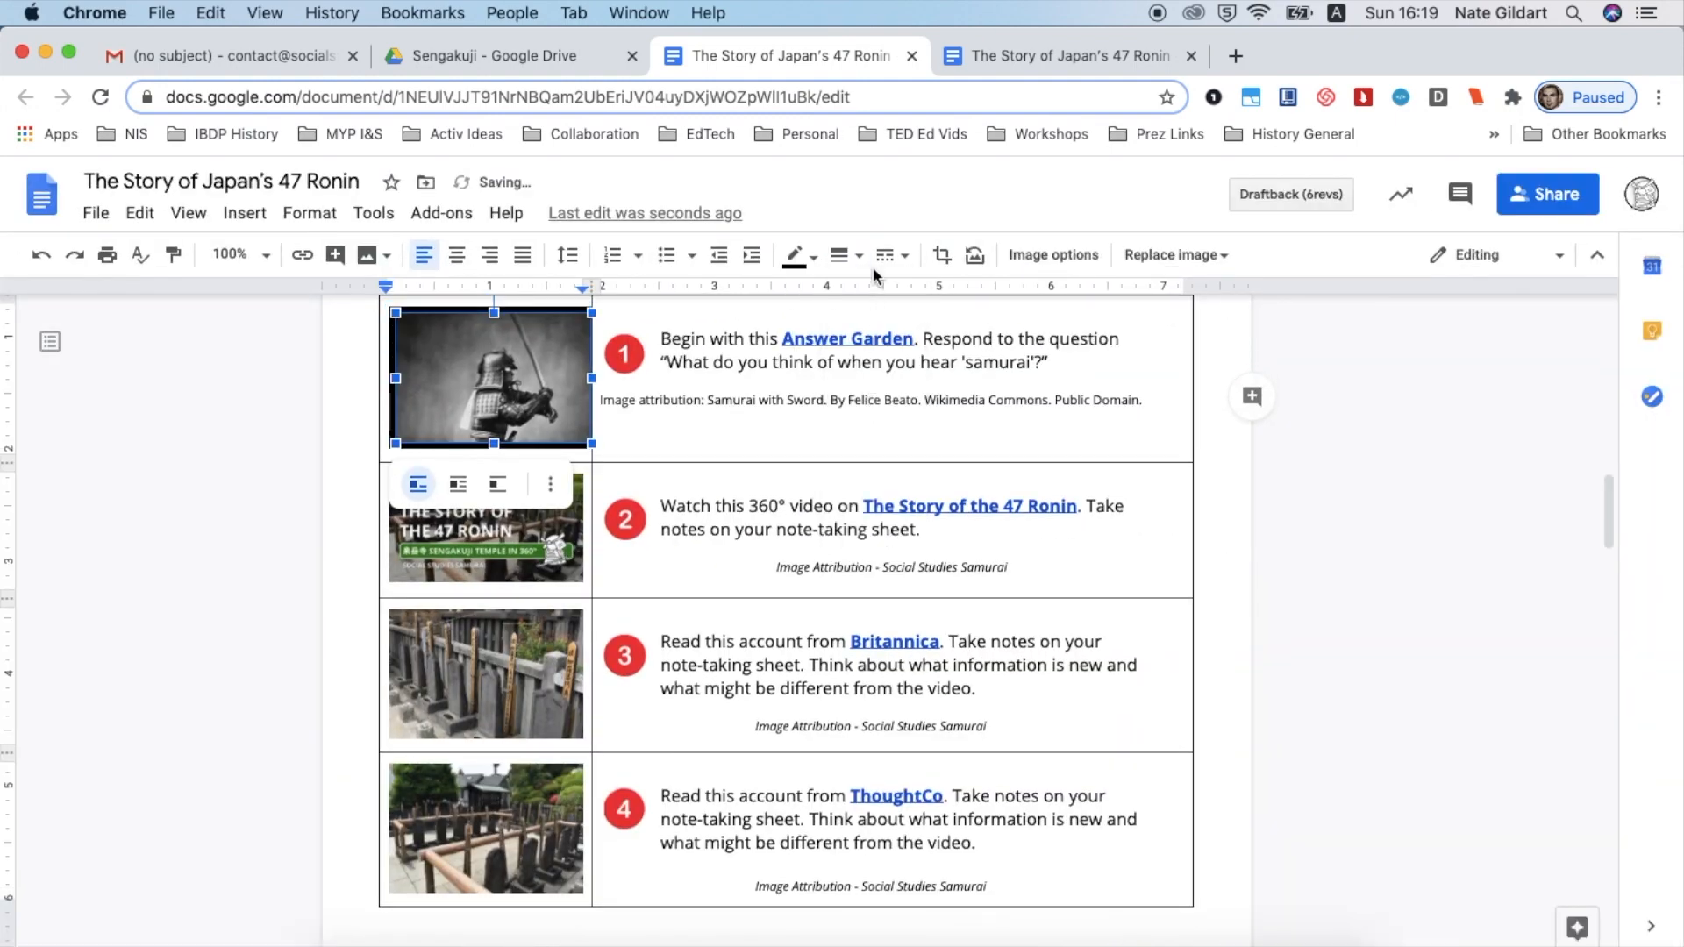
pyautogui.click(842, 256)
pyautogui.click(860, 333)
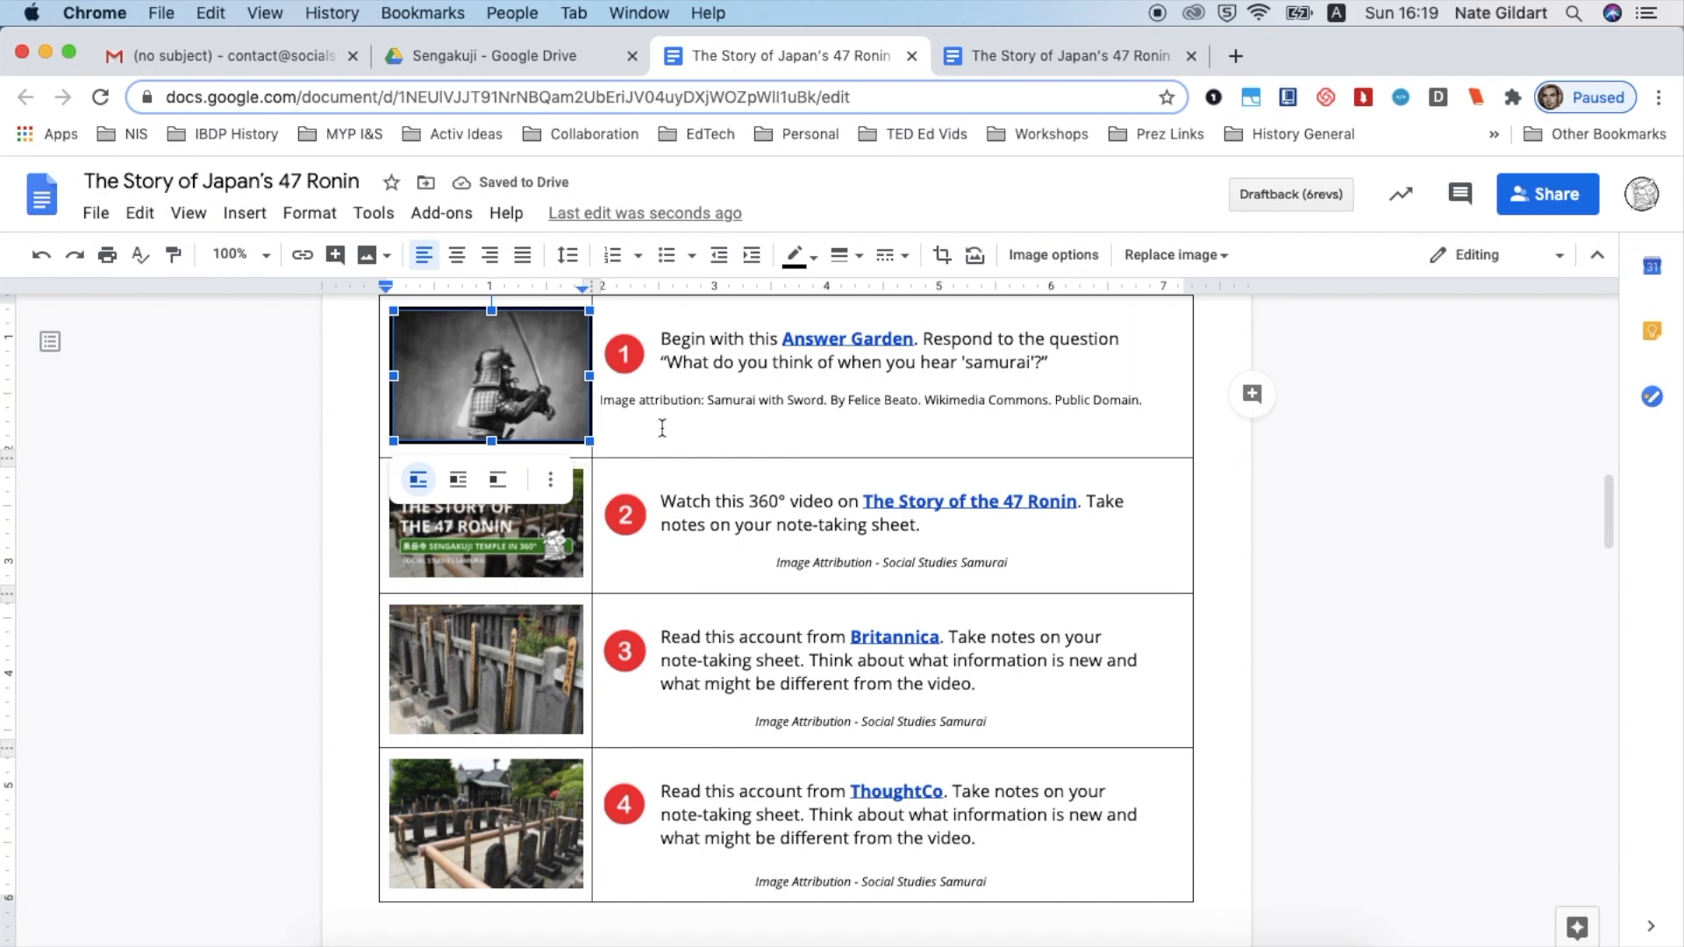
# - Widen the table's image column slightly and give the "Samurai Loyalty" image in the second row a 2 pt border
pyautogui.click(592, 465)
pyautogui.moveTo(598, 484); pyautogui.dragTo(605, 483)
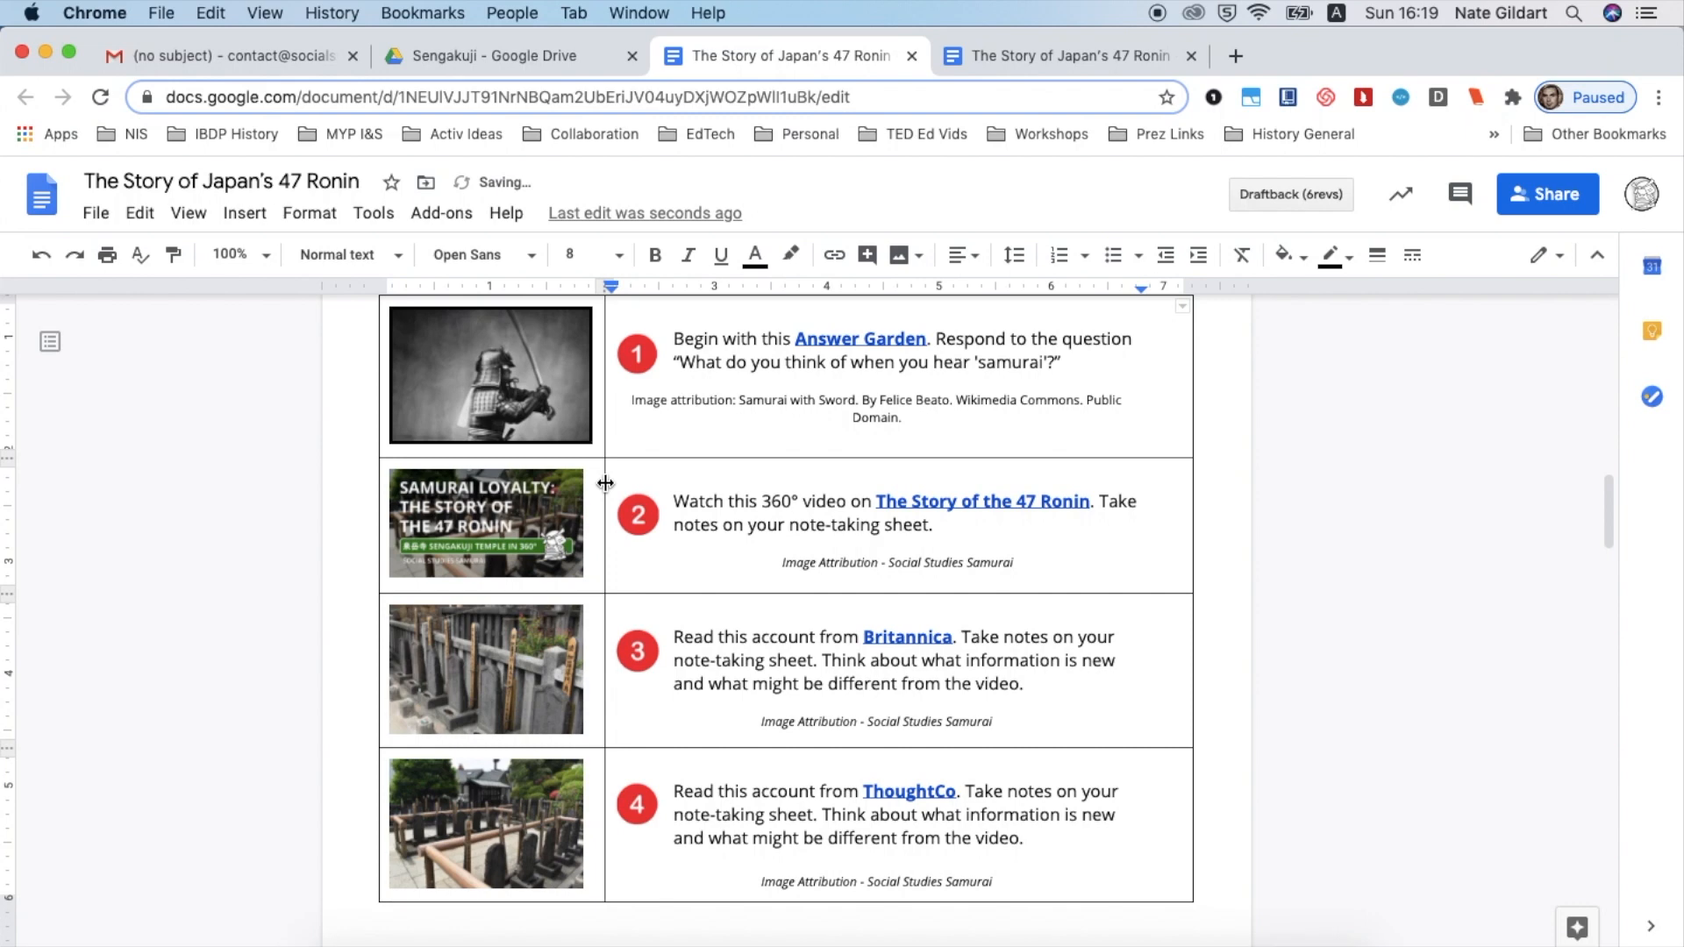
pyautogui.click(526, 500)
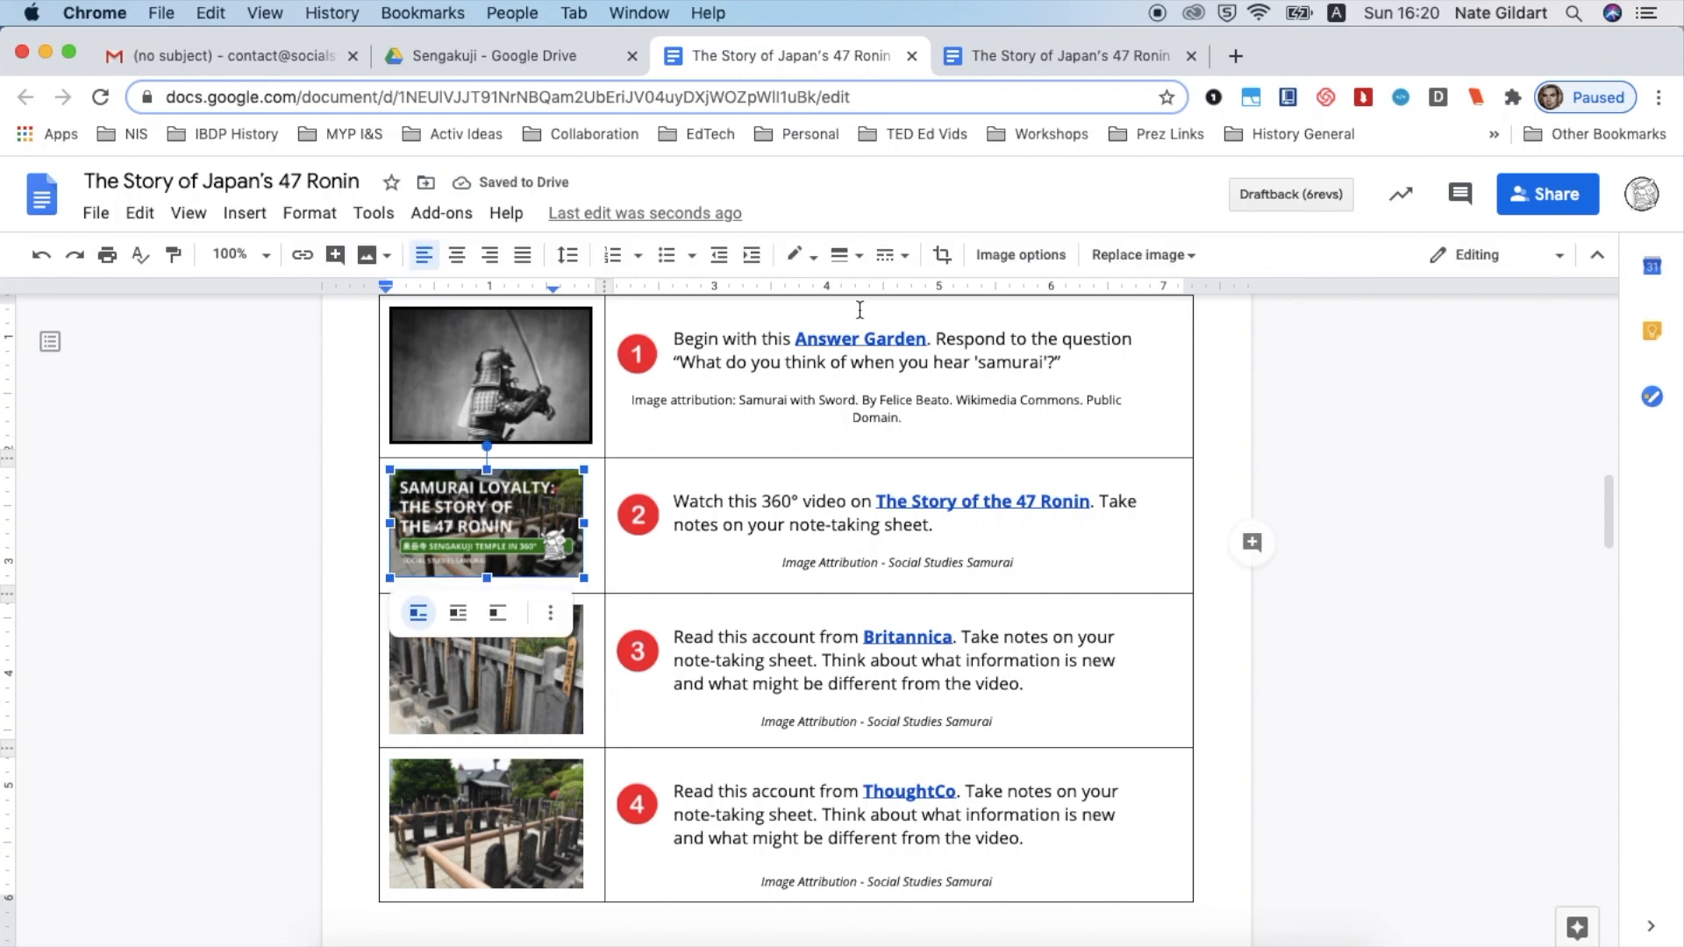
pyautogui.click(842, 257)
pyautogui.click(860, 330)
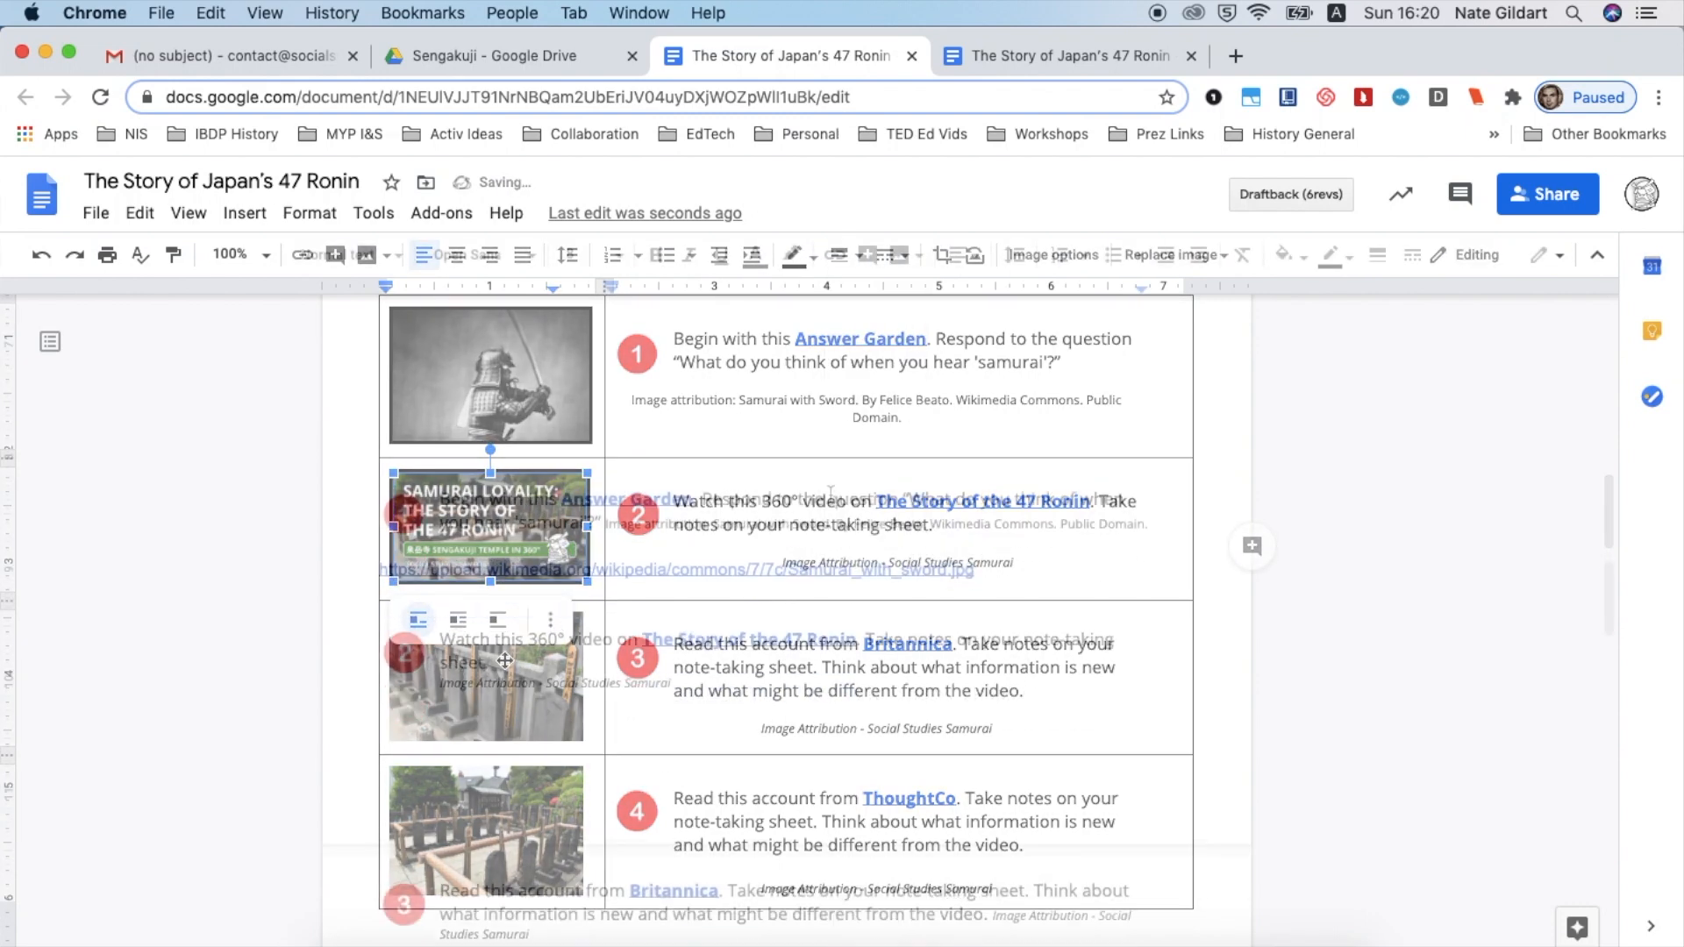
# - Delete the original numbered tasks 1 to 4 and the Samurai_with_sword.jpg link between the table and the Assessment section
pyautogui.scroll(-2, 803, 446)
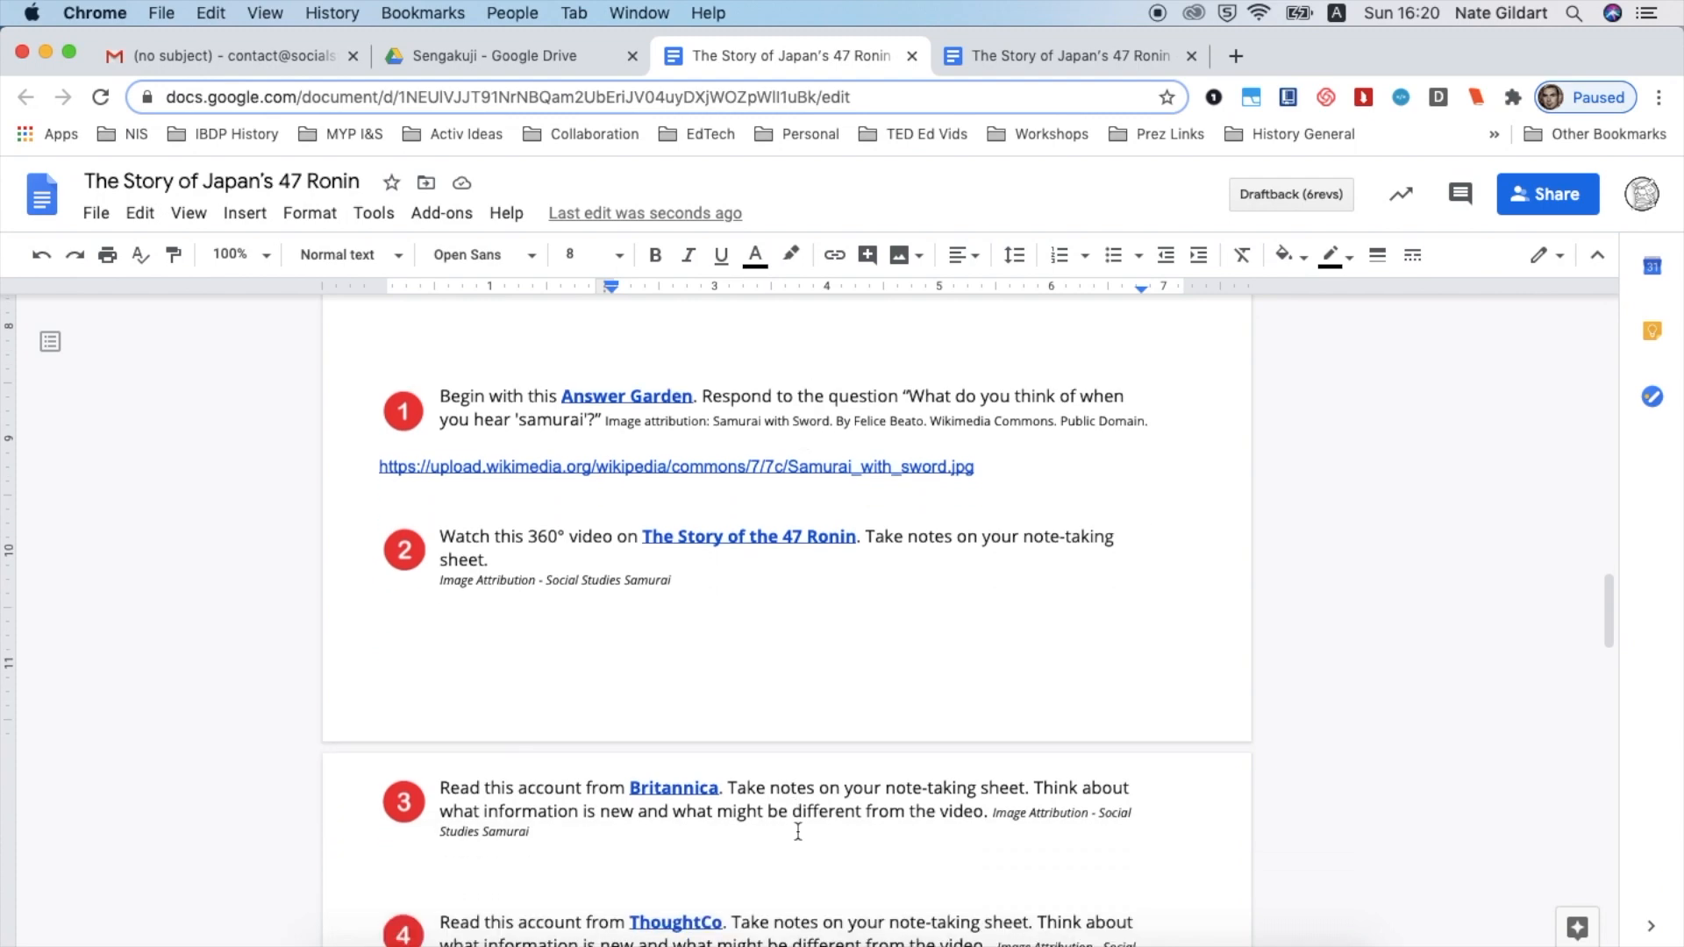
pyautogui.press('super+a')
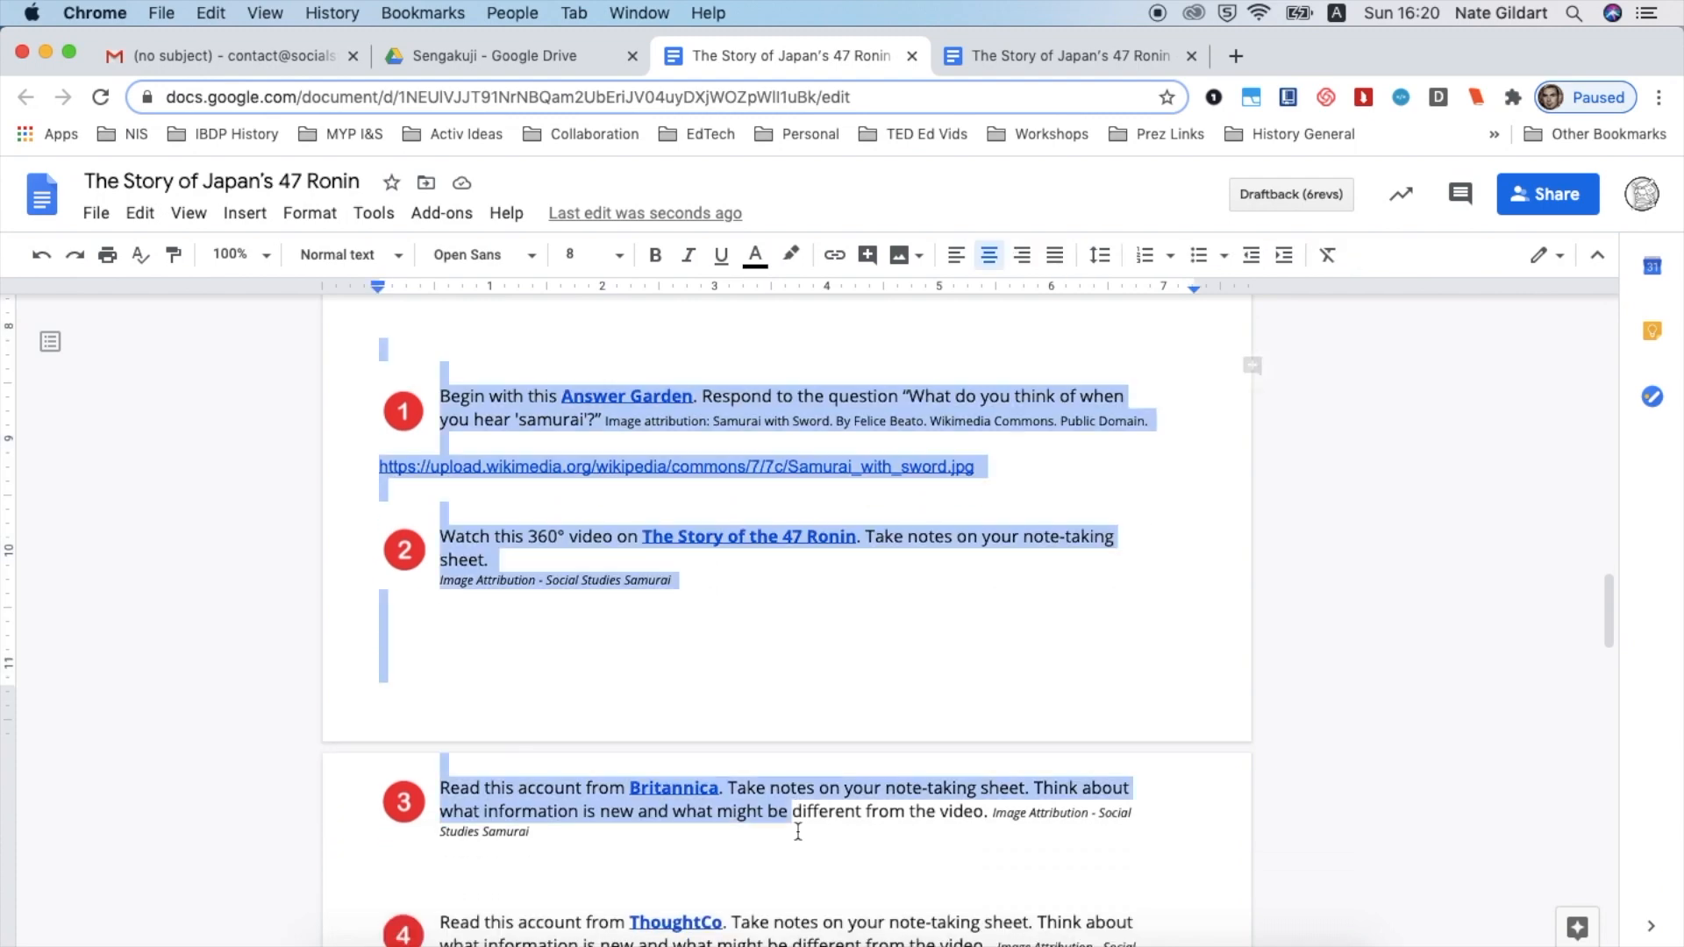
pyautogui.scroll(-3, 778, 877)
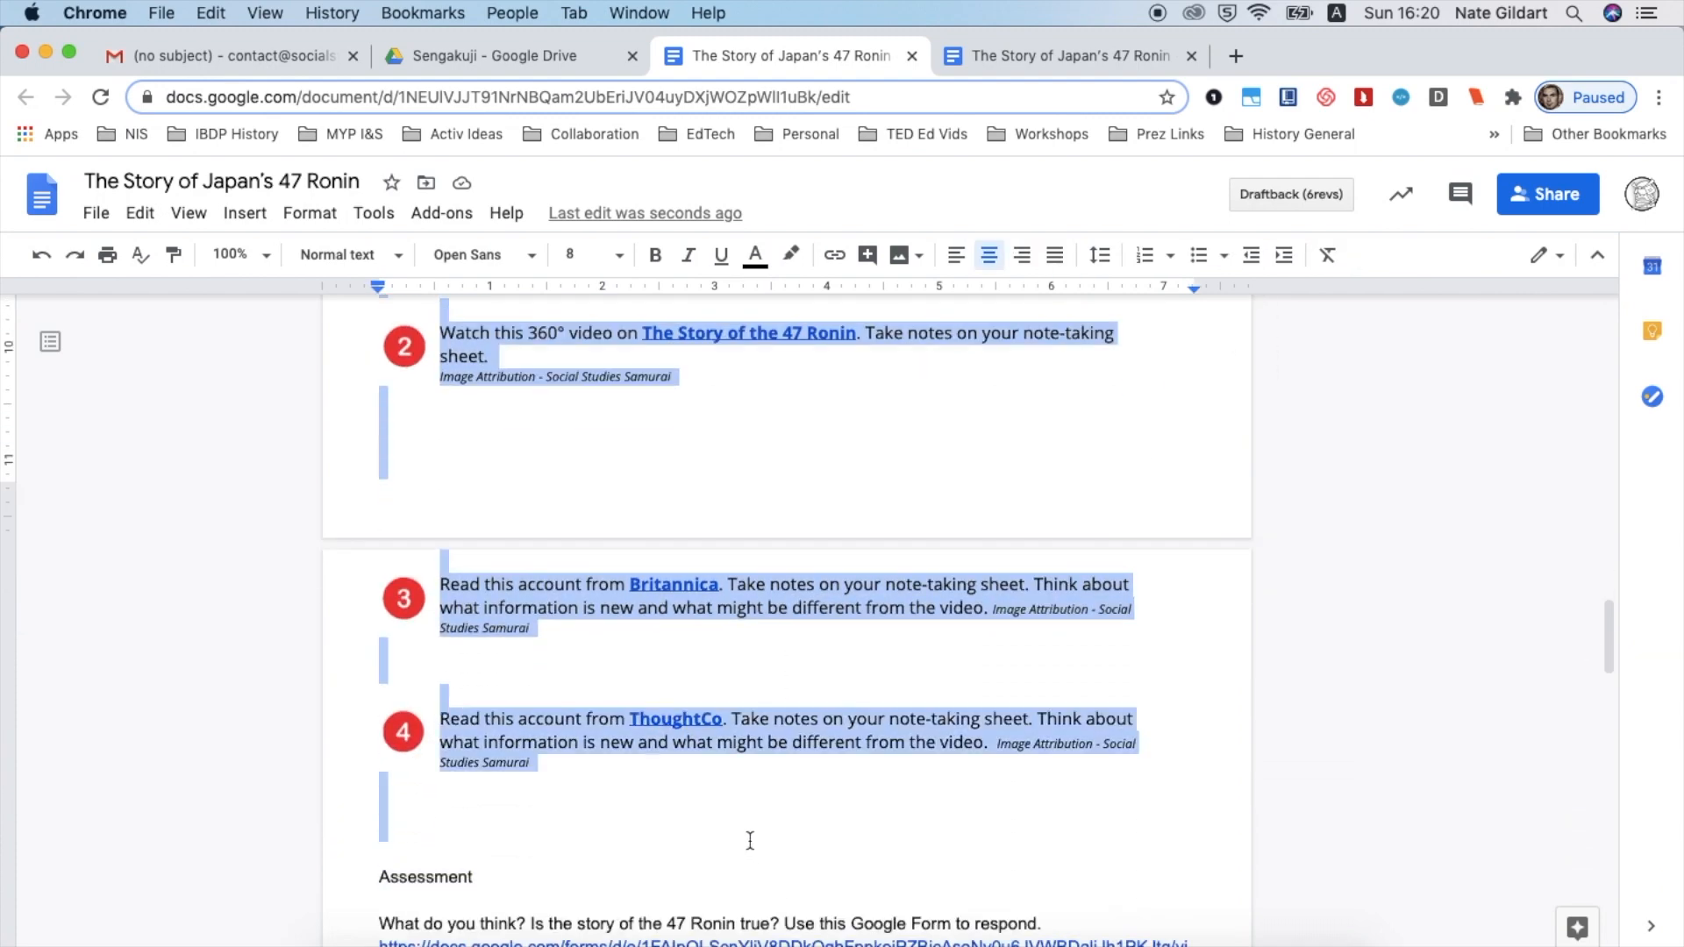
pyautogui.press('BackSpace')
# - Set the border of the image and task table to 0 pt in the table properties
pyautogui.scroll(7, 750, 840)
pyautogui.scroll(4, 751, 751)
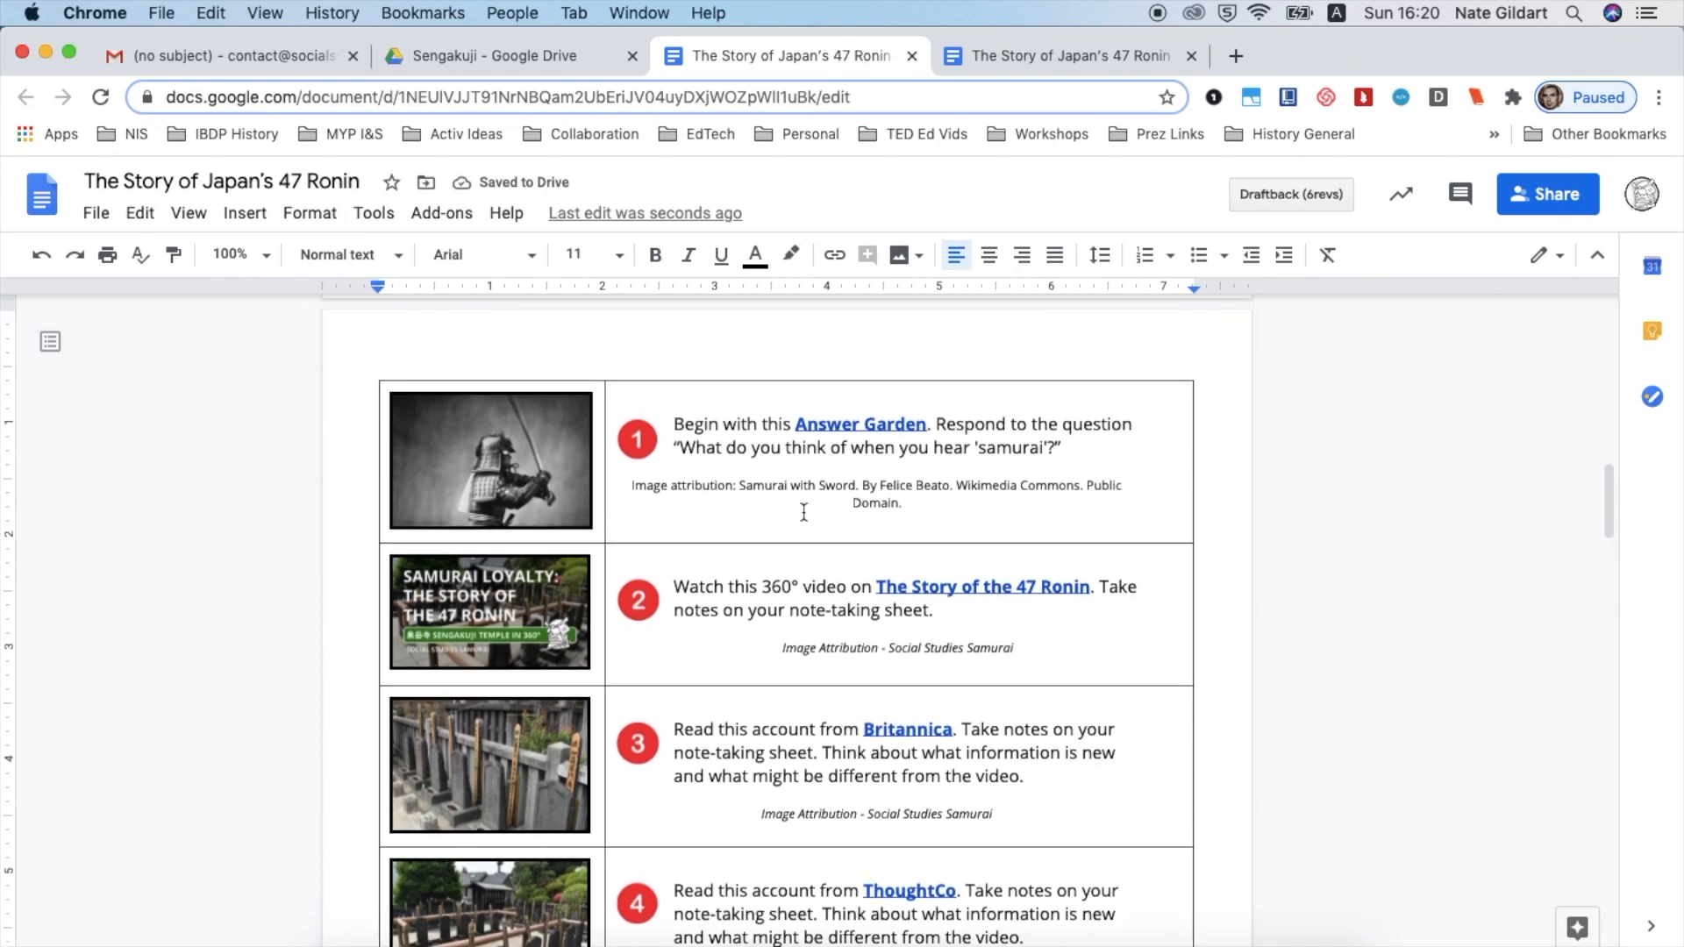
pyautogui.click(803, 512)
pyautogui.rightClick(802, 509)
pyautogui.scroll(-3, 869, 747)
pyautogui.click(882, 812)
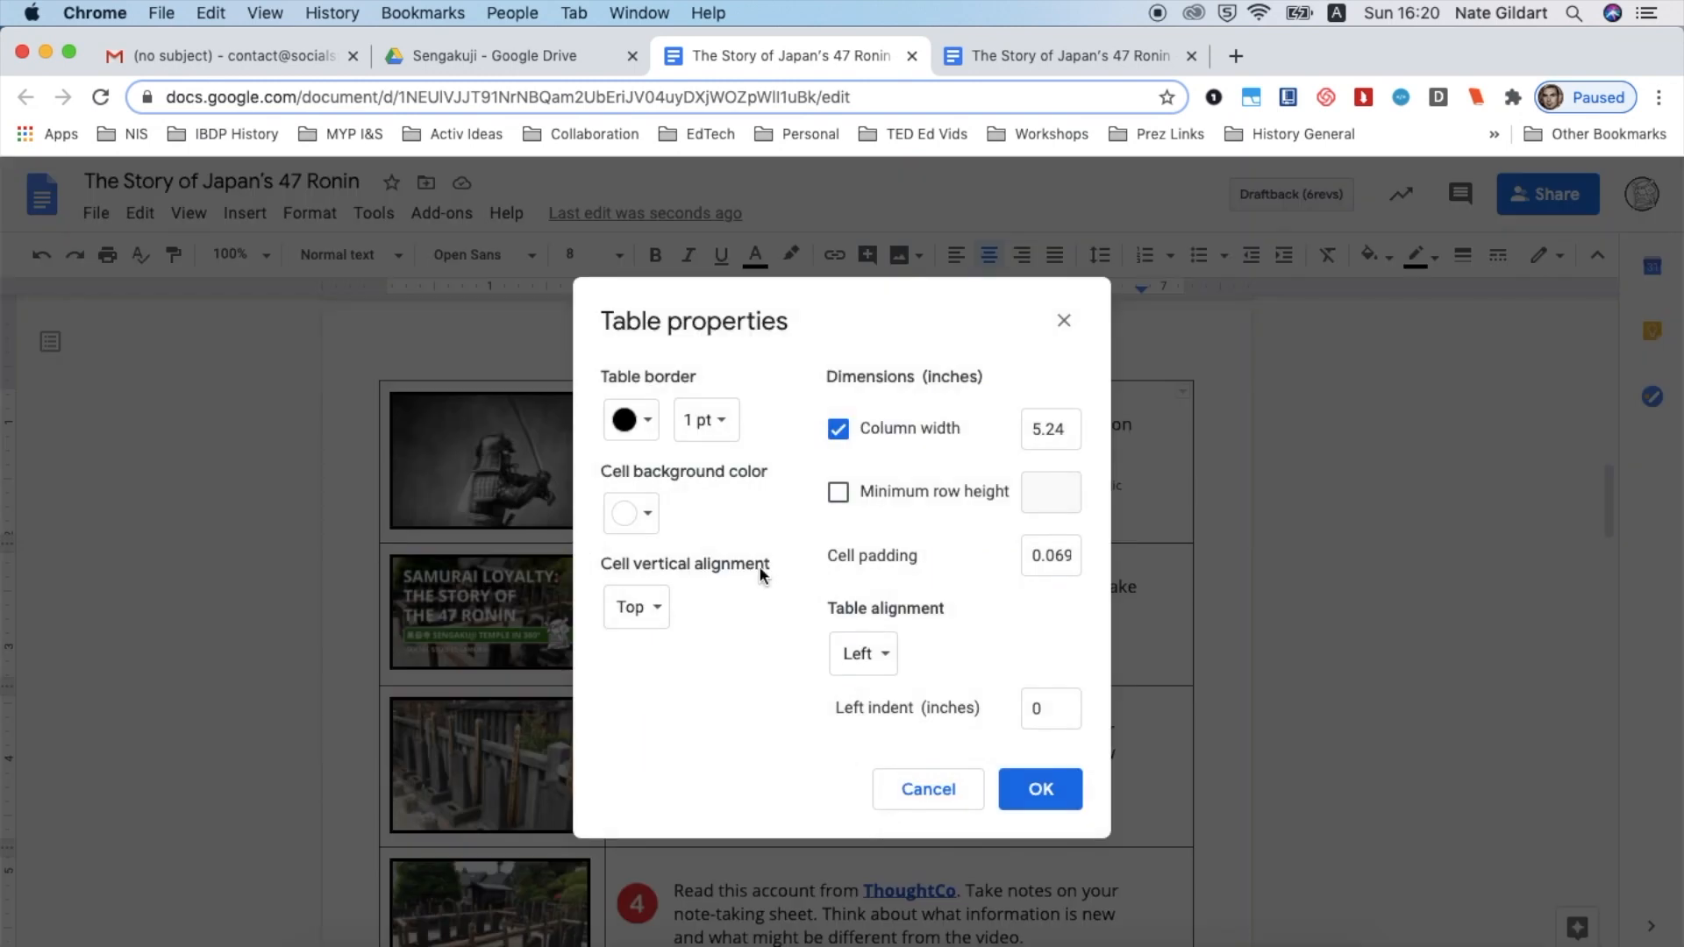
pyautogui.click(714, 433)
pyautogui.click(719, 465)
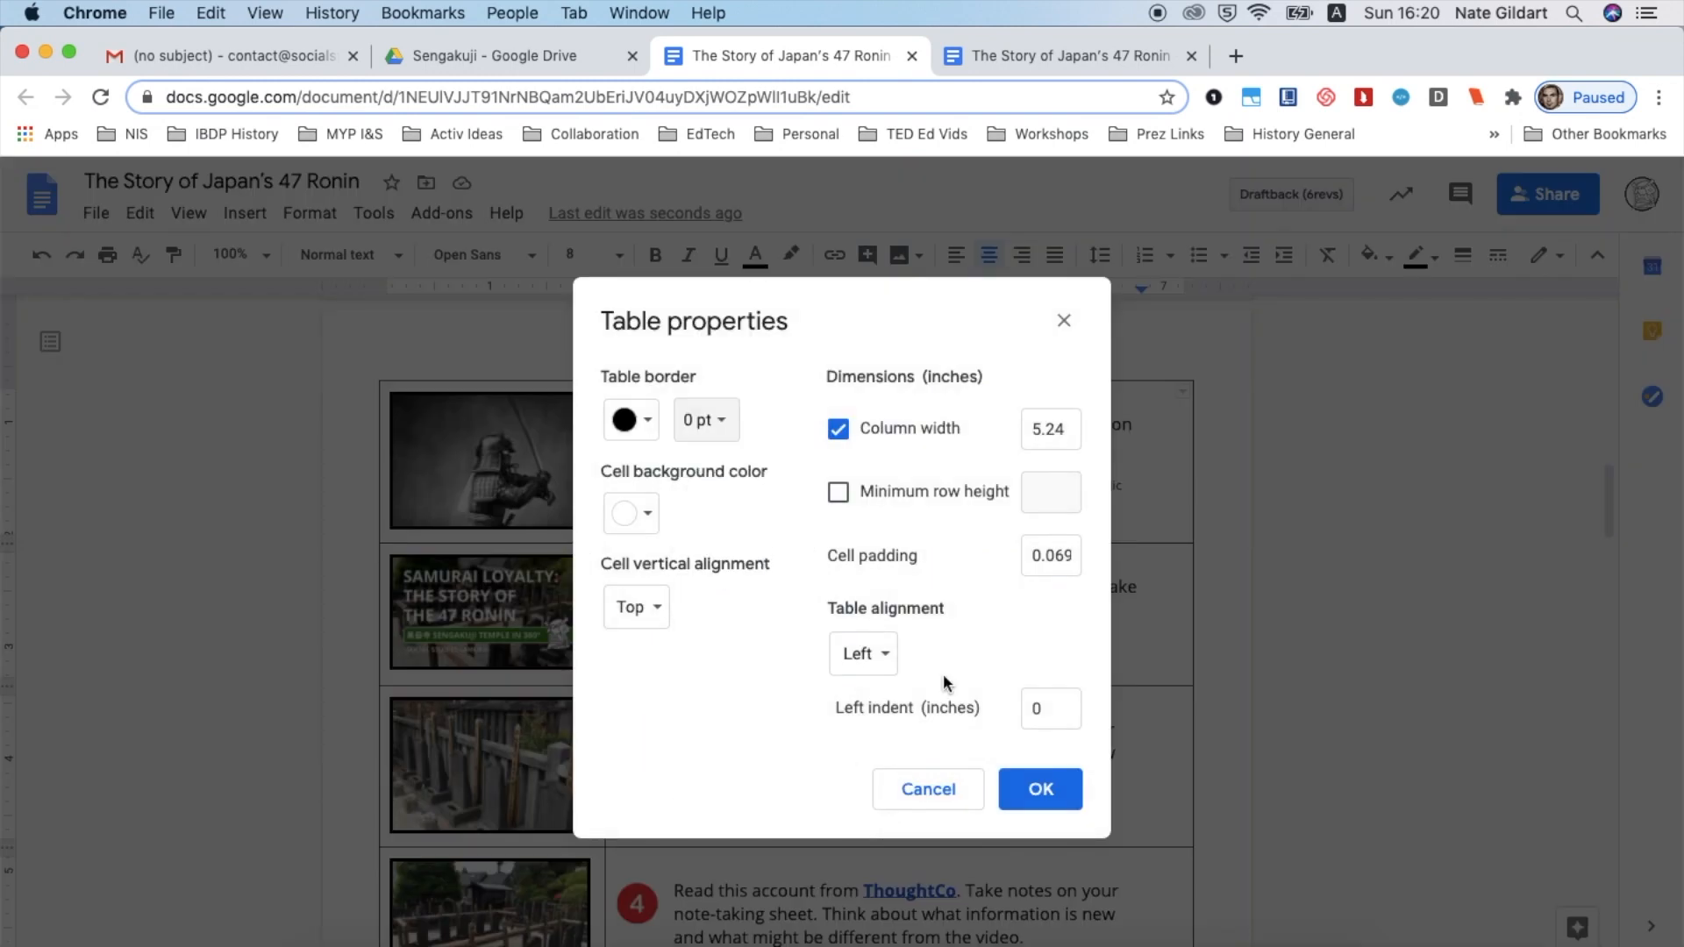
pyautogui.click(1040, 788)
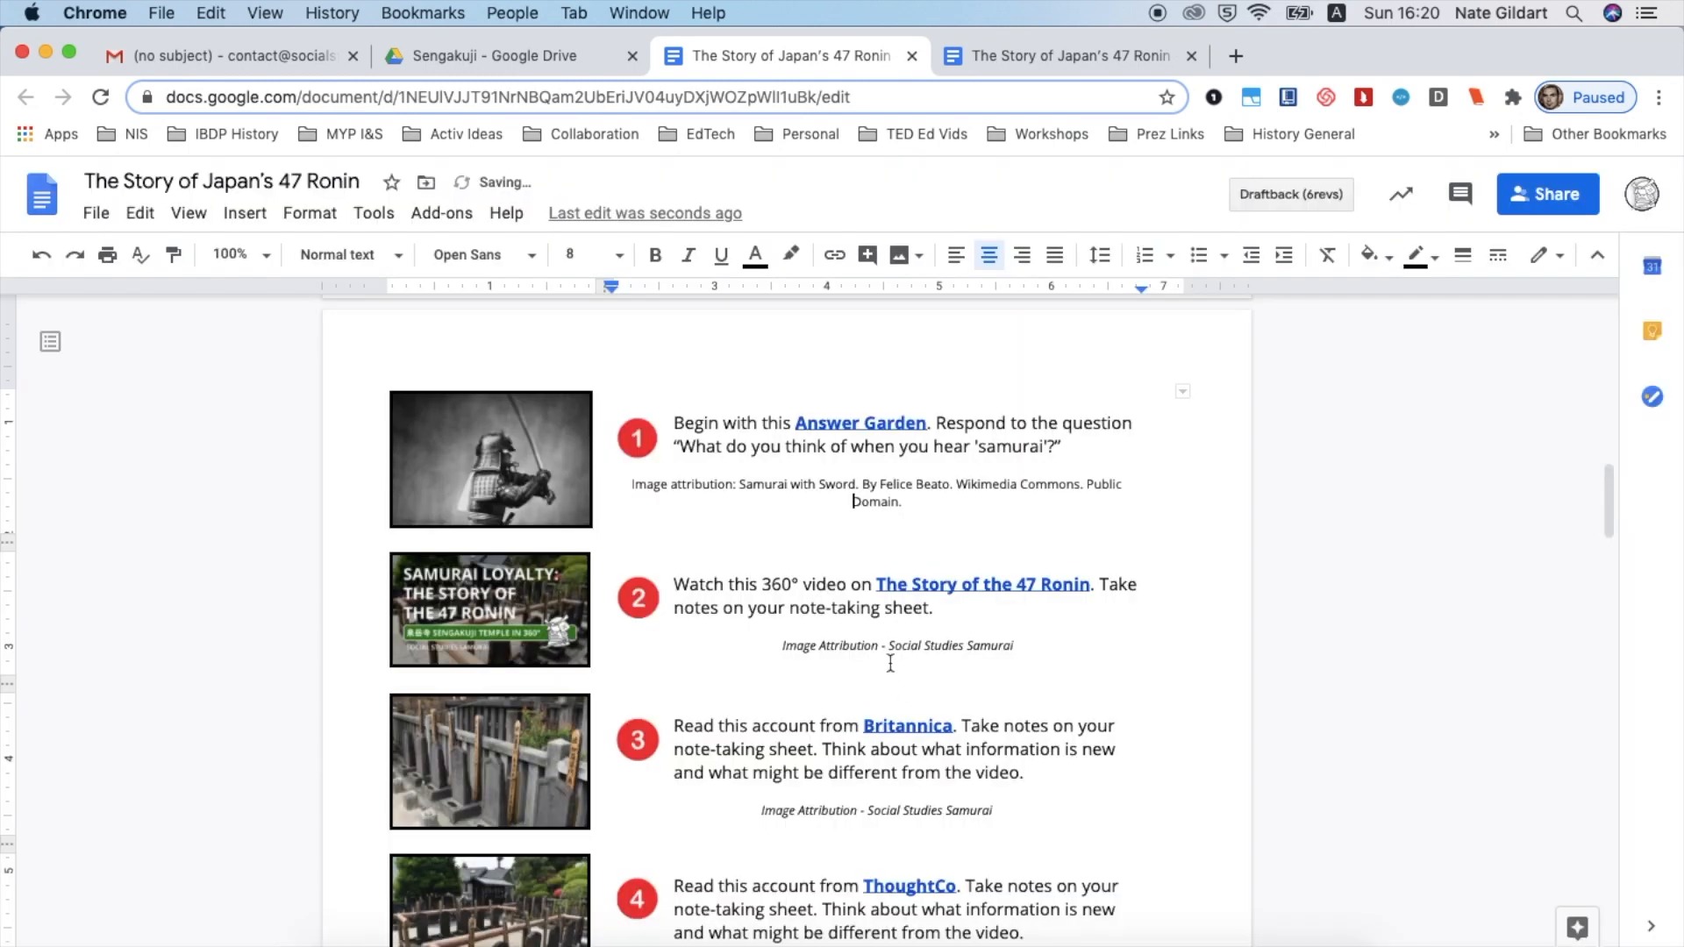
# - Delete the surplus blank lines between the task table and the word "Assessment"
pyautogui.scroll(-2, 890, 664)
pyautogui.scroll(-10, 890, 664)
pyautogui.click(672, 681)
pyautogui.press('BackSpace')
pyautogui.press('BackSpace')
pyautogui.press('BackSpace')
pyautogui.press('BackSpace')
pyautogui.press('BackSpace')
pyautogui.press('BackSpace')
pyautogui.press('BackSpace')
# - Format the "Assessment" line as a heading in bold, size 18 and blue
pyautogui.click(491, 533)
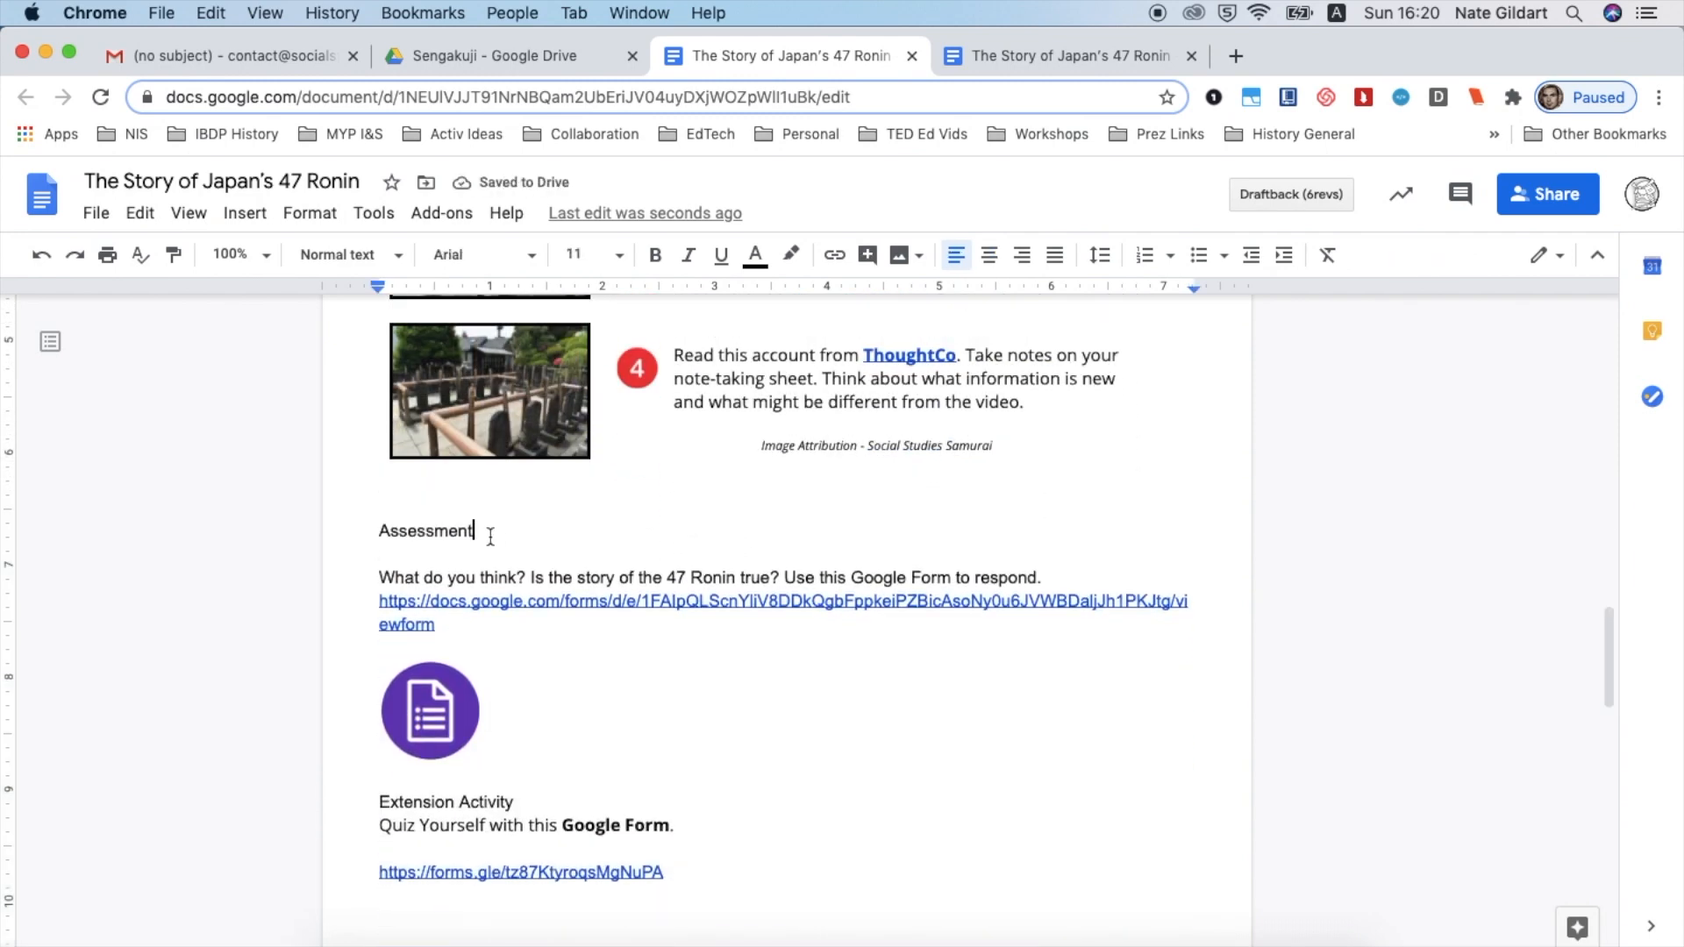
pyautogui.moveTo(490, 536); pyautogui.dragTo(367, 534)
pyautogui.click(655, 254)
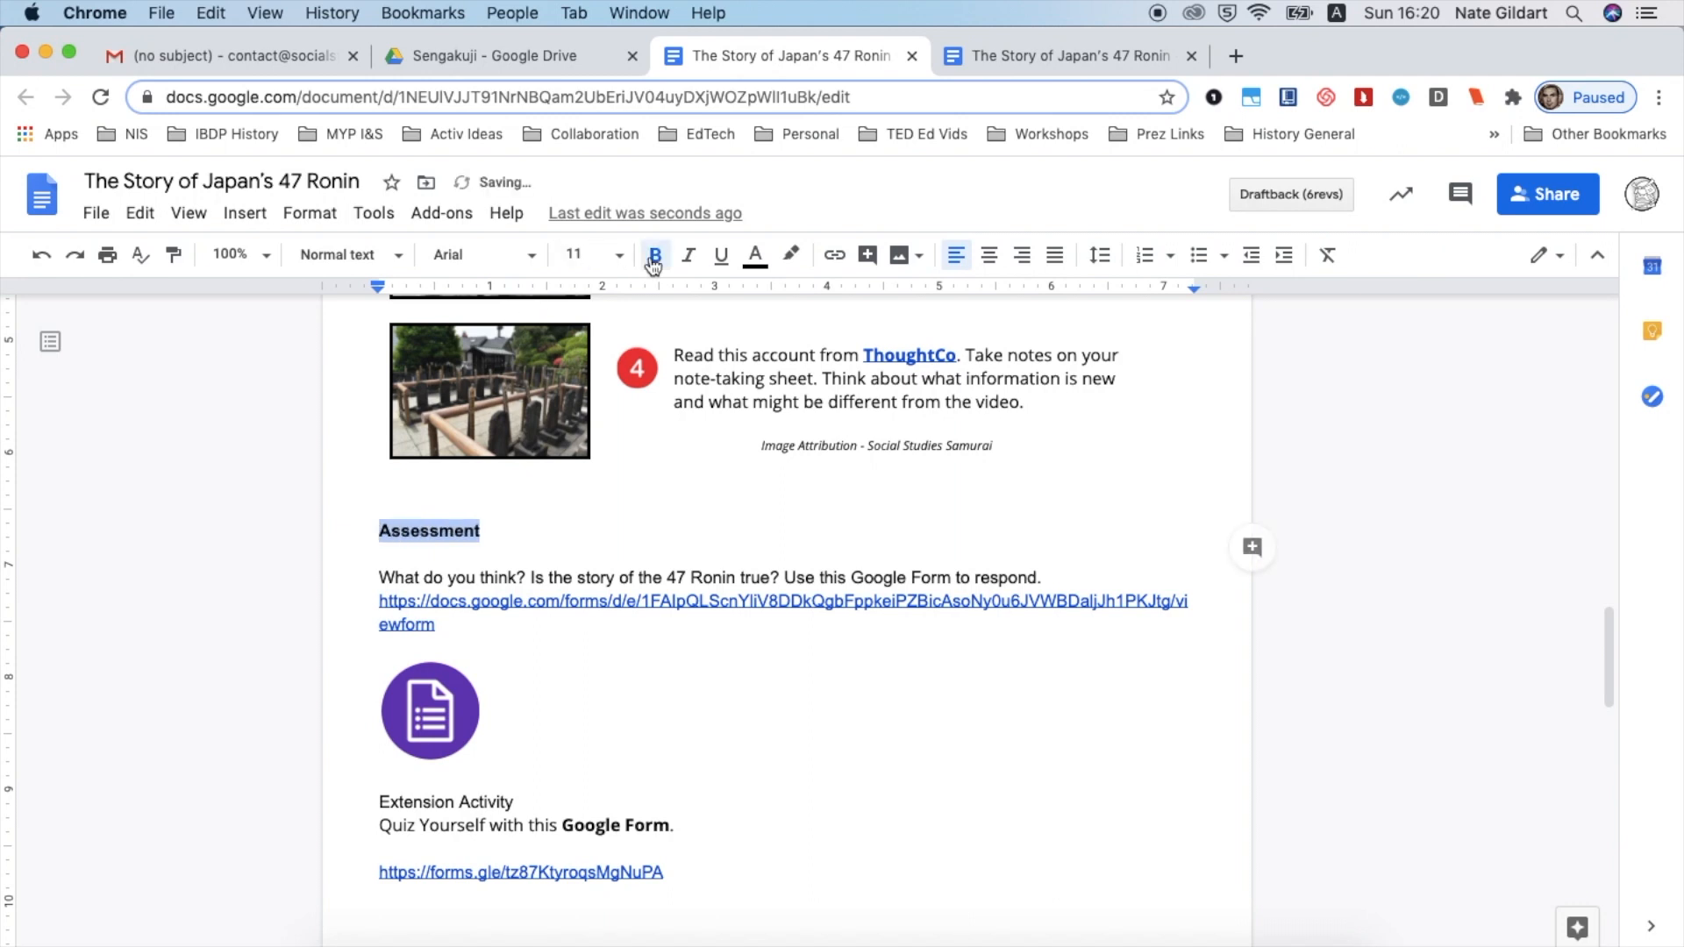
pyautogui.click(581, 254)
pyautogui.click(581, 521)
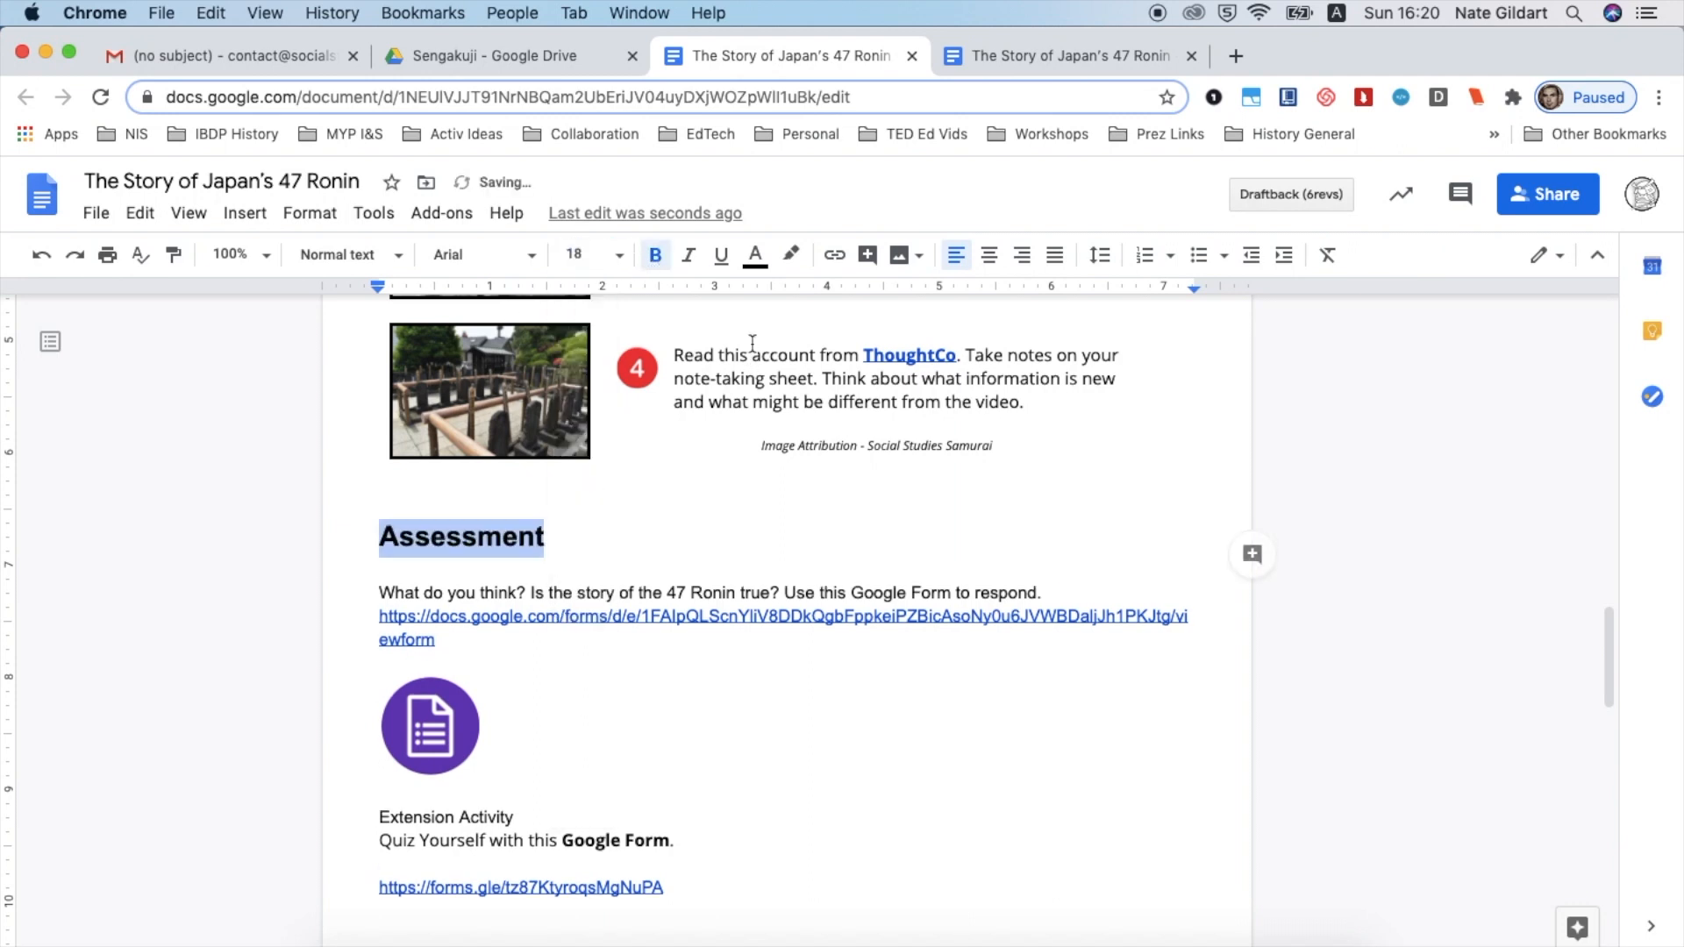
pyautogui.click(756, 256)
pyautogui.click(919, 433)
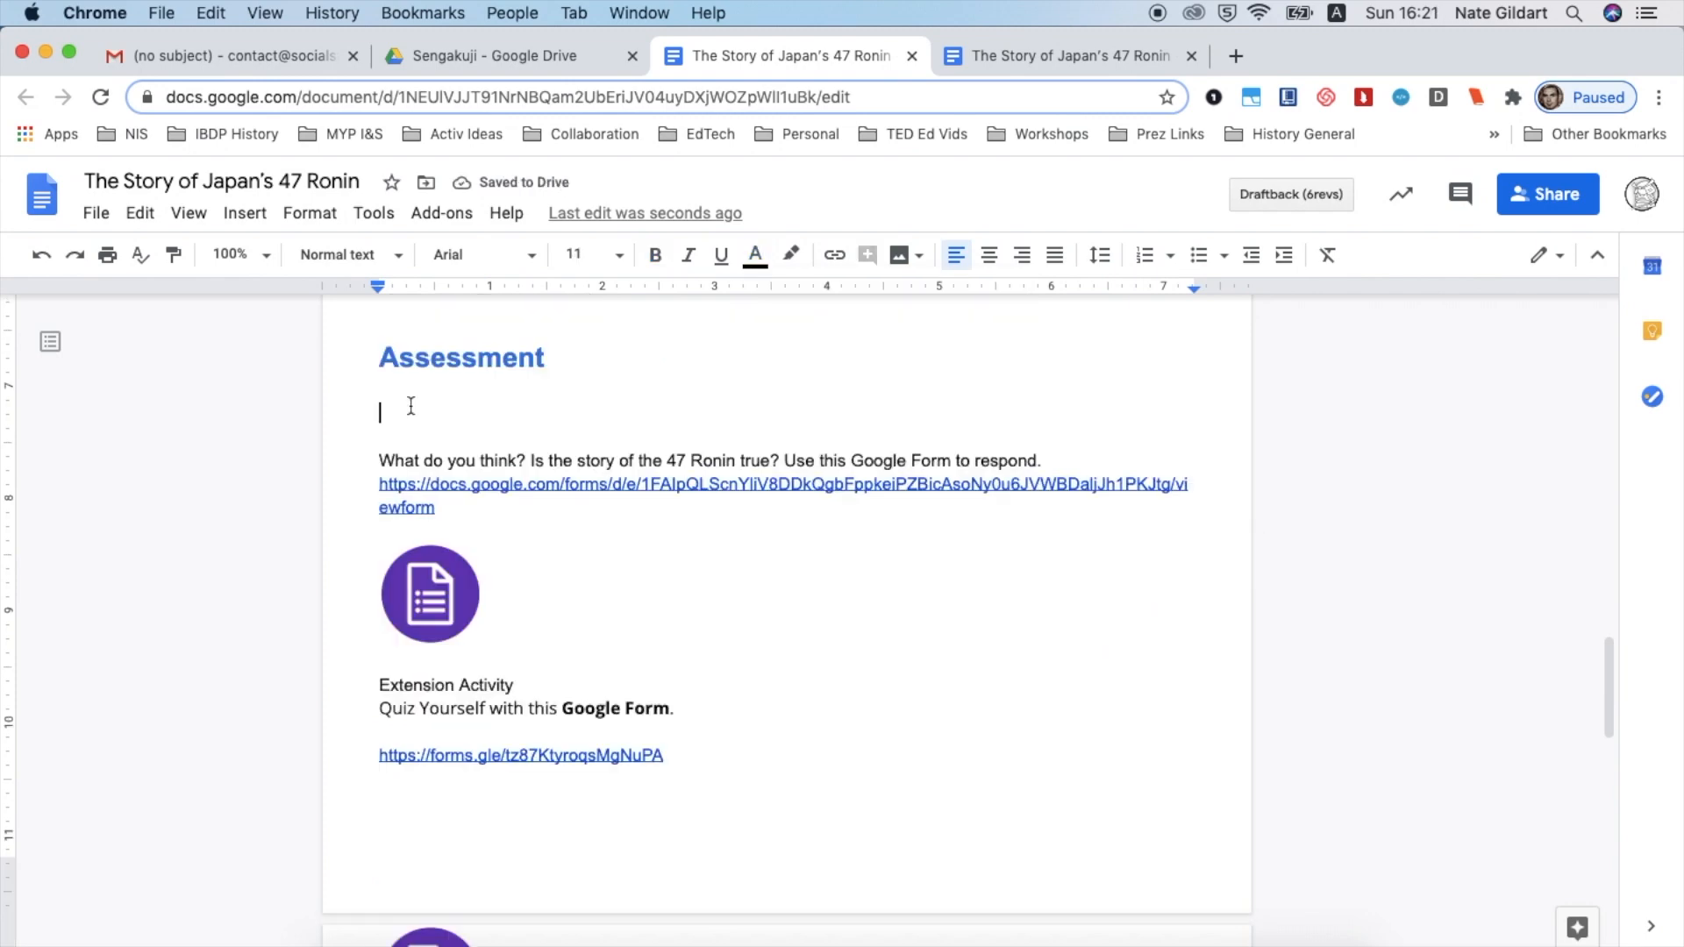
# - Insert a 2 x 2 table below the Assessment heading and enter "Assessment" in its first cell
pyautogui.click(262, 221)
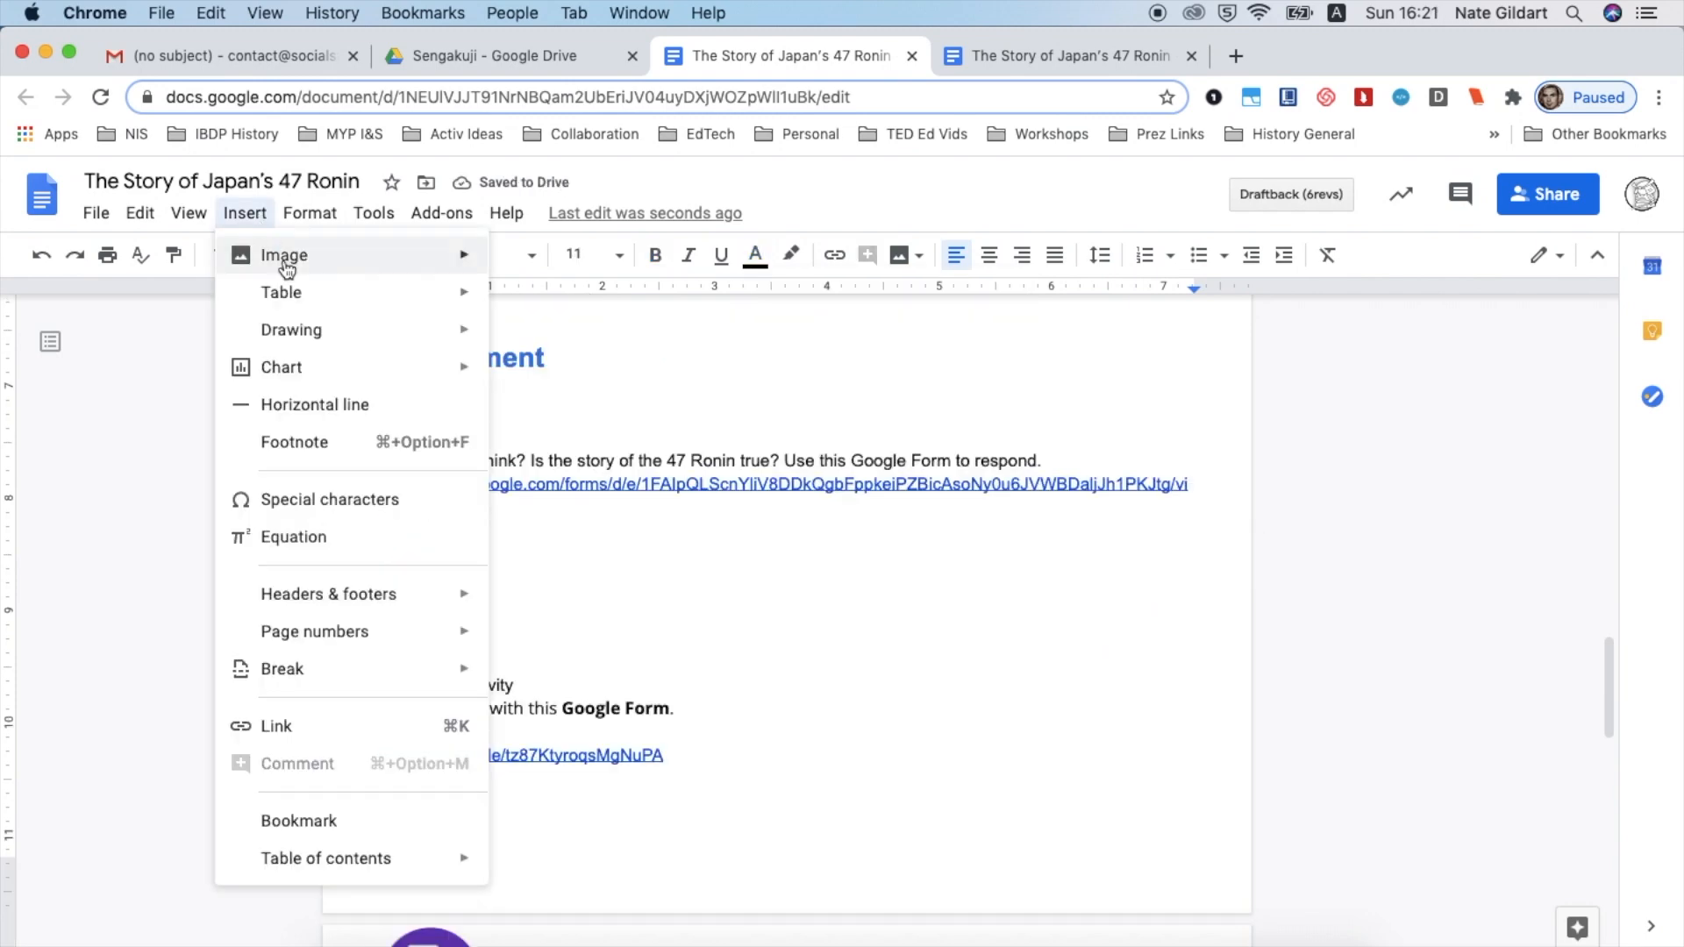
pyautogui.moveTo(452, 292)
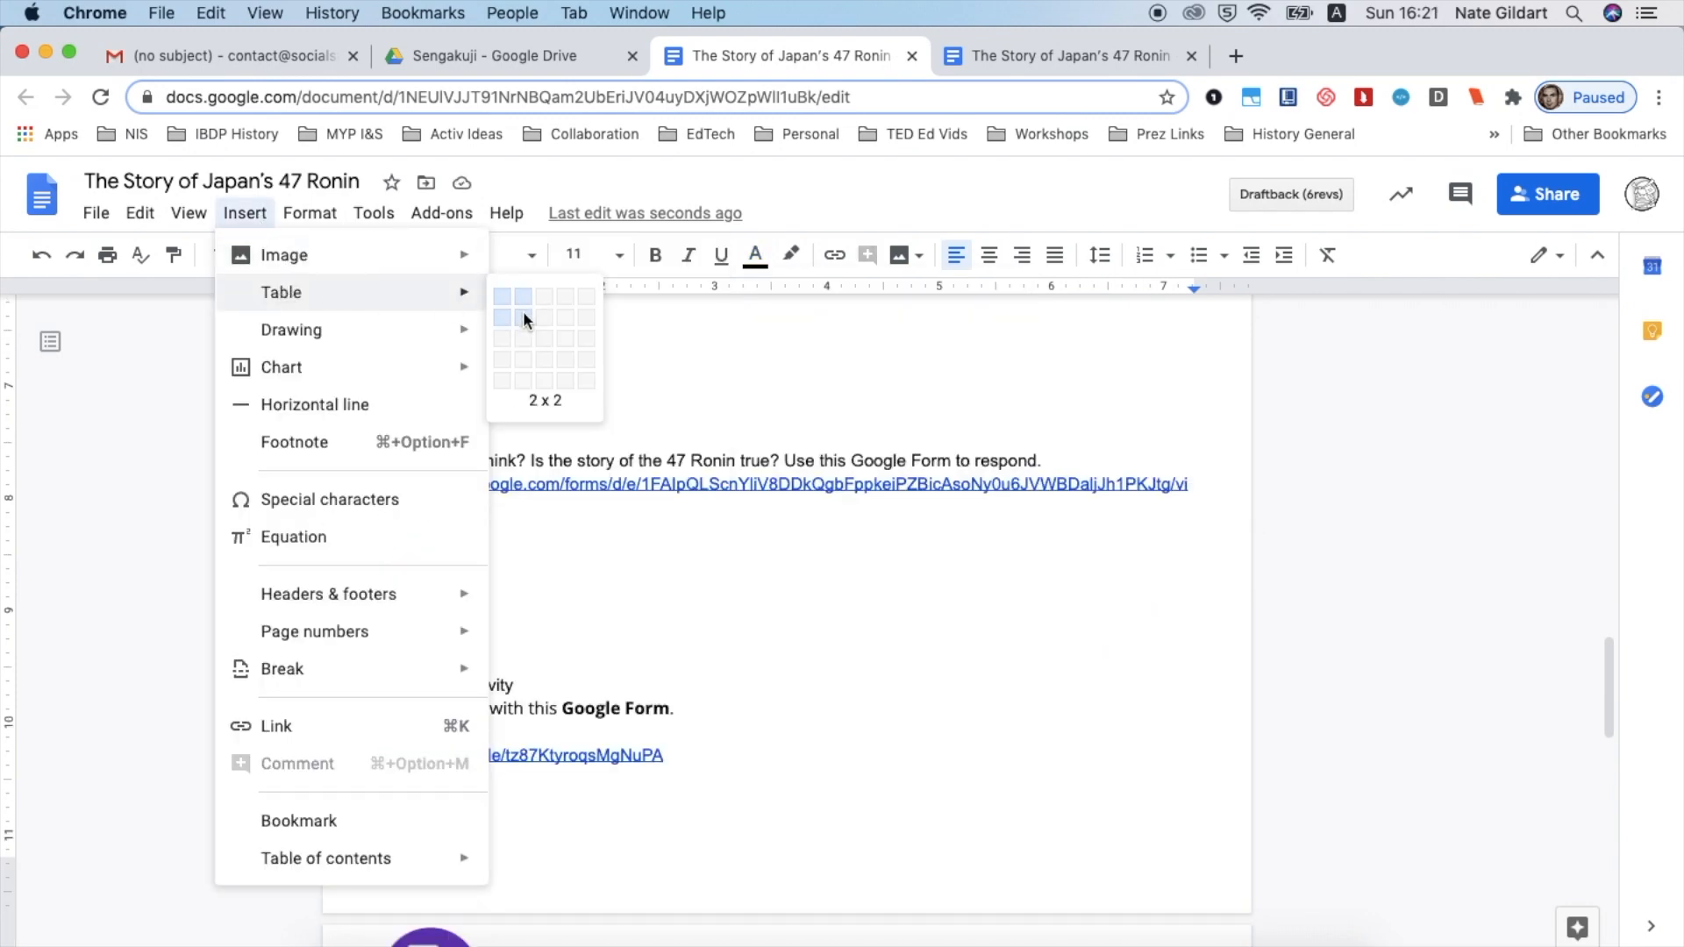
pyautogui.click(524, 313)
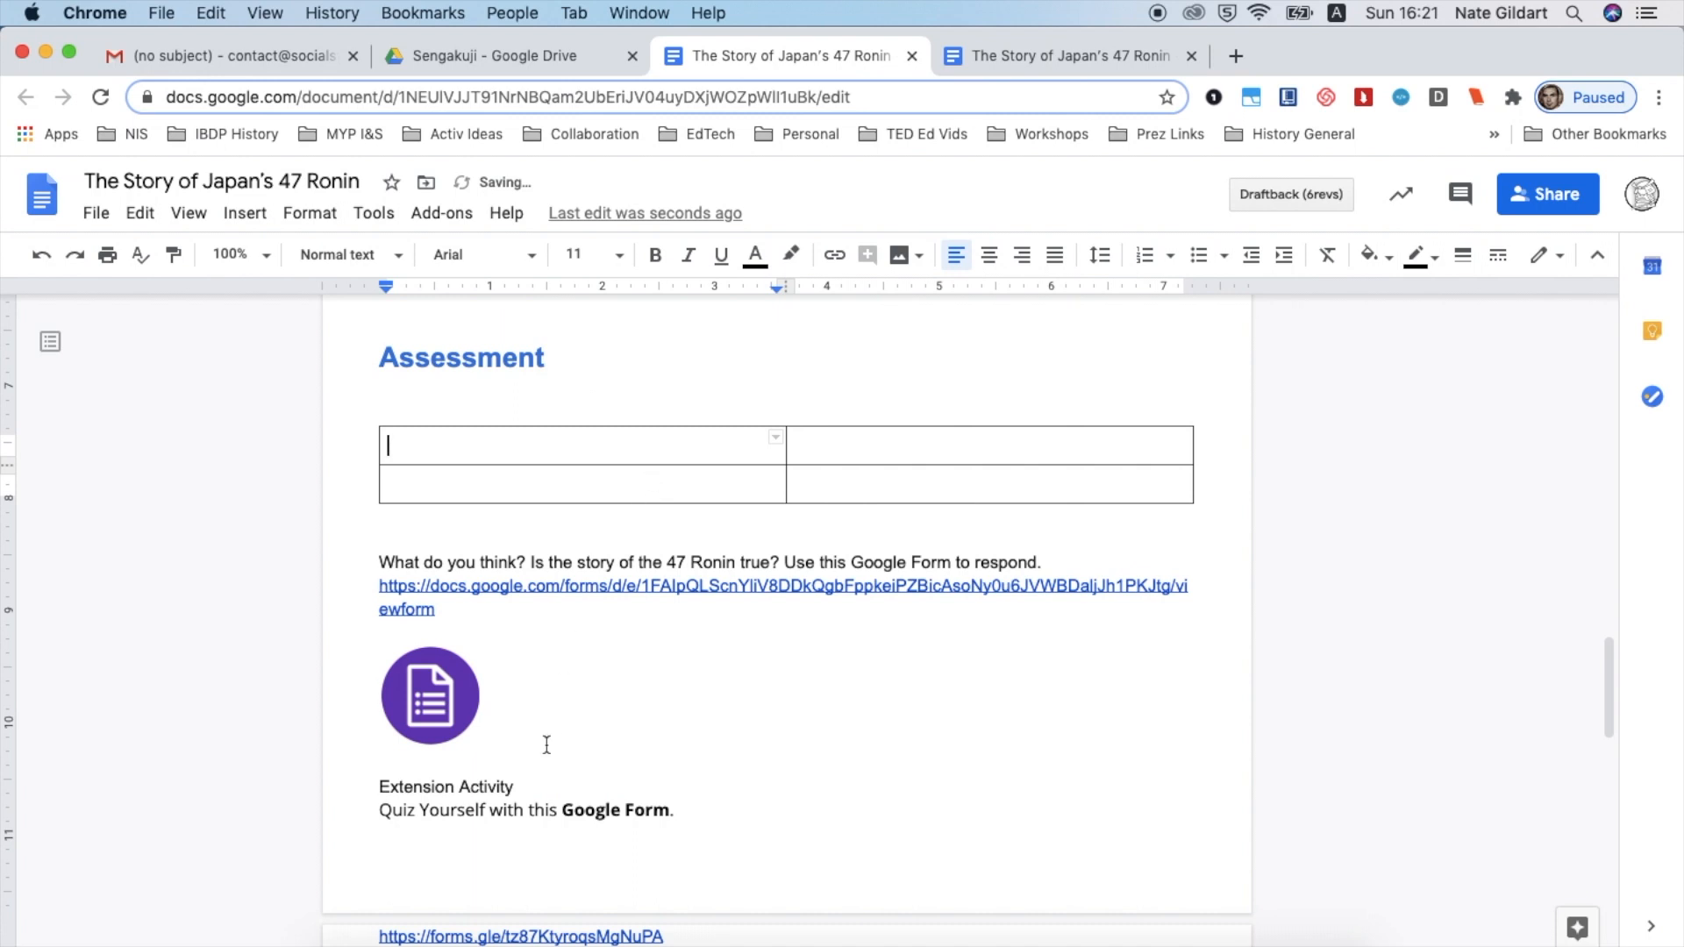
pyautogui.scroll(5, 530, 781)
pyautogui.click(533, 777)
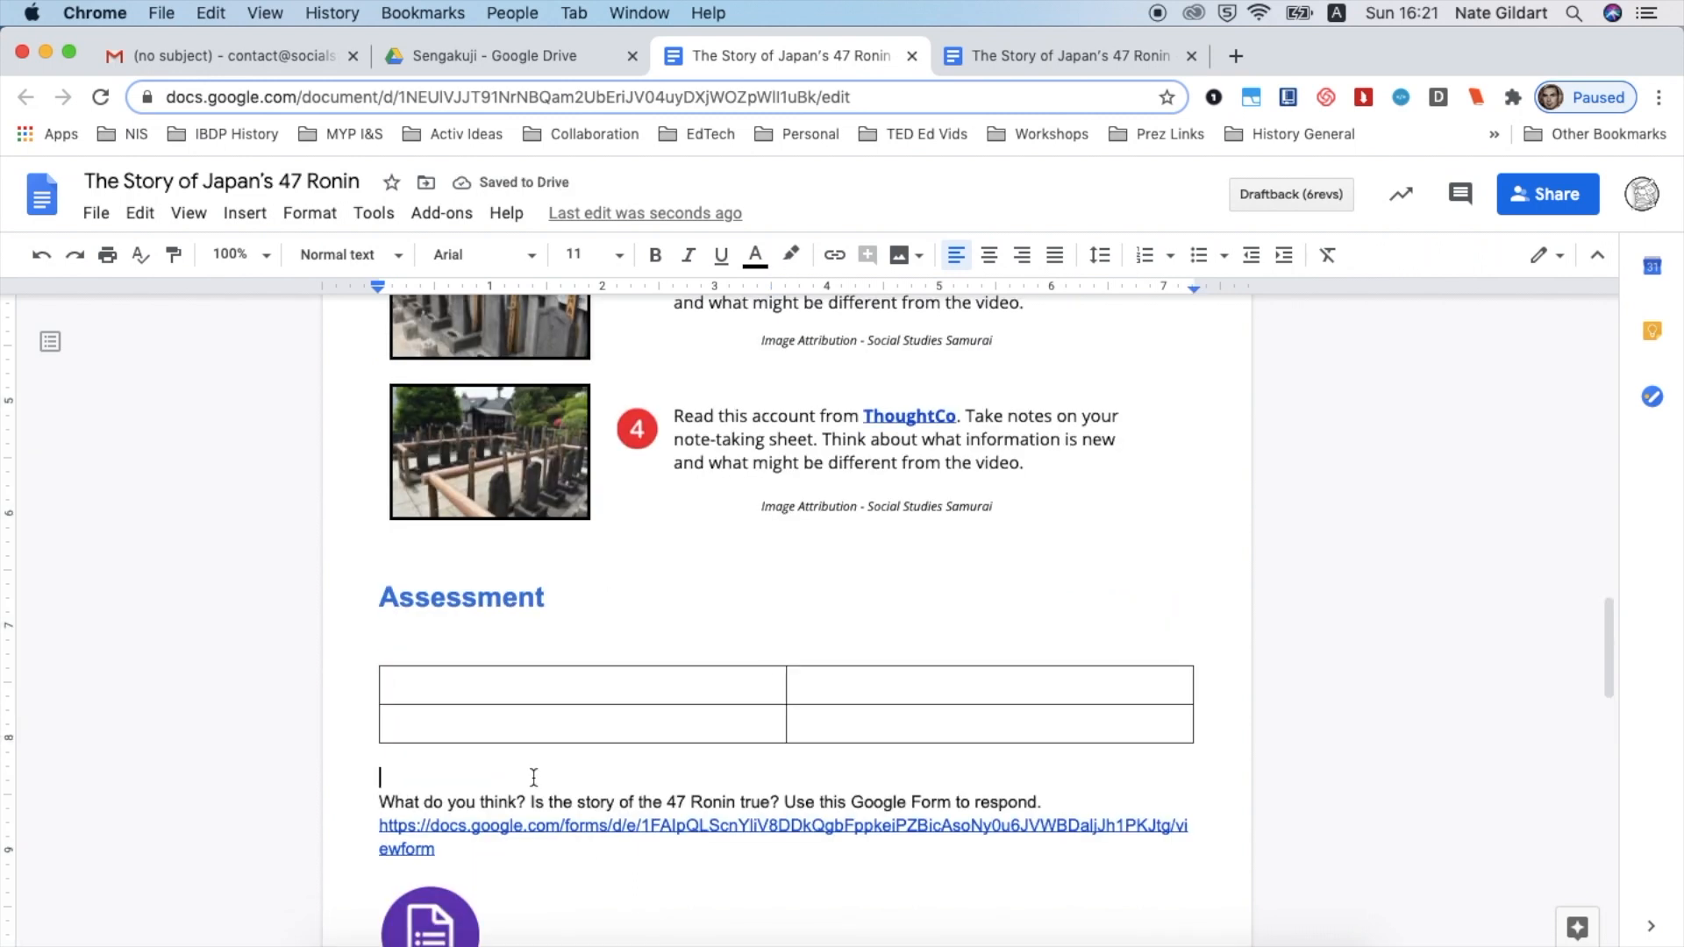
pyautogui.click(553, 678)
pyautogui.write('Assessment')
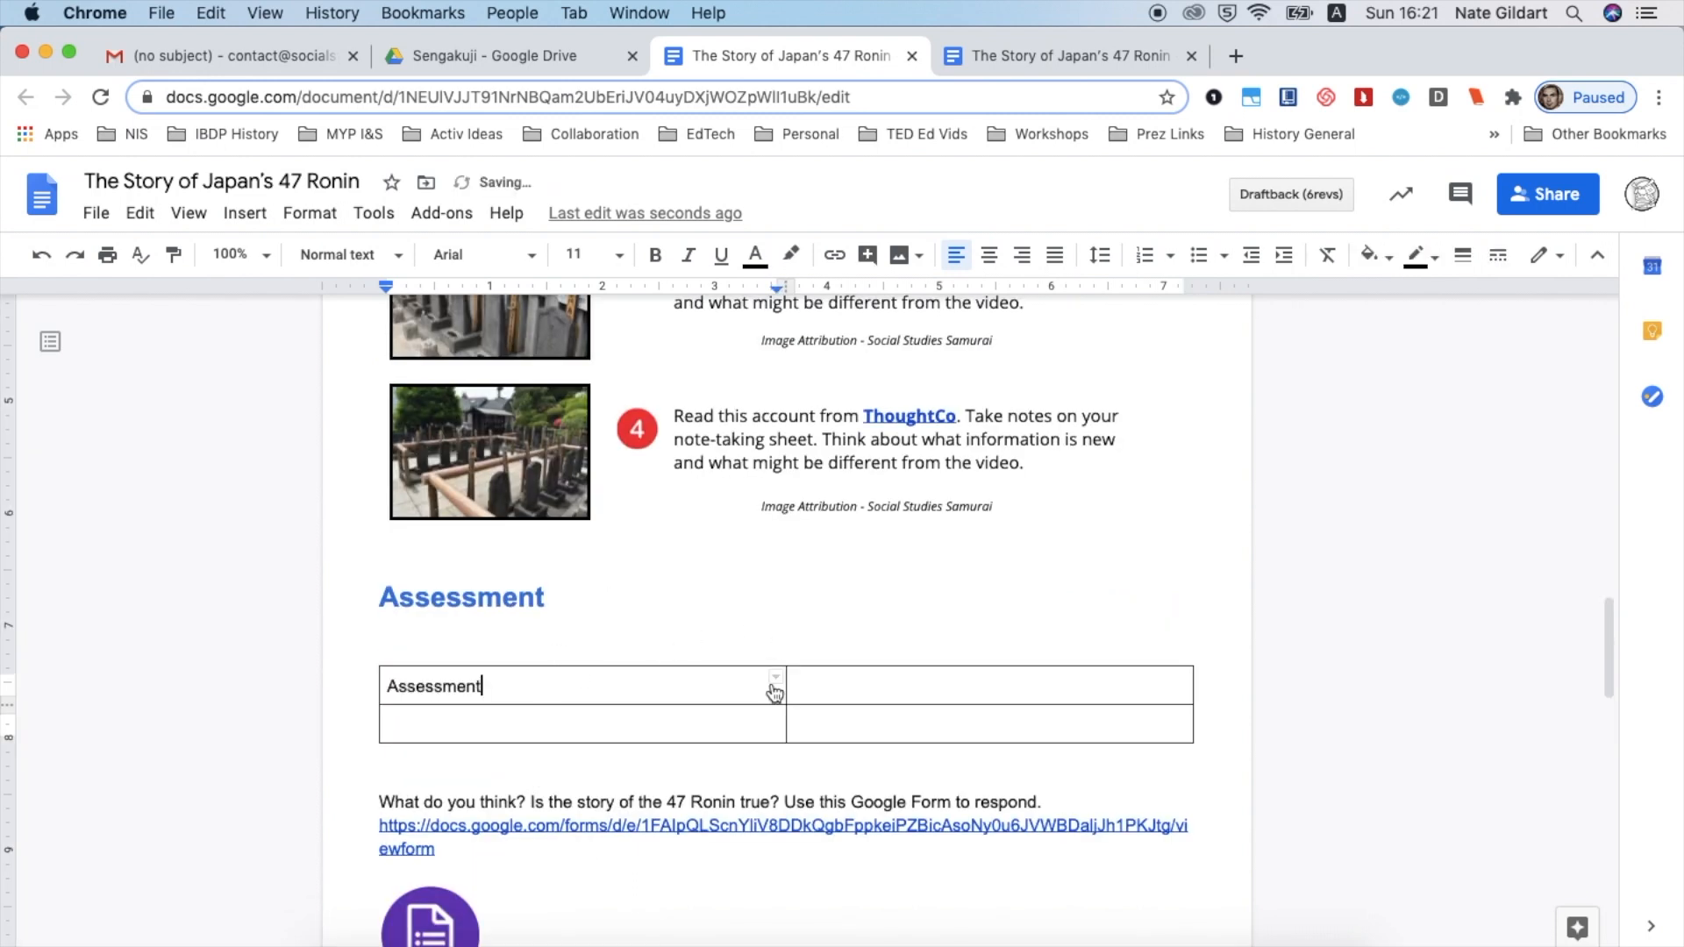
# - Move the text "Extension Activity" from above the quiz line into the second cell of the new table's first row
pyautogui.scroll(-5, 770, 687)
pyautogui.moveTo(538, 616); pyautogui.dragTo(357, 623)
pyautogui.press('super+x')
pyautogui.scroll(2, 776, 497)
pyautogui.click(830, 462)
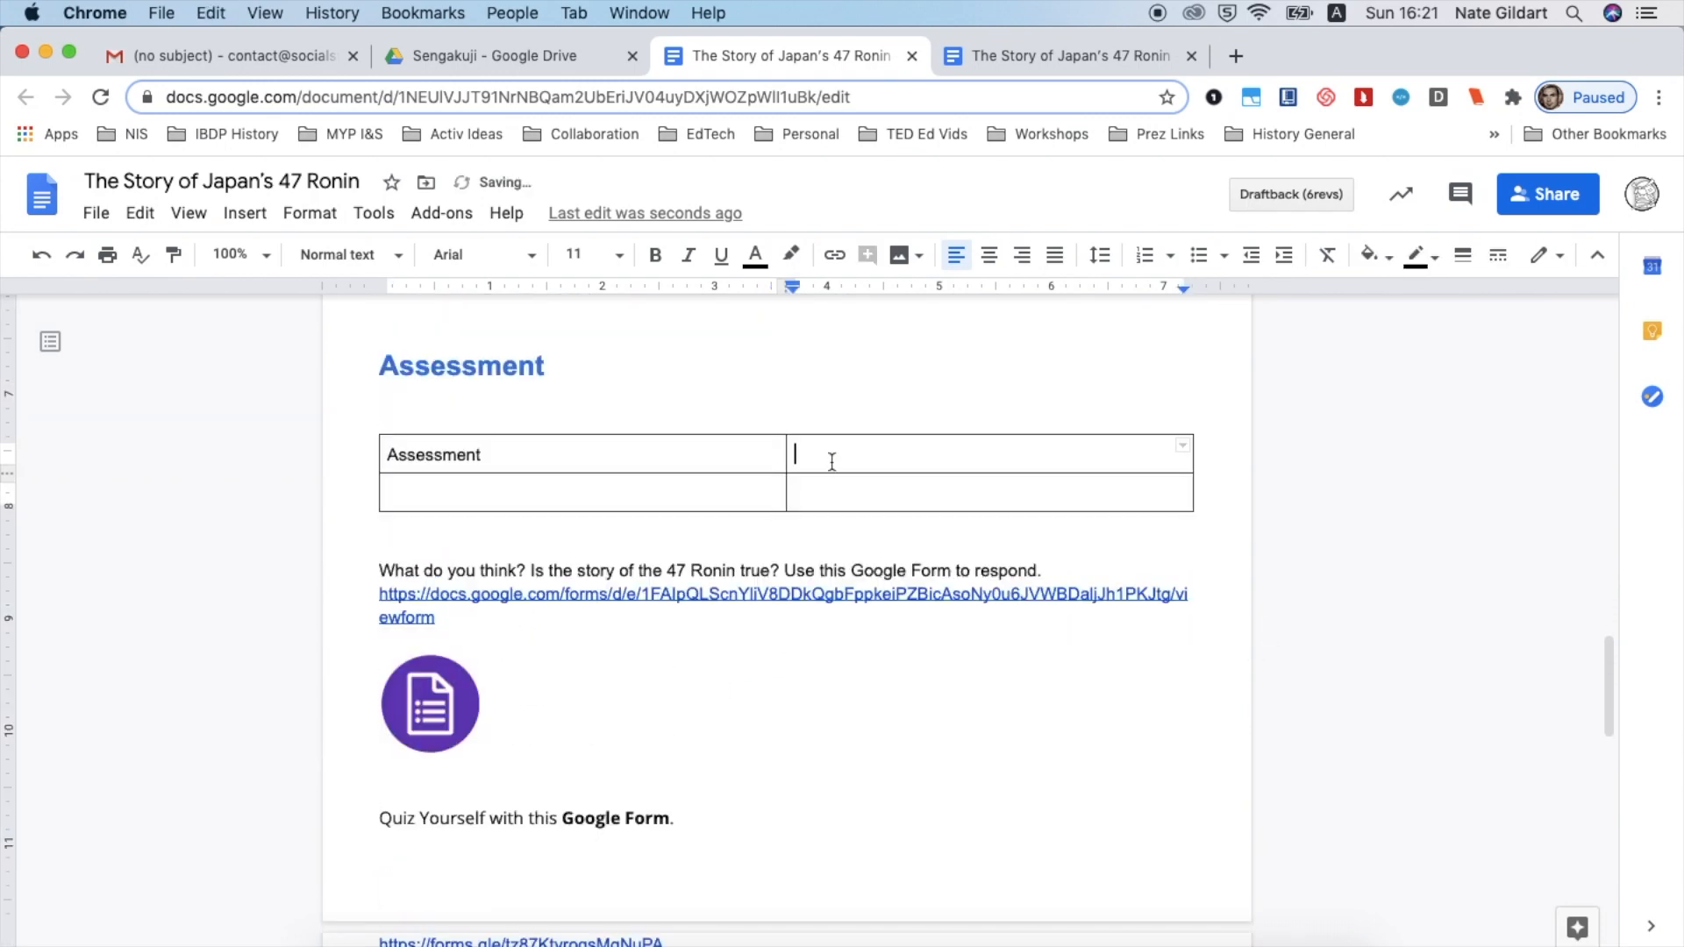
pyautogui.press('super+v')
# - Move the purple Google Forms icon under "Assessment" in the new table and place a copy under "Extension Activity"
pyautogui.click(626, 453)
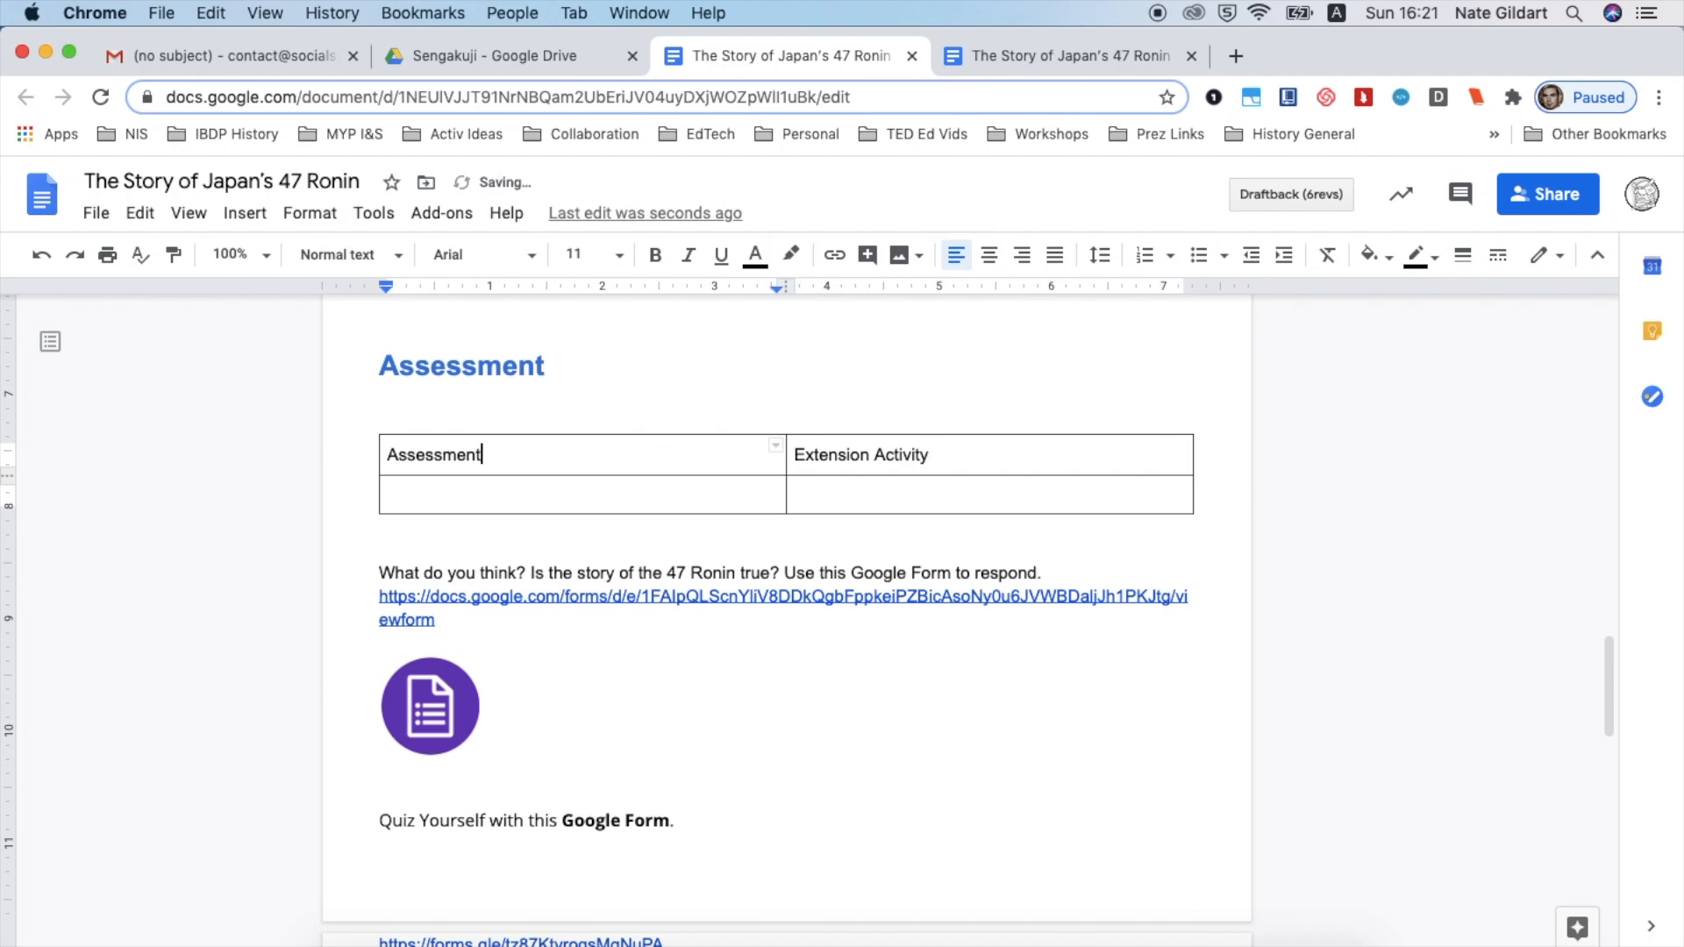
pyautogui.press('Return')
pyautogui.click(445, 725)
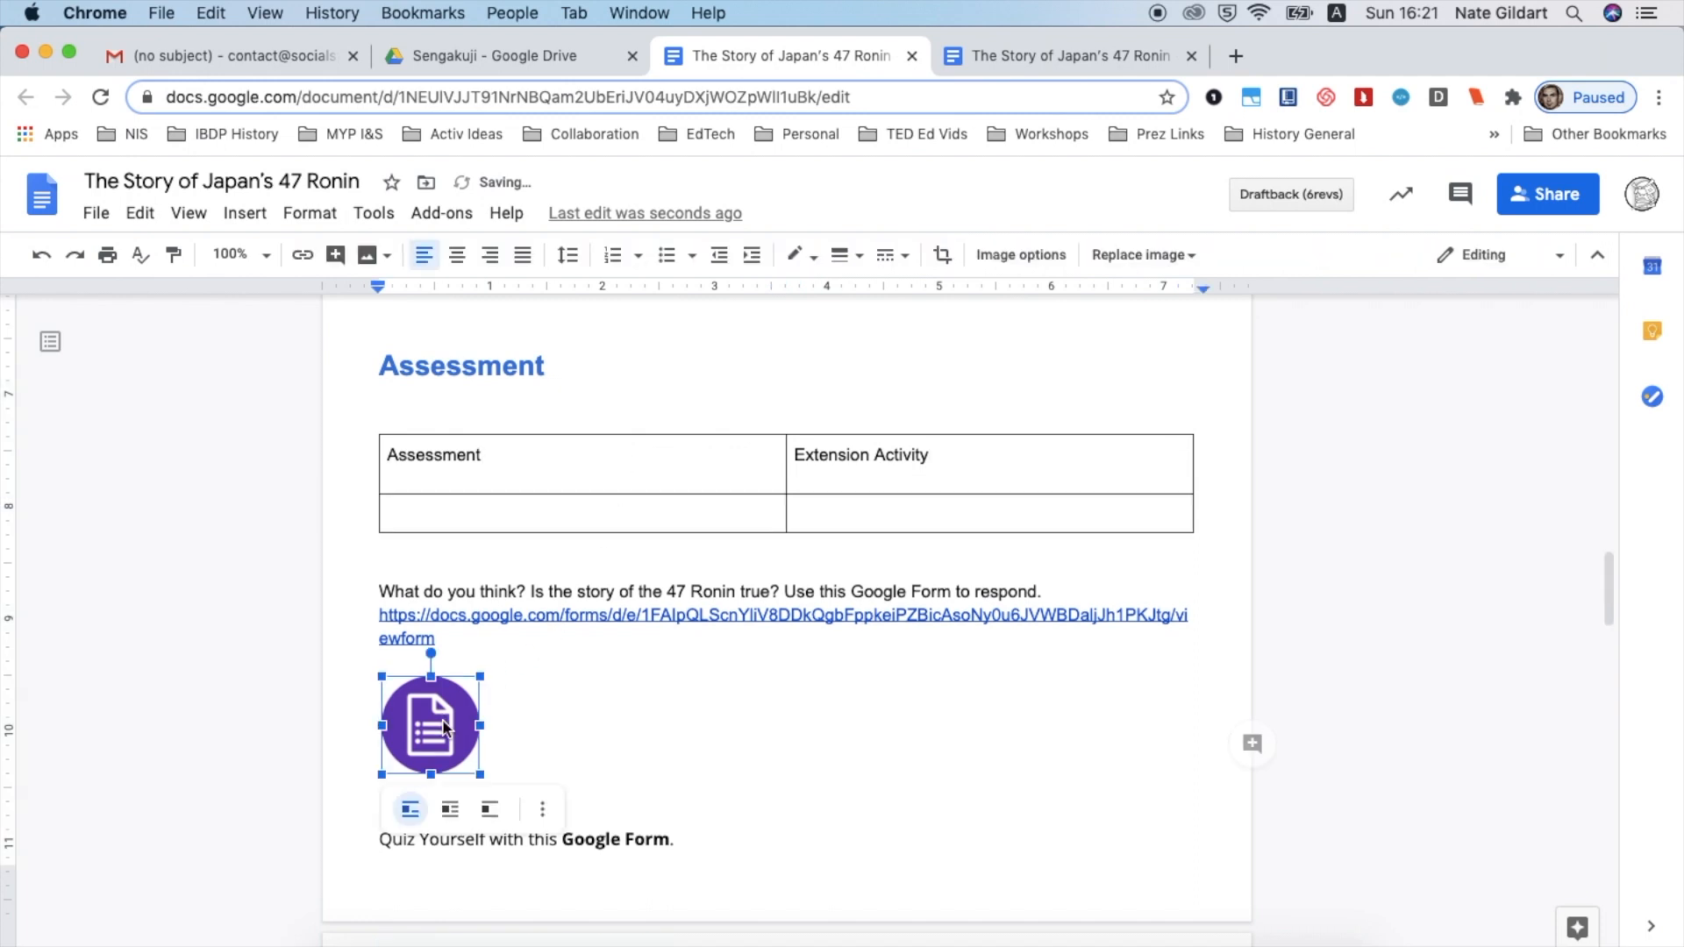
pyautogui.press('super+c')
pyautogui.press('super+x')
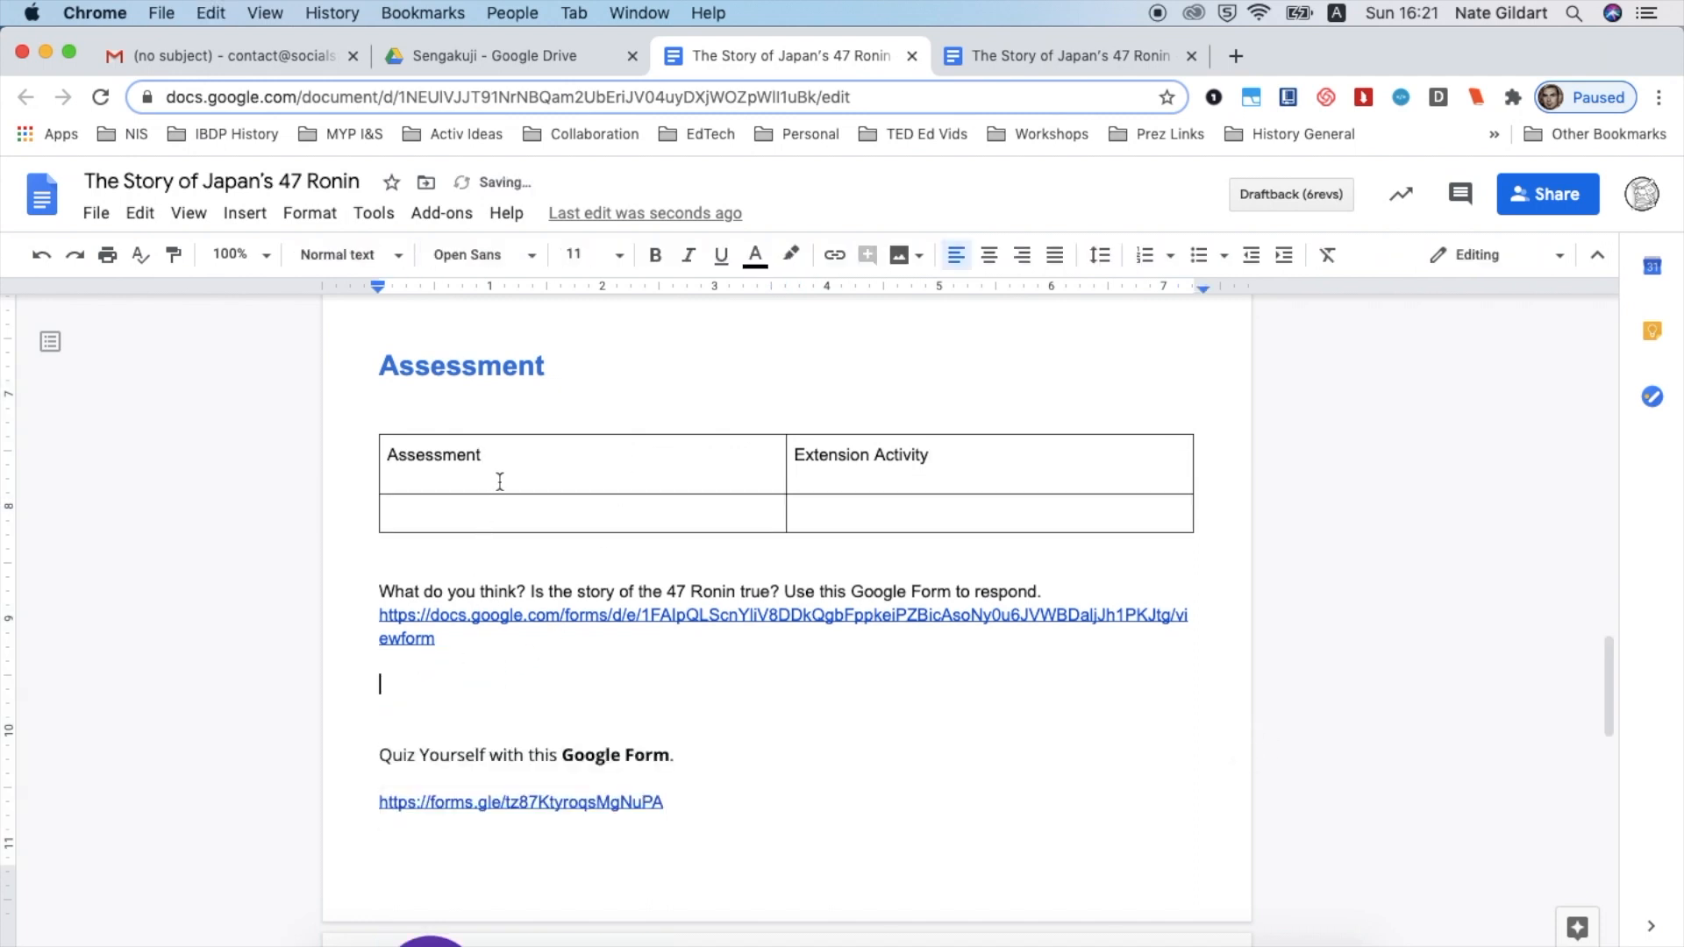
pyautogui.click(500, 481)
pyautogui.press('super+v')
pyautogui.click(838, 455)
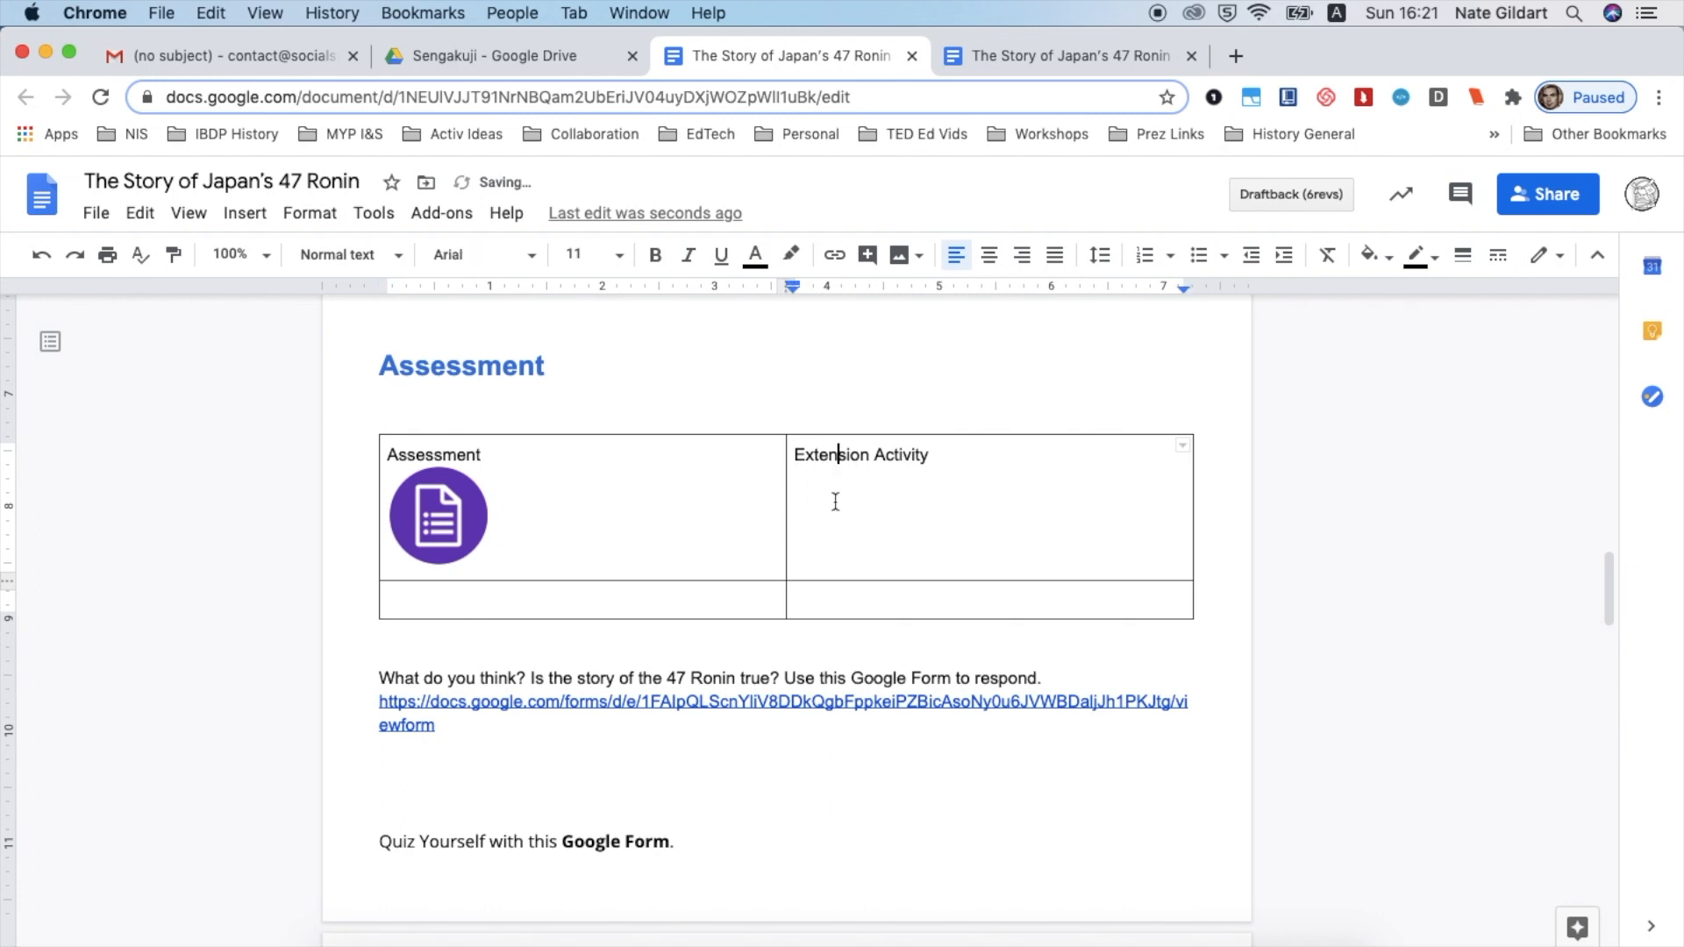
pyautogui.press('super+v')
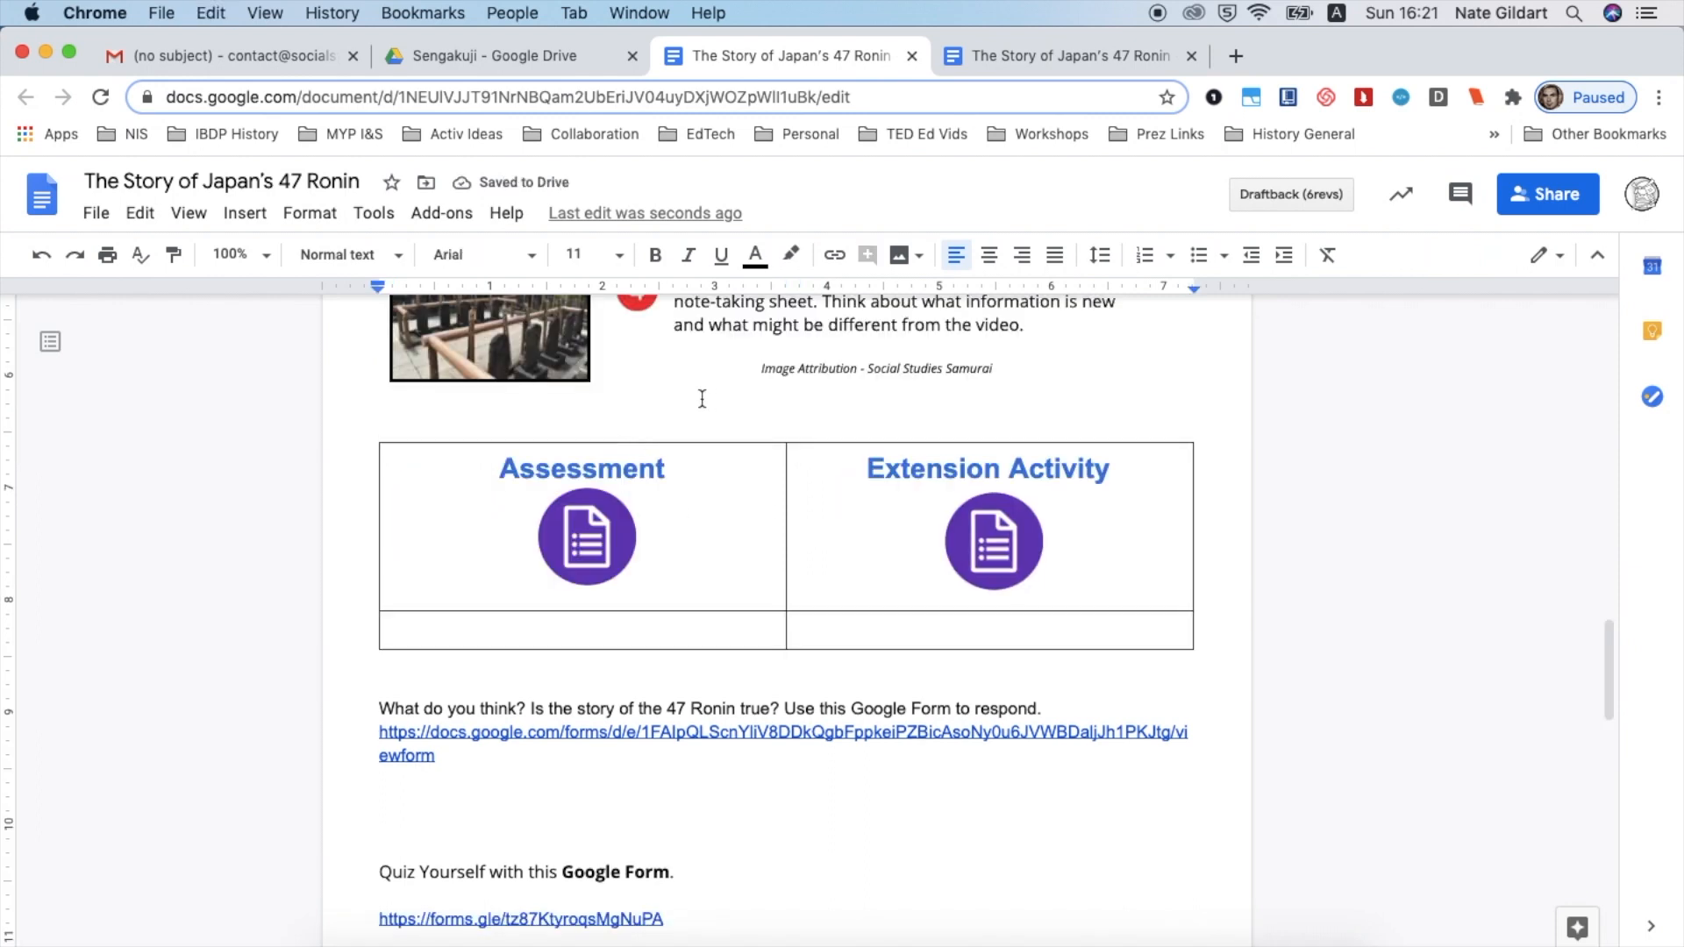
# - Move the "What do you think?" prompt into the cell below Assessment and link its "Google Form" text to the loose docs.google.com form address
pyautogui.click(646, 586)
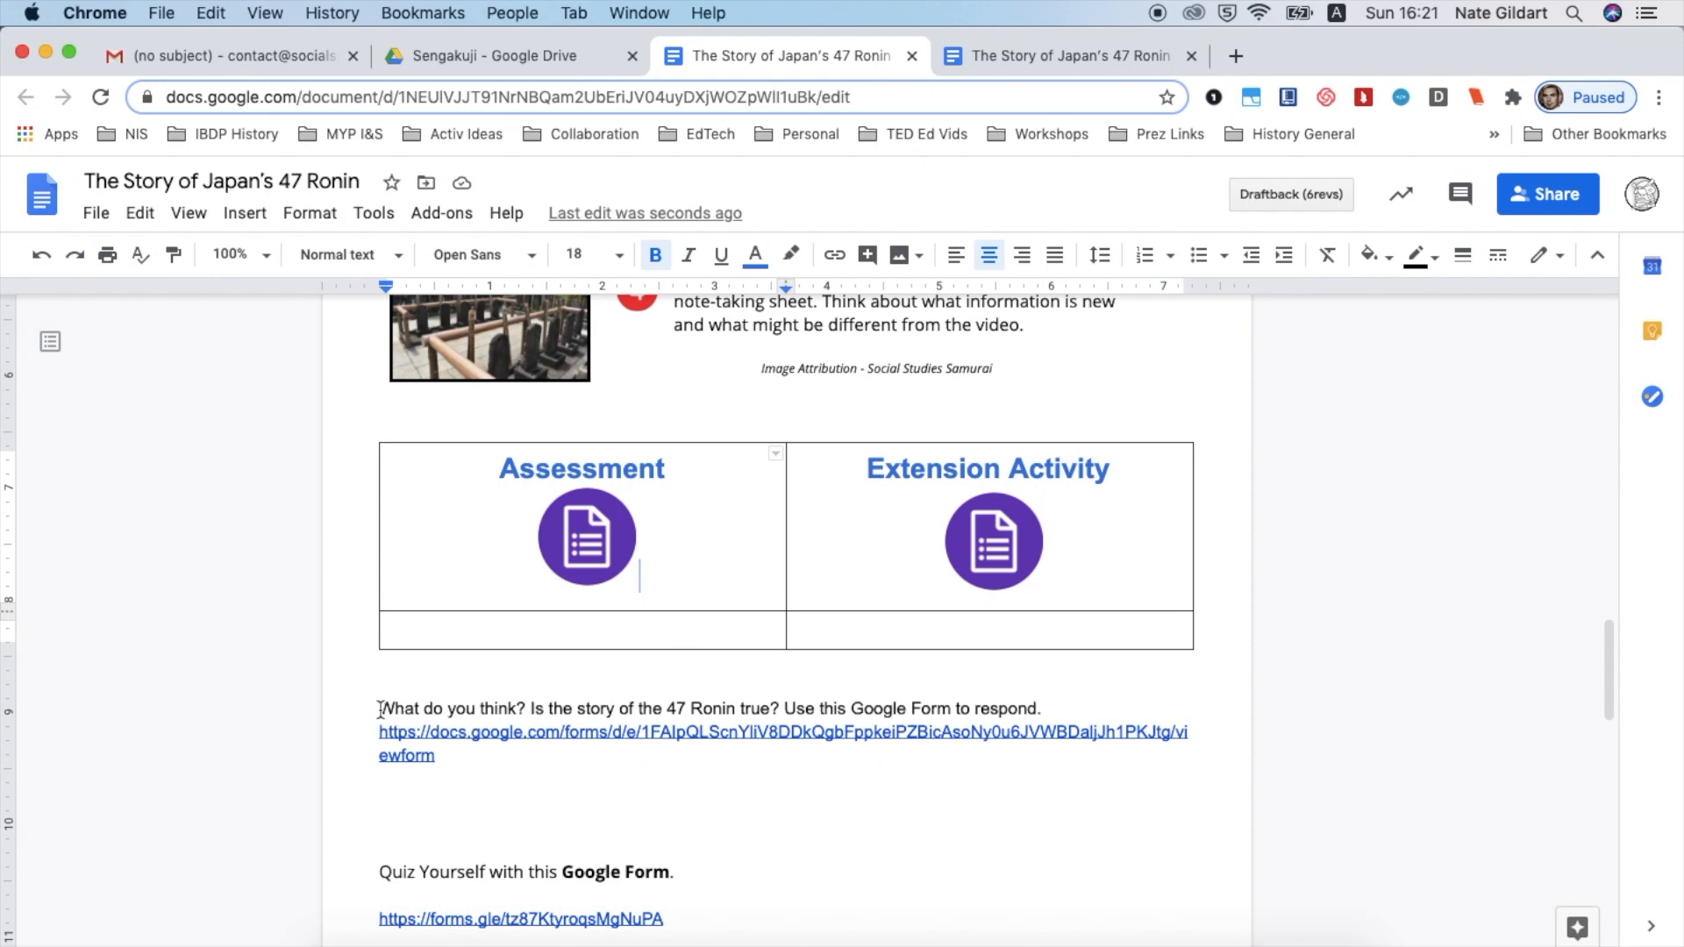
pyautogui.moveTo(379, 709); pyautogui.dragTo(968, 711)
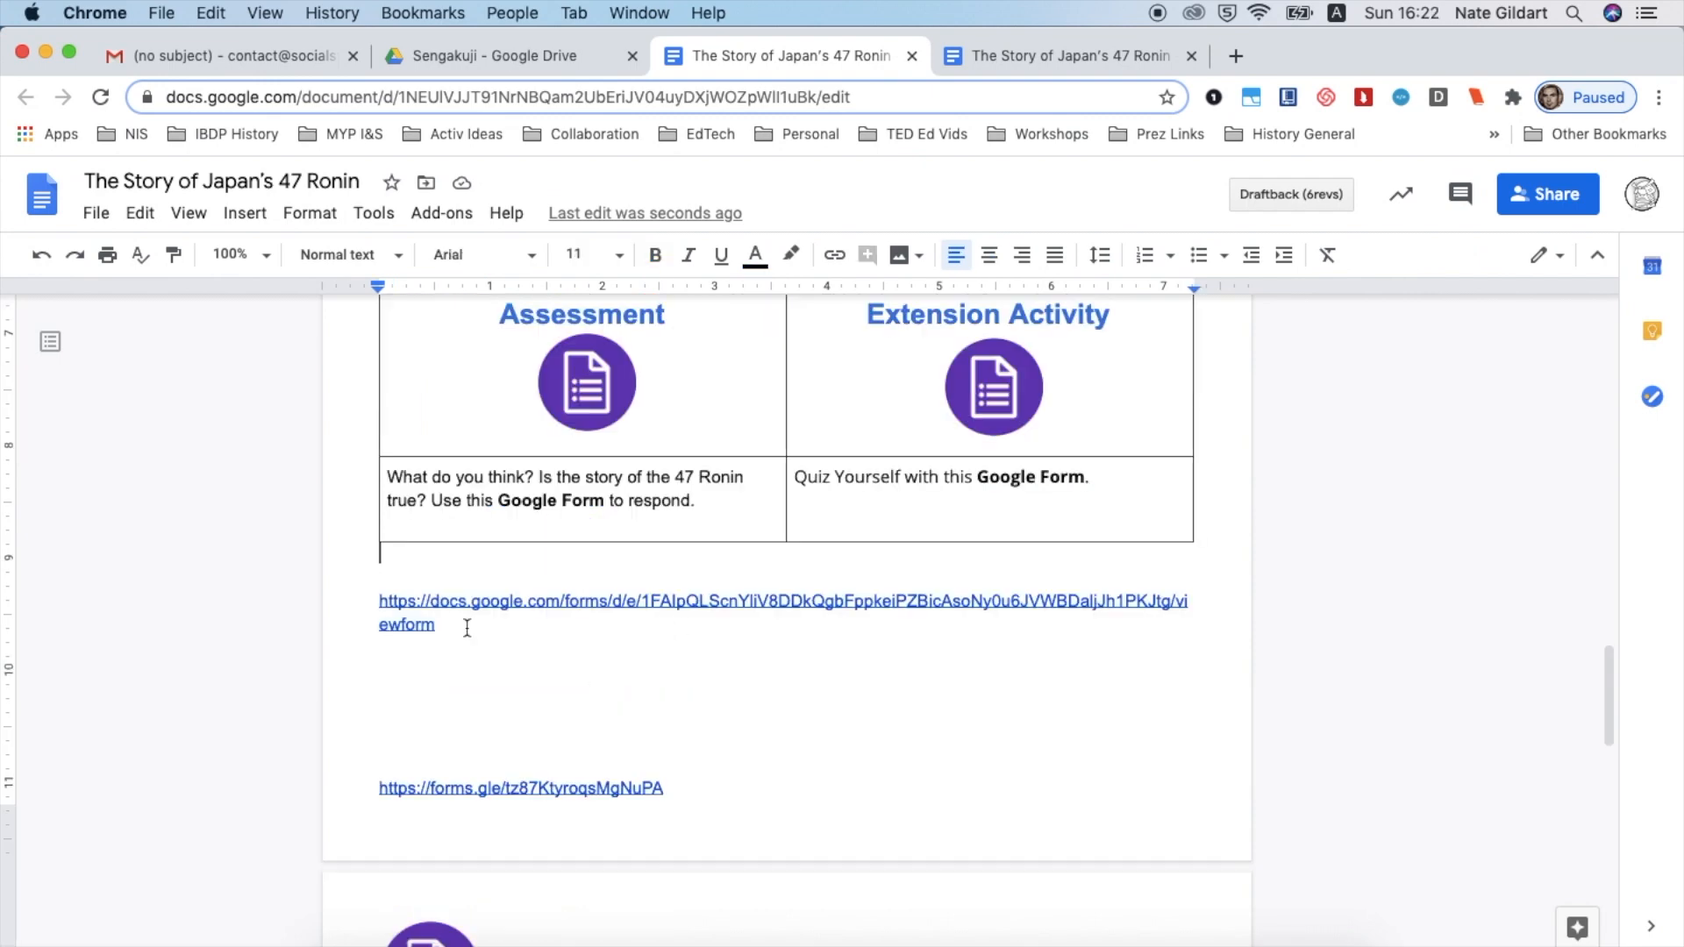
pyautogui.click(436, 622)
pyautogui.moveTo(437, 623); pyautogui.dragTo(370, 601)
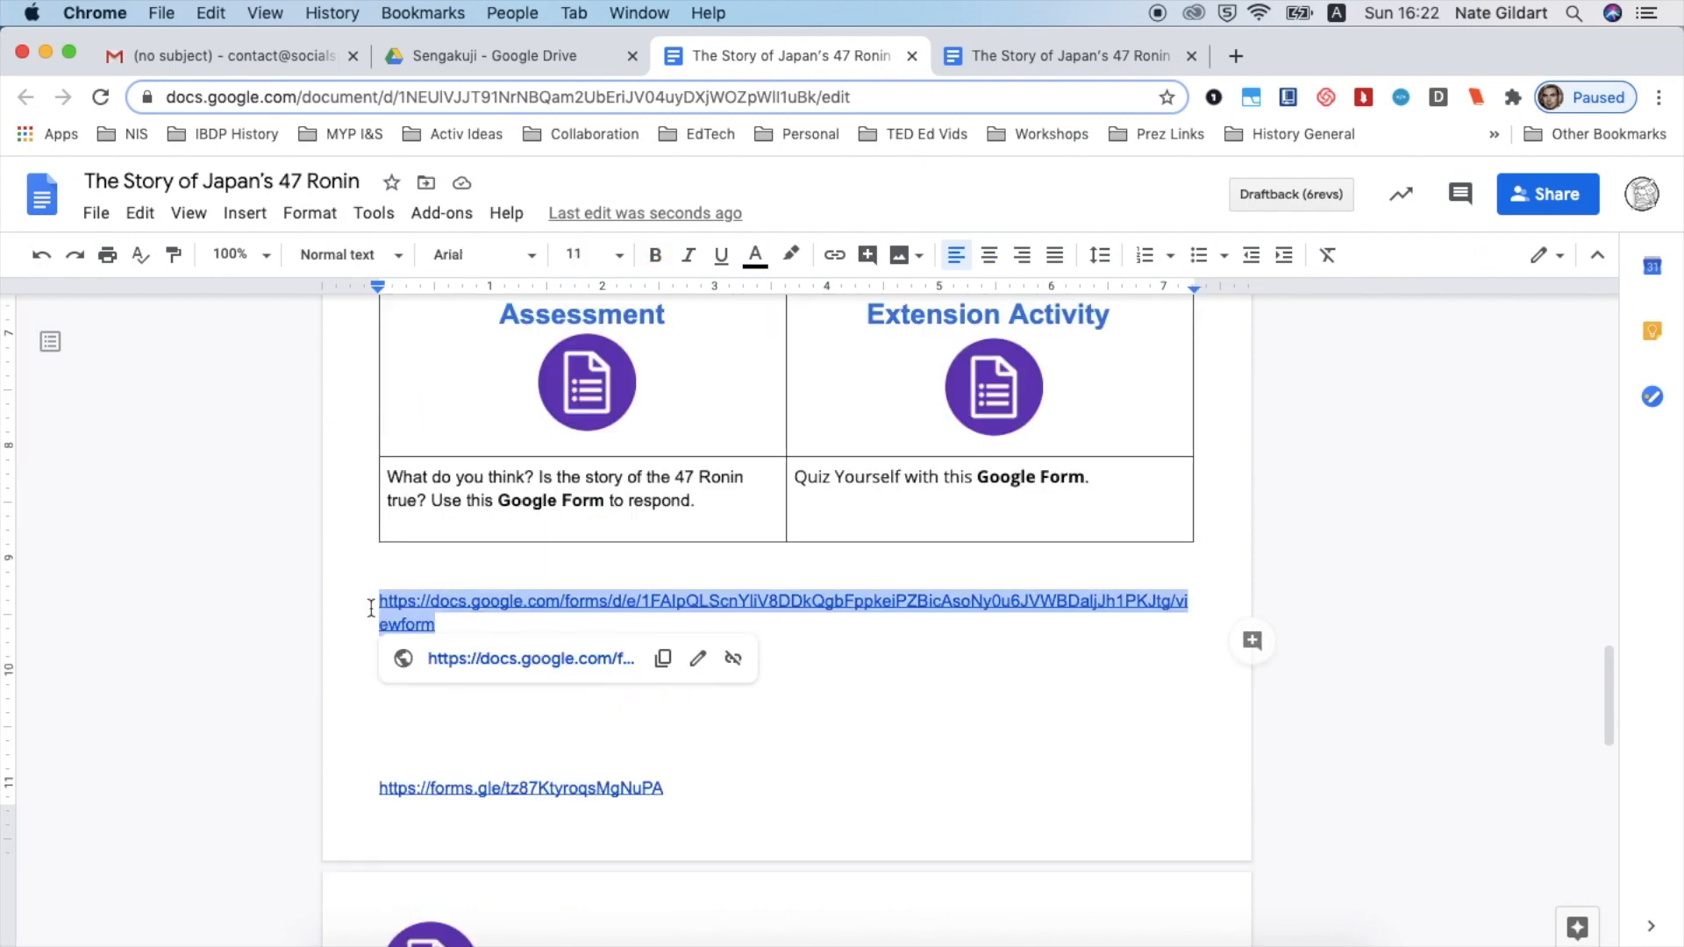
pyautogui.press('BackSpace')
pyautogui.moveTo(499, 497); pyautogui.dragTo(604, 496)
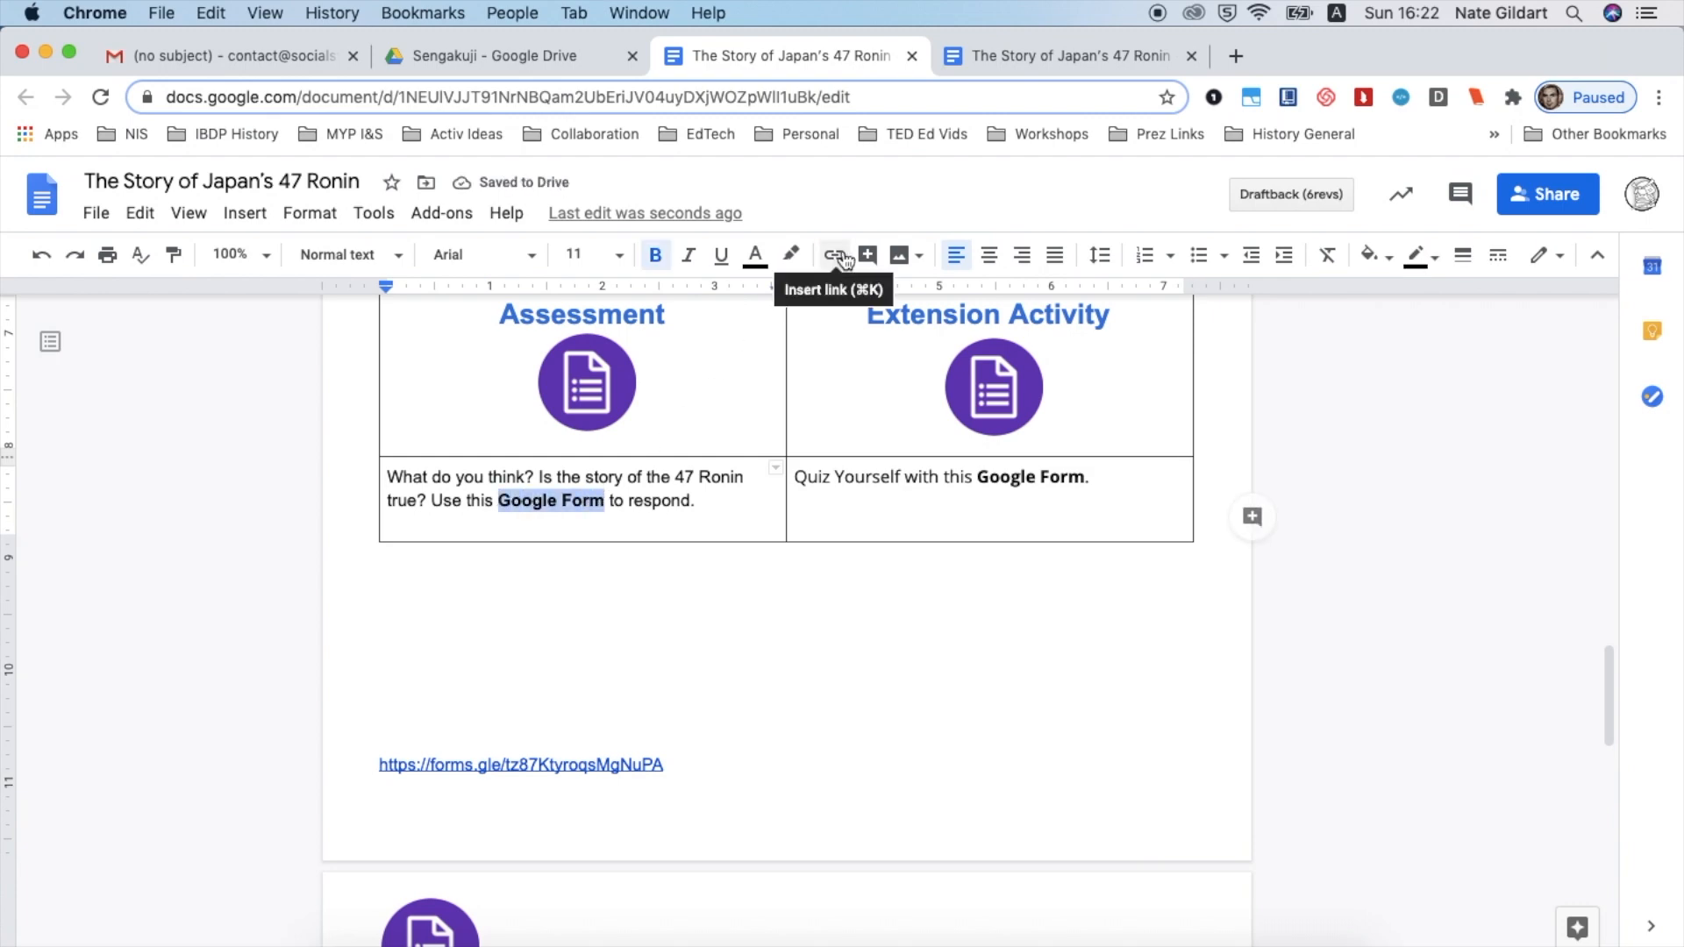
pyautogui.click(838, 256)
pyautogui.press('super+v')
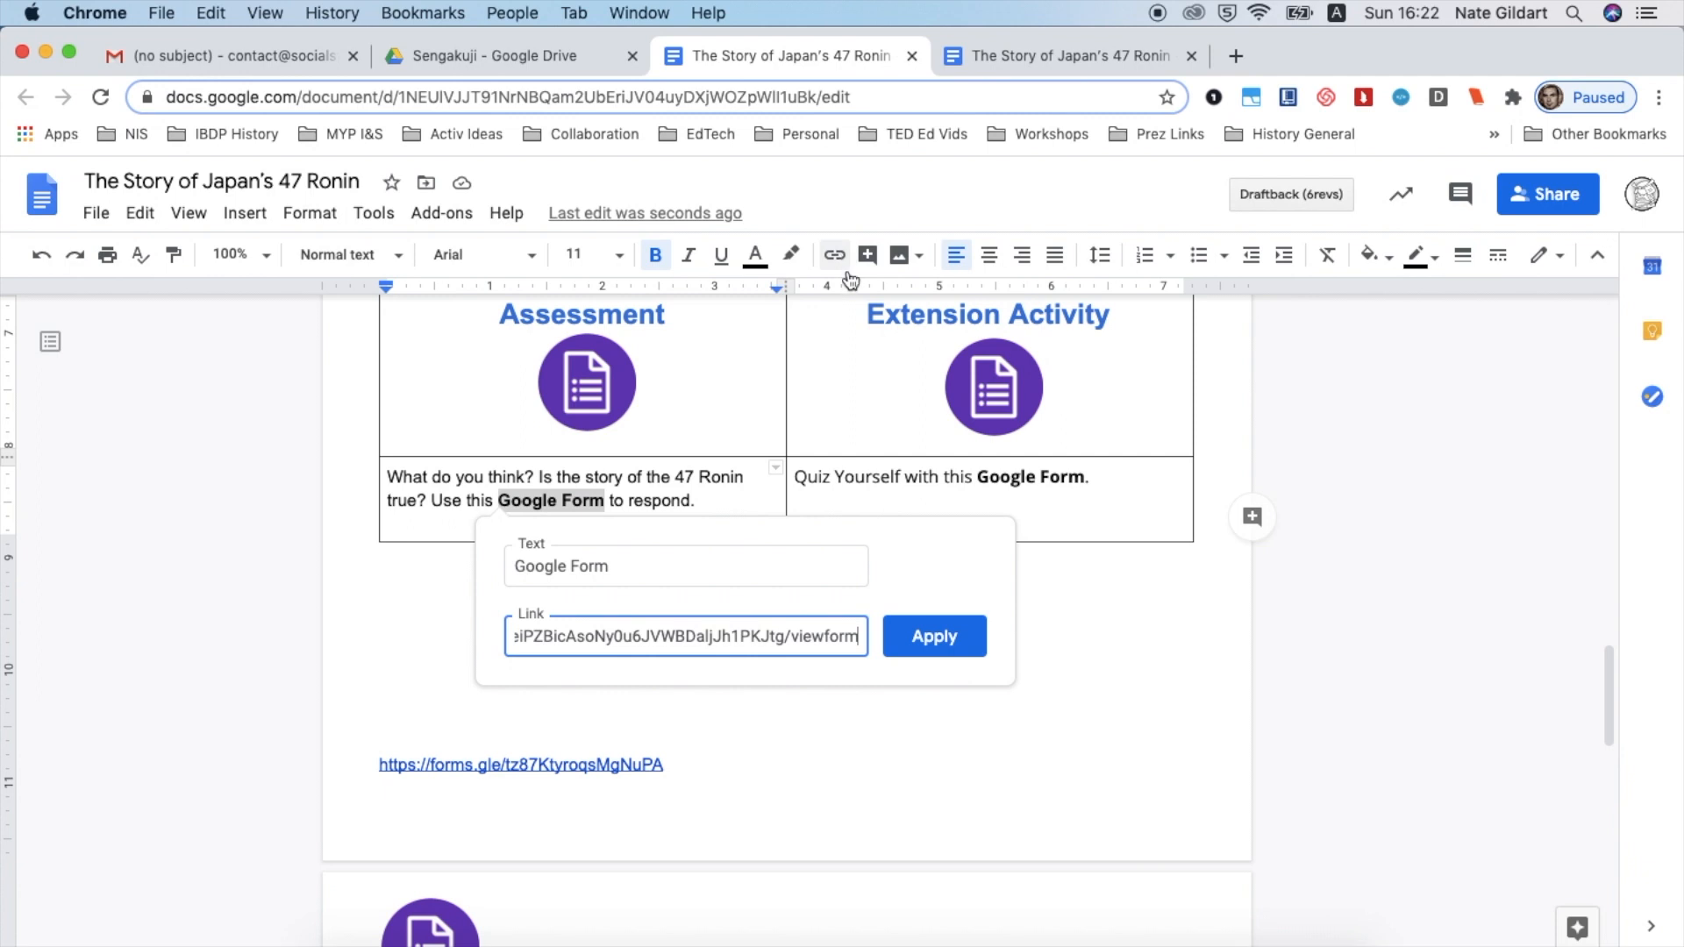
pyautogui.click(912, 622)
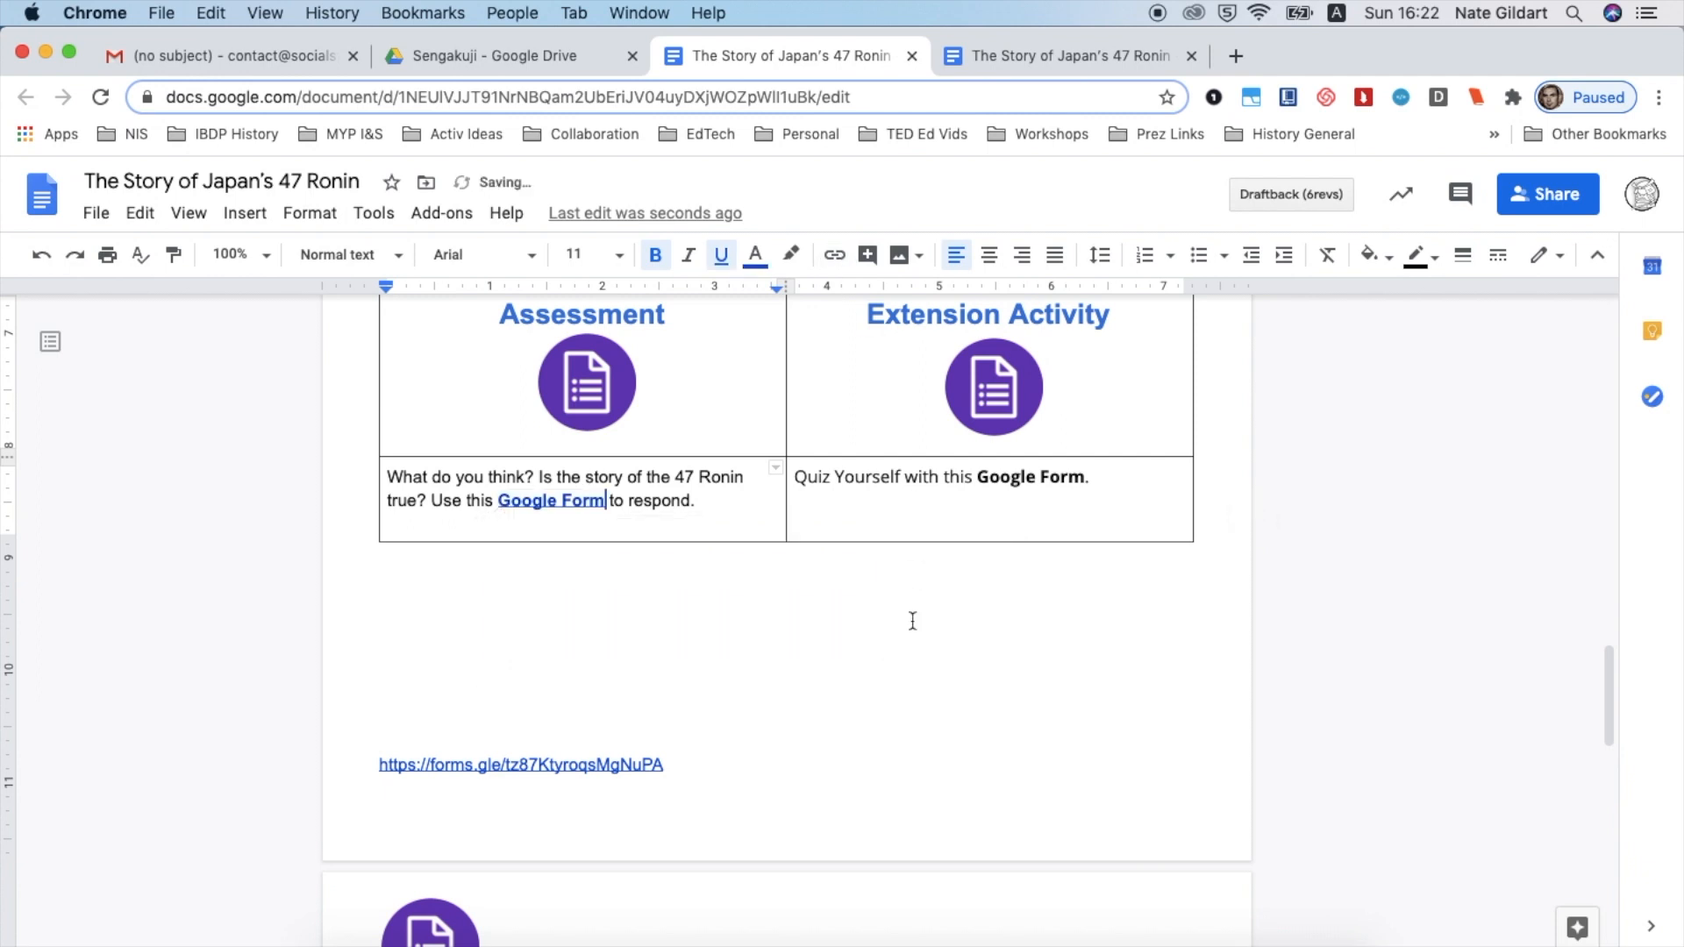
pyautogui.moveTo(696, 766); pyautogui.dragTo(377, 765)
pyautogui.press('super+x')
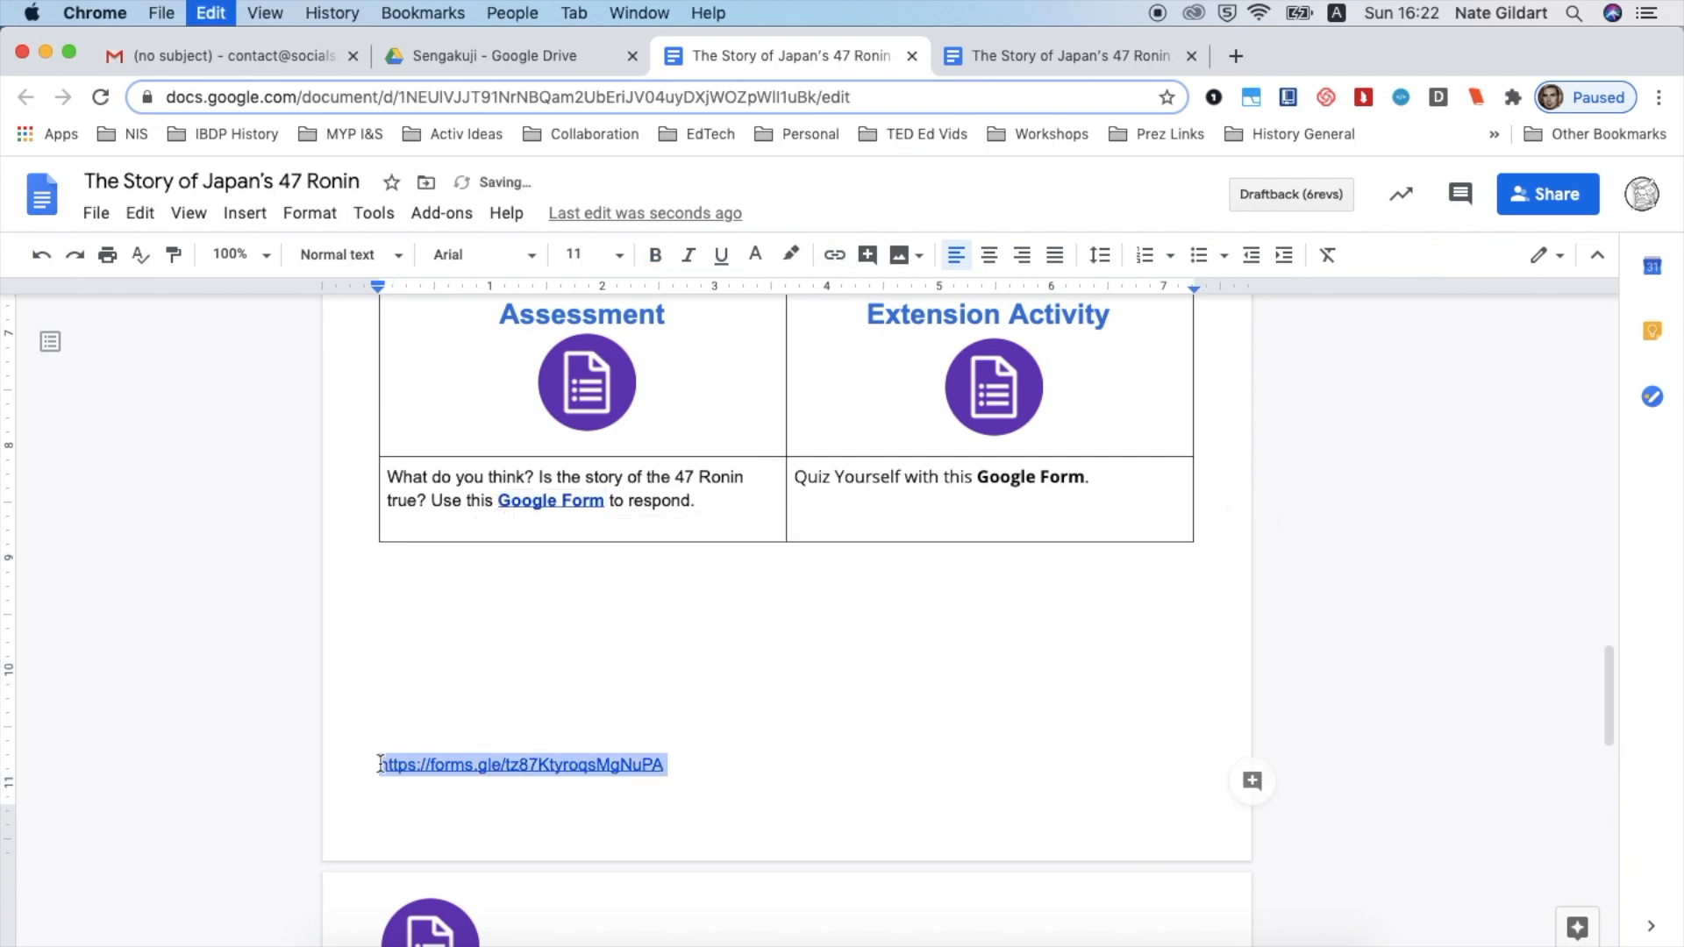
pyautogui.moveTo(976, 476); pyautogui.dragTo(1086, 477)
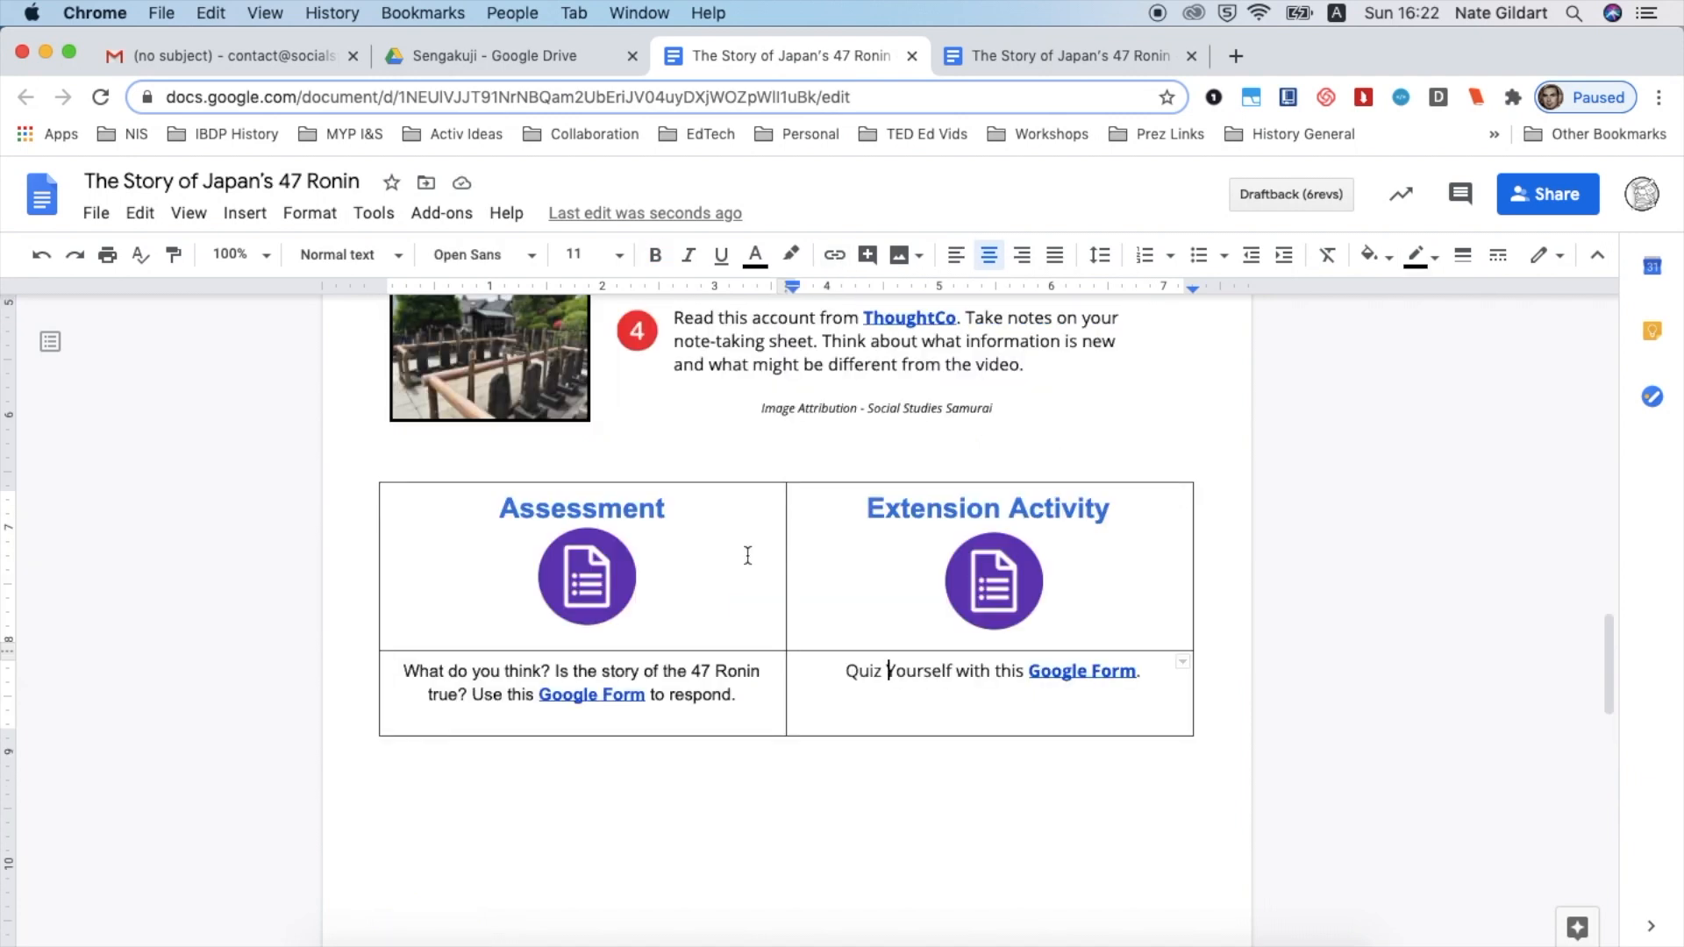
# - Set the border of the Assessment and Extension Activity table to 2.25 pt in blue
pyautogui.rightClick(747, 555)
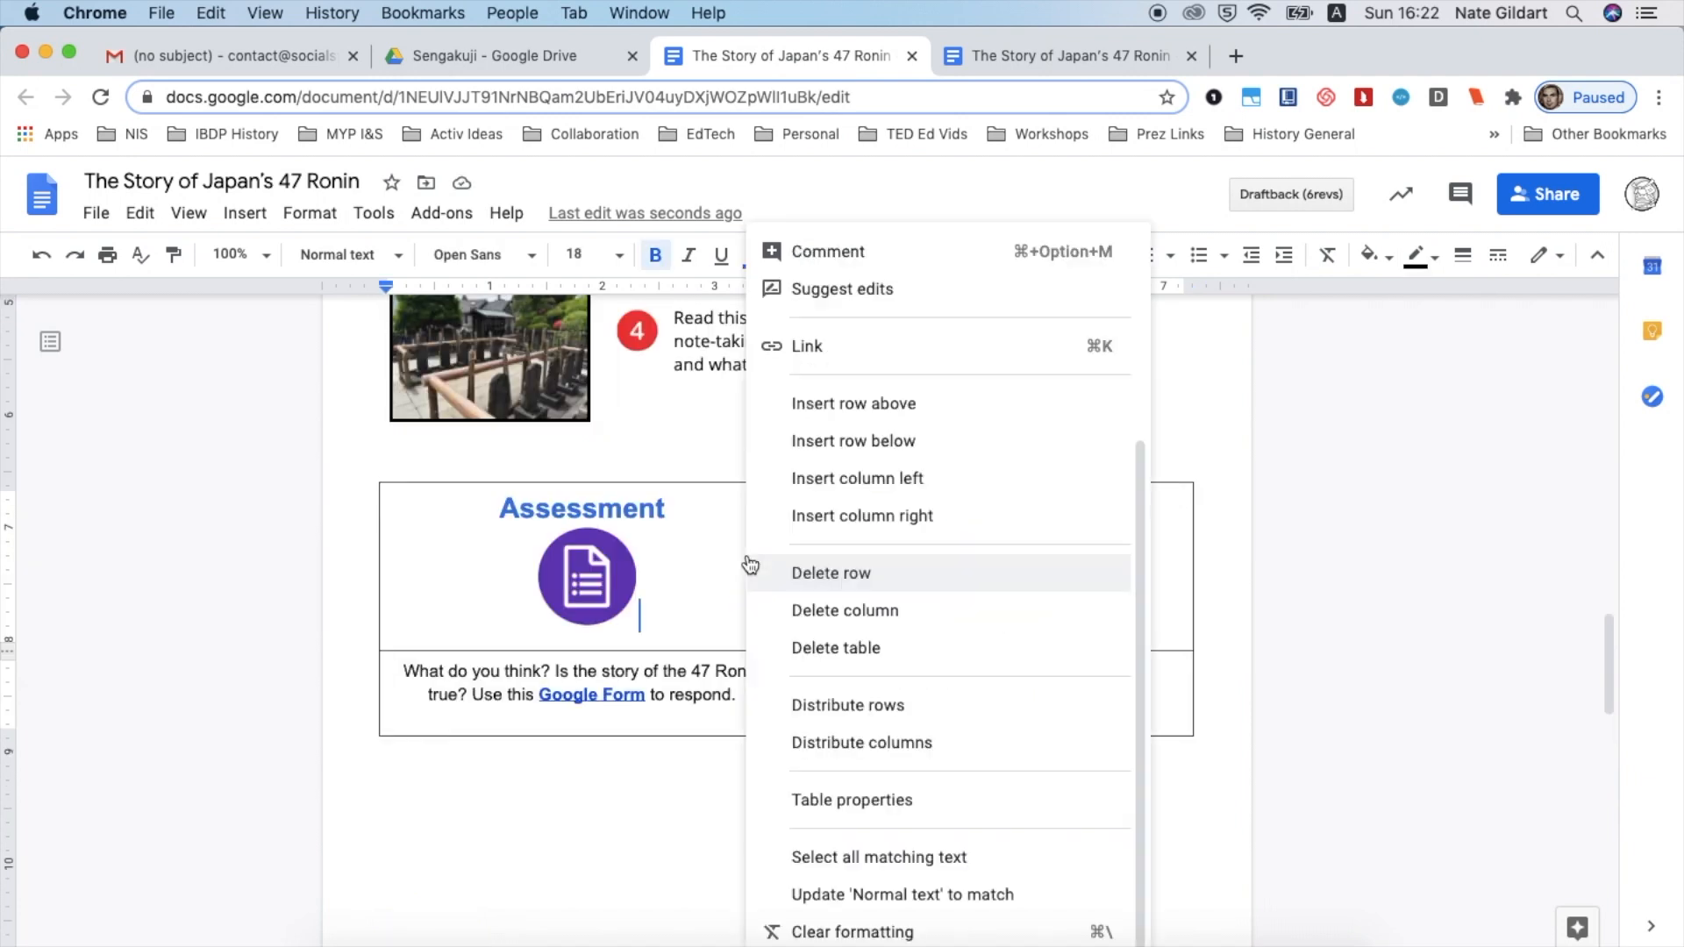
pyautogui.click(832, 796)
pyautogui.click(702, 421)
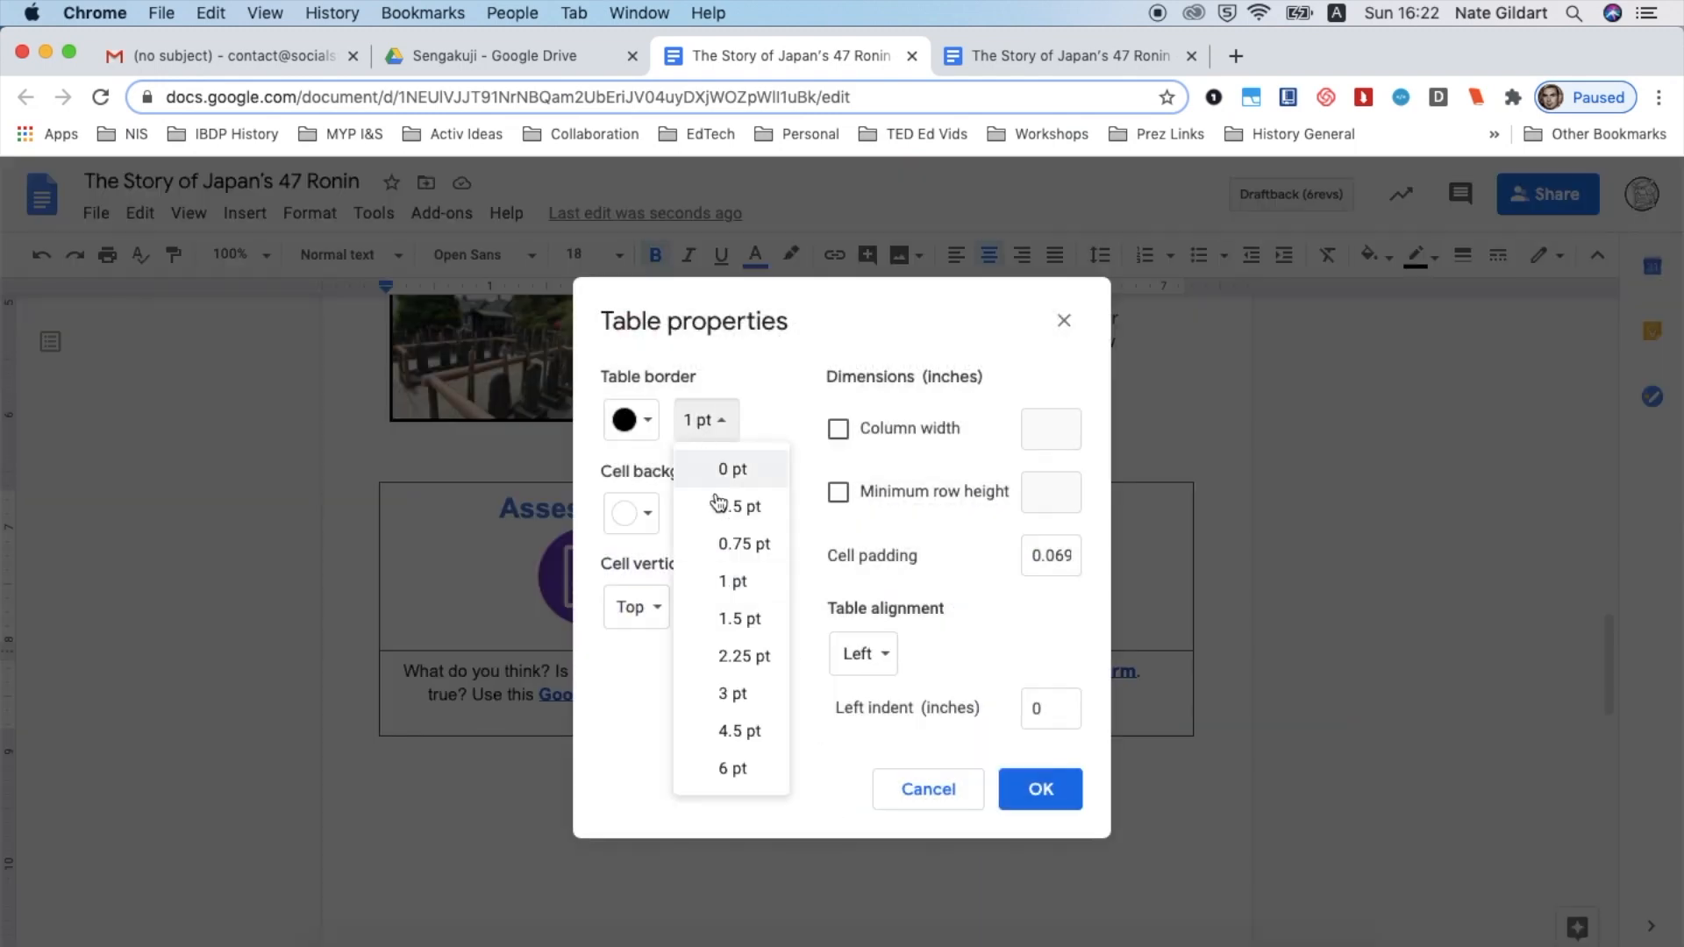
pyautogui.click(726, 658)
pyautogui.click(633, 423)
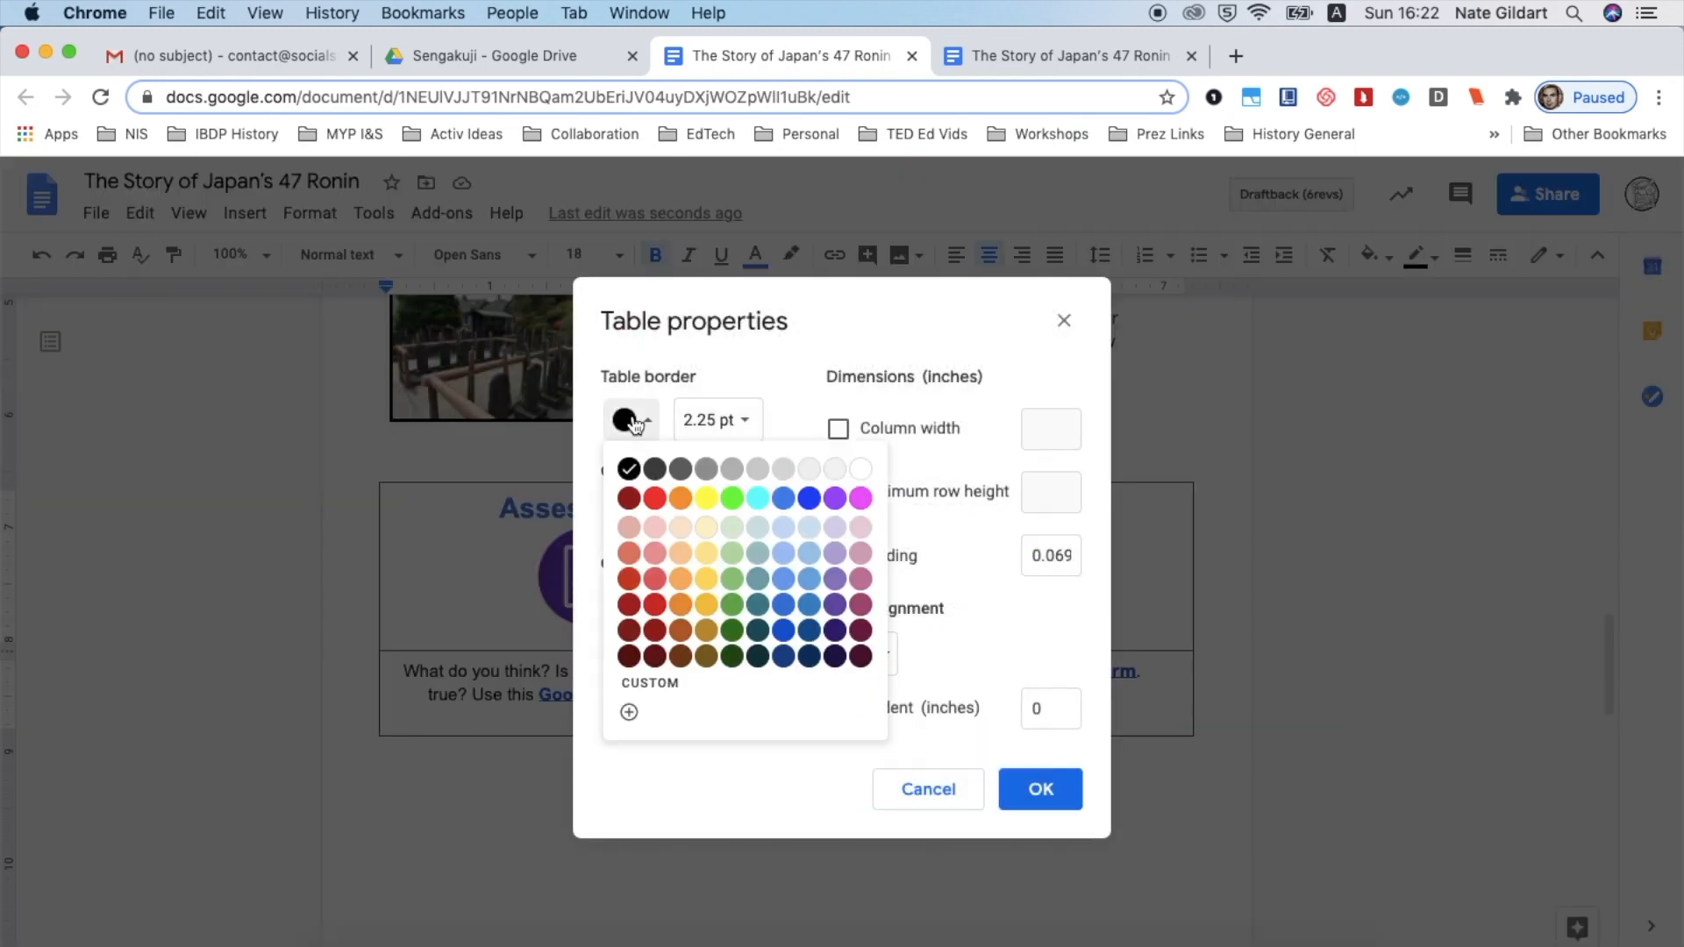
pyautogui.click(783, 605)
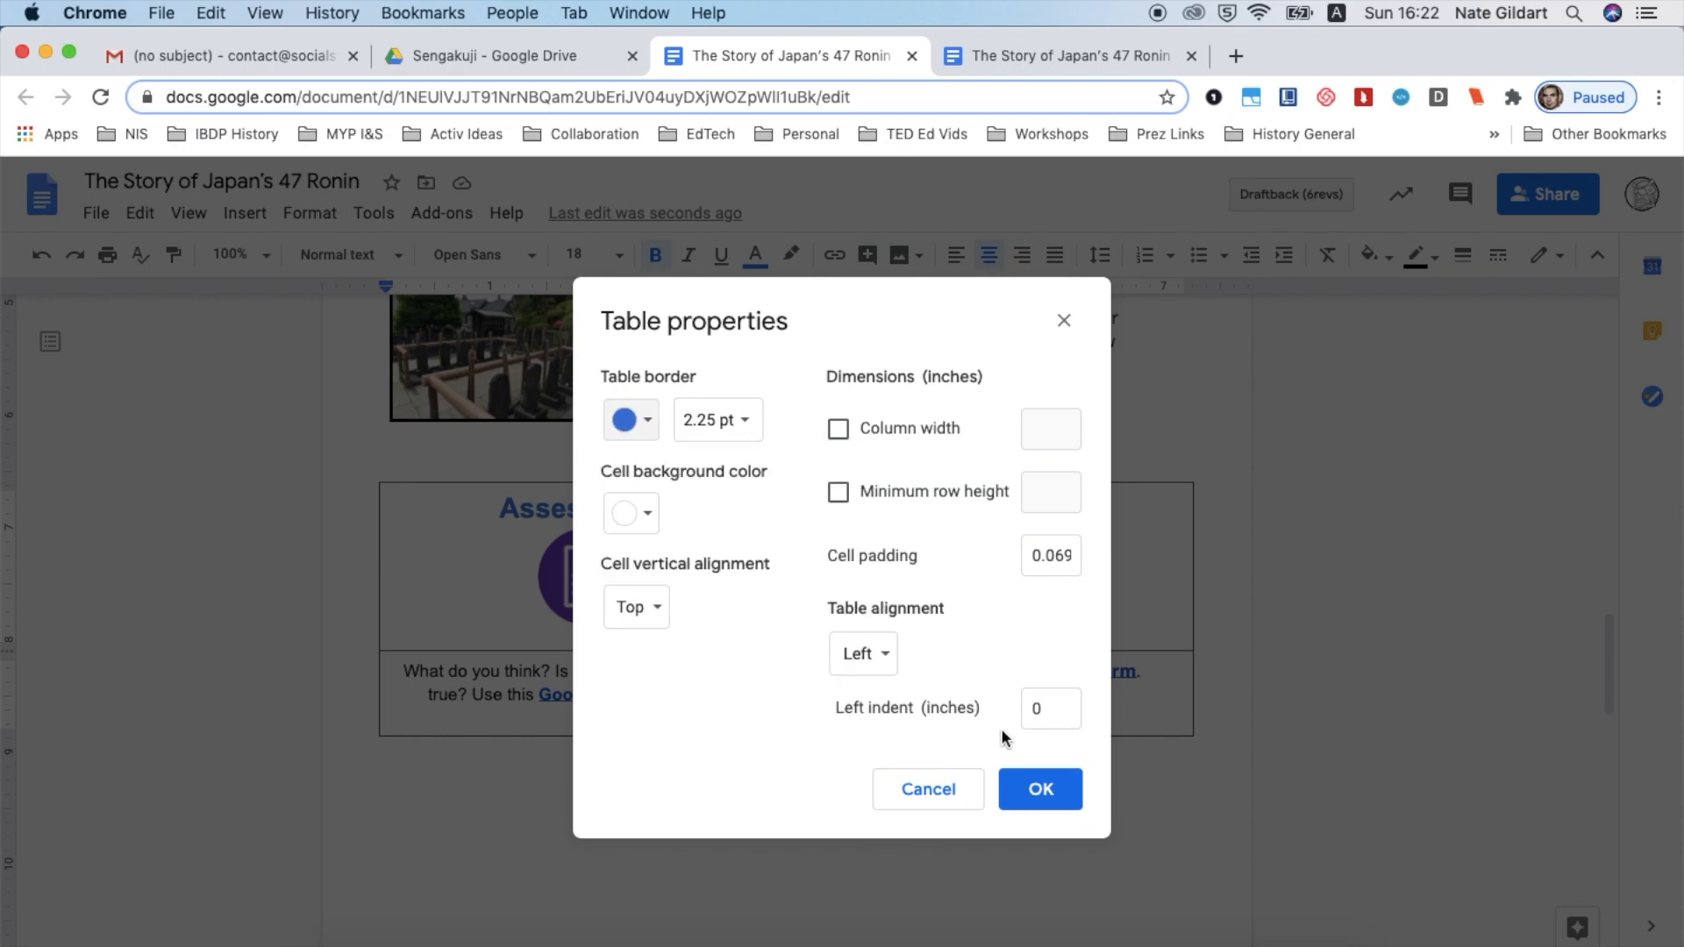
pyautogui.click(1043, 789)
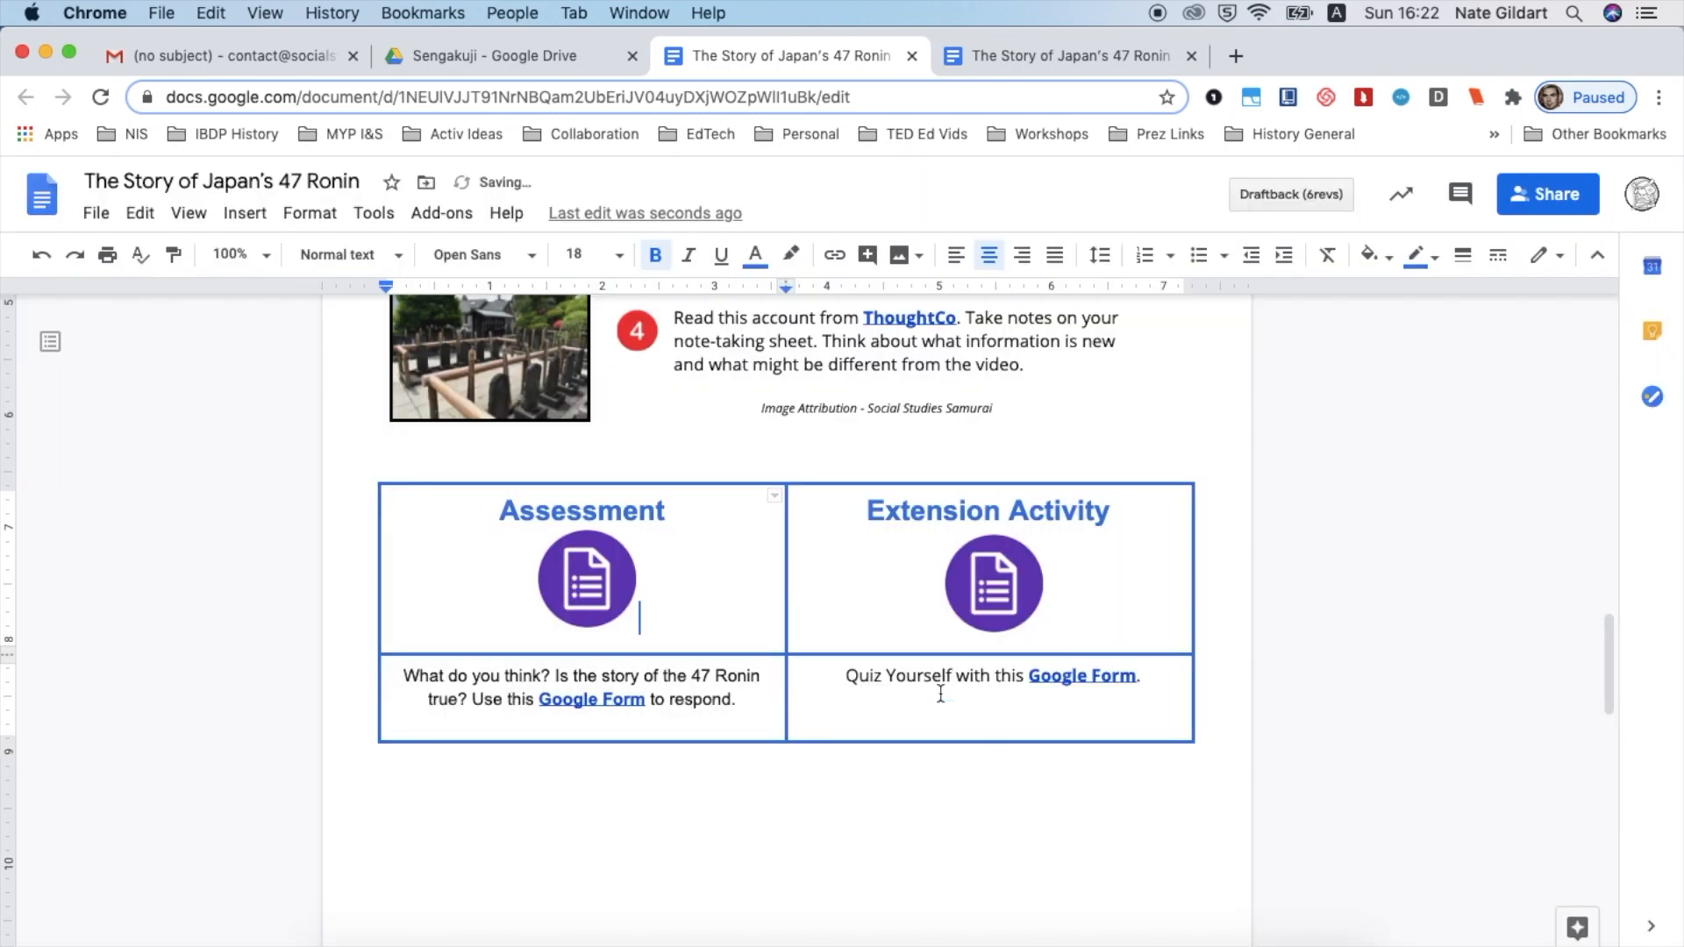
# - Add a blank line directly below the Assessment and Extension Activity table
pyautogui.click(919, 634)
pyautogui.click(848, 698)
pyautogui.scroll(-3, 505, 583)
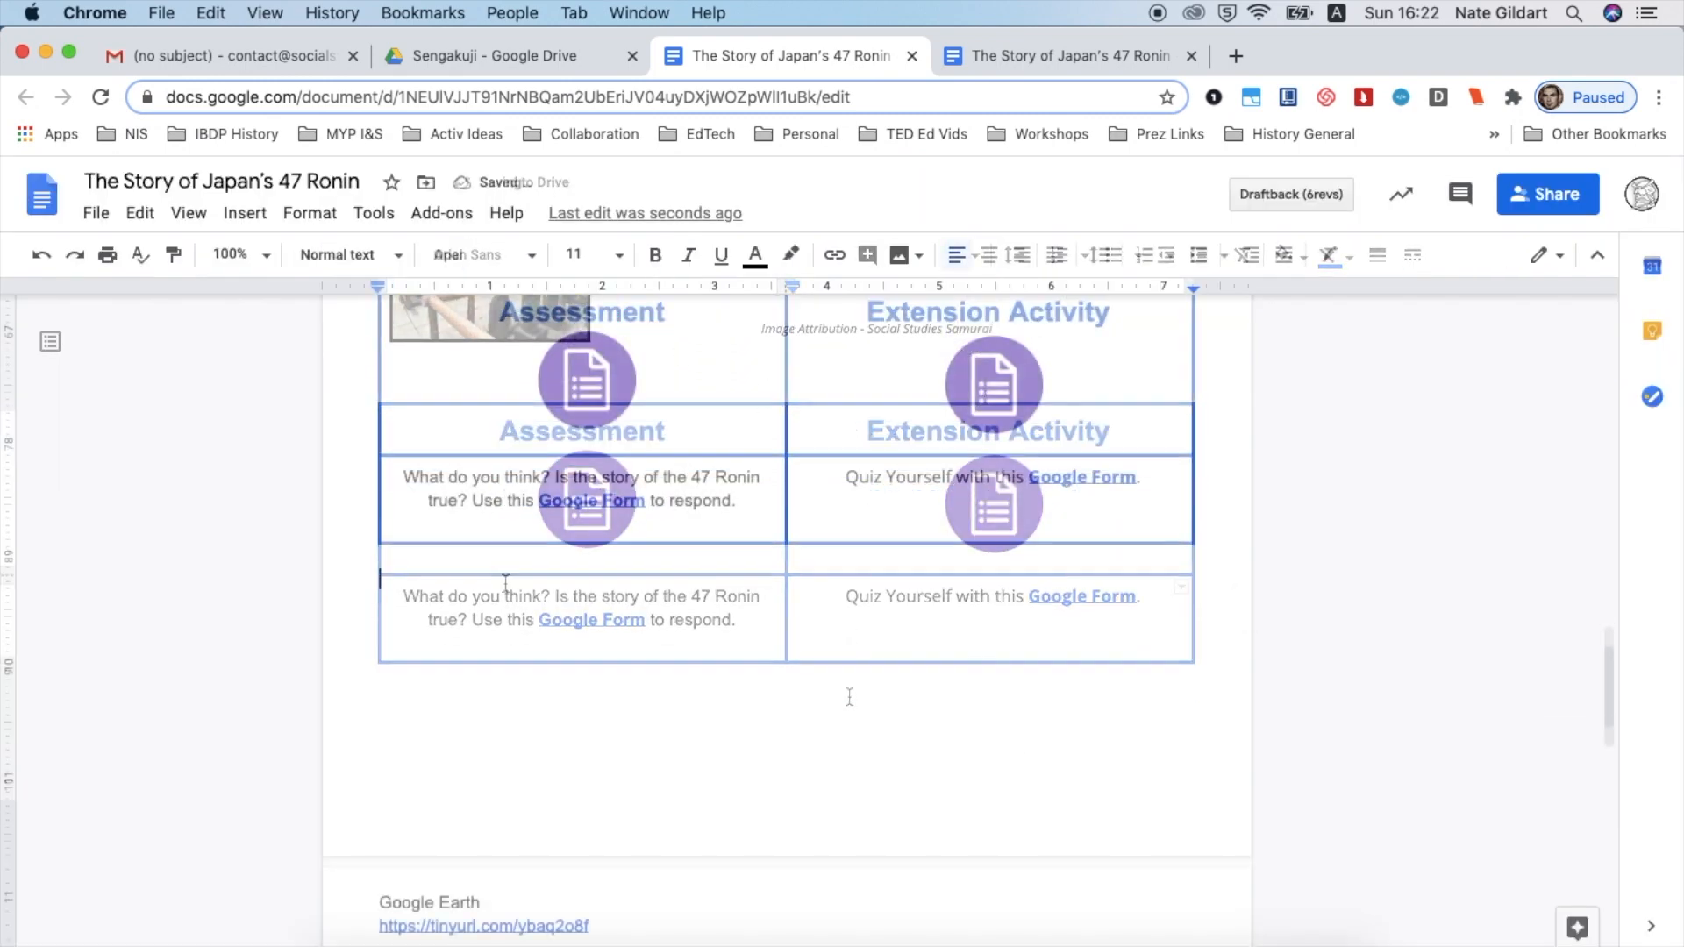
pyautogui.scroll(2, 505, 584)
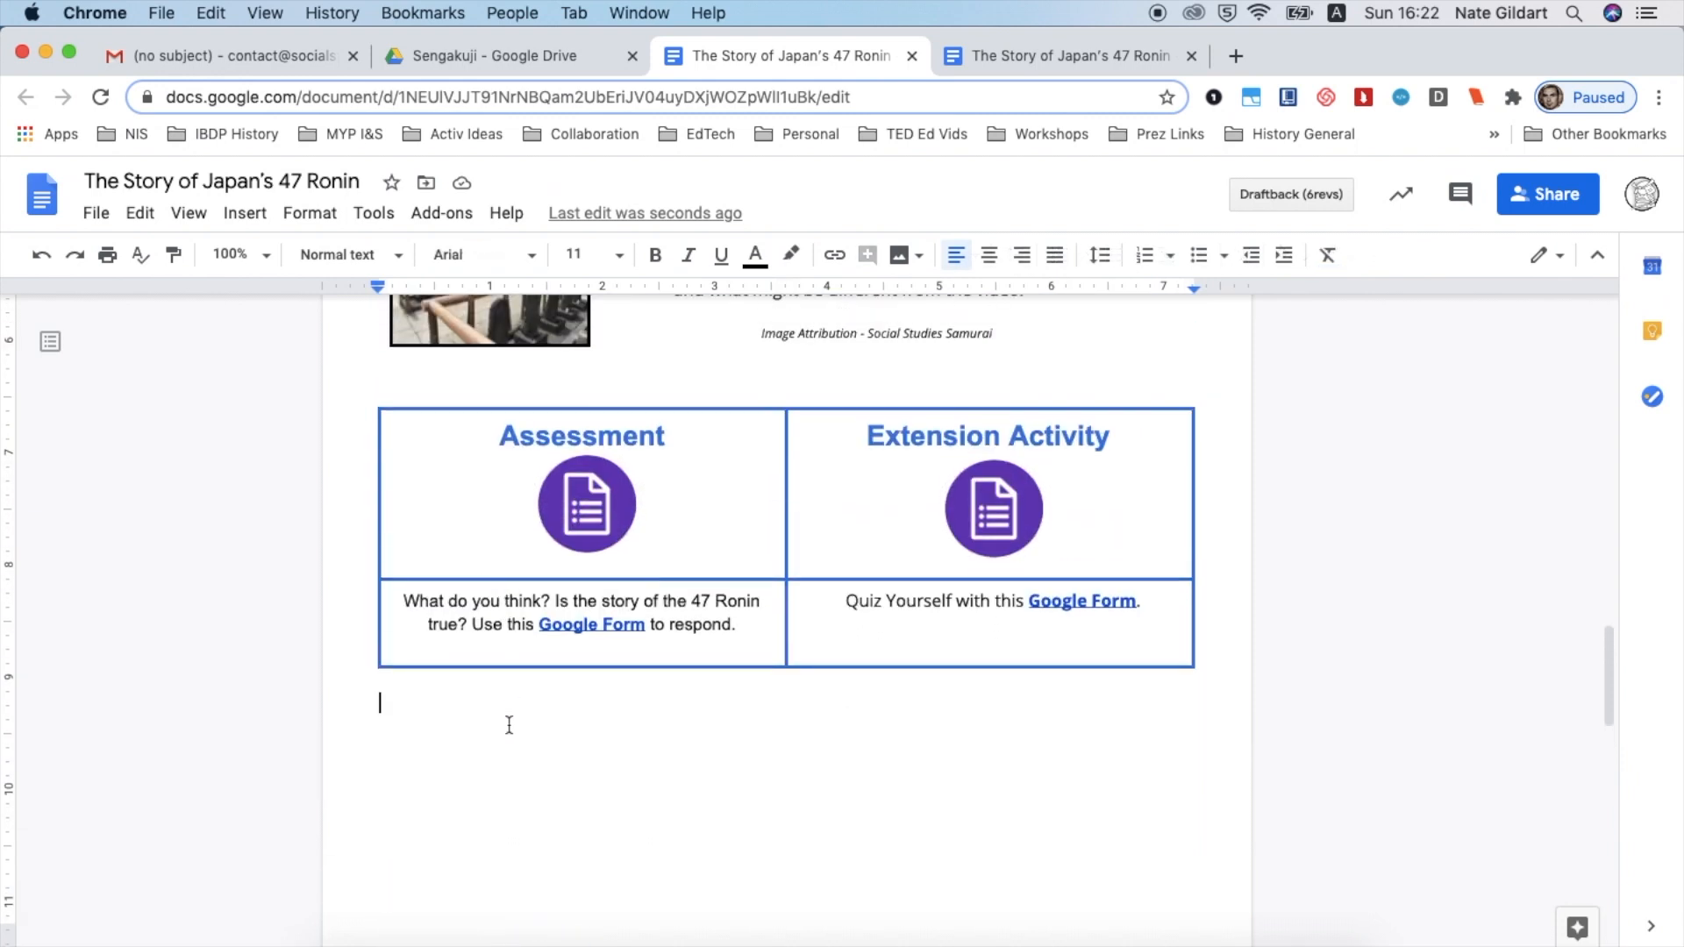
pyautogui.press('Return')
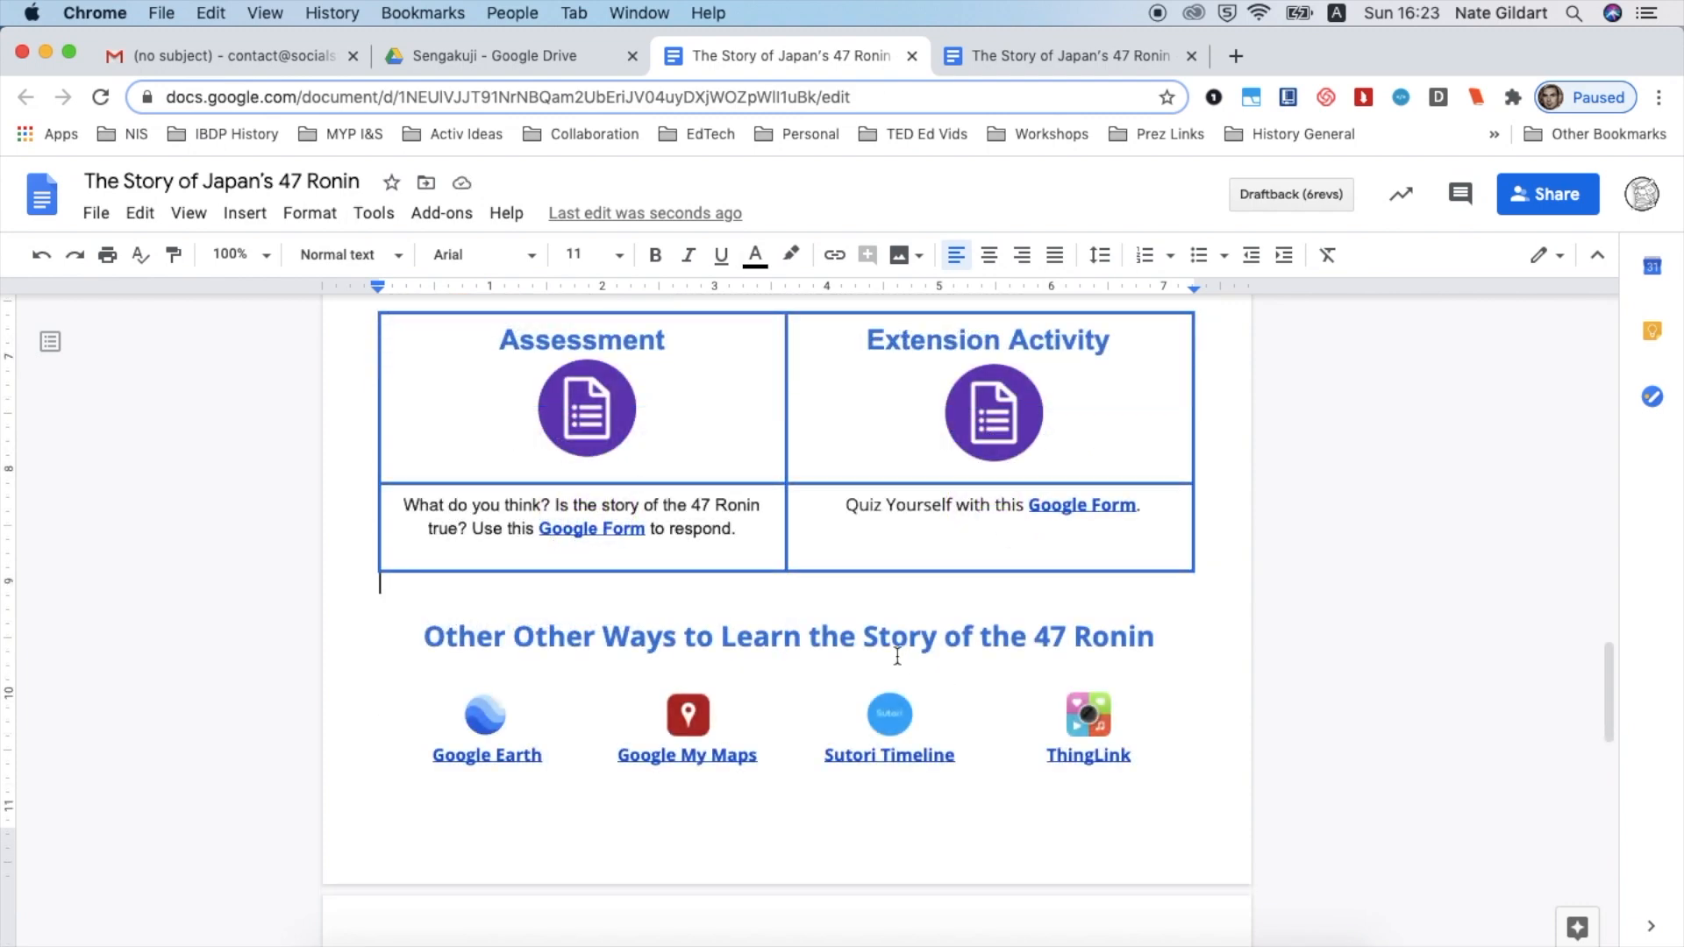
# - Delete the surplus blank lines and empty page after the row of Google Earth, My Maps, Sutori and ThingLink links
pyautogui.scroll(20, 787, 620)
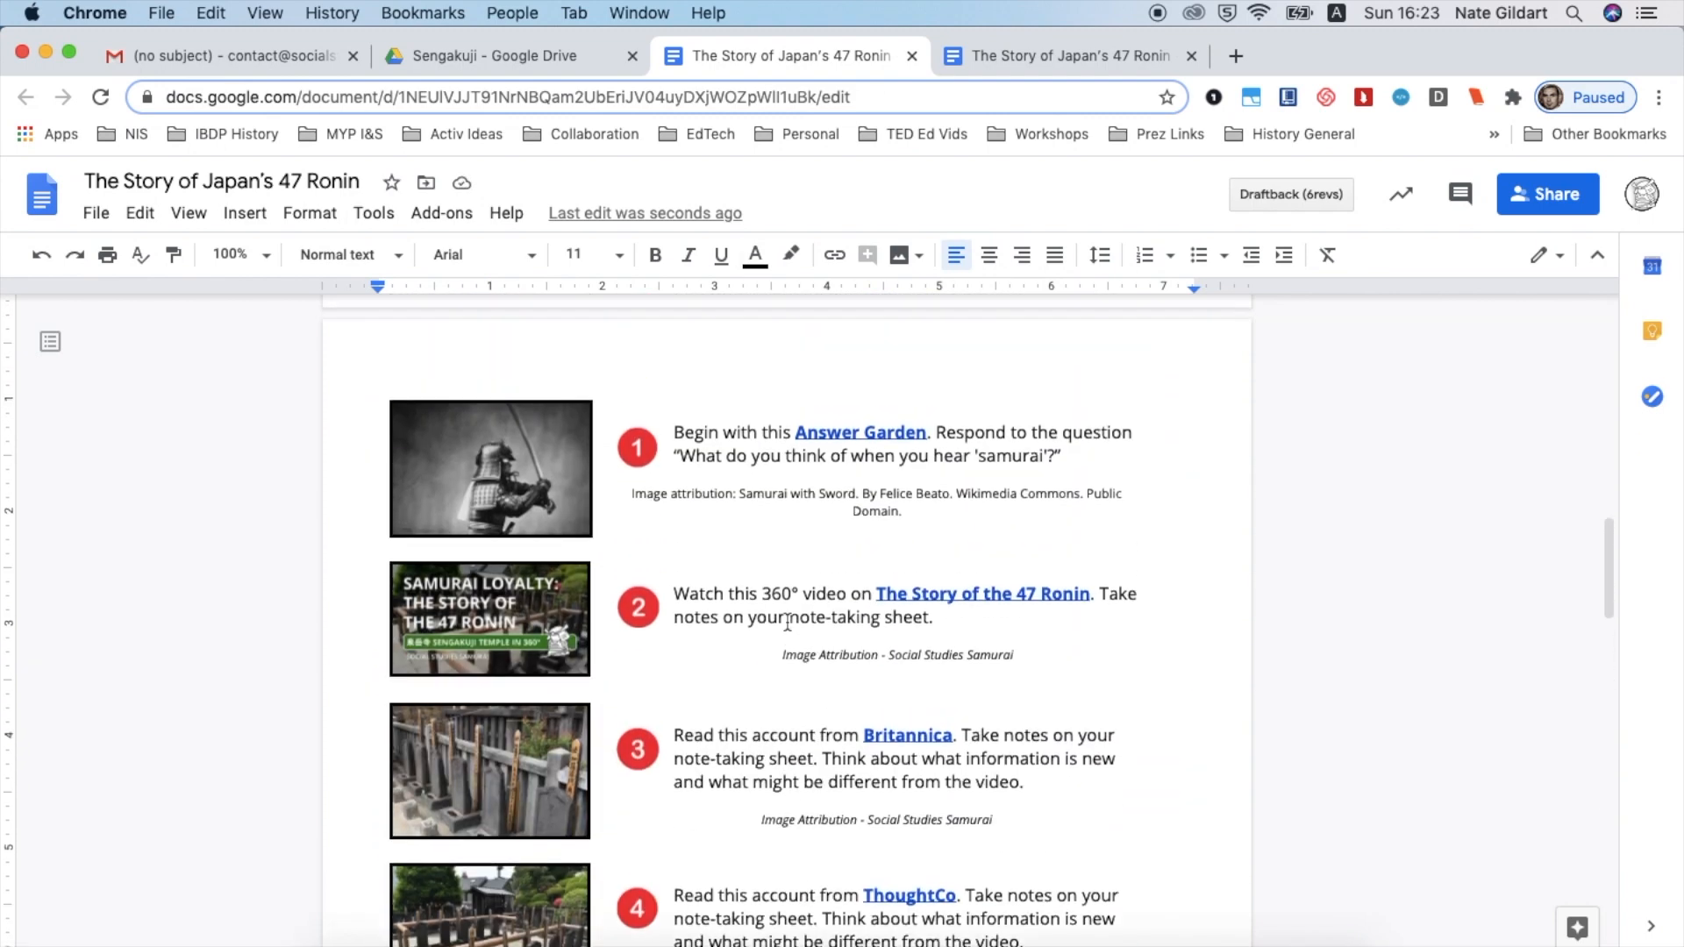
pyautogui.scroll(5, 787, 621)
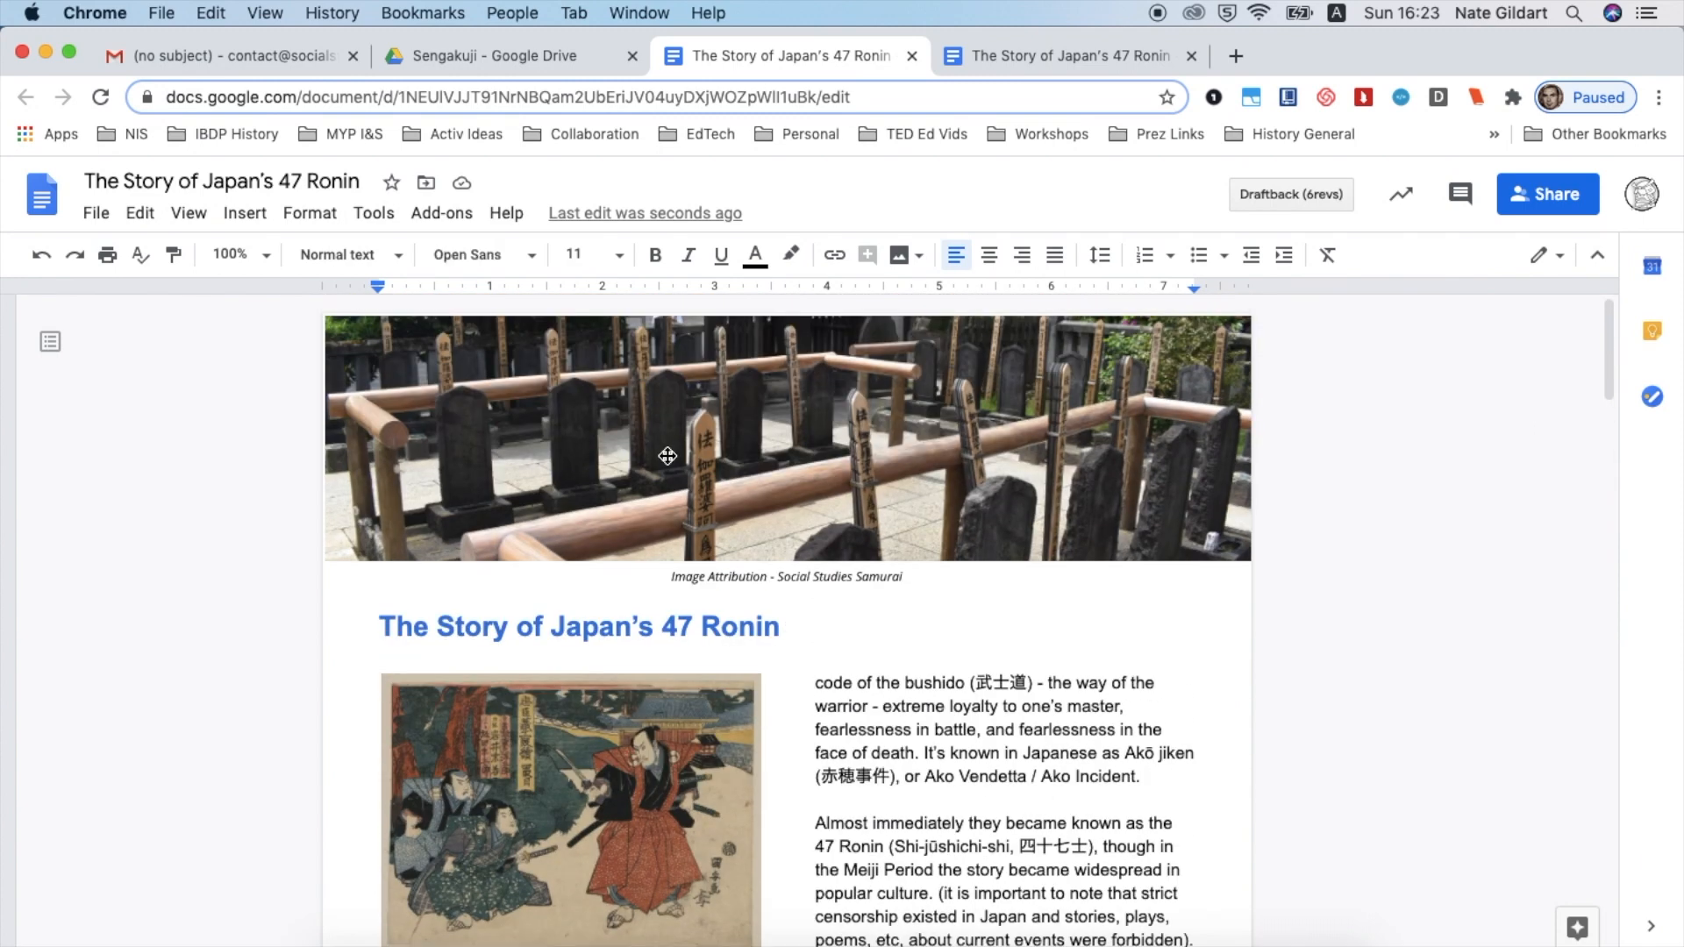
pyautogui.scroll(-8, 665, 455)
pyautogui.scroll(-15, 667, 455)
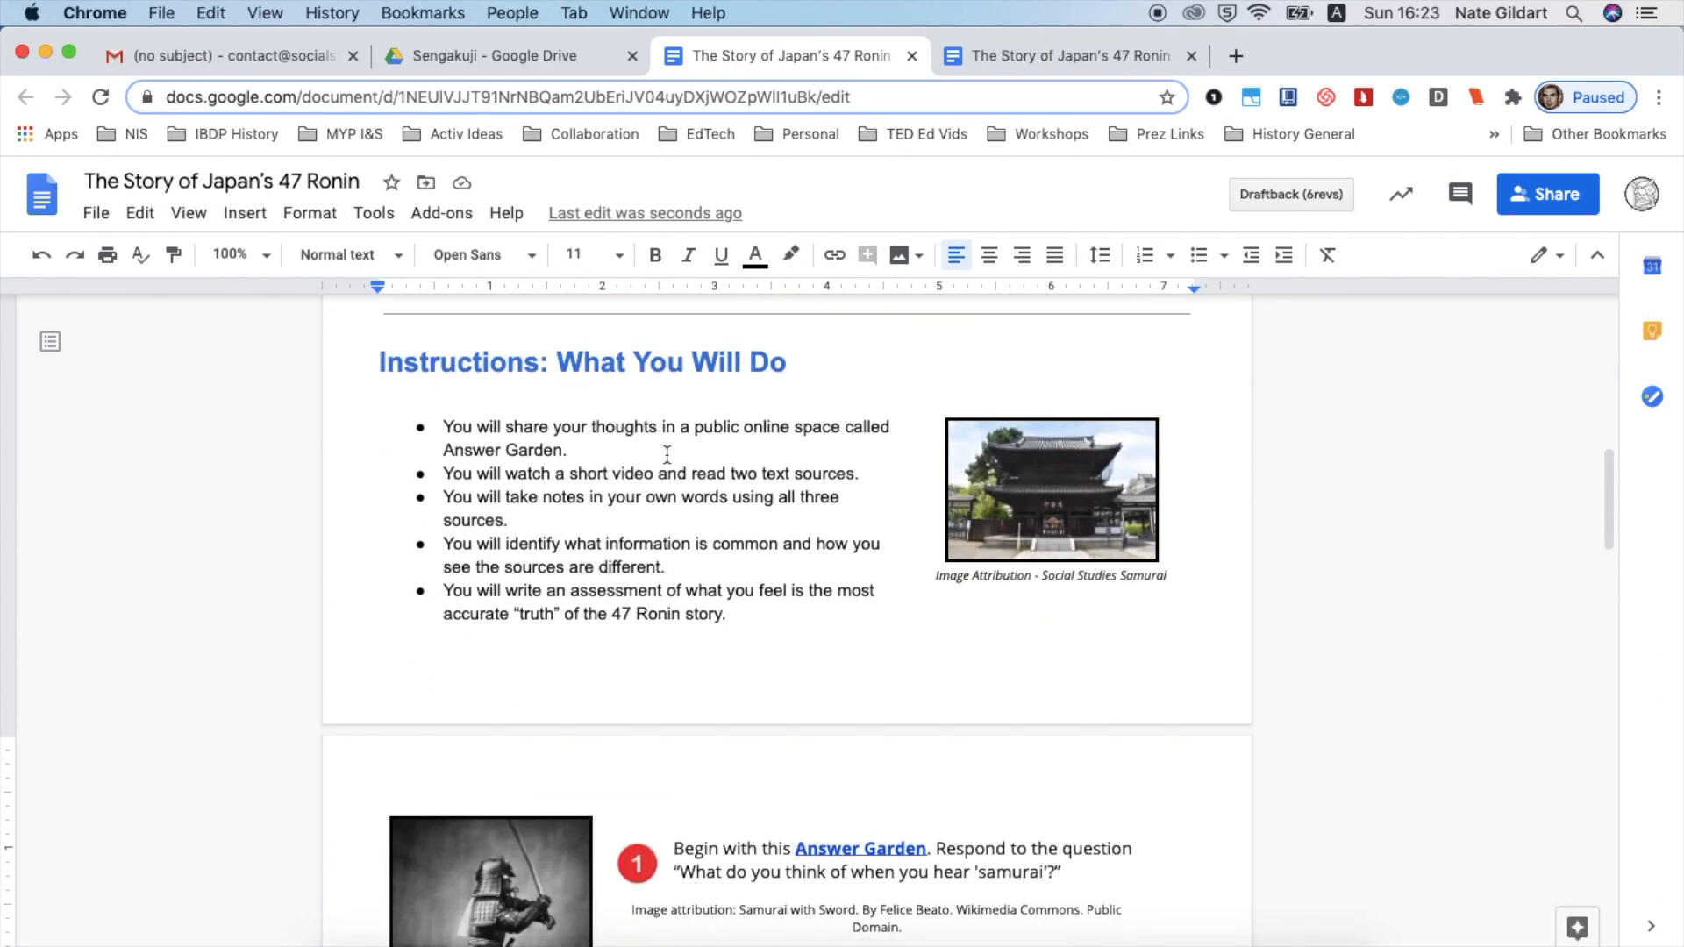
pyautogui.scroll(-12, 667, 455)
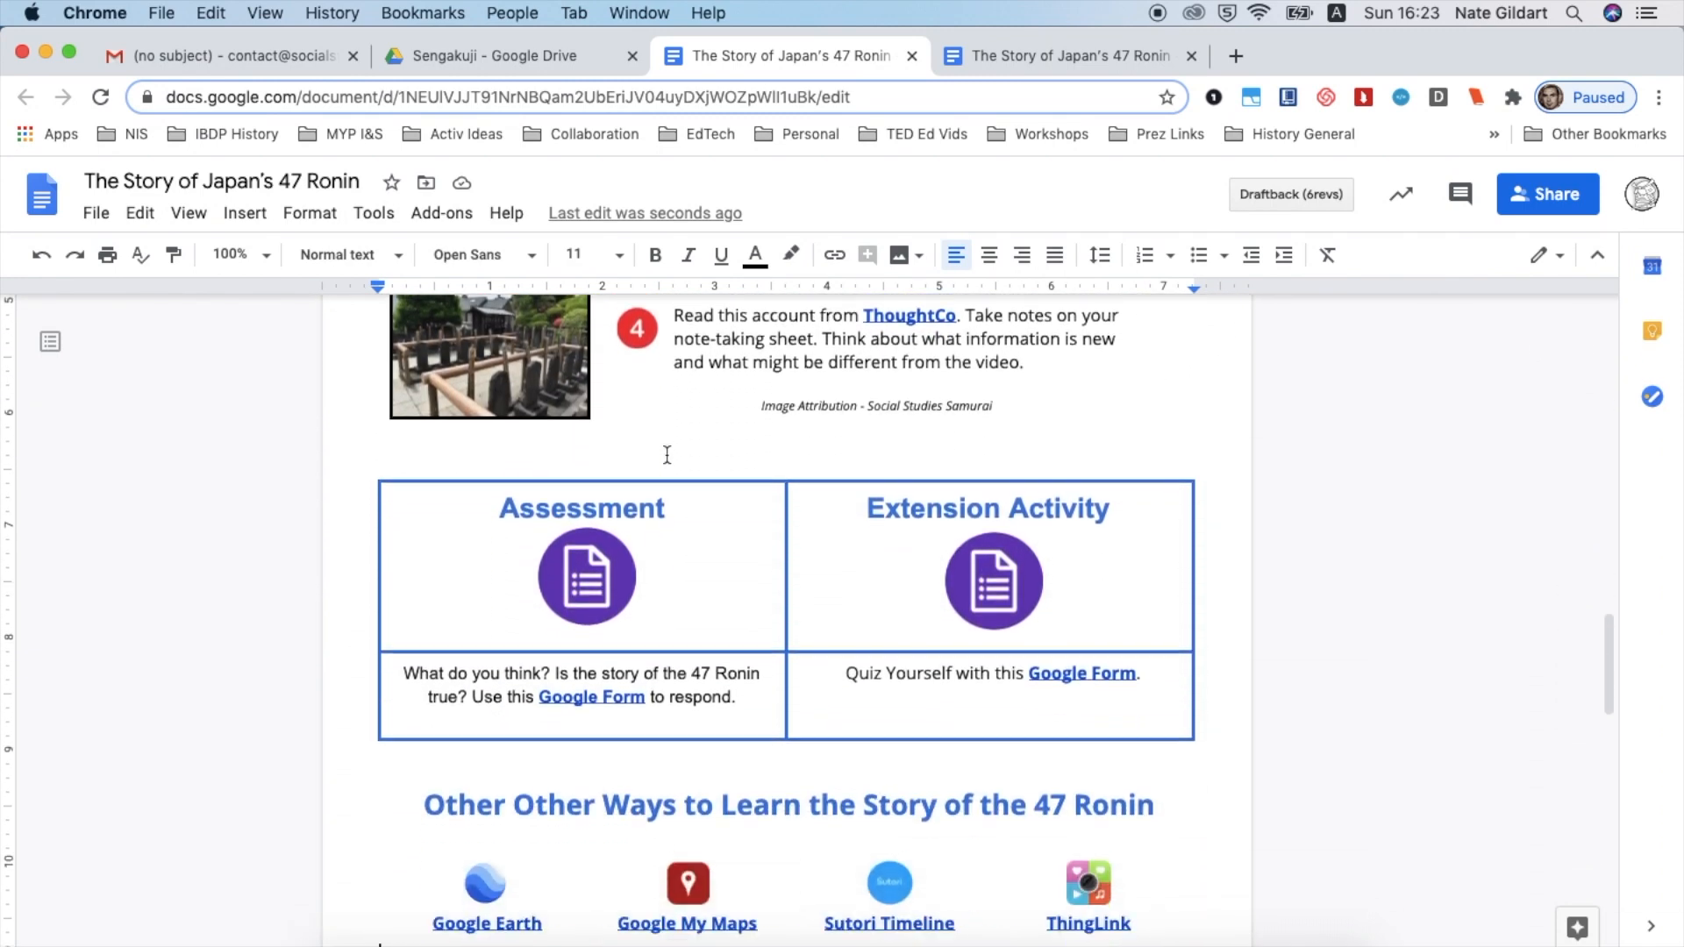
pyautogui.scroll(-3, 668, 455)
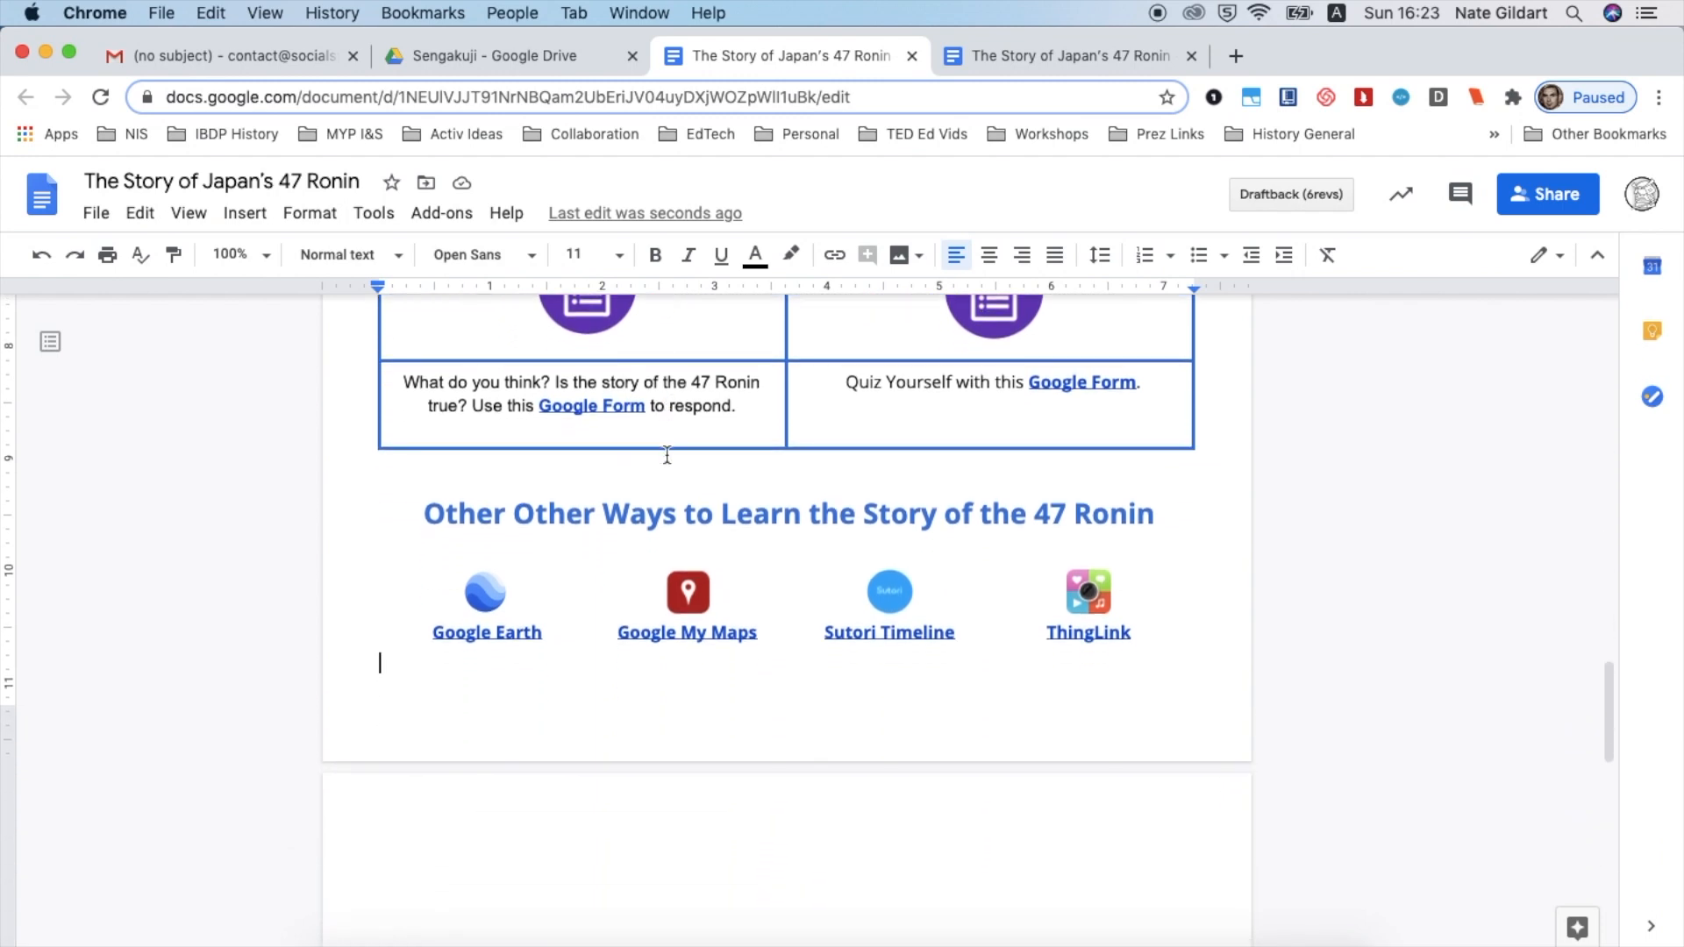
pyautogui.moveTo(581, 938); pyautogui.dragTo(579, 944)
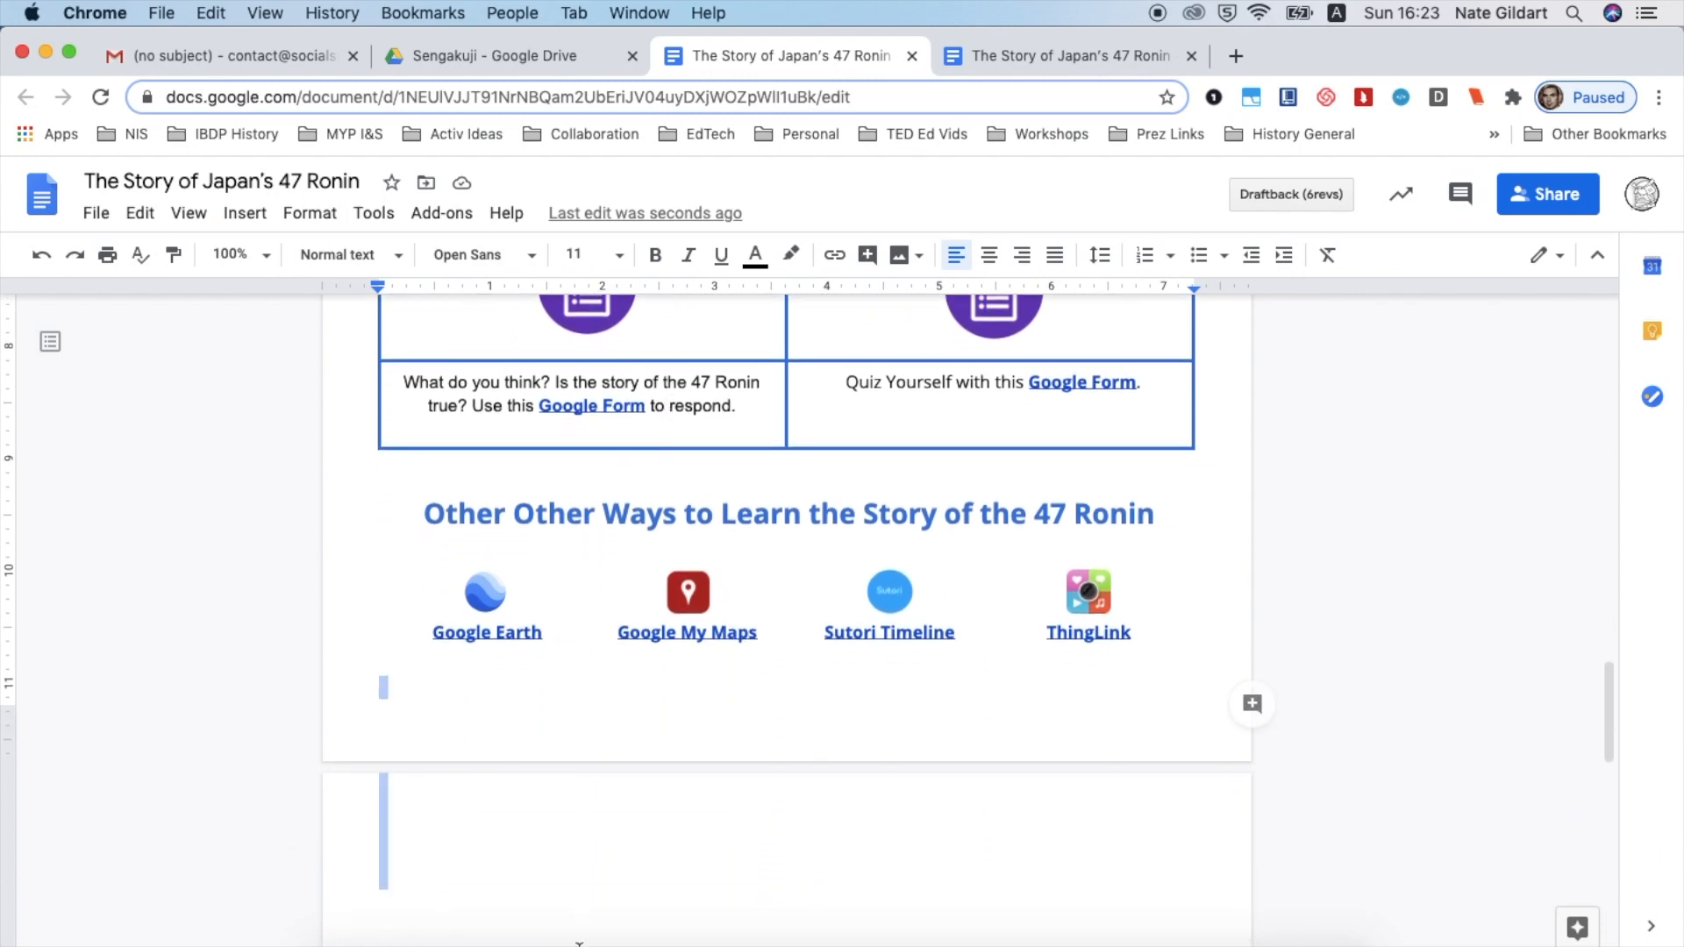
pyautogui.press('BackSpace')
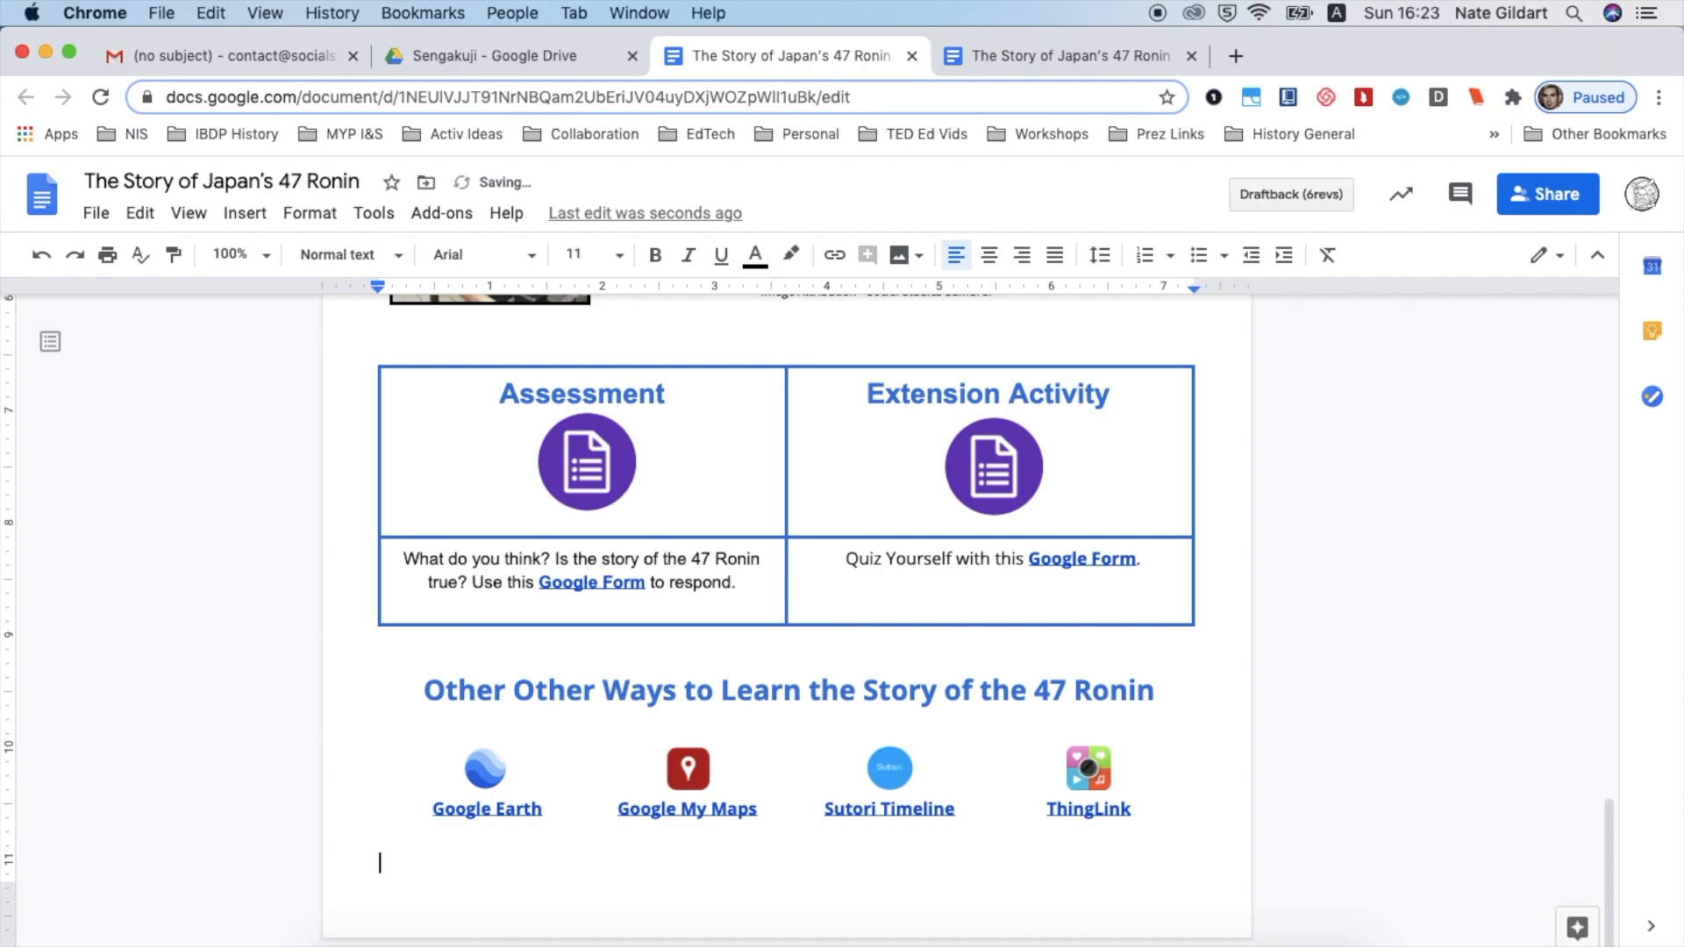
# - Open the page setup and apply its settings to the whole document
pyautogui.scroll(15, 769, 807)
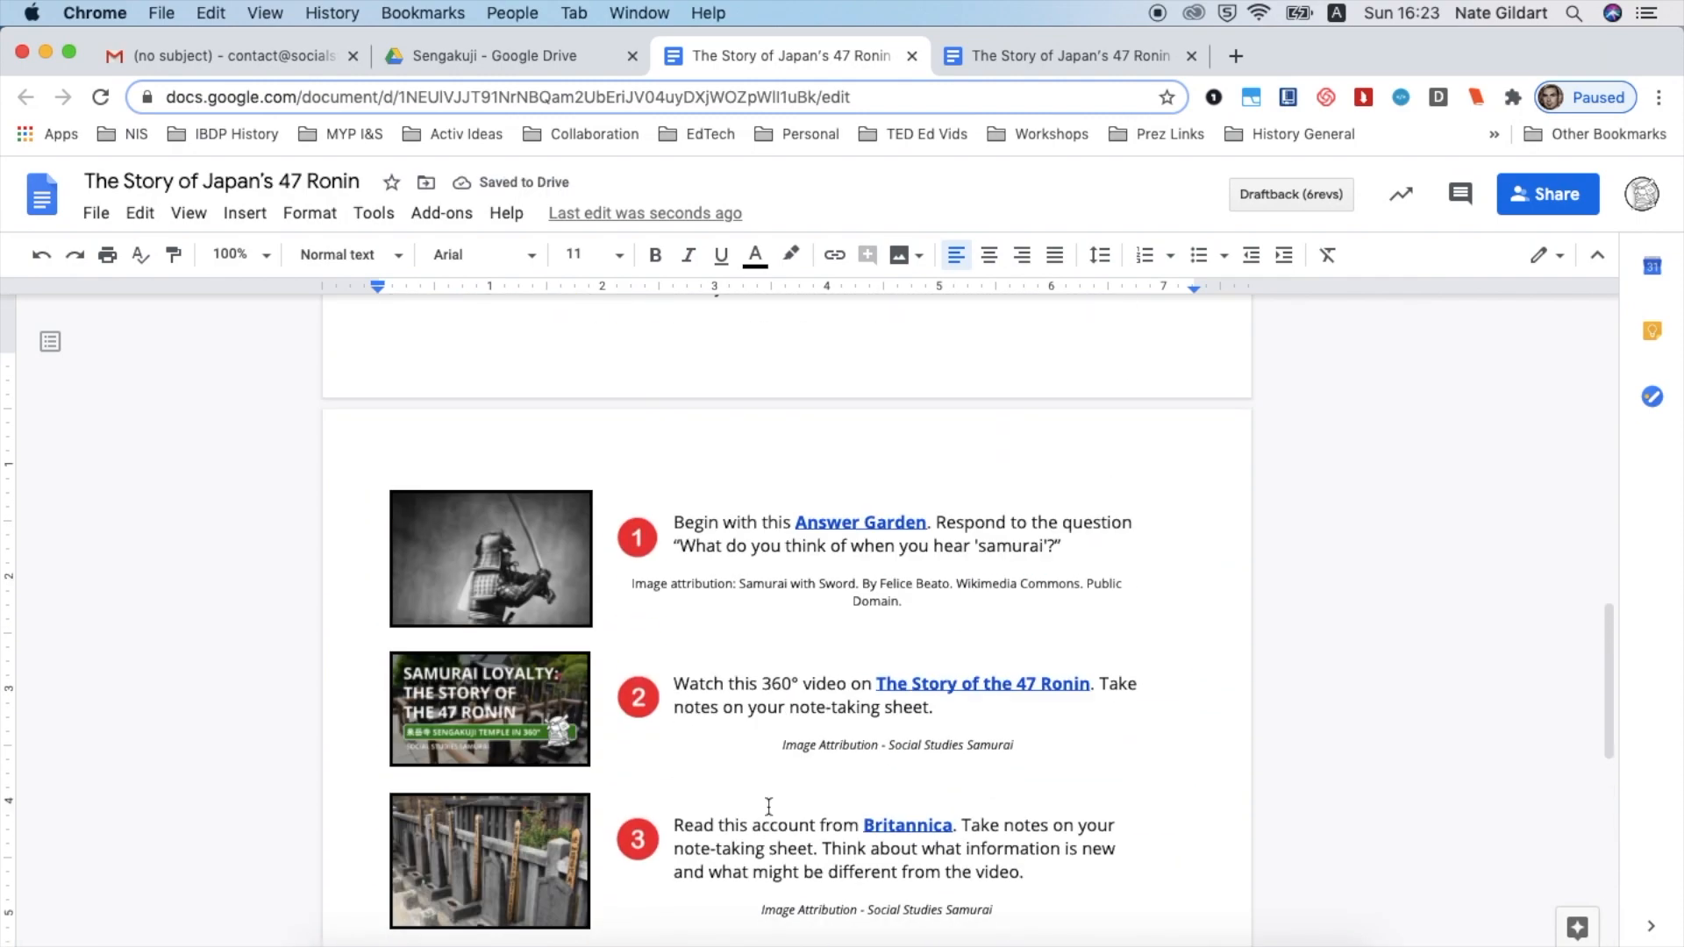
pyautogui.scroll(5, 769, 807)
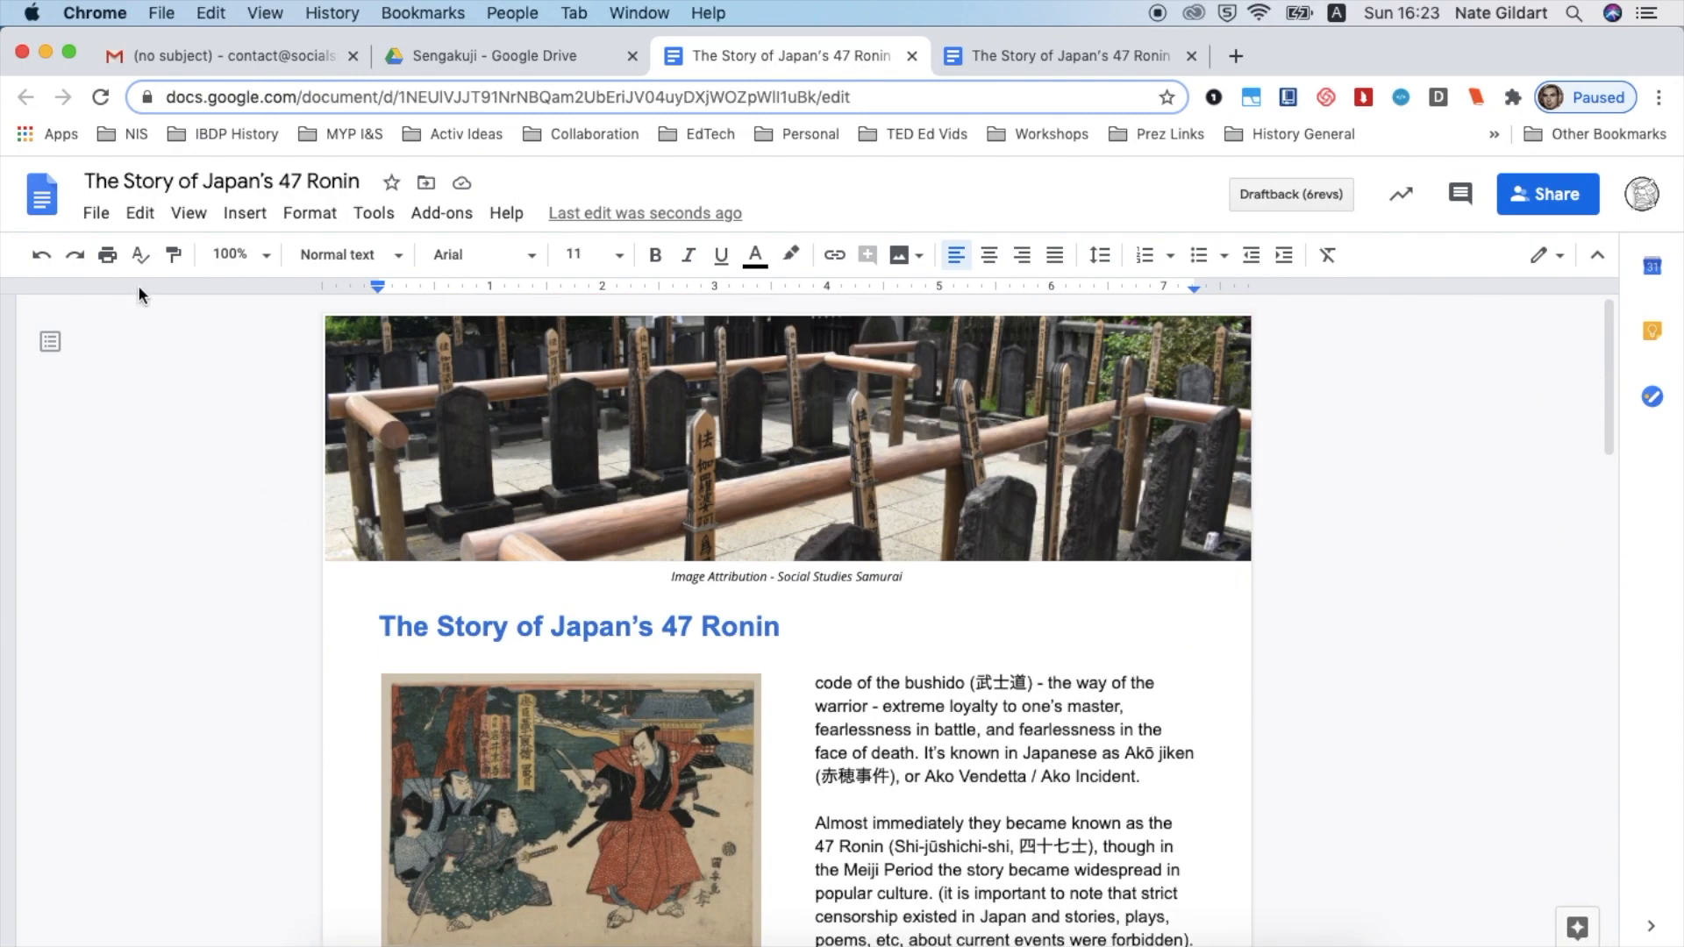
pyautogui.click(99, 219)
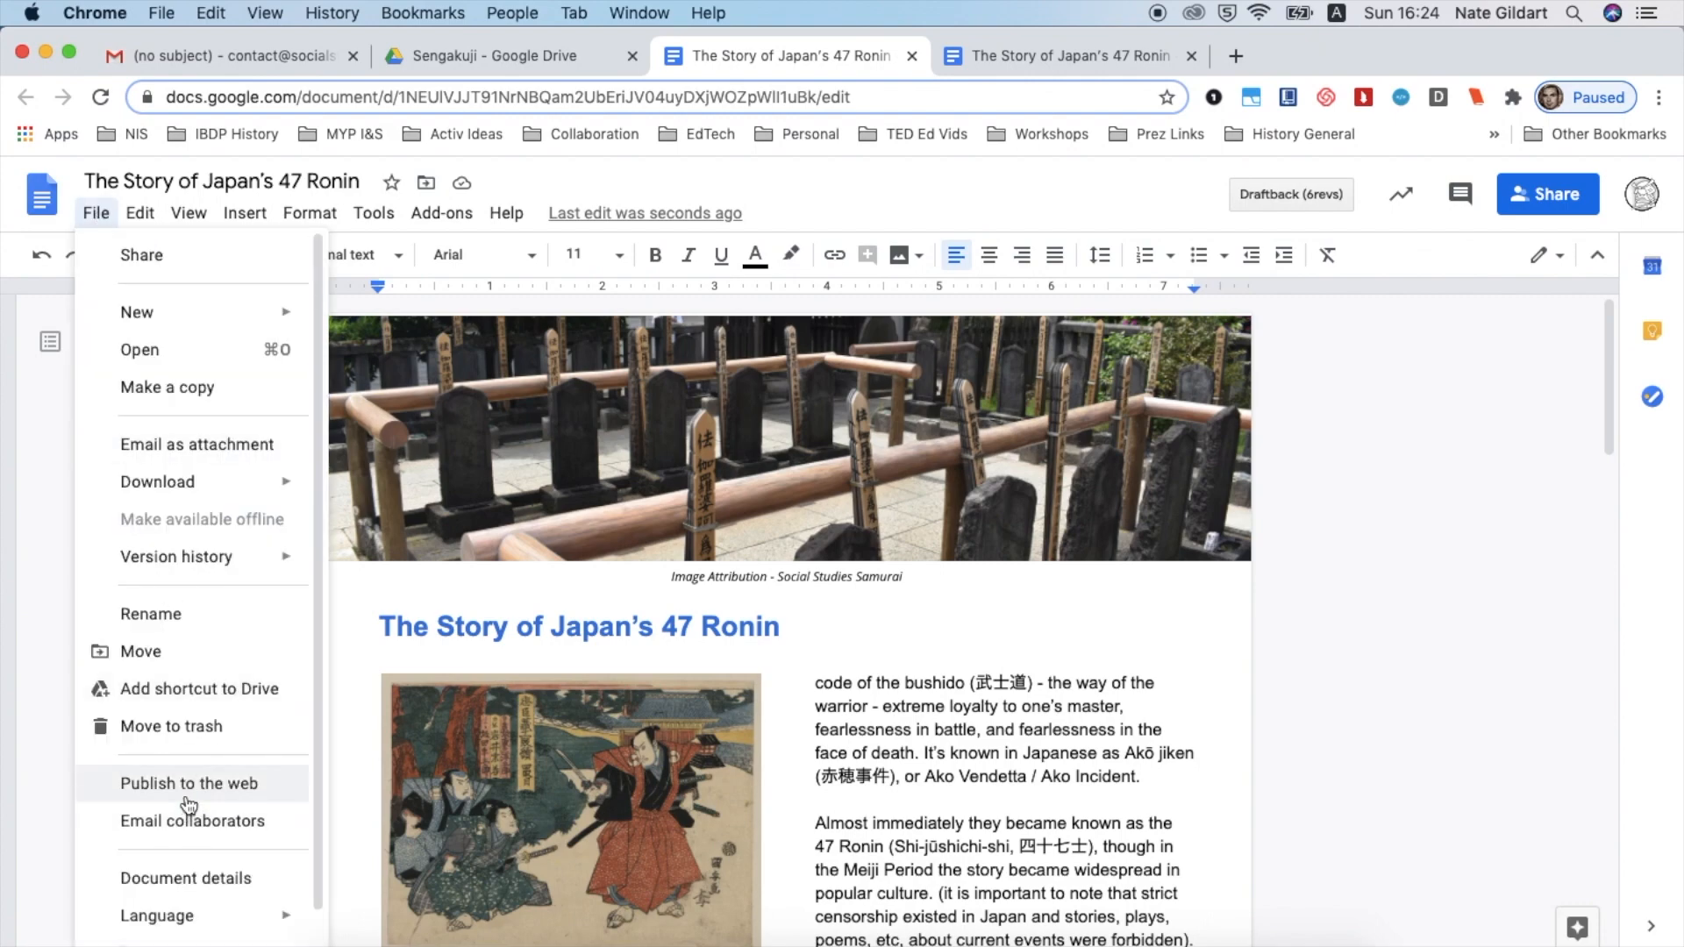
pyautogui.scroll(-1, 184, 807)
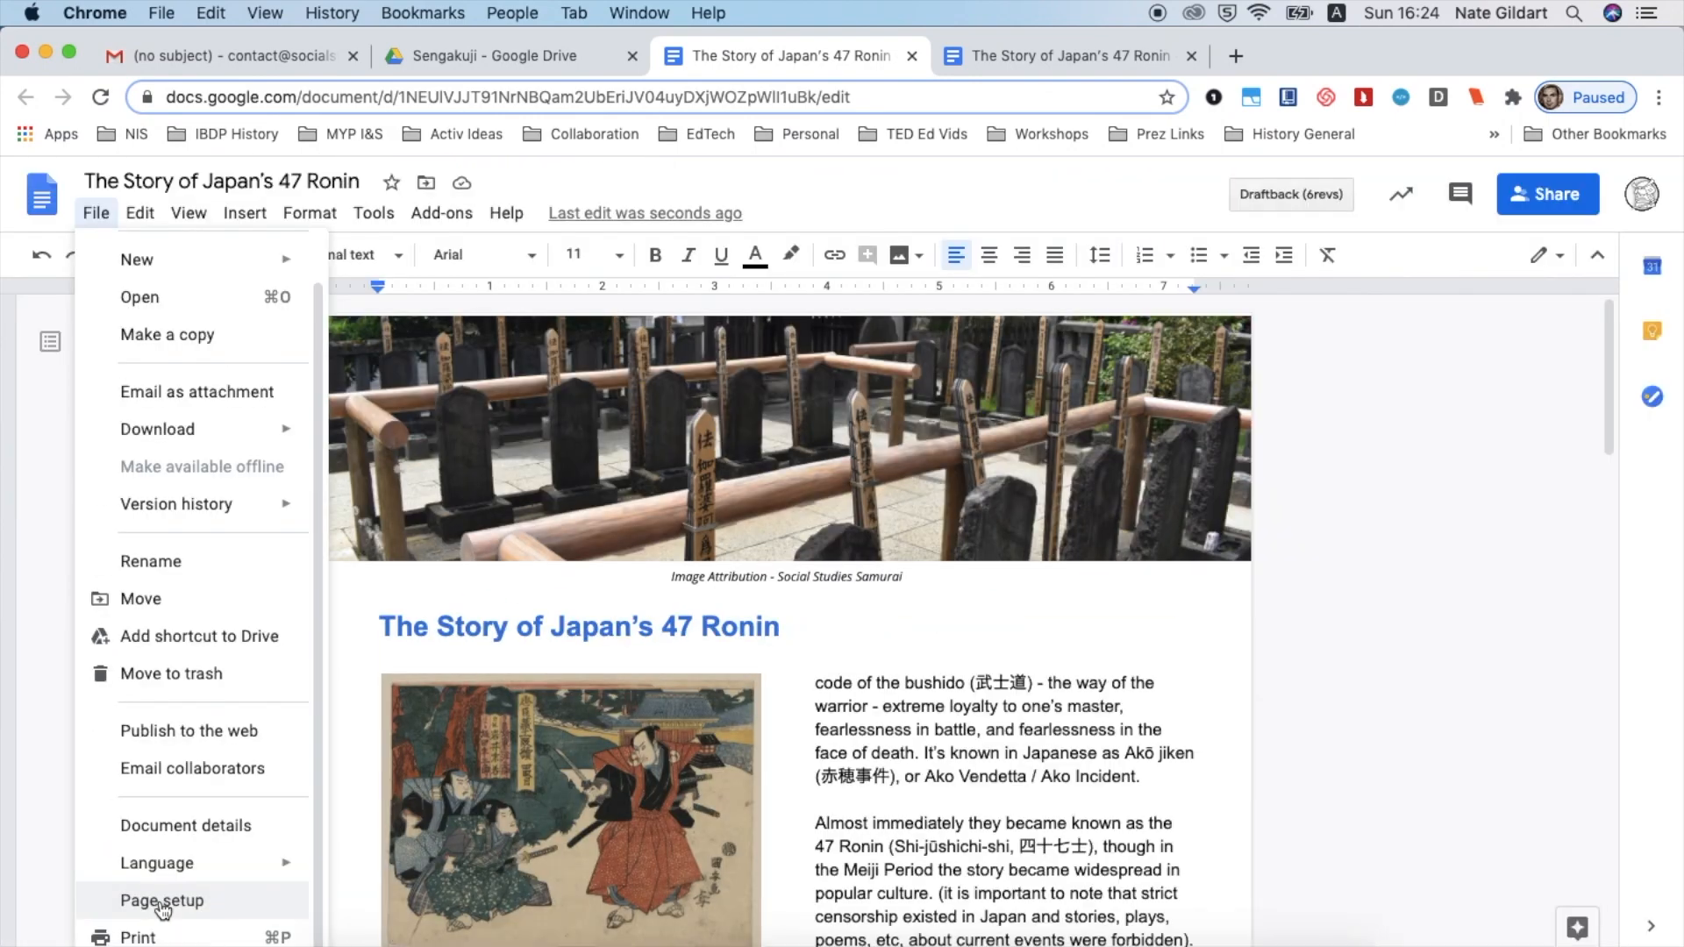
pyautogui.click(162, 903)
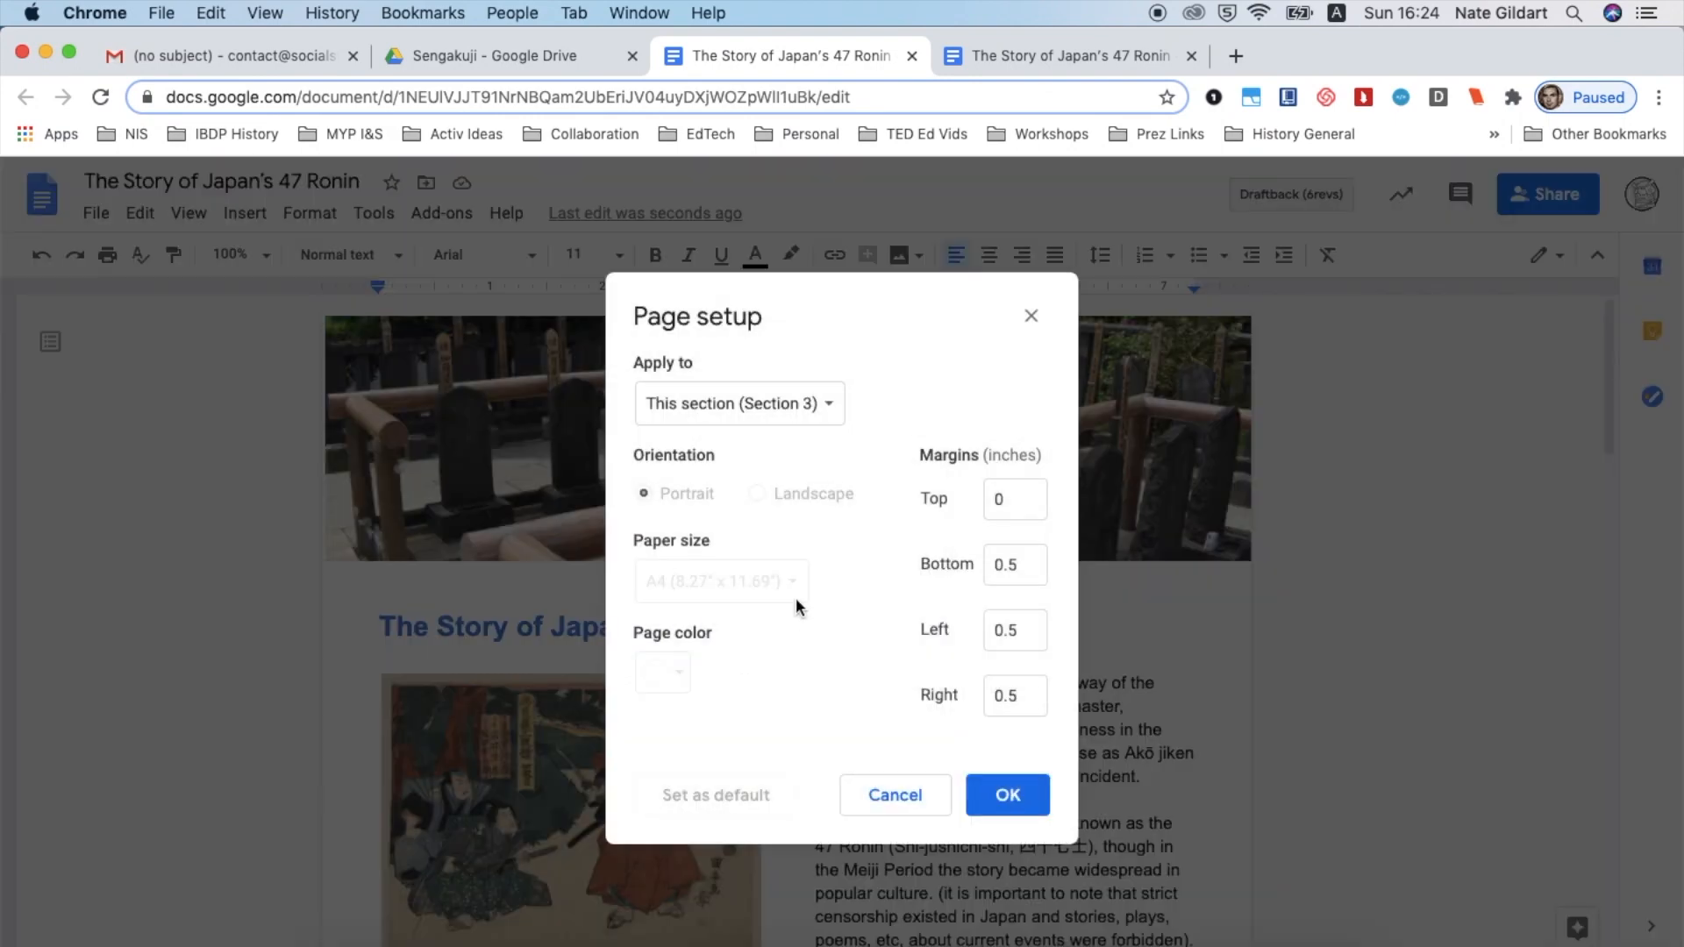
pyautogui.click(772, 406)
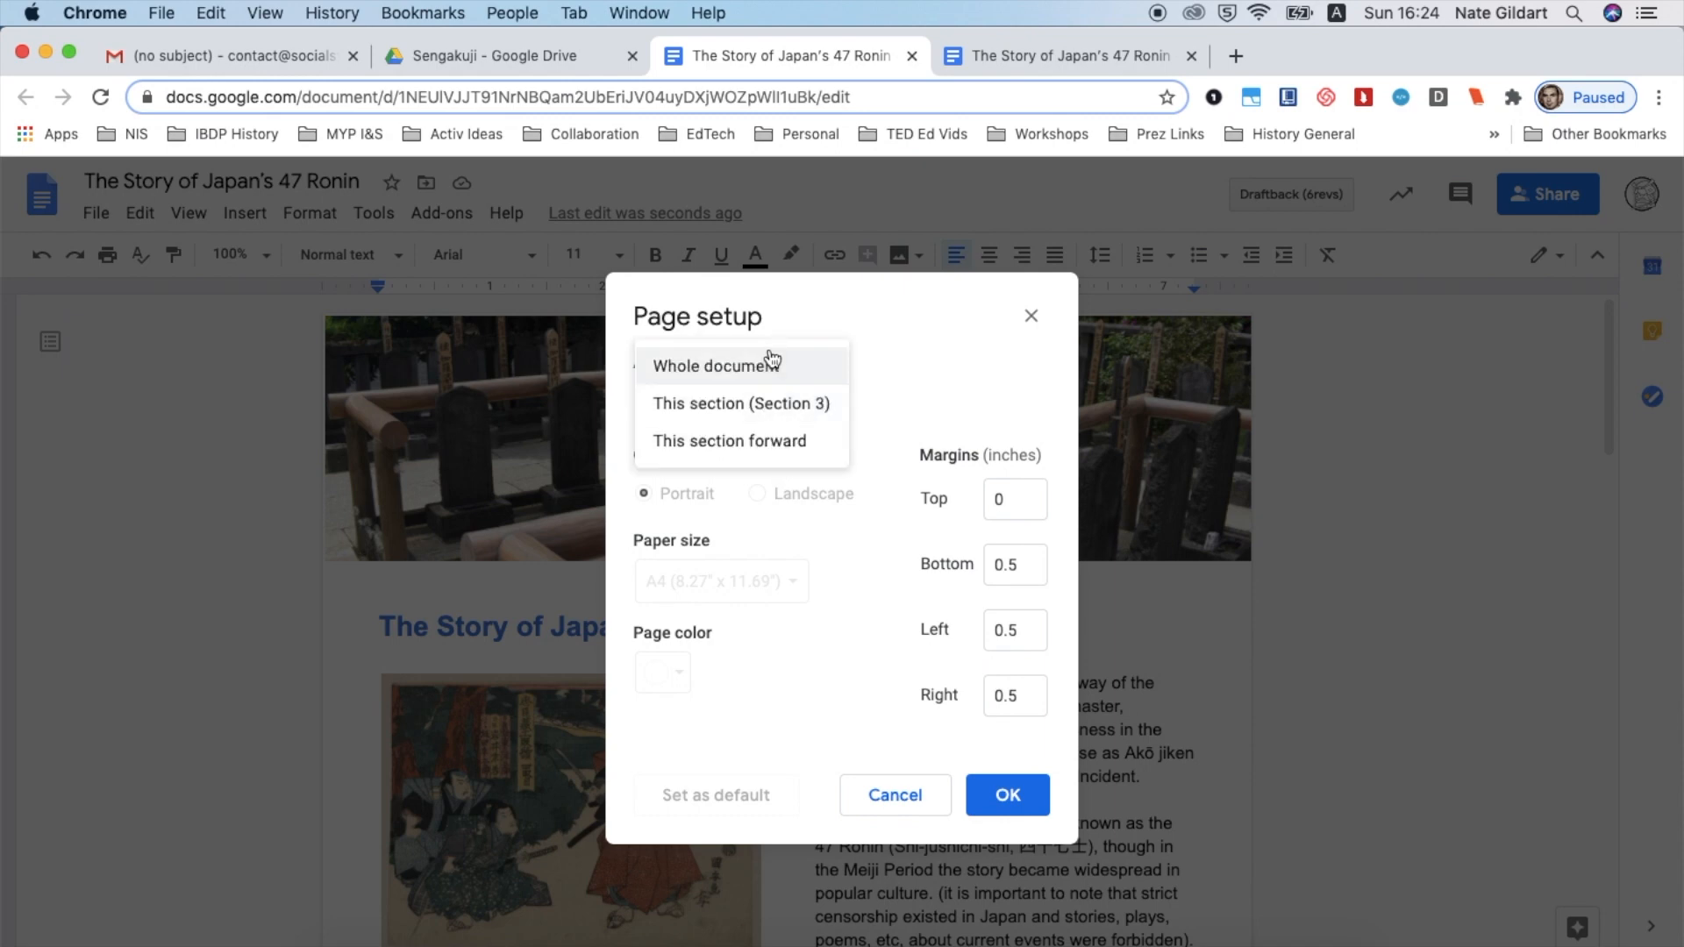
pyautogui.click(768, 362)
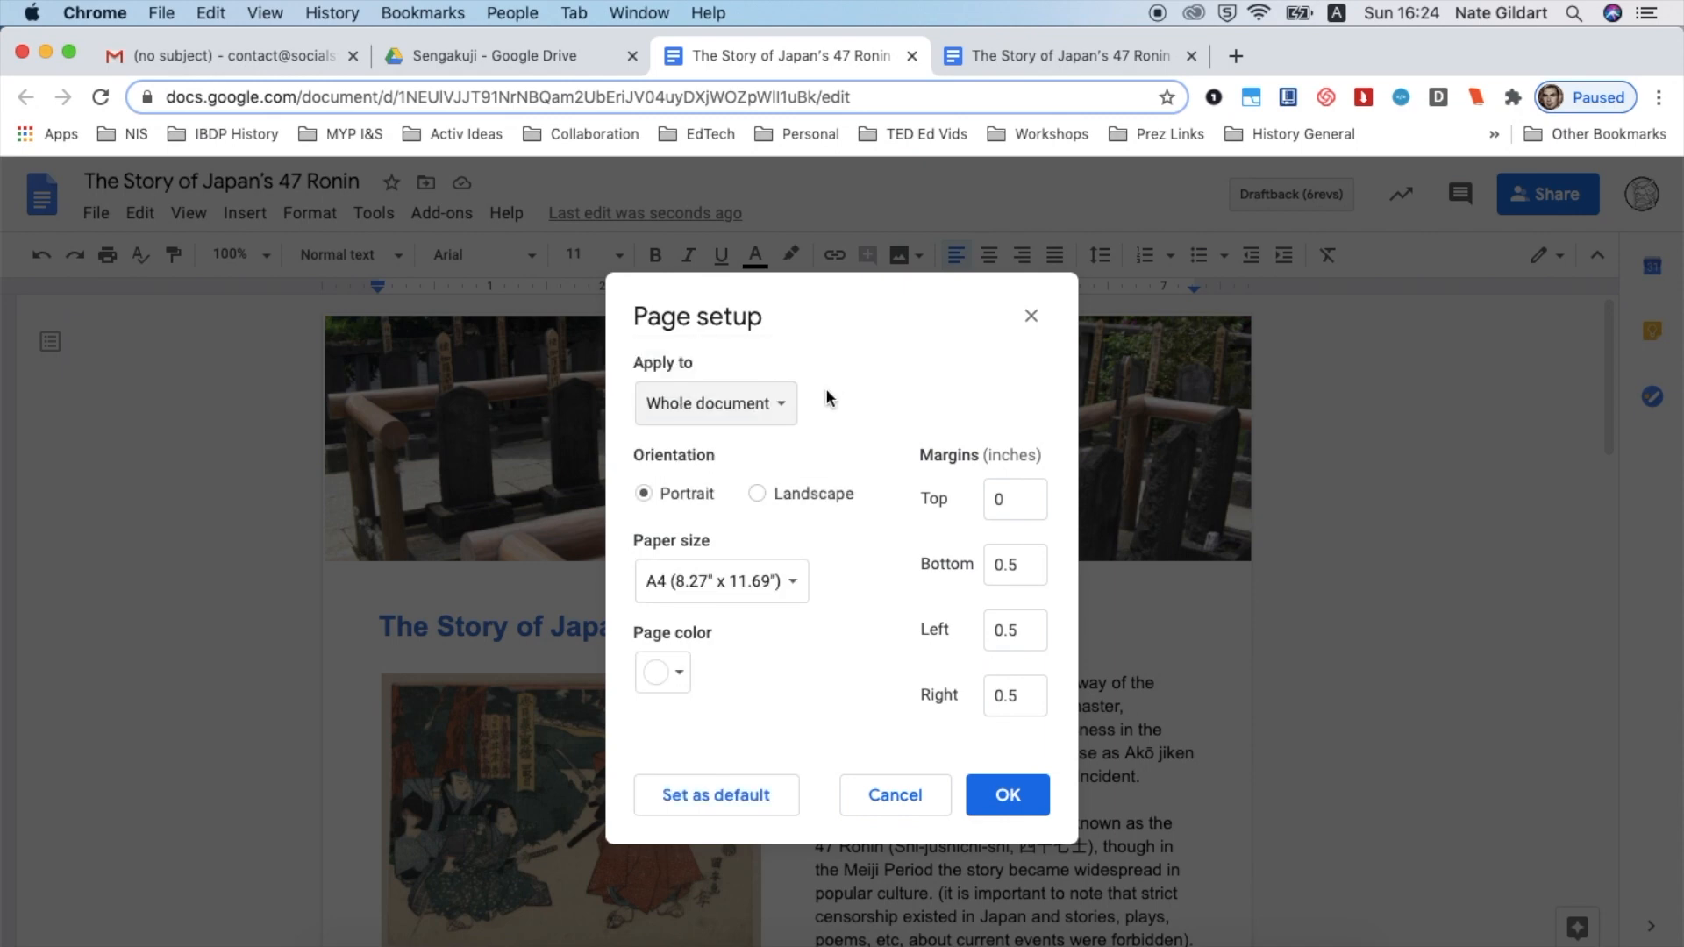
# - Set the page color of the whole document to the pale blue preset and apply it
pyautogui.scroll(5, 826, 391)
pyautogui.scroll(-5, 826, 392)
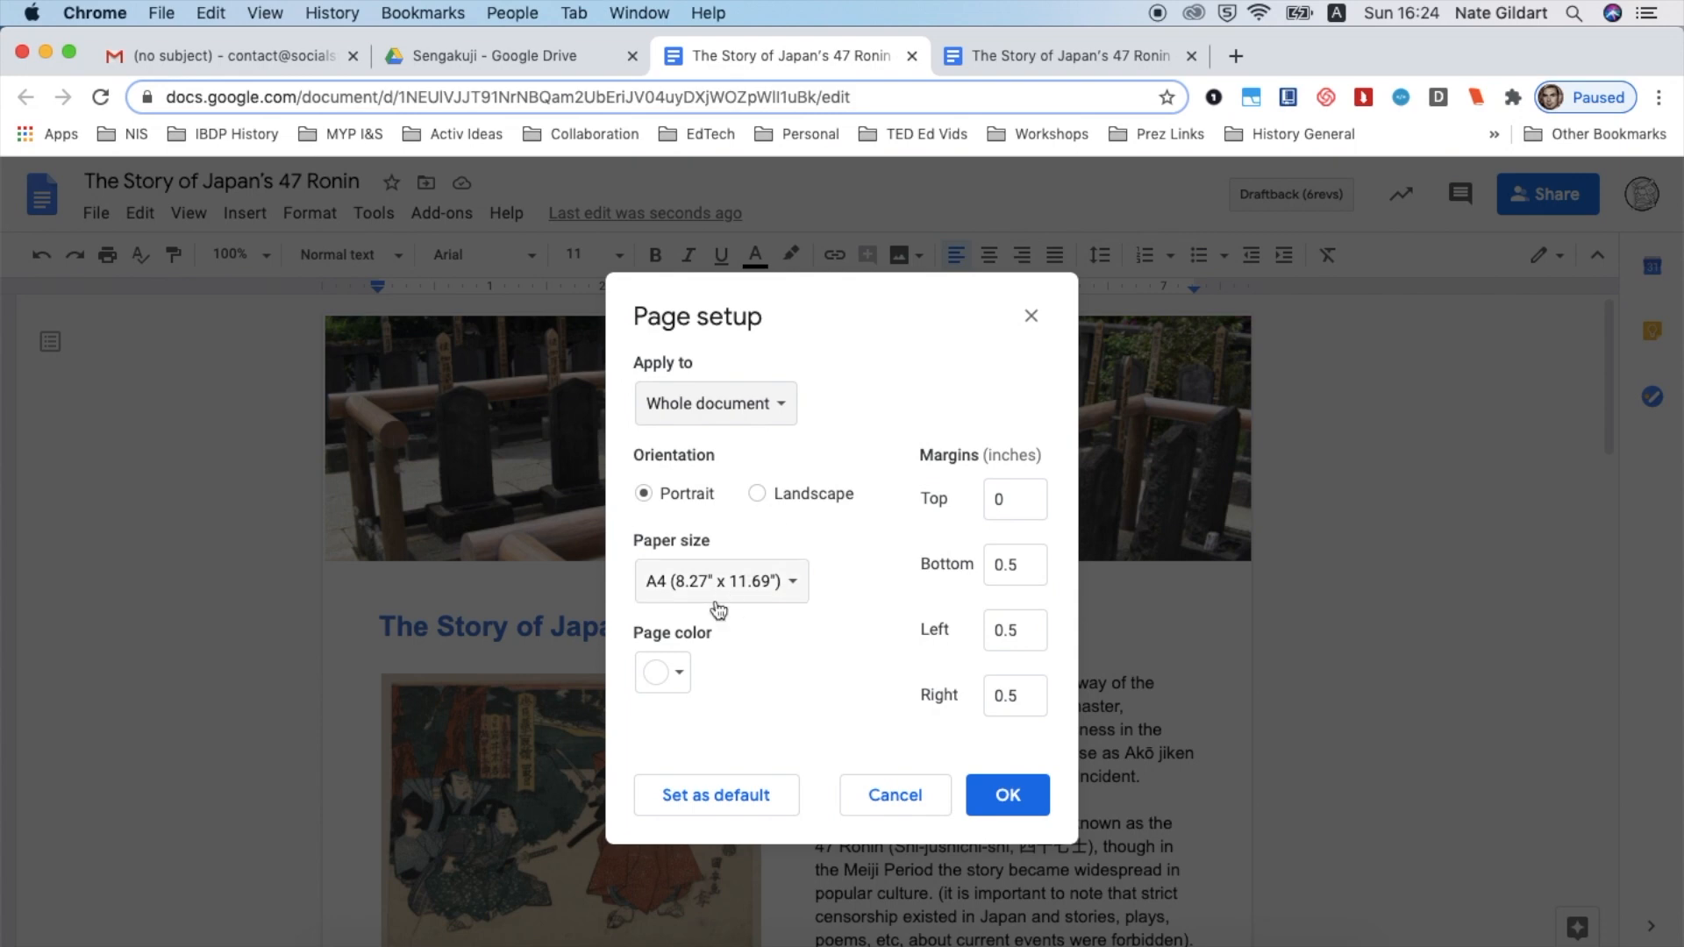
pyautogui.scroll(5, 671, 671)
pyautogui.scroll(-5, 671, 670)
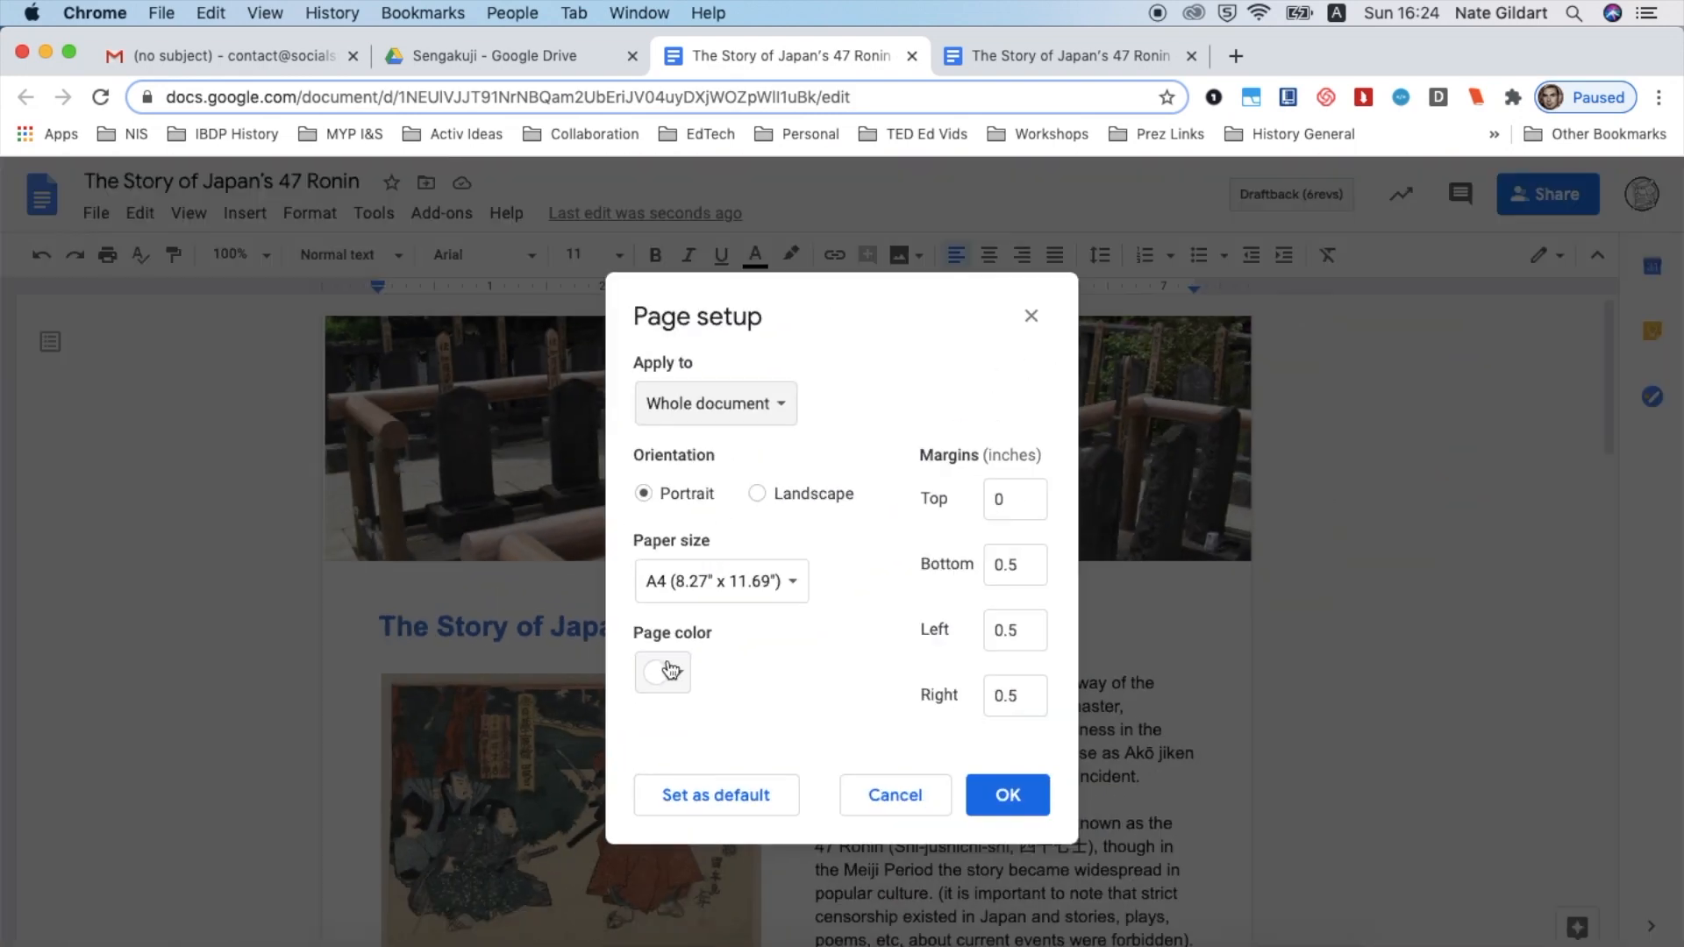
pyautogui.click(671, 671)
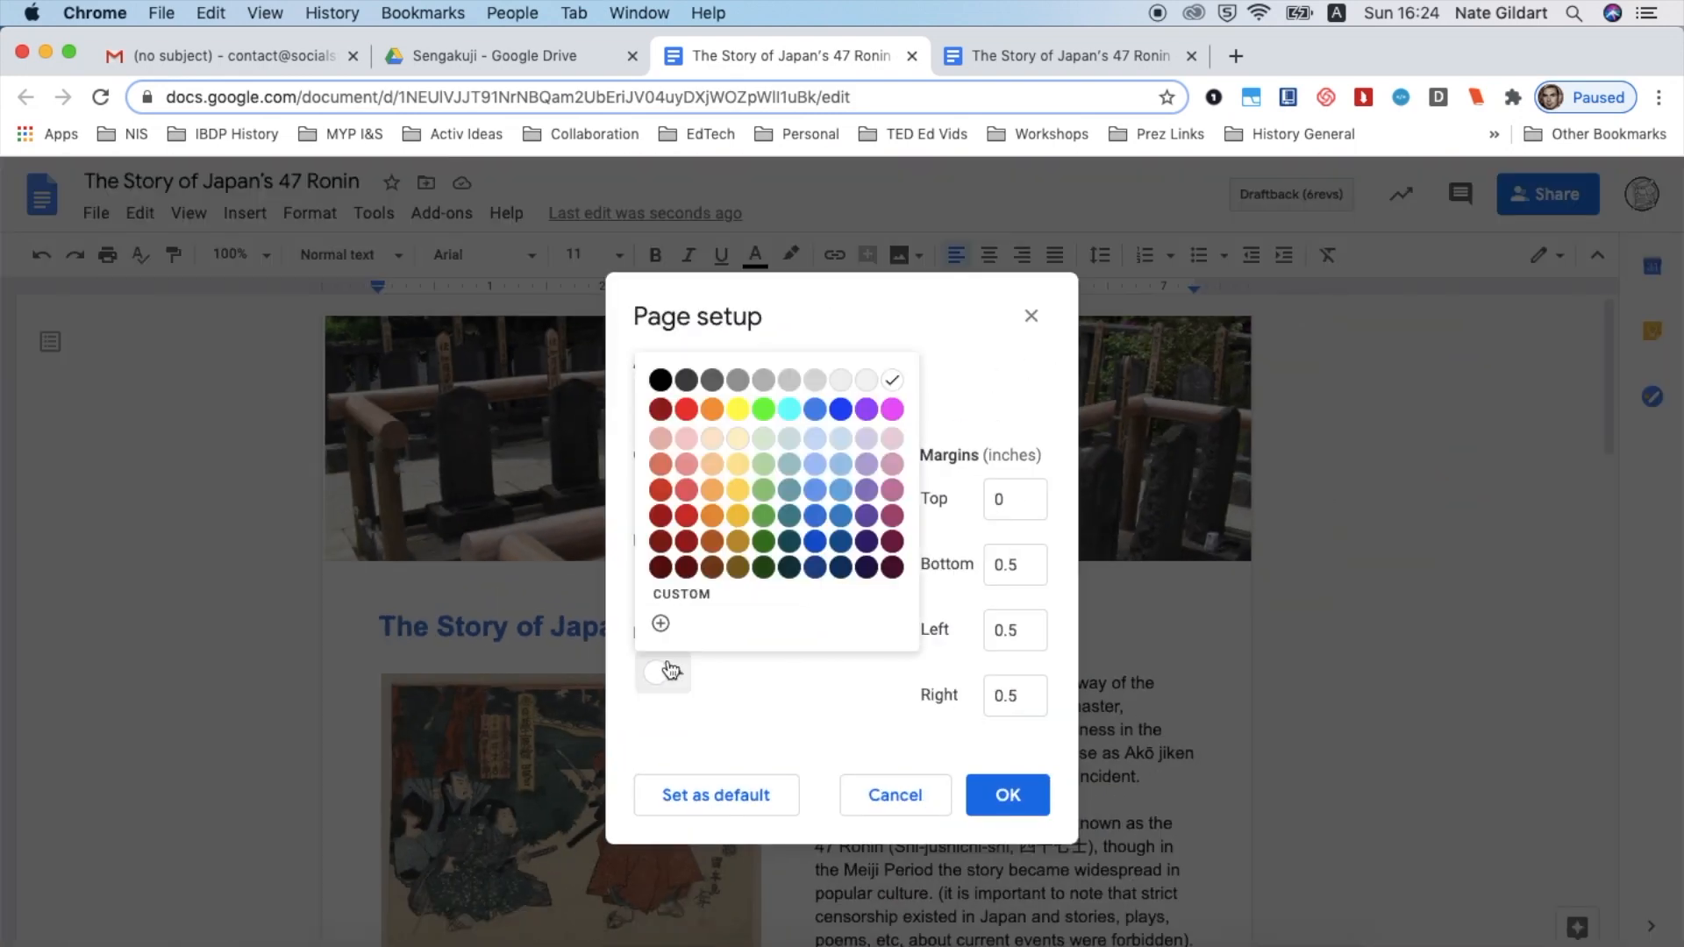
pyautogui.click(818, 438)
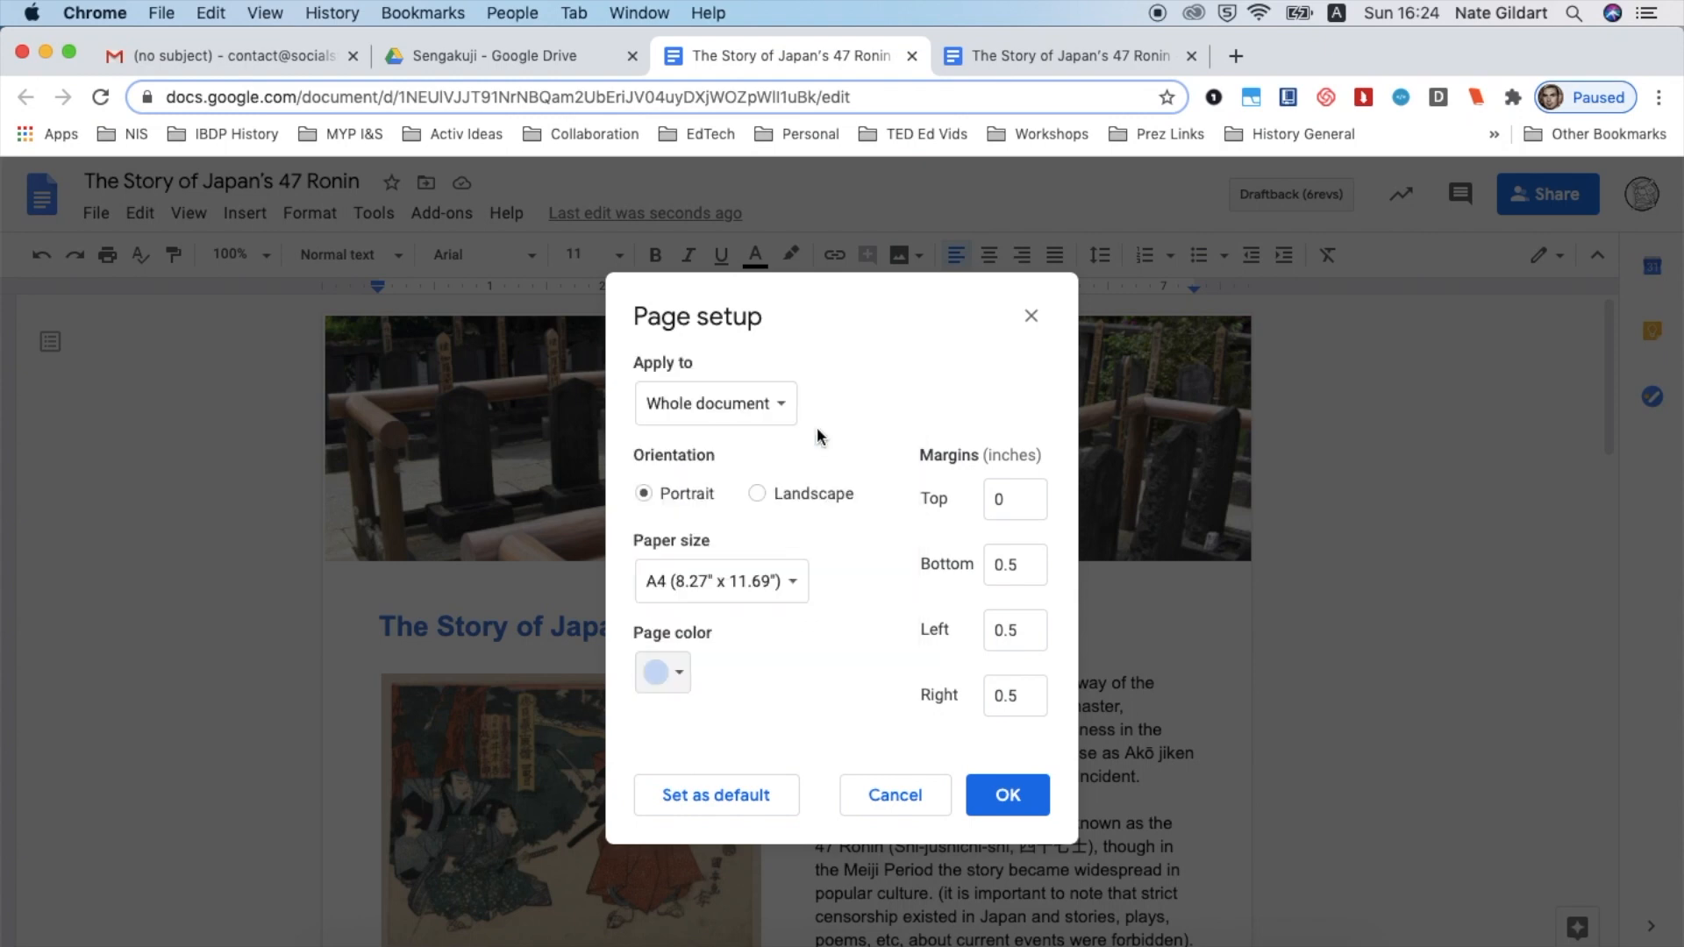
pyautogui.click(984, 795)
pyautogui.scroll(-6, 983, 789)
pyautogui.scroll(6, 539, 691)
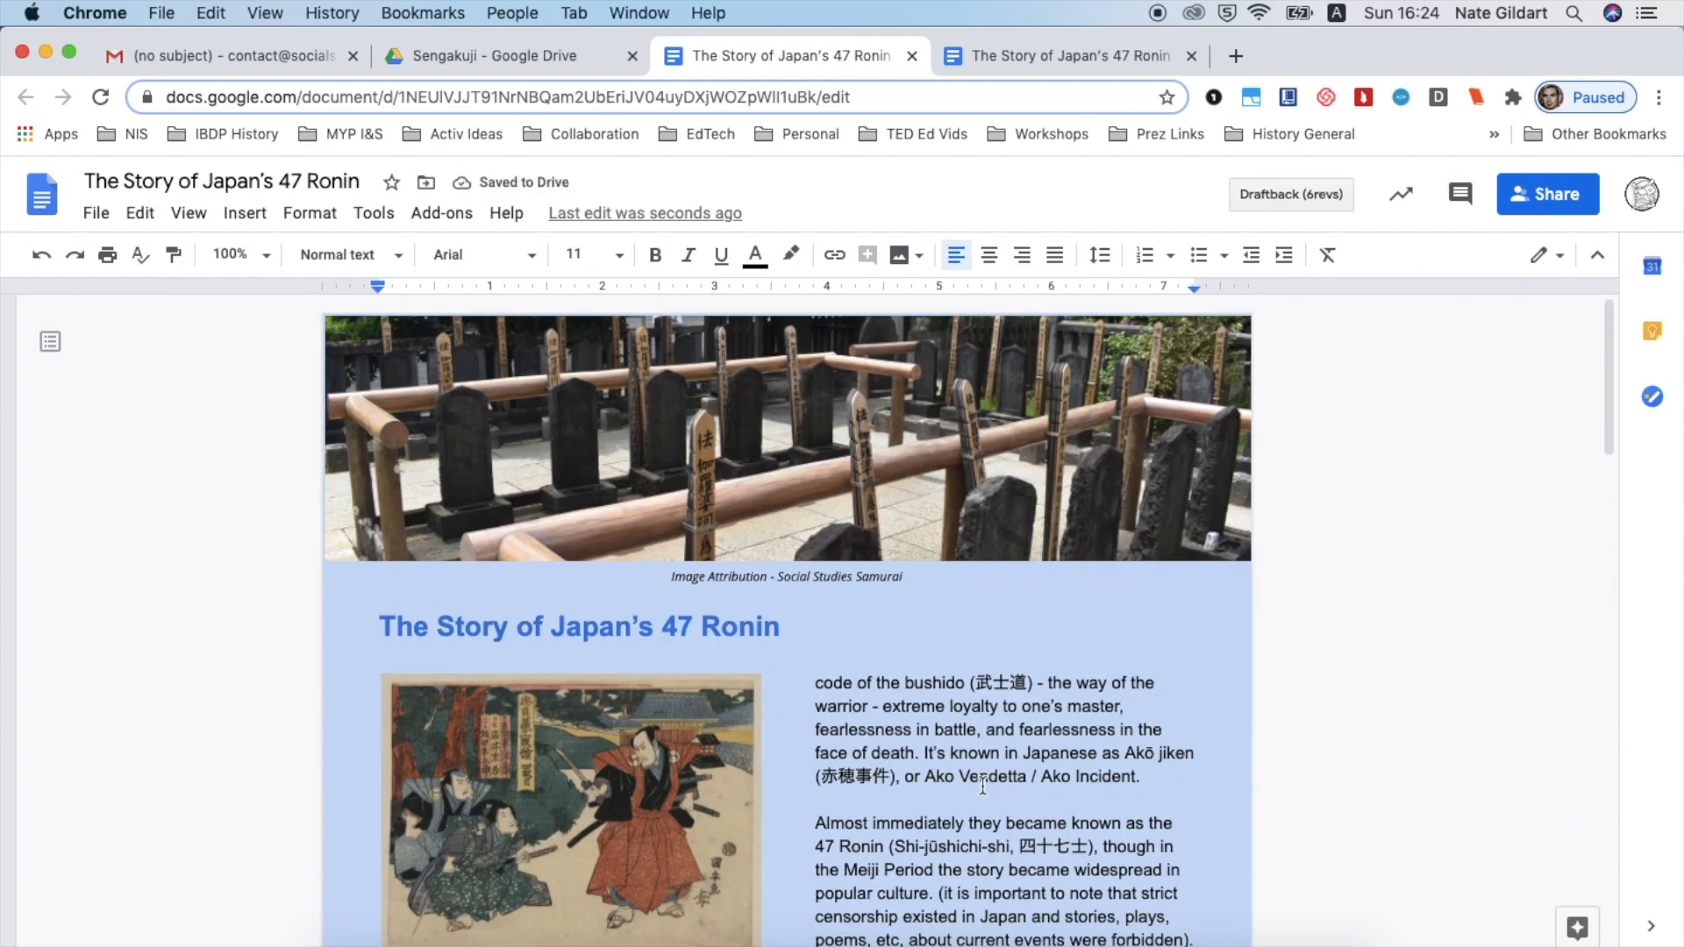
# - Try to lighten the whole document's page color to the custom blue #dde8fb
pyautogui.click(100, 212)
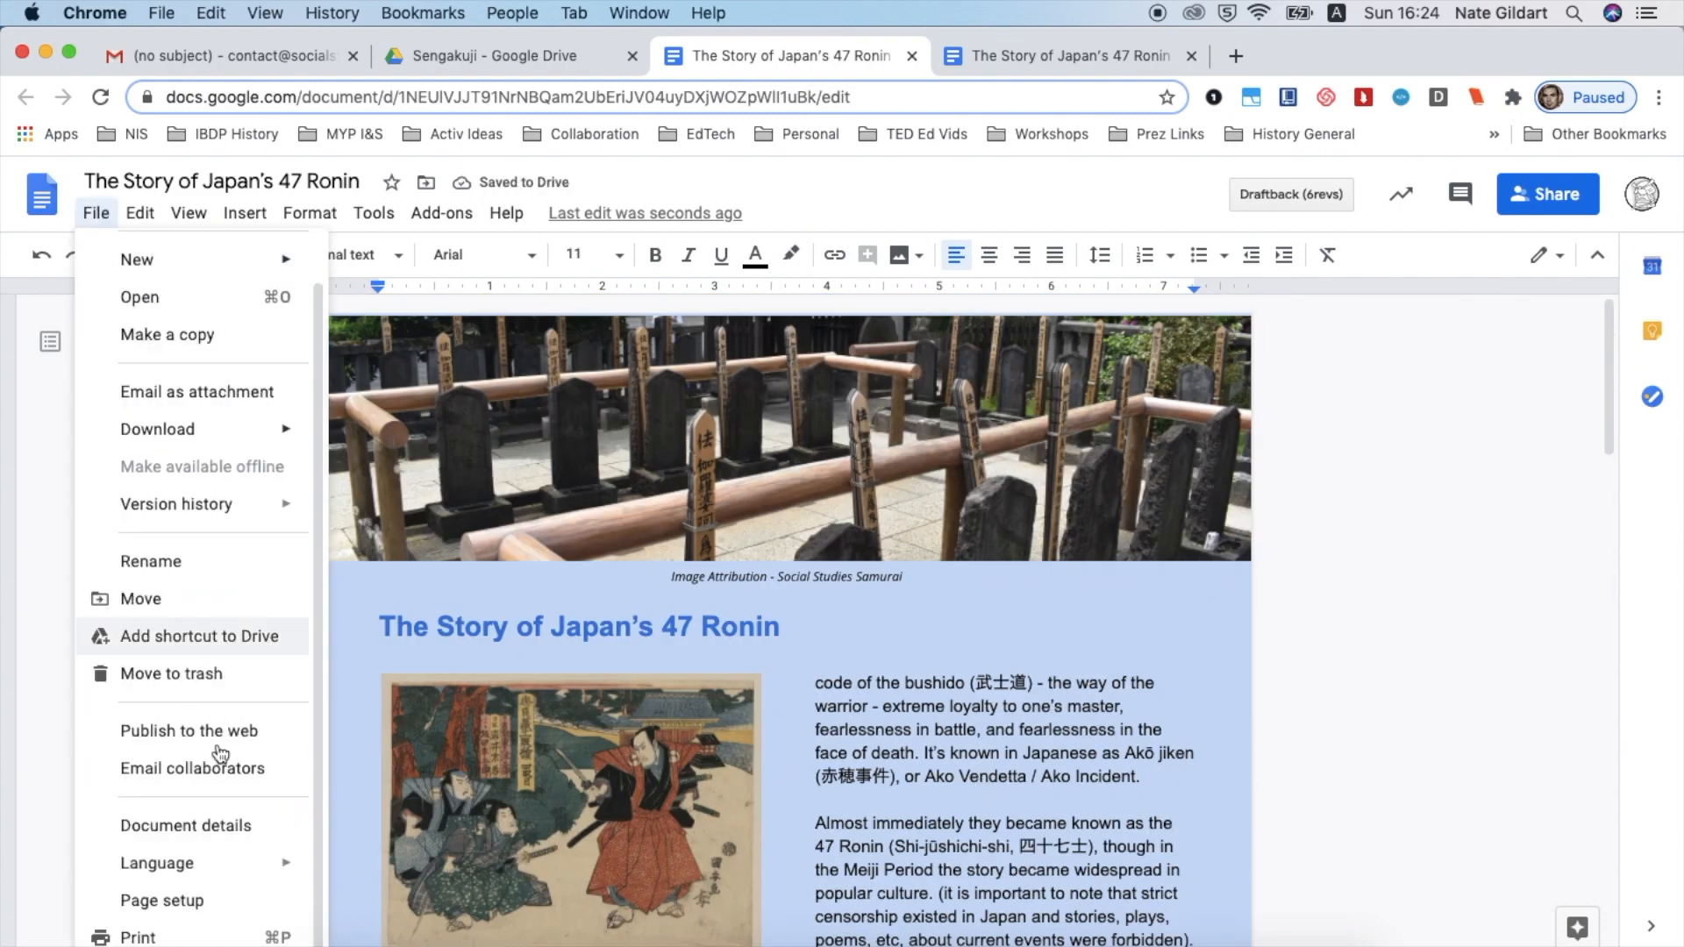
pyautogui.click(176, 894)
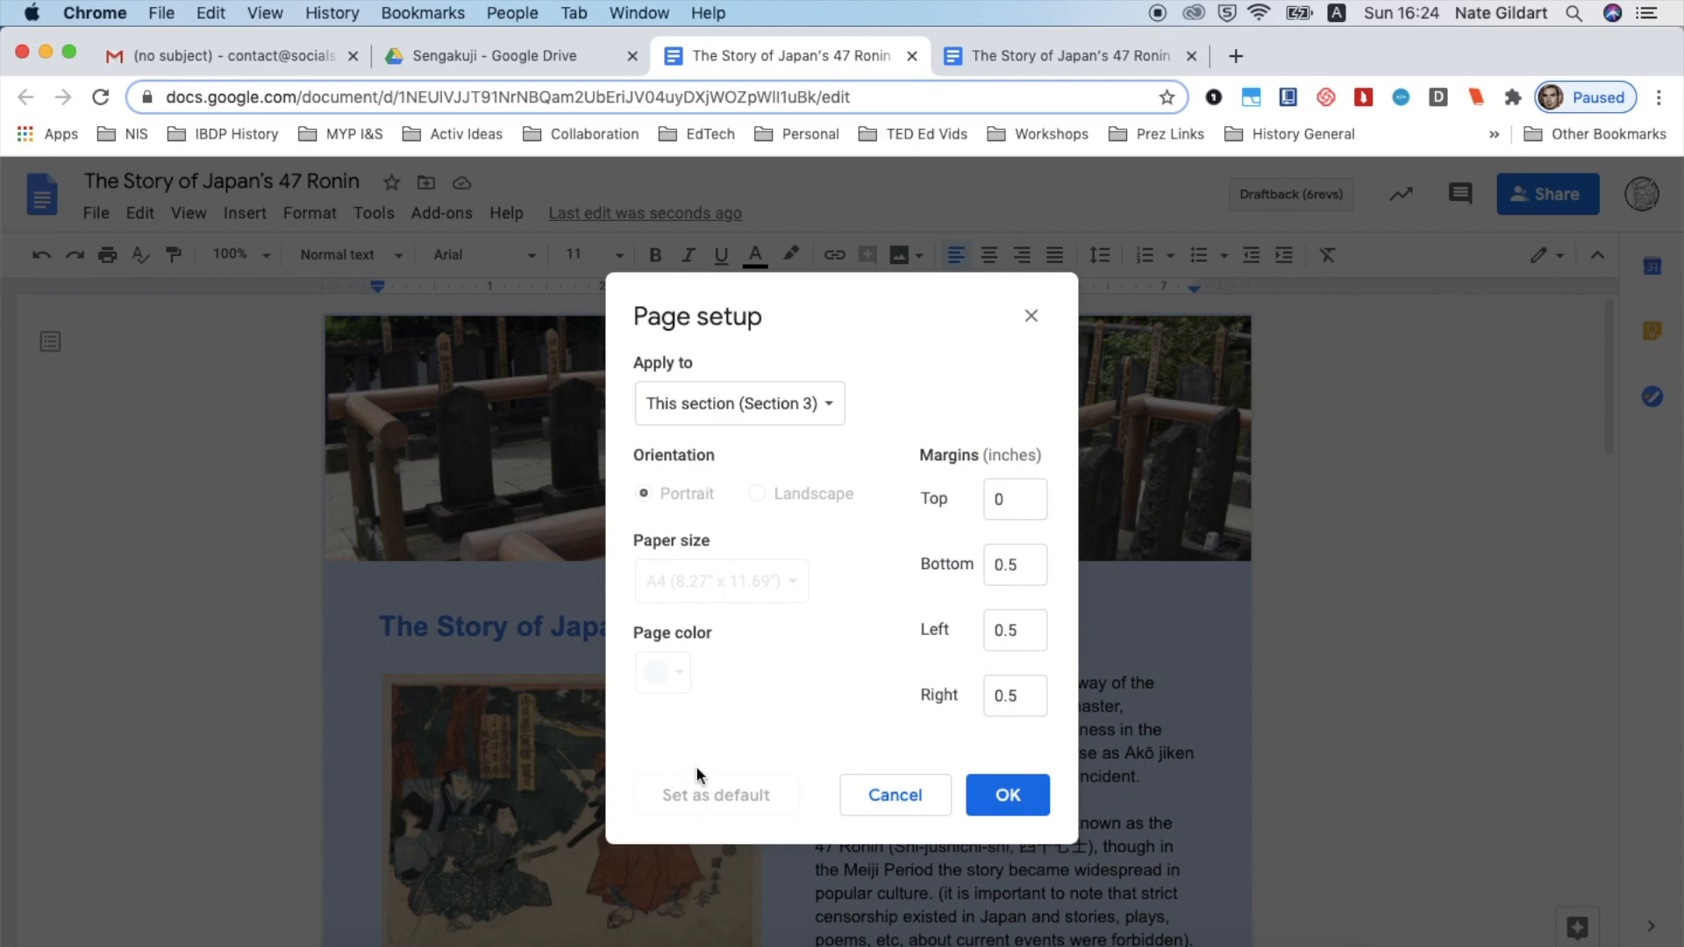
pyautogui.click(753, 402)
pyautogui.click(793, 363)
pyautogui.click(677, 683)
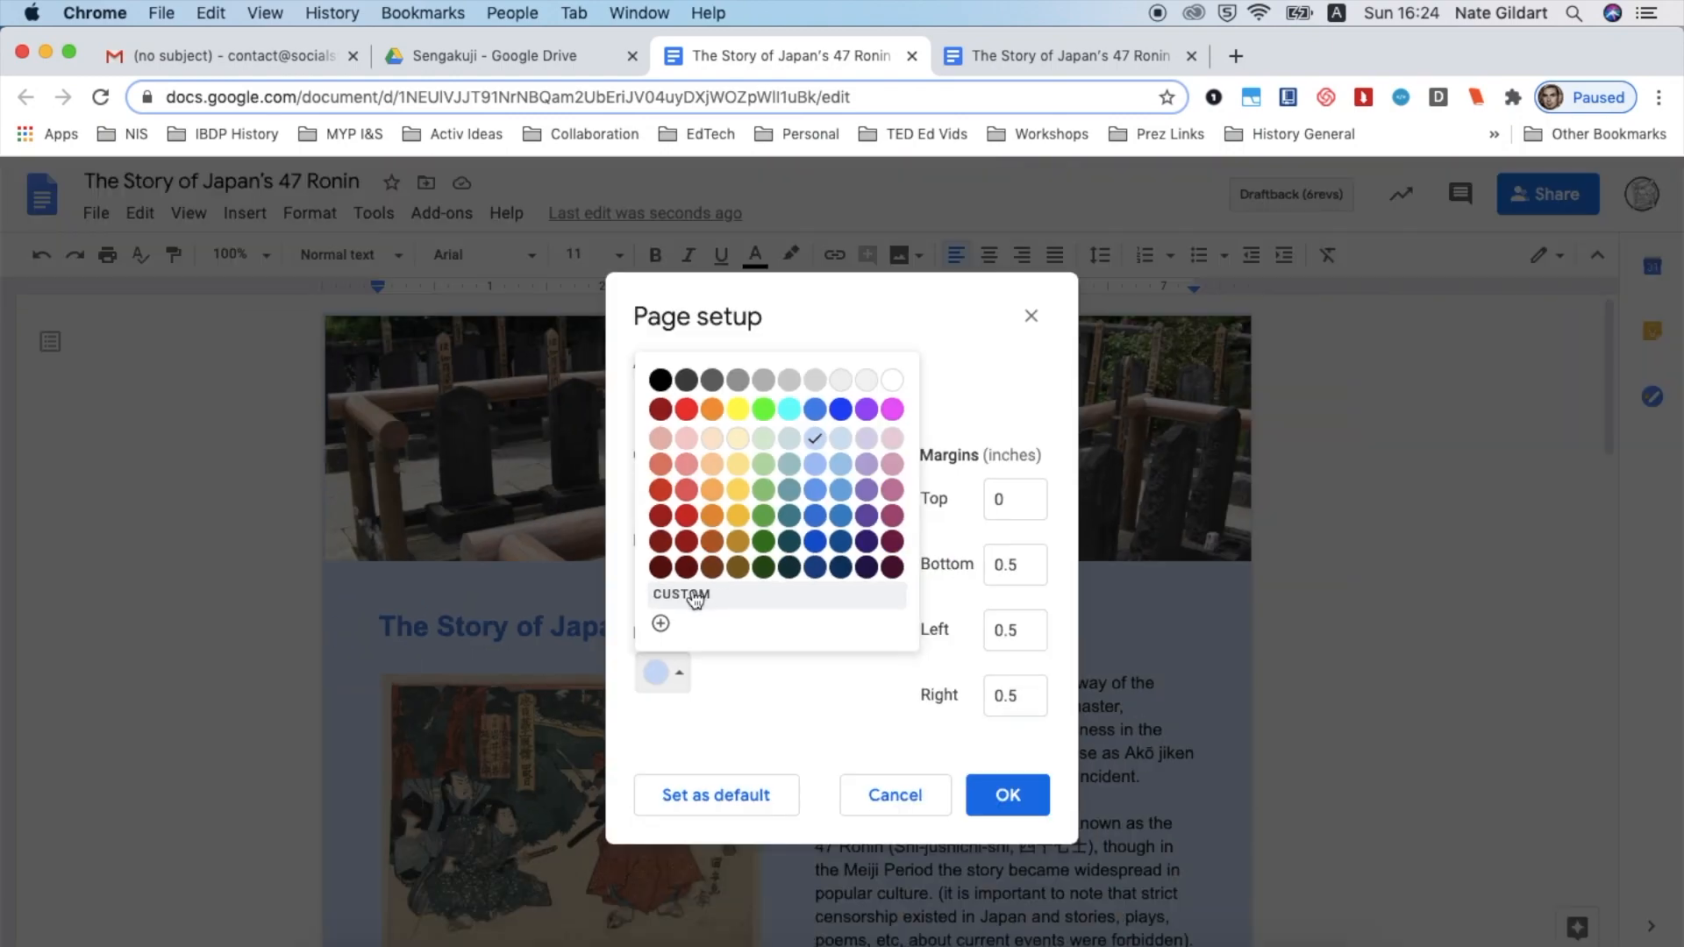
pyautogui.click(695, 597)
pyautogui.moveTo(769, 458); pyautogui.dragTo(755, 459)
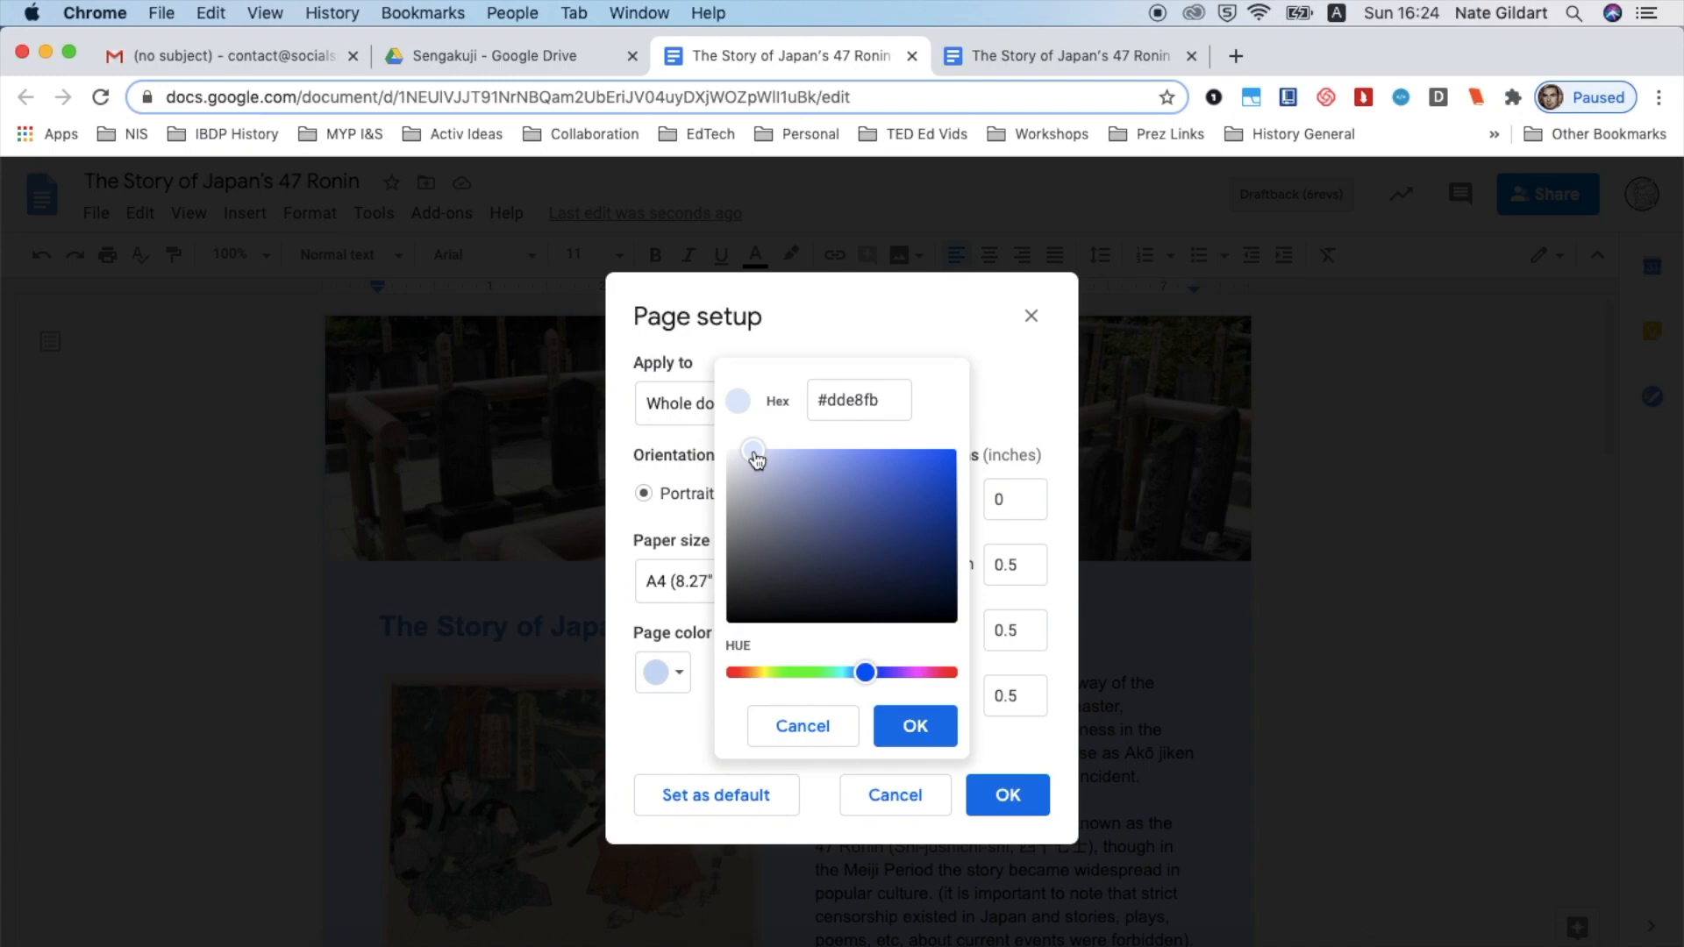
pyautogui.click(1007, 795)
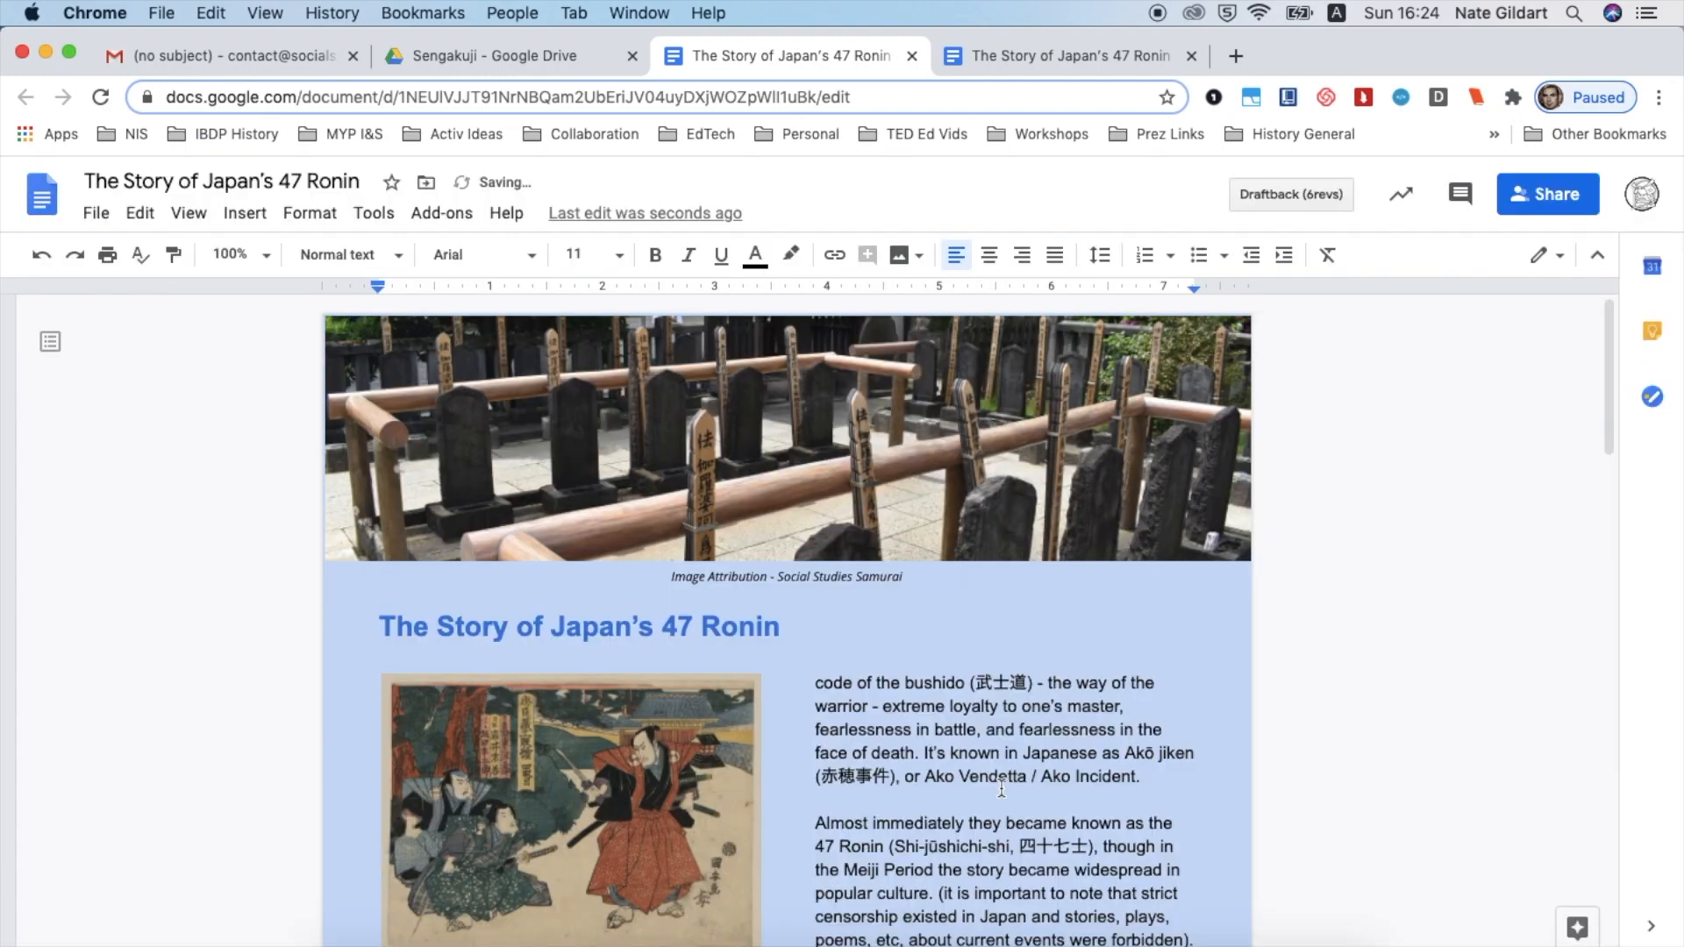
pyautogui.scroll(-10, 1002, 789)
pyautogui.scroll(10, 1002, 789)
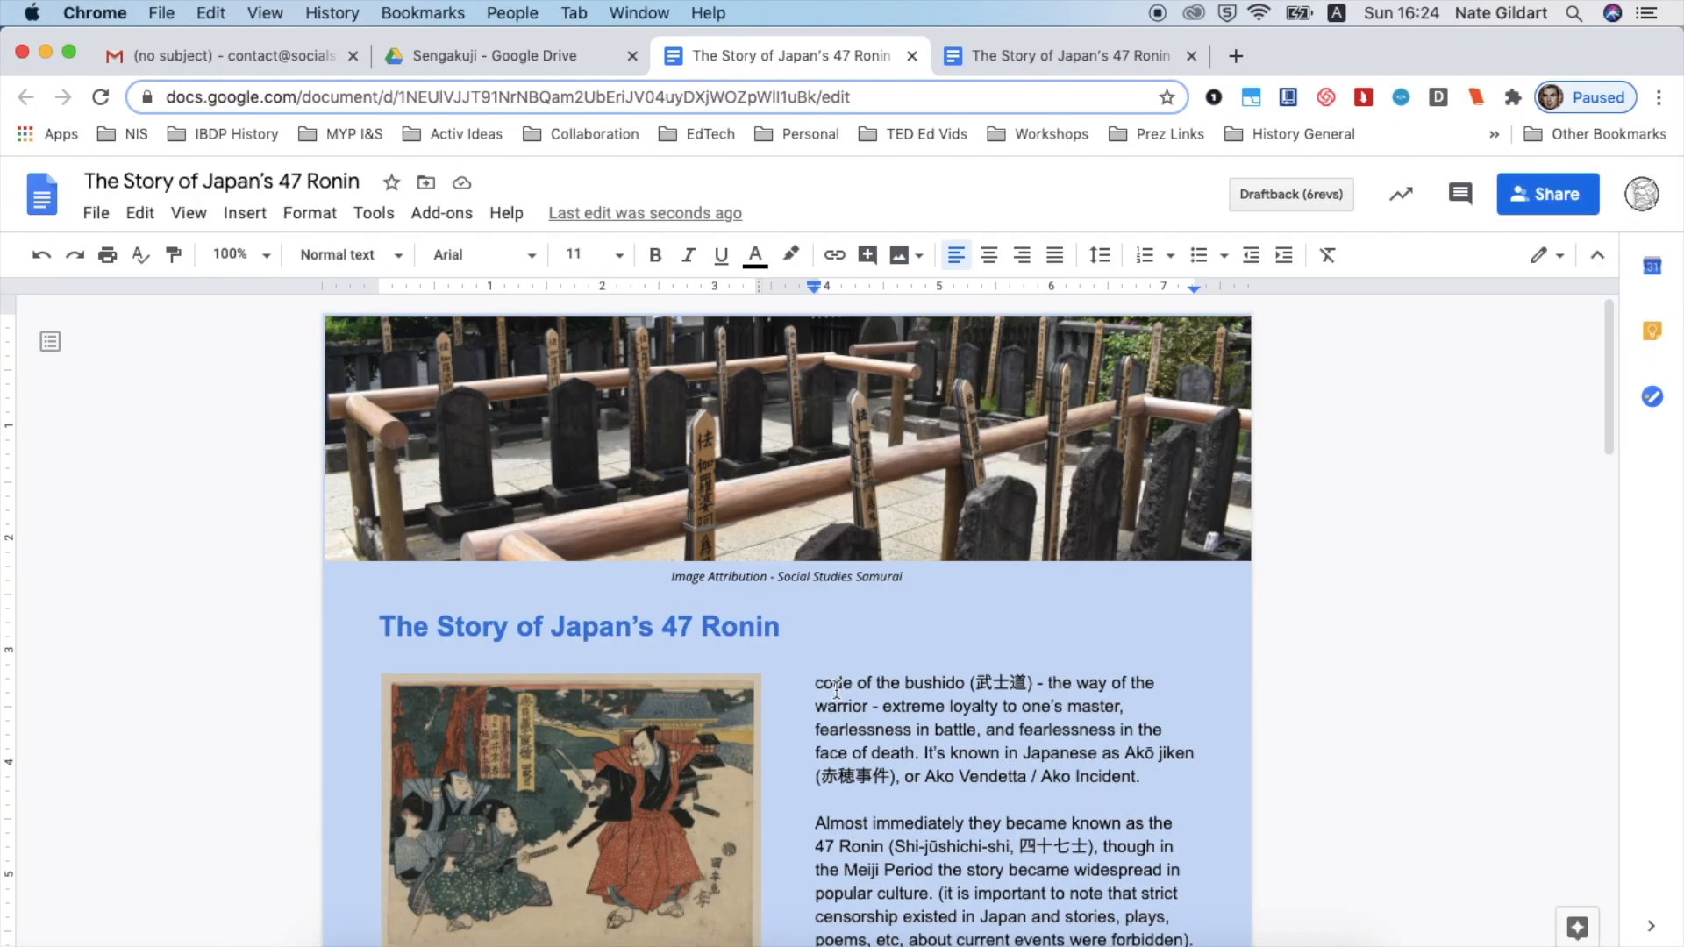
# - Download the document as a PDF named "The Story of Japan's 47 Ronin (1)" to the Desktop
pyautogui.click(102, 217)
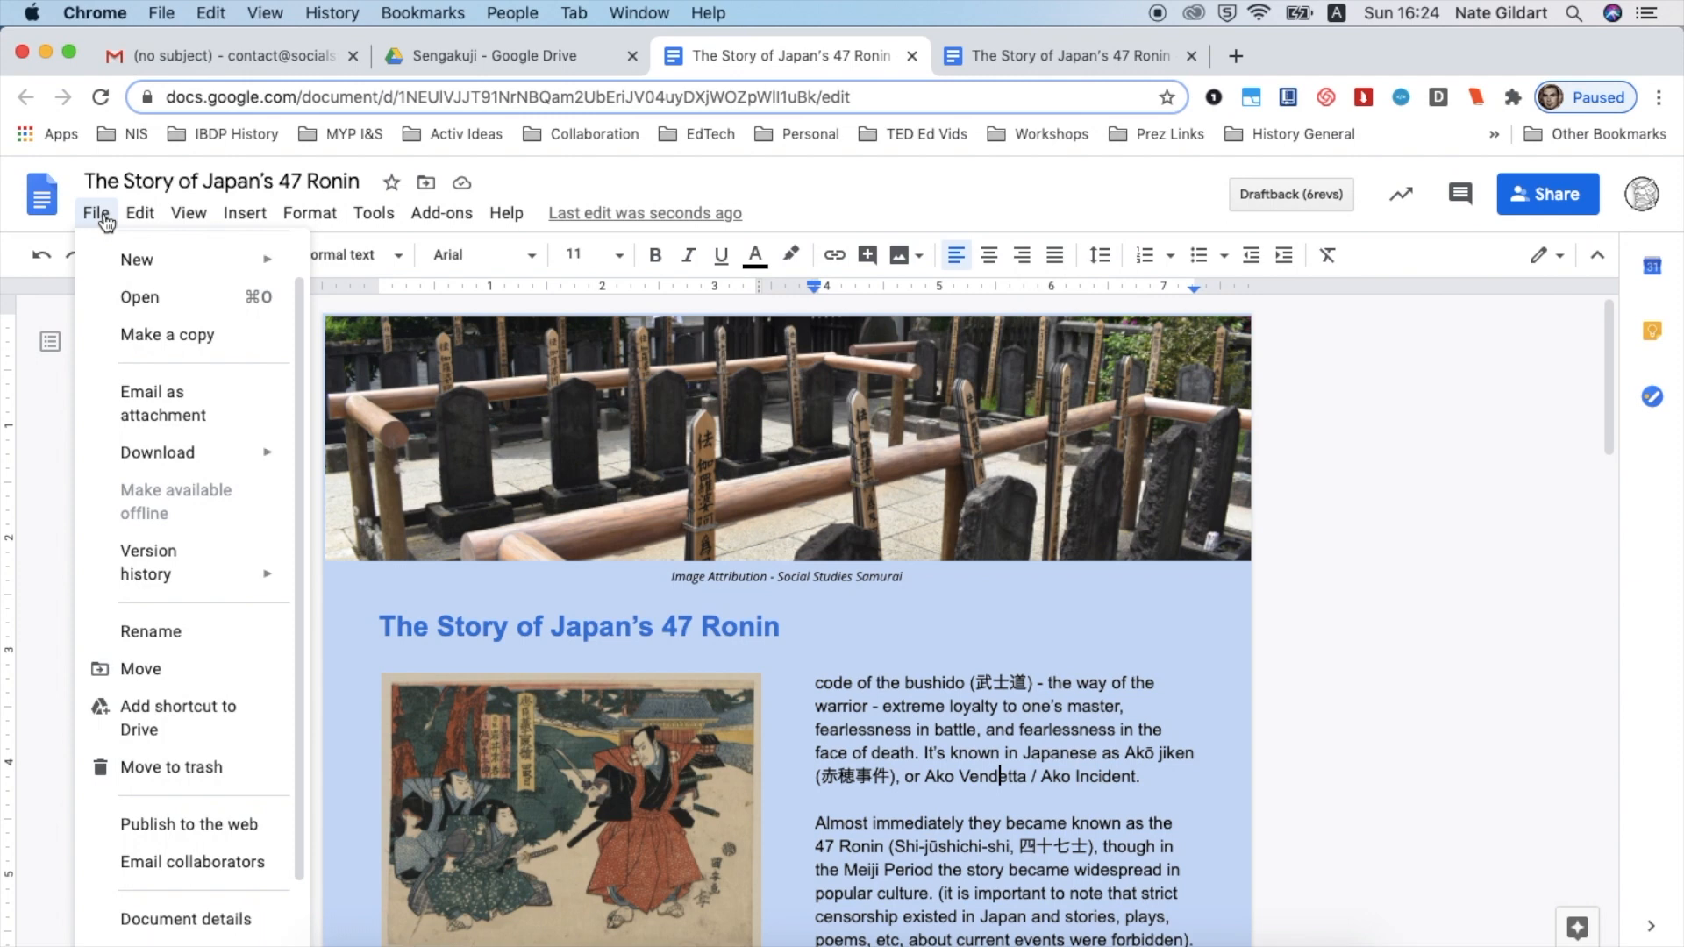
pyautogui.moveTo(198, 435)
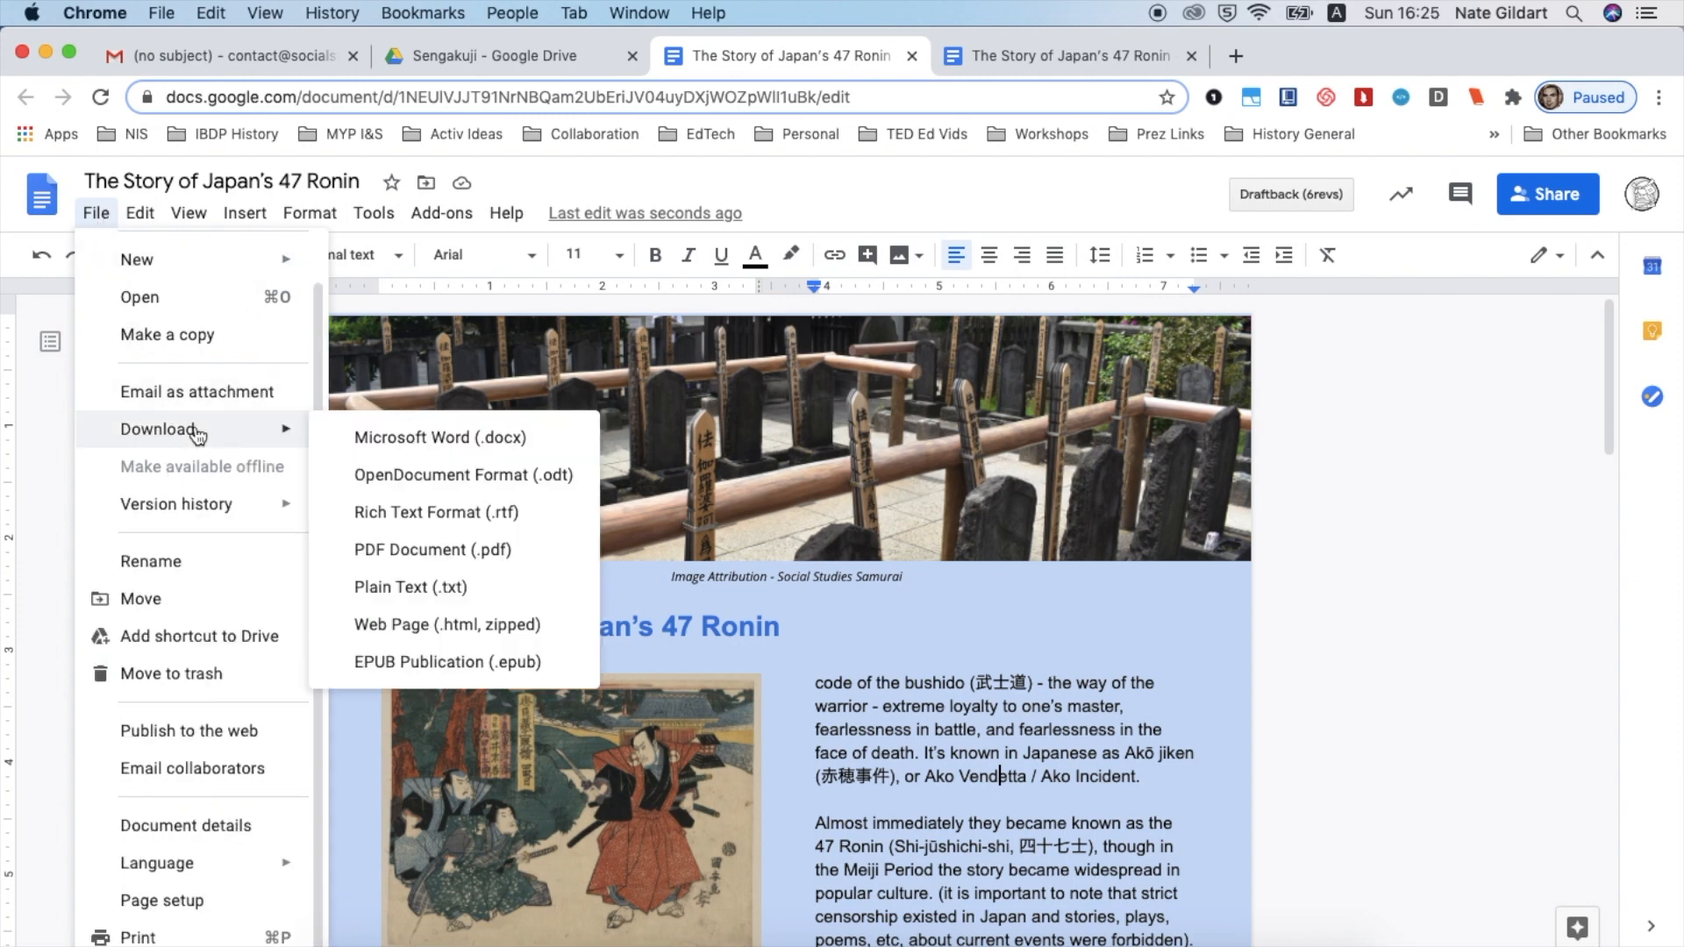
pyautogui.click(425, 552)
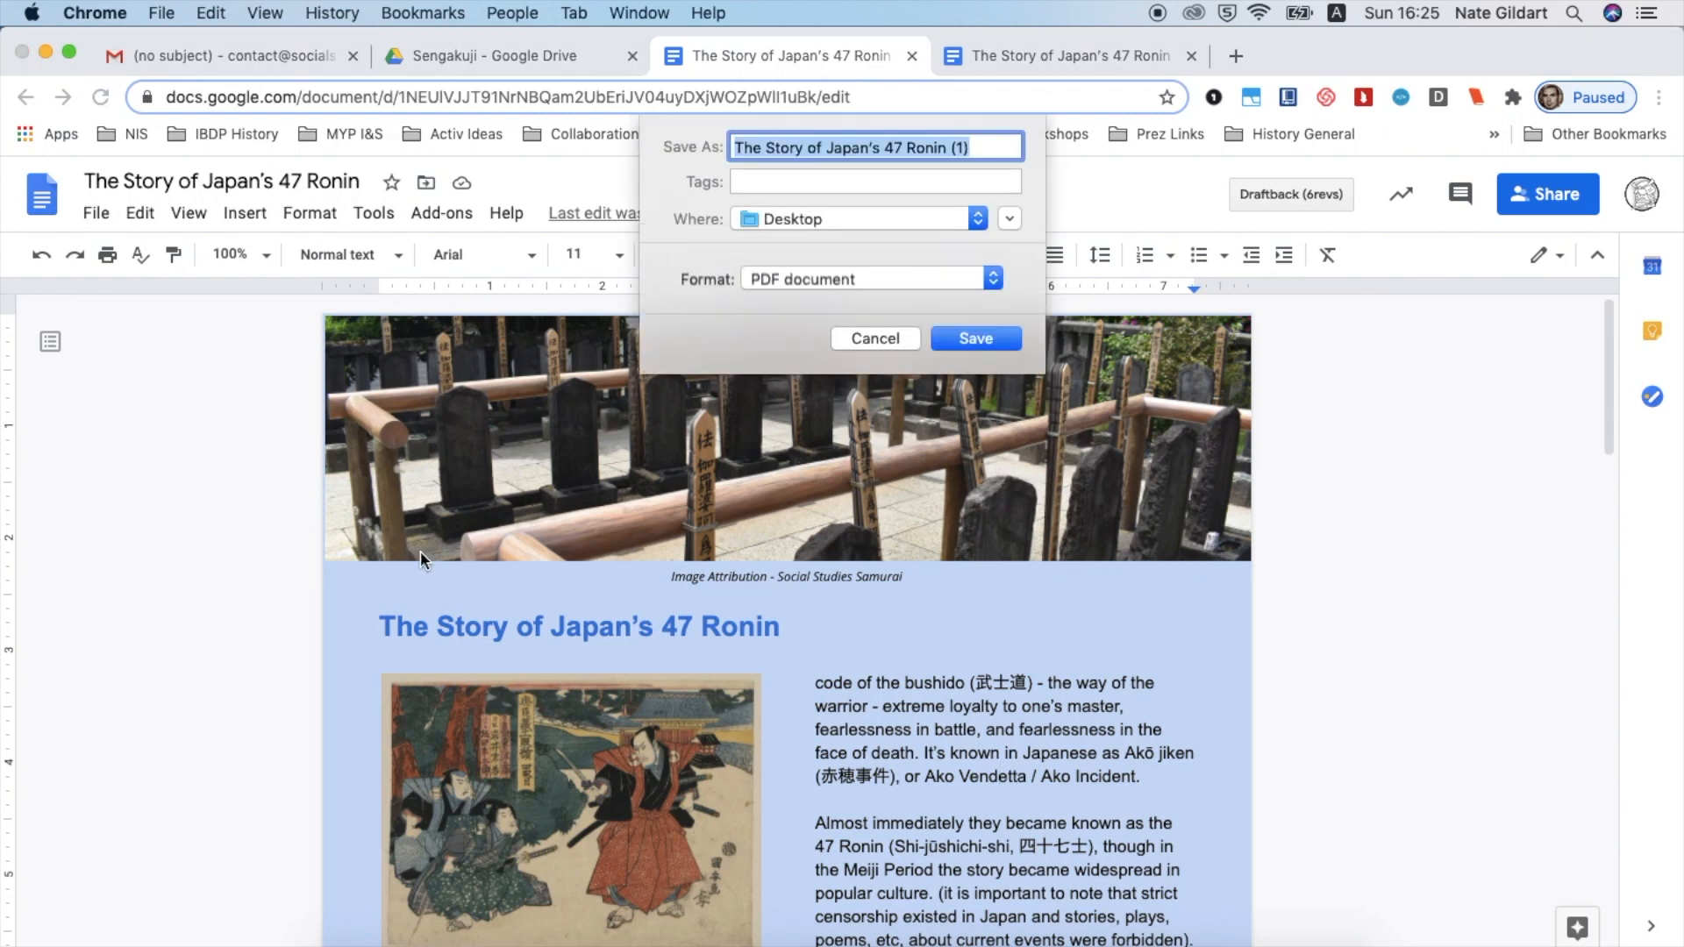
pyautogui.press('Return')
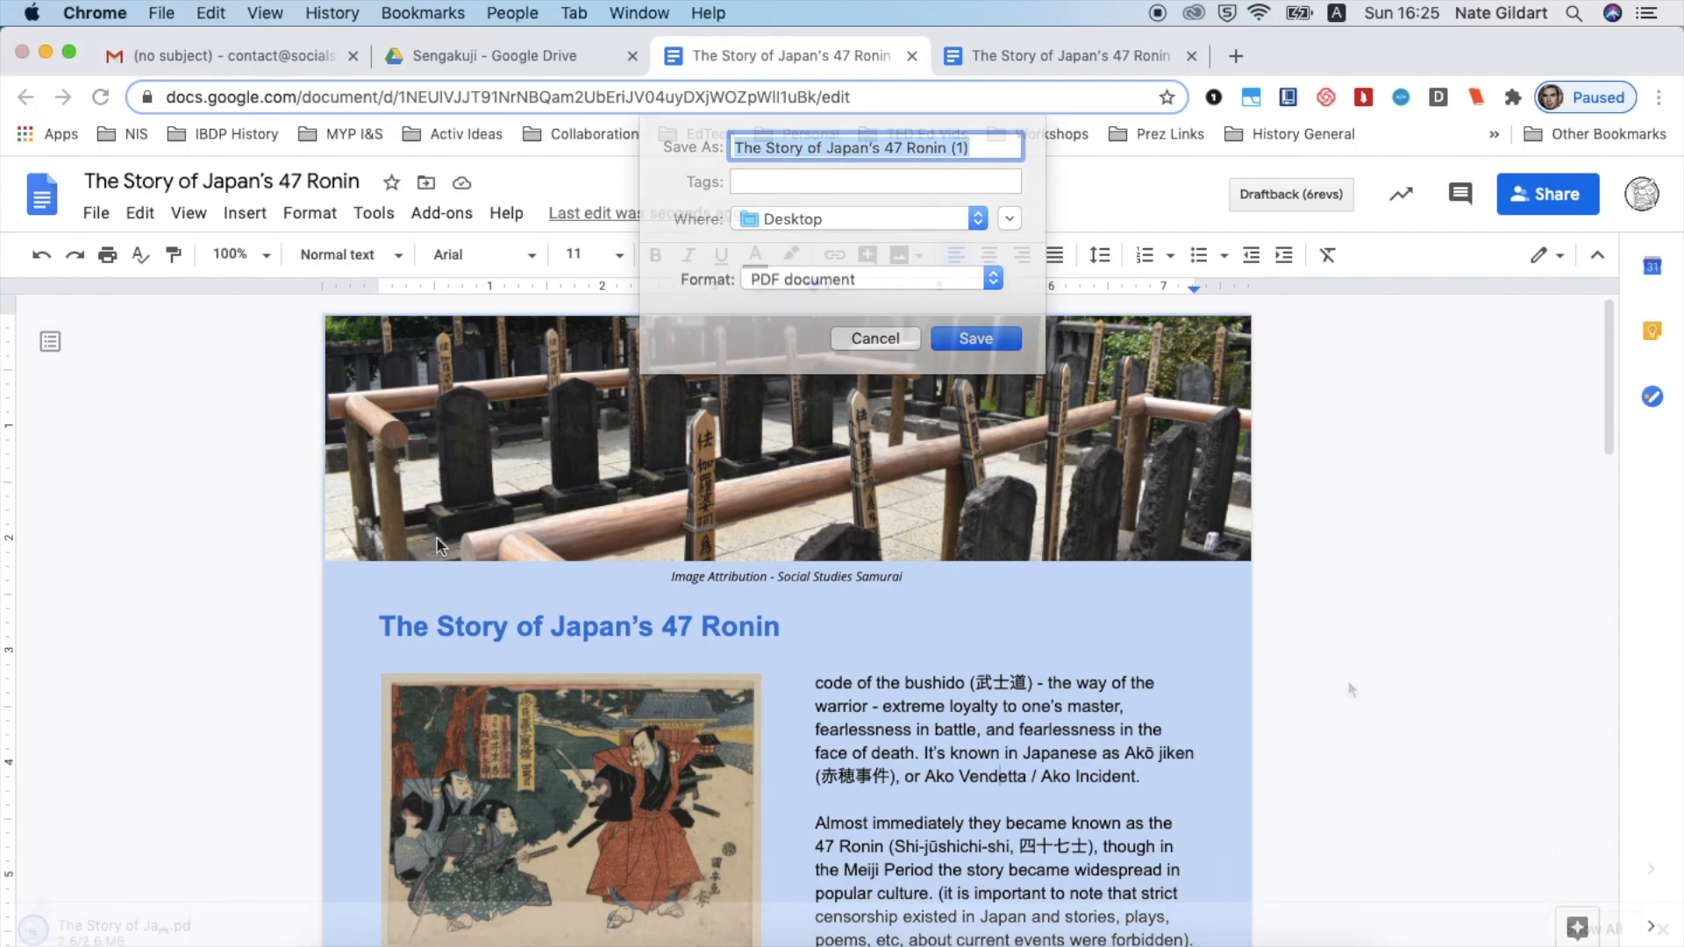
# - Review the finished HyperDoc from the introduction through the instructions and tasks to the extra resource links
pyautogui.scroll(-5, 1347, 679)
pyautogui.scroll(-10, 1347, 678)
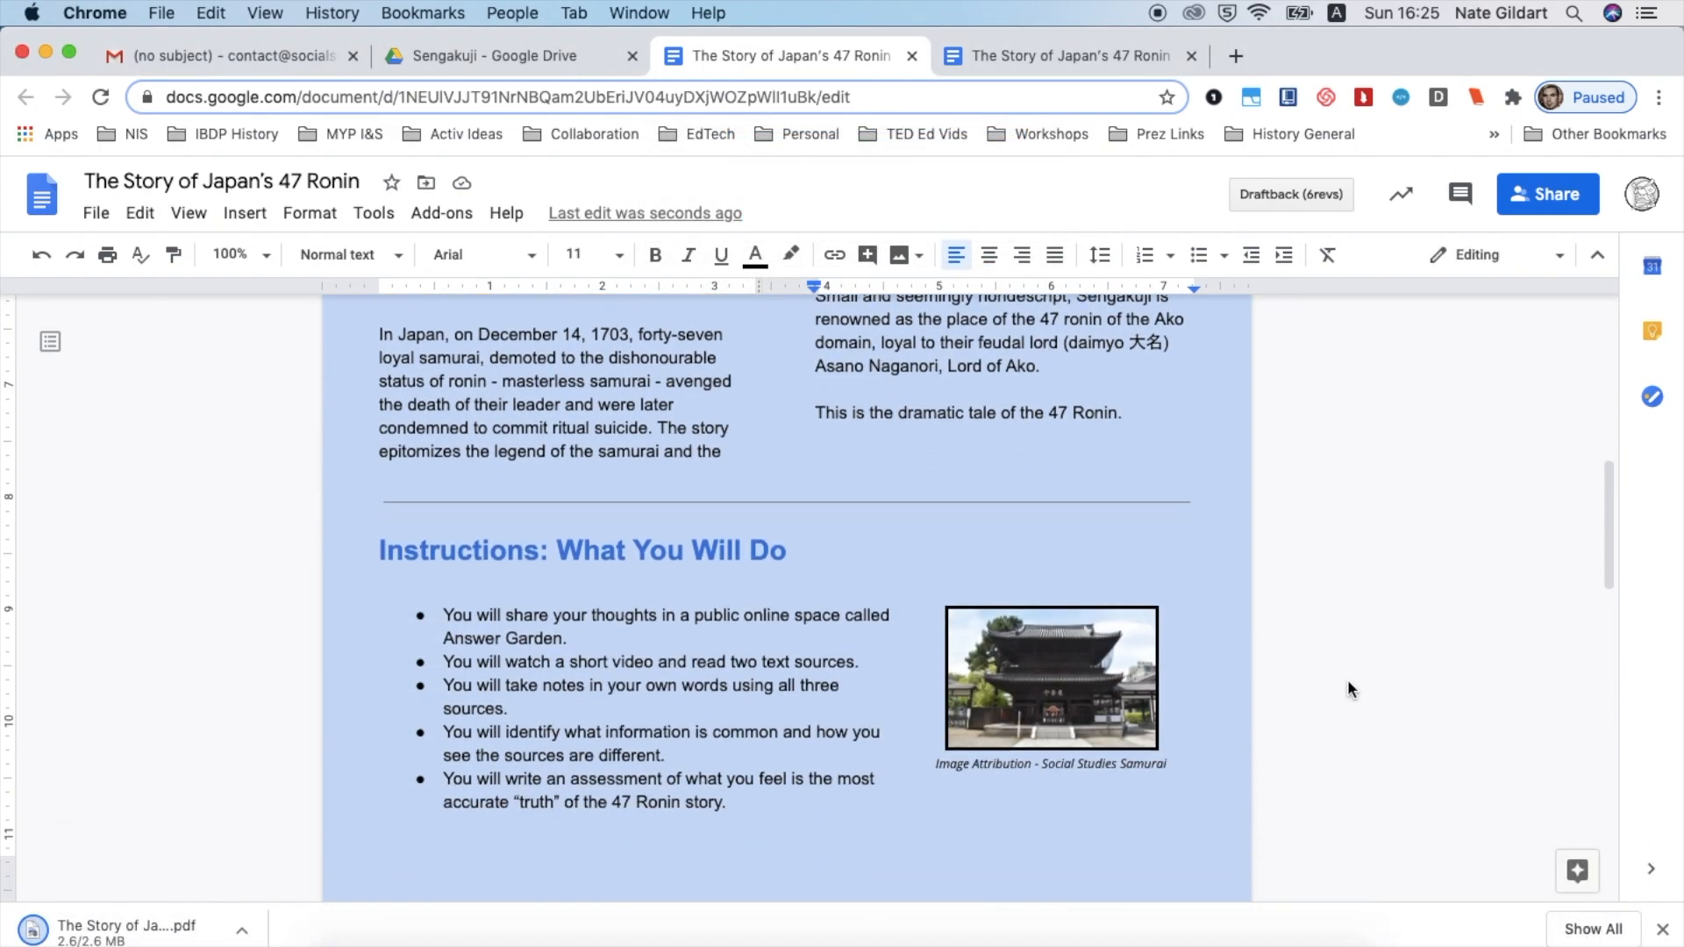
pyautogui.scroll(-6, 1347, 682)
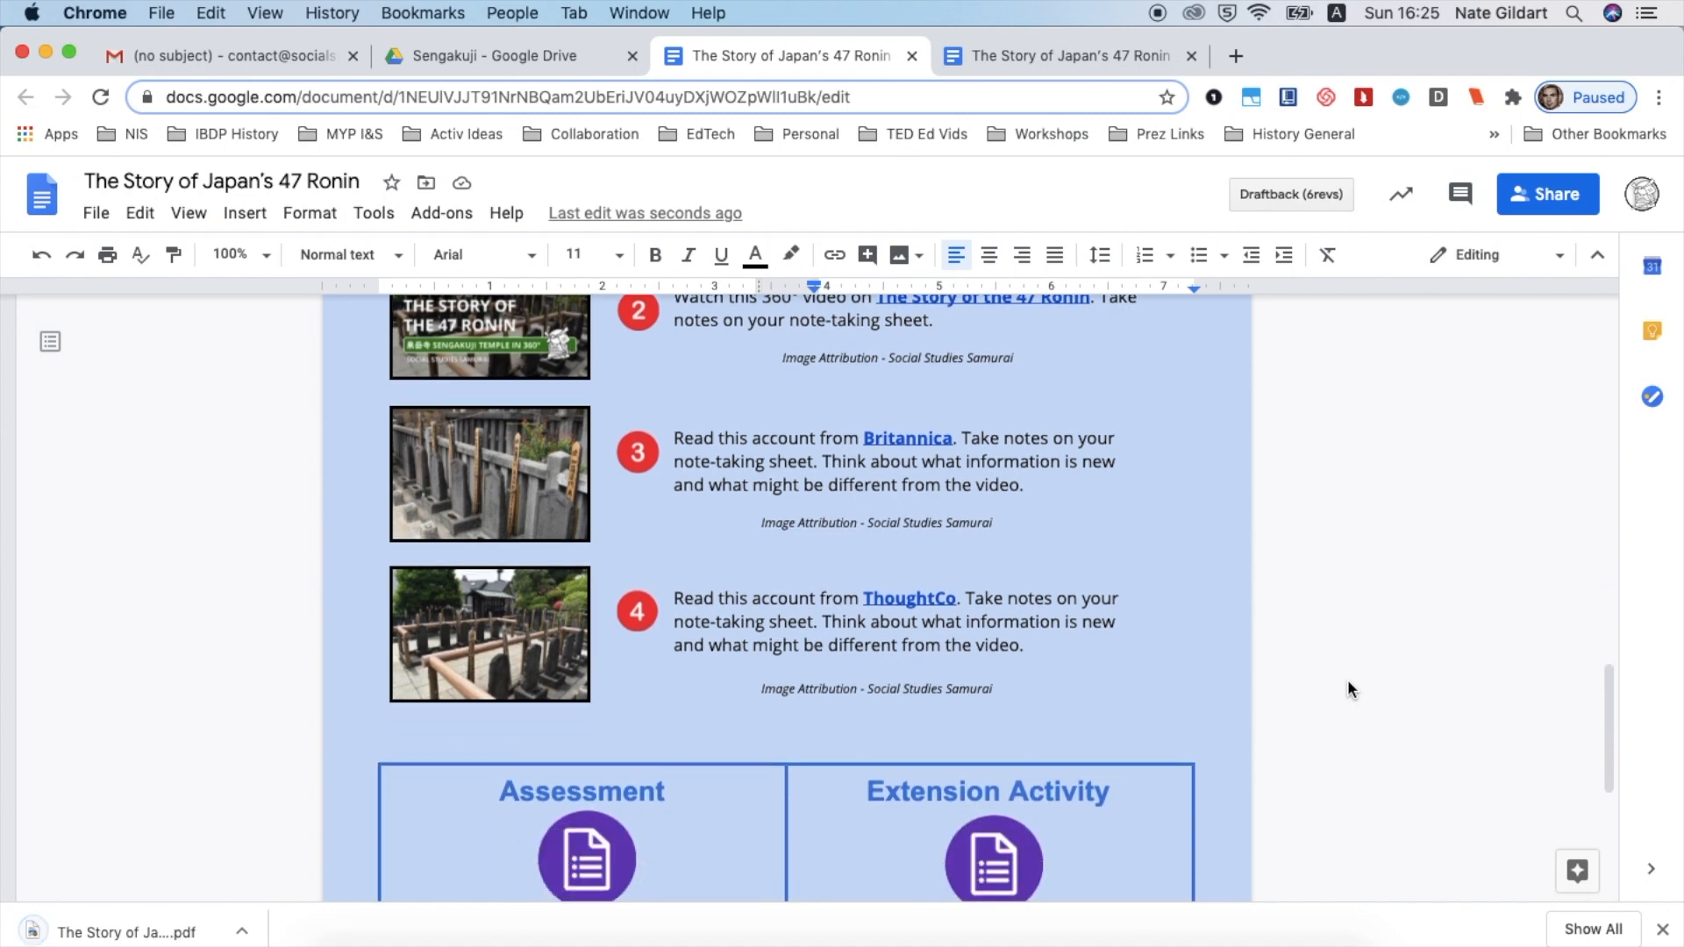
pyautogui.scroll(-2, 1347, 688)
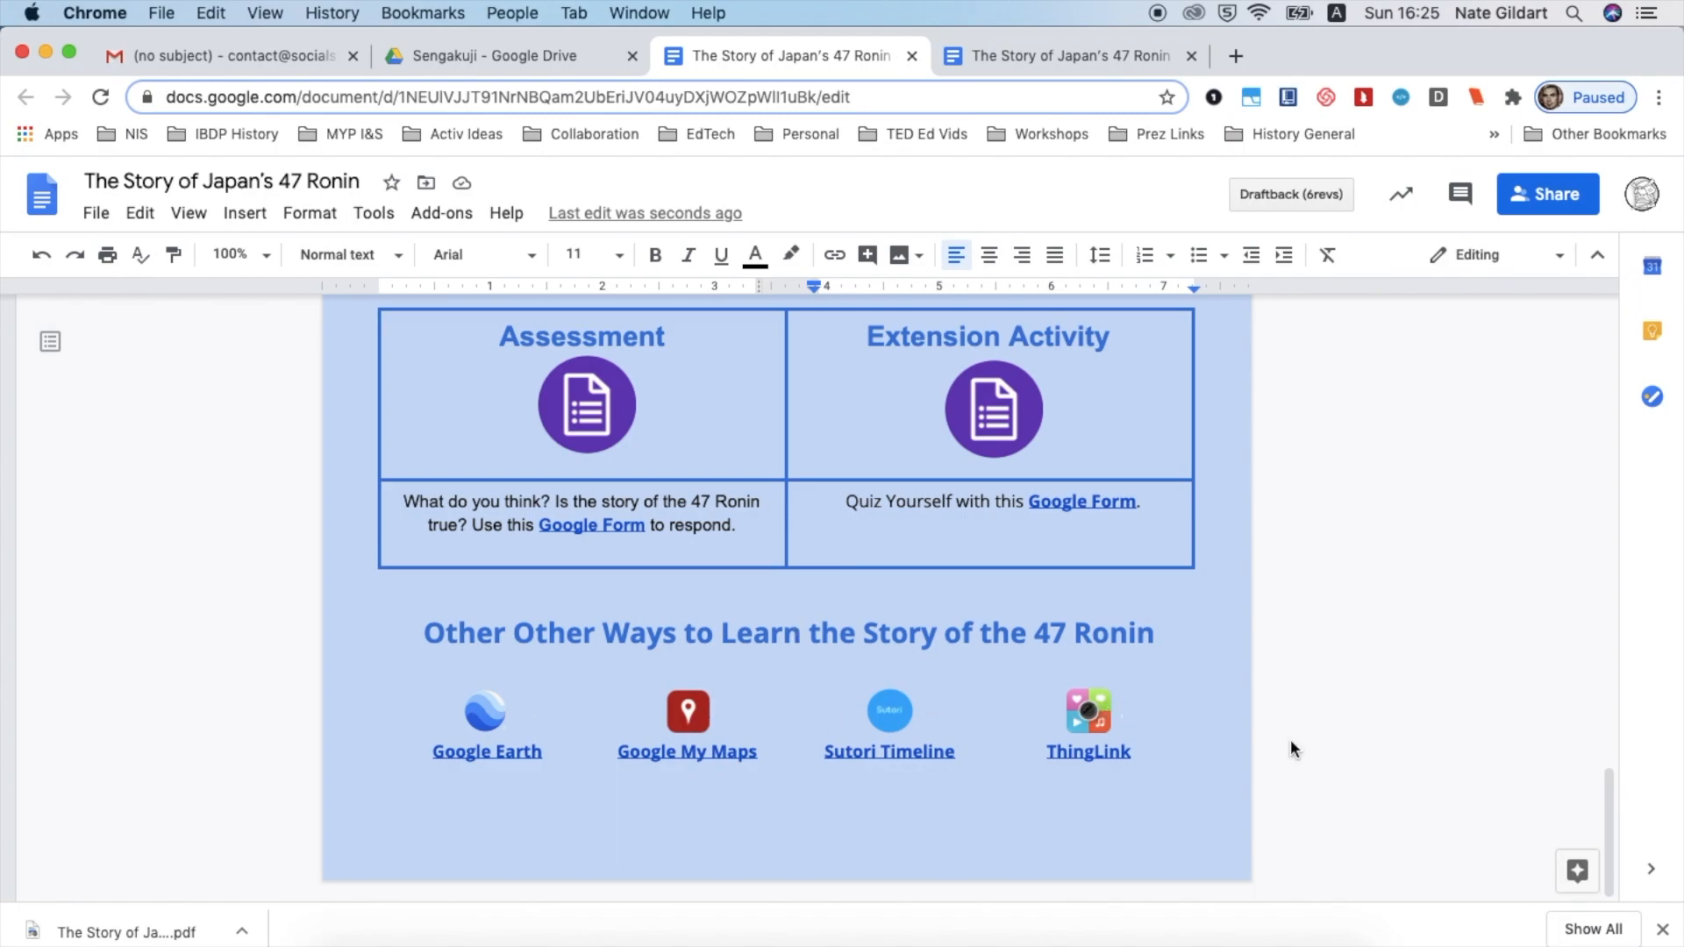
pyautogui.scroll(14, 1291, 742)
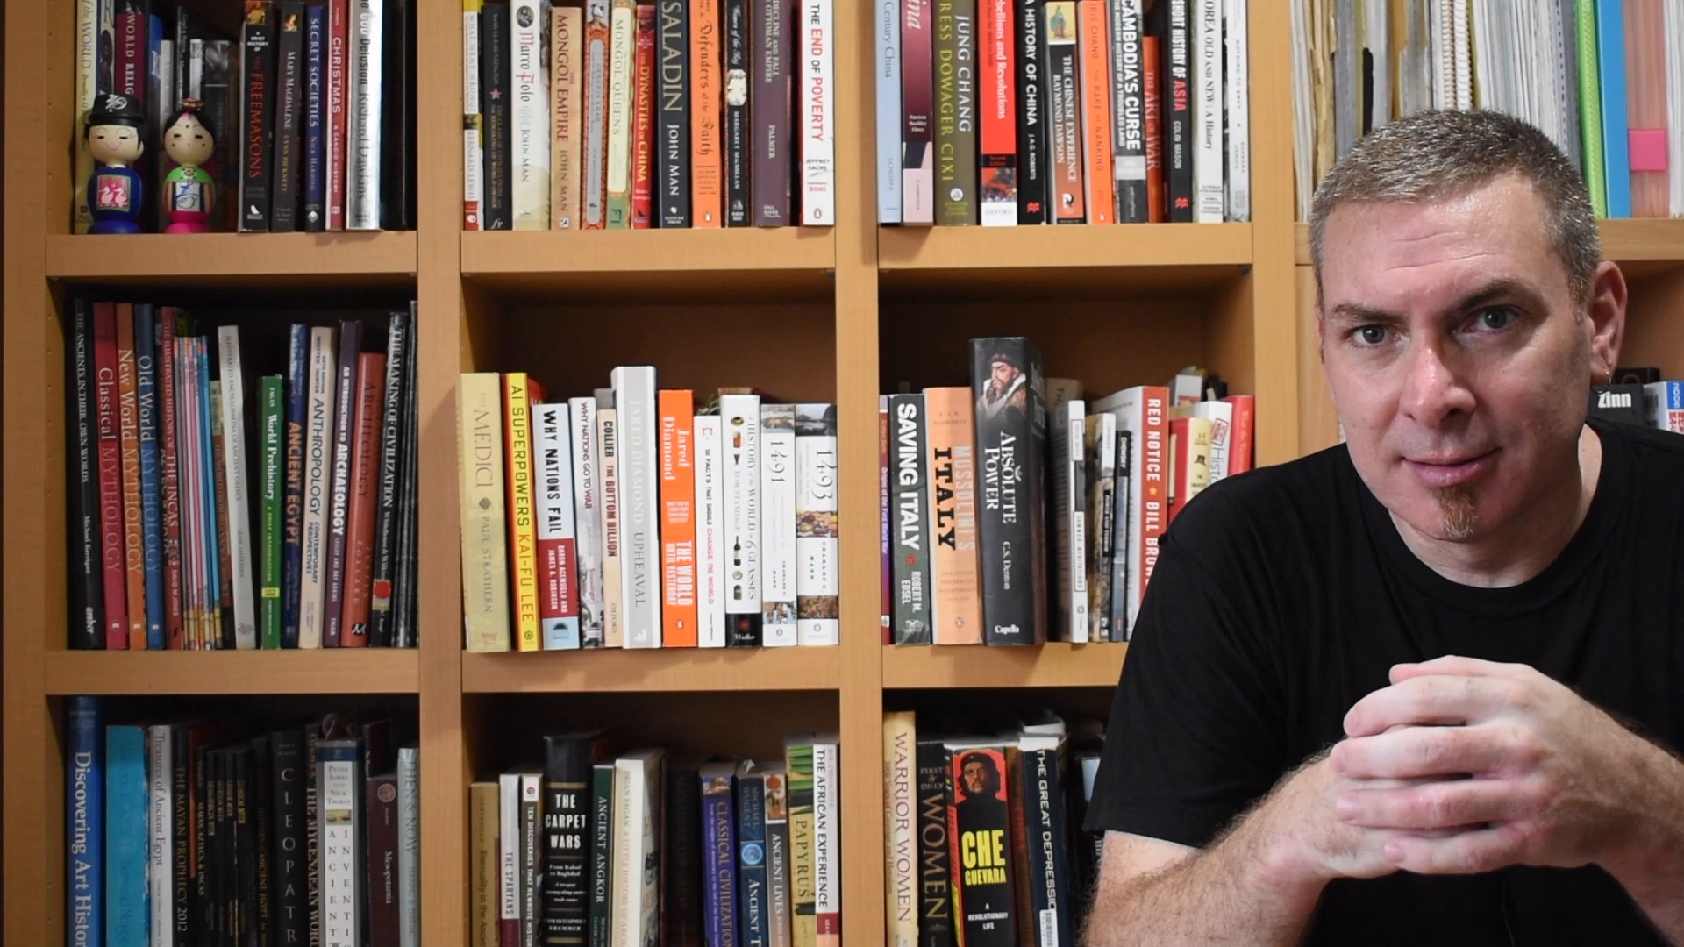